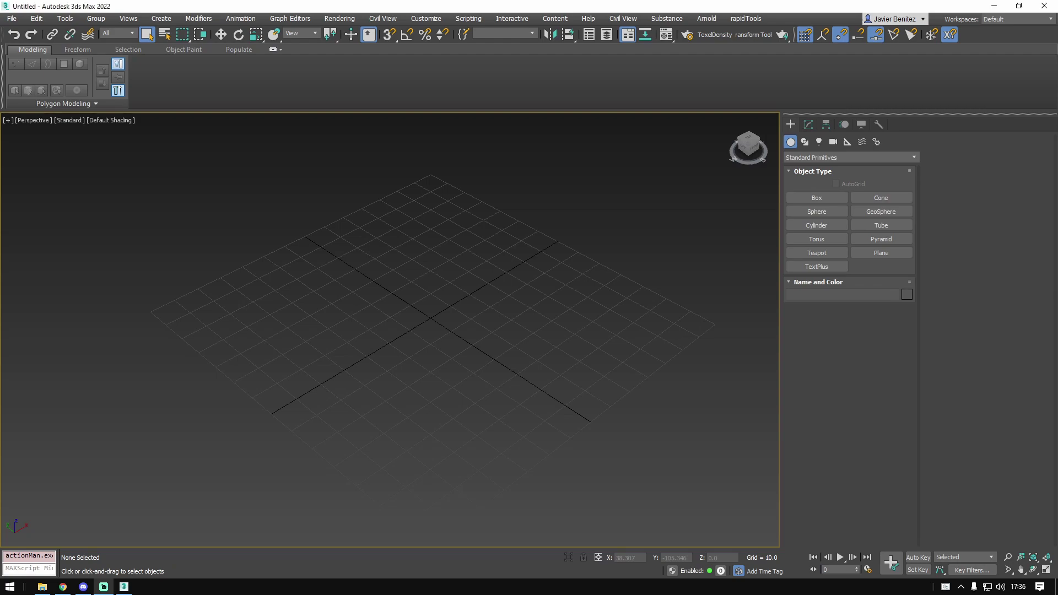
pyautogui.moveTo(656, 319)
pyautogui.keyDown('alt'); pyautogui.mouseDown(button='middle')
pyautogui.moveTo(615, 328)
pyautogui.moveTo(671, 314)
pyautogui.mouseUp(button='middle'); pyautogui.keyUp('alt')
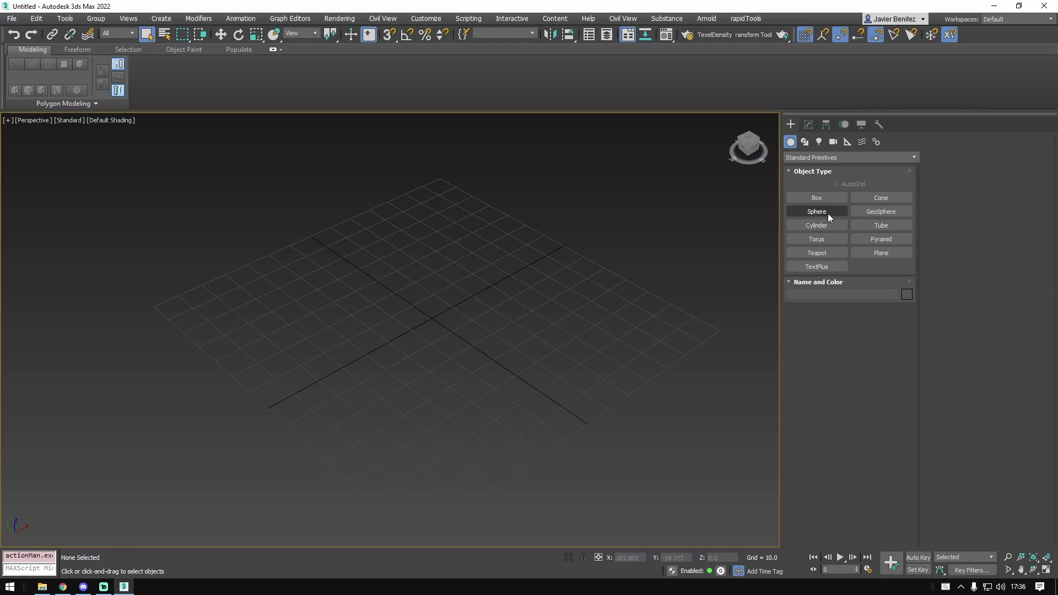
pyautogui.keyDown('alt'); pyautogui.moveTo(496, 320); pyautogui.dragTo(491, 264, button='middle'); pyautogui.keyUp('alt')
pyautogui.keyDown('alt'); pyautogui.moveTo(436, 287); pyautogui.dragTo(429, 331, button='middle'); pyautogui.keyUp('alt')
pyautogui.click(816, 212)
pyautogui.rightClick(588, 336)
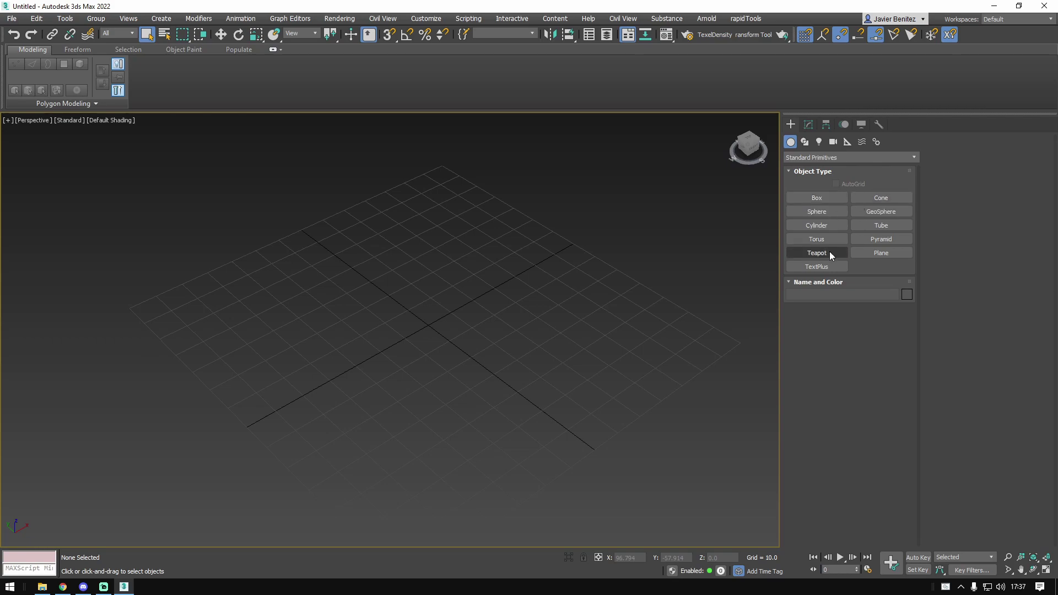
# - Create a cylinder with radius 30 and height 60 centered on the grid origin, and display its edged faces
pyautogui.click(827, 226)
pyautogui.moveTo(428, 325); pyautogui.dragTo(494, 374)
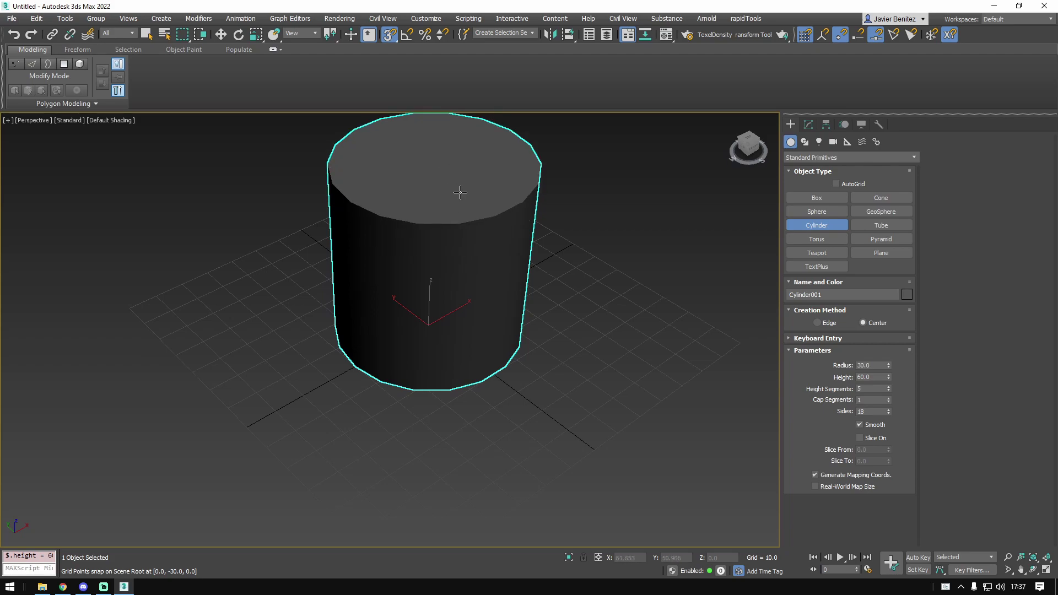
pyautogui.click(460, 192)
pyautogui.rightClick(462, 192)
pyautogui.press('F4')
# - Set the cylinder's number of sides to 64
pyautogui.moveTo(571, 309); pyautogui.dragTo(535, 385, button='middle')
pyautogui.keyDown('alt'); pyautogui.moveTo(535, 386); pyautogui.dragTo(495, 358, button='middle'); pyautogui.keyUp('alt')
pyautogui.click(808, 125)
pyautogui.scroll(2, 716, 331)
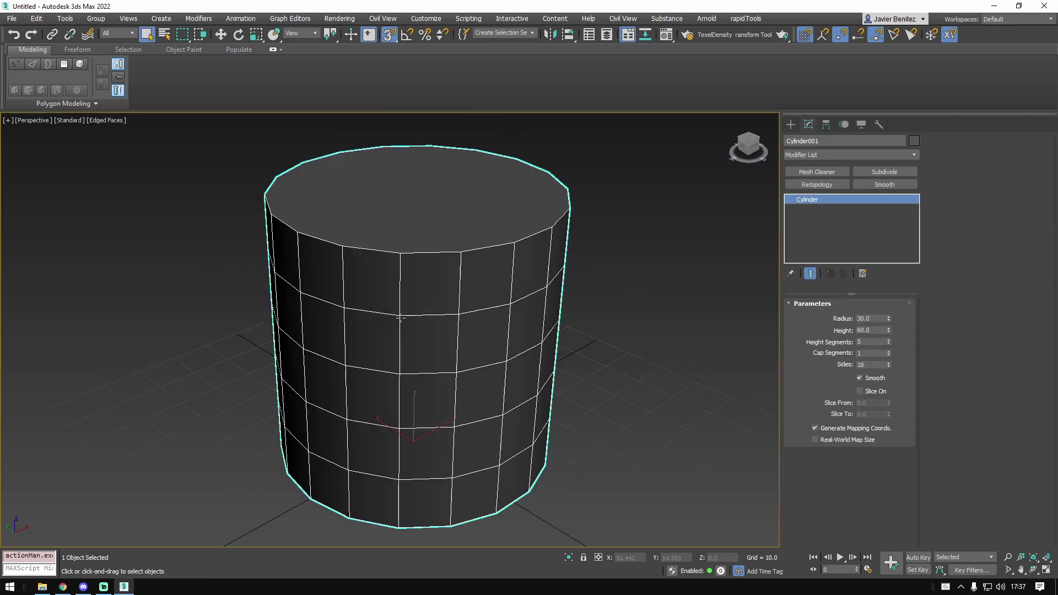
pyautogui.keyDown('alt'); pyautogui.moveTo(727, 358); pyautogui.dragTo(694, 365, button='middle'); pyautogui.keyUp('alt')
pyautogui.scroll(-1, 695, 365)
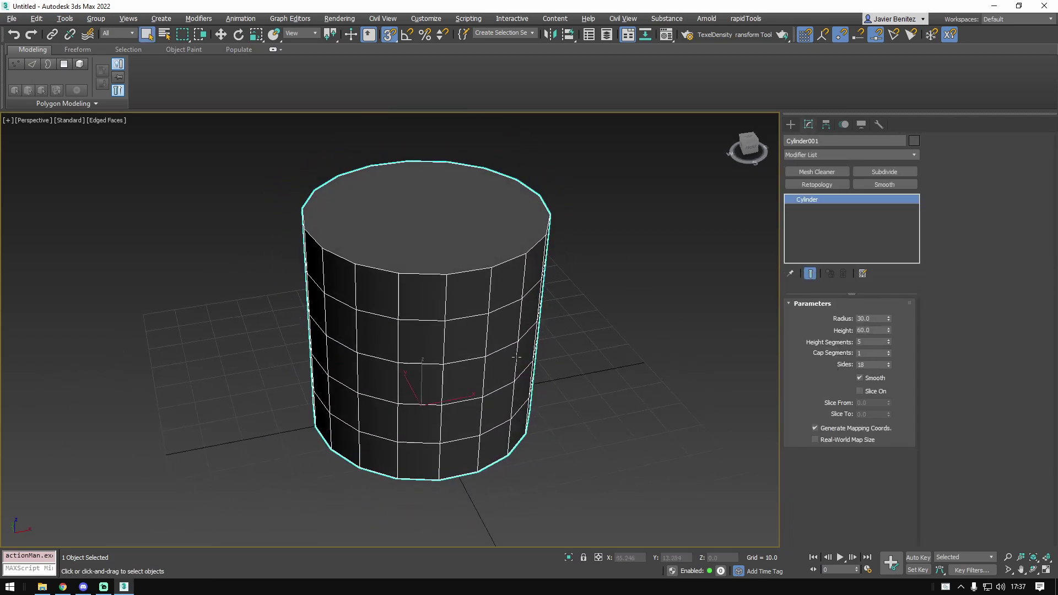
pyautogui.keyDown('alt'); pyautogui.moveTo(587, 362); pyautogui.dragTo(367, 322, button='middle'); pyautogui.keyUp('alt')
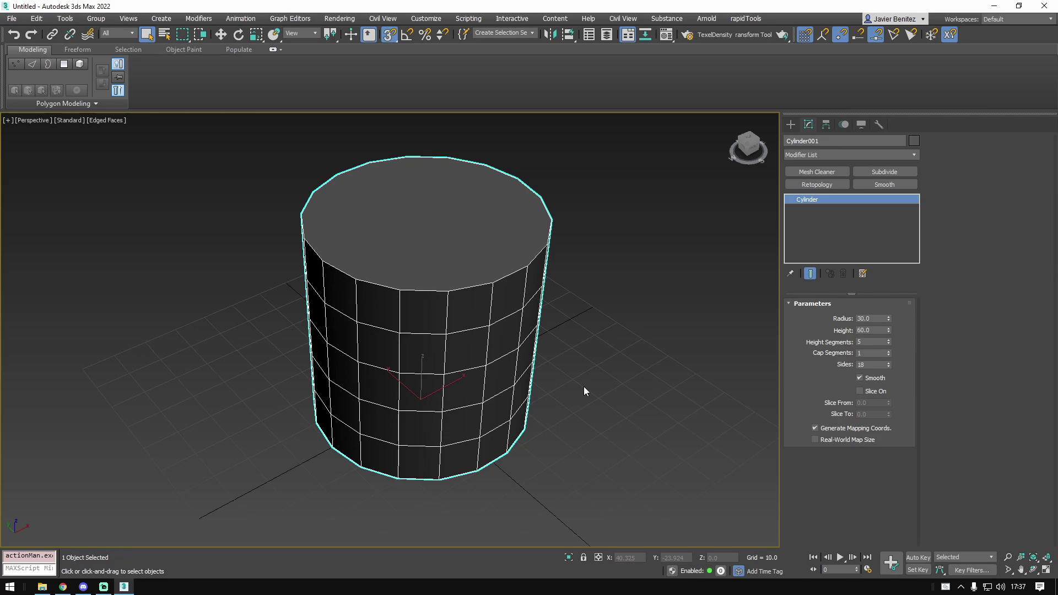
pyautogui.moveTo(542, 283)
pyautogui.mouseDown(button='middle')
pyautogui.moveTo(591, 312)
pyautogui.moveTo(541, 304)
pyautogui.mouseUp(button='middle')
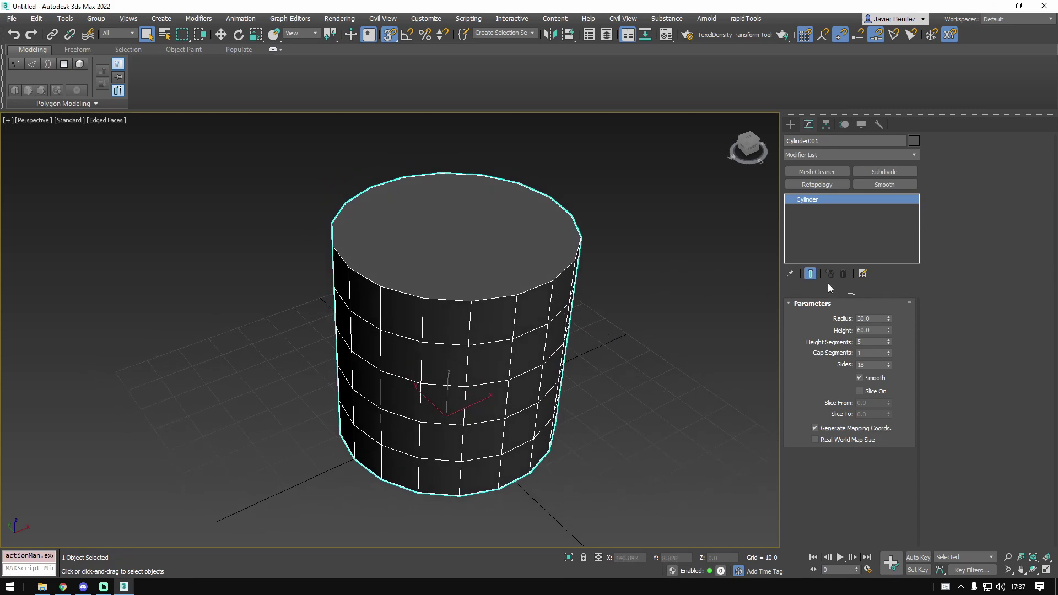
pyautogui.moveTo(464, 321); pyautogui.dragTo(508, 318, button='middle')
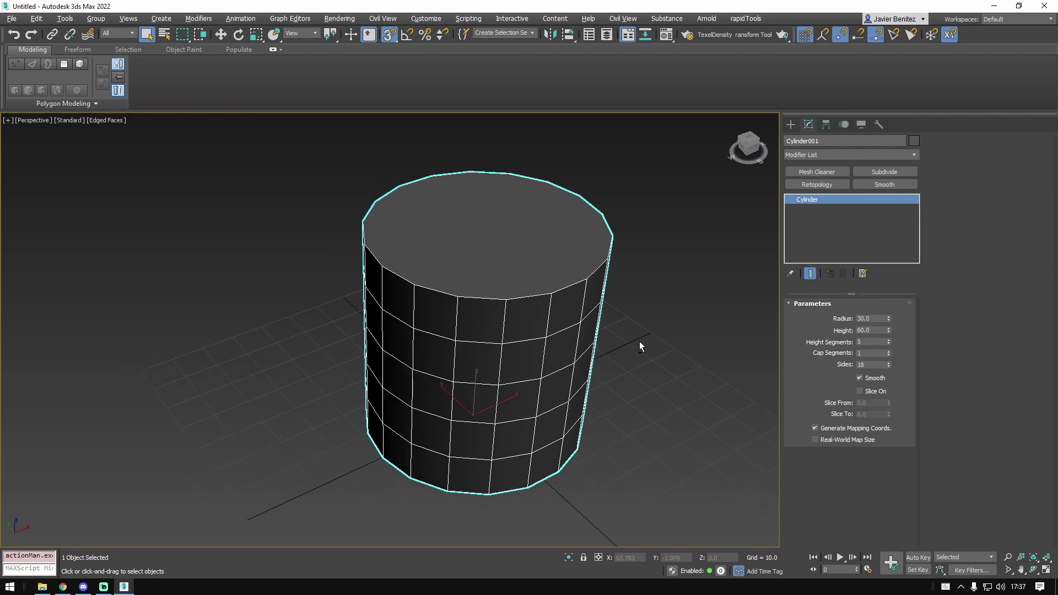
pyautogui.keyDown('alt'); pyautogui.moveTo(639, 345); pyautogui.dragTo(591, 339, button='middle'); pyautogui.keyUp('alt')
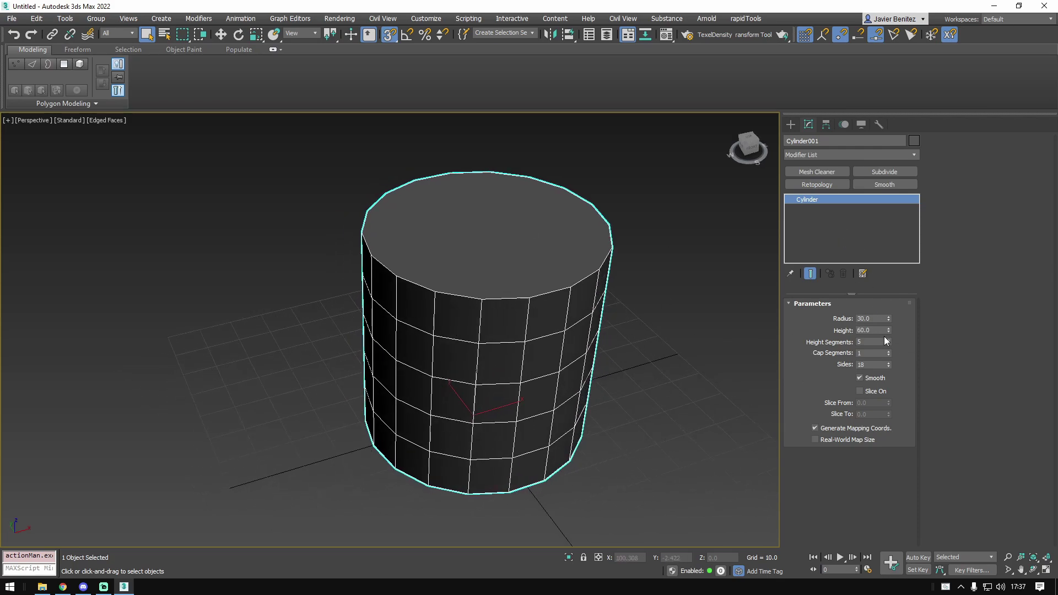
pyautogui.click(882, 363)
pyautogui.write('64')
pyautogui.press('Return')
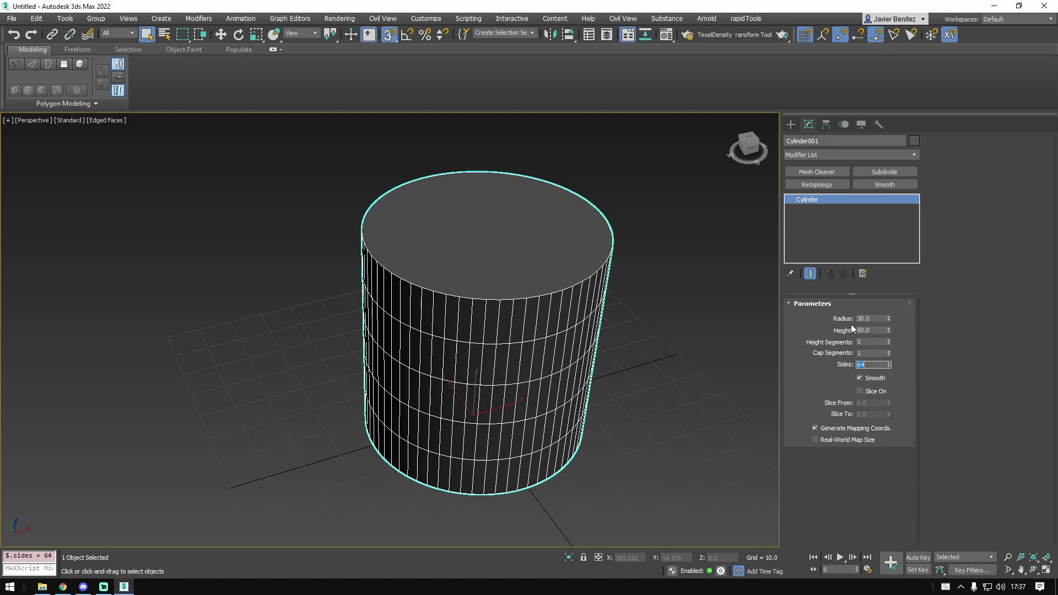
# - Set the cylinder's height segments to 1 and its cap segments to 2
pyautogui.keyDown('alt'); pyautogui.moveTo(596, 373); pyautogui.dragTo(620, 348, button='middle'); pyautogui.keyUp('alt')
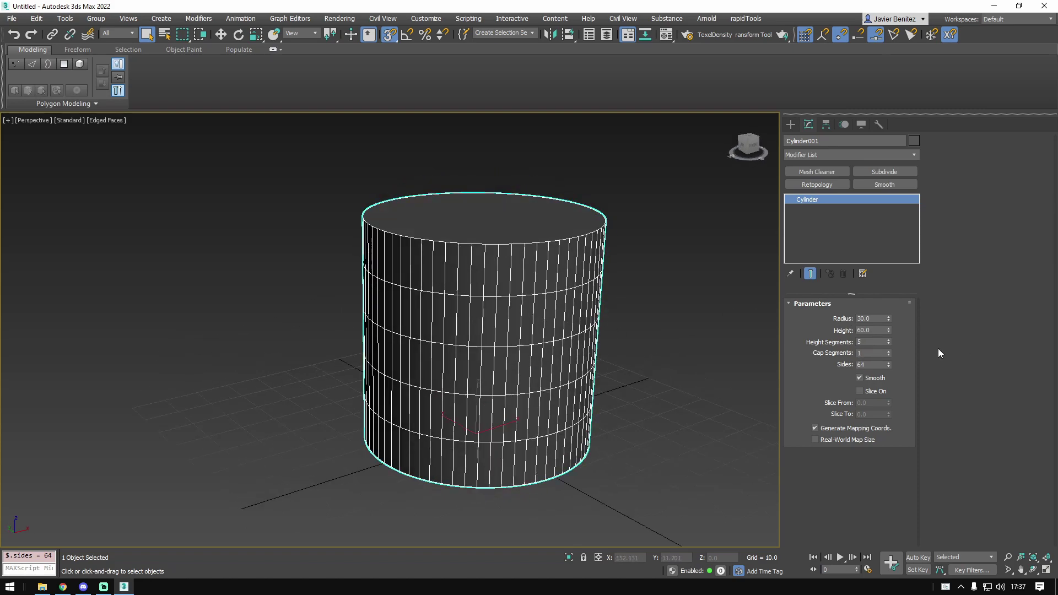
pyautogui.rightClick(888, 343)
pyautogui.scroll(-3, 491, 310)
pyautogui.keyDown('alt'); pyautogui.moveTo(469, 298); pyautogui.dragTo(517, 283, button='middle'); pyautogui.keyUp('alt')
pyautogui.click(888, 352)
pyautogui.scroll(1, 518, 283)
# - Clone the cylinder as a concentric copy scaled down to about 21% in X and Y, leaving its height at 100%
pyautogui.press('t')
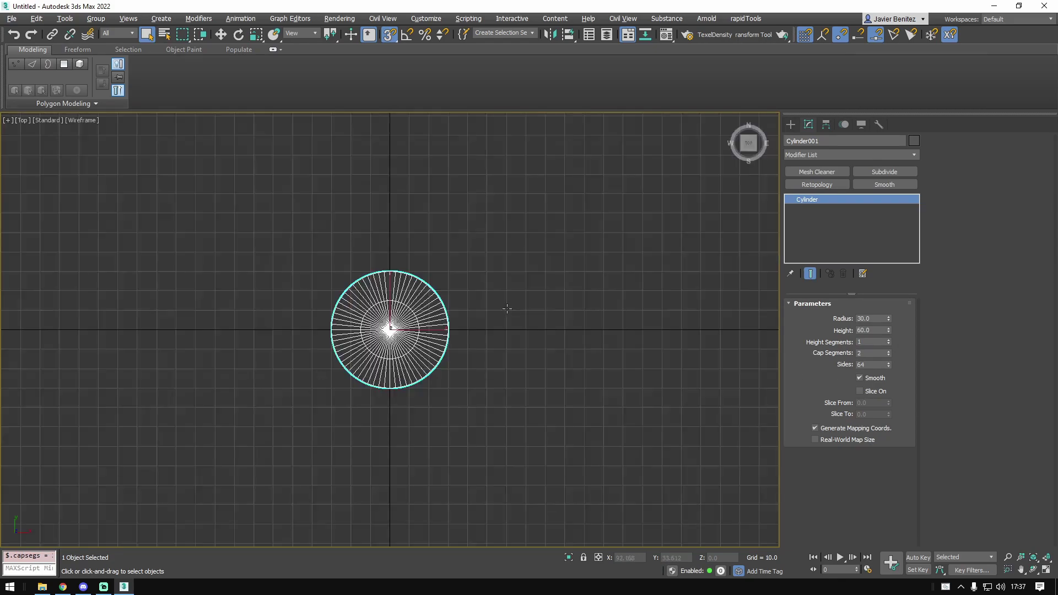
pyautogui.scroll(3, 496, 306)
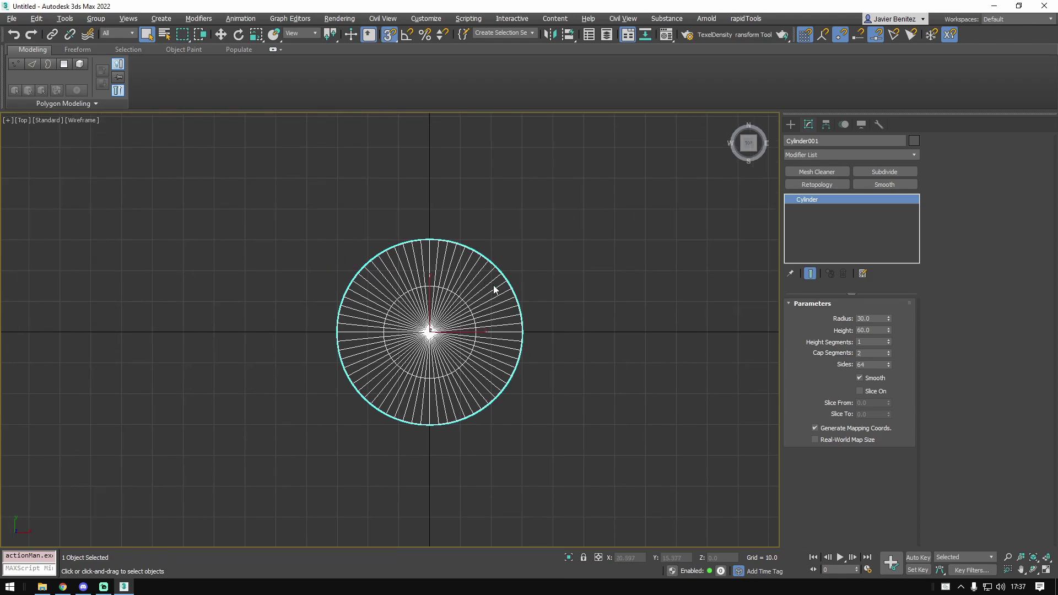
pyautogui.moveTo(450, 286); pyautogui.dragTo(468, 290, button='middle')
pyautogui.press('w')
pyautogui.scroll(5, 504, 320)
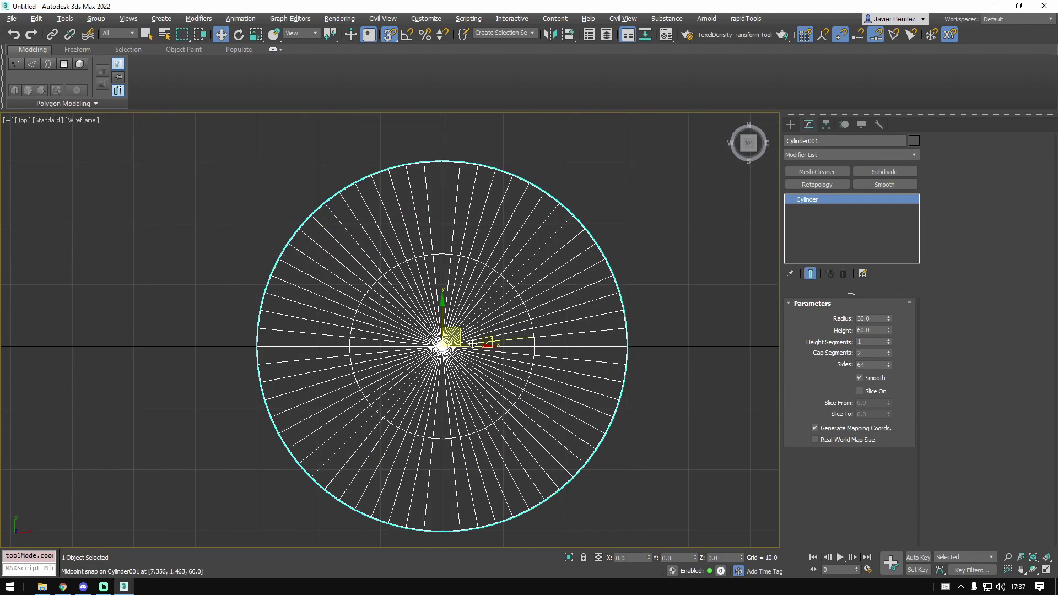
pyautogui.scroll(-4, 503, 324)
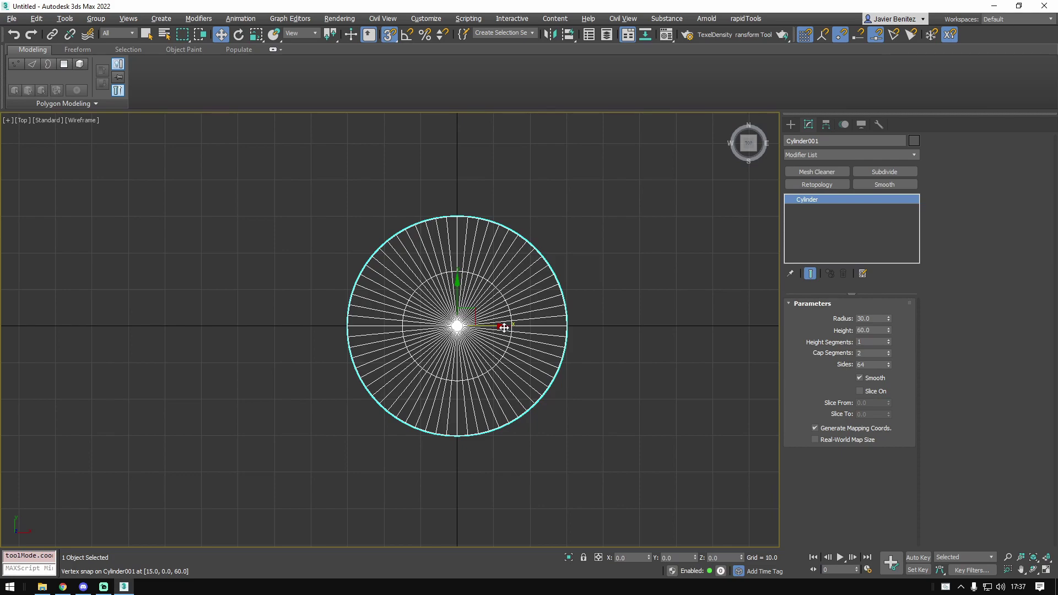
pyautogui.press('r')
pyautogui.keyDown('shift'); pyautogui.moveTo(494, 324); pyautogui.dragTo(376, 393); pyautogui.keyUp('shift')
pyautogui.click(533, 340)
pyautogui.keyDown('alt'); pyautogui.moveTo(533, 340); pyautogui.dragTo(467, 305, button='middle'); pyautogui.keyUp('alt')
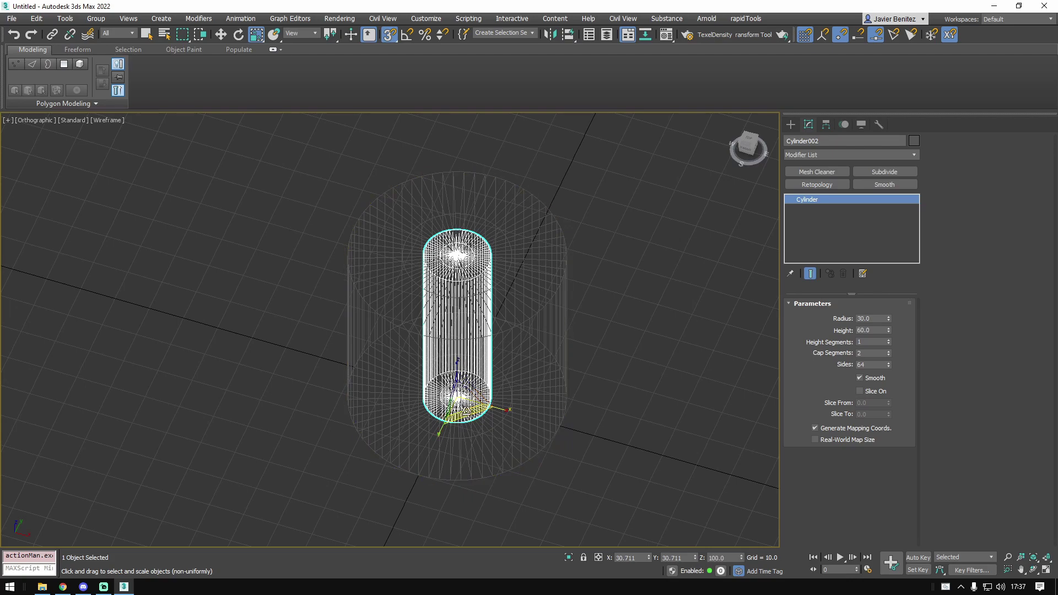
pyautogui.moveTo(478, 388); pyautogui.dragTo(465, 405)
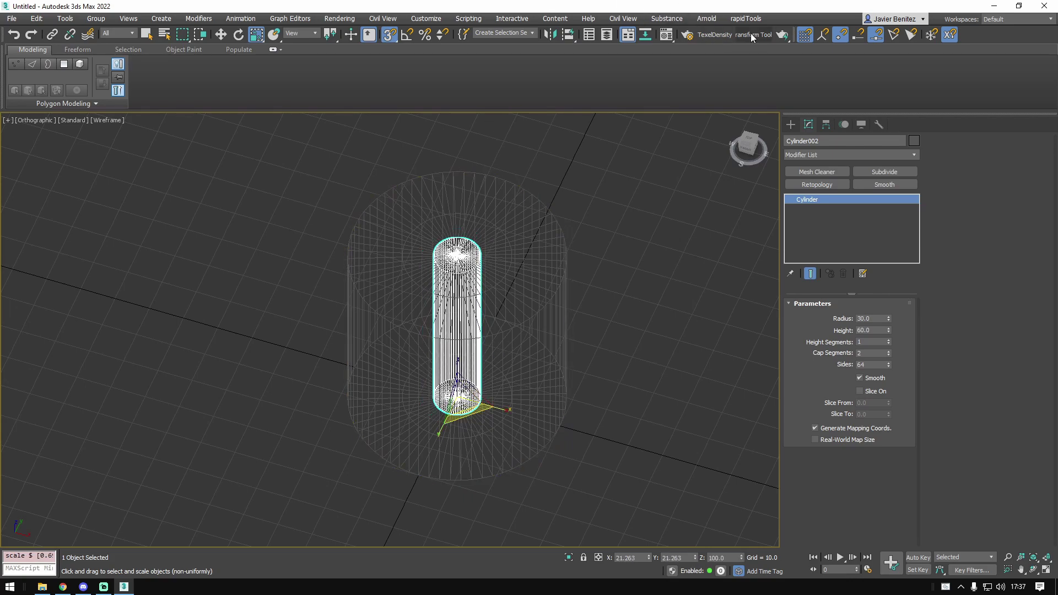
# - Center the inner cylinder's pivot with the Transform Toolbox and stretch its height to about 149% so both ends protrude
pyautogui.click(750, 33)
pyautogui.click(110, 348)
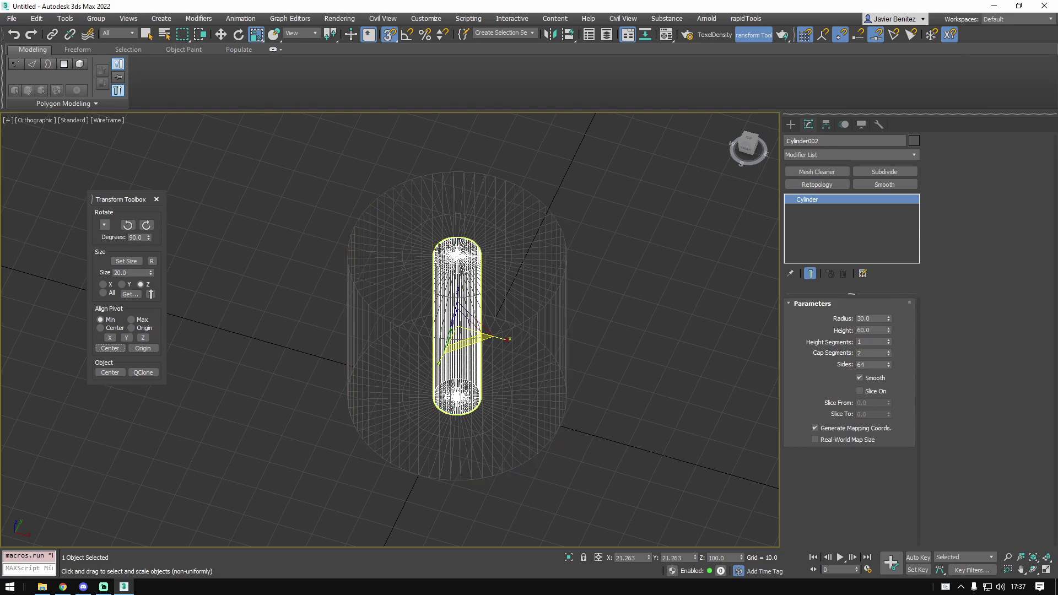
pyautogui.moveTo(462, 322); pyautogui.dragTo(469, 282)
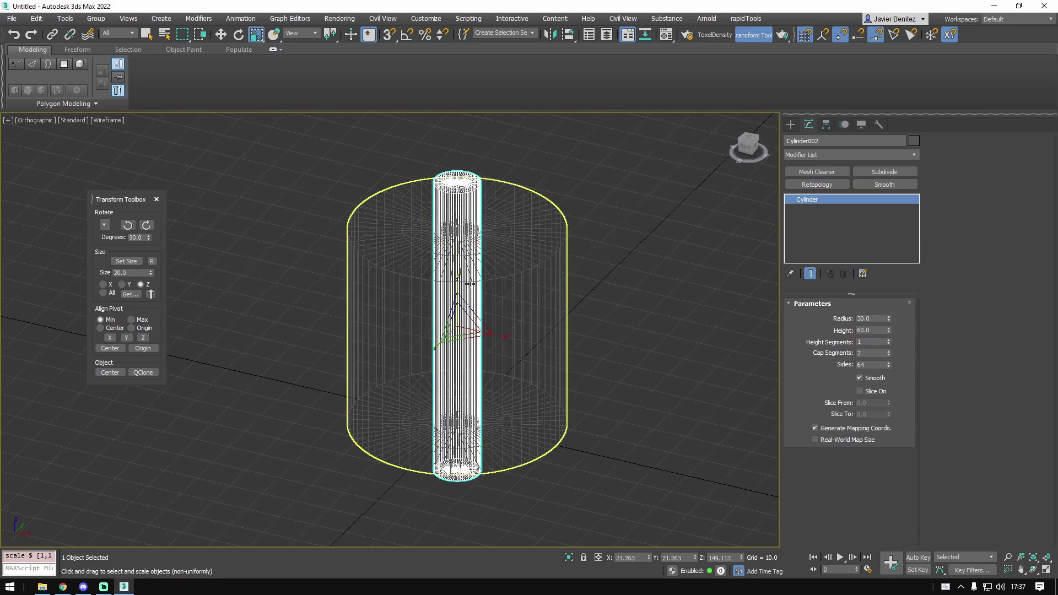
# - Apply a red material to the inner cylinder and show the scene shaded in the Top view
pyautogui.press('F3')
pyautogui.keyDown('alt'); pyautogui.moveTo(569, 309); pyautogui.dragTo(565, 295, button='middle'); pyautogui.keyUp('alt')
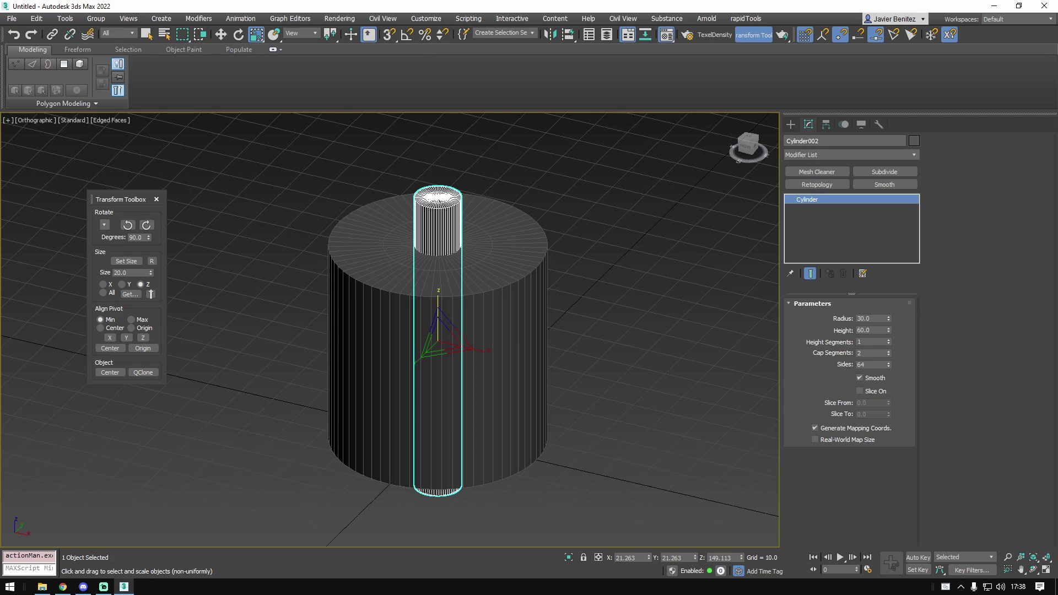
pyautogui.press('m')
pyautogui.press('t')
pyautogui.press('x')
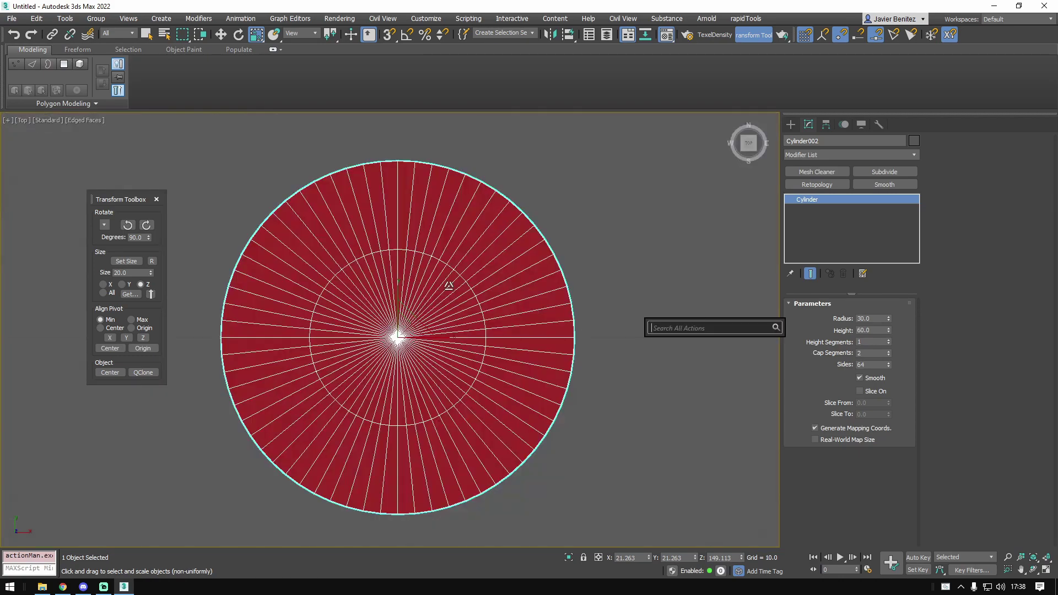
pyautogui.scroll(-6, 480, 294)
pyautogui.moveTo(512, 300); pyautogui.dragTo(445, 305, button='middle')
# - Copy the red cylinder along X and place the copy at about X 19.1, inside the large cylinder's rim
pyautogui.press('w')
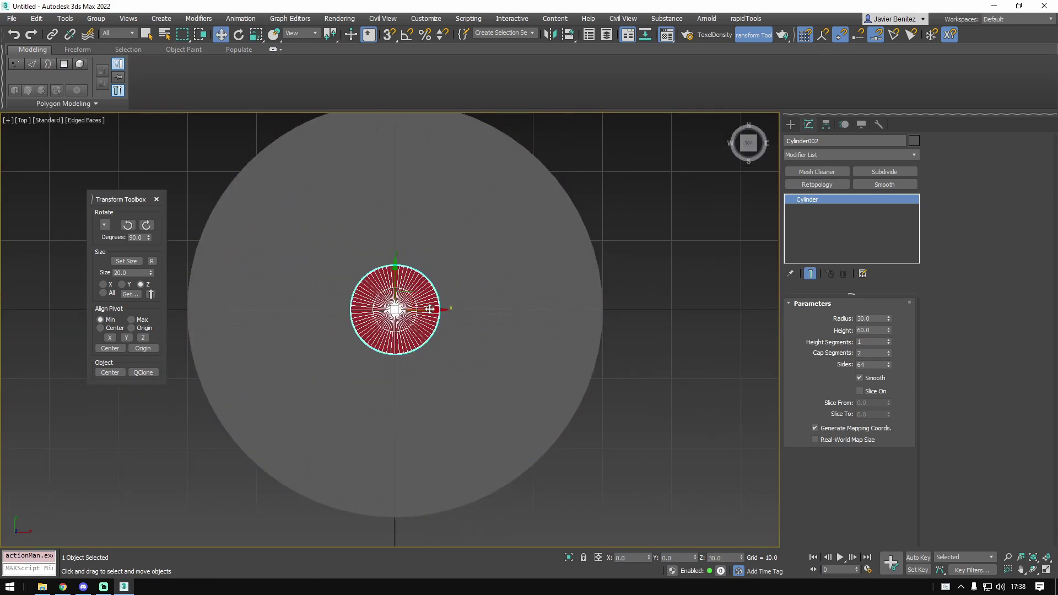
pyautogui.press('s')
pyautogui.moveTo(434, 309)
pyautogui.keyDown('shift'); pyautogui.mouseDown()
pyautogui.moveTo(602, 309)
pyautogui.moveTo(515, 304)
pyautogui.moveTo(534, 305)
pyautogui.moveTo(523, 308)
pyautogui.moveTo(533, 319)
pyautogui.mouseUp(); pyautogui.keyUp('shift')
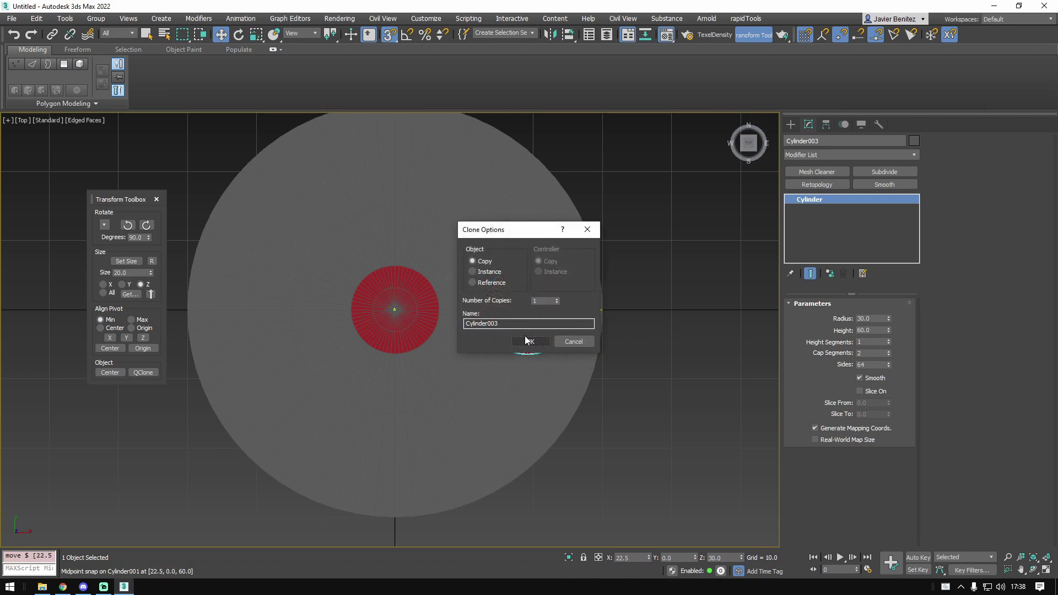
pyautogui.click(530, 341)
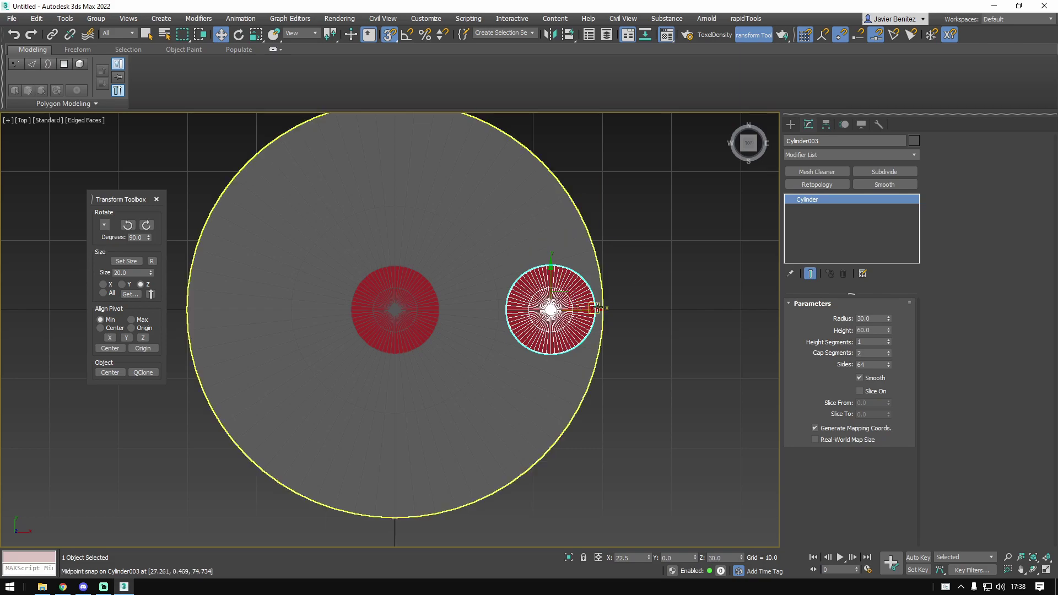
pyautogui.press('s')
pyautogui.moveTo(588, 304); pyautogui.dragTo(577, 312)
# - Make the rotate tool use the central red cylinder as its picked reference coordinate system and transform coordinate center
pyautogui.scroll(-4, 430, 201)
pyautogui.moveTo(432, 217); pyautogui.dragTo(493, 297, button='middle')
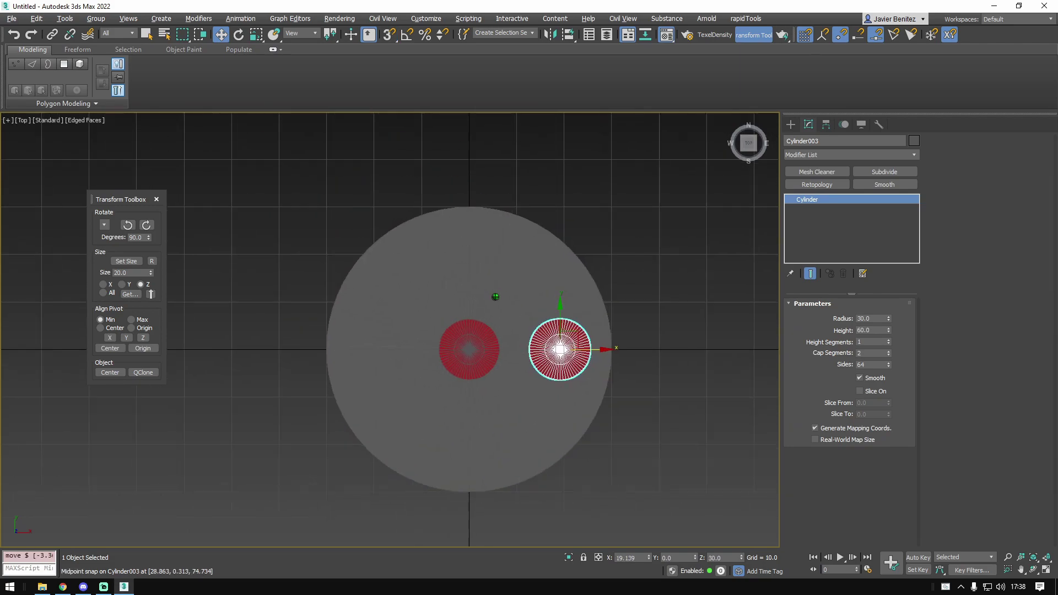
pyautogui.scroll(4, 492, 298)
pyautogui.click(309, 31)
pyautogui.click(300, 125)
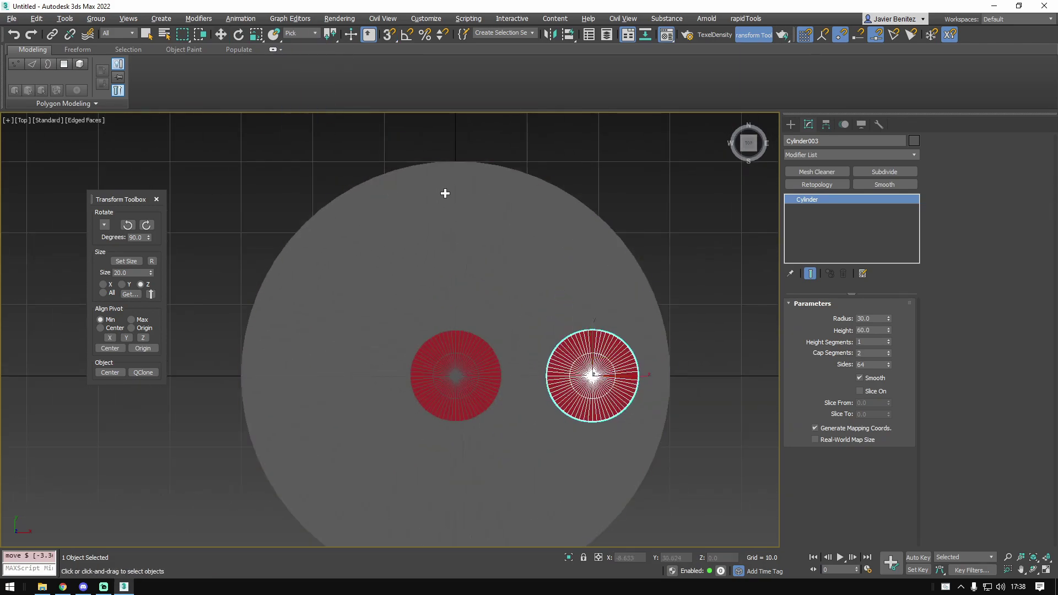
pyautogui.click(470, 389)
pyautogui.press('e')
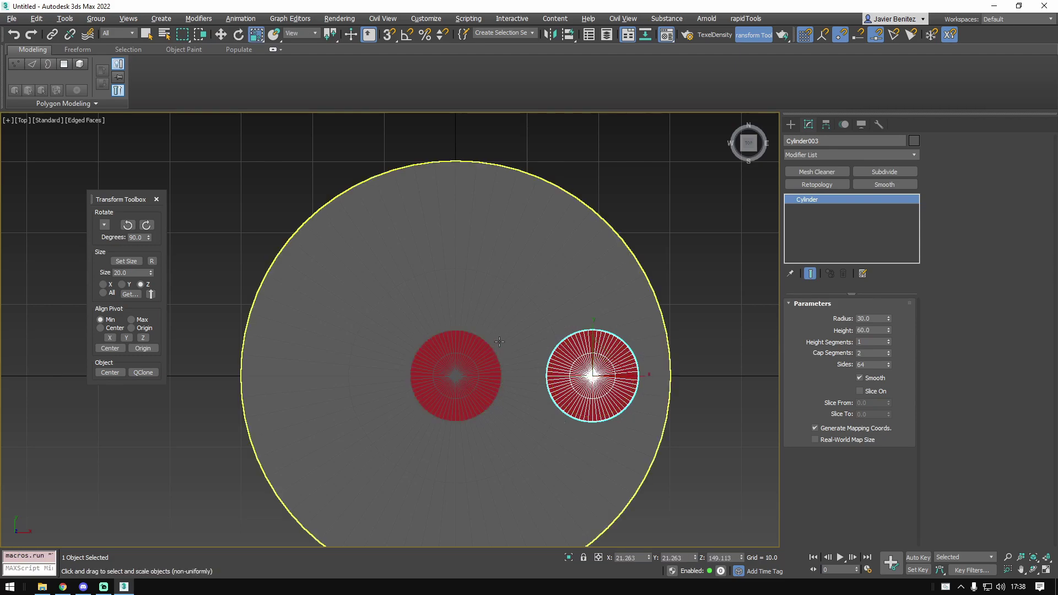
pyautogui.click(306, 33)
pyautogui.click(304, 123)
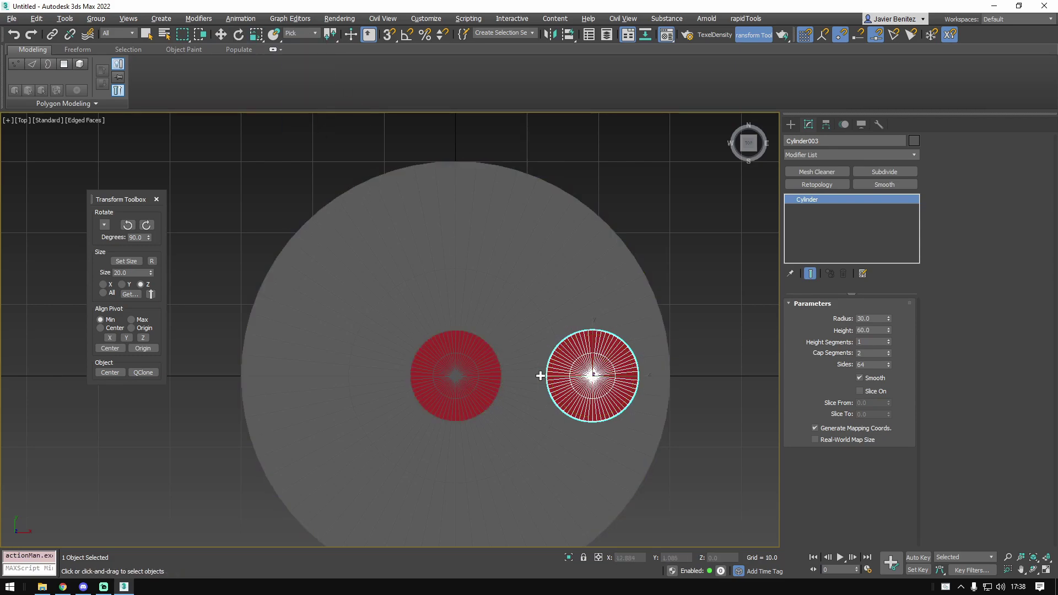
pyautogui.click(470, 373)
pyautogui.click(333, 35)
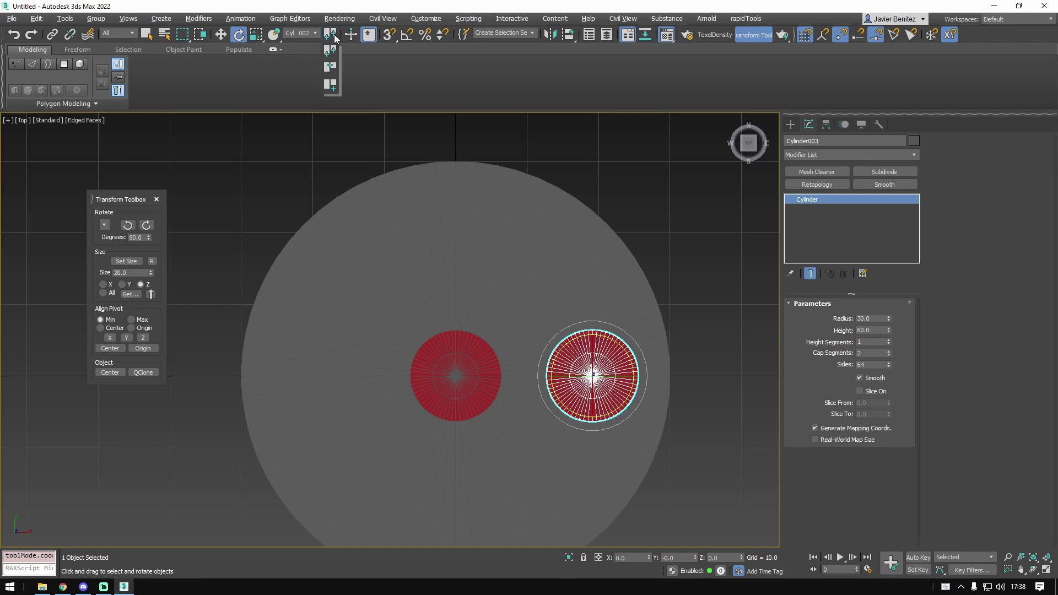
pyautogui.click(331, 86)
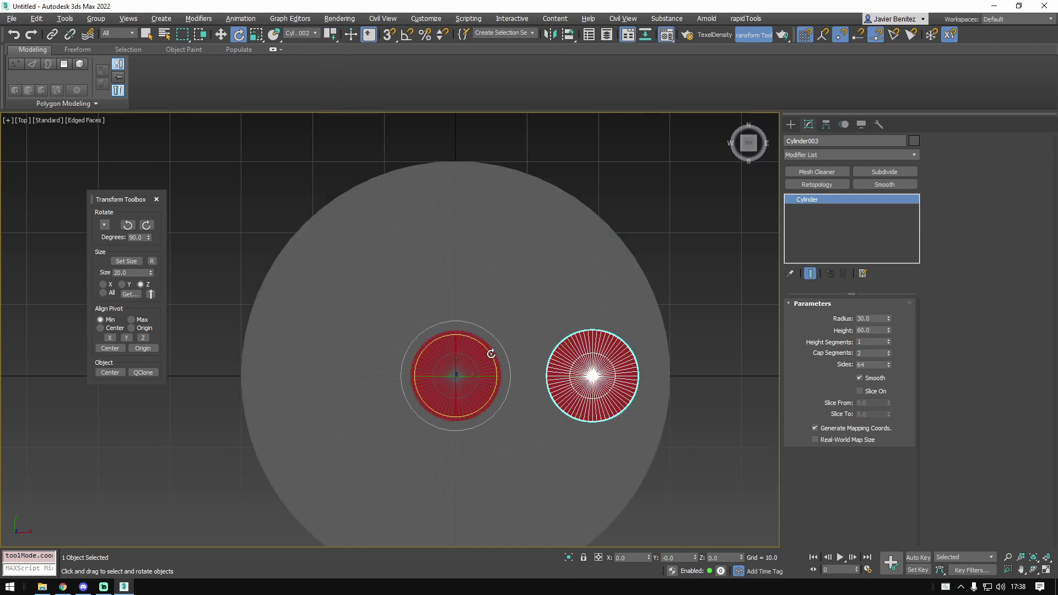
# - Try cloning the offset red cylinder around the central one at 60-degree intervals, and undo the copies
pyautogui.moveTo(490, 348)
pyautogui.keyDown('shift'); pyautogui.mouseDown()
pyautogui.moveTo(479, 332)
pyautogui.moveTo(487, 321)
pyautogui.moveTo(468, 319)
pyautogui.moveTo(490, 319)
pyautogui.moveTo(480, 315)
pyautogui.moveTo(505, 306)
pyautogui.moveTo(504, 297)
pyautogui.mouseUp(); pyautogui.keyUp('shift')
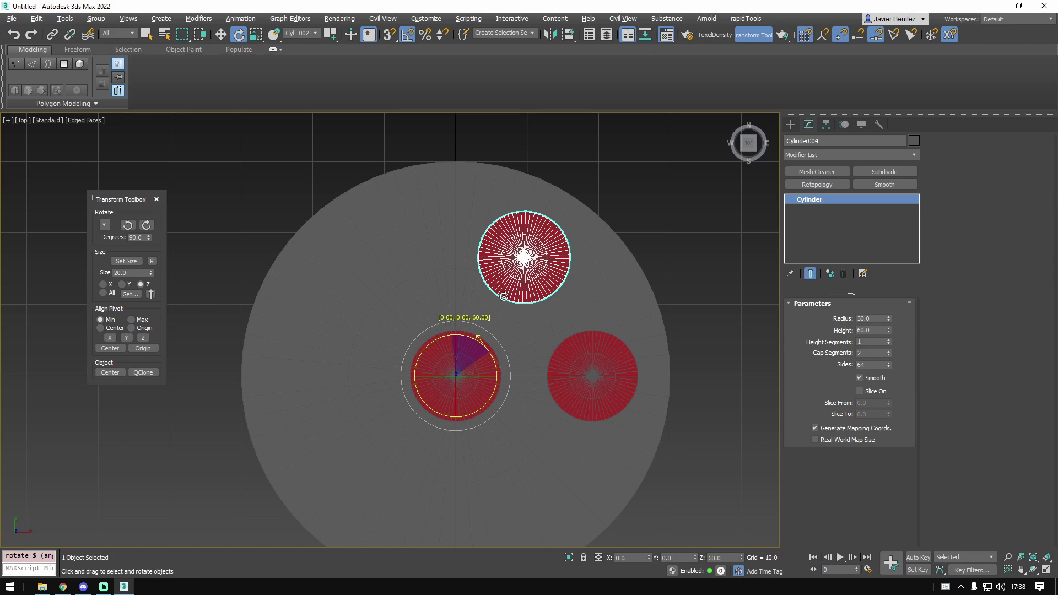
pyautogui.keyDown('shift'); pyautogui.moveTo(504, 297); pyautogui.dragTo(503, 298); pyautogui.keyUp('shift')
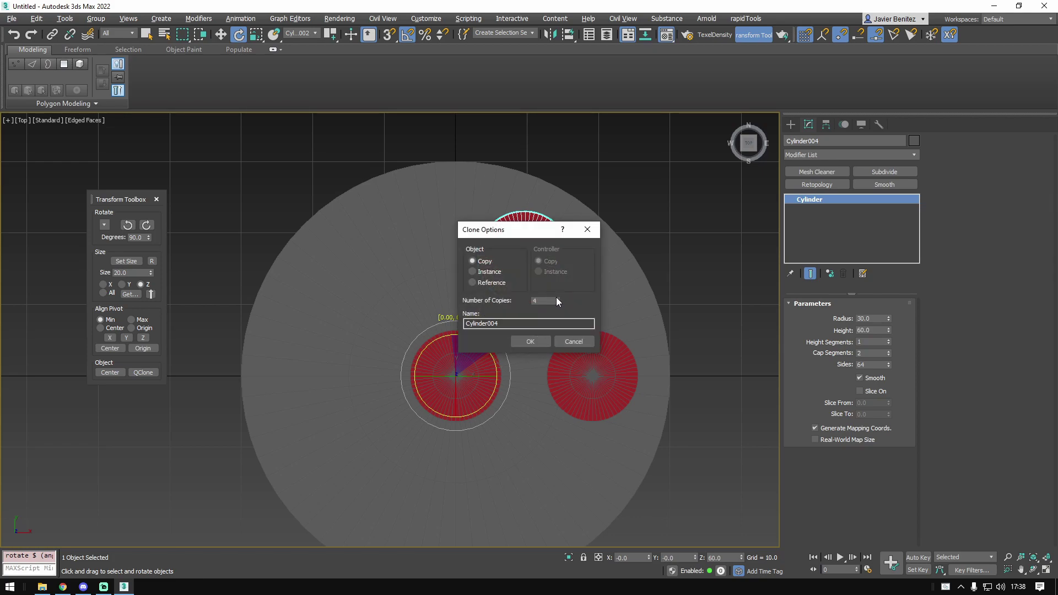
pyautogui.click(537, 340)
pyautogui.click(728, 245)
pyautogui.moveTo(672, 257); pyautogui.dragTo(672, 200, button='middle')
pyautogui.hotkey('ctrl', 'z')
pyautogui.hotkey('ctrl', 'z')
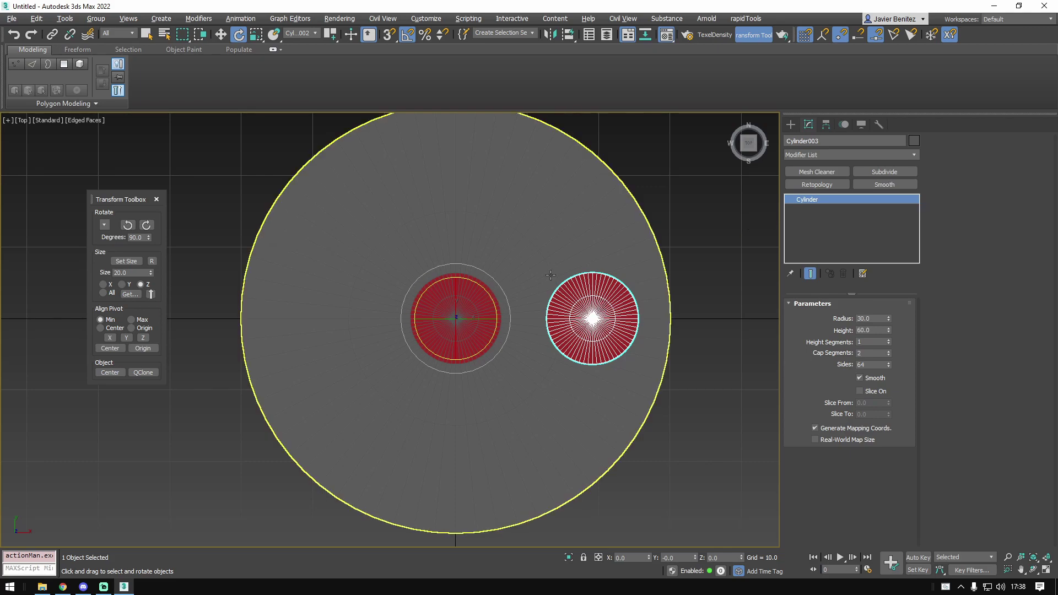
# - Try a Symmetry modifier on the offset red cylinder, testing Planar mirroring on X and Y and Radial mirroring on each axis
pyautogui.hotkey('alt', 's')
pyautogui.click(818, 355)
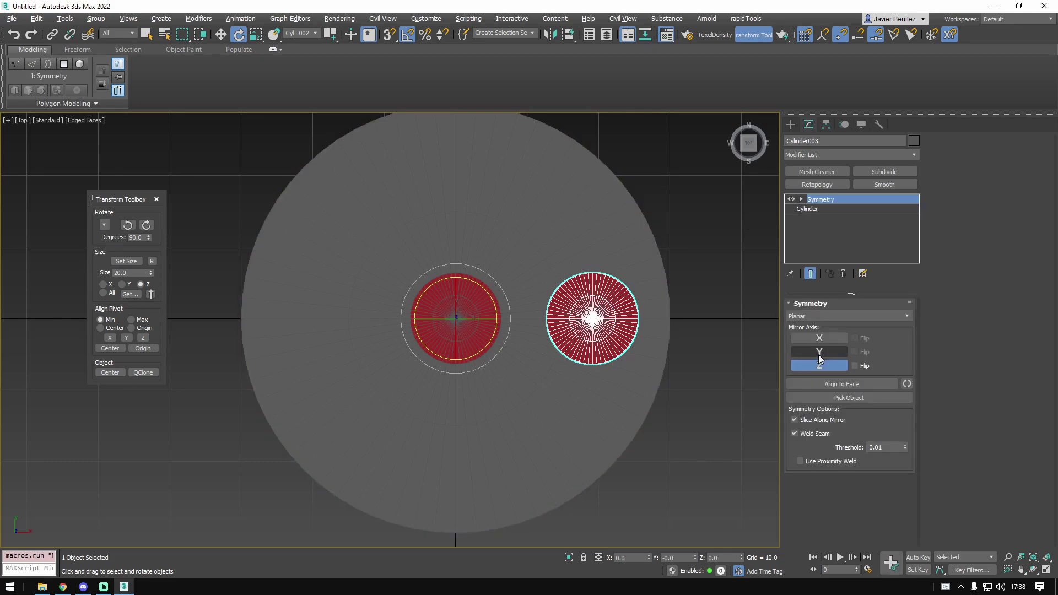
pyautogui.click(820, 353)
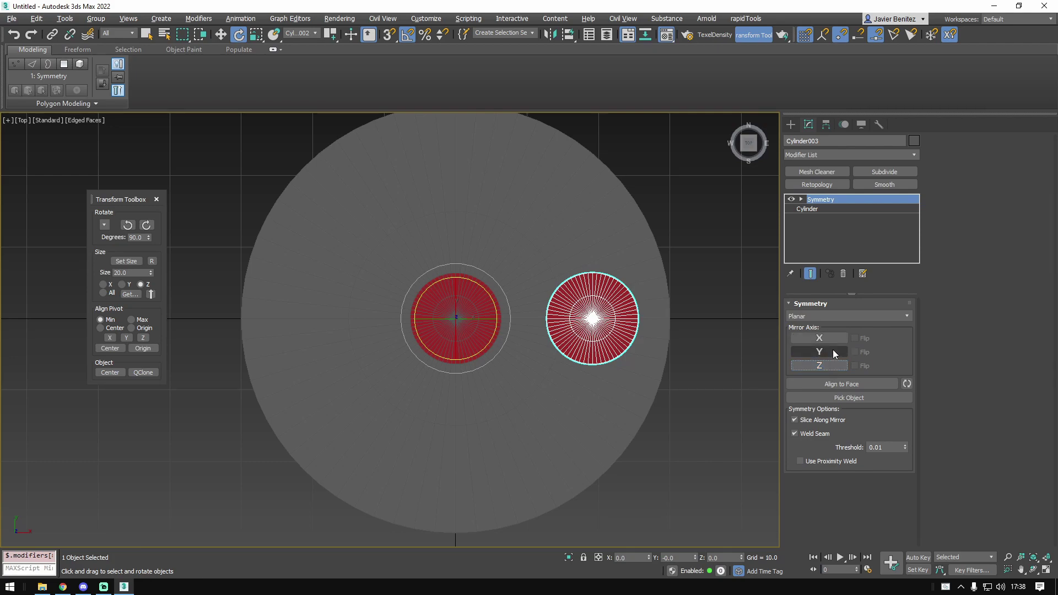
pyautogui.click(837, 338)
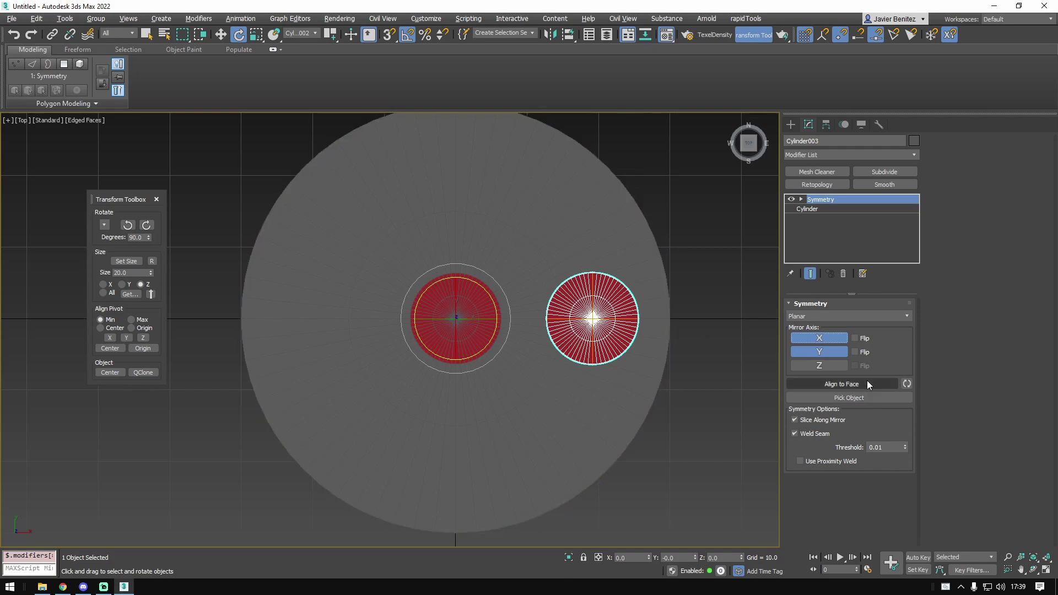
pyautogui.click(841, 319)
pyautogui.click(812, 338)
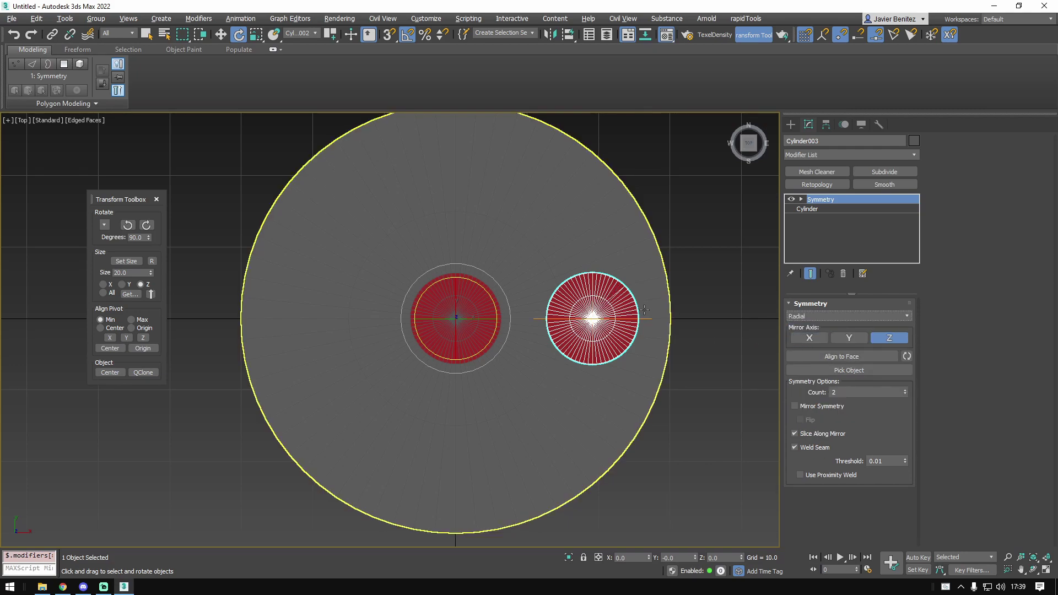
pyautogui.click(805, 339)
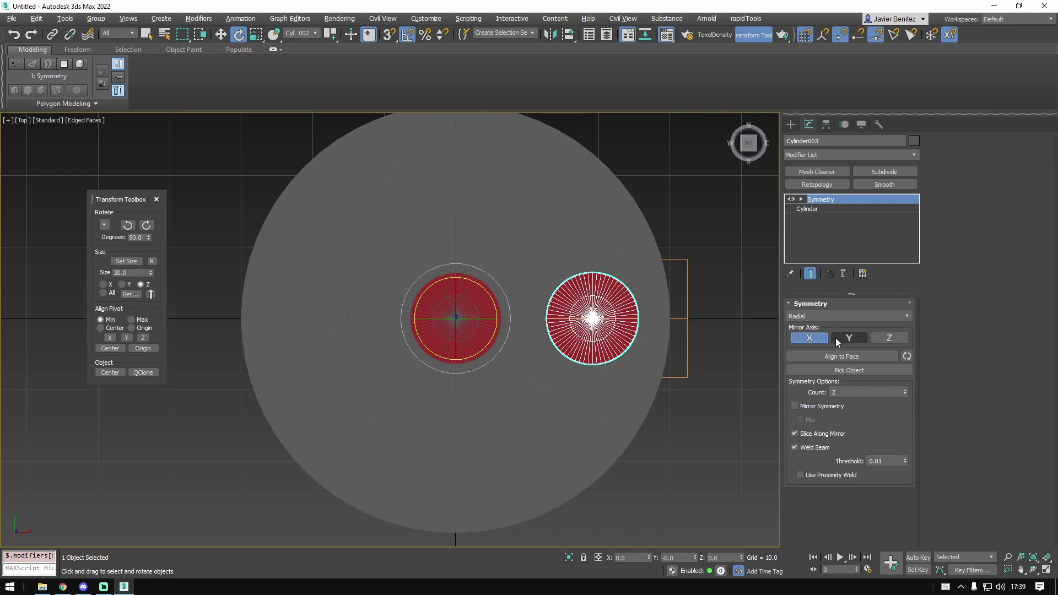
pyautogui.click(848, 337)
pyautogui.click(889, 337)
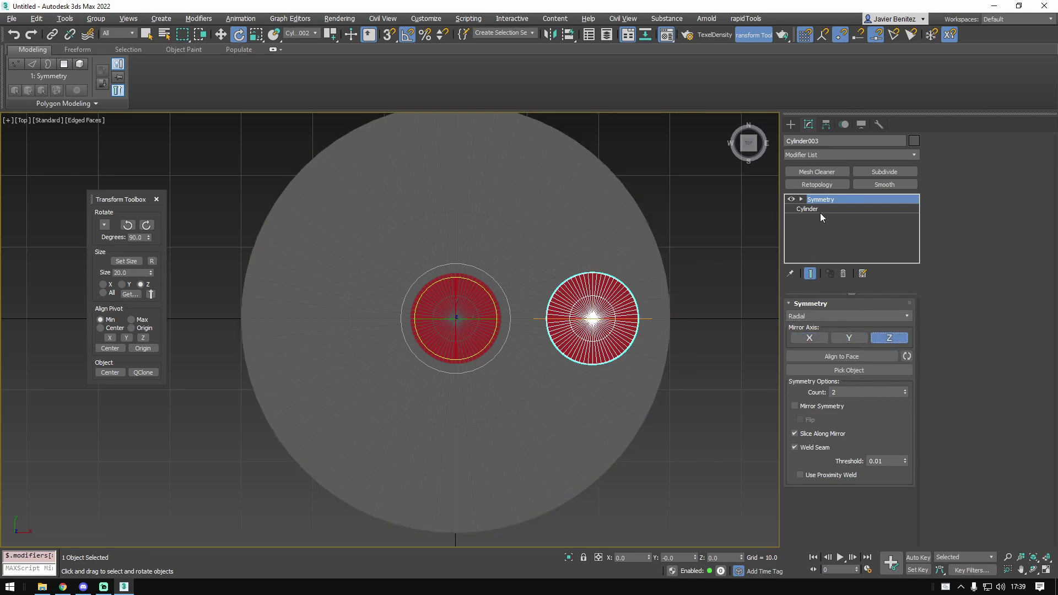
# - Check the Symmetry modifier's Mirror gizmo with the move and rotate tools, and delete the modifier from the offset red cylinder
pyautogui.click(800, 199)
pyautogui.click(821, 209)
pyautogui.press('w')
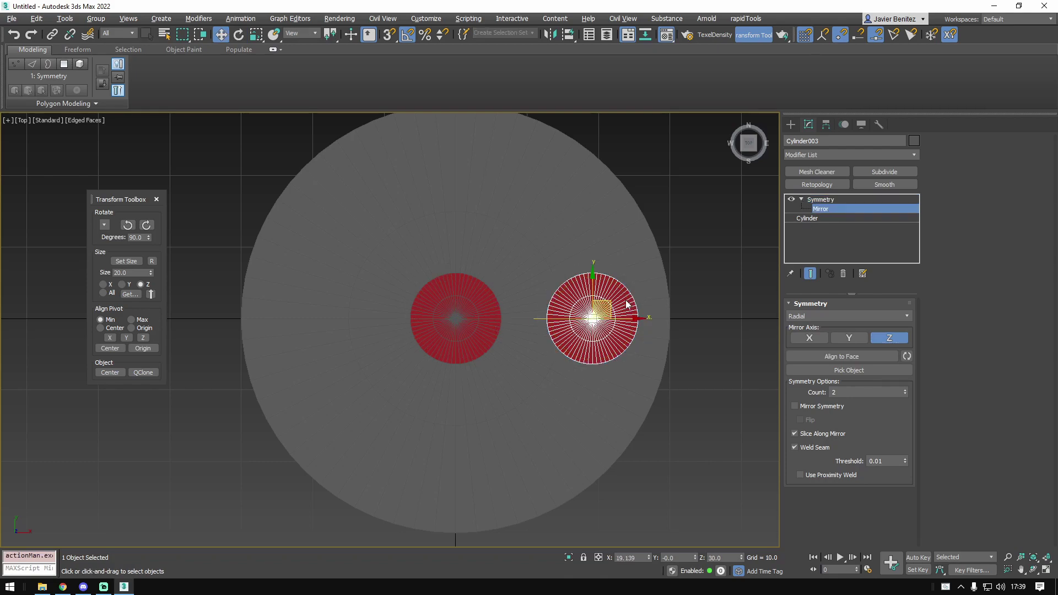
pyautogui.press('e')
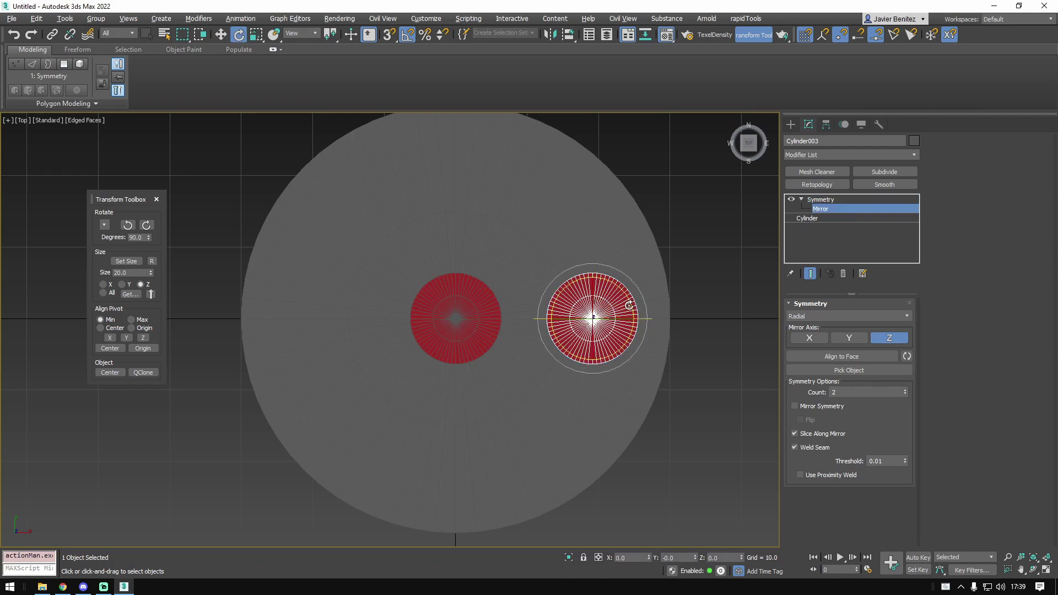
pyautogui.rightClick(827, 210)
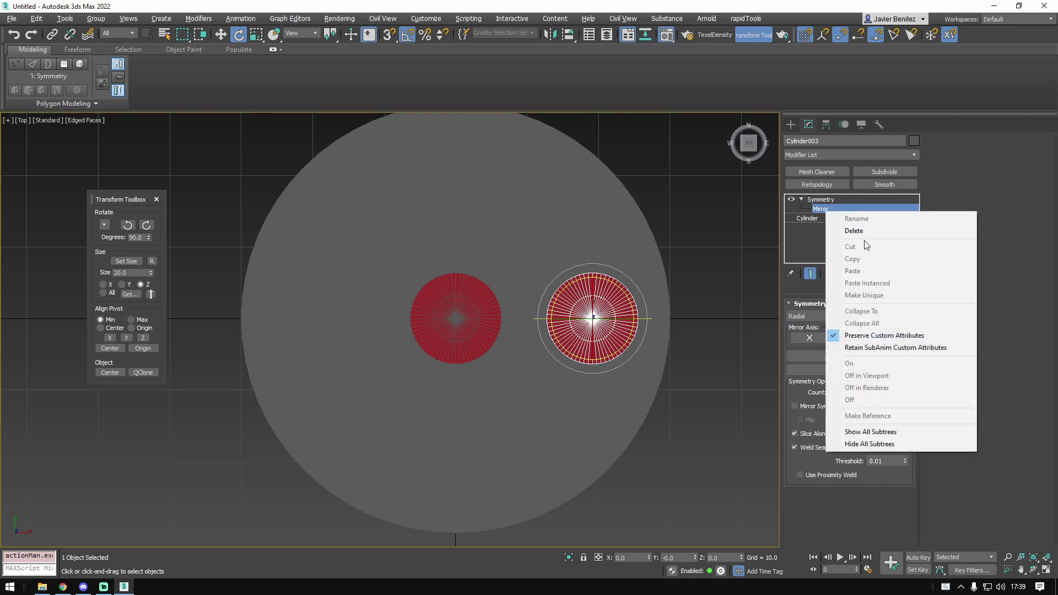
pyautogui.rightClick(822, 199)
pyautogui.click(858, 222)
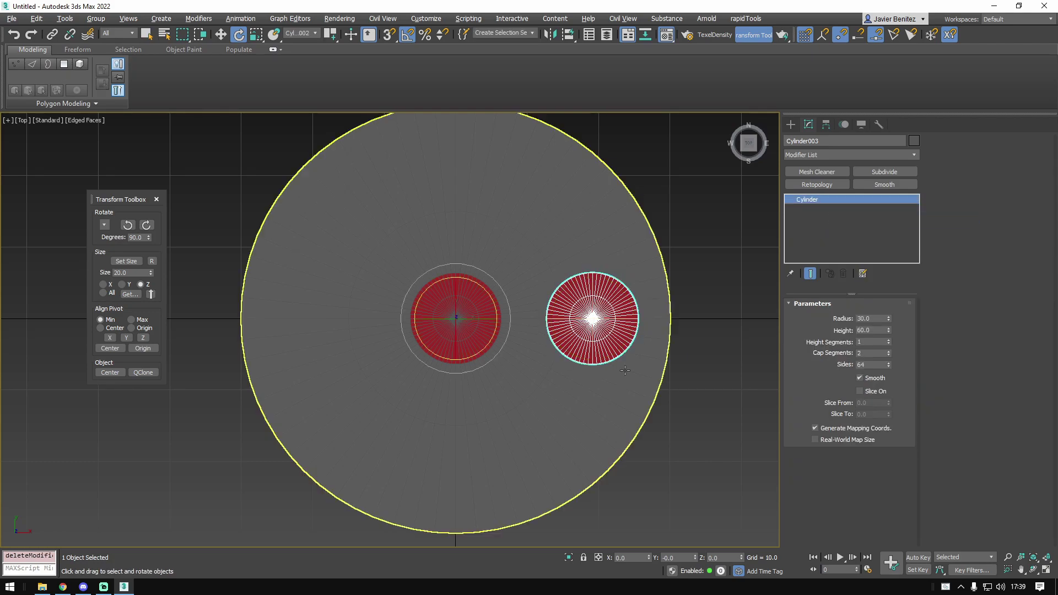
# - Move only the offset red cylinder's pivot along X to the centre of the central red cylinder, using snapping
pyautogui.click(829, 126)
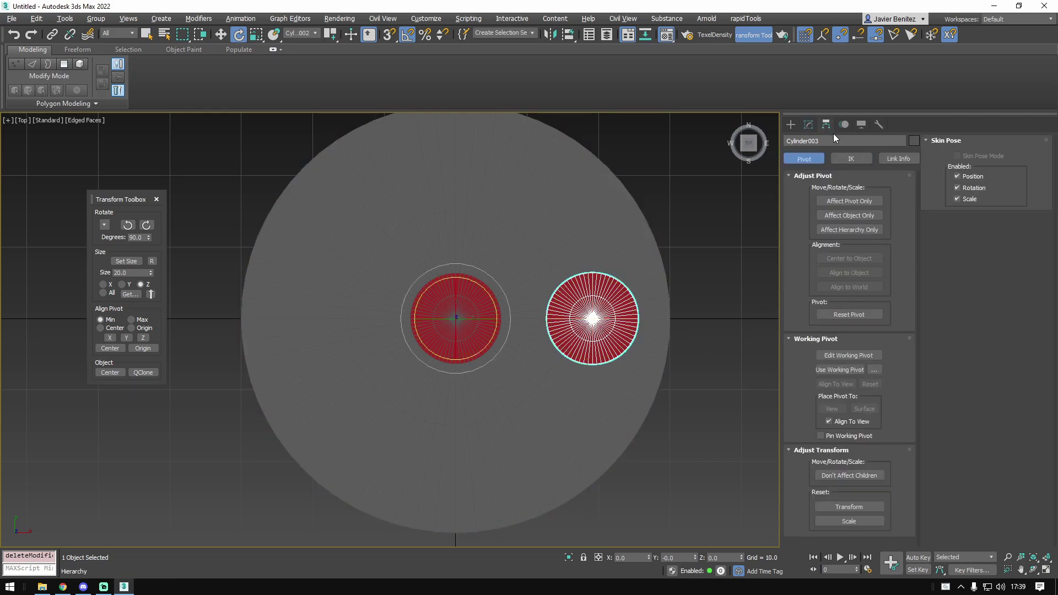
pyautogui.click(848, 201)
pyautogui.press('w')
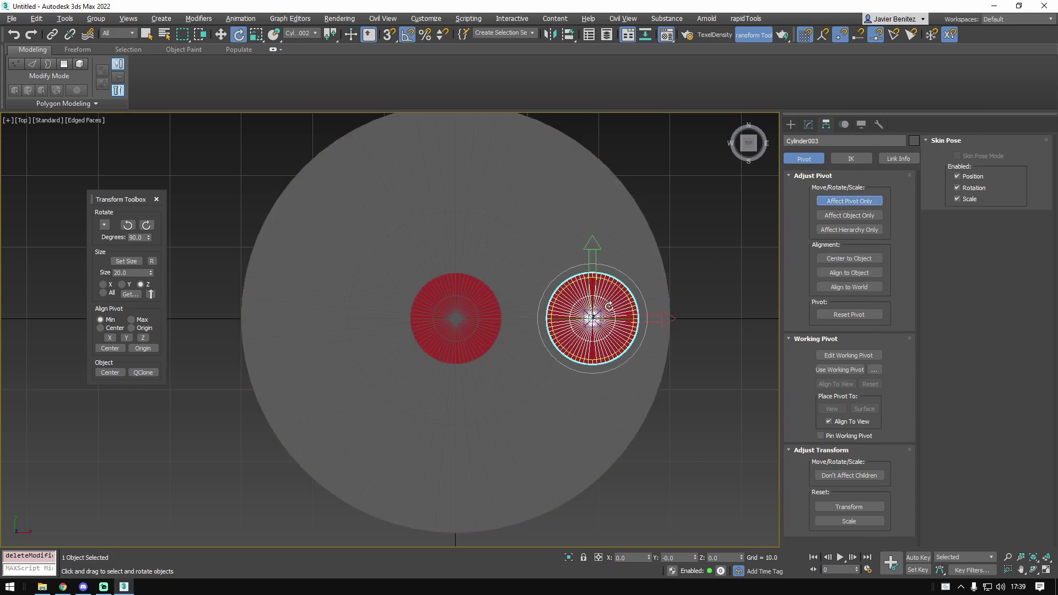
pyautogui.moveTo(611, 305); pyautogui.dragTo(474, 304)
pyautogui.press('s')
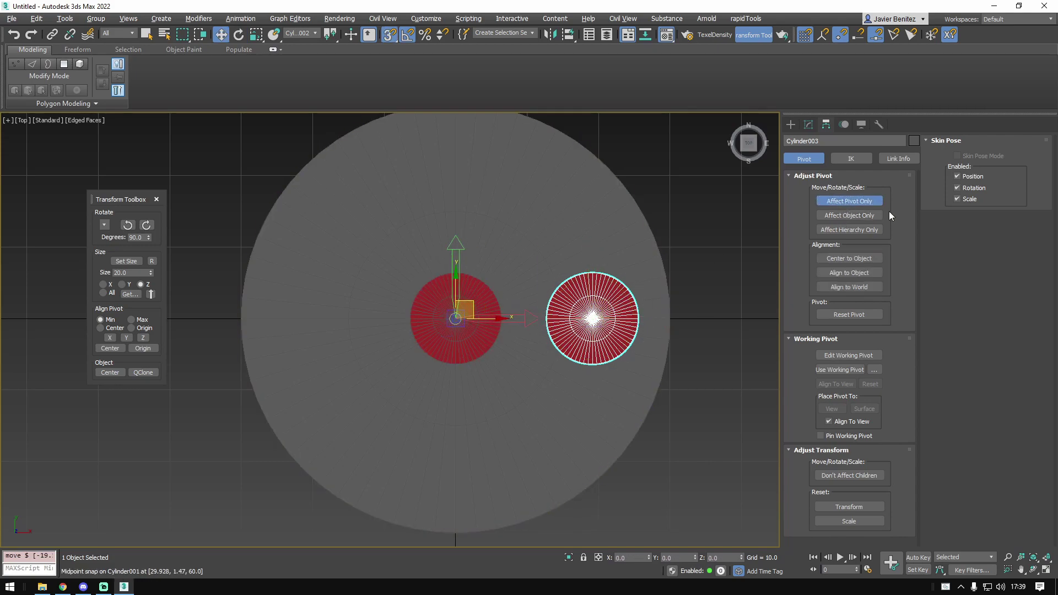
# - Add a Symmetry modifier to the offset red cylinder, set it to Radial about Z, and disable Slice Along Mirror
pyautogui.click(809, 126)
pyautogui.hotkey('shift', 's')
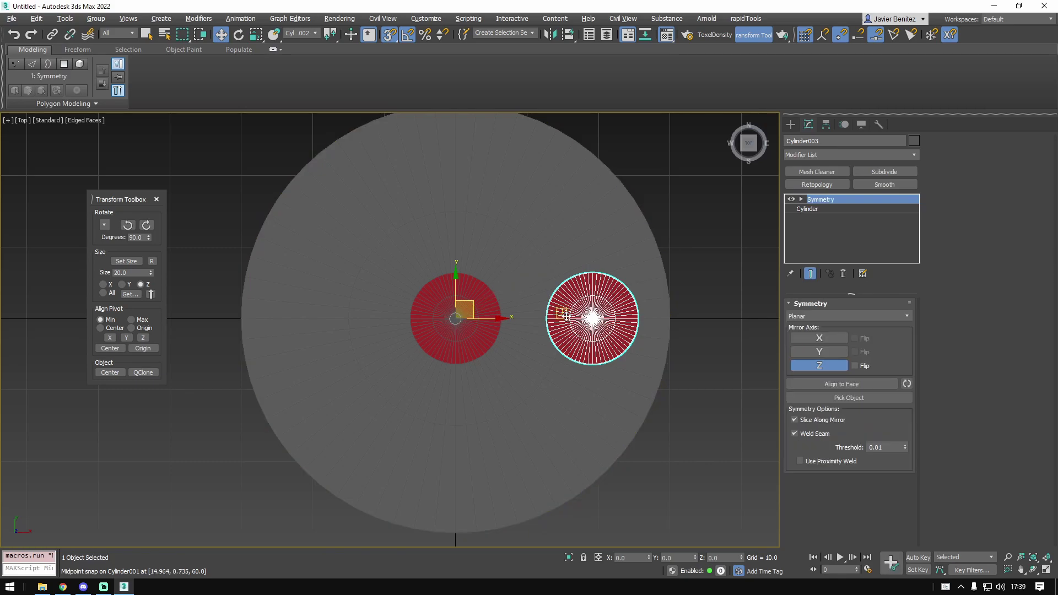
pyautogui.click(826, 316)
pyautogui.click(812, 334)
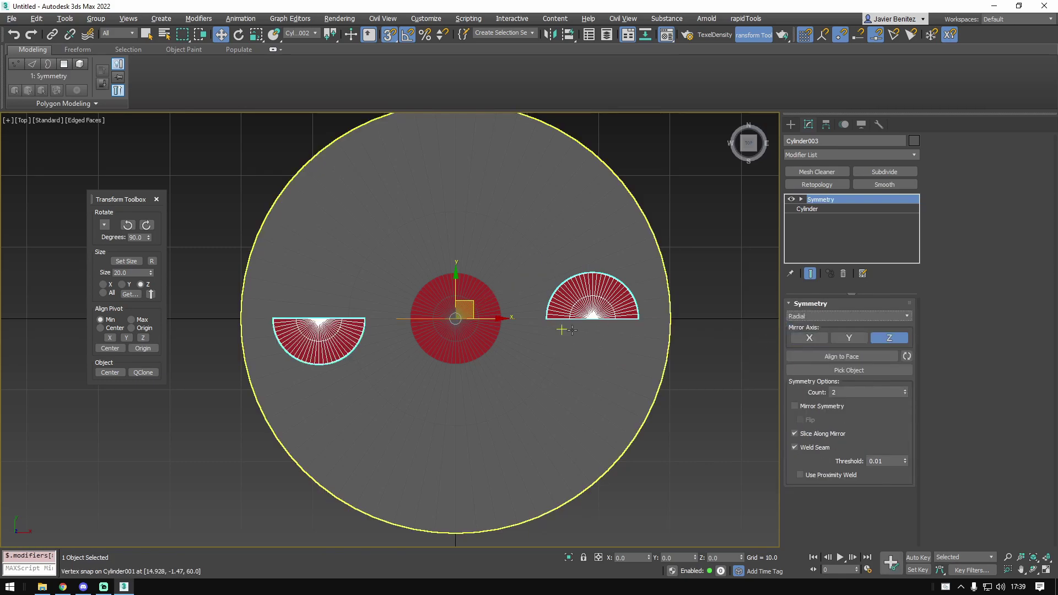
pyautogui.keyDown('alt'); pyautogui.moveTo(496, 289); pyautogui.dragTo(509, 261, button='middle'); pyautogui.keyUp('alt')
pyautogui.moveTo(509, 260); pyautogui.dragTo(520, 319, button='middle')
pyautogui.keyDown('alt'); pyautogui.moveTo(519, 318); pyautogui.dragTo(512, 335, button='middle'); pyautogui.keyUp('alt')
pyautogui.keyDown('alt'); pyautogui.moveTo(504, 297); pyautogui.dragTo(552, 299, button='middle'); pyautogui.keyUp('alt')
pyautogui.click(795, 434)
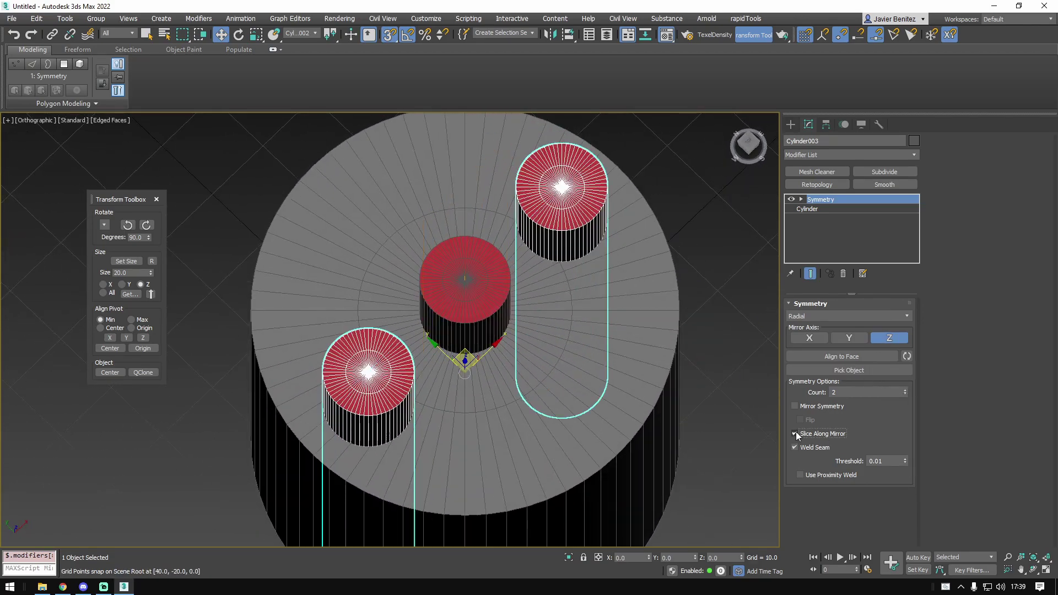
pyautogui.keyDown('alt'); pyautogui.moveTo(766, 420); pyautogui.dragTo(772, 428, button='middle'); pyautogui.keyUp('alt')
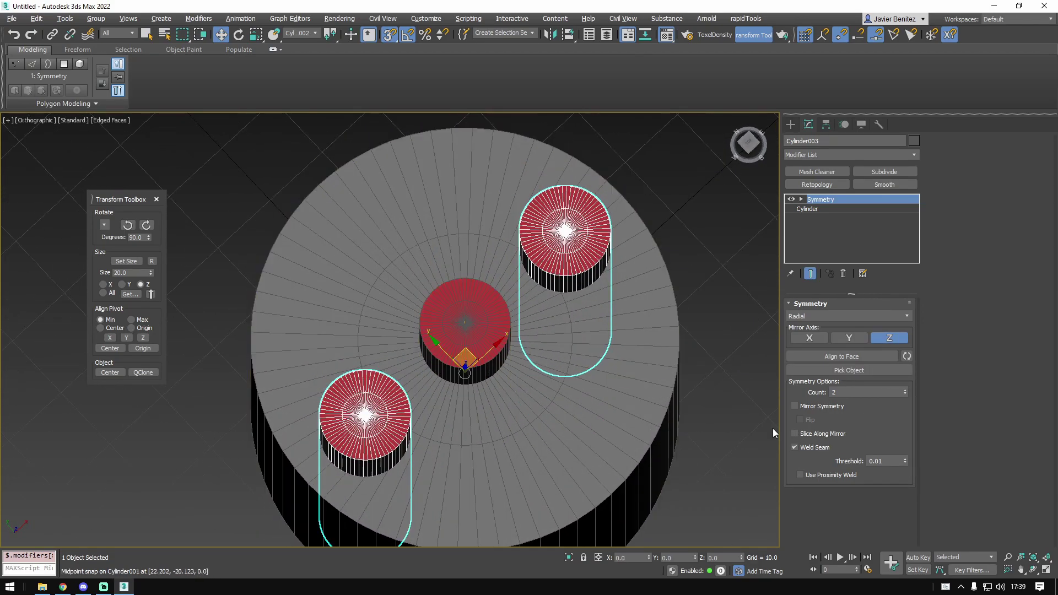
# - Set the radial Symmetry count to 6 and frame the arrangement in the Top view
pyautogui.click(904, 390)
pyautogui.click(904, 390)
pyautogui.click(904, 389)
pyautogui.click(904, 390)
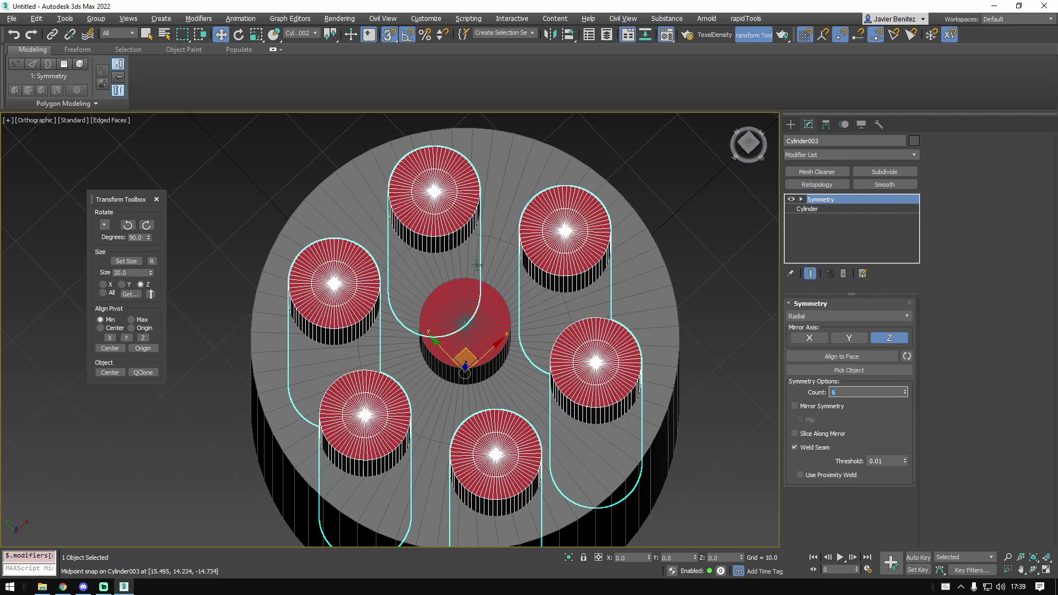
pyautogui.keyDown('alt'); pyautogui.moveTo(480, 264); pyautogui.dragTo(428, 269, button='middle'); pyautogui.keyUp('alt')
pyautogui.press('t')
pyautogui.press('z')
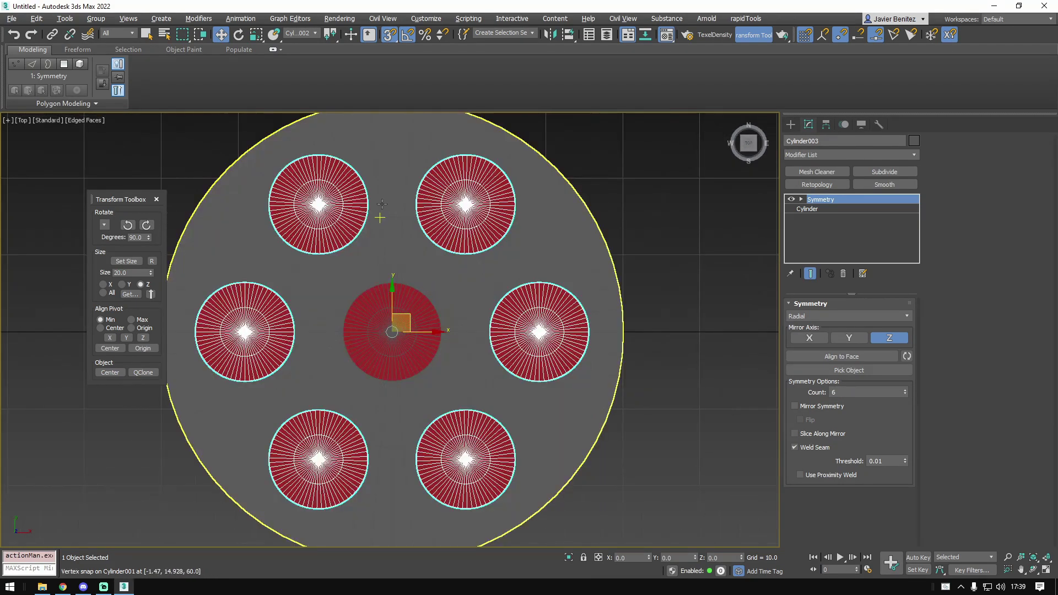
pyautogui.moveTo(379, 217); pyautogui.dragTo(443, 219, button='middle')
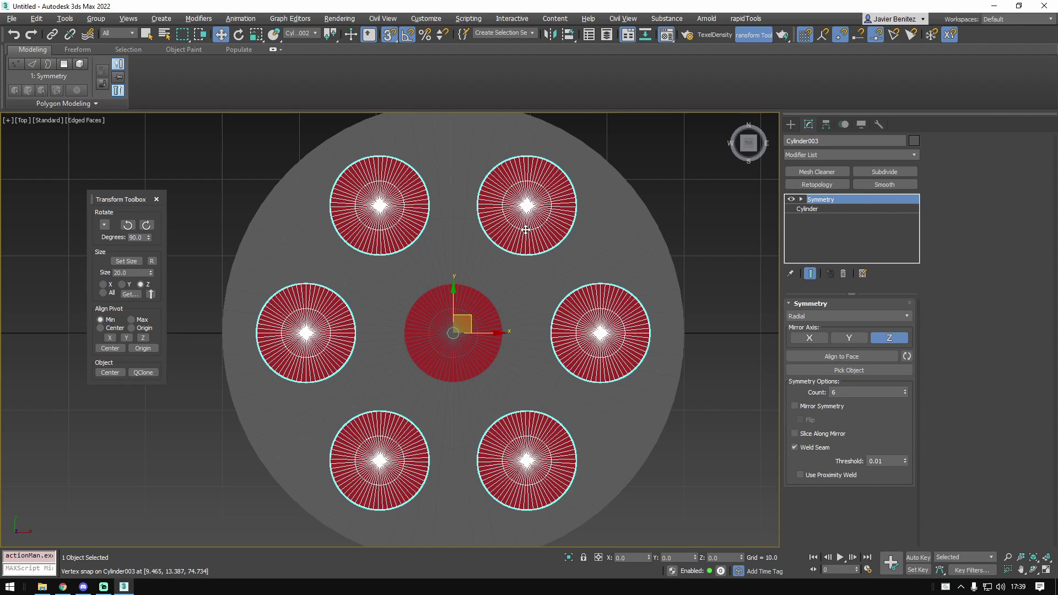
# - Try a radial Symmetry count of 8 and return it to 6
pyautogui.click(905, 389)
pyautogui.click(906, 389)
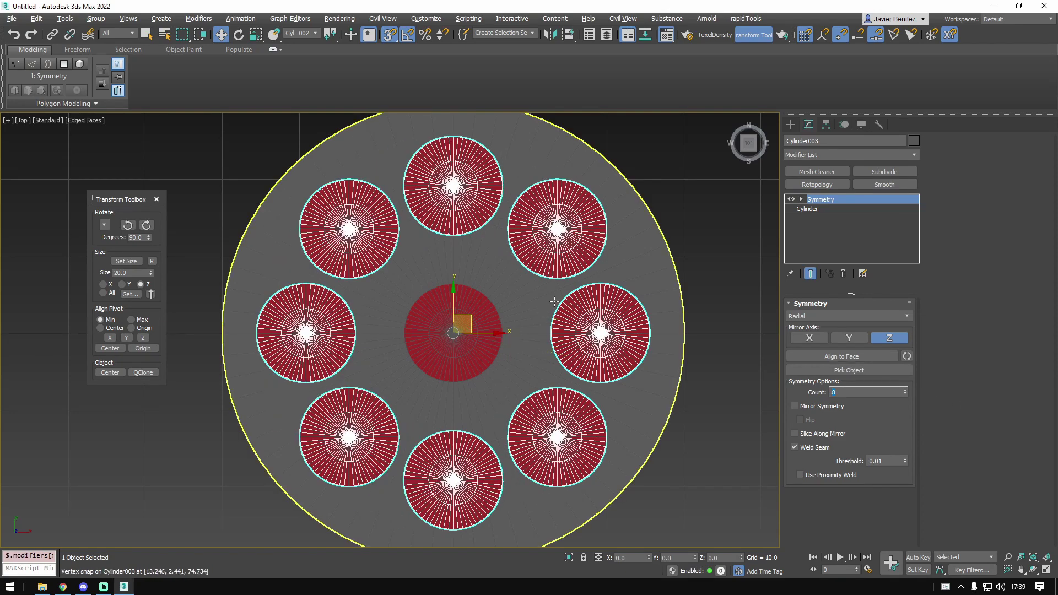
pyautogui.click(906, 394)
pyautogui.click(906, 395)
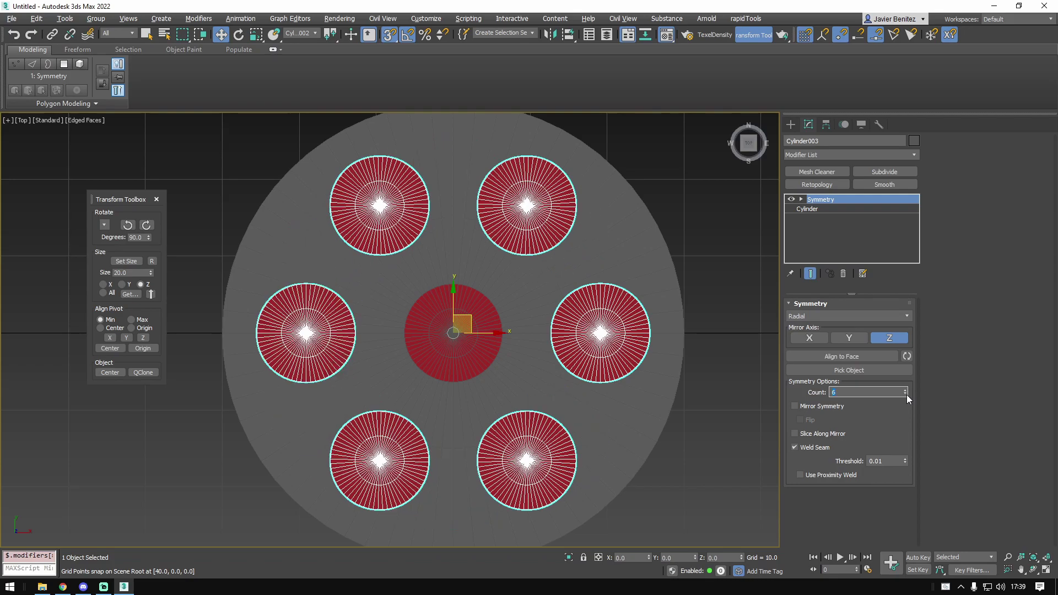
# - Turn snapping off and examine the six radially arranged red cylinders from several angles
pyautogui.scroll(-3, 477, 355)
pyautogui.press('s')
pyautogui.keyDown('alt'); pyautogui.moveTo(535, 361); pyautogui.dragTo(549, 334, button='middle'); pyautogui.keyUp('alt')
pyautogui.scroll(3, 485, 309)
pyautogui.keyDown('alt'); pyautogui.moveTo(485, 325); pyautogui.dragTo(490, 286, button='middle'); pyautogui.keyUp('alt')
pyautogui.scroll(-4, 490, 248)
pyautogui.moveTo(493, 237); pyautogui.dragTo(521, 341, button='middle')
pyautogui.scroll(4, 458, 321)
pyautogui.scroll(-2, 521, 341)
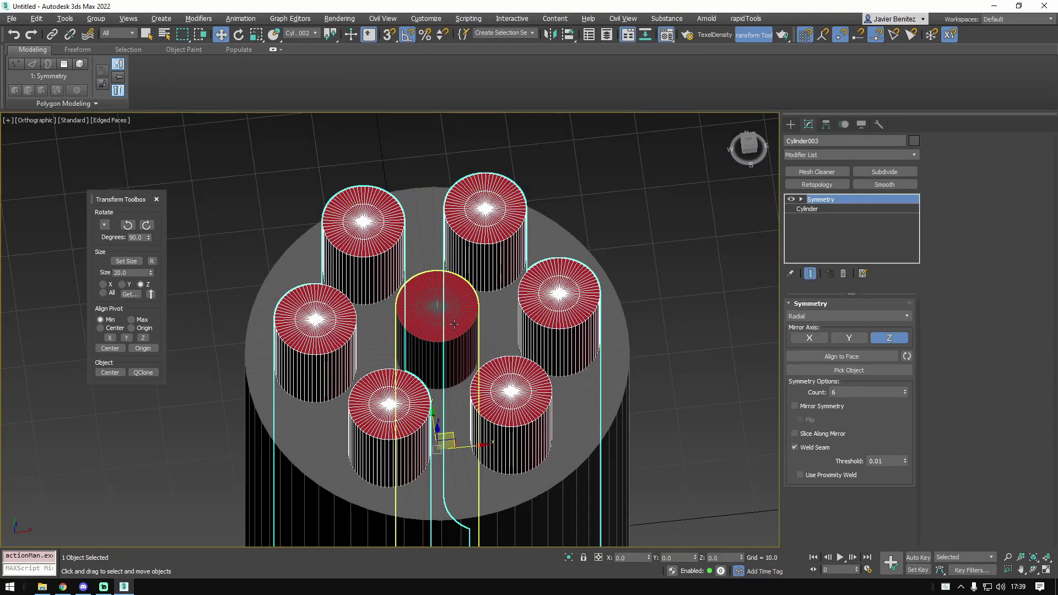
pyautogui.keyDown('alt'); pyautogui.moveTo(477, 323); pyautogui.dragTo(456, 292, button='middle'); pyautogui.keyUp('alt')
pyautogui.scroll(-3, 463, 292)
pyautogui.scroll(3, 478, 288)
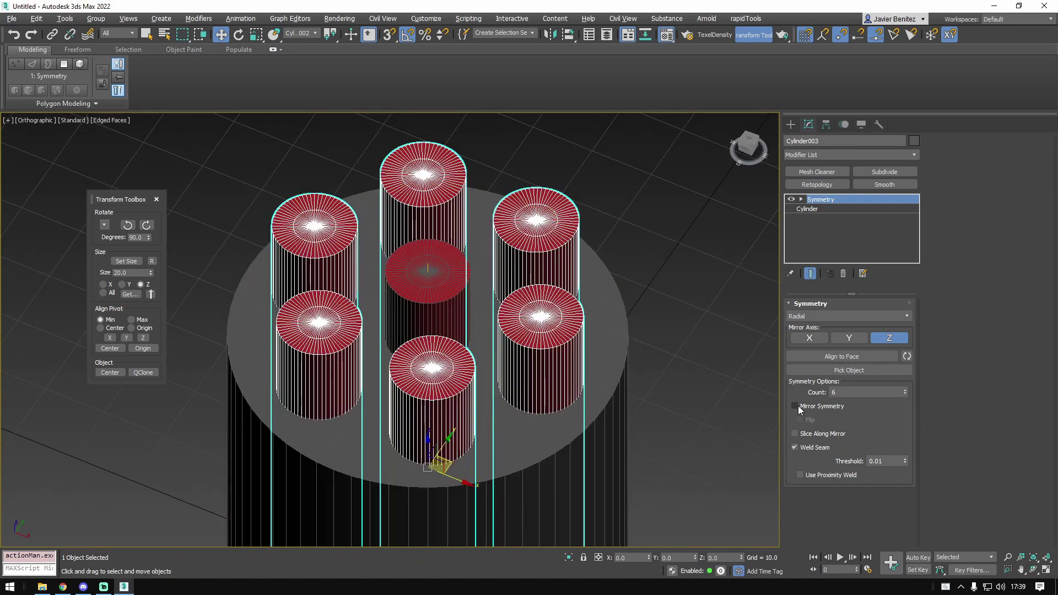
pyautogui.moveTo(464, 390)
pyautogui.keyDown('alt'); pyautogui.mouseDown(button='middle')
pyautogui.moveTo(489, 389)
pyautogui.moveTo(463, 394)
pyautogui.mouseUp(button='middle'); pyautogui.keyUp('alt')
pyautogui.scroll(-3, 466, 394)
pyautogui.scroll(1, 442, 299)
pyautogui.keyDown('alt'); pyautogui.moveTo(441, 299); pyautogui.dragTo(444, 296, button='middle'); pyautogui.keyUp('alt')
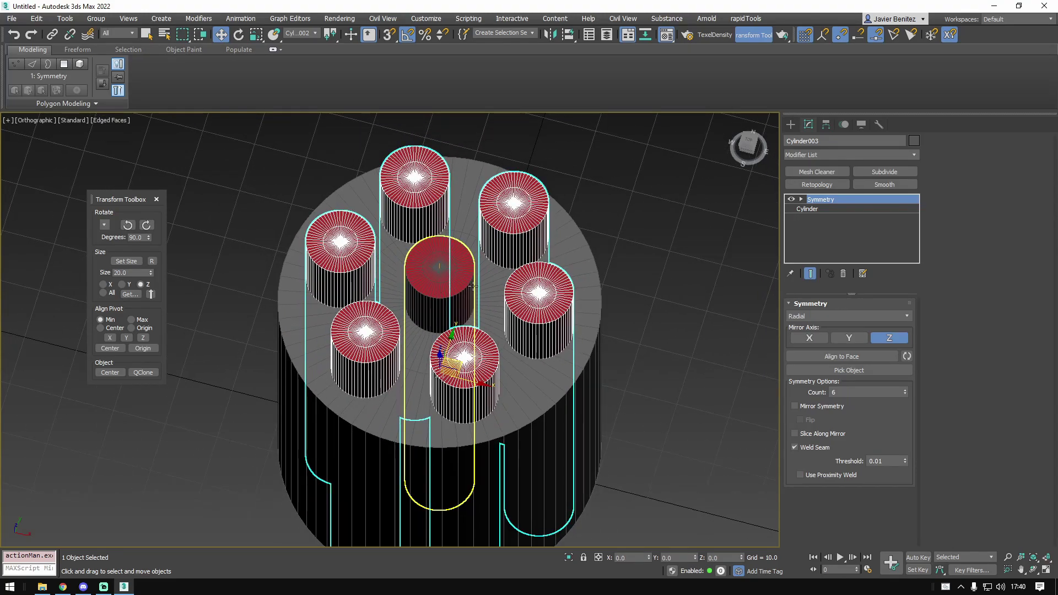
# - Compare the arrangement with the Symmetry modifier switched off and on, ending with it on in the Top view
pyautogui.click(792, 199)
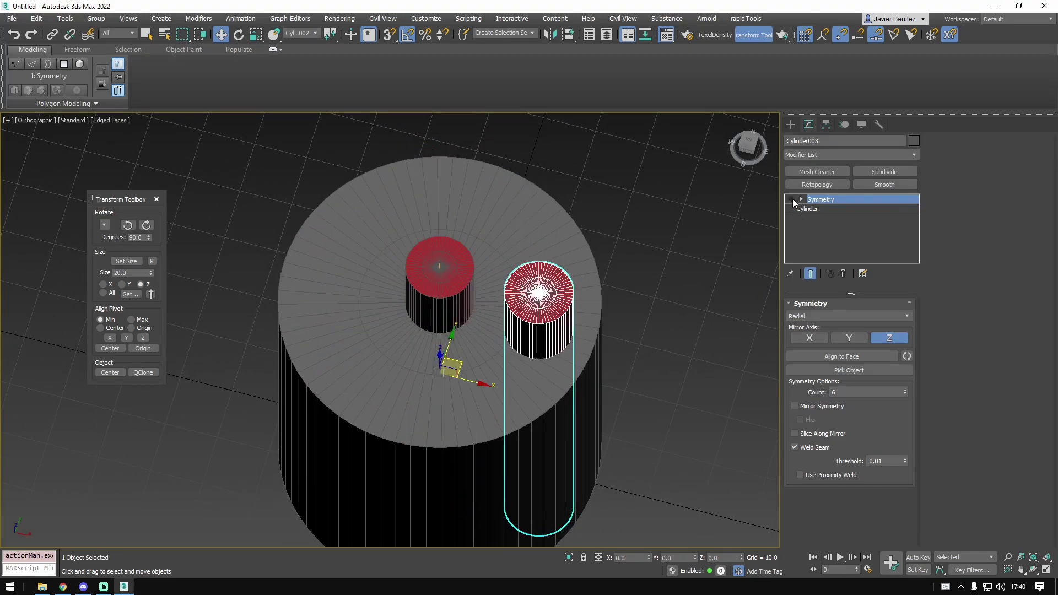
pyautogui.click(792, 199)
pyautogui.click(792, 199)
pyautogui.click(791, 200)
pyautogui.keyDown('alt'); pyautogui.moveTo(600, 259); pyautogui.dragTo(569, 366, button='middle'); pyautogui.keyUp('alt')
pyautogui.press('t')
pyautogui.press('z')
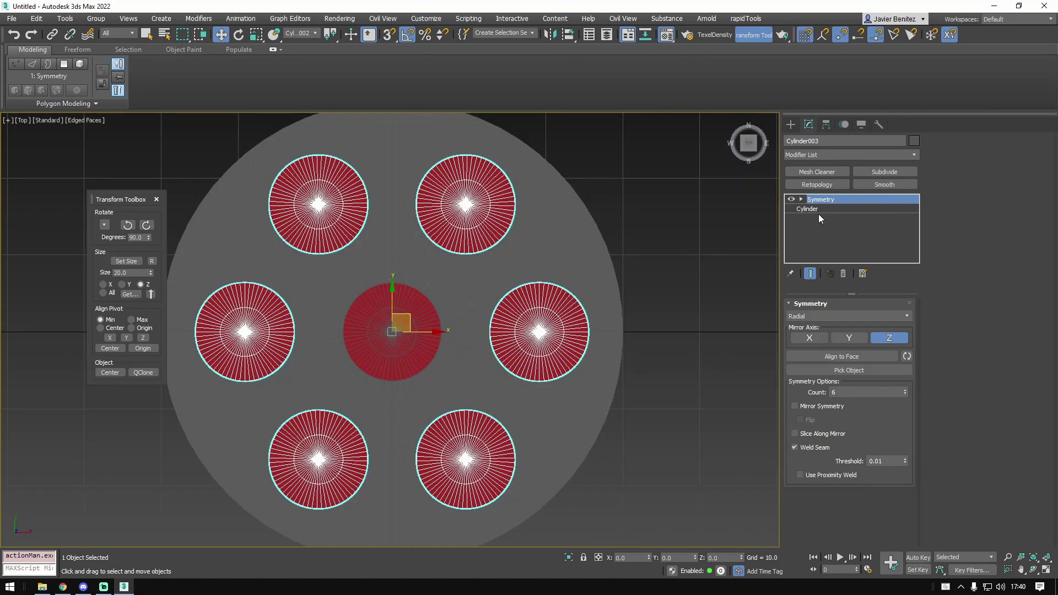
# - Clone the ring of red cylinders in place as an independent Copy and switch off the clone's Symmetry modifier
pyautogui.hotkey('ctrl', 'v')
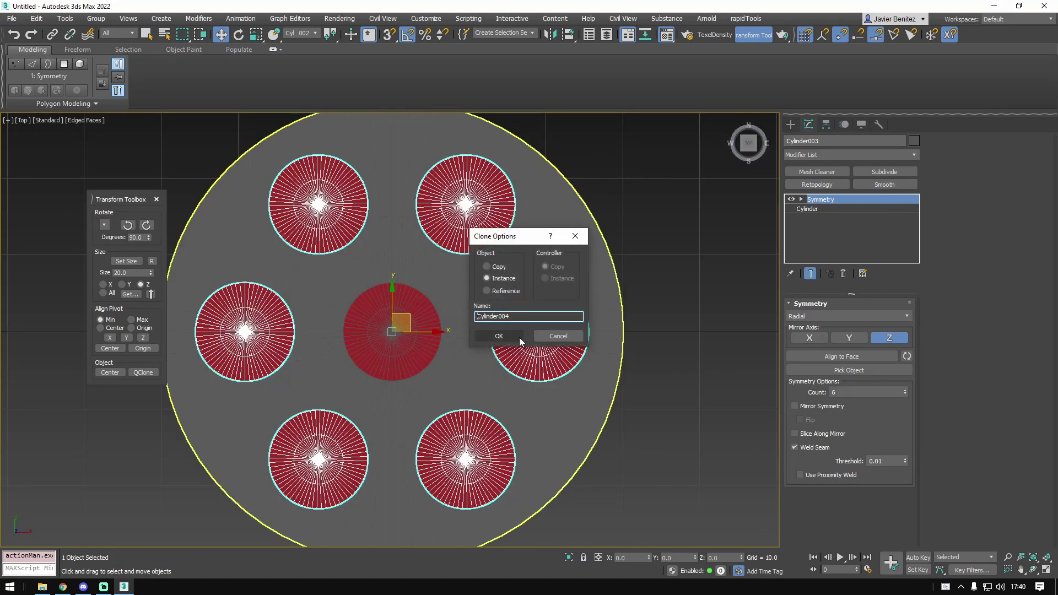
pyautogui.click(498, 266)
pyautogui.click(499, 336)
pyautogui.press('r')
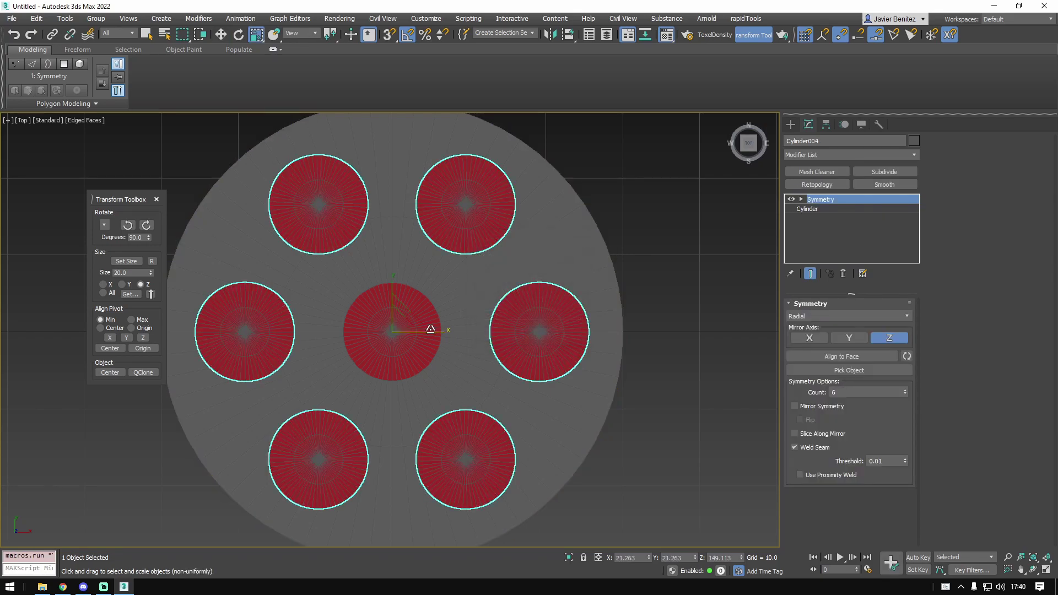
pyautogui.moveTo(412, 322)
pyautogui.mouseDown()
pyautogui.moveTo(446, 253)
pyautogui.moveTo(413, 325)
pyautogui.mouseUp()
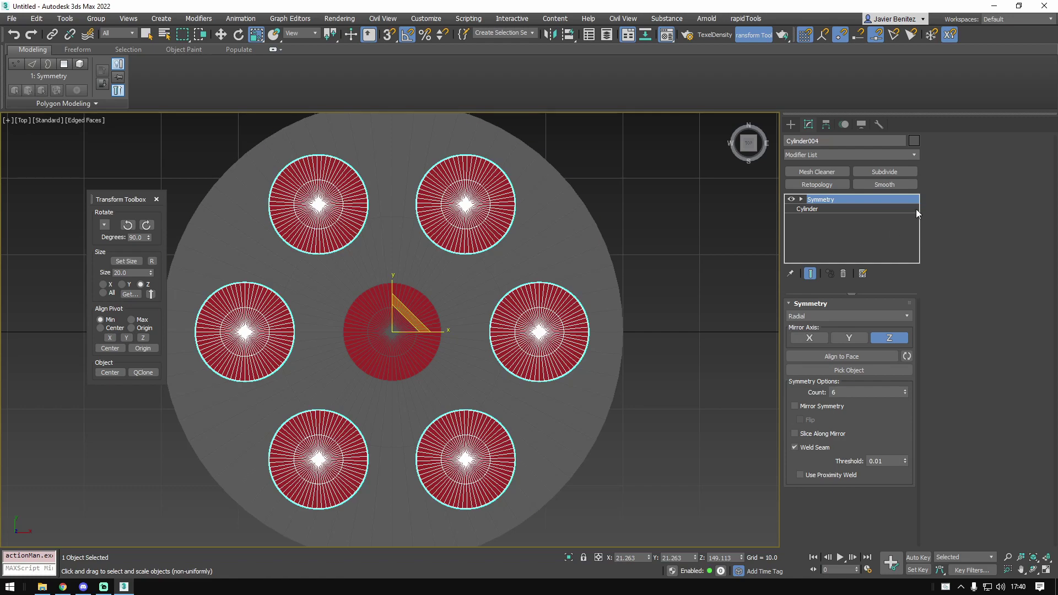
pyautogui.click(915, 209)
pyautogui.click(797, 200)
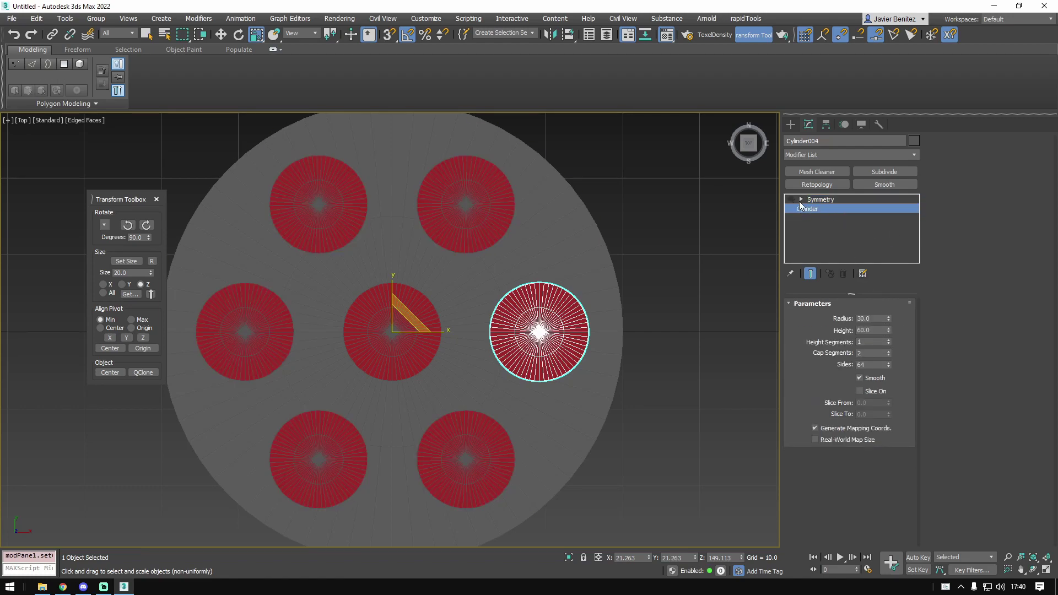
pyautogui.click(846, 159)
pyautogui.press('e')
pyautogui.press('e')
pyautogui.press('e')
pyautogui.press('e')
pyautogui.press('e')
pyautogui.press('e')
pyautogui.press('e')
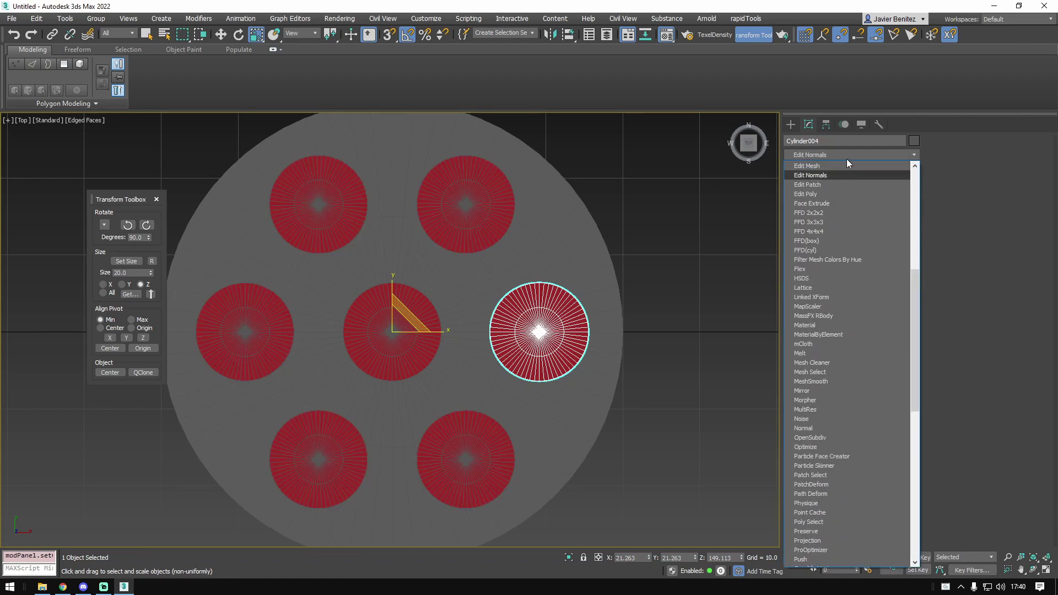
pyautogui.press('Return')
pyautogui.hotkey('ctrl', 'z')
# - Add an Edit Poly modifier to the cloned red cylinder and place it directly below Symmetry in the modifier stack
pyautogui.click(850, 151)
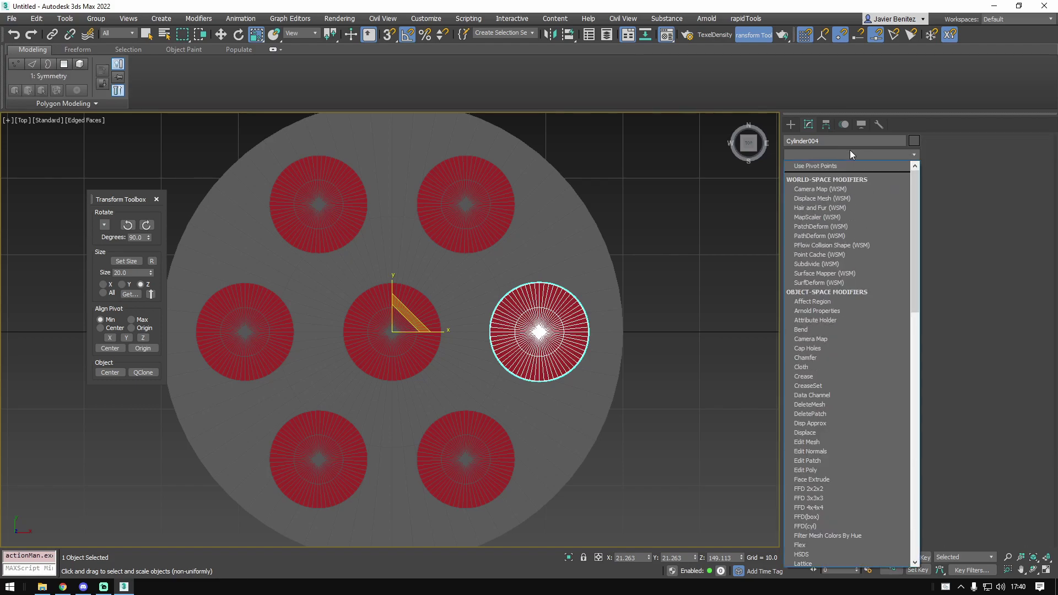
pyautogui.press('e')
pyautogui.press('Down')
pyautogui.press('Down')
pyautogui.press('Down')
pyautogui.press('Return')
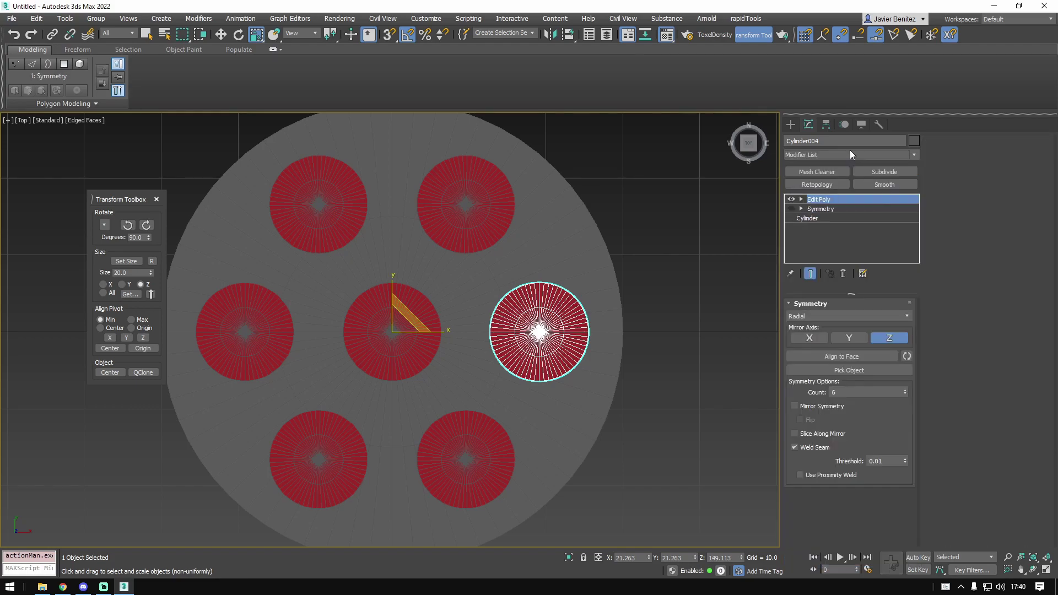
pyautogui.moveTo(818, 199); pyautogui.dragTo(826, 216)
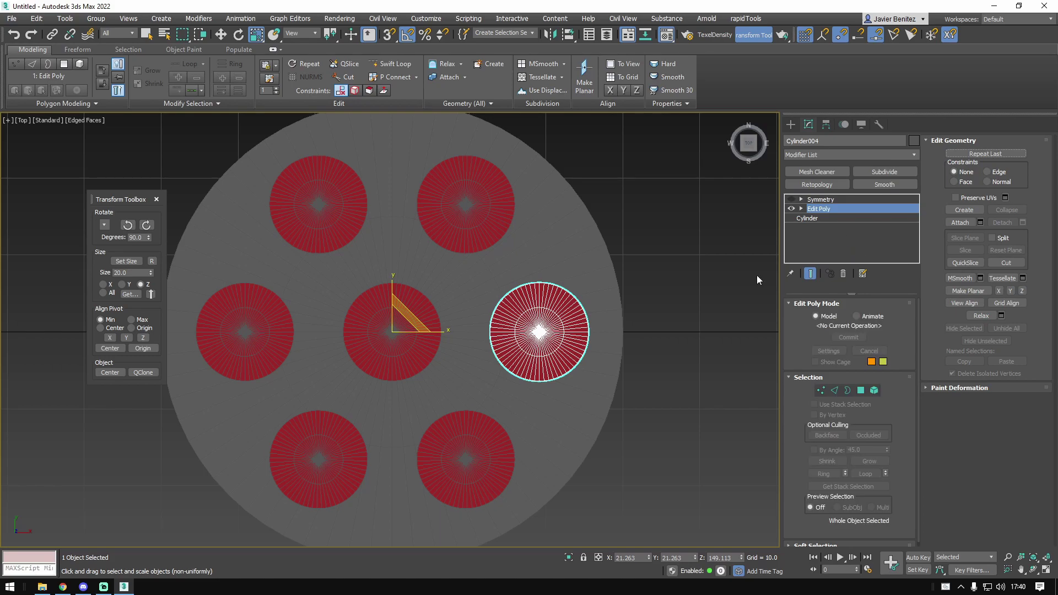
# - Try rotating the cloned red cylinder 30 degrees about the central axis, check its element level, and undo the rotation
pyautogui.click(874, 390)
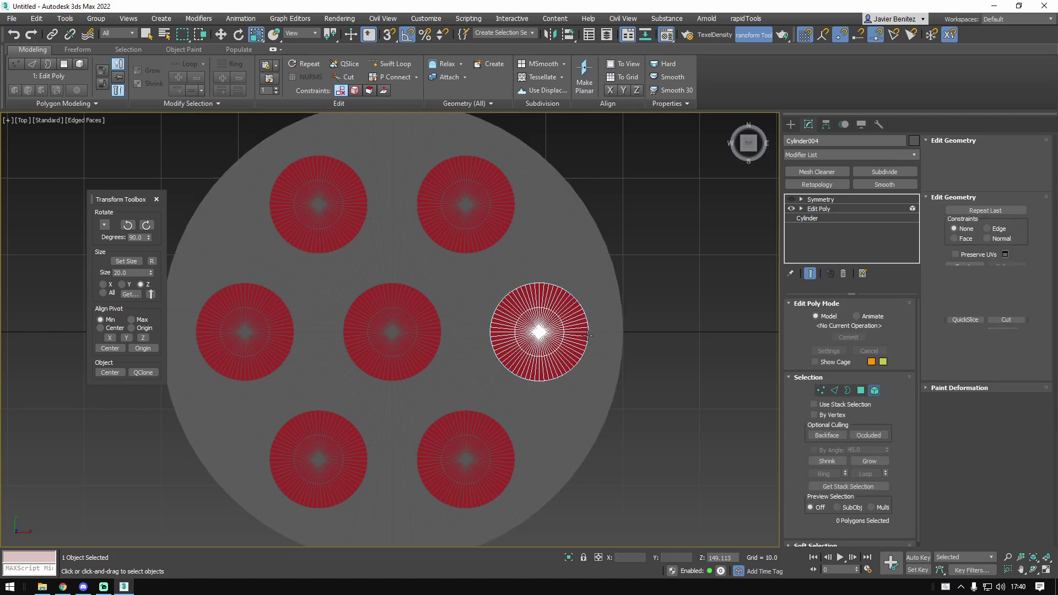
pyautogui.click(561, 322)
pyautogui.press('w')
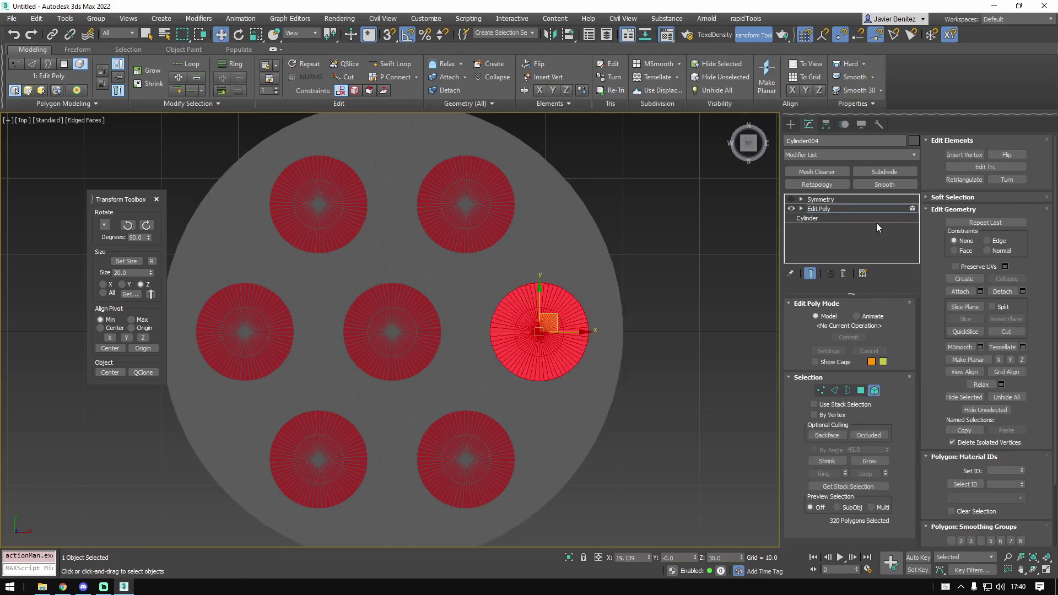
pyautogui.click(824, 210)
pyautogui.press('e')
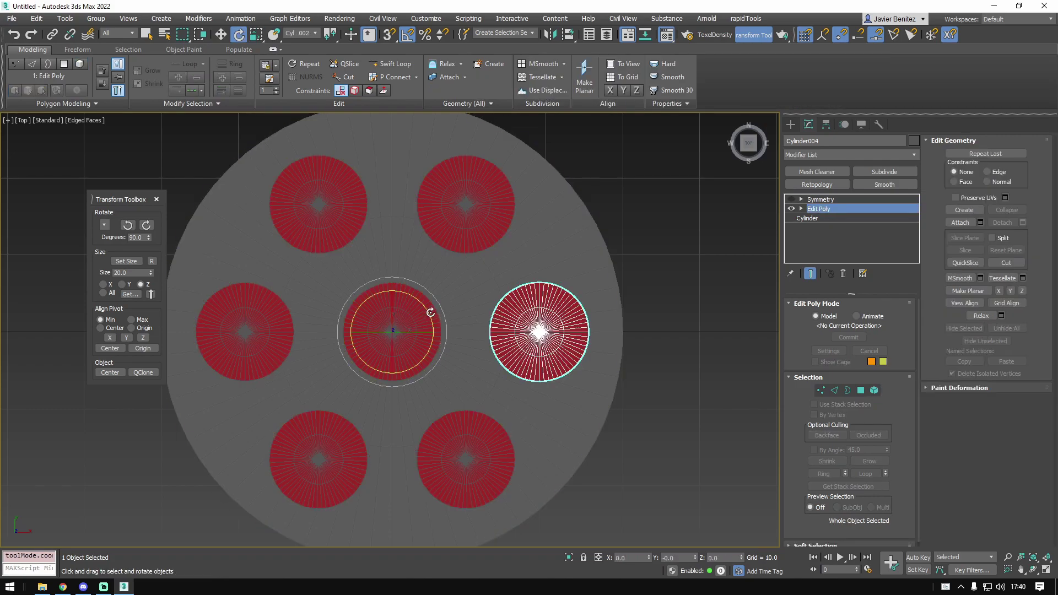
pyautogui.moveTo(430, 312); pyautogui.dragTo(430, 298)
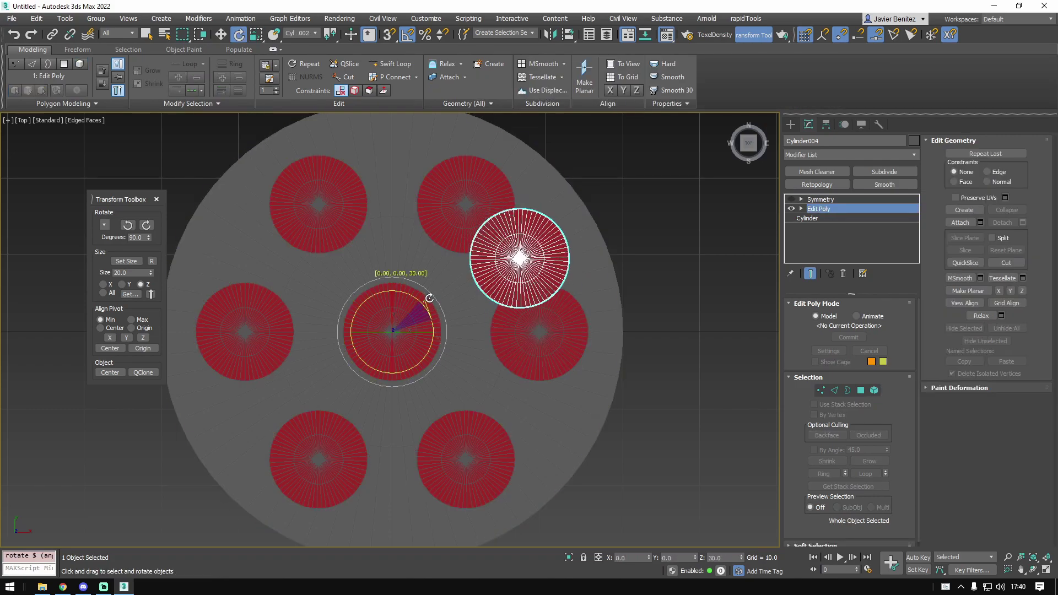
pyautogui.click(874, 390)
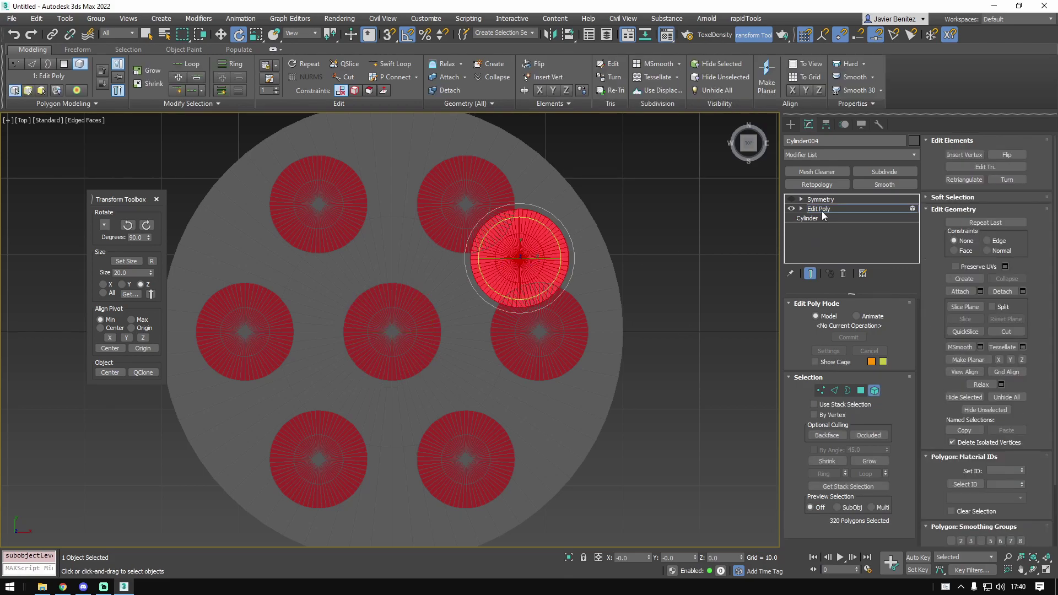
pyautogui.click(823, 212)
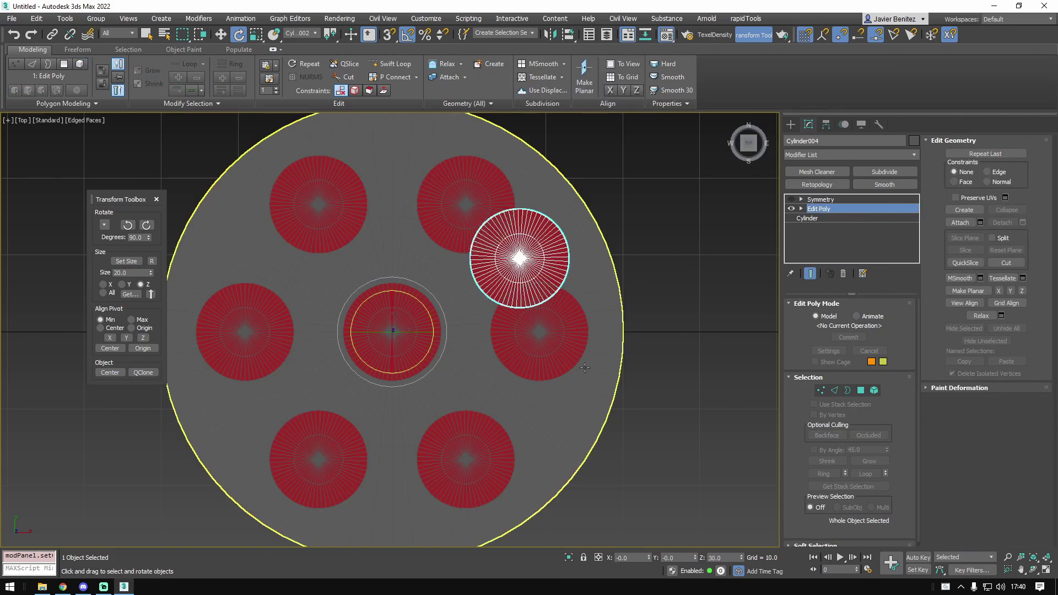
pyautogui.hotkey('ctrl', 'z')
# - Move the cloned cylinder's element outward along X by about 10 units
pyautogui.click(875, 390)
pyautogui.press('w')
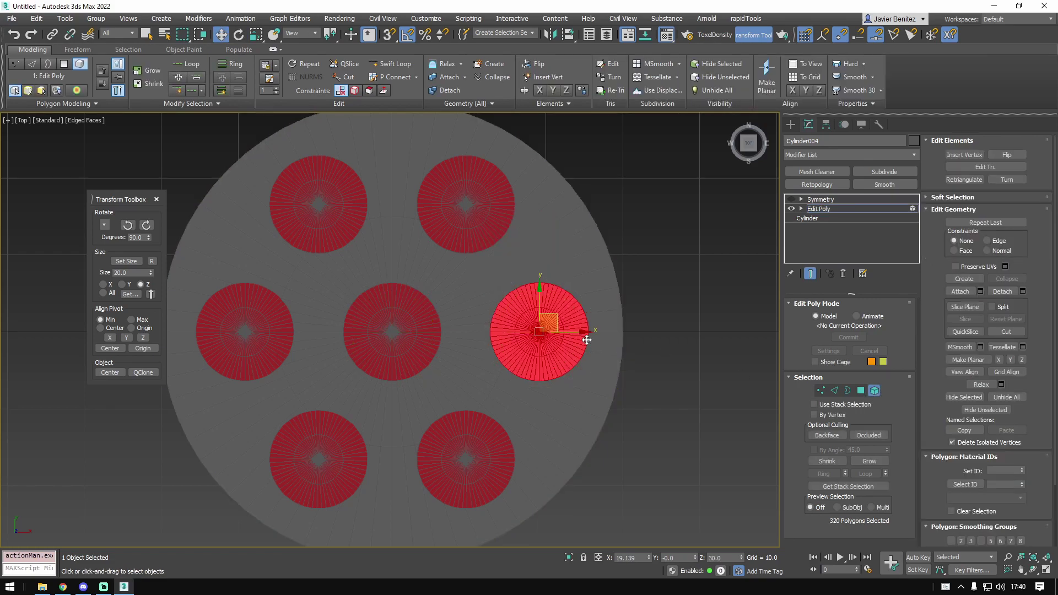
pyautogui.moveTo(597, 333)
pyautogui.keyDown('shift'); pyautogui.mouseDown()
pyautogui.moveTo(687, 342)
pyautogui.moveTo(659, 356)
pyautogui.moveTo(653, 348)
pyautogui.mouseUp(); pyautogui.keyUp('shift')
# - Rotate the whole cloned object 30 degrees about its central Z axis and turn its Symmetry modifier back on
pyautogui.click(818, 209)
pyautogui.press('e')
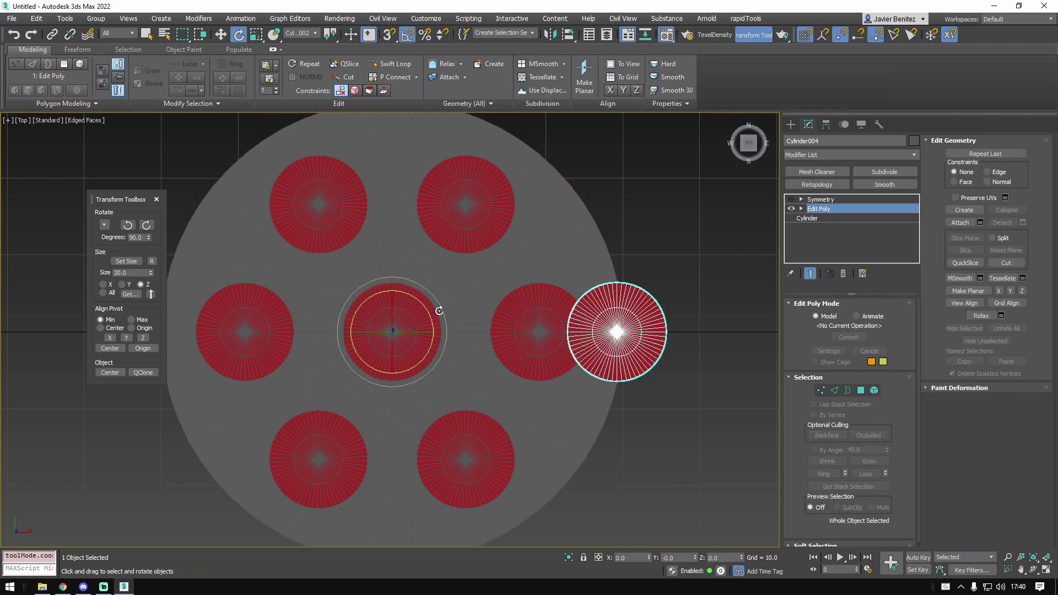
pyautogui.moveTo(430, 315)
pyautogui.mouseDown()
pyautogui.moveTo(425, 289)
pyautogui.moveTo(435, 306)
pyautogui.mouseUp()
pyautogui.click(791, 200)
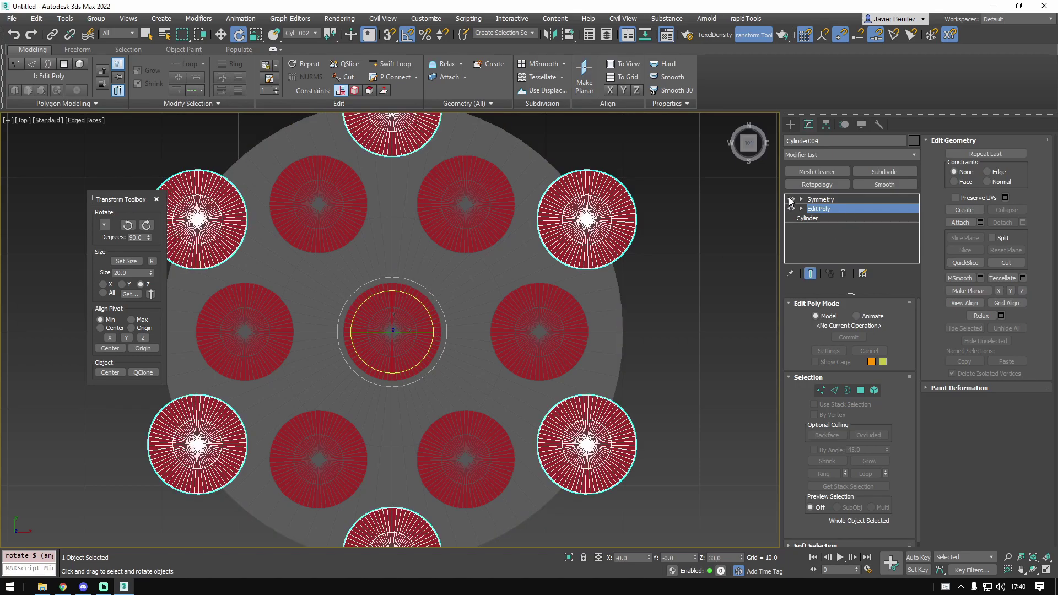
pyautogui.scroll(-4, 555, 224)
pyautogui.keyDown('alt'); pyautogui.moveTo(555, 253); pyautogui.dragTo(549, 225, button='middle'); pyautogui.keyUp('alt')
pyautogui.scroll(4, 553, 223)
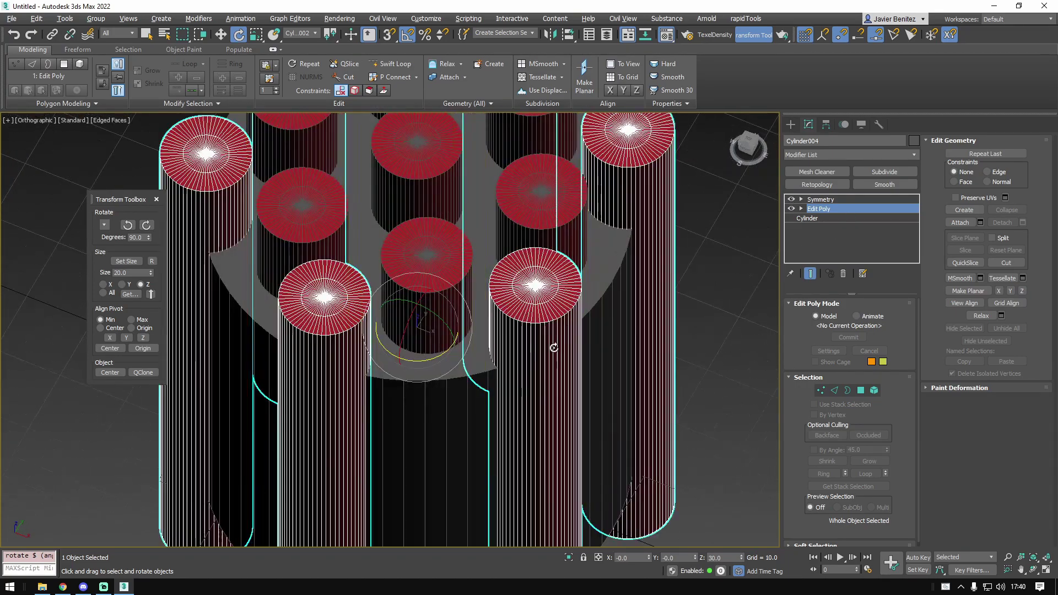
pyautogui.keyDown('alt'); pyautogui.moveTo(554, 349); pyautogui.dragTo(562, 276, button='middle'); pyautogui.keyUp('alt')
# - Return to the clone's Edit Poly level and switch off its Symmetry modifier to leave a single outer cylinder
pyautogui.click(818, 219)
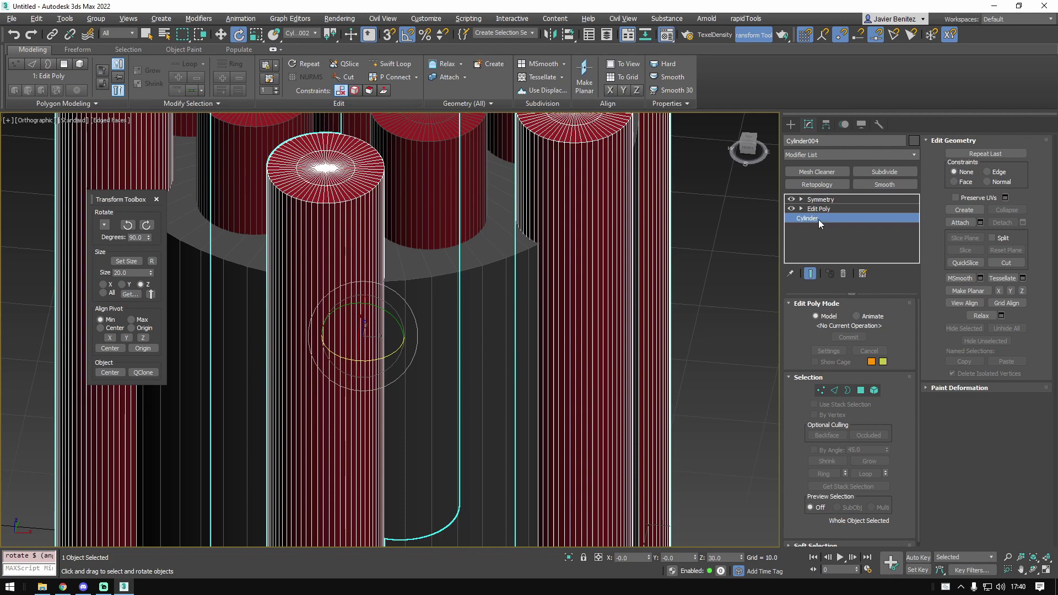
pyautogui.click(826, 209)
pyautogui.click(791, 199)
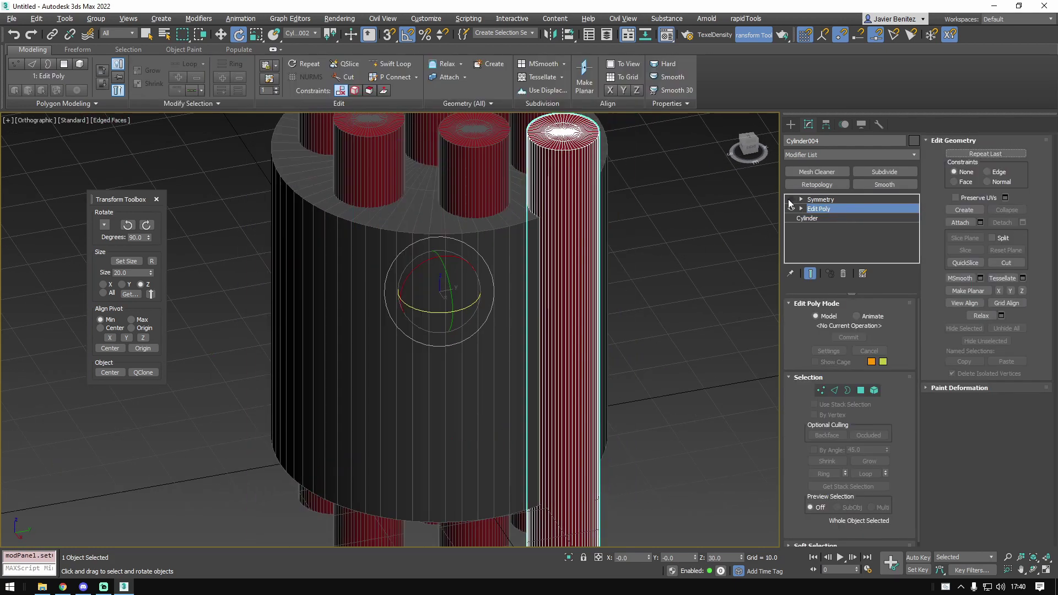
pyautogui.scroll(-1, 517, 299)
pyautogui.moveTo(517, 299)
pyautogui.keyDown('alt'); pyautogui.mouseDown(button='middle')
pyautogui.moveTo(542, 284)
pyautogui.moveTo(562, 242)
pyautogui.mouseUp(button='middle'); pyautogui.keyUp('alt')
pyautogui.moveTo(579, 424); pyautogui.dragTo(532, 270, button='middle')
# - Shorten the outer cylinder by raising its bottom vertices to a Z height of about 12.3
pyautogui.click(823, 390)
pyautogui.moveTo(651, 327); pyautogui.dragTo(461, 454)
pyautogui.press('w')
pyautogui.moveTo(513, 362); pyautogui.dragTo(513, 169)
pyautogui.moveTo(532, 265); pyautogui.dragTo(523, 424, button='middle')
pyautogui.keyDown('alt'); pyautogui.moveTo(523, 424); pyautogui.dragTo(520, 305, button='middle'); pyautogui.keyUp('alt')
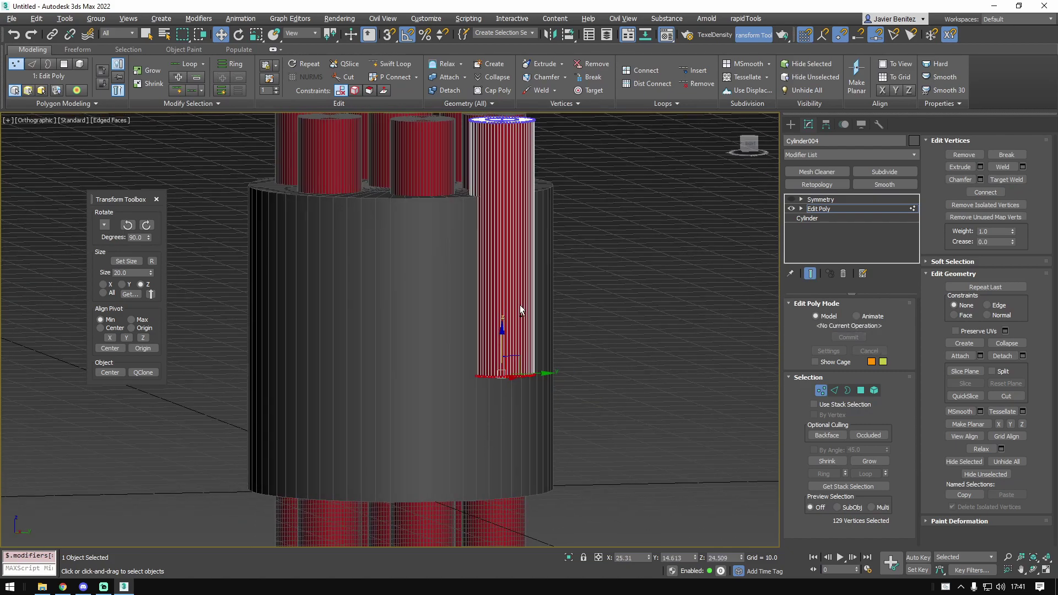
pyautogui.moveTo(503, 337); pyautogui.dragTo(504, 399)
# - Select the complete edge loop around the bottom rim of the outer cylinder
pyautogui.keyDown('alt'); pyautogui.moveTo(504, 399); pyautogui.dragTo(545, 390, button='middle'); pyautogui.keyUp('alt')
pyautogui.scroll(8, 513, 363)
pyautogui.press('2')
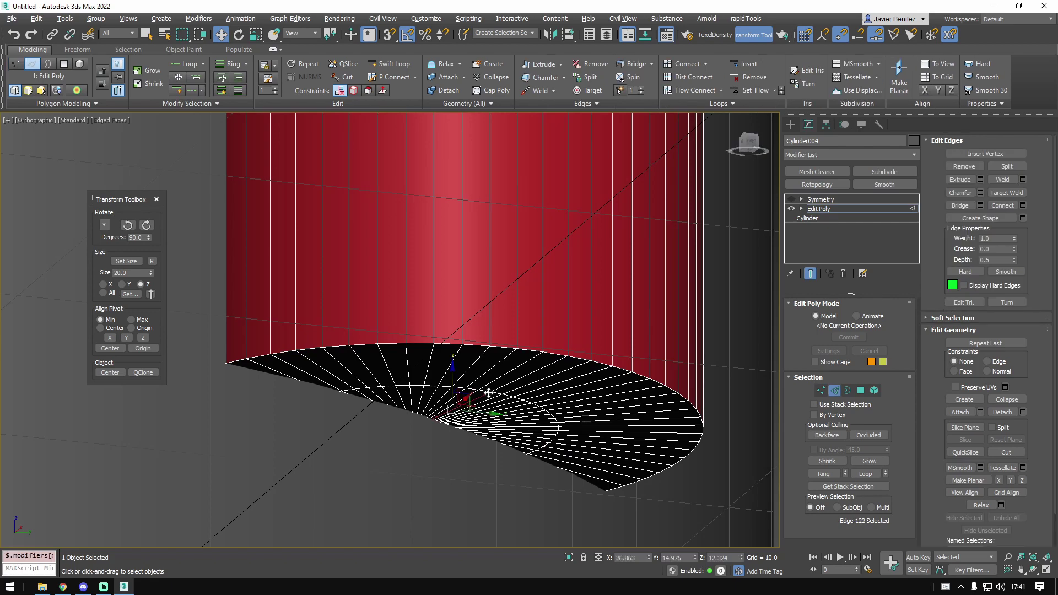
pyautogui.keyDown('alt'); pyautogui.moveTo(544, 422); pyautogui.dragTo(506, 380, button='middle'); pyautogui.keyUp('alt')
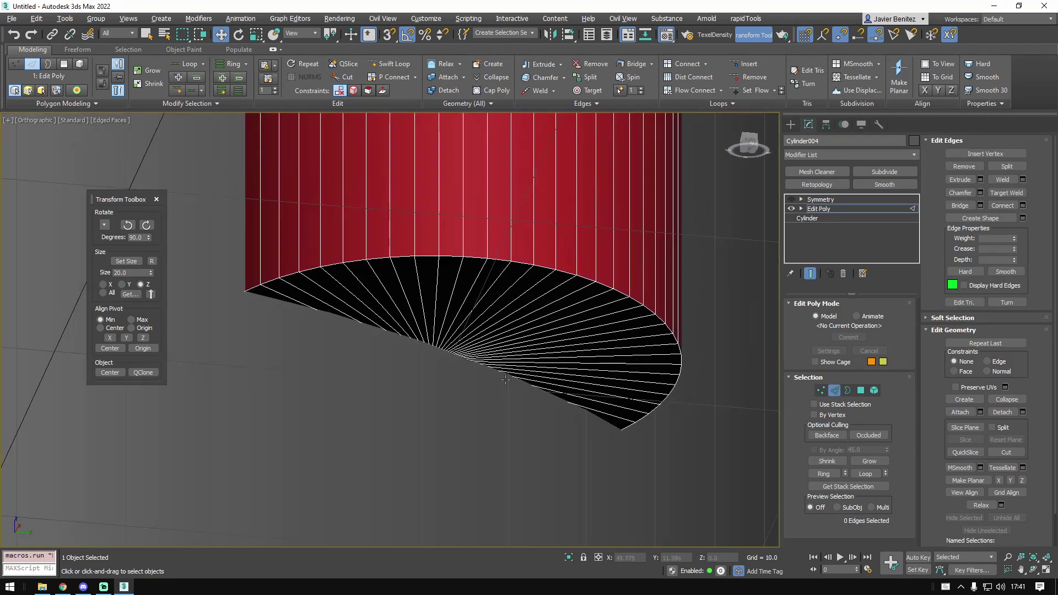
pyautogui.doubleClick(544, 271)
pyautogui.keyDown('alt'); pyautogui.moveTo(544, 266); pyautogui.dragTo(517, 275, button='middle'); pyautogui.keyUp('alt')
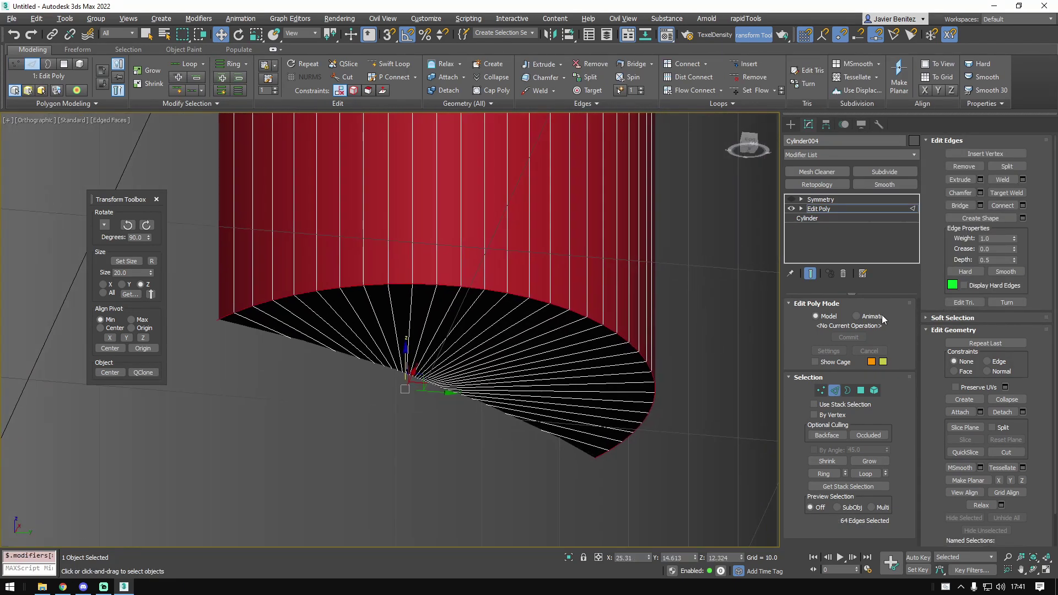
# - Try a Tri chamfer of 2.42 with one segment on the bottom edge loop, then cancel it
pyautogui.hotkey('ctrl', 'shift', 'c')
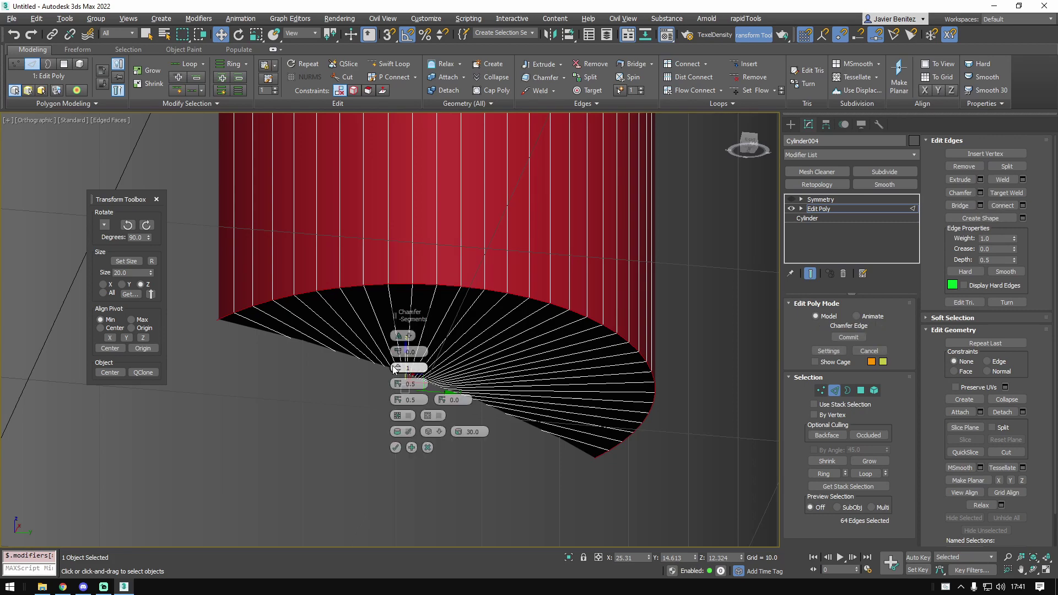
pyautogui.click(409, 336)
pyautogui.click(427, 355)
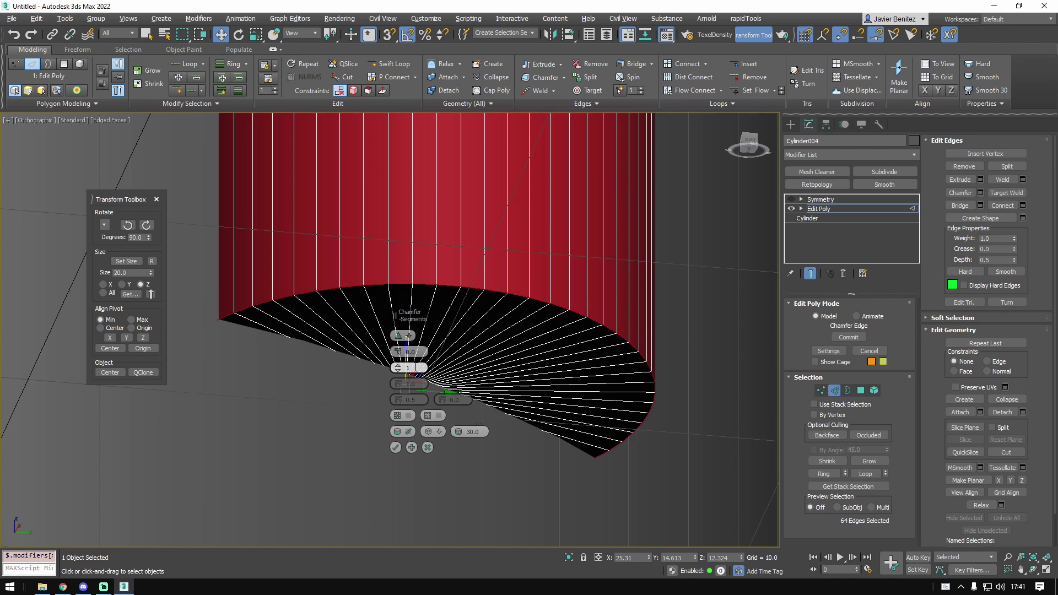
pyautogui.moveTo(398, 353); pyautogui.dragTo(405, 265)
pyautogui.scroll(-5, 645, 256)
pyautogui.moveTo(645, 256); pyautogui.dragTo(649, 320, button='middle')
pyautogui.rightClick(843, 208)
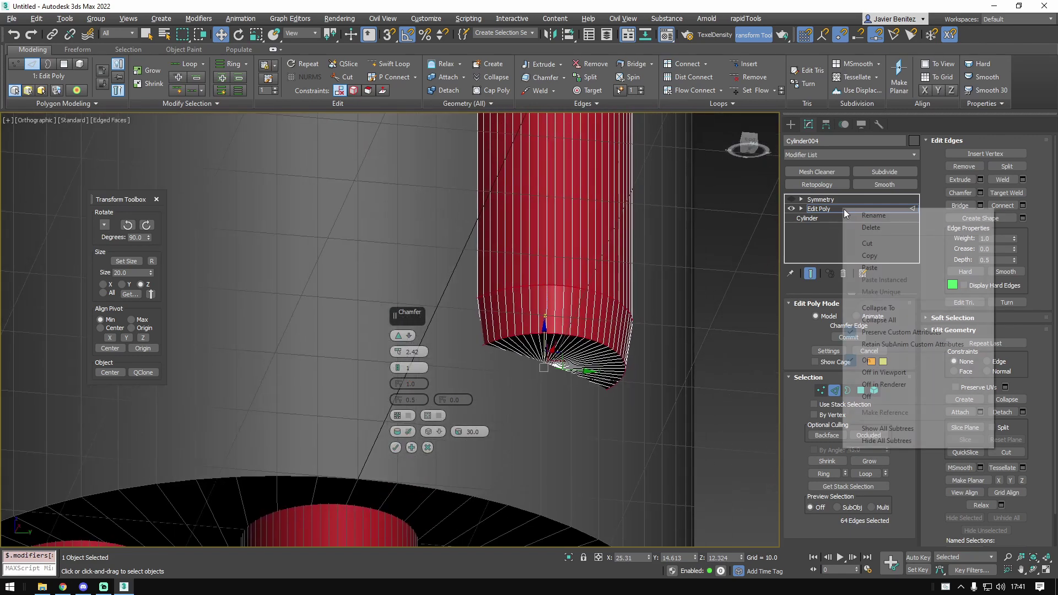
pyautogui.click(791, 244)
pyautogui.click(821, 210)
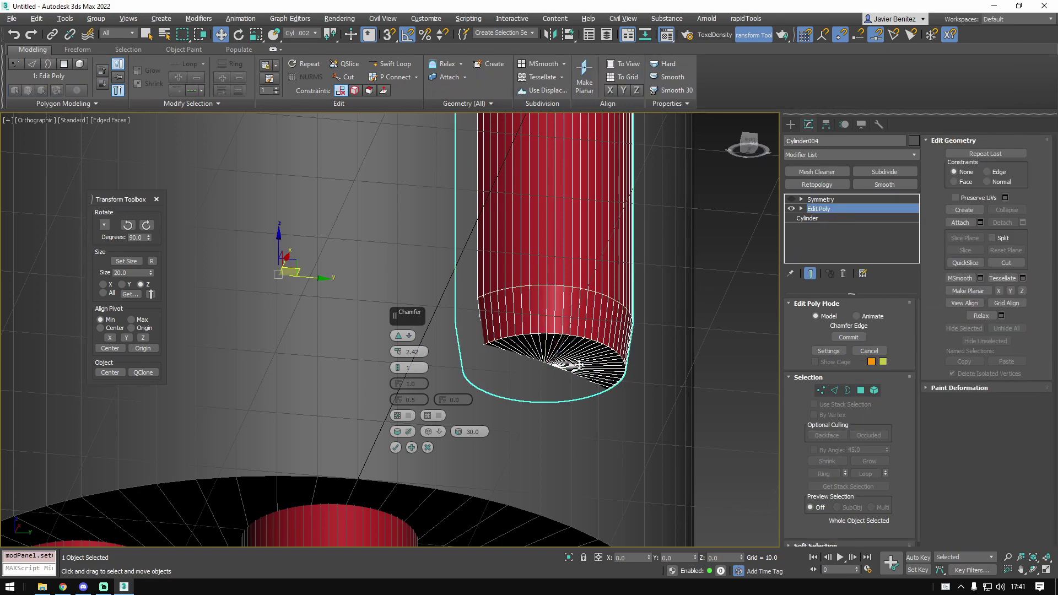
pyautogui.click(428, 447)
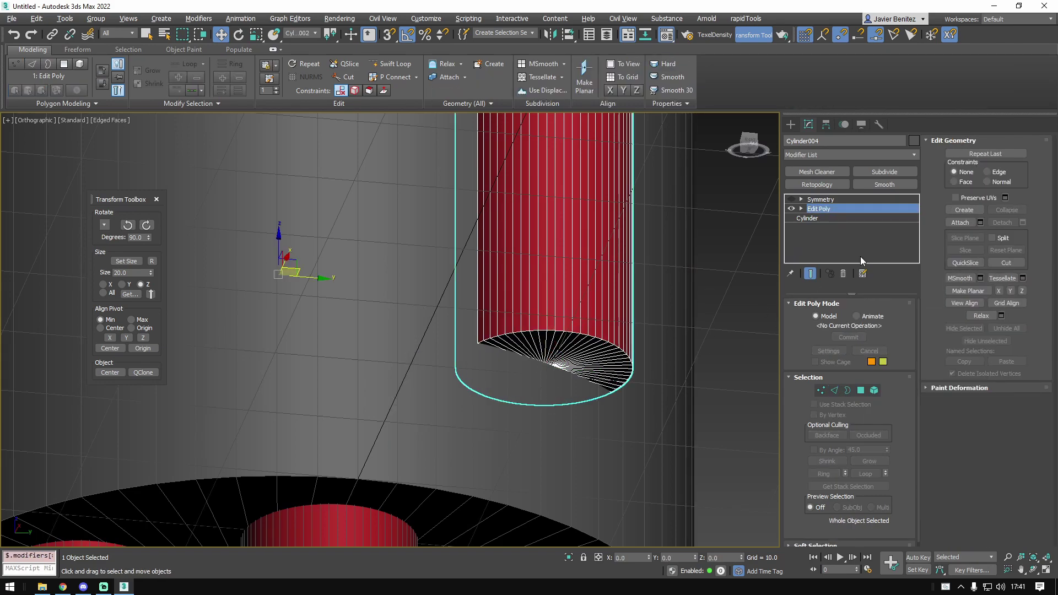
# - Cut the Symmetry modifier out of the outer cylinder's modifier stack
pyautogui.keyDown('ctrl'); pyautogui.click(822, 200); pyautogui.keyUp('ctrl')
pyautogui.click(830, 205)
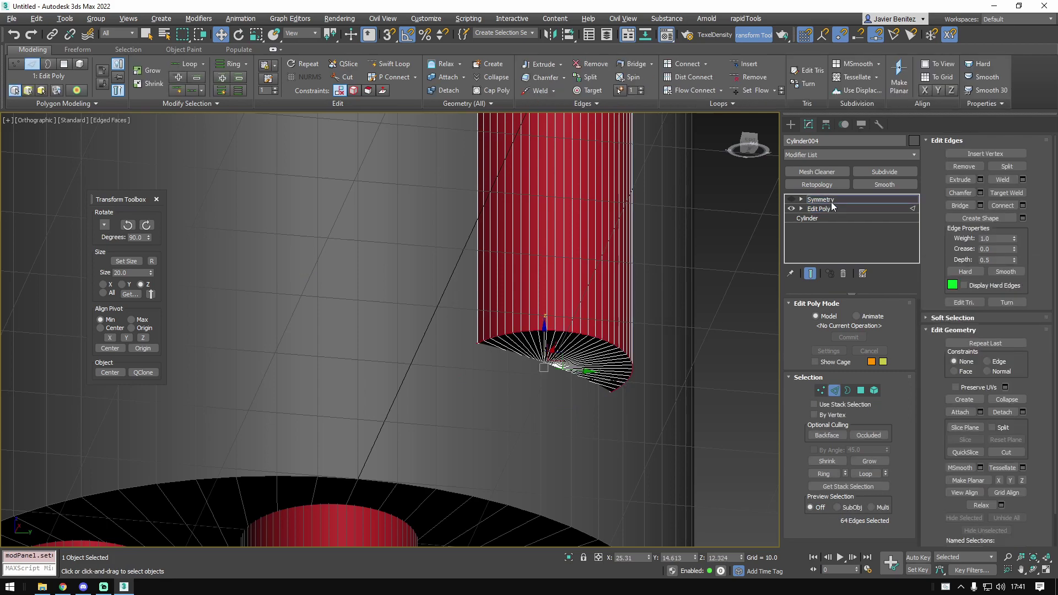
pyautogui.rightClick(831, 201)
pyautogui.click(863, 235)
# - Convert the outer cylinder to Editable Poly and paste the Symmetry modifier back above it
pyautogui.rightClick(532, 266)
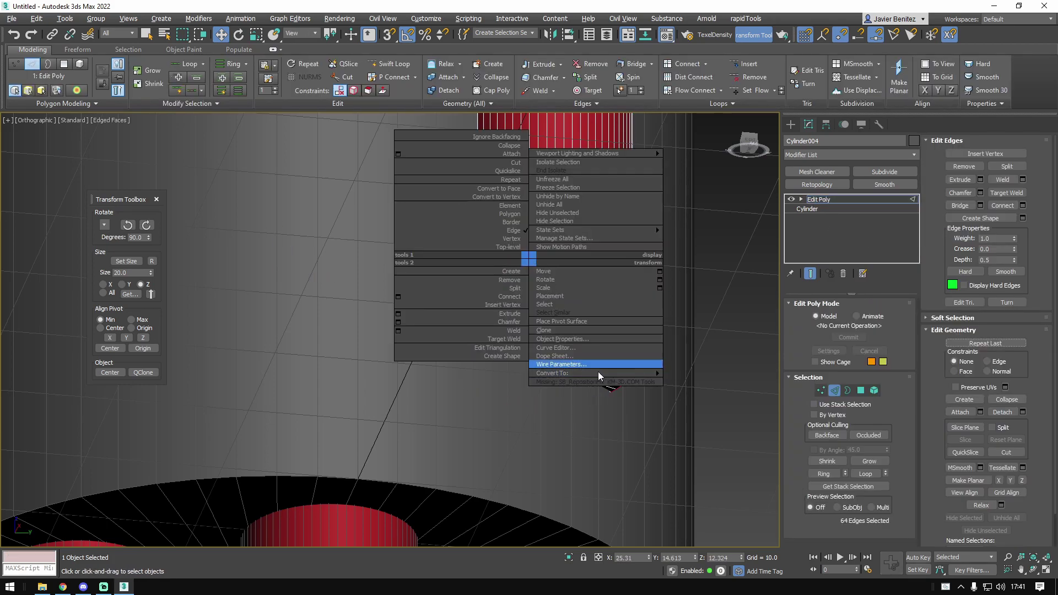
pyautogui.moveTo(599, 374)
pyautogui.click(722, 390)
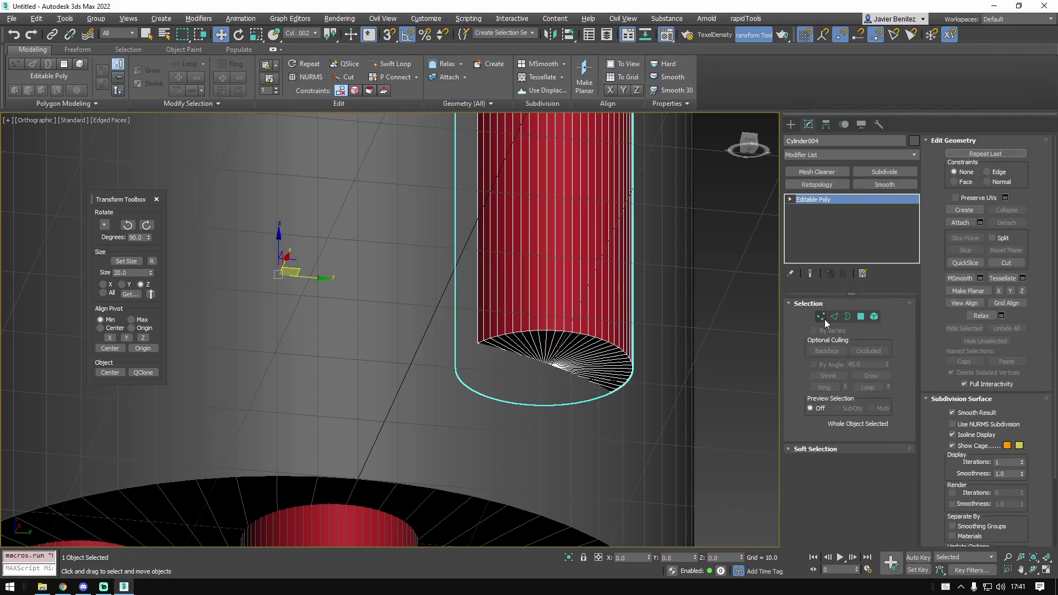
pyautogui.rightClick(842, 200)
pyautogui.click(868, 208)
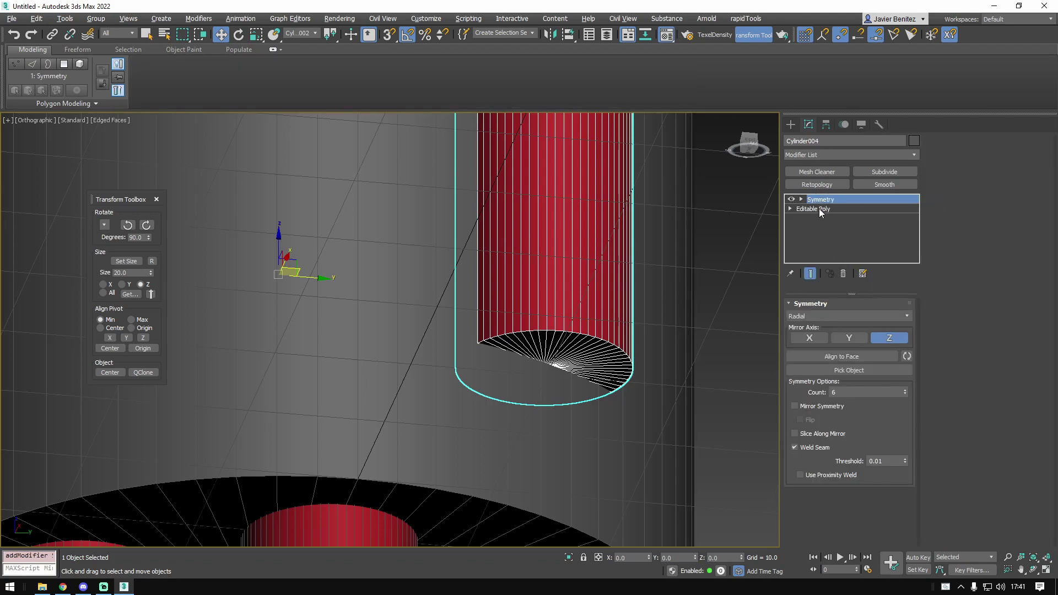
# - Recentre the outer ring by setting the X position of the Symmetry mirror gizmo to 0
pyautogui.keyDown('alt'); pyautogui.moveTo(402, 231); pyautogui.dragTo(461, 333, button='middle'); pyautogui.keyUp('alt')
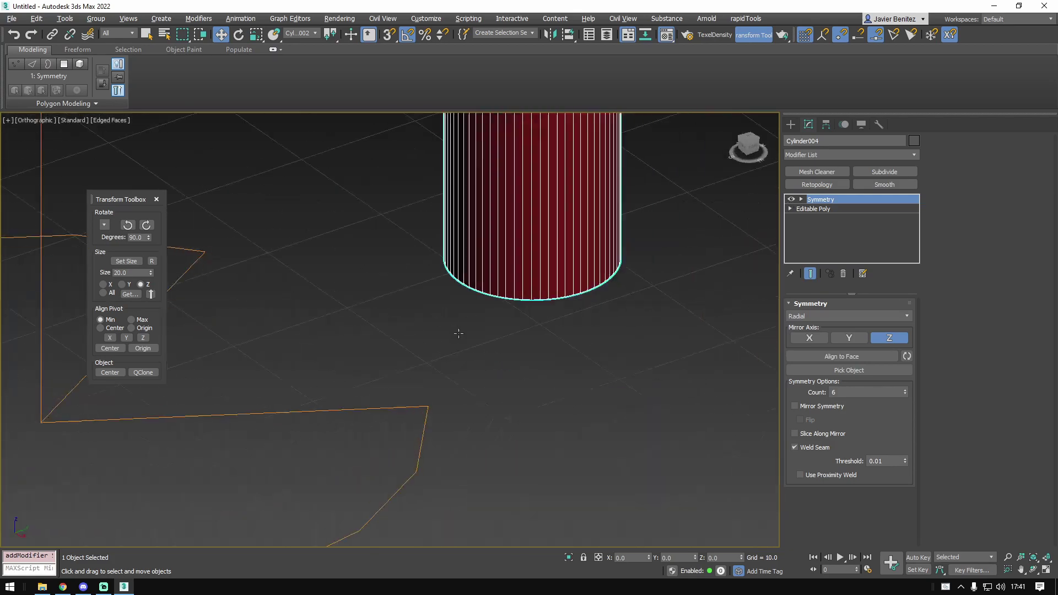
pyautogui.scroll(-8, 480, 298)
pyautogui.keyDown('alt'); pyautogui.moveTo(485, 277); pyautogui.dragTo(584, 418, button='middle'); pyautogui.keyUp('alt')
pyautogui.scroll(-2, 623, 370)
pyautogui.click(815, 209)
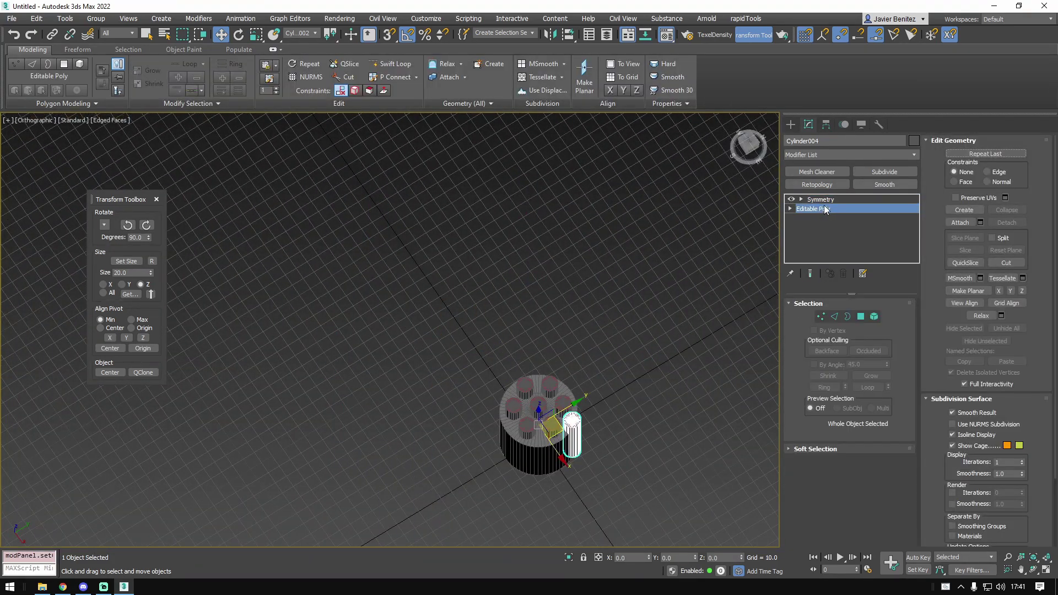
pyautogui.click(826, 199)
pyautogui.moveTo(557, 349); pyautogui.dragTo(600, 325, button='middle')
pyautogui.scroll(5, 600, 325)
pyautogui.press('1')
pyautogui.keyDown('alt'); pyautogui.moveTo(353, 198); pyautogui.dragTo(547, 445, button='middle'); pyautogui.keyUp('alt')
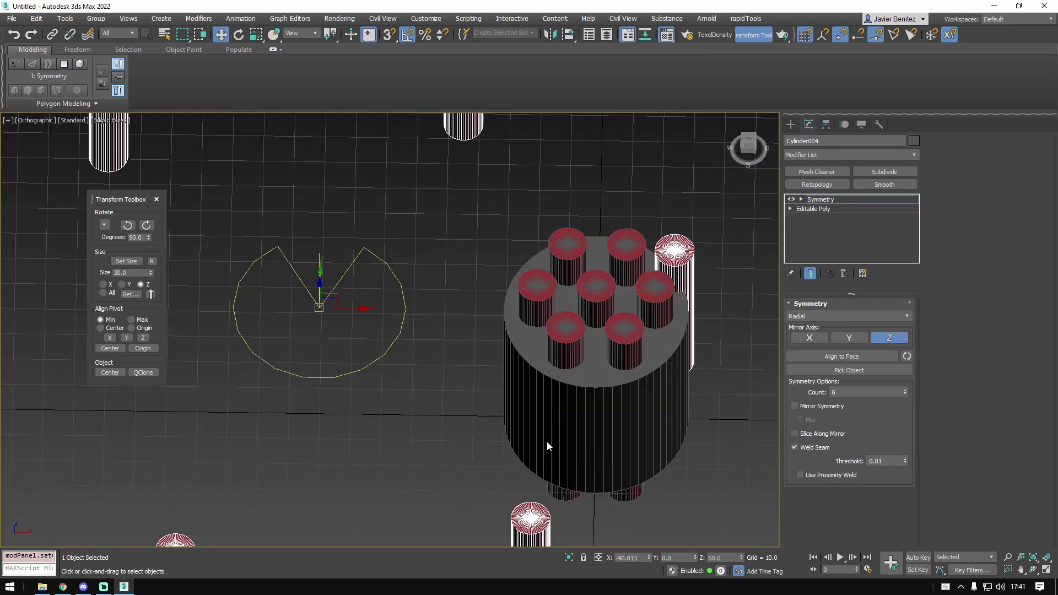
pyautogui.rightClick(649, 558)
pyautogui.keyDown('alt'); pyautogui.moveTo(567, 281); pyautogui.dragTo(697, 364, button='middle'); pyautogui.keyUp('alt')
pyautogui.scroll(4, 697, 365)
pyautogui.keyDown('alt'); pyautogui.moveTo(683, 499); pyautogui.dragTo(652, 472, button='middle'); pyautogui.keyUp('alt')
pyautogui.scroll(-1, 744, 327)
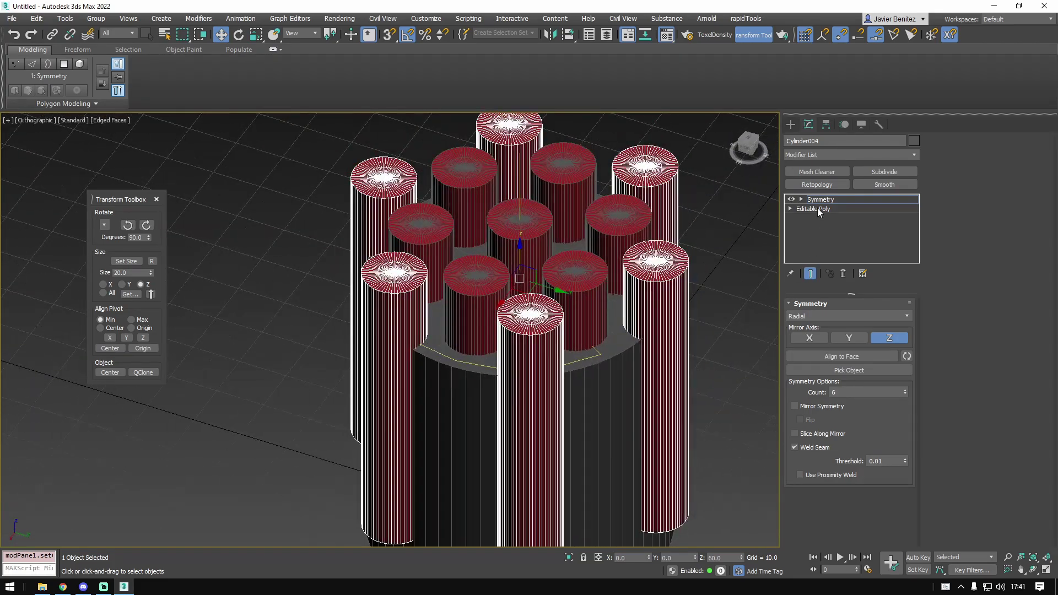
# - Enter edge editing on the base Editable Poly, keeping the bottom rim's edge loop selected
pyautogui.click(818, 209)
pyautogui.moveTo(584, 471); pyautogui.dragTo(531, 345, button='middle')
pyautogui.keyDown('alt'); pyautogui.moveTo(536, 452); pyautogui.dragTo(559, 369, button='middle'); pyautogui.keyUp('alt')
pyautogui.scroll(7, 485, 430)
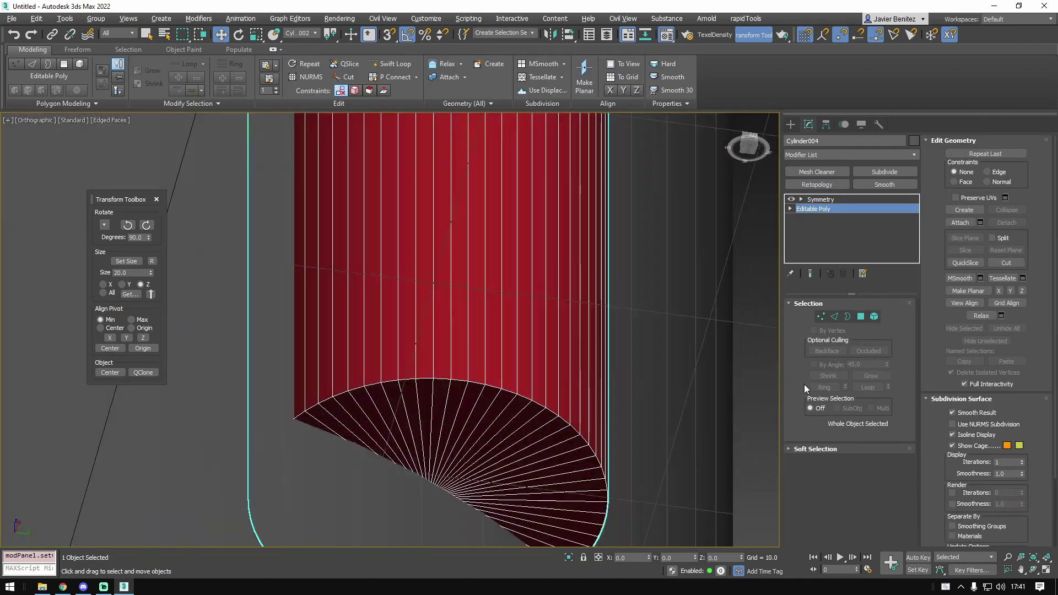
pyautogui.click(833, 316)
pyautogui.moveTo(511, 401); pyautogui.dragTo(591, 313, button='middle')
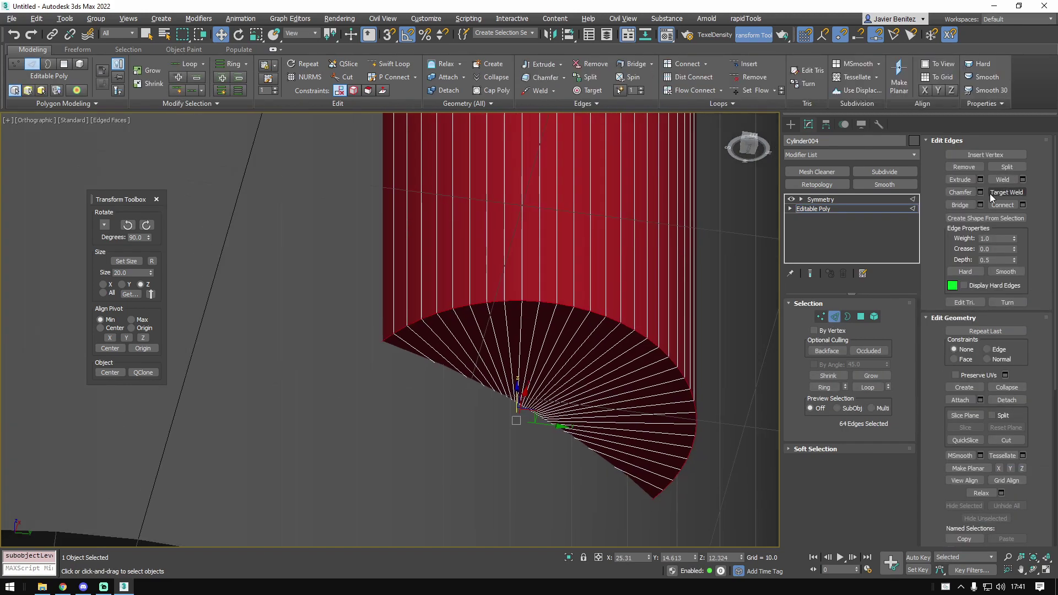
# - Try Uniform and Tri chamfers on the bottom edge loop, then bring the amount back down and leave edge editing
pyautogui.click(980, 192)
pyautogui.moveTo(397, 352); pyautogui.dragTo(398, 159)
pyautogui.click(409, 336)
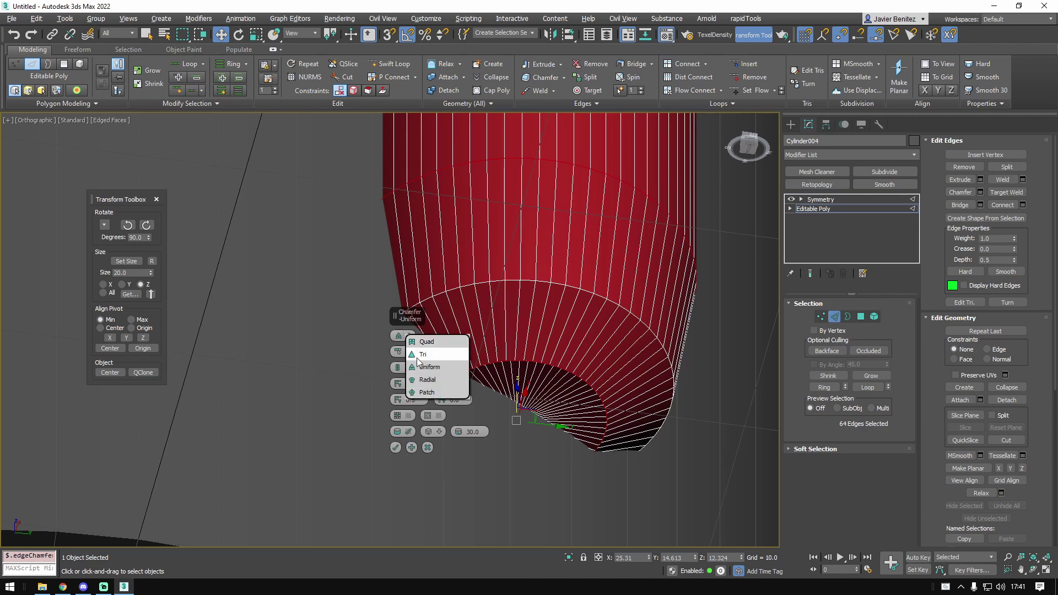
pyautogui.click(418, 356)
pyautogui.moveTo(397, 357); pyautogui.dragTo(389, 479)
pyautogui.click(813, 210)
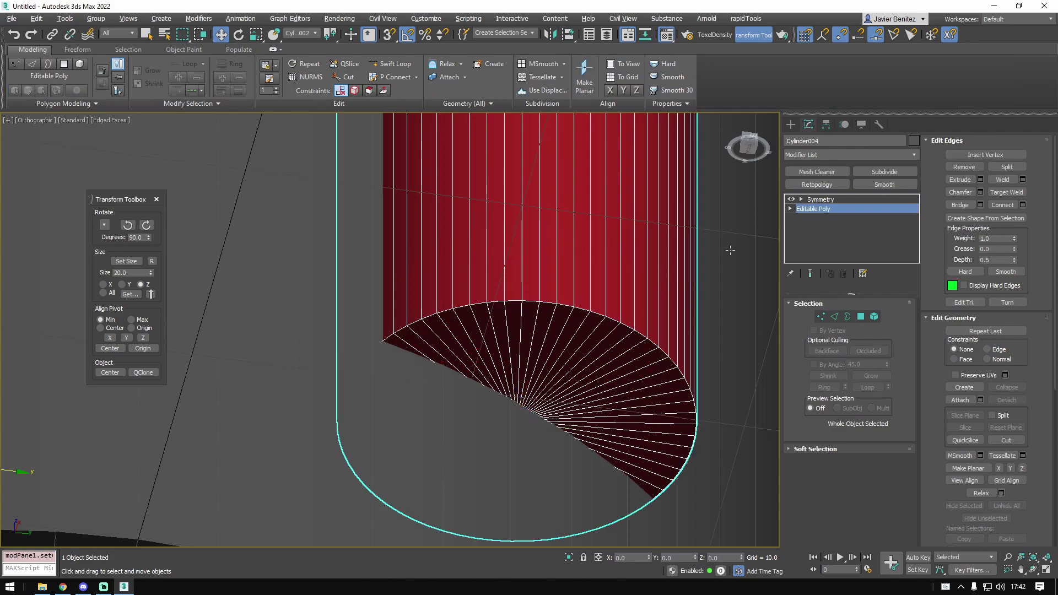
# - Enter vertex editing on the outer cylinder, isolate it, and frame it in the Top view
pyautogui.keyDown('alt'); pyautogui.moveTo(730, 248); pyautogui.dragTo(740, 239, button='middle'); pyautogui.keyUp('alt')
pyautogui.click(821, 318)
pyautogui.hotkey('alt', 'q')
pyautogui.press('t')
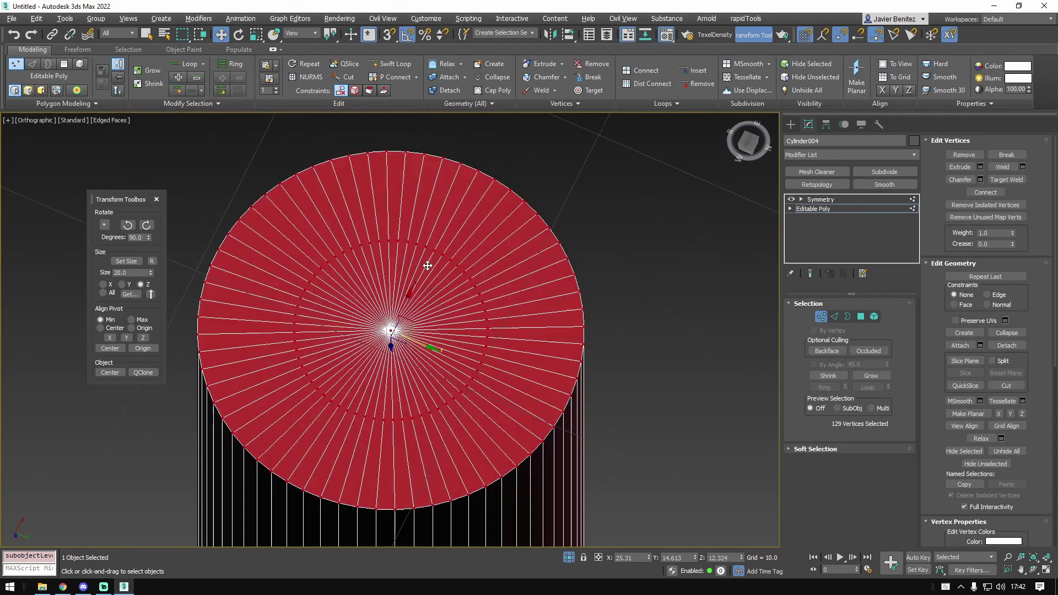
pyautogui.scroll(-10, 444, 297)
pyautogui.press('z')
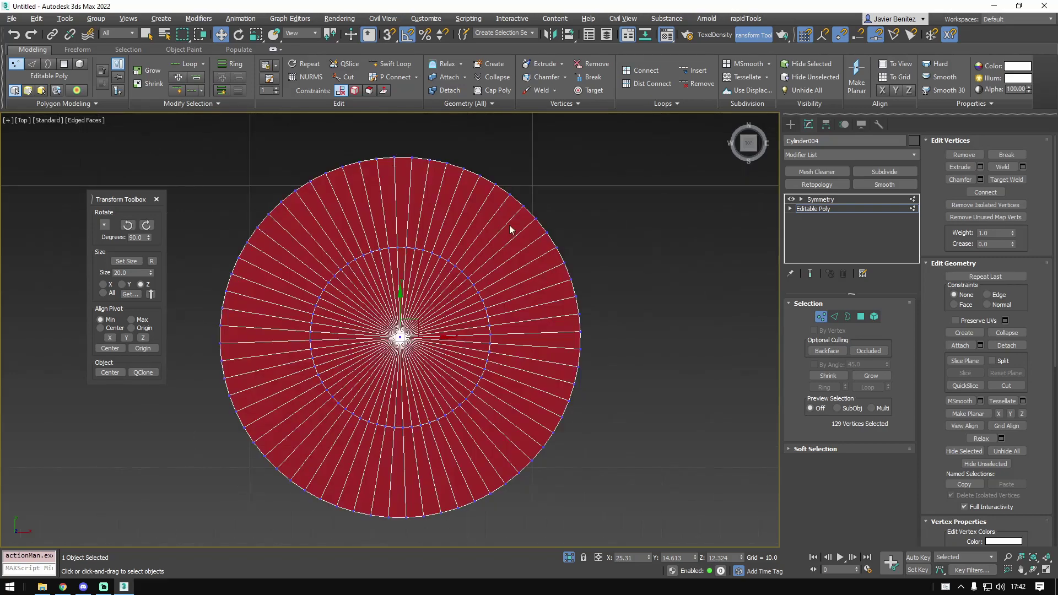
# - Remove the selected inner cap vertices from the outer cylinder so each cap is a single face
pyautogui.press('BackSpace')
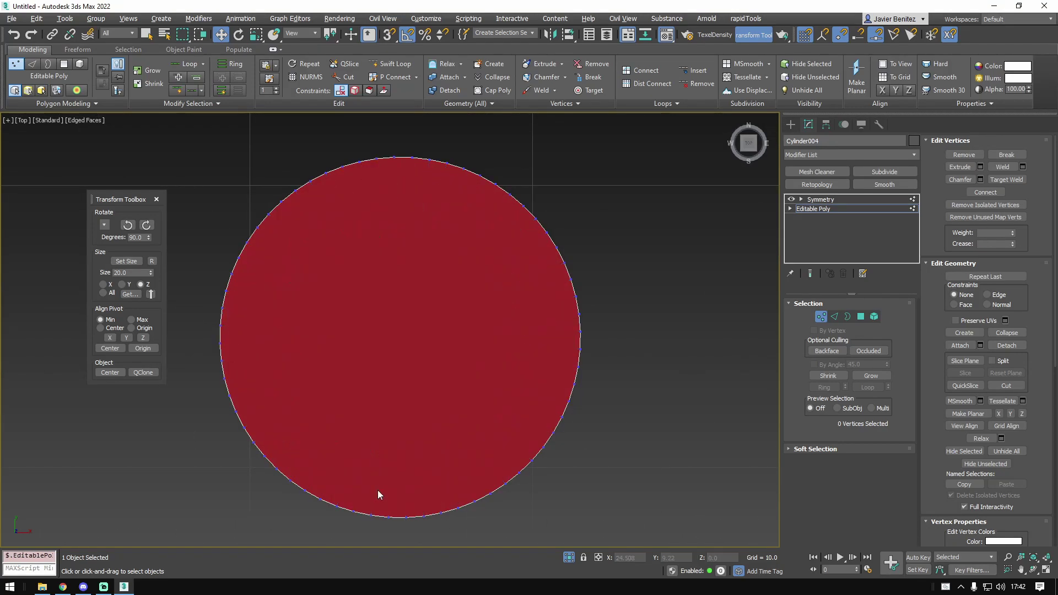
pyautogui.scroll(-7, 500, 386)
pyautogui.keyDown('alt'); pyautogui.moveTo(393, 308); pyautogui.dragTo(474, 166, button='middle'); pyautogui.keyUp('alt')
pyautogui.scroll(9, 497, 454)
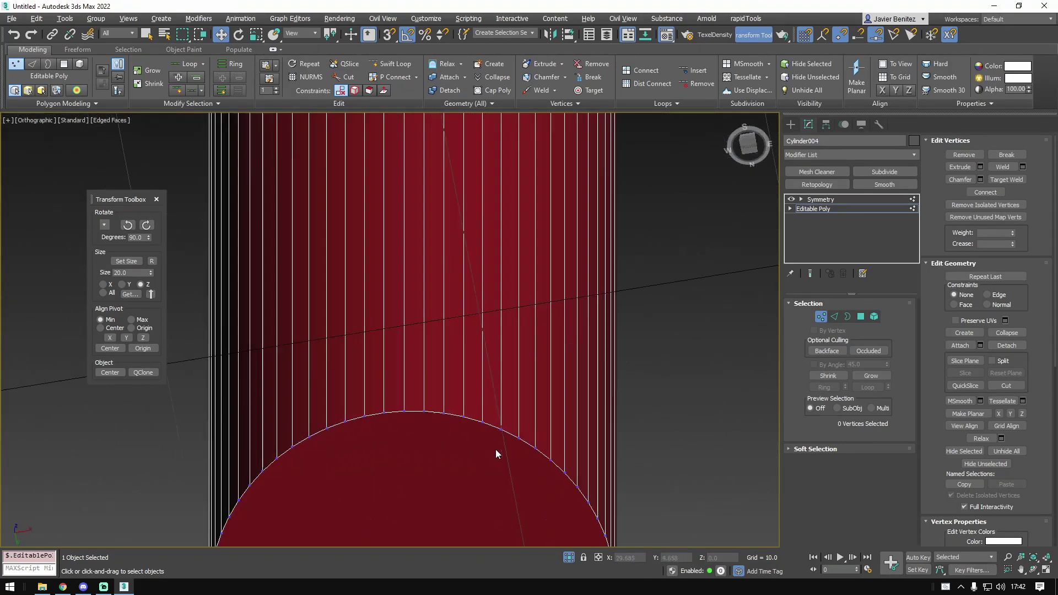
pyautogui.click(834, 316)
pyautogui.moveTo(475, 421); pyautogui.dragTo(504, 376, button='middle')
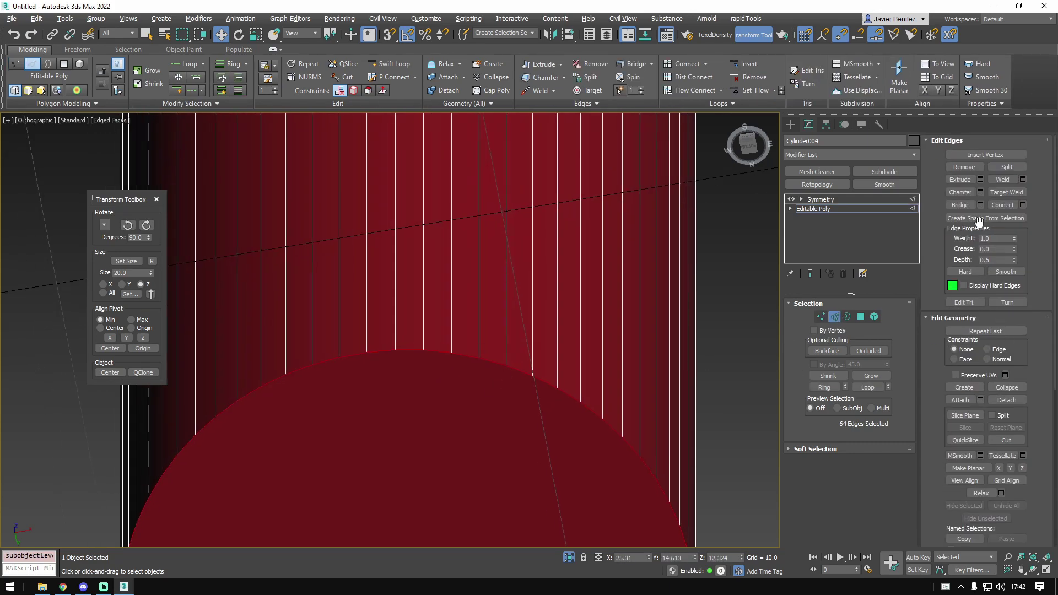
pyautogui.click(980, 192)
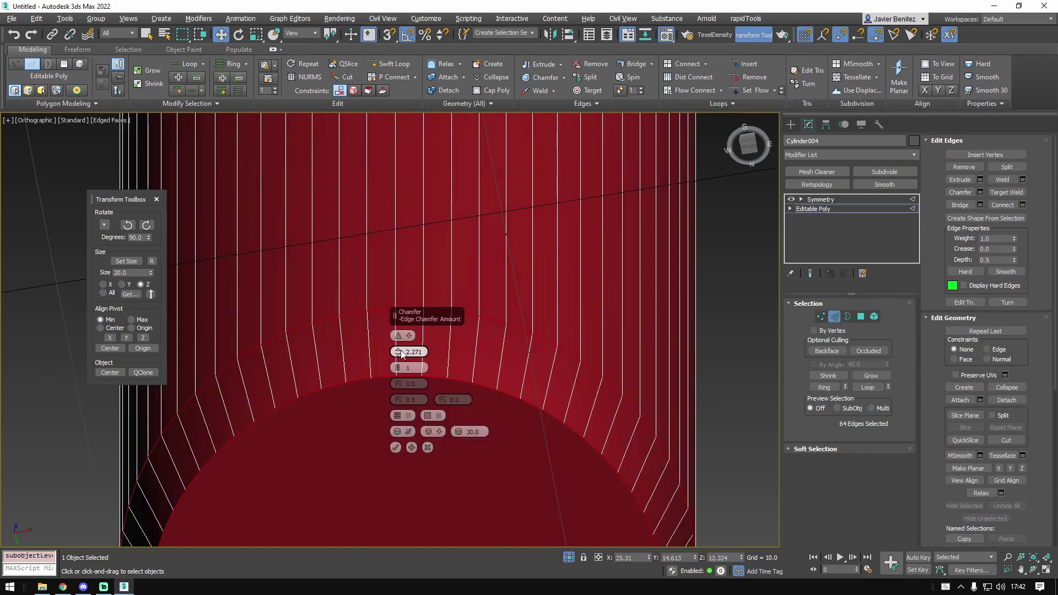
pyautogui.moveTo(397, 351); pyautogui.dragTo(398, 327)
pyautogui.scroll(-7, 570, 341)
pyautogui.moveTo(569, 340)
pyautogui.keyDown('alt'); pyautogui.mouseDown(button='middle')
pyautogui.moveTo(576, 380)
pyautogui.moveTo(555, 341)
pyautogui.mouseUp(button='middle'); pyautogui.keyUp('alt')
pyautogui.scroll(4, 578, 353)
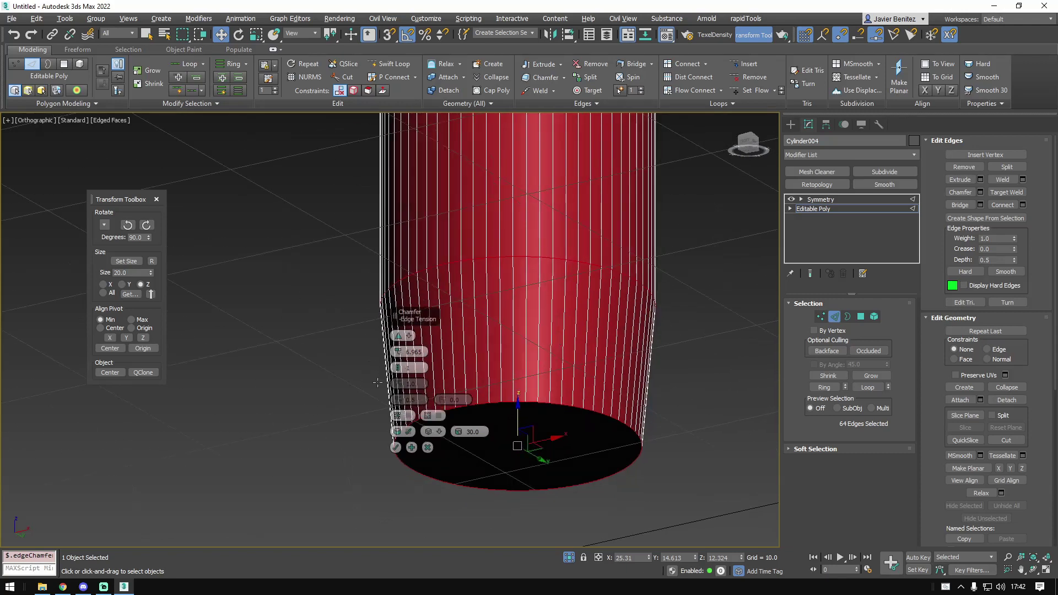
pyautogui.moveTo(400, 358); pyautogui.dragTo(626, 419)
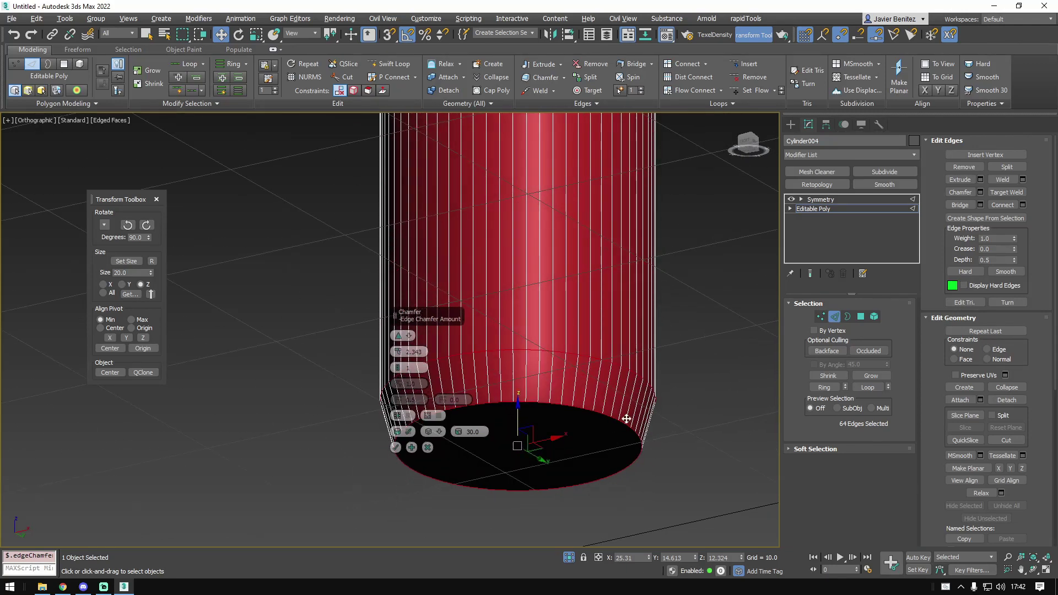
pyautogui.click(428, 448)
# - Inset the bottom cap polygon of the outer cylinder and collapse it into a single centre vertex
pyautogui.click(822, 315)
pyautogui.keyDown('alt'); pyautogui.moveTo(609, 415); pyautogui.dragTo(619, 375, button='middle'); pyautogui.keyUp('alt')
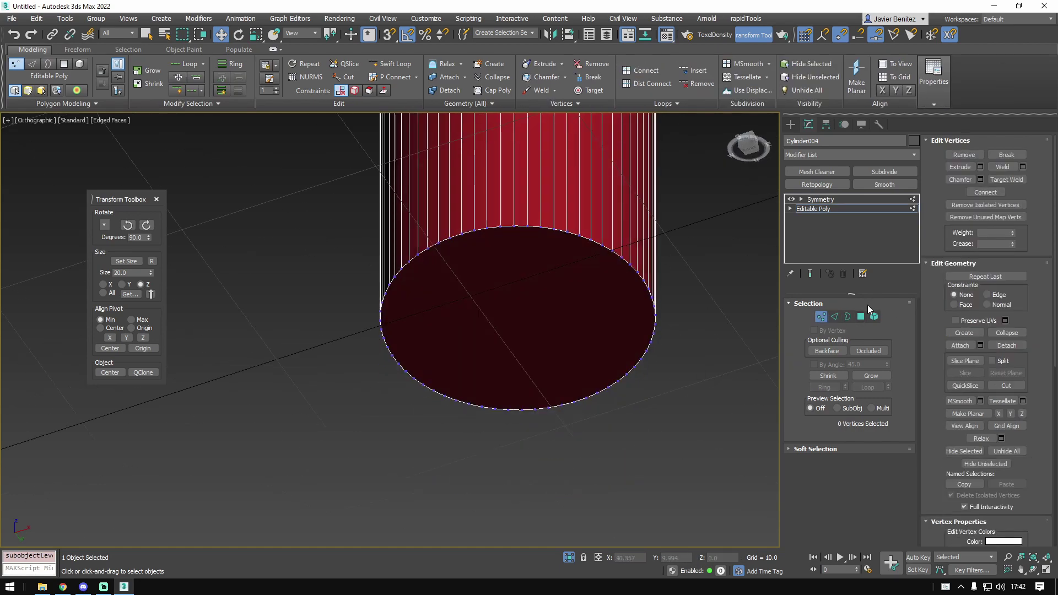
pyautogui.click(861, 317)
pyautogui.click(611, 317)
pyautogui.press('r')
pyautogui.keyDown('shift'); pyautogui.moveTo(522, 315); pyautogui.dragTo(559, 344); pyautogui.keyUp('shift')
pyautogui.hotkey('ctrl', 'alt', 'c')
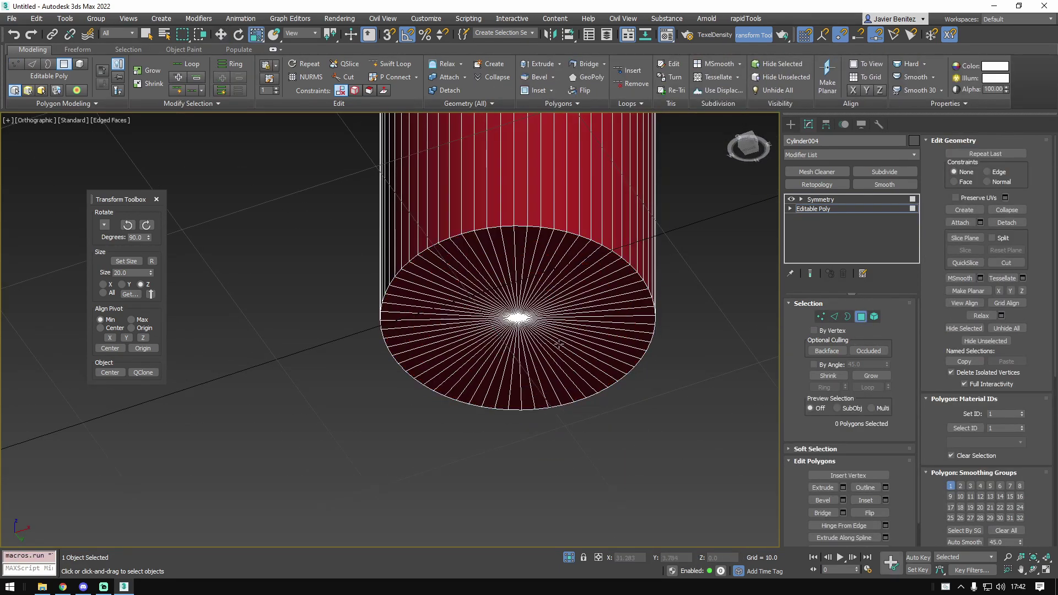
# - Chamfer the bottom rim's edge loop with 15 segments and an amount of about 21.06 to round the lower end
pyautogui.press('2')
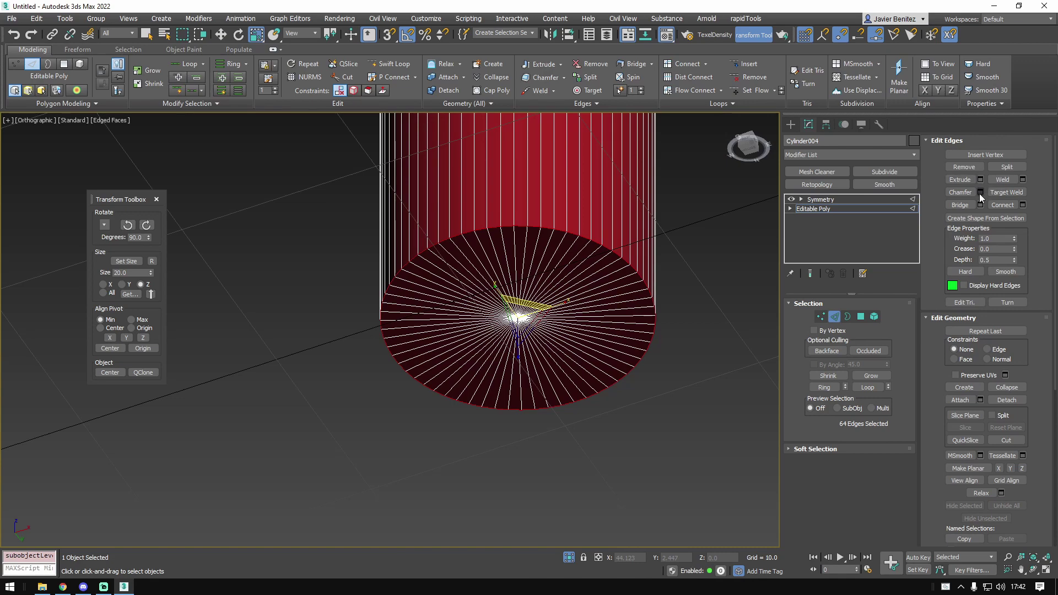
pyautogui.hotkey('ctrl', 'shift', 'c')
pyautogui.moveTo(398, 352); pyautogui.dragTo(413, 168)
pyautogui.keyDown('alt'); pyautogui.moveTo(413, 168); pyautogui.dragTo(413, 143, button='middle'); pyautogui.keyUp('alt')
pyautogui.moveTo(397, 352); pyautogui.dragTo(399, 312)
pyautogui.click(397, 364)
pyautogui.click(397, 365)
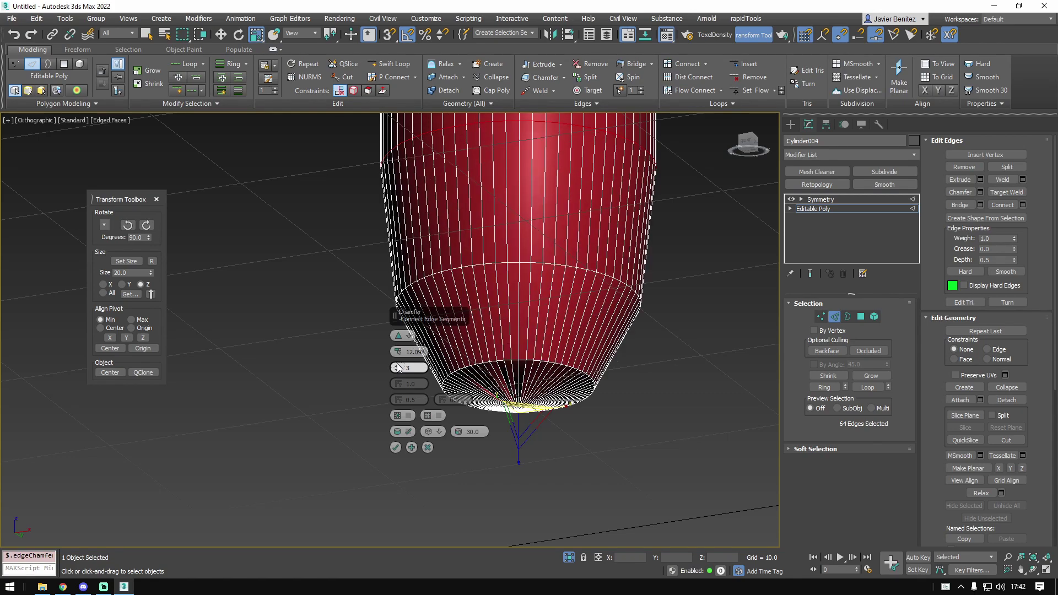
pyautogui.click(397, 365)
pyautogui.click(397, 364)
pyautogui.click(398, 365)
pyautogui.moveTo(399, 368); pyautogui.dragTo(399, 309)
pyautogui.scroll(-4, 616, 203)
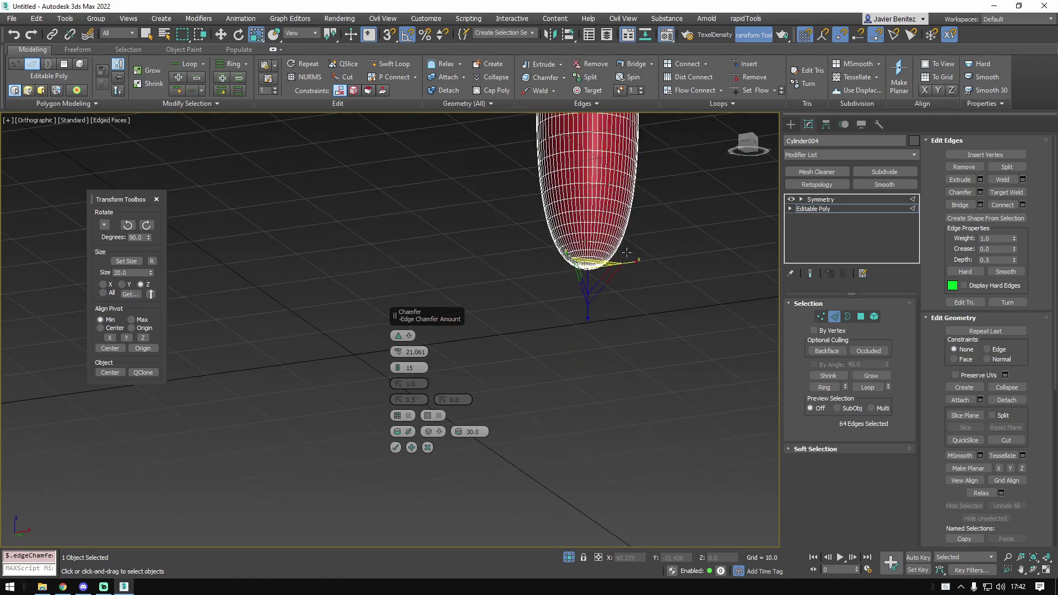
# - Set the chamfer amount to about 19.14, end isolation, accept the chamfer, and return the outer ring to its Symmetry level
pyautogui.keyDown('alt'); pyautogui.moveTo(616, 203); pyautogui.dragTo(611, 237, button='middle'); pyautogui.keyUp('alt')
pyautogui.moveTo(611, 237); pyautogui.dragTo(589, 353, button='middle')
pyautogui.moveTo(398, 351); pyautogui.dragTo(398, 362)
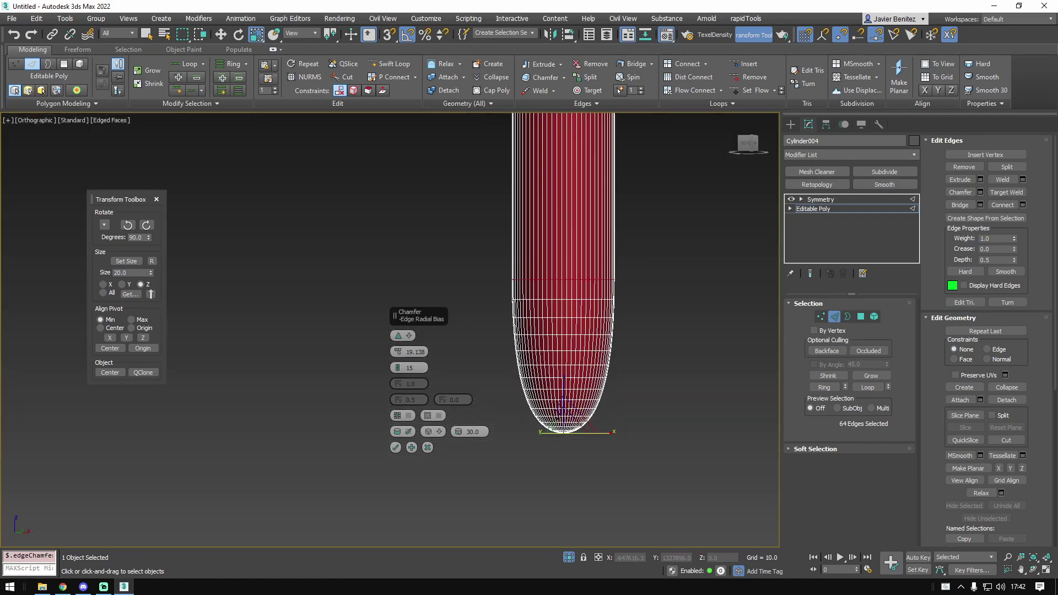
pyautogui.click(569, 557)
pyautogui.scroll(-5, 534, 321)
pyautogui.keyDown('alt'); pyautogui.moveTo(534, 320); pyautogui.dragTo(564, 329, button='middle'); pyautogui.keyUp('alt')
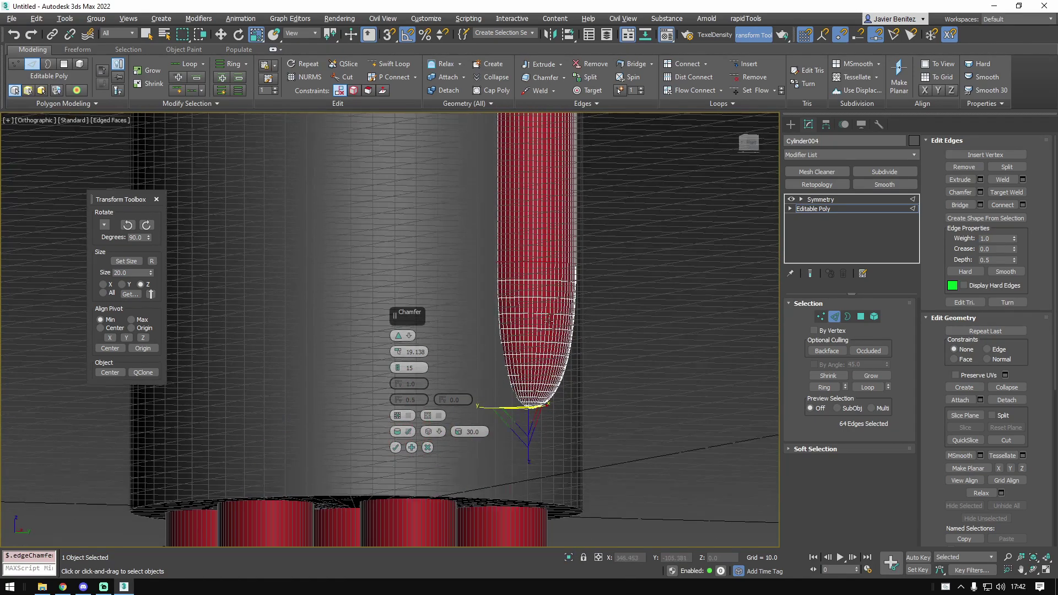
pyautogui.scroll(4, 564, 329)
pyautogui.click(395, 447)
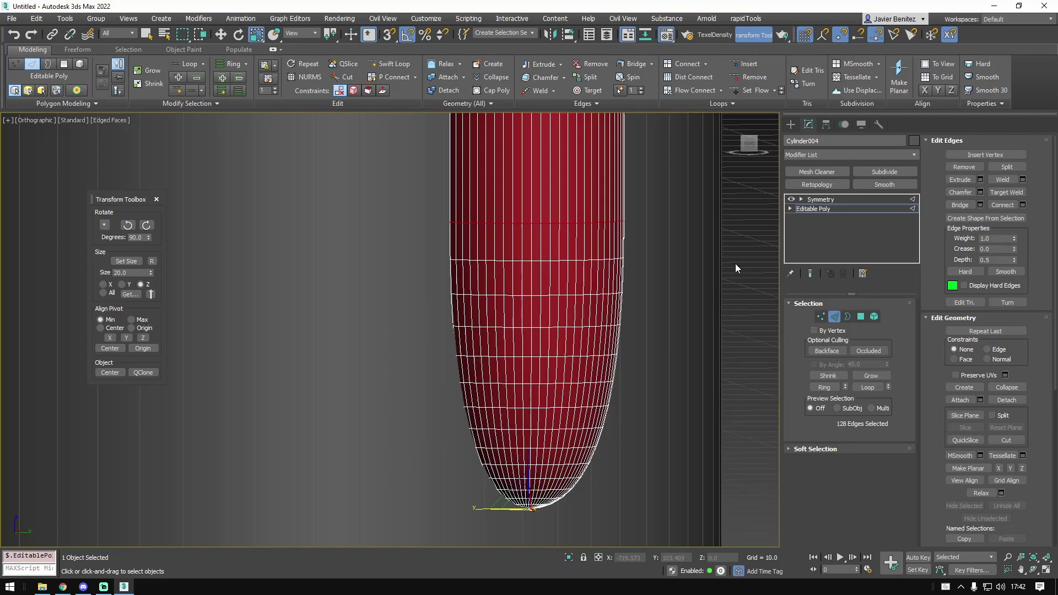
pyautogui.click(809, 209)
pyautogui.click(820, 200)
# - Select the large base cylinder and turn it into a ProBoolean compound object
pyautogui.scroll(-5, 458, 243)
pyautogui.keyDown('alt'); pyautogui.moveTo(457, 242); pyautogui.dragTo(479, 361, button='middle'); pyautogui.keyUp('alt')
pyautogui.click(504, 377)
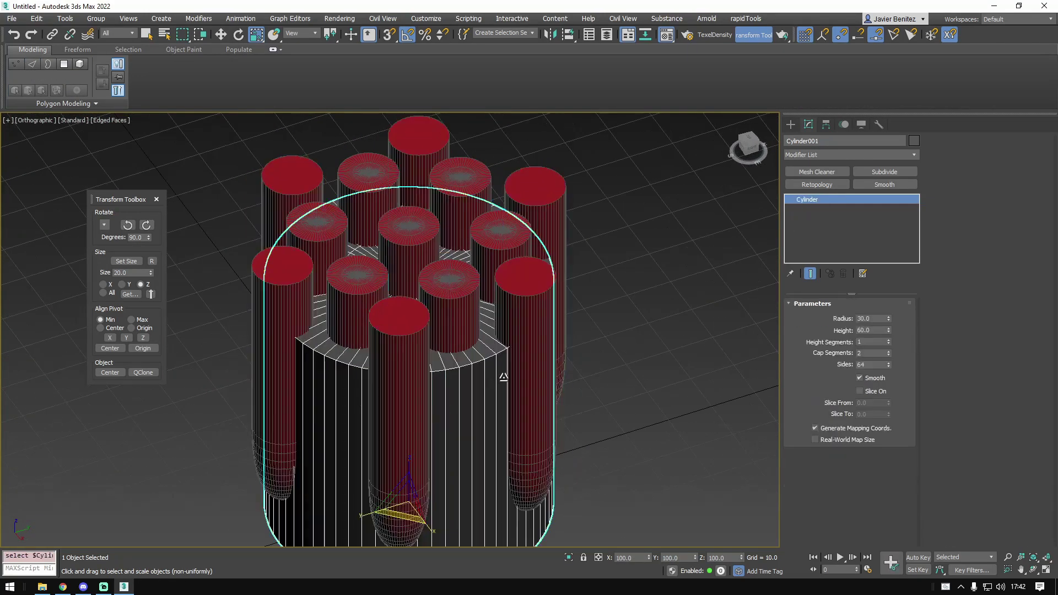
pyautogui.click(790, 124)
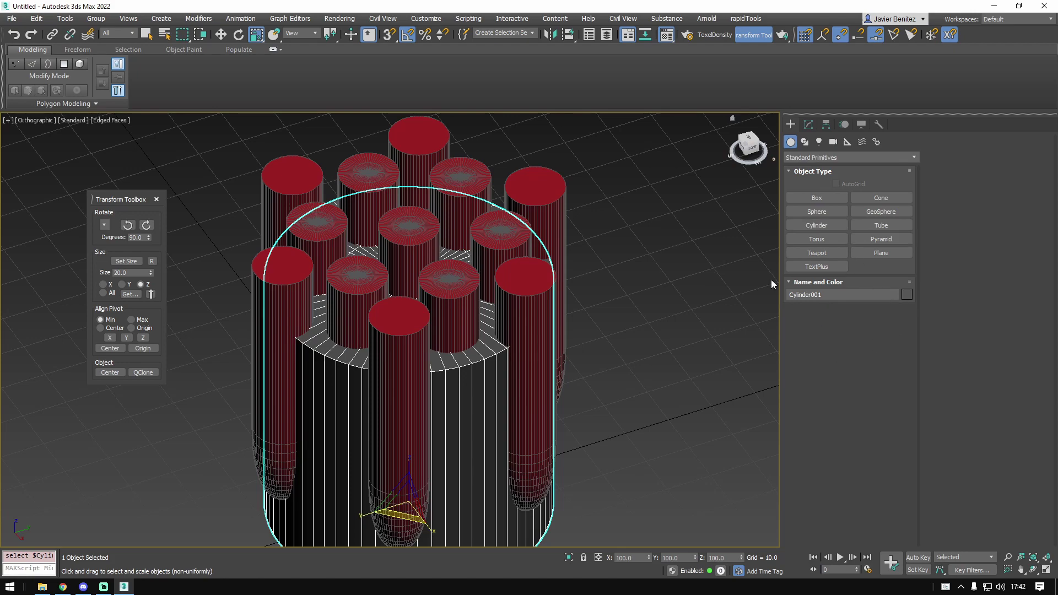
pyautogui.click(811, 163)
pyautogui.click(815, 185)
pyautogui.click(884, 255)
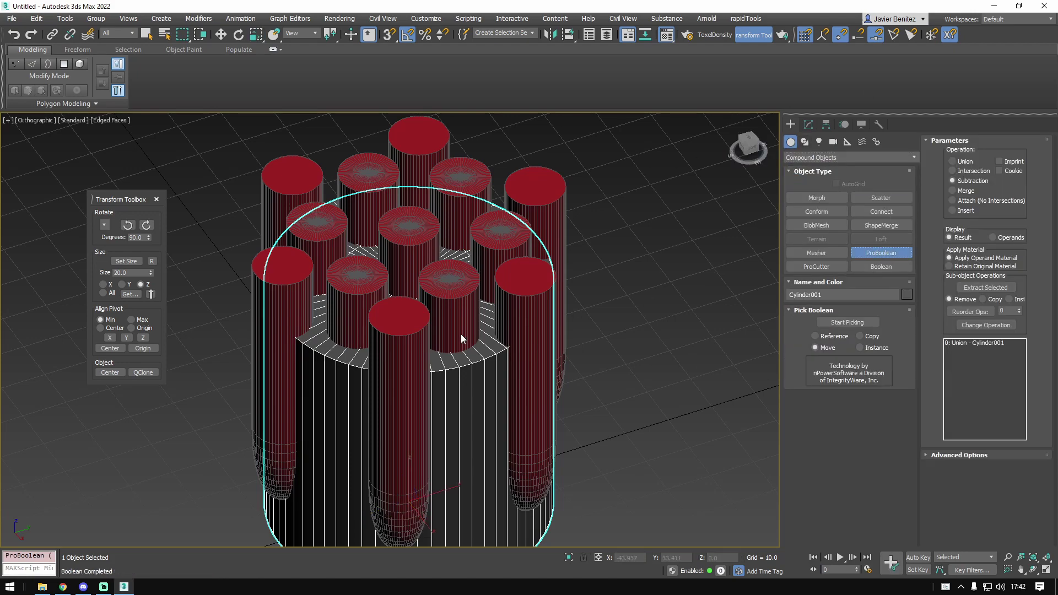
# - Subtract the outer ring, inner ring and centre cylinders from the large cylinder, picking them as instances
pyautogui.scroll(-3, 460, 334)
pyautogui.moveTo(461, 333)
pyautogui.keyDown('alt'); pyautogui.mouseDown(button='middle')
pyautogui.moveTo(466, 319)
pyautogui.moveTo(473, 334)
pyautogui.mouseUp(button='middle'); pyautogui.keyUp('alt')
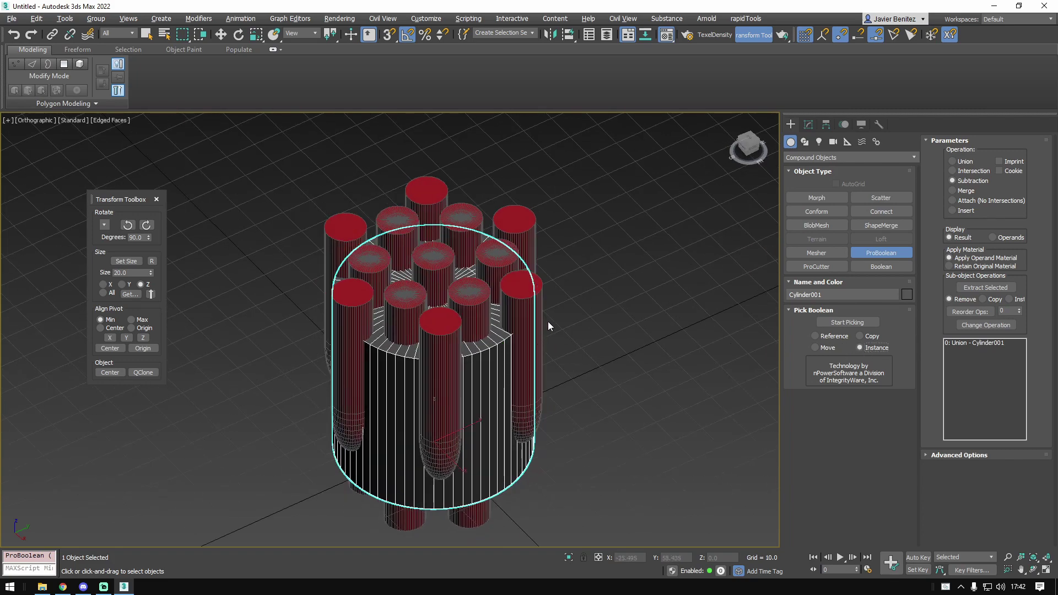
pyautogui.click(847, 323)
pyautogui.click(477, 303)
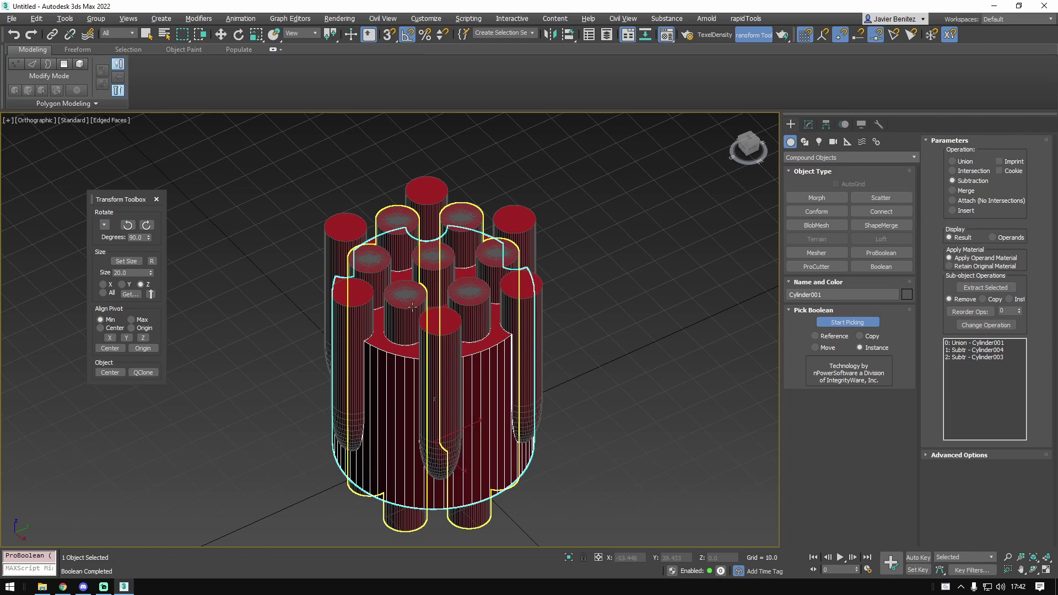
pyautogui.keyDown('alt'); pyautogui.moveTo(518, 289); pyautogui.dragTo(451, 340, button='middle'); pyautogui.keyUp('alt')
pyautogui.press('w')
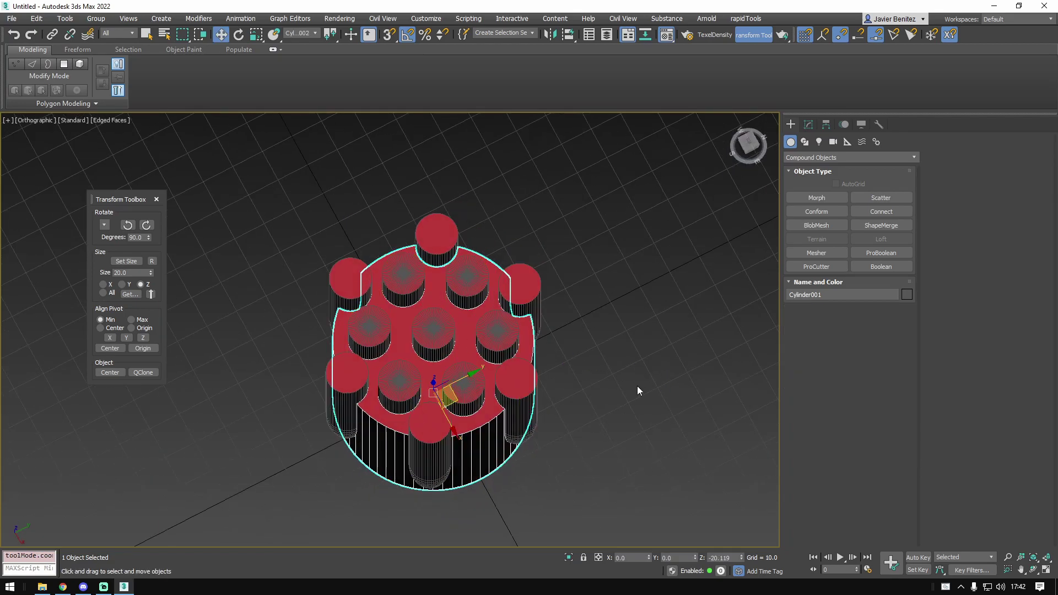
# - Isolate the boolean body and set its planar edge removal to No Edge Removal
pyautogui.keyDown('alt'); pyautogui.moveTo(637, 386); pyautogui.dragTo(407, 328, button='middle'); pyautogui.keyUp('alt')
pyautogui.scroll(4, 380, 392)
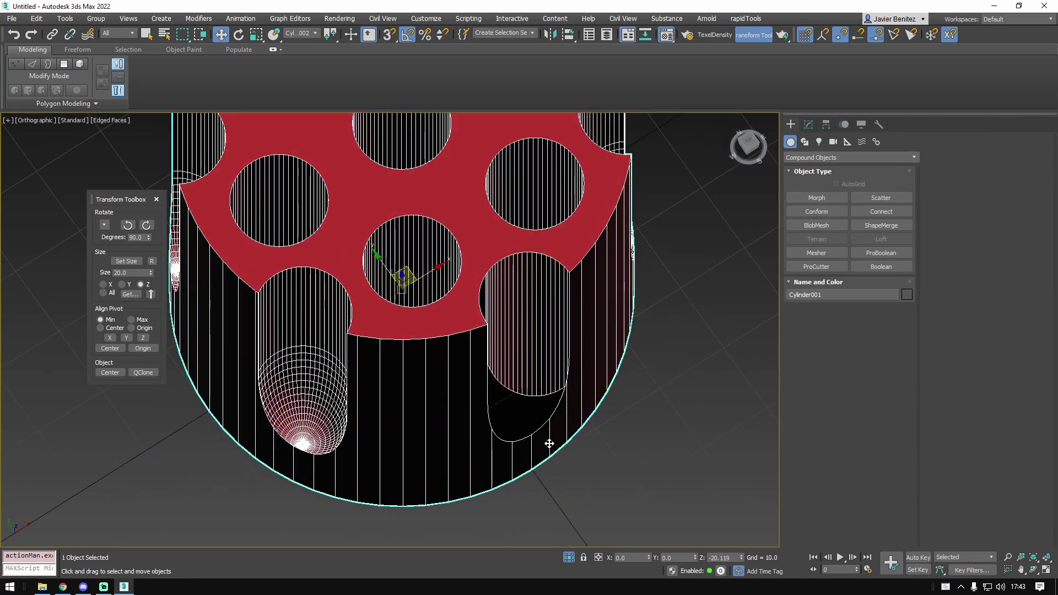
pyautogui.keyDown('alt'); pyautogui.moveTo(550, 443); pyautogui.dragTo(539, 364, button='middle'); pyautogui.keyUp('alt')
pyautogui.click(808, 124)
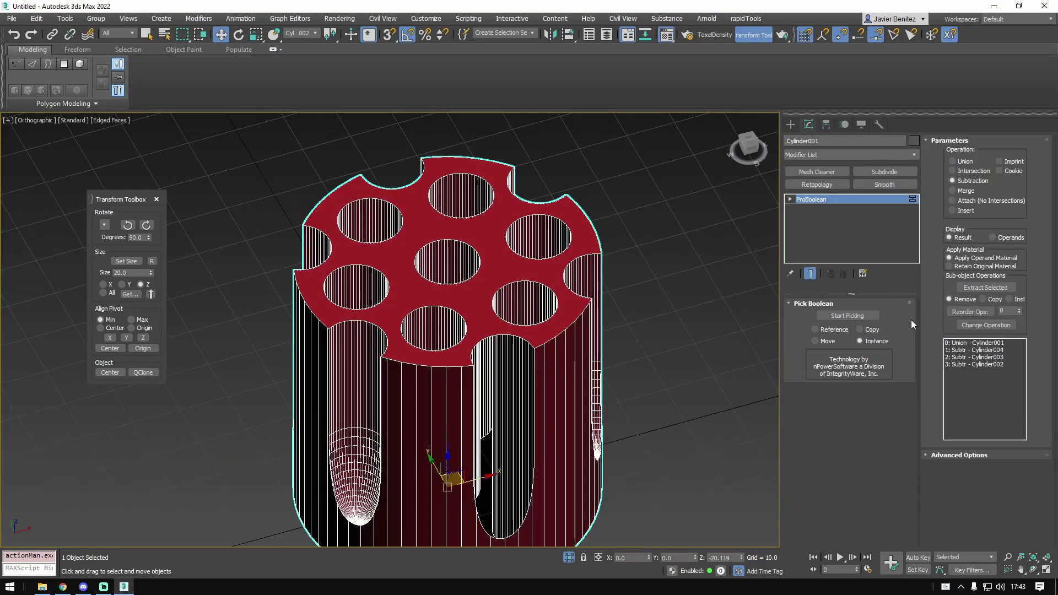
pyautogui.click(954, 455)
pyautogui.click(961, 537)
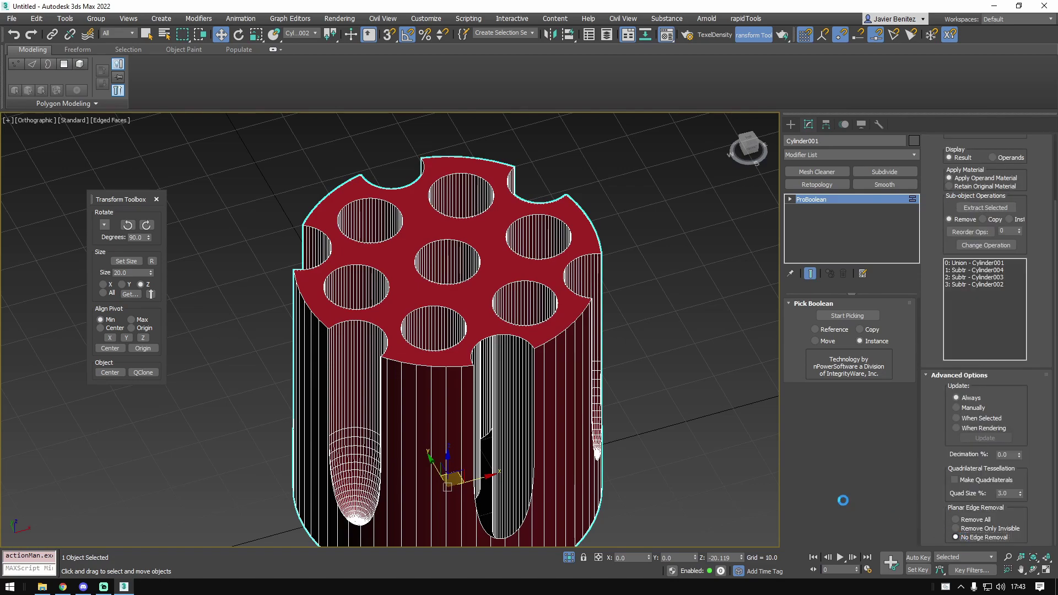
# - Compare Remove Only Invisible with No Edge Removal on the boolean body, and keep Remove Only Invisible
pyautogui.keyDown('alt'); pyautogui.moveTo(595, 386); pyautogui.dragTo(595, 359, button='middle'); pyautogui.keyUp('alt')
pyautogui.keyDown('alt'); pyautogui.moveTo(583, 409); pyautogui.dragTo(569, 359, button='middle'); pyautogui.keyUp('alt')
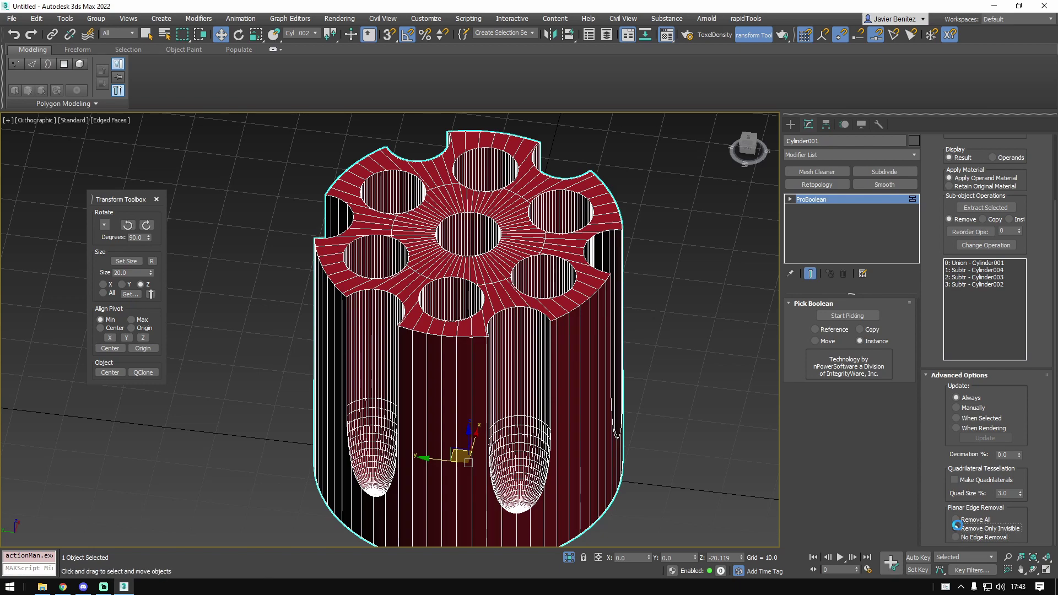
pyautogui.keyDown('alt'); pyautogui.moveTo(681, 422); pyautogui.dragTo(483, 326, button='middle'); pyautogui.keyUp('alt')
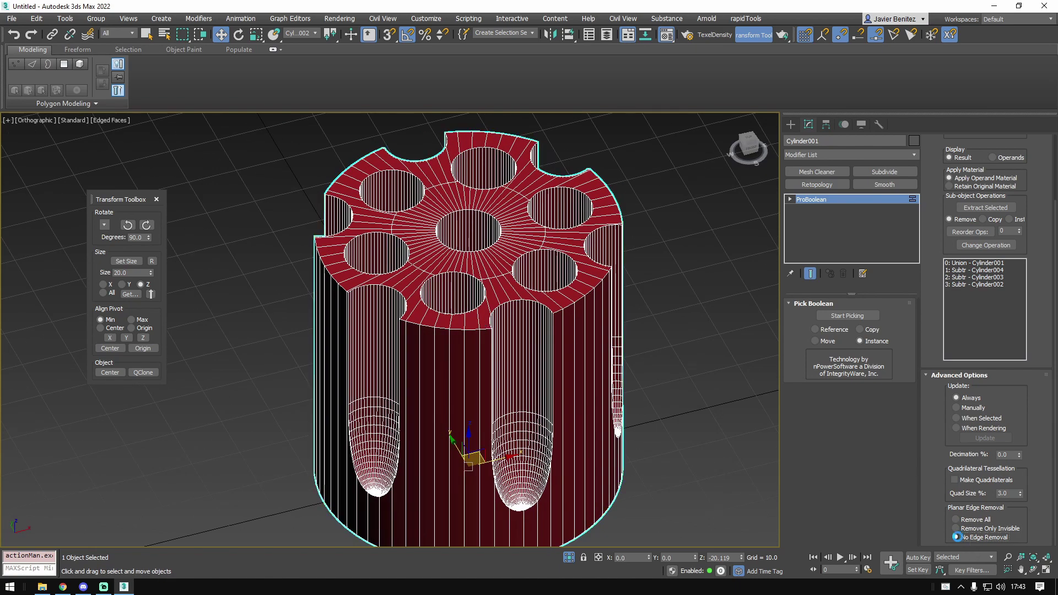
pyautogui.click(957, 536)
pyautogui.keyDown('alt'); pyautogui.moveTo(569, 341); pyautogui.dragTo(469, 343, button='middle'); pyautogui.keyUp('alt')
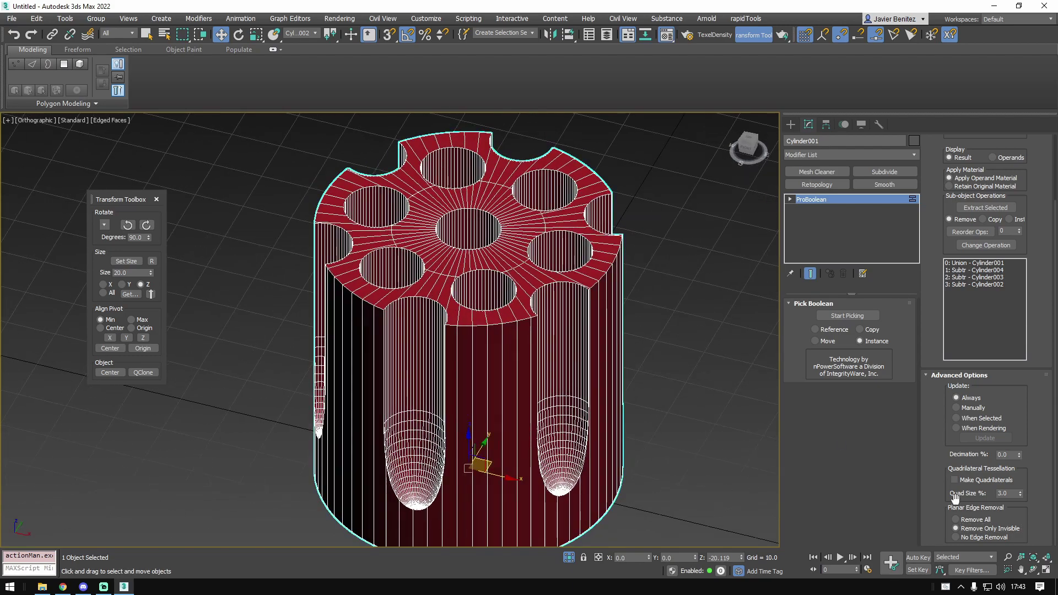
pyautogui.scroll(-3, 477, 382)
pyautogui.keyDown('alt'); pyautogui.moveTo(420, 265); pyautogui.dragTo(442, 255, button='middle'); pyautogui.keyUp('alt')
pyautogui.scroll(3, 512, 352)
pyautogui.scroll(2, 444, 256)
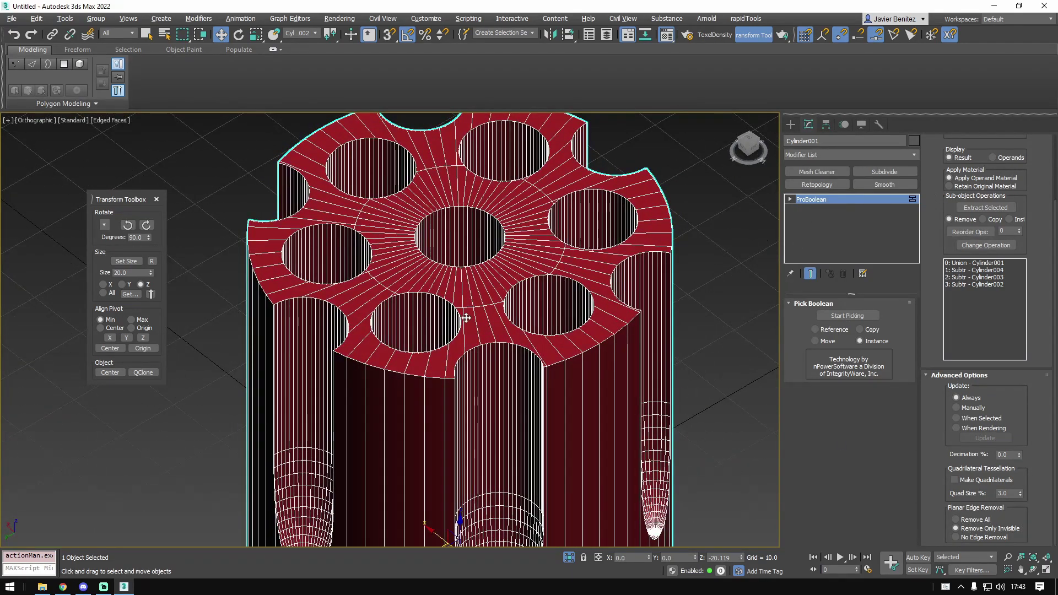
pyautogui.keyDown('alt'); pyautogui.moveTo(397, 272); pyautogui.dragTo(517, 380, button='middle'); pyautogui.keyUp('alt')
pyautogui.scroll(-2, 413, 246)
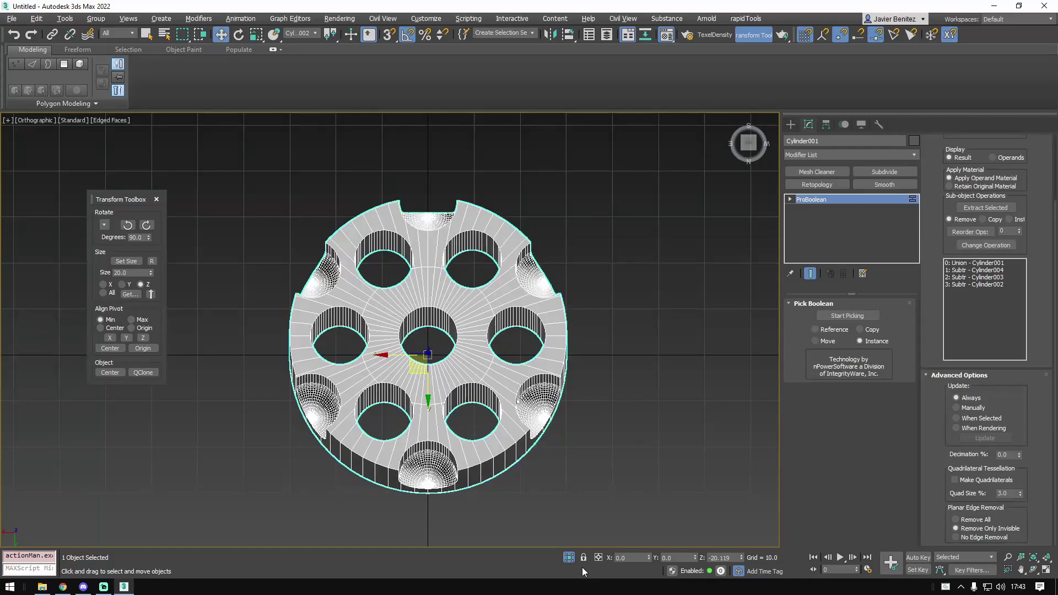
# - End isolation and add an Edit Poly modifier between the Cylinder and Symmetry levels of the inner ring
pyautogui.click(569, 558)
pyautogui.scroll(4, 455, 247)
pyautogui.click(501, 348)
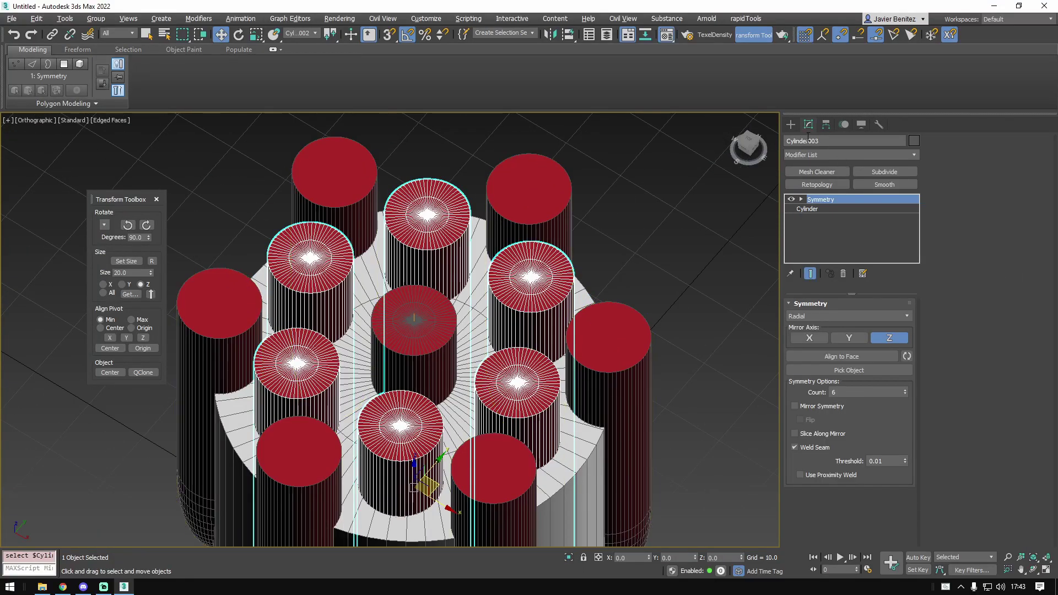
pyautogui.click(807, 209)
pyautogui.keyDown('alt'); pyautogui.moveTo(485, 397); pyautogui.dragTo(491, 351, button='middle'); pyautogui.keyUp('alt')
pyautogui.press('t')
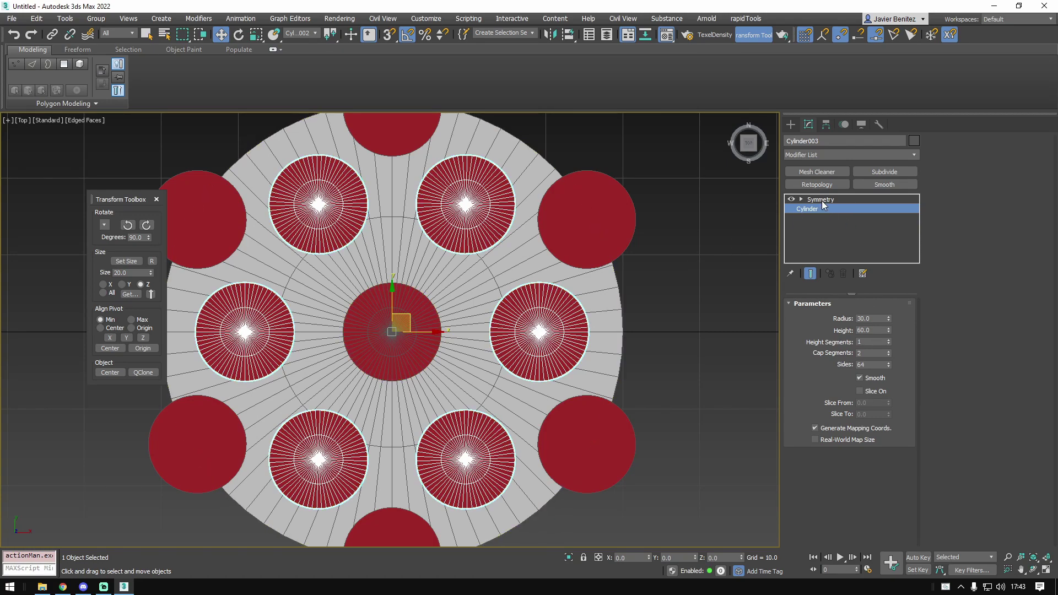
pyautogui.click(830, 158)
pyautogui.press('e')
pyautogui.press('Down')
pyautogui.press('Down')
pyautogui.press('Down')
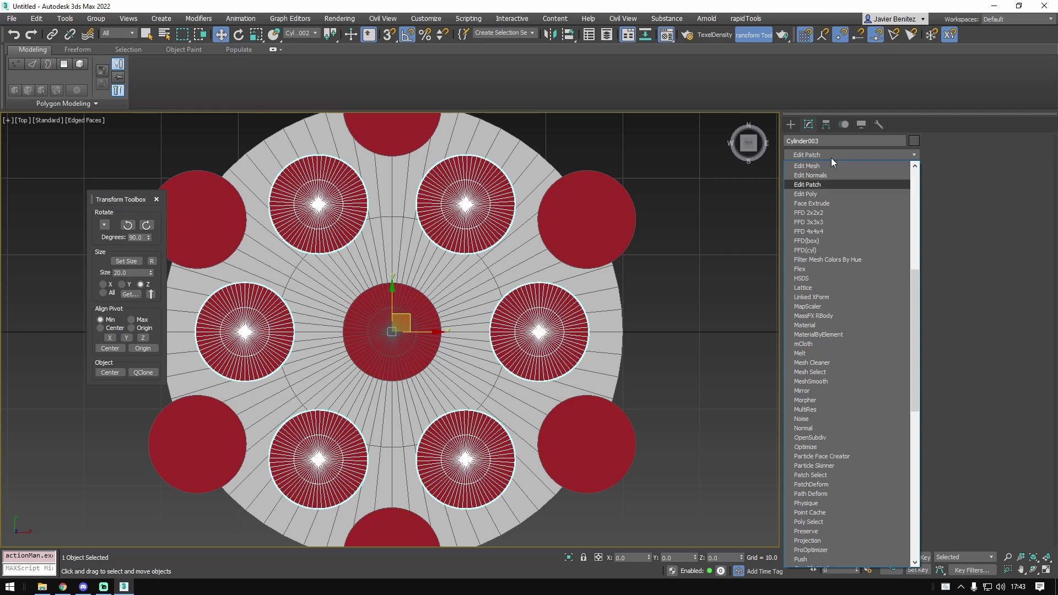
pyautogui.press('Return')
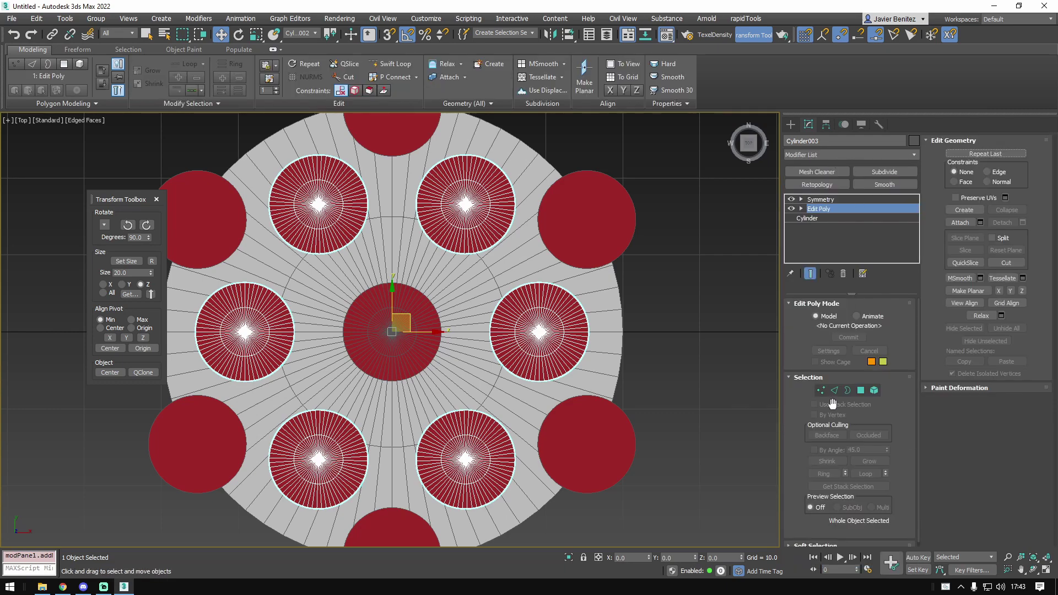
# - Move the inner ring's cylinder element about 2.5 units toward the centre along X, return to Symmetry, and select the boolean body
pyautogui.click(874, 391)
pyautogui.click(550, 331)
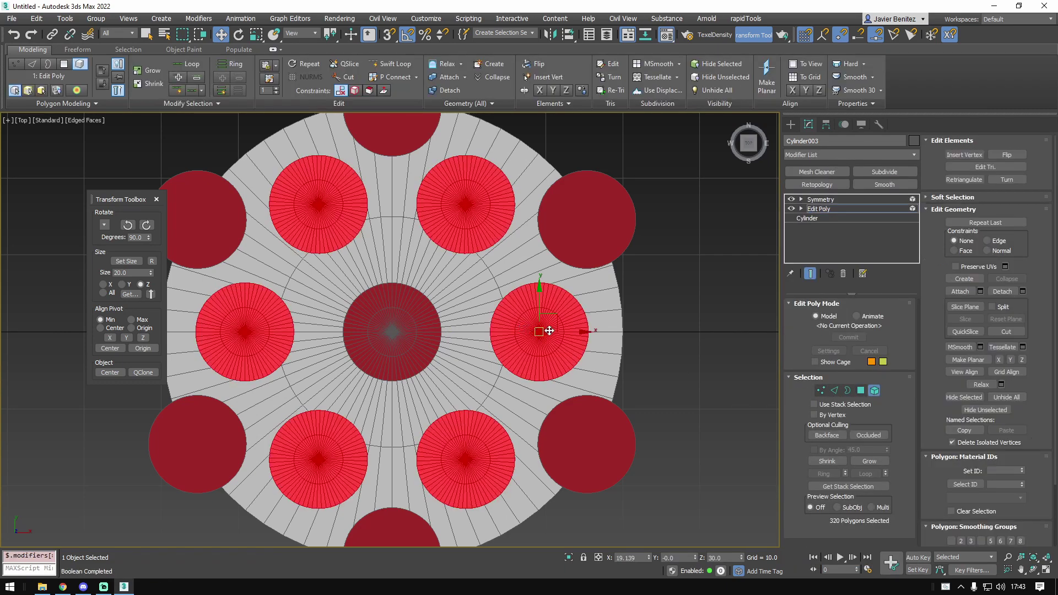
pyautogui.moveTo(576, 331); pyautogui.dragTo(562, 332)
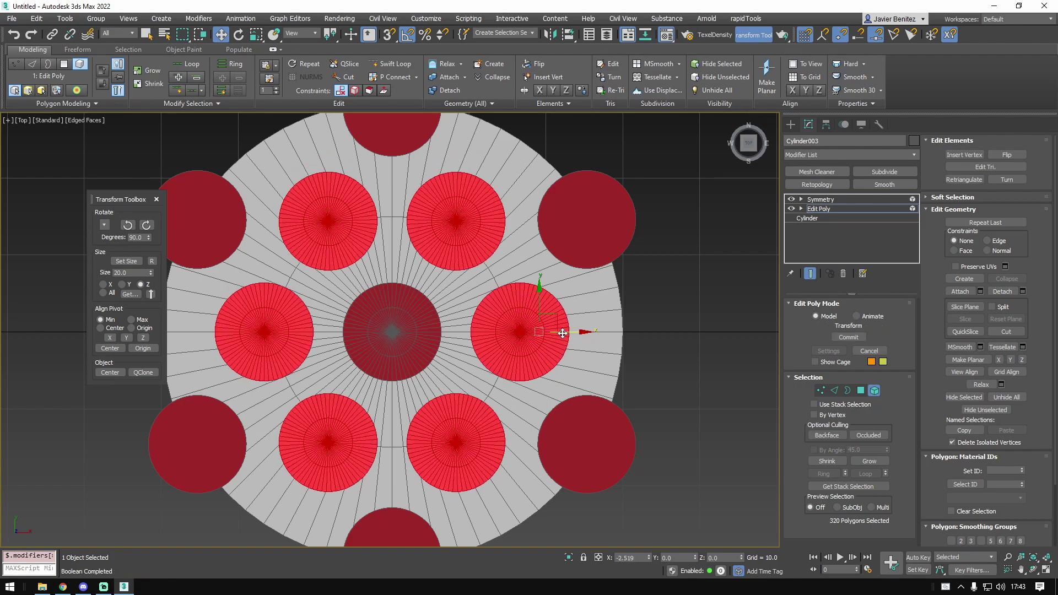
pyautogui.click(820, 199)
pyautogui.click(584, 274)
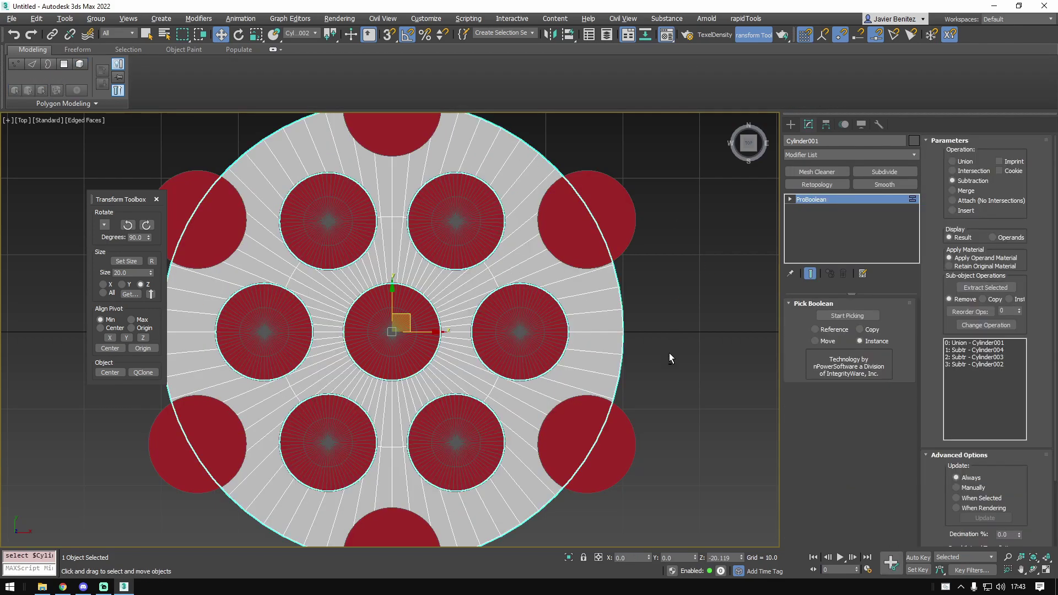
# - Isolate the boolean body, examine its holes and grooves without edged faces, and end isolation
pyautogui.hotkey('alt', 'q')
pyautogui.keyDown('alt'); pyautogui.moveTo(661, 377); pyautogui.dragTo(399, 385, button='middle'); pyautogui.keyUp('alt')
pyautogui.press('F4')
pyautogui.scroll(-4, 494, 339)
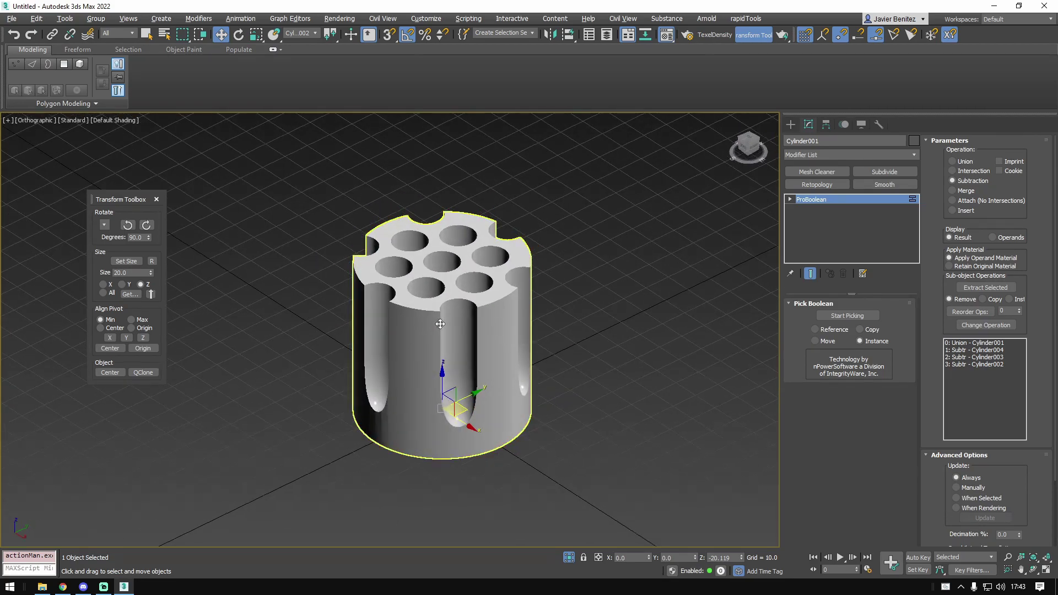
pyautogui.scroll(3, 441, 319)
pyautogui.keyDown('alt'); pyautogui.moveTo(496, 325); pyautogui.dragTo(607, 340, button='middle'); pyautogui.keyUp('alt')
pyautogui.keyDown('alt'); pyautogui.moveTo(530, 278); pyautogui.dragTo(566, 265, button='middle'); pyautogui.keyUp('alt')
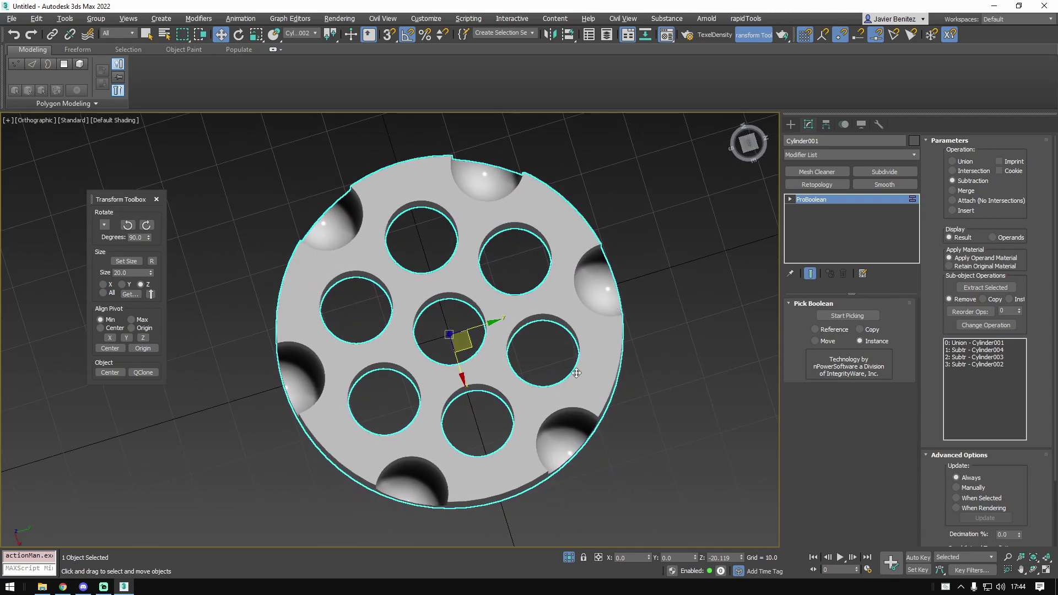
pyautogui.keyDown('alt'); pyautogui.moveTo(519, 393); pyautogui.dragTo(570, 309, button='middle'); pyautogui.keyUp('alt')
pyautogui.click(569, 558)
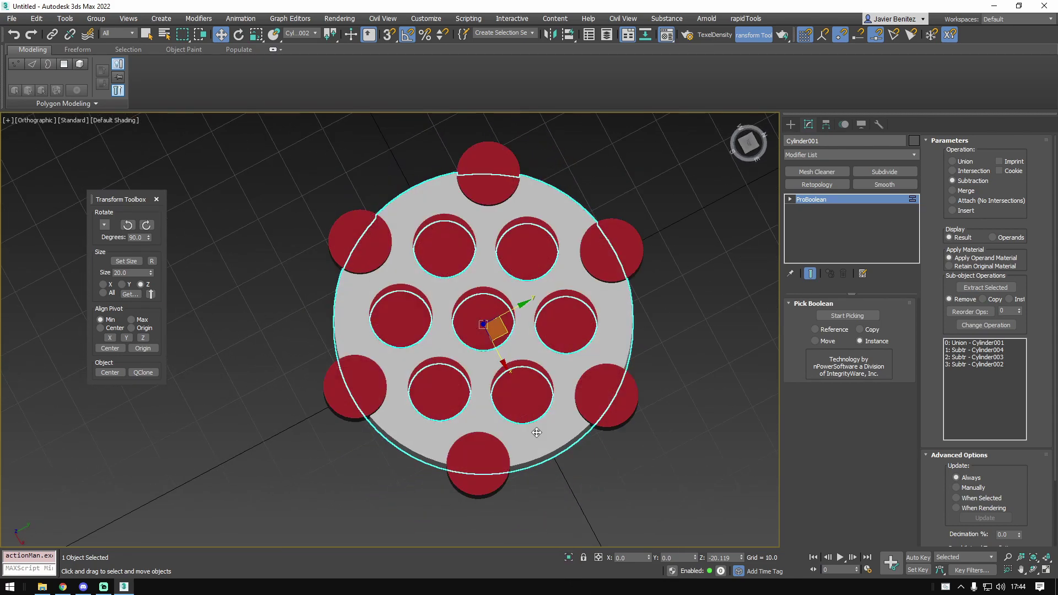
# - Select the centre cylinder together with both cutter rings and move them about 514 units along negative X, clear of the body
pyautogui.scroll(6, 499, 300)
pyautogui.click(474, 317)
pyautogui.keyDown('alt'); pyautogui.moveTo(348, 405); pyautogui.dragTo(397, 416, button='middle'); pyautogui.keyUp('alt')
pyautogui.scroll(-1, 405, 405)
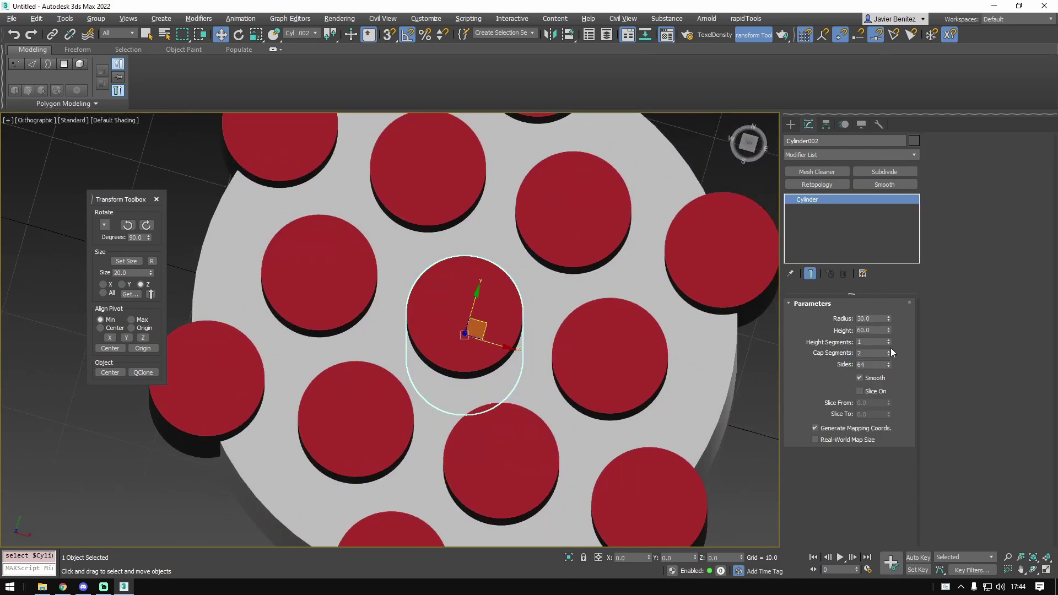
pyautogui.scroll(-4, 468, 314)
pyautogui.keyDown('alt'); pyautogui.moveTo(485, 317); pyautogui.dragTo(493, 288, button='middle'); pyautogui.keyUp('alt')
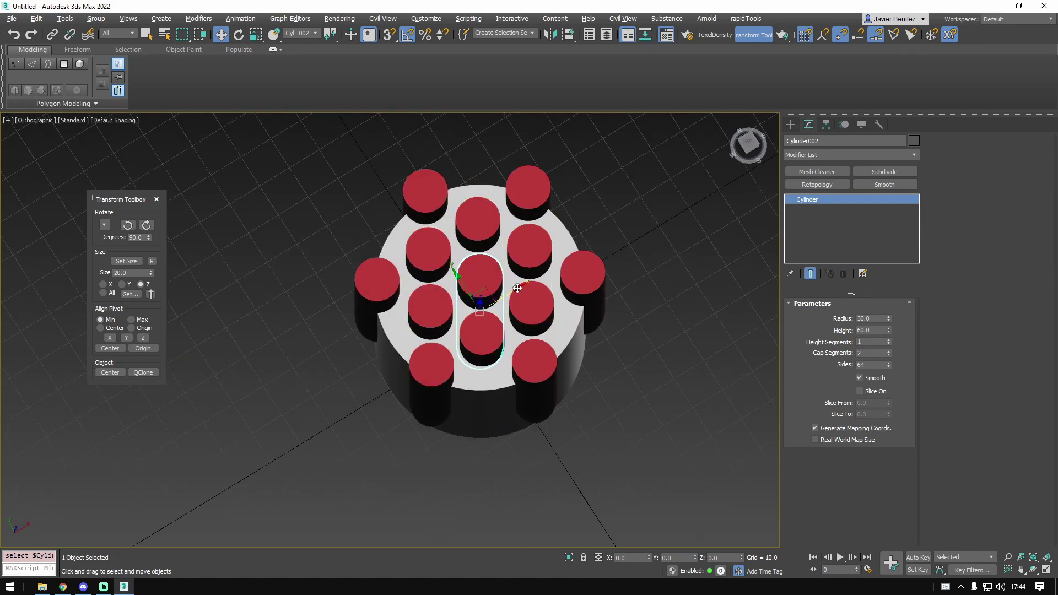
pyautogui.keyDown('ctrl'); pyautogui.click(521, 259); pyautogui.keyUp('ctrl')
pyautogui.keyDown('ctrl'); pyautogui.click(538, 208); pyautogui.keyUp('ctrl')
pyautogui.moveTo(519, 286); pyautogui.dragTo(191, 429)
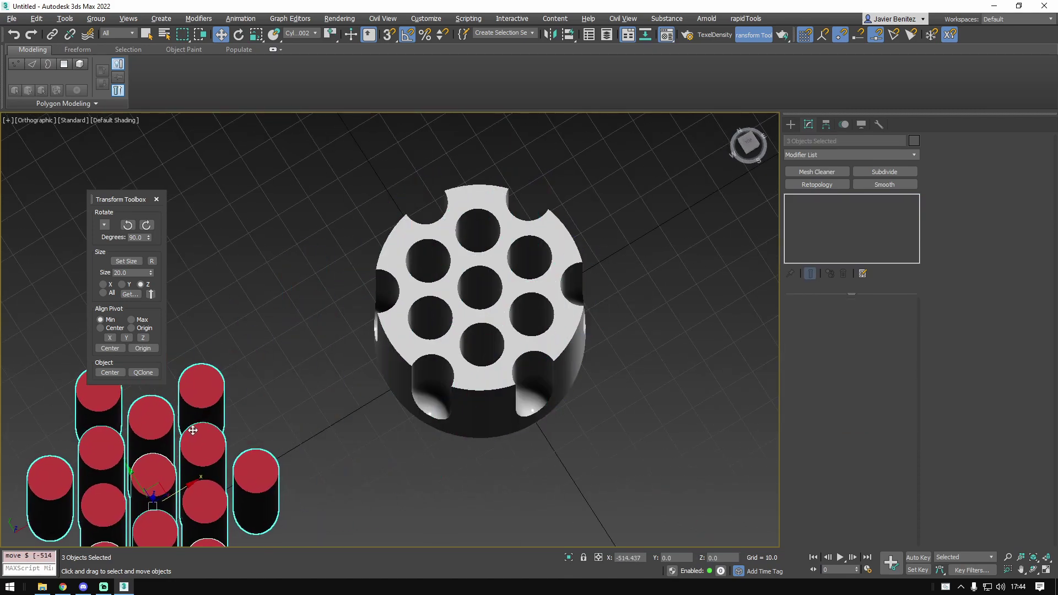
# - Select only the centre cutter cylinder and reduce its radius to about 17.4
pyautogui.keyDown('alt'); pyautogui.moveTo(498, 391); pyautogui.dragTo(432, 357, button='middle'); pyautogui.keyUp('alt')
pyautogui.moveTo(141, 439); pyautogui.dragTo(333, 343, button='middle')
pyautogui.click(358, 335)
pyautogui.moveTo(609, 345); pyautogui.dragTo(430, 261, button='middle')
pyautogui.keyDown('alt'); pyautogui.moveTo(430, 262); pyautogui.dragTo(424, 281, button='middle'); pyautogui.keyUp('alt')
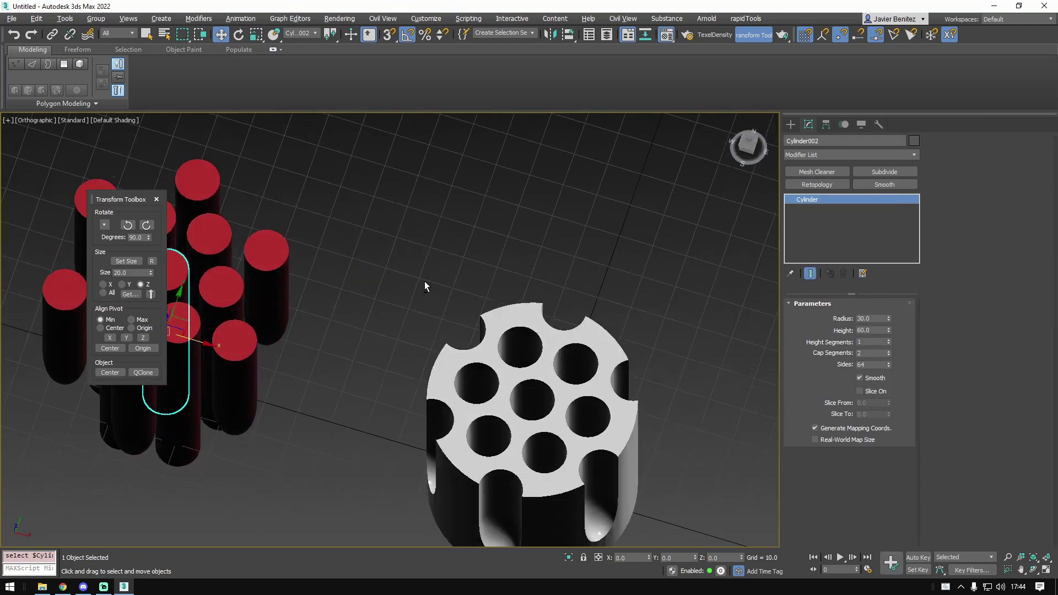
pyautogui.scroll(-2, 474, 298)
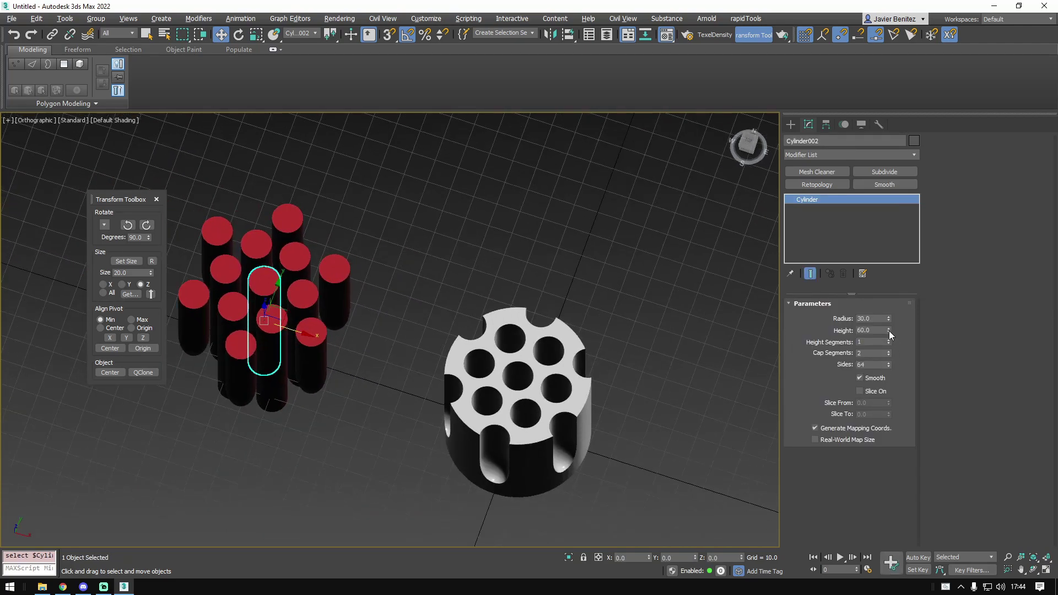
pyautogui.moveTo(889, 319); pyautogui.dragTo(891, 350)
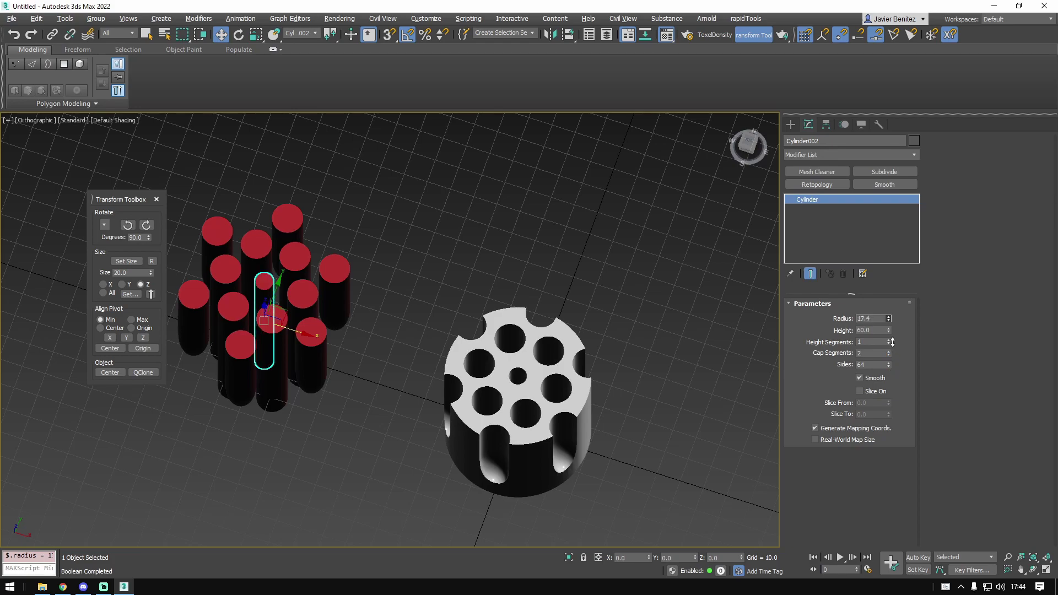
# - Select the boolean body and examine its edged faces around the rounded groove ends and the base
pyautogui.click(576, 427)
pyautogui.click(673, 442)
pyautogui.click(578, 438)
pyautogui.keyDown('alt'); pyautogui.moveTo(573, 438); pyautogui.dragTo(562, 334, button='middle'); pyautogui.keyUp('alt')
pyautogui.press('F4')
pyautogui.scroll(8, 562, 365)
pyautogui.scroll(-4, 553, 367)
pyautogui.scroll(-4, 539, 384)
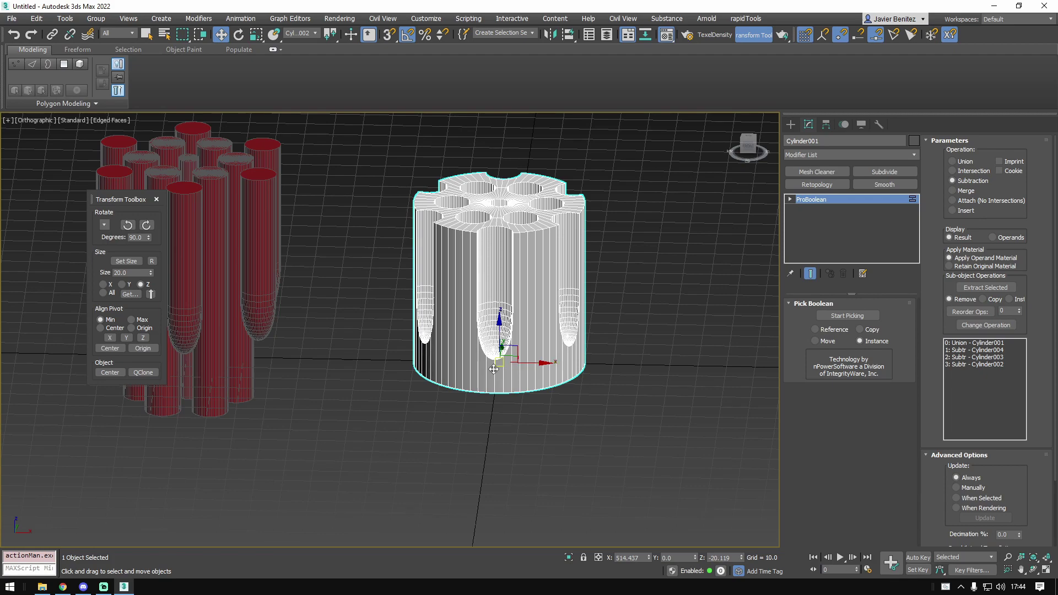
pyautogui.scroll(3, 529, 354)
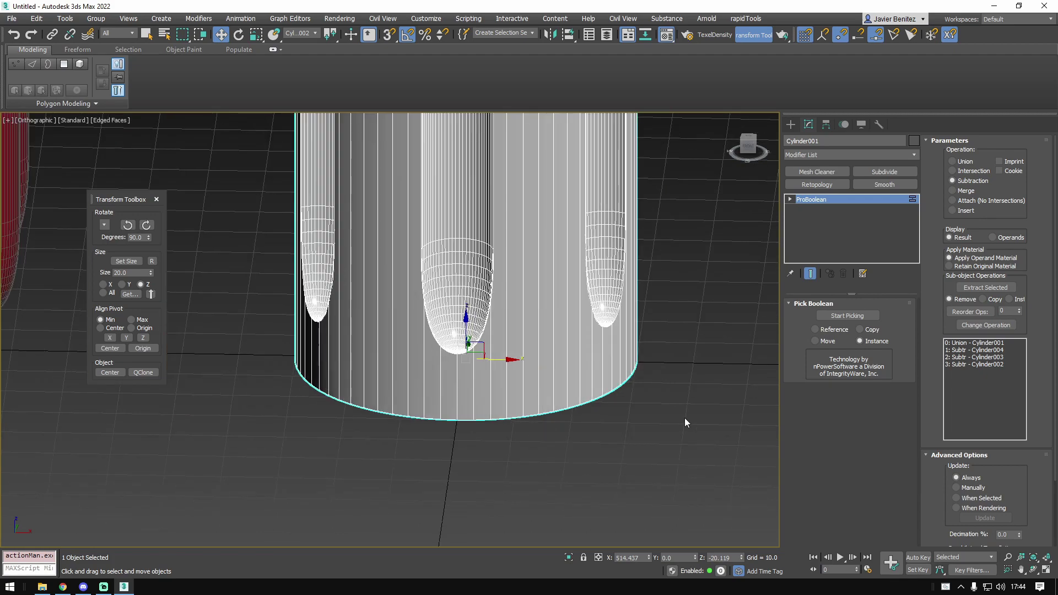
pyautogui.scroll(-2, 994, 471)
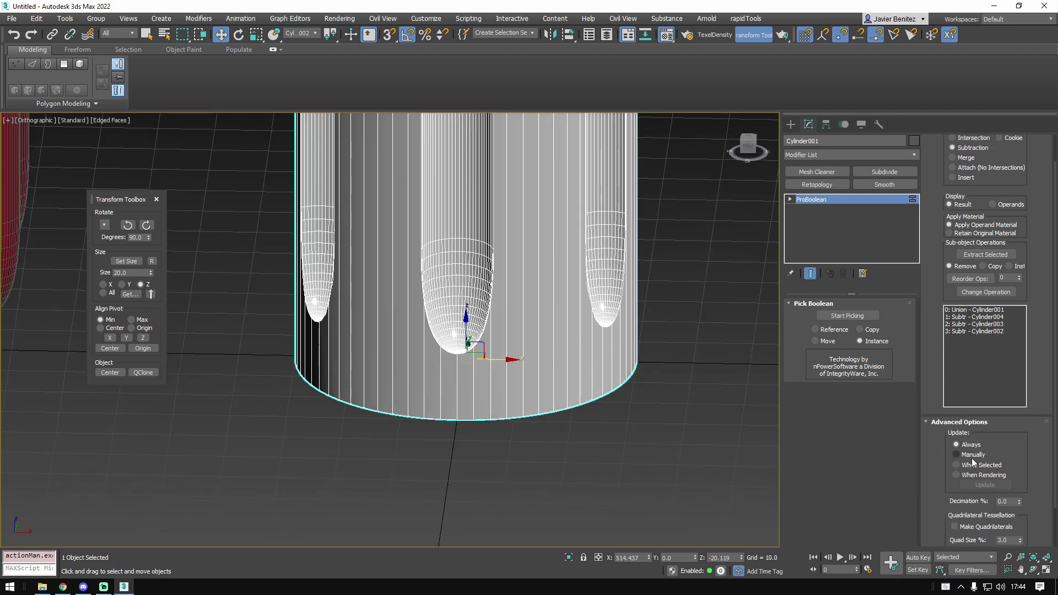
pyautogui.scroll(2, 970, 385)
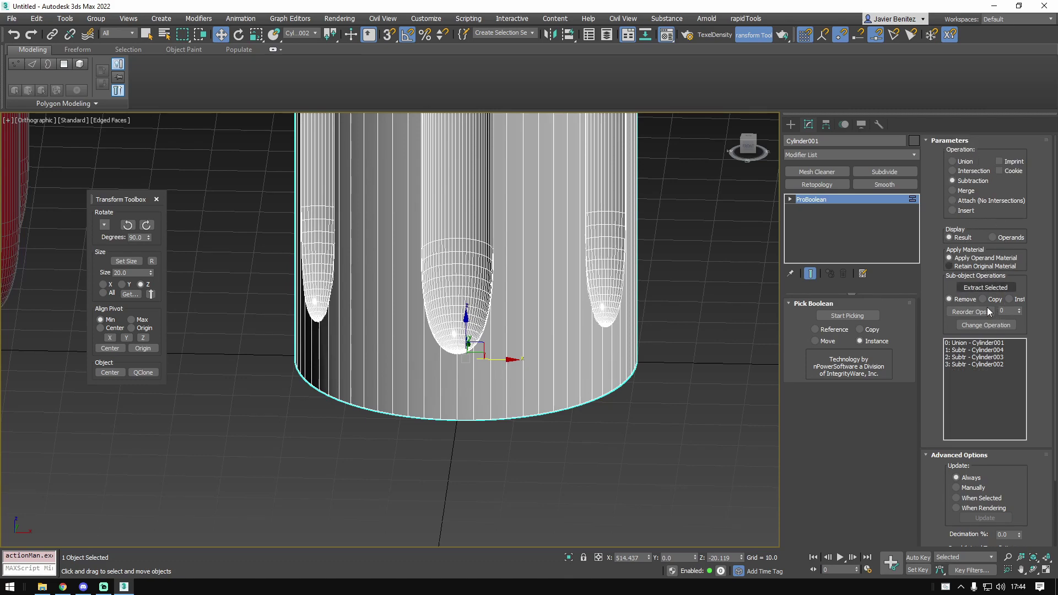
# - Extract the base Cylinder001 operand from the ProBoolean as an instance and select the extracted cylinder
pyautogui.click(978, 343)
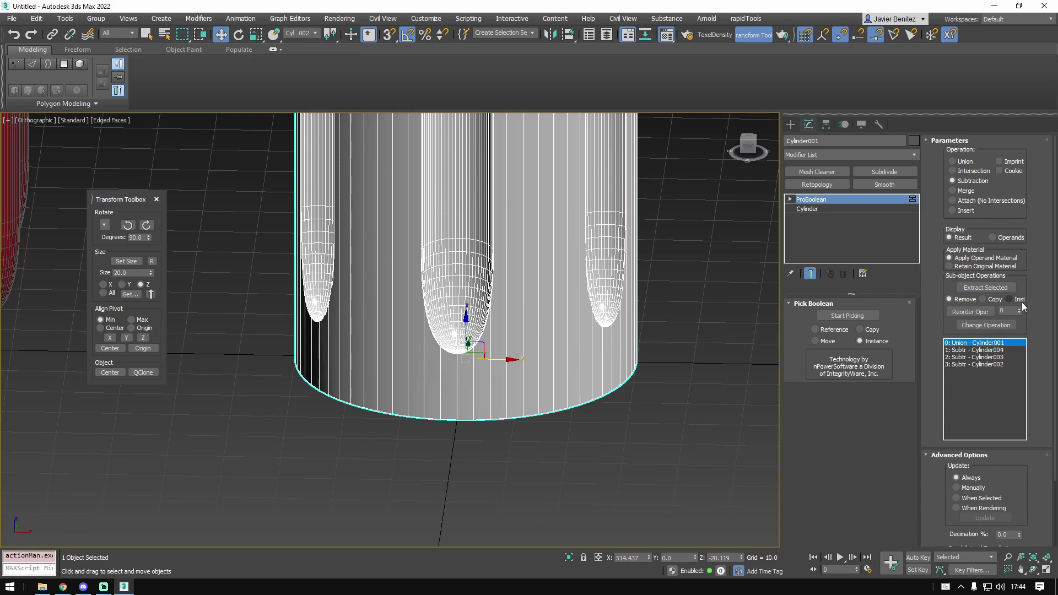
pyautogui.click(987, 289)
pyautogui.scroll(-6, 488, 281)
pyautogui.click(479, 202)
pyautogui.scroll(5, 479, 199)
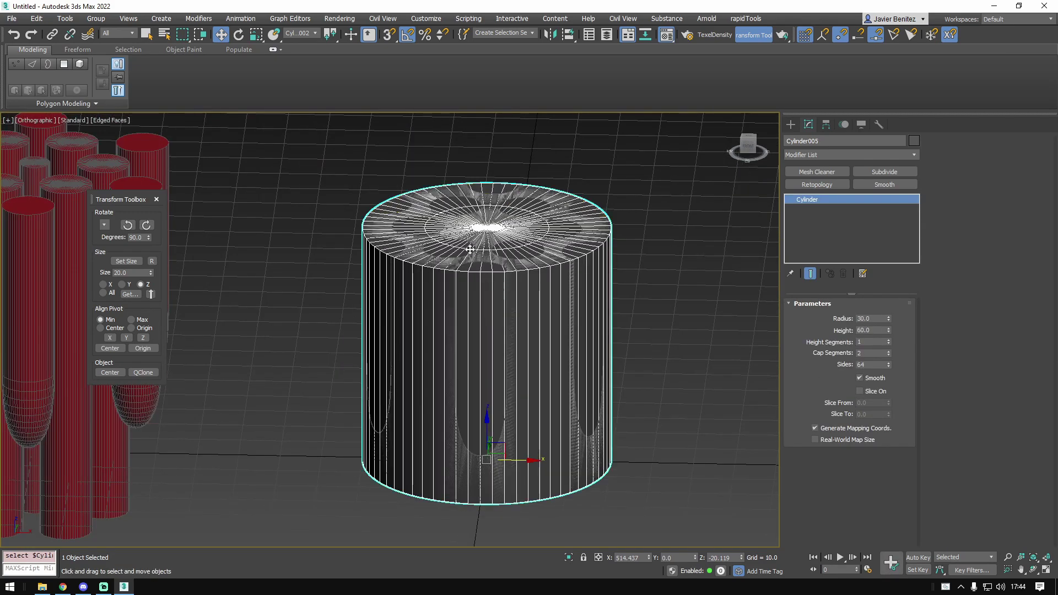
# - Convert the extracted cylinder to an Editable Poly
pyautogui.scroll(-4, 470, 249)
pyautogui.rightClick(475, 310)
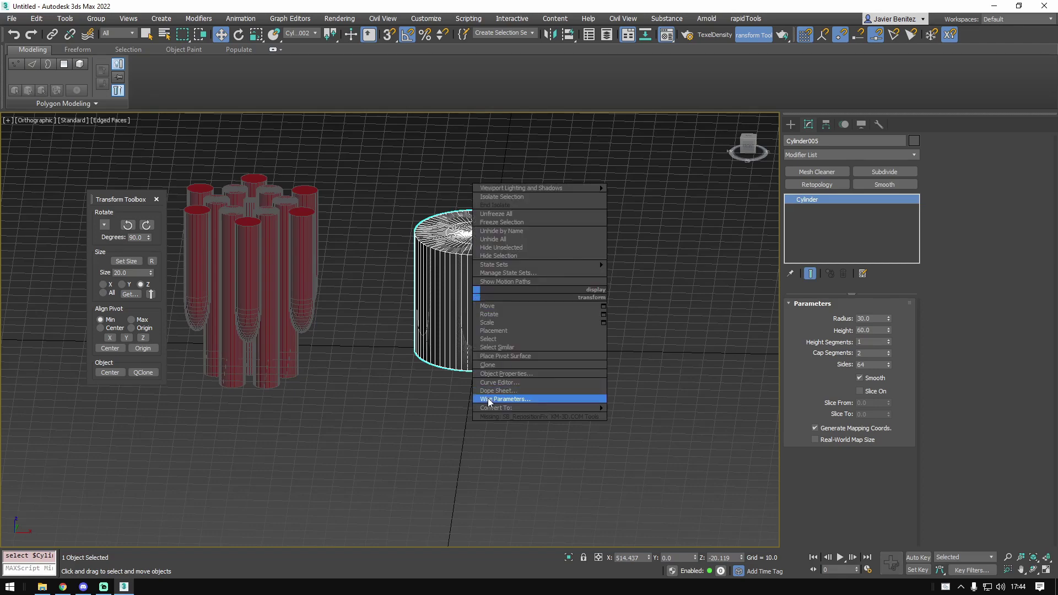
pyautogui.moveTo(578, 410)
pyautogui.click(682, 417)
pyautogui.scroll(2, 483, 318)
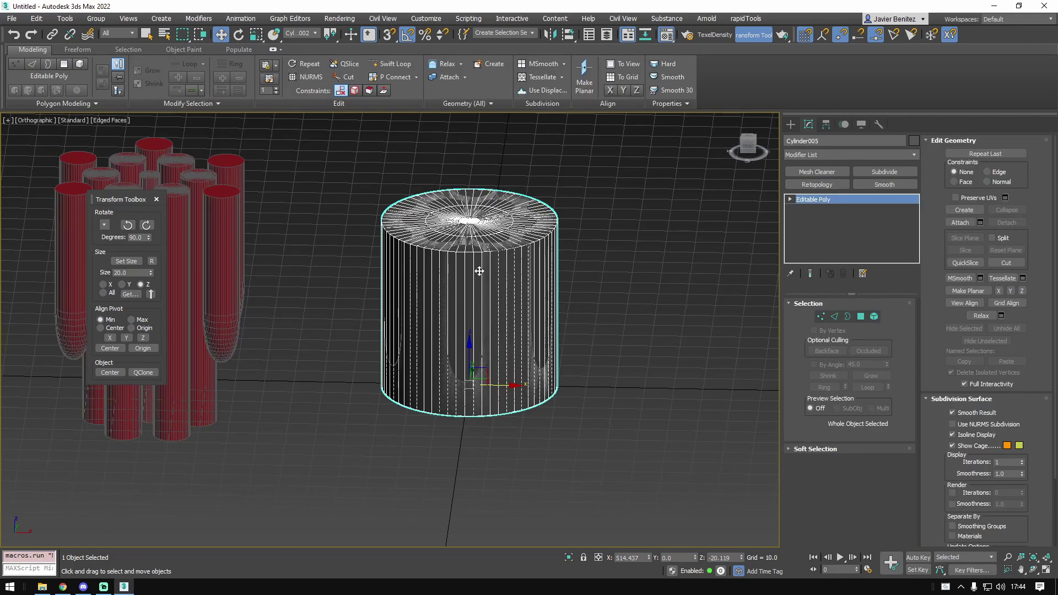
# - Lower the extracted cylinder's upper vertices to flatten it into a thin disc at the base of the body
pyautogui.click(820, 317)
pyautogui.moveTo(390, 154); pyautogui.dragTo(478, 350)
pyautogui.scroll(5, 512, 386)
pyautogui.keyDown('alt'); pyautogui.moveTo(520, 389); pyautogui.dragTo(532, 345, button='middle'); pyautogui.keyUp('alt')
# - Select all vertices of the disc and move them down along Z to about -3.95
pyautogui.moveTo(645, 344); pyautogui.dragTo(173, 545)
pyautogui.keyDown('alt'); pyautogui.moveTo(447, 355); pyautogui.dragTo(438, 372, button='middle'); pyautogui.keyUp('alt')
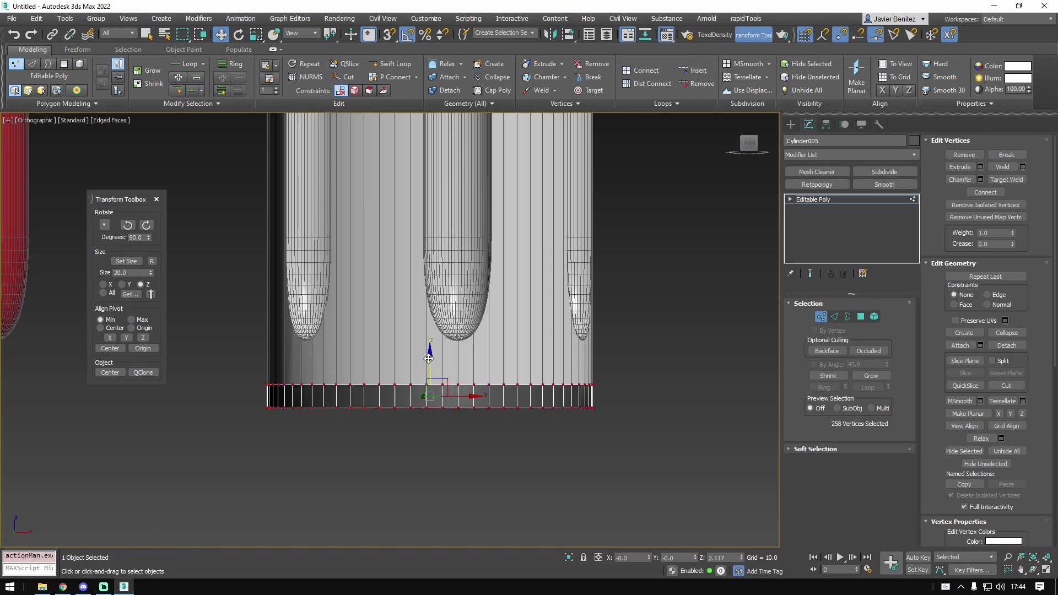
pyautogui.moveTo(430, 372); pyautogui.dragTo(430, 405)
pyautogui.keyDown('alt'); pyautogui.moveTo(544, 393); pyautogui.dragTo(552, 413, button='middle'); pyautogui.keyUp('alt')
pyautogui.scroll(3, 552, 415)
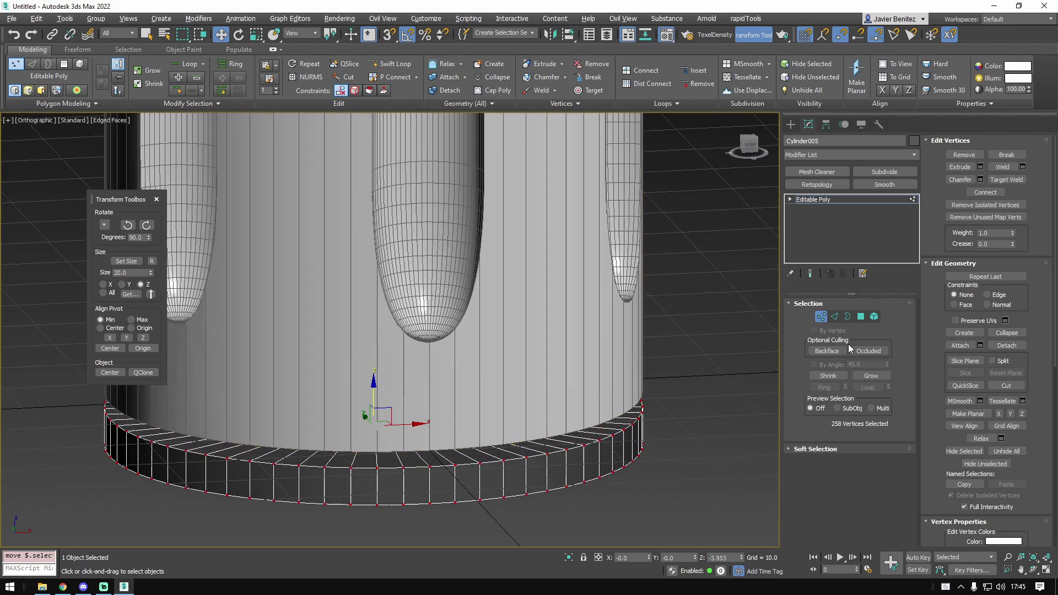
# - Isolate the disc and select the outer ring of polygons on its top face
pyautogui.click(835, 320)
pyautogui.hotkey('alt', 'q')
pyautogui.keyDown('alt'); pyautogui.moveTo(729, 375); pyautogui.dragTo(742, 392, button='middle'); pyautogui.keyUp('alt')
pyautogui.click(863, 319)
pyautogui.click(560, 354)
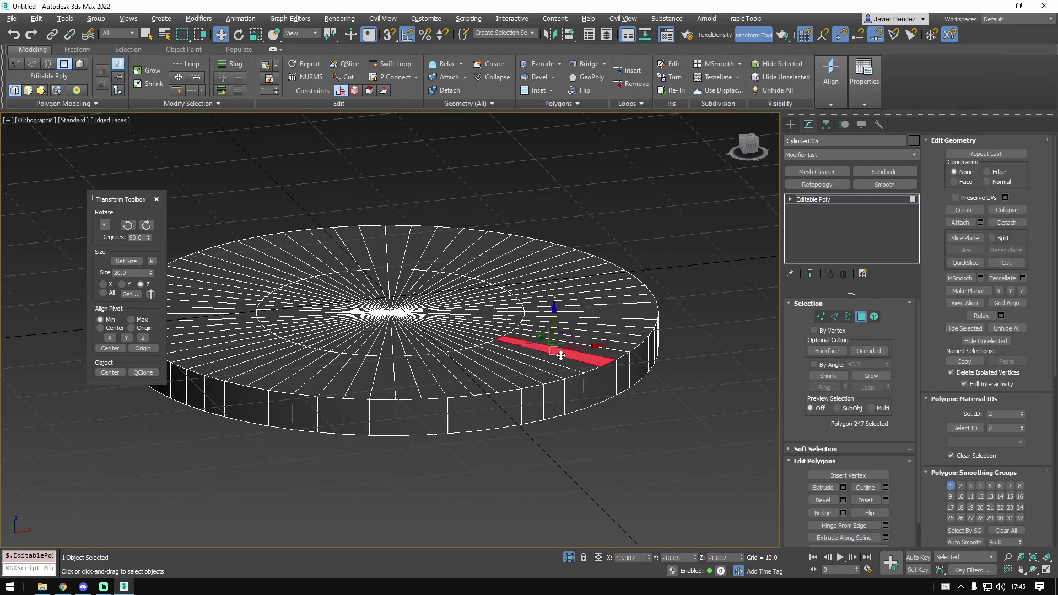
pyautogui.keyDown('ctrl'); pyautogui.click(573, 349); pyautogui.keyUp('ctrl')
pyautogui.keyDown('ctrl'); pyautogui.click(584, 345); pyautogui.keyUp('ctrl')
pyautogui.click(602, 344)
pyautogui.keyDown('shift'); pyautogui.click(620, 344); pyautogui.keyUp('shift')
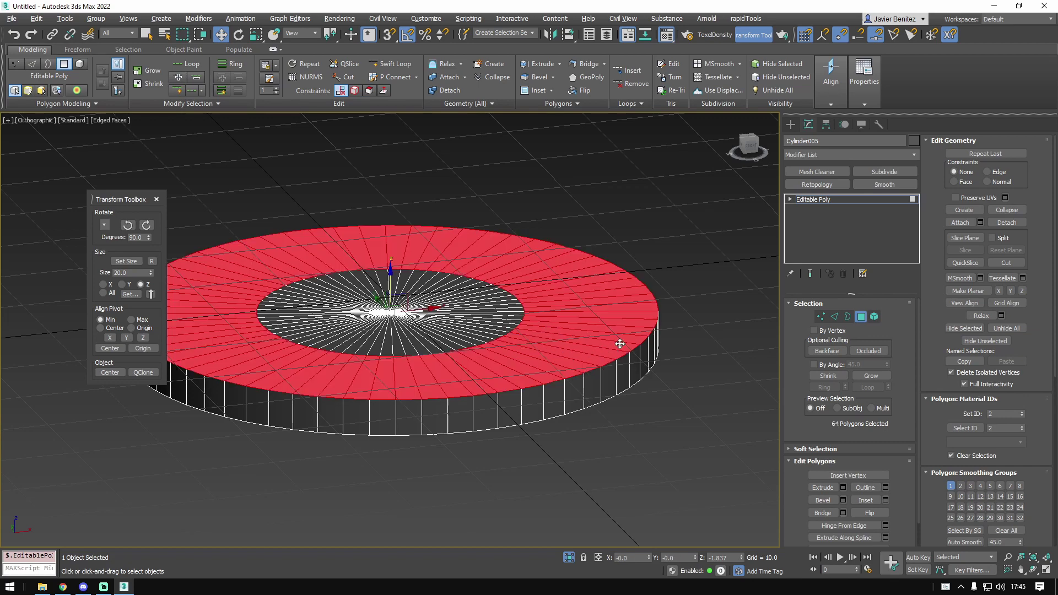
# - End isolation and raise the disc's outer top edge loop along Z to about 2.88
pyautogui.click(567, 557)
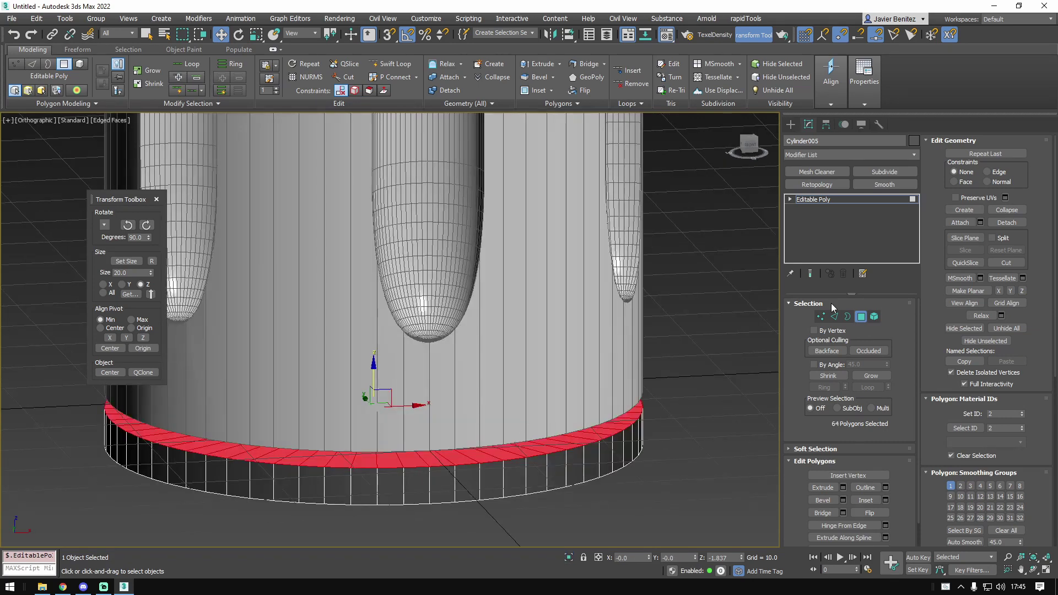
pyautogui.click(834, 316)
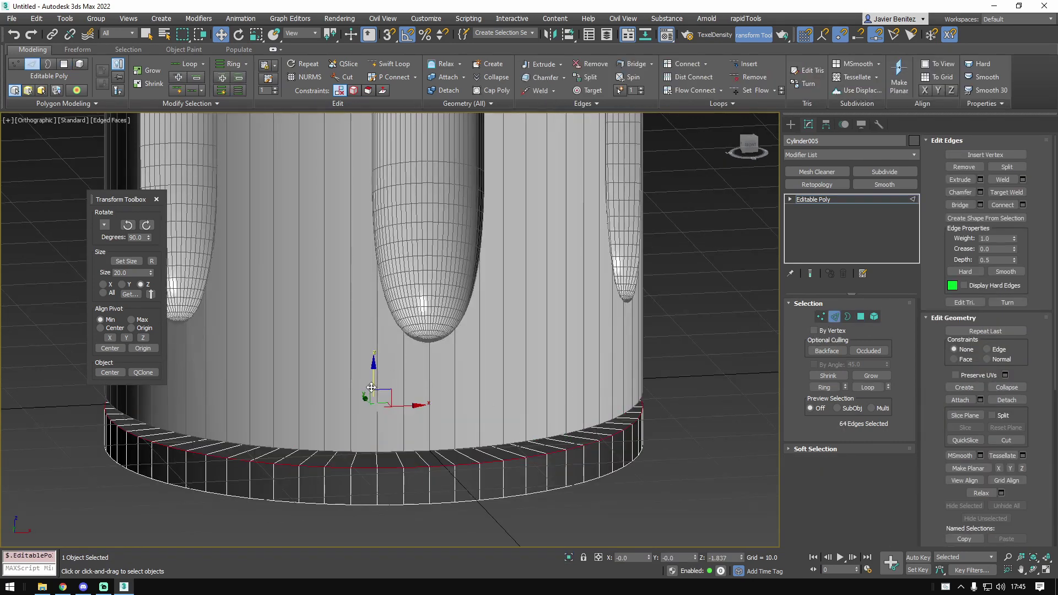
pyautogui.moveTo(371, 387); pyautogui.dragTo(372, 347)
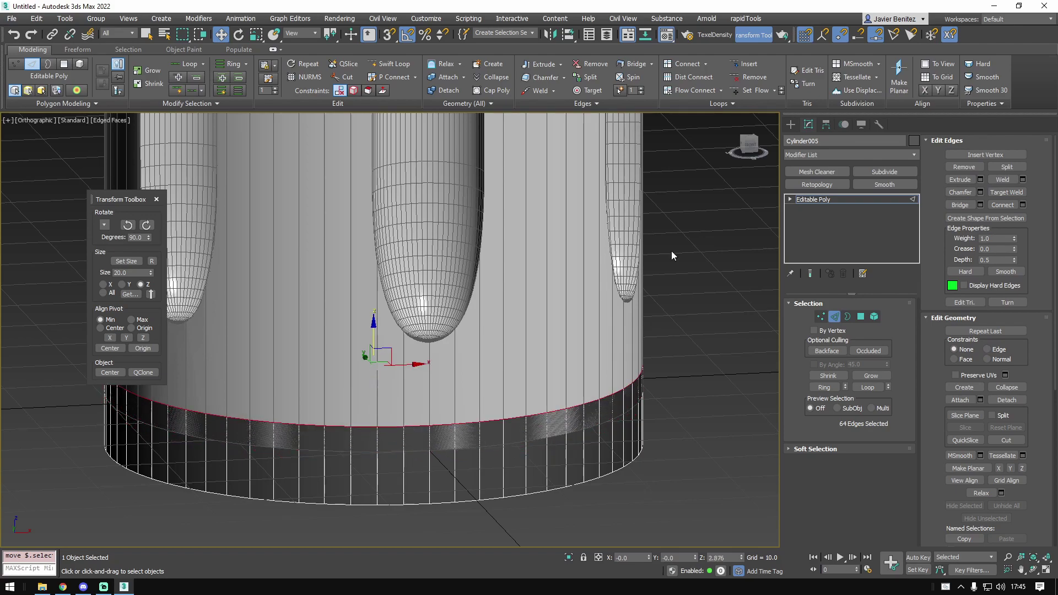
# - Return to object level and scale the disc to about 107.5% in X and Y
pyautogui.click(826, 202)
pyautogui.scroll(-2, 331, 383)
pyautogui.keyDown('alt'); pyautogui.moveTo(333, 381); pyautogui.dragTo(355, 402, button='middle'); pyautogui.keyUp('alt')
pyautogui.press('r')
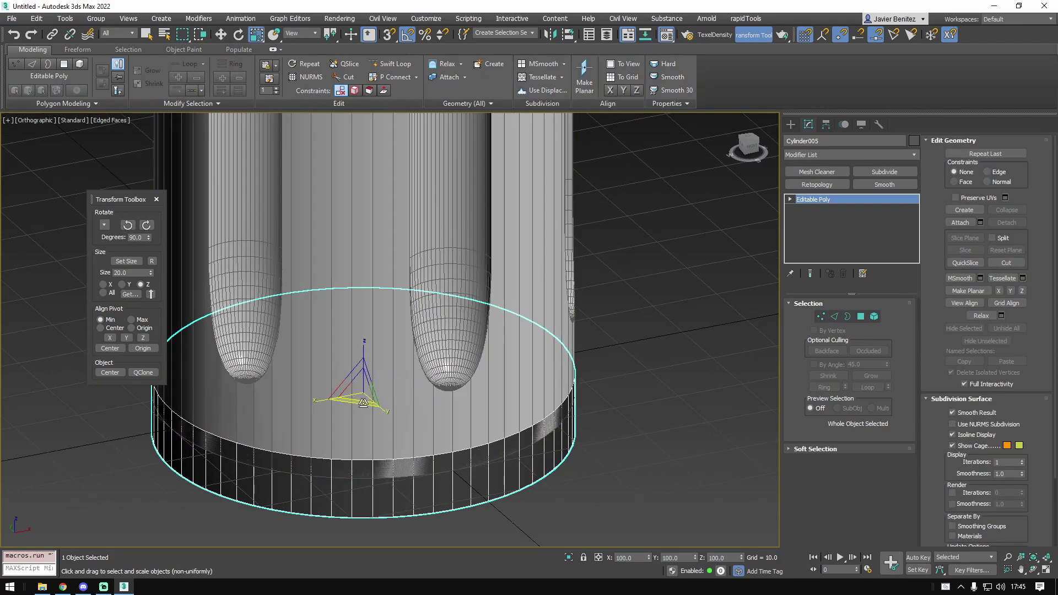
pyautogui.moveTo(362, 407); pyautogui.dragTo(362, 405)
pyautogui.keyDown('alt'); pyautogui.moveTo(549, 423); pyautogui.dragTo(461, 408, button='middle'); pyautogui.keyUp('alt')
# - Select the inner edge loop of the disc's top cap in wireframe view and scale it up
pyautogui.press('F3')
pyautogui.keyDown('alt'); pyautogui.moveTo(495, 452); pyautogui.dragTo(502, 477, button='middle'); pyautogui.keyUp('alt')
pyautogui.scroll(3, 502, 441)
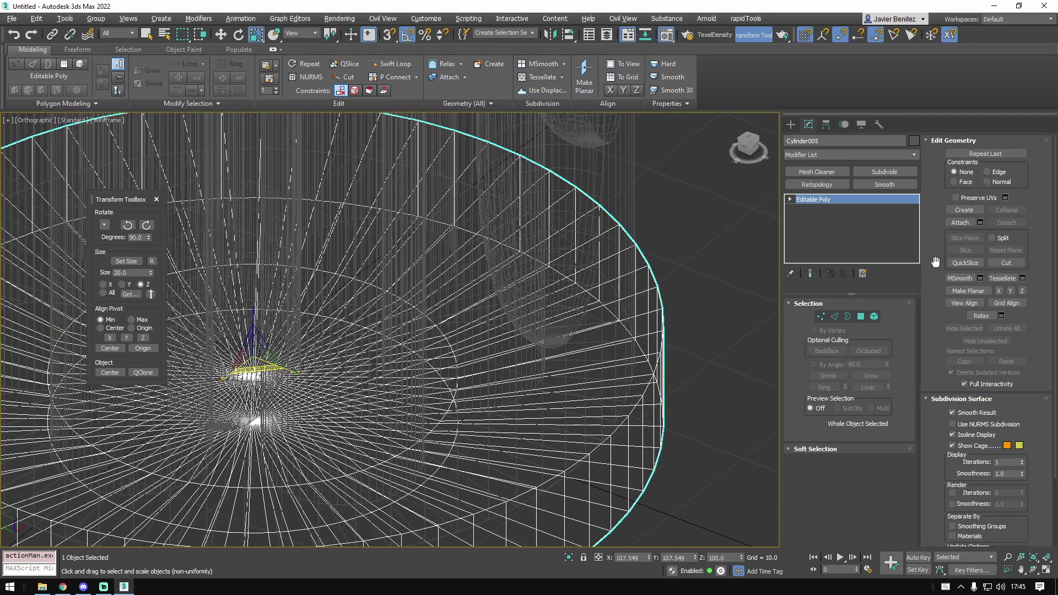
pyautogui.click(835, 316)
pyautogui.doubleClick(456, 371)
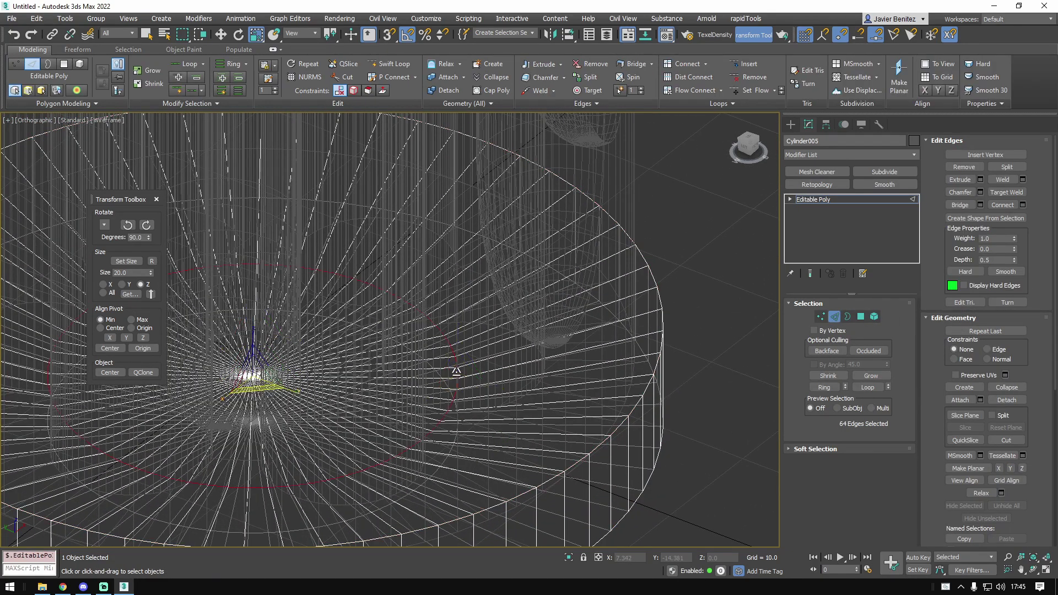
pyautogui.moveTo(270, 380); pyautogui.dragTo(281, 340)
pyautogui.press('F3')
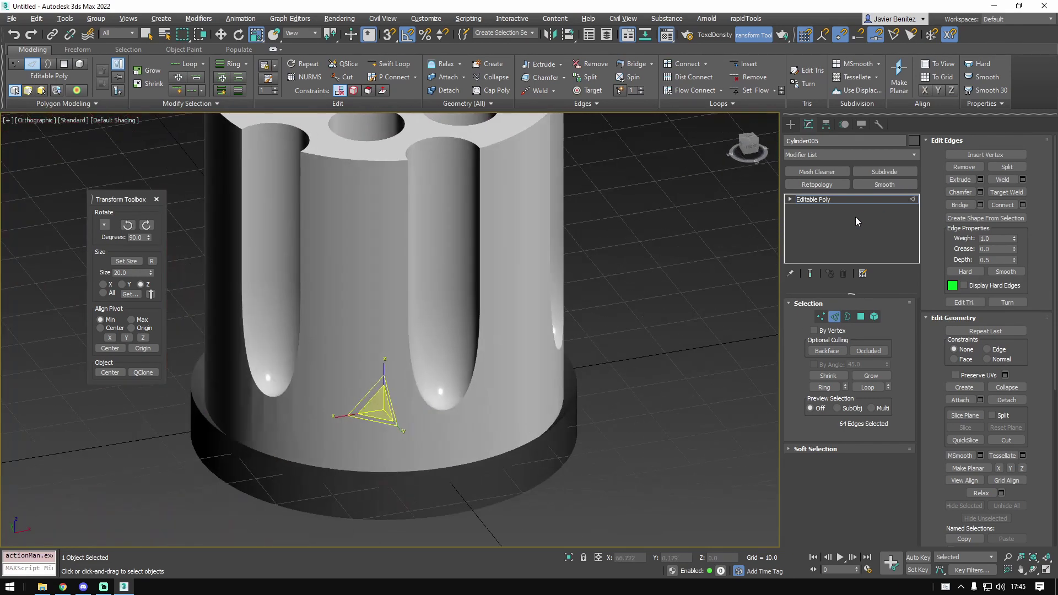
# - Subtract the disc from the boolean body as an instance, and move the disc along X to about 914
pyautogui.click(501, 213)
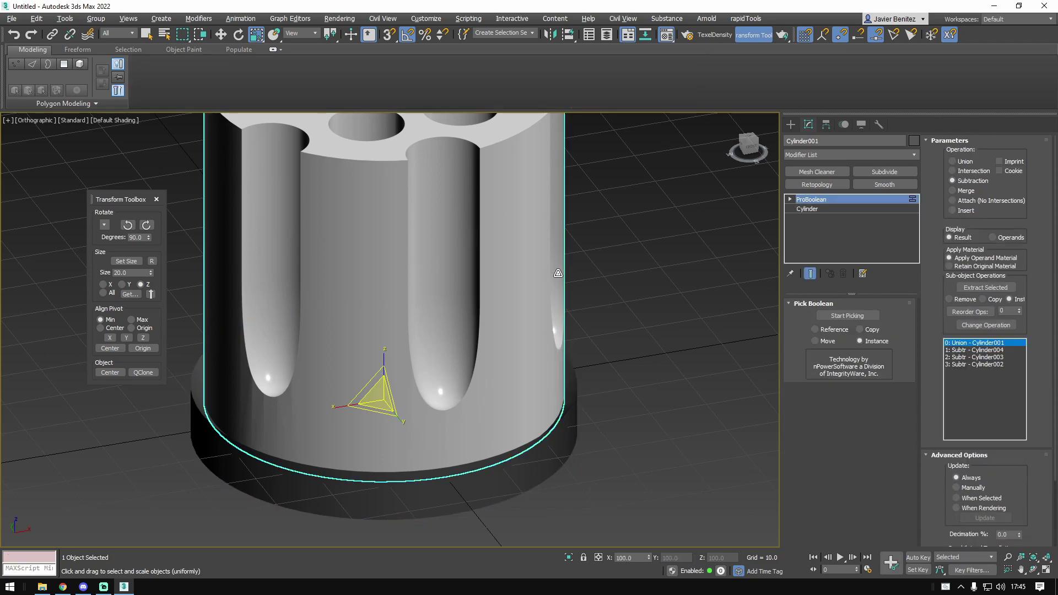
pyautogui.keyDown('alt'); pyautogui.moveTo(558, 272); pyautogui.dragTo(562, 298, button='middle'); pyautogui.keyUp('alt')
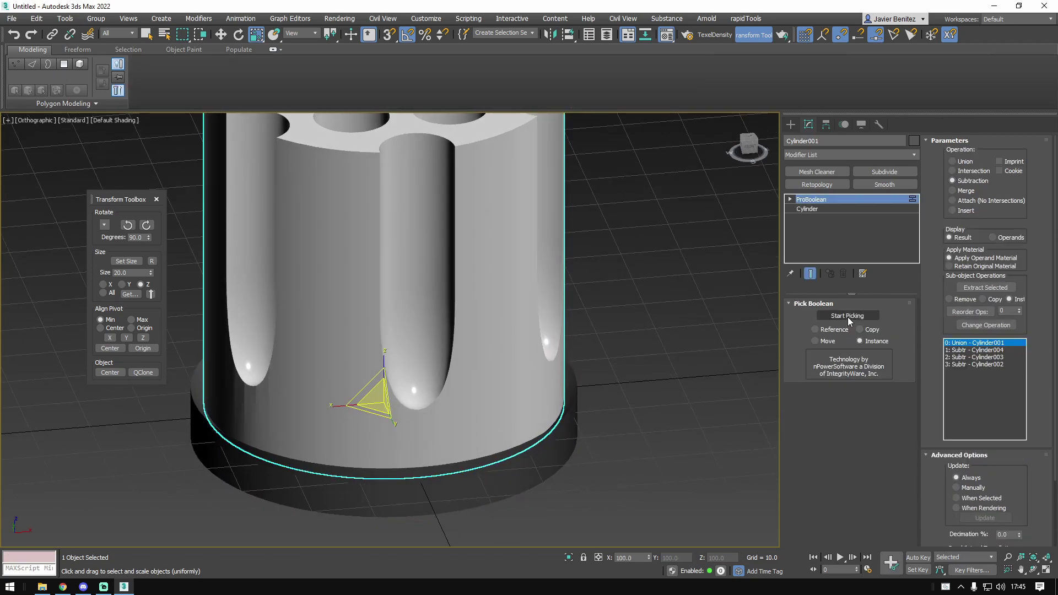
pyautogui.click(847, 316)
pyautogui.click(490, 471)
pyautogui.press('w')
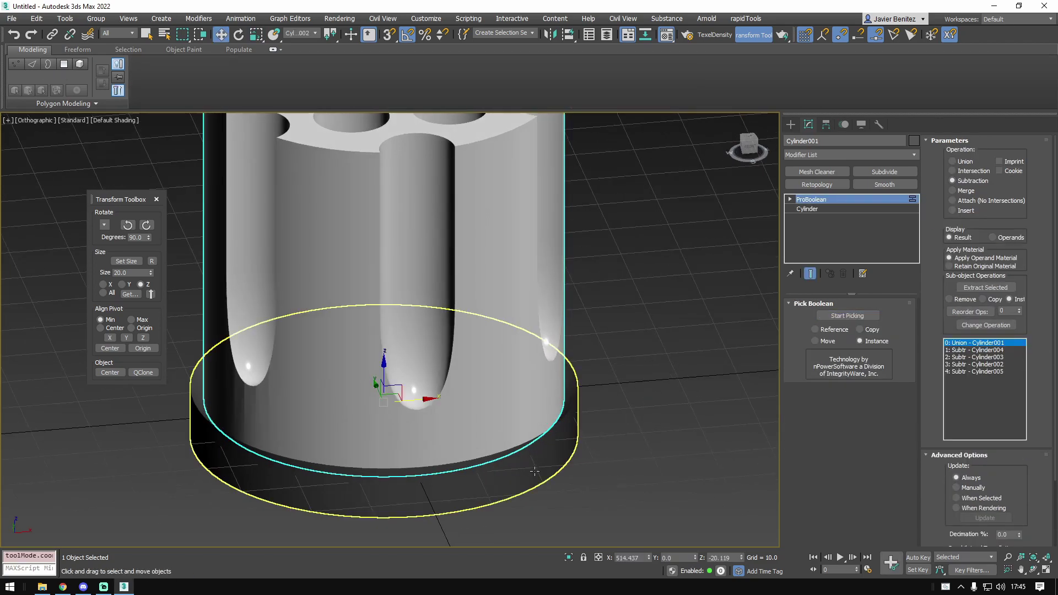
pyautogui.click(535, 471)
pyautogui.moveTo(432, 399); pyautogui.dragTo(904, 357)
# - Raise the disc's selected edge loop slightly along Z to adjust the body's bottom chamfer, and return to object level
pyautogui.keyDown('alt'); pyautogui.moveTo(445, 441); pyautogui.dragTo(727, 392, button='middle'); pyautogui.keyUp('alt')
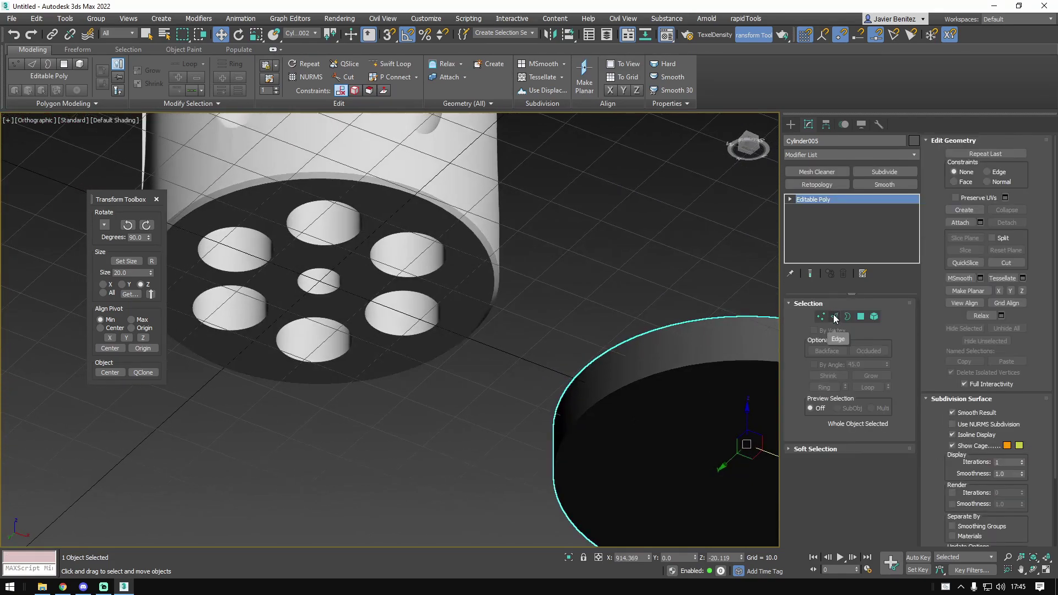
pyautogui.click(834, 316)
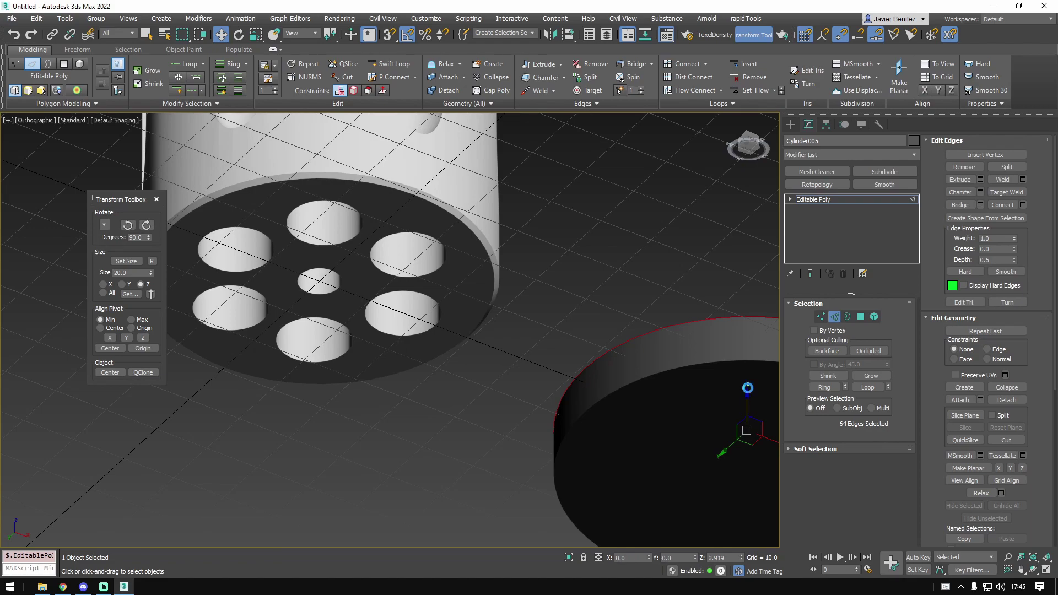
pyautogui.moveTo(747, 388); pyautogui.dragTo(747, 382)
pyautogui.keyDown('alt'); pyautogui.moveTo(502, 242); pyautogui.dragTo(500, 409, button='middle'); pyautogui.keyUp('alt')
pyautogui.scroll(-5, 513, 391)
pyautogui.click(823, 202)
# - Duplicate the disc cutter as a copy and rotate the duplicate 180° about Y
pyautogui.moveTo(645, 427)
pyautogui.keyDown('alt'); pyautogui.mouseDown(button='middle')
pyautogui.moveTo(633, 440)
pyautogui.moveTo(630, 427)
pyautogui.mouseUp(button='middle'); pyautogui.keyUp('alt')
pyautogui.press('r')
pyautogui.press('e')
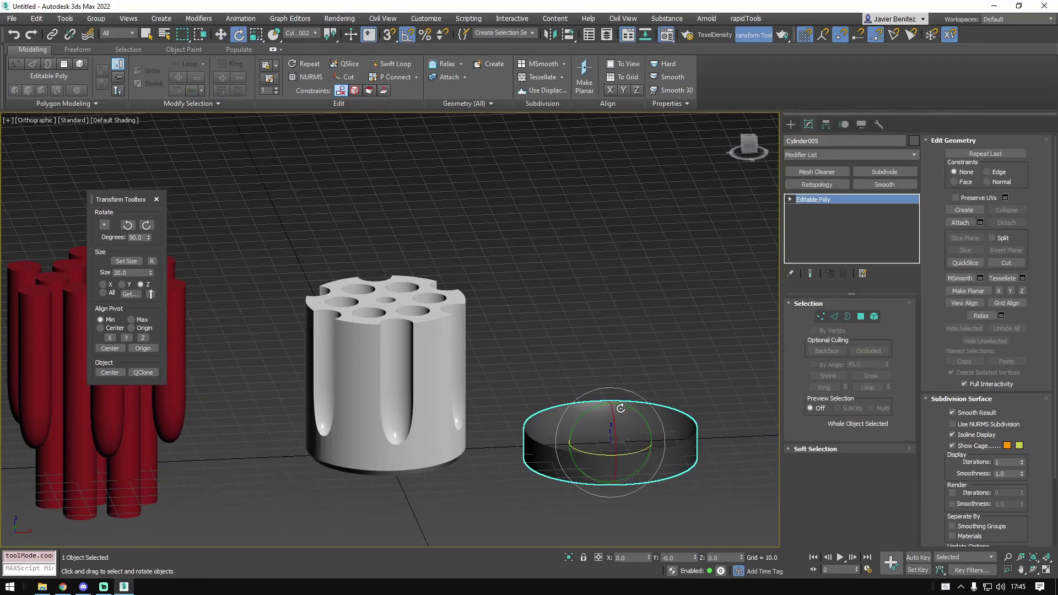
pyautogui.hotkey('ctrl', 'v')
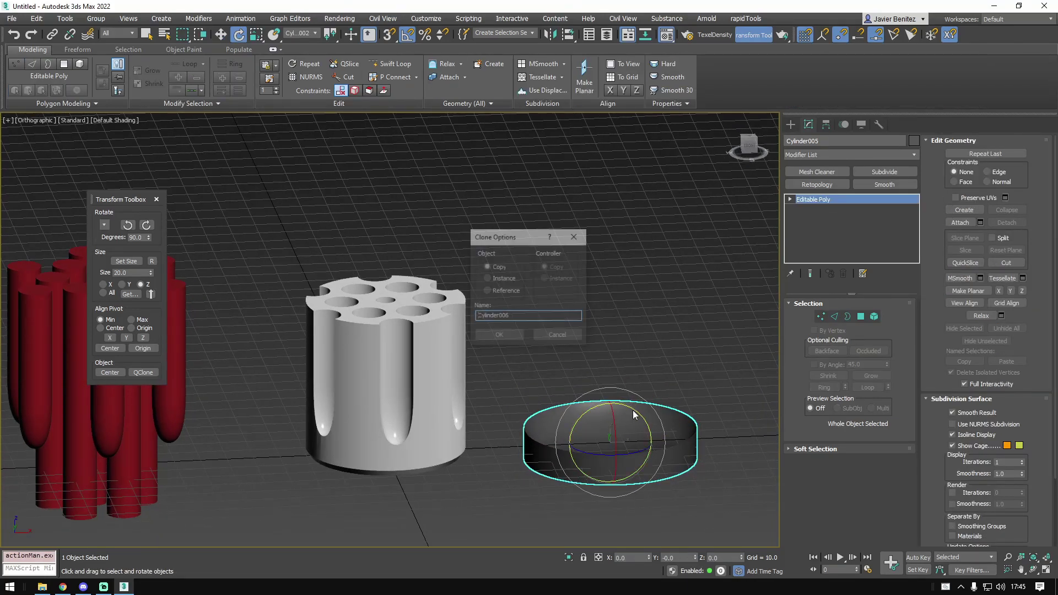
pyautogui.click(499, 336)
pyautogui.moveTo(639, 411); pyautogui.dragTo(482, 427)
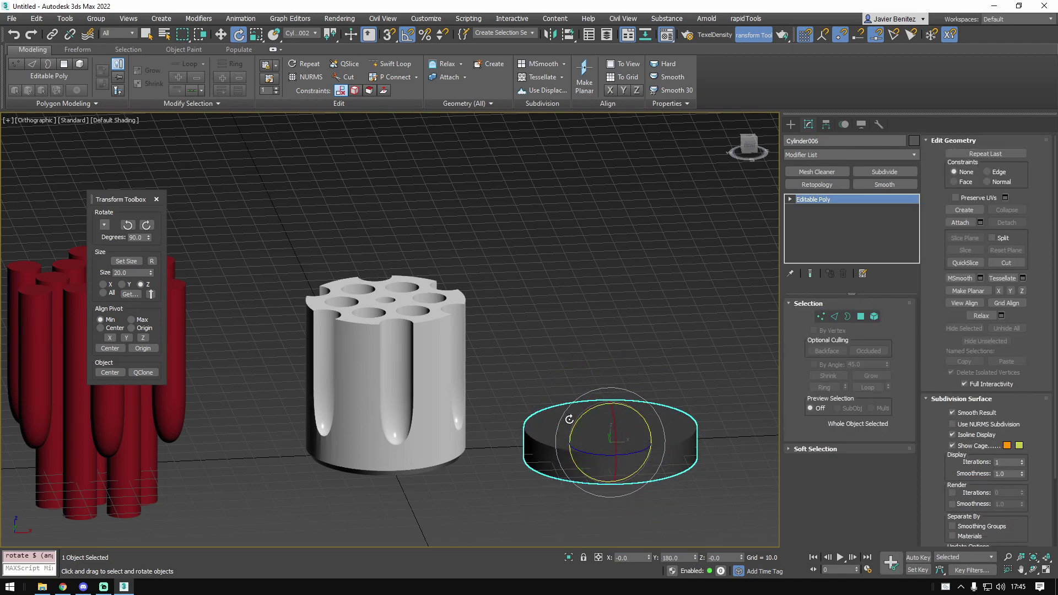
pyautogui.rightClick(695, 559)
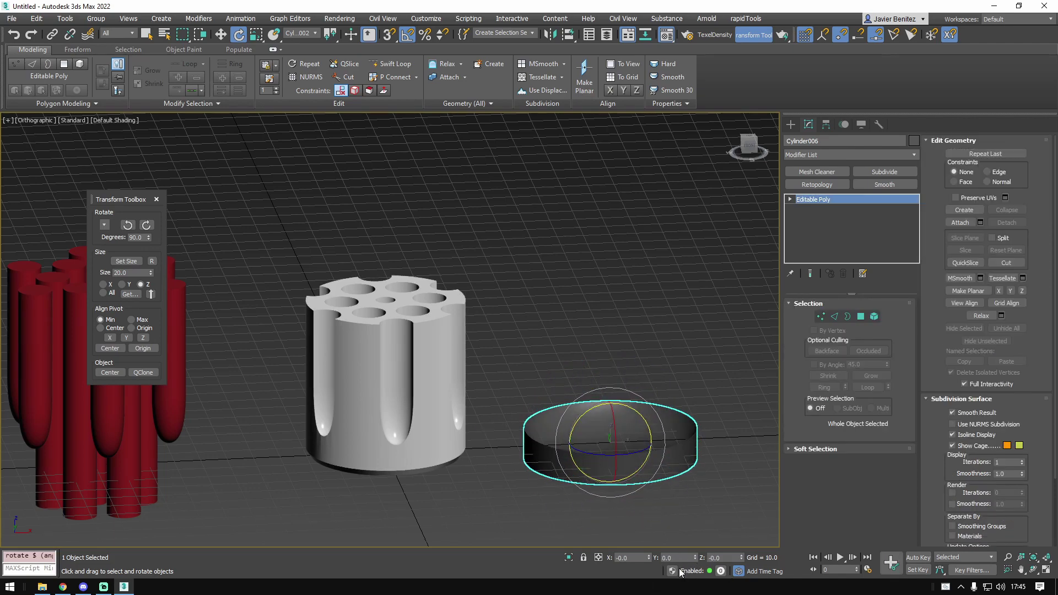
# - Align the flipped disc with the body's axis at X 514.437 and raise it over the body's upper end to Z about 20
pyautogui.press('w')
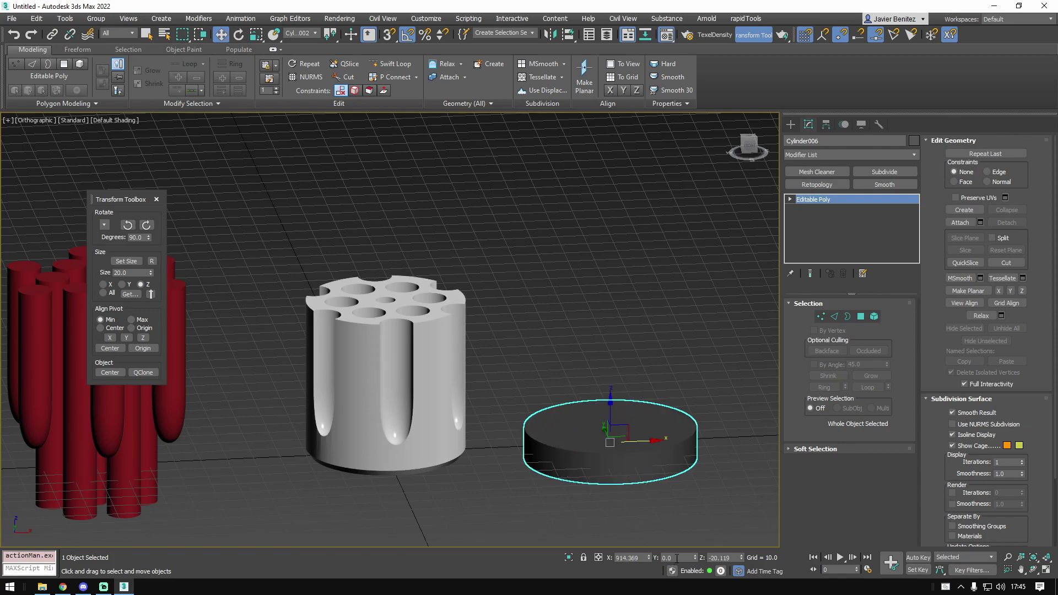
pyautogui.rightClick(649, 557)
pyautogui.press('s')
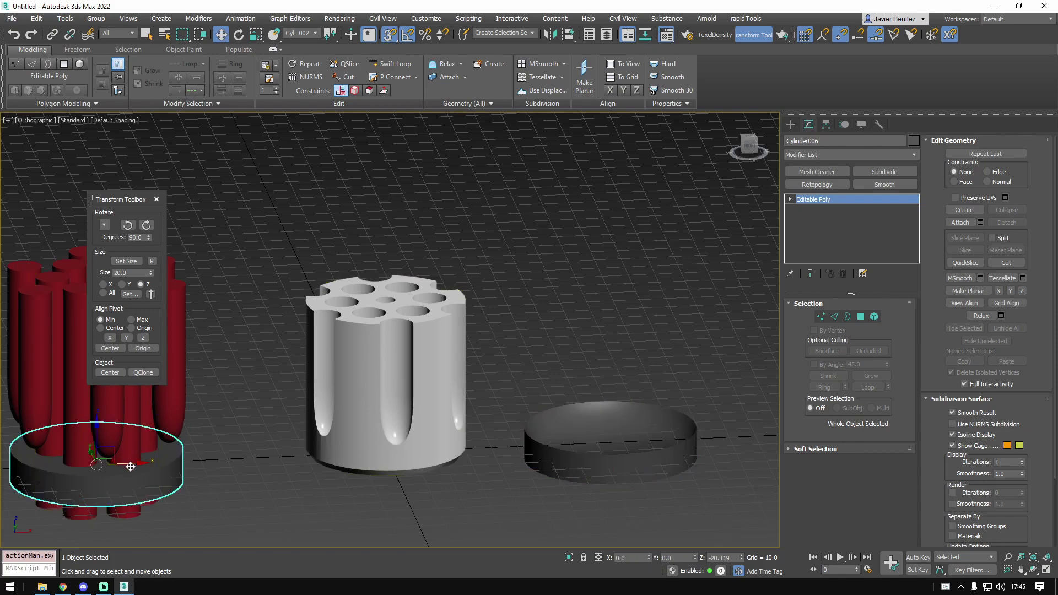
pyautogui.moveTo(130, 464); pyautogui.dragTo(419, 526)
pyautogui.press('s')
pyautogui.moveTo(388, 416); pyautogui.dragTo(397, 261)
pyautogui.keyDown('alt'); pyautogui.moveTo(432, 287); pyautogui.dragTo(434, 272, button='middle'); pyautogui.keyUp('alt')
pyautogui.scroll(6, 433, 272)
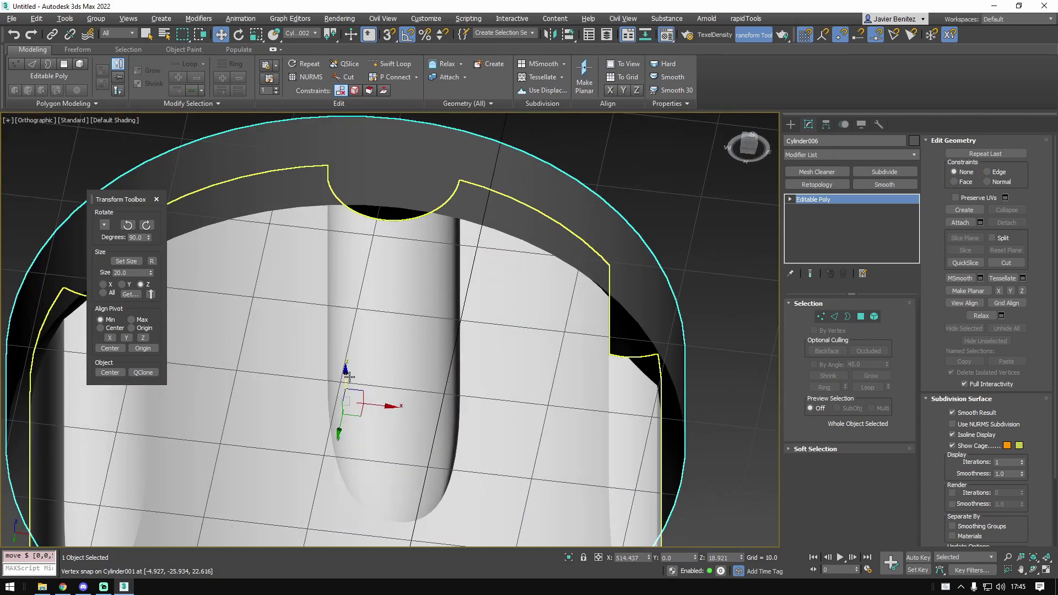
pyautogui.moveTo(350, 352); pyautogui.dragTo(352, 363)
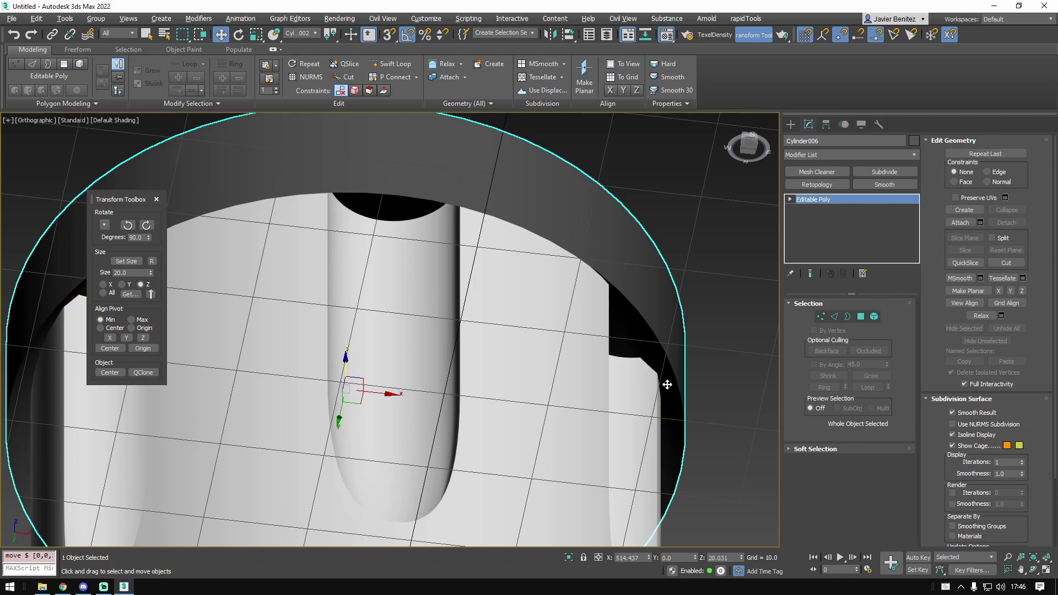
# - Subtract the flipped disc from the boolean body as an instance, and move the disc aside along X to about 980
pyautogui.press('g')
pyautogui.scroll(6, 666, 385)
pyautogui.click(603, 340)
pyautogui.scroll(-9, 399, 204)
pyautogui.keyDown('alt'); pyautogui.moveTo(601, 306); pyautogui.dragTo(611, 349, button='middle'); pyautogui.keyUp('alt')
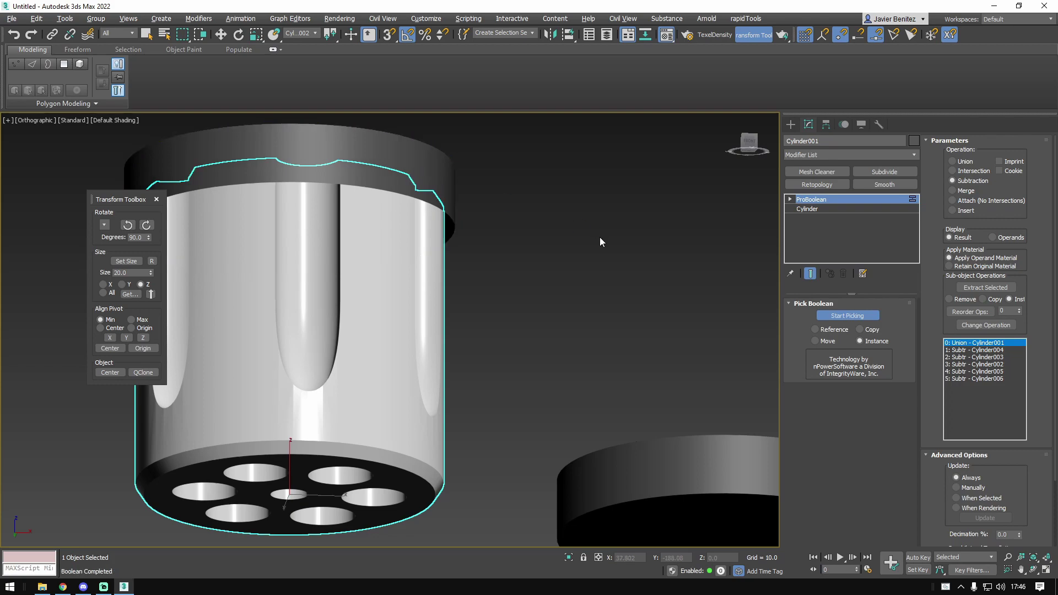
pyautogui.click(361, 204)
pyautogui.moveTo(326, 201); pyautogui.dragTo(823, 228)
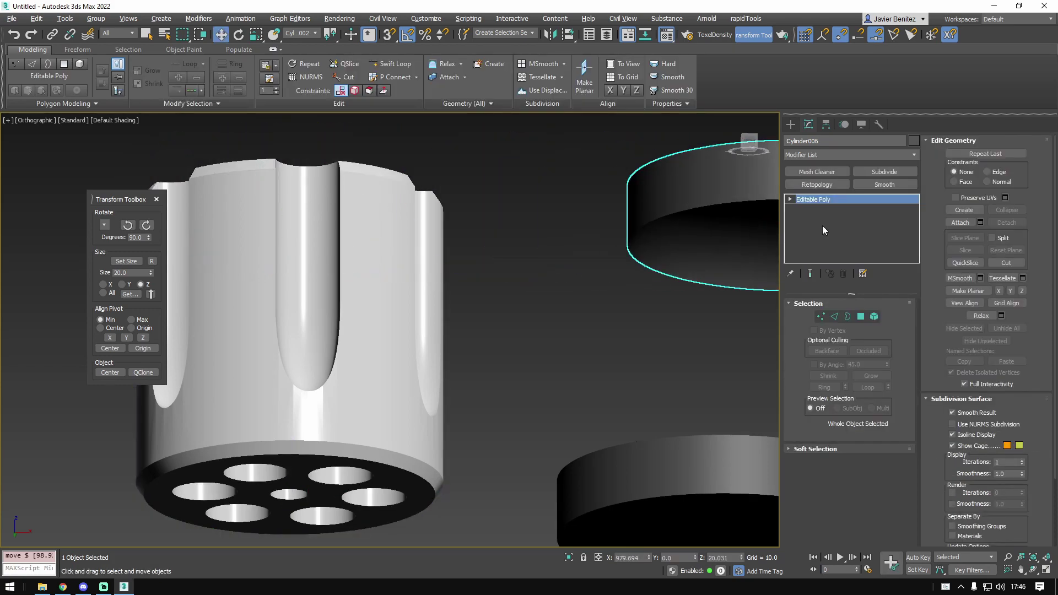
# - Select the flipped disc's lower outer edge loop and lower it slightly along Z to adjust the body's upper chamfer
pyautogui.keyDown('alt'); pyautogui.moveTo(430, 179); pyautogui.dragTo(453, 232, button='middle'); pyautogui.keyUp('alt')
pyautogui.scroll(-5, 452, 231)
pyautogui.scroll(4, 353, 245)
pyautogui.scroll(2, 671, 184)
pyautogui.moveTo(671, 184); pyautogui.dragTo(490, 273, button='middle')
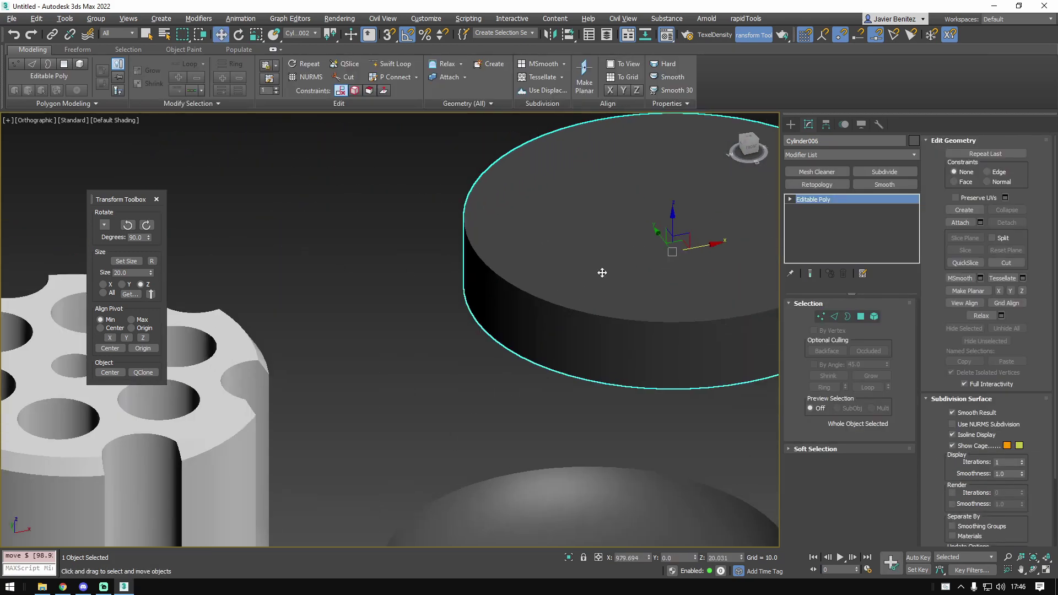
pyautogui.scroll(-4, 600, 271)
pyautogui.keyDown('alt'); pyautogui.moveTo(617, 292); pyautogui.dragTo(640, 237, button='middle'); pyautogui.keyUp('alt')
pyautogui.click(834, 316)
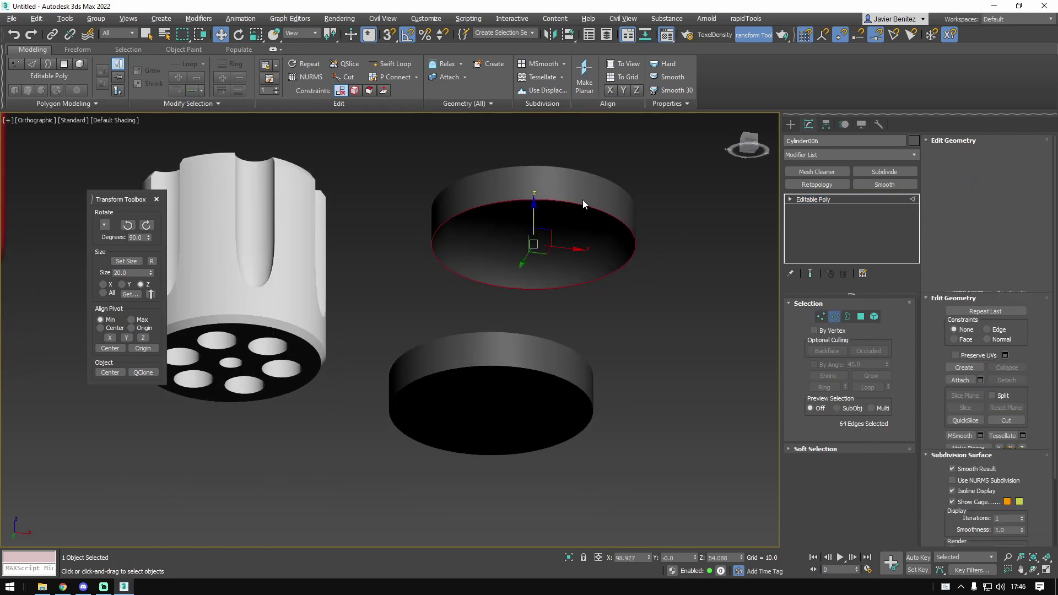
pyautogui.moveTo(533, 212); pyautogui.dragTo(537, 252)
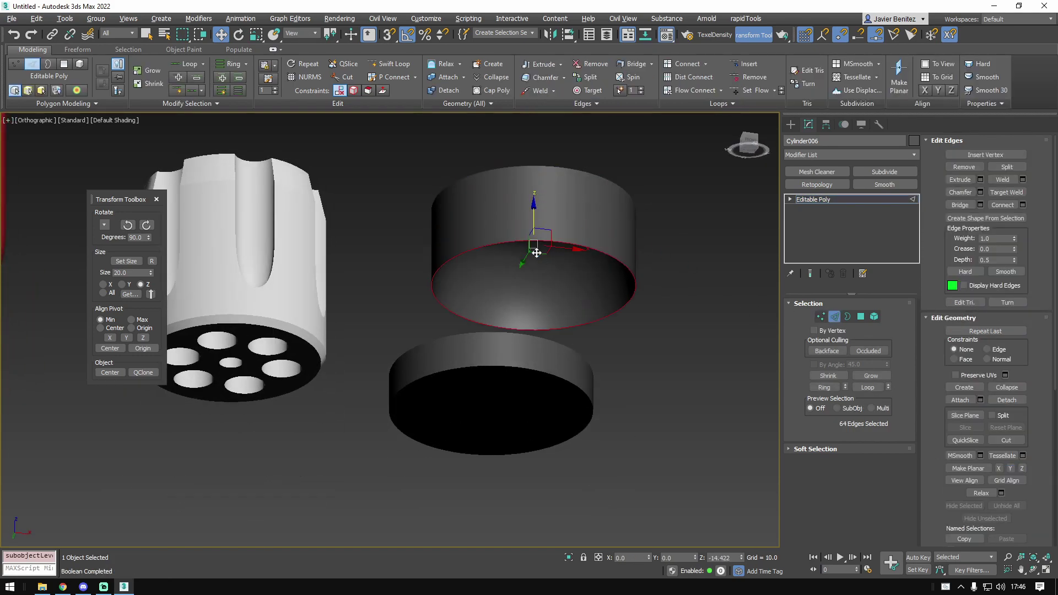
pyautogui.moveTo(367, 199); pyautogui.dragTo(604, 283, button='middle')
pyautogui.scroll(4, 424, 241)
pyautogui.moveTo(633, 255)
pyautogui.mouseDown()
pyautogui.moveTo(636, 224)
pyautogui.moveTo(639, 254)
pyautogui.mouseUp()
# - Select the inner edge loop of the flipped disc's recessed underside in edged-faces view and scale it down to about 89%
pyautogui.keyDown('alt'); pyautogui.moveTo(609, 336); pyautogui.dragTo(603, 297, button='middle'); pyautogui.keyUp('alt')
pyautogui.press('F4')
pyautogui.scroll(2, 475, 257)
pyautogui.doubleClick(478, 253)
pyautogui.scroll(-3, 554, 245)
pyautogui.press('r')
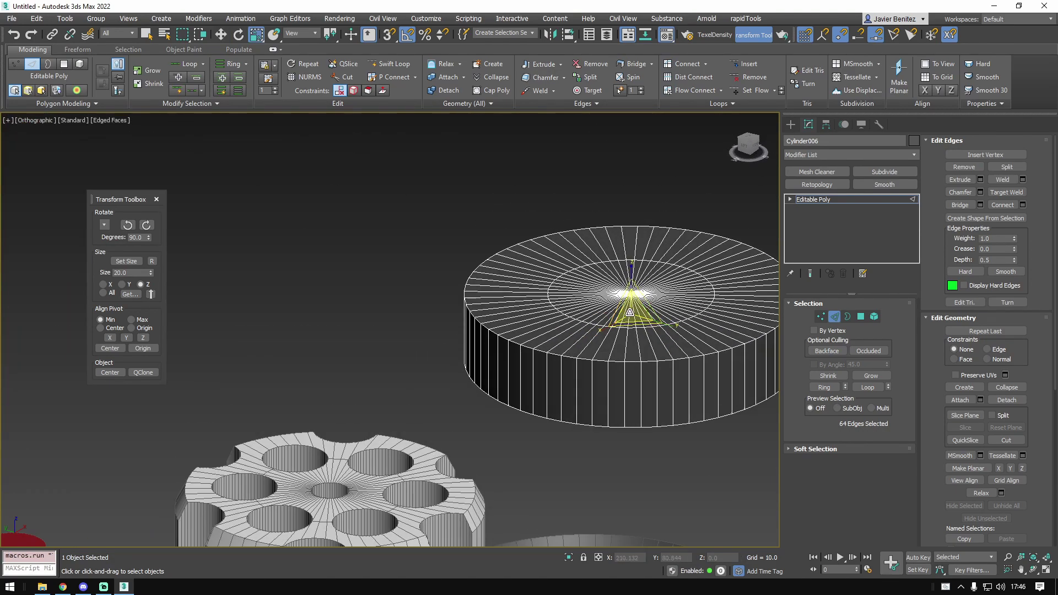
pyautogui.moveTo(631, 313); pyautogui.dragTo(631, 319)
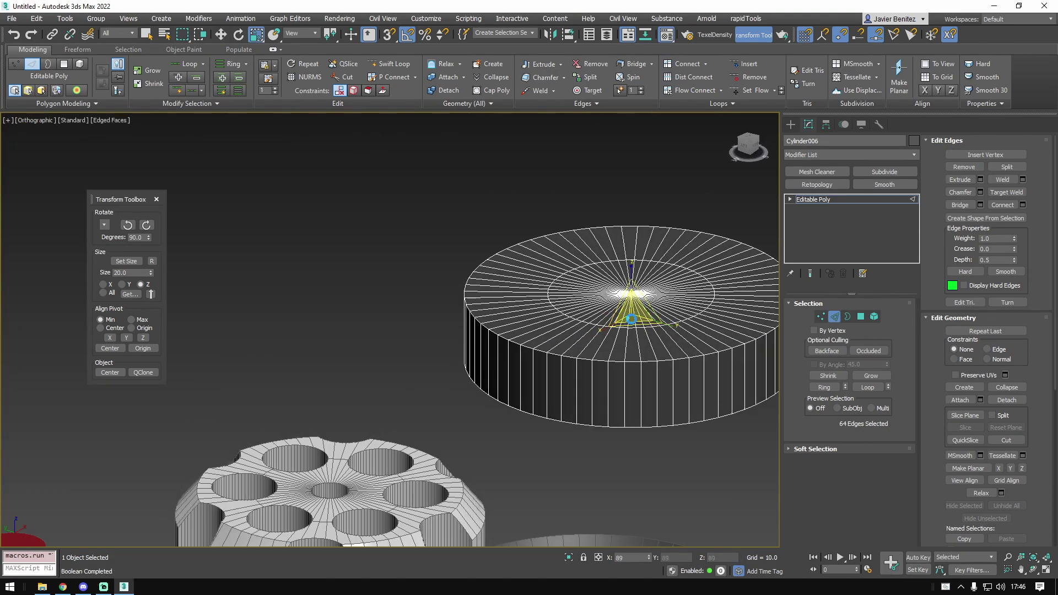
# - Examine the chamfer on the body's upper end in both shaded and edged-faces display
pyautogui.scroll(-2, 526, 392)
pyautogui.keyDown('alt'); pyautogui.moveTo(527, 392); pyautogui.dragTo(325, 403, button='middle'); pyautogui.keyUp('alt')
pyautogui.scroll(5, 326, 403)
pyautogui.keyDown('alt'); pyautogui.moveTo(425, 357); pyautogui.dragTo(499, 379, button='middle'); pyautogui.keyUp('alt')
pyautogui.scroll(1, 498, 379)
pyautogui.press('F4')
pyautogui.scroll(-3, 435, 325)
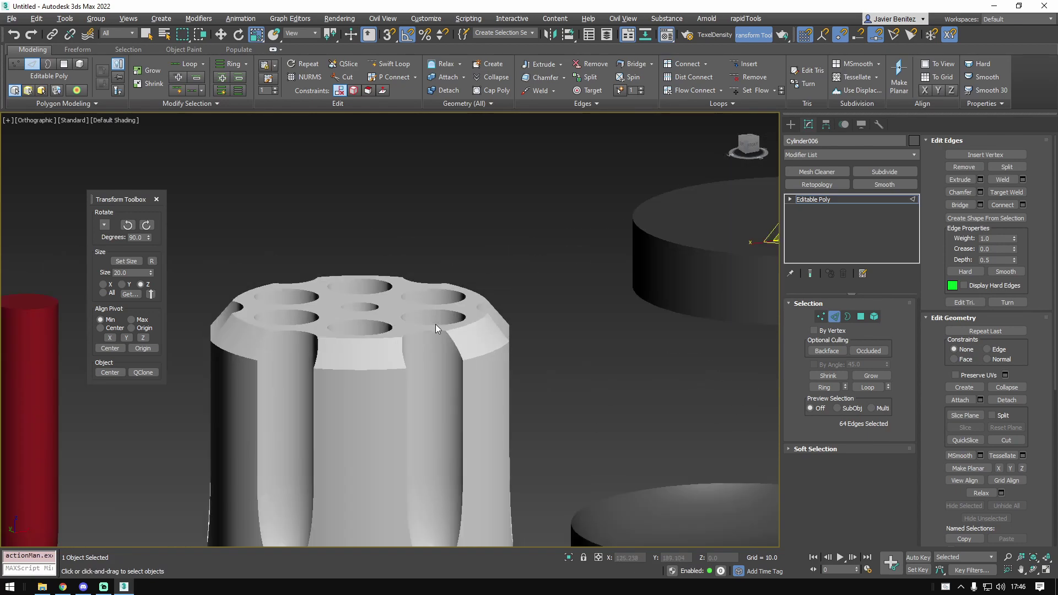
pyautogui.moveTo(435, 324)
pyautogui.keyDown('alt'); pyautogui.mouseDown(button='middle')
pyautogui.moveTo(427, 372)
pyautogui.moveTo(473, 422)
pyautogui.mouseUp(button='middle'); pyautogui.keyUp('alt')
pyautogui.press('F4')
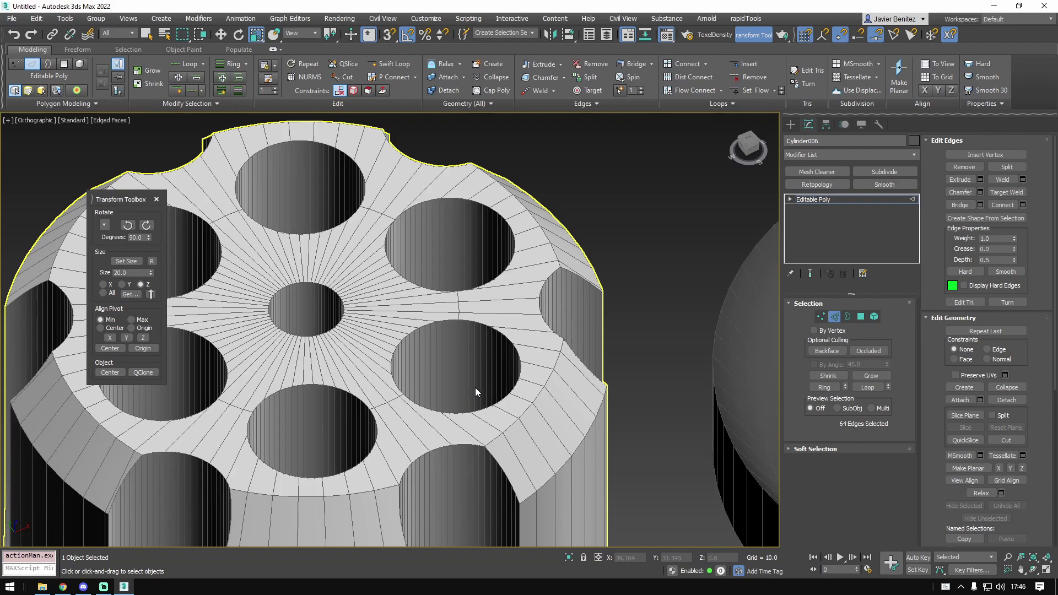
pyautogui.scroll(-5, 475, 388)
pyautogui.scroll(-4, 511, 250)
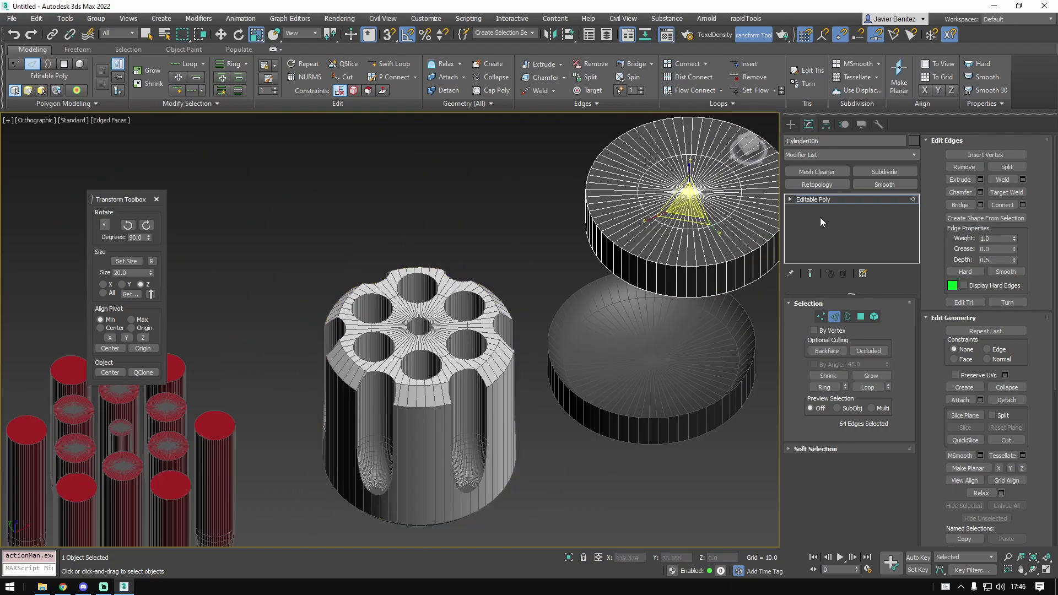
# - Select the flipped disc's lower outer edge loop, raise it along Z to reduce the body's upper chamfer, and return to object level
pyautogui.click(851, 204)
pyautogui.keyDown('alt'); pyautogui.moveTo(425, 385); pyautogui.dragTo(404, 321, button='middle'); pyautogui.keyUp('alt')
pyautogui.moveTo(405, 265); pyautogui.dragTo(478, 322, button='middle')
pyautogui.moveTo(666, 304); pyautogui.dragTo(544, 311, button='middle')
pyautogui.scroll(3, 545, 310)
pyautogui.press('F4')
pyautogui.press('F4')
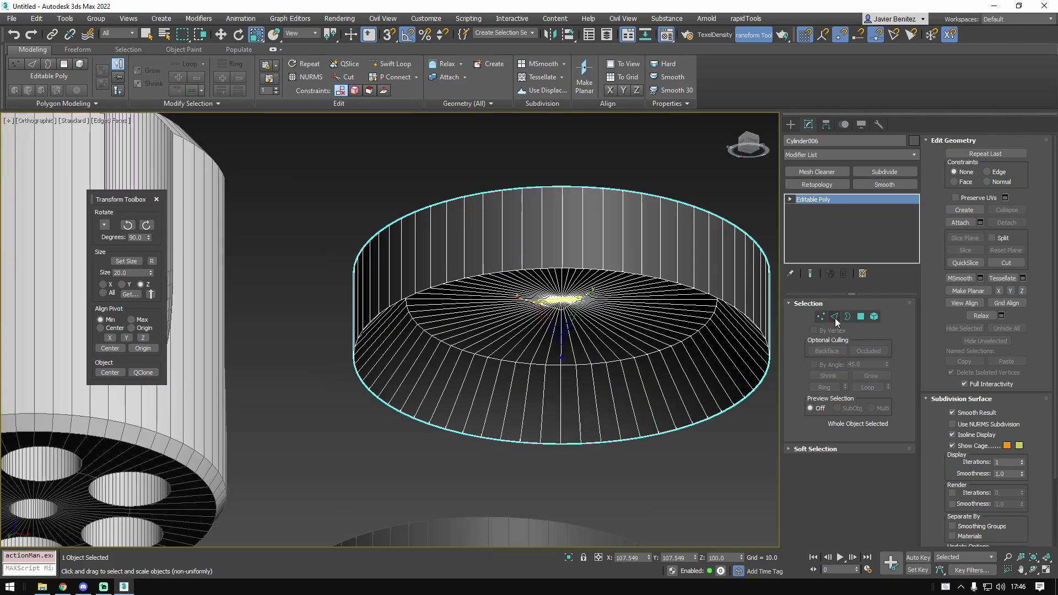
pyautogui.click(835, 317)
pyautogui.doubleClick(739, 311)
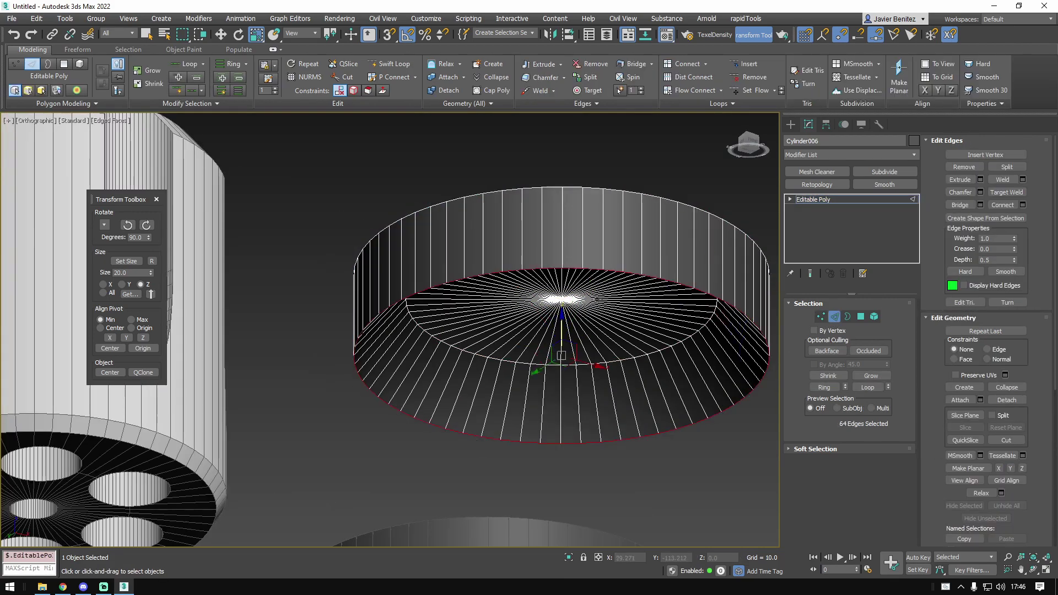
pyautogui.press('w')
pyautogui.moveTo(382, 308); pyautogui.dragTo(443, 374, button='middle')
pyautogui.moveTo(771, 430); pyautogui.dragTo(584, 343, button='middle')
pyautogui.keyDown('alt'); pyautogui.moveTo(584, 342); pyautogui.dragTo(606, 337, button='middle'); pyautogui.keyUp('alt')
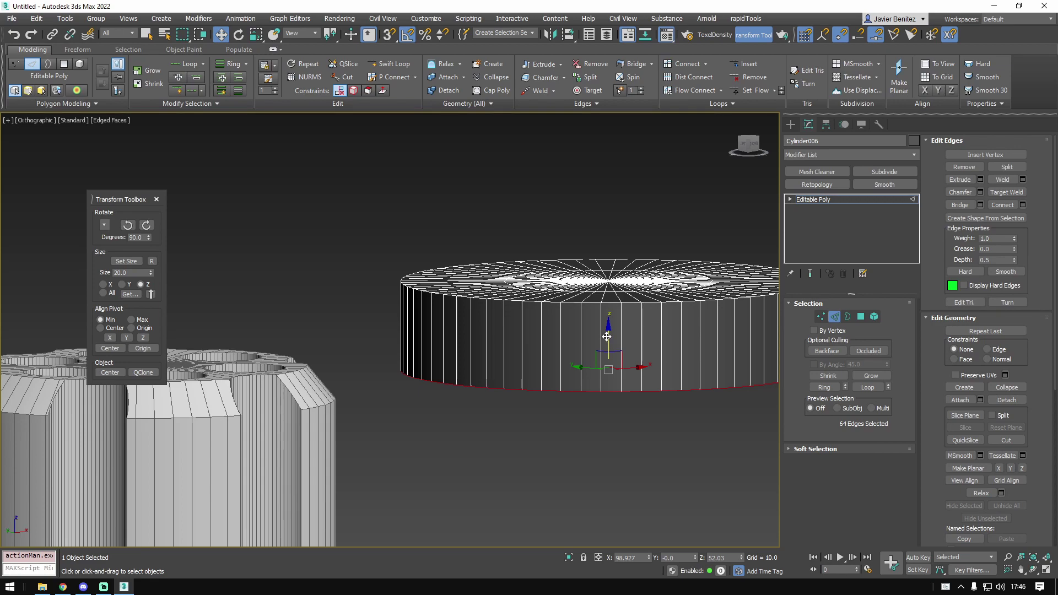
pyautogui.moveTo(606, 336); pyautogui.dragTo(612, 309)
pyautogui.press('r')
pyautogui.keyDown('alt'); pyautogui.moveTo(351, 376); pyautogui.dragTo(538, 401, button='middle'); pyautogui.keyUp('alt')
pyautogui.moveTo(538, 401); pyautogui.dragTo(581, 361, button='middle')
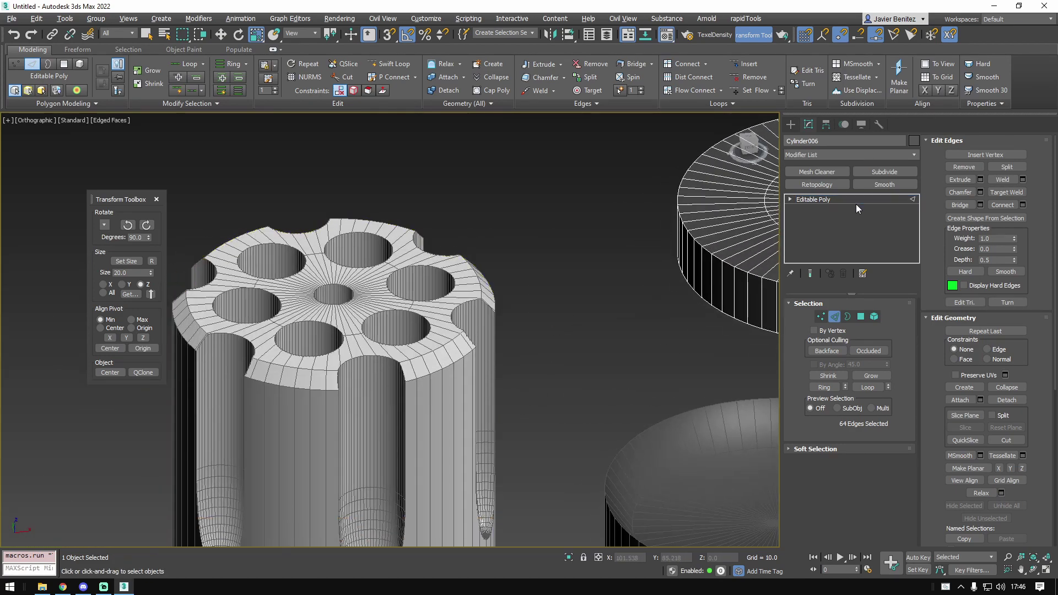
pyautogui.click(896, 200)
# - Save the scene as Booleans in the 3ds Max format
pyautogui.moveTo(512, 332); pyautogui.dragTo(554, 319, button='middle')
pyautogui.hotkey('ctrl', 's')
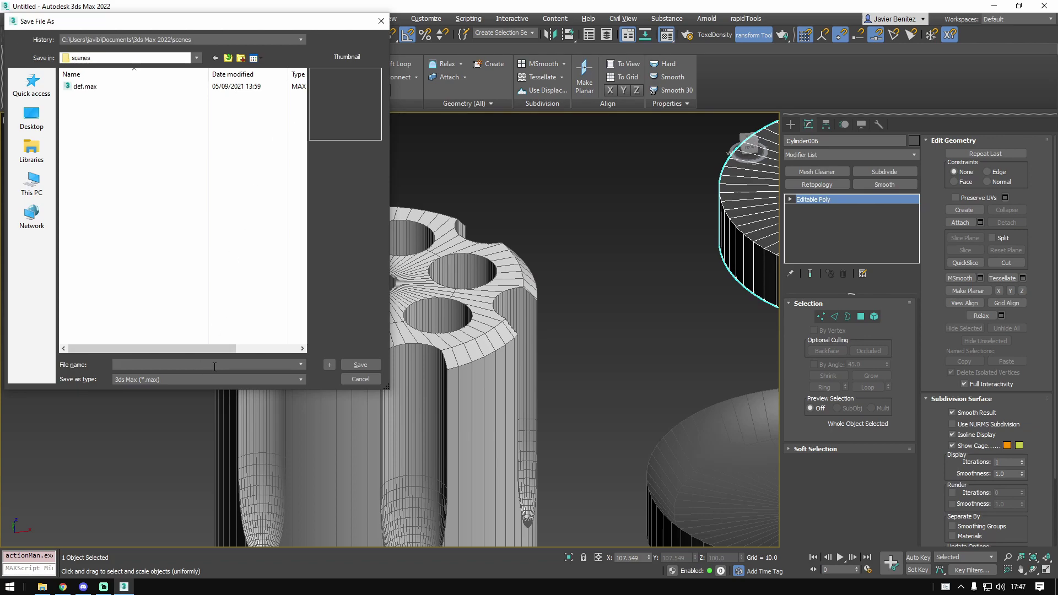
pyautogui.write('Booleans')
pyautogui.press('Return')
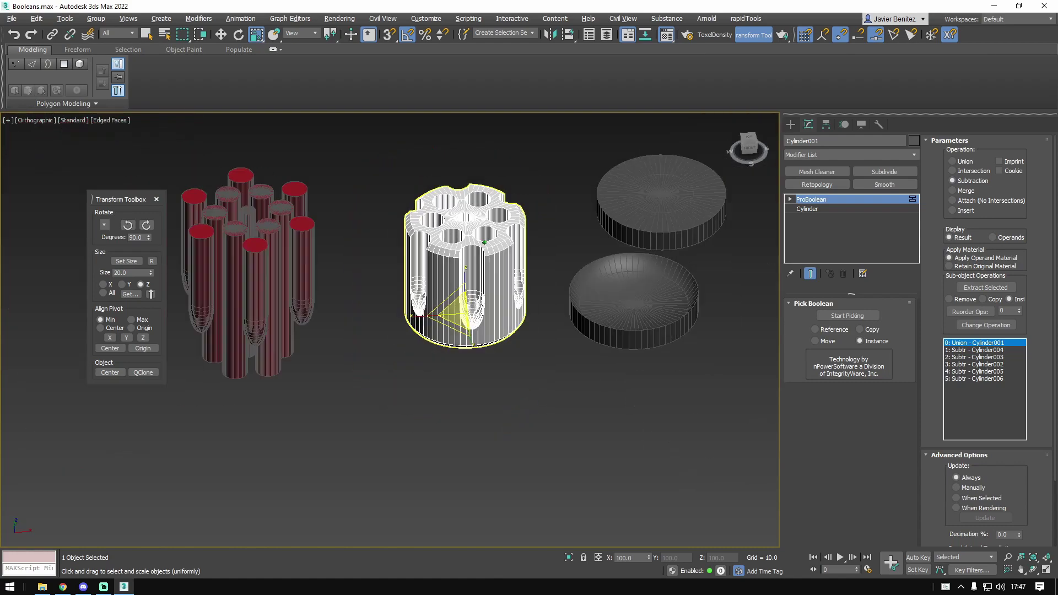
# - Select all six objects and place them in a new layer named BooleanCutters
pyautogui.scroll(2, 469, 306)
pyautogui.keyDown('alt'); pyautogui.moveTo(482, 305); pyautogui.dragTo(496, 275, button='middle'); pyautogui.keyUp('alt')
pyautogui.scroll(-5, 524, 330)
pyautogui.moveTo(553, 378); pyautogui.dragTo(474, 413, button='middle')
pyautogui.scroll(2, 441, 368)
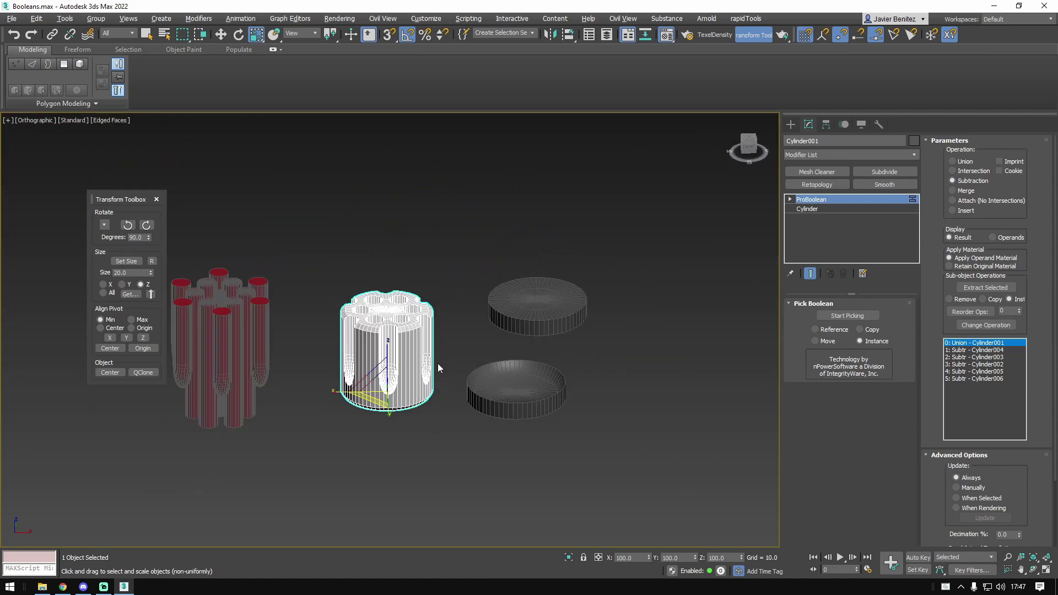
pyautogui.moveTo(45, 518); pyautogui.dragTo(44, 520)
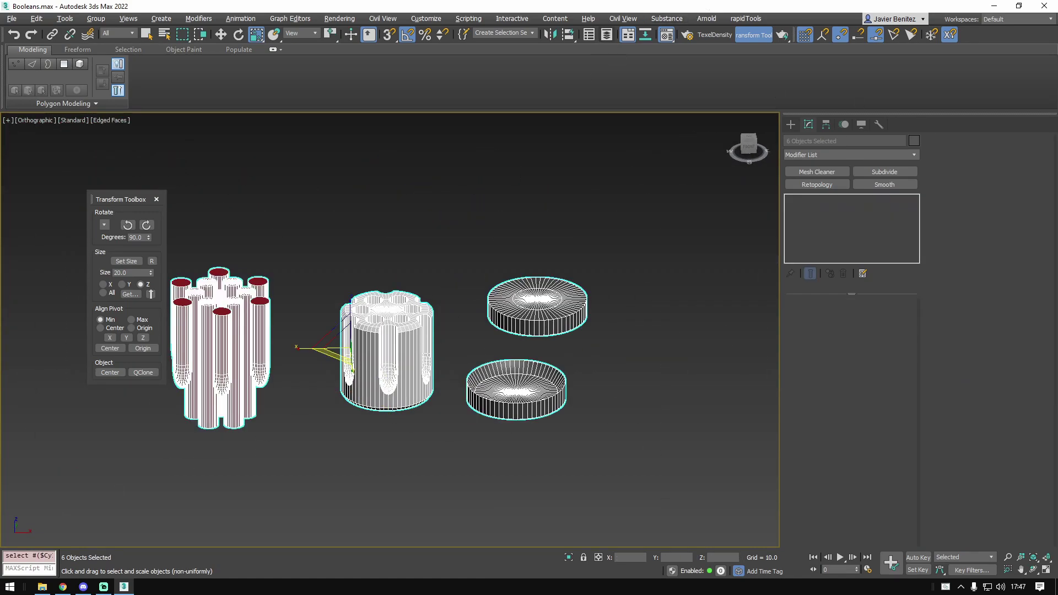
pyautogui.click(606, 34)
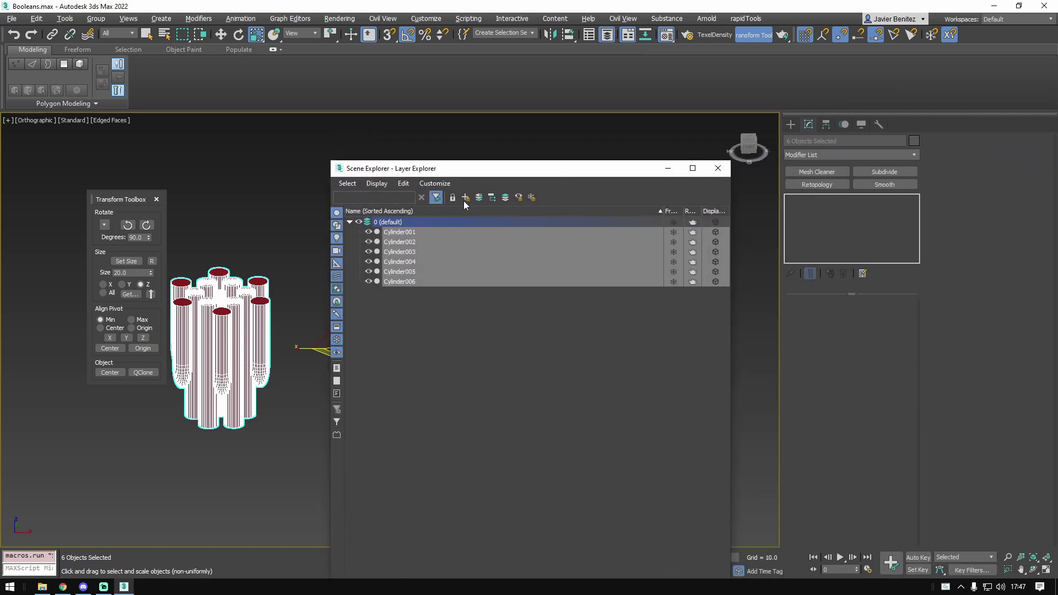
pyautogui.moveTo(501, 174); pyautogui.dragTo(567, 170)
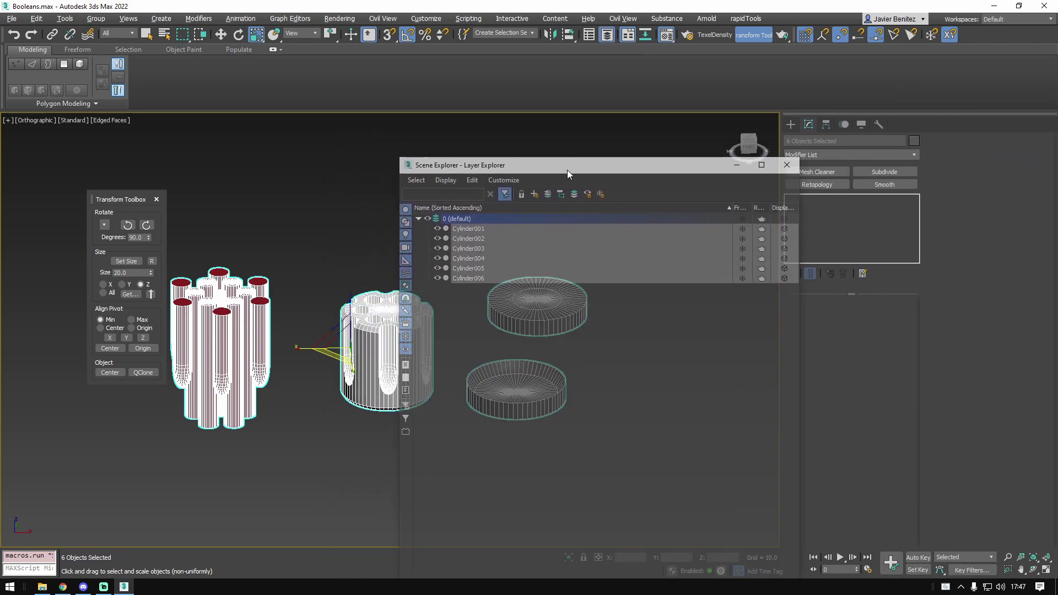
pyautogui.click(534, 194)
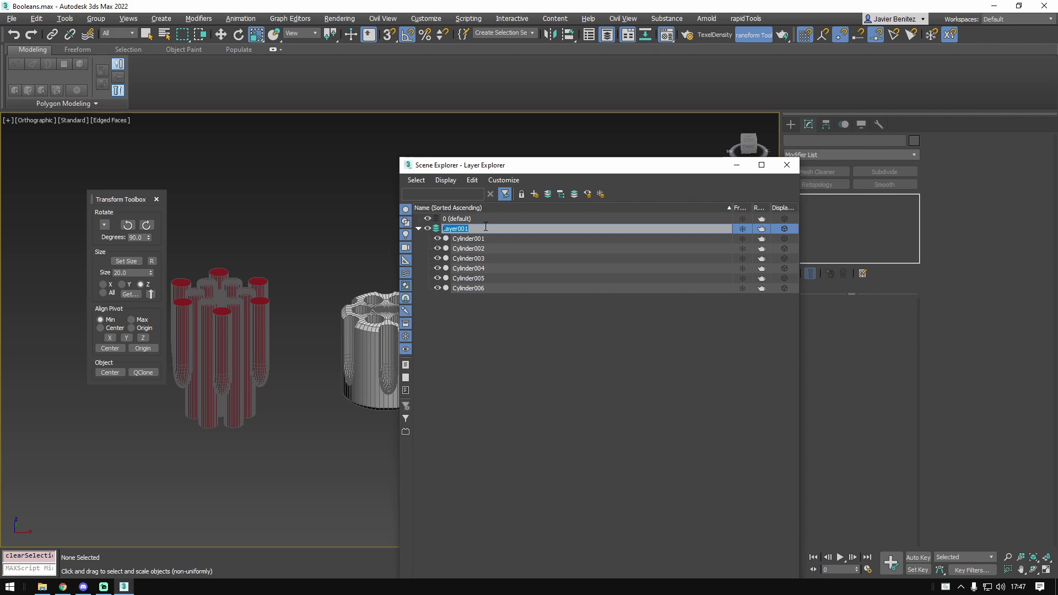
pyautogui.write('BooleanCutters')
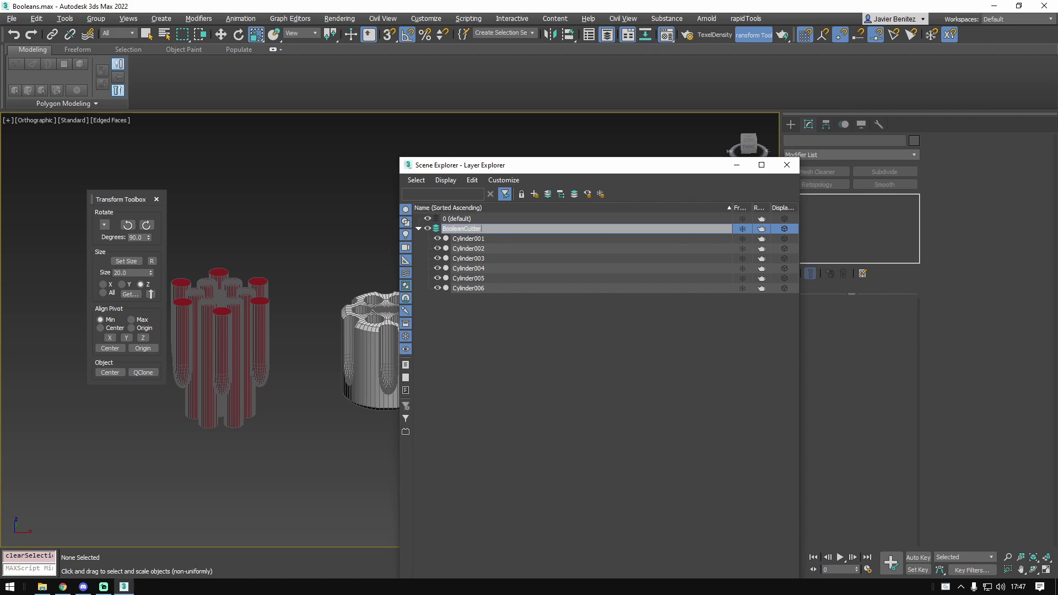
pyautogui.press('Return')
# - Make layer 0 (default) active and duplicate the boolean body
pyautogui.click(436, 218)
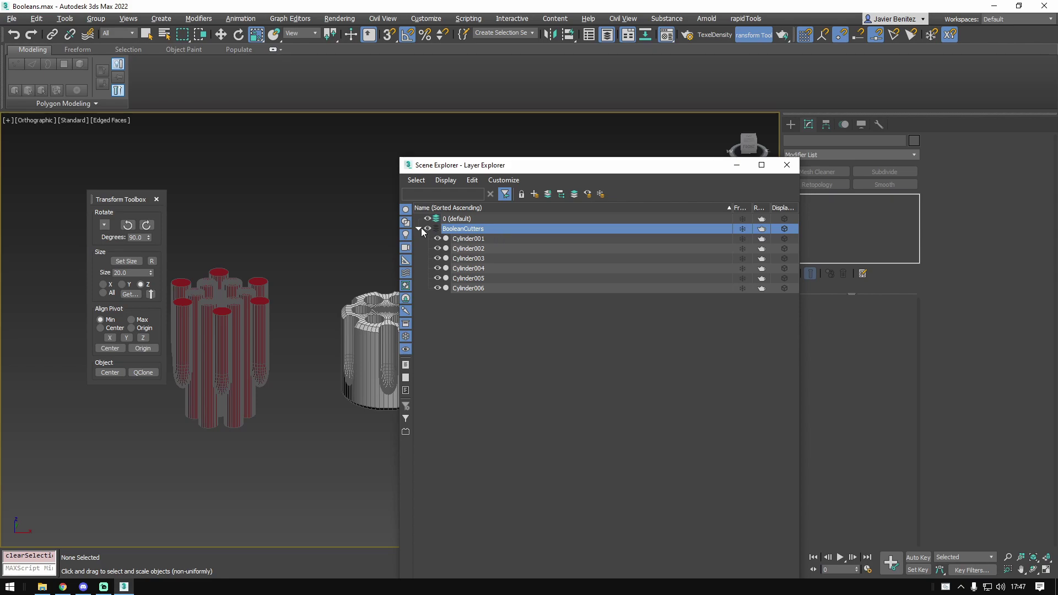
pyautogui.click(419, 228)
pyautogui.click(347, 312)
pyautogui.moveTo(355, 310); pyautogui.dragTo(300, 310, button='middle')
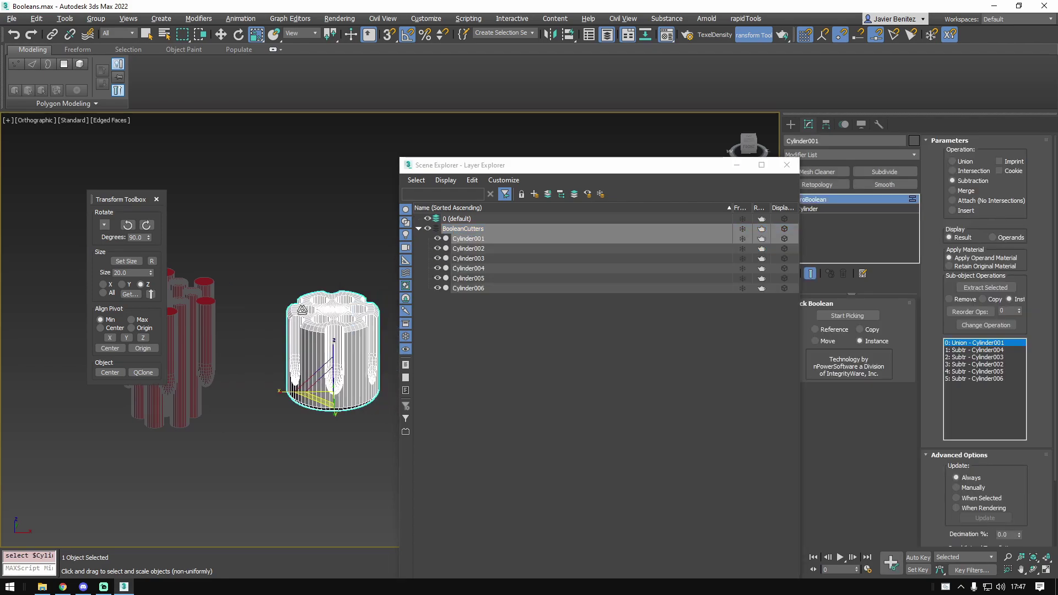
pyautogui.hotkey('ctrl', 'v')
pyautogui.click(504, 337)
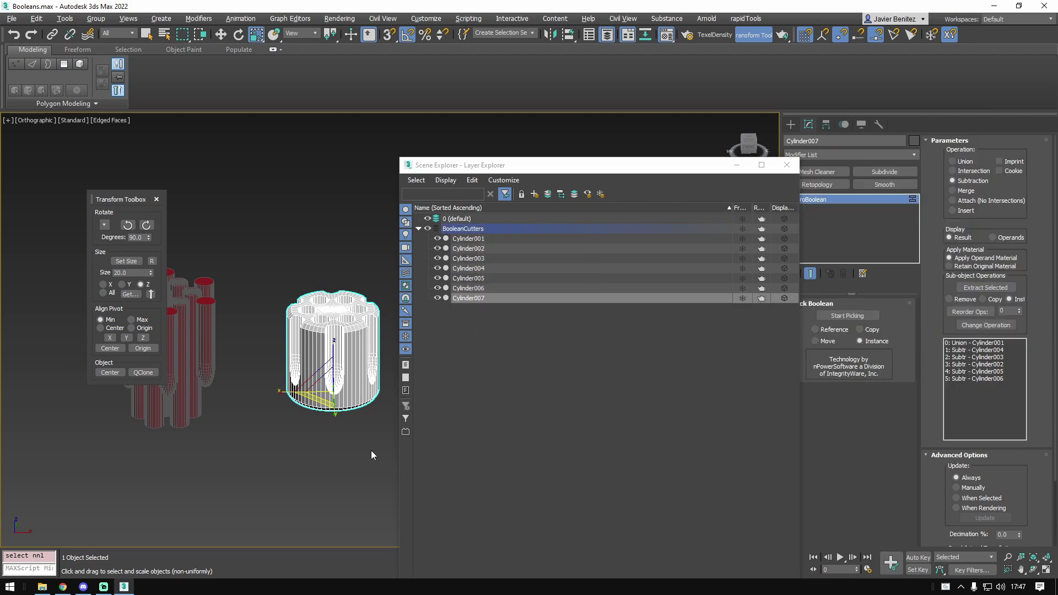
# - Transfer the duplicated body to layer 0 (default), hide the BooleanCutters layer, and close the Layer Explorer
pyautogui.moveTo(470, 297); pyautogui.dragTo(460, 218)
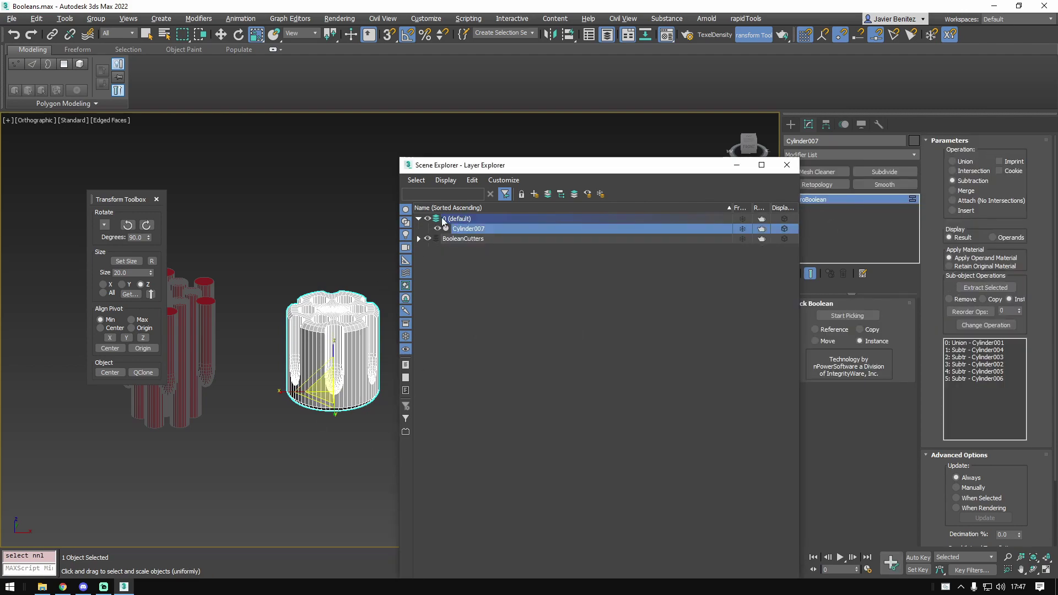
pyautogui.click(428, 239)
pyautogui.click(787, 165)
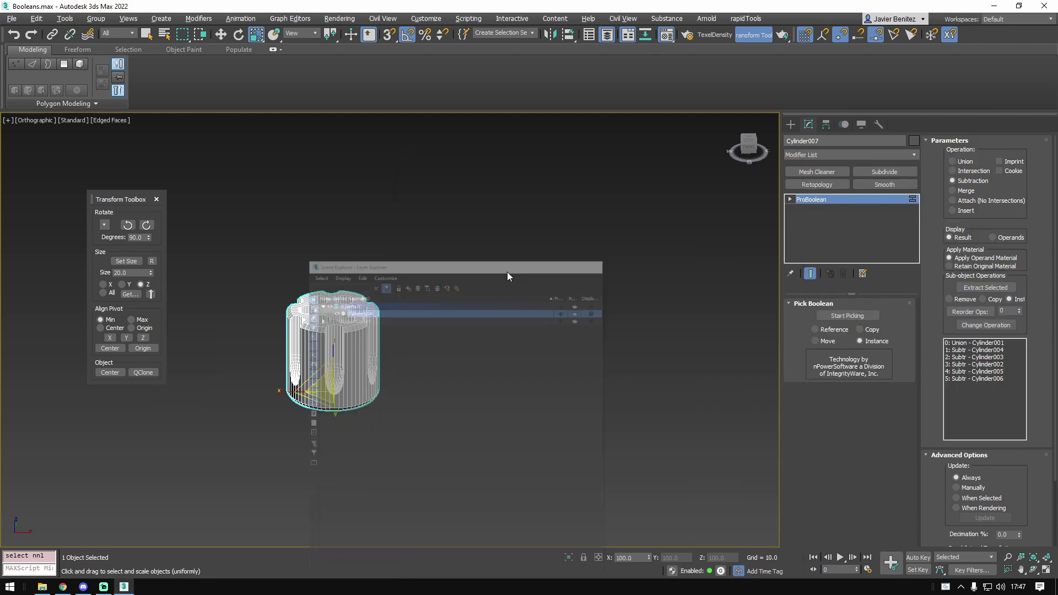
# - Inspect the duplicated body from the side and top, and check its layer assignment in the Layer Explorer
pyautogui.press('z')
pyautogui.press('r')
pyautogui.press('r')
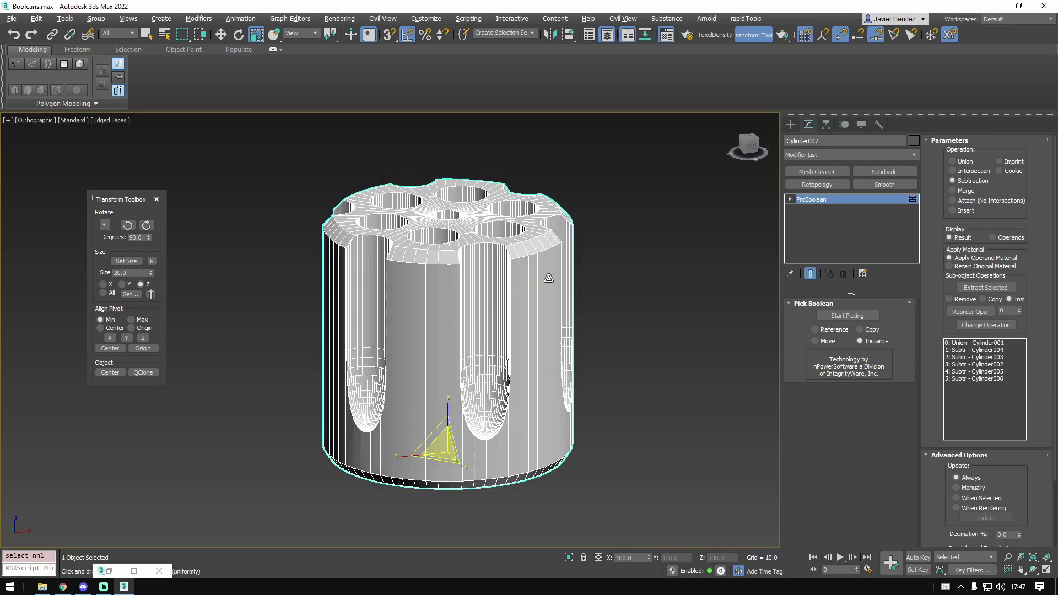
pyautogui.keyDown('alt'); pyautogui.moveTo(534, 324); pyautogui.dragTo(515, 401, button='middle'); pyautogui.keyUp('alt')
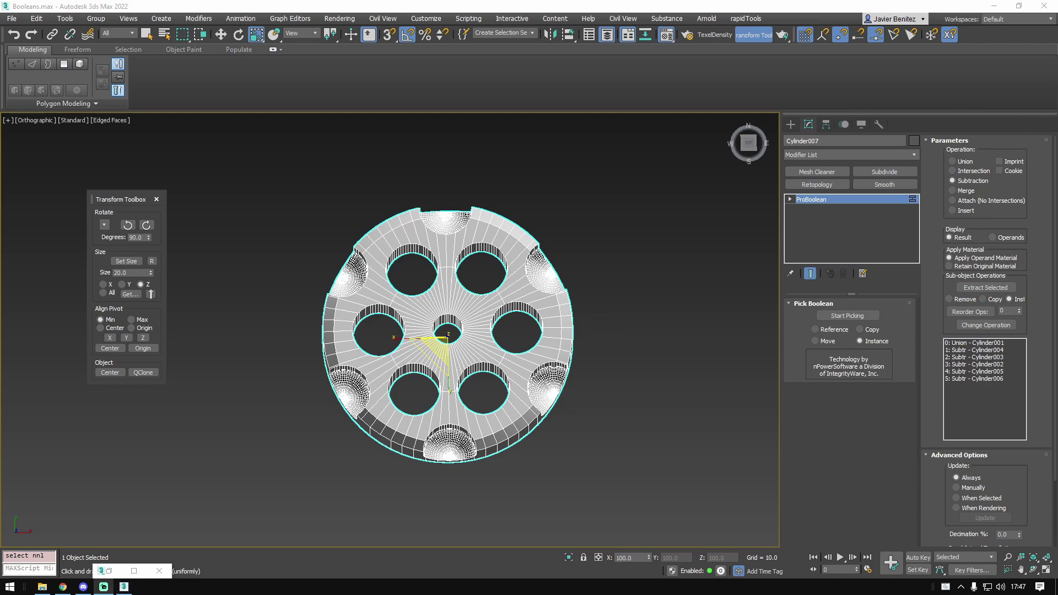
pyautogui.keyDown('alt'); pyautogui.moveTo(469, 272); pyautogui.dragTo(523, 279, button='middle'); pyautogui.keyUp('alt')
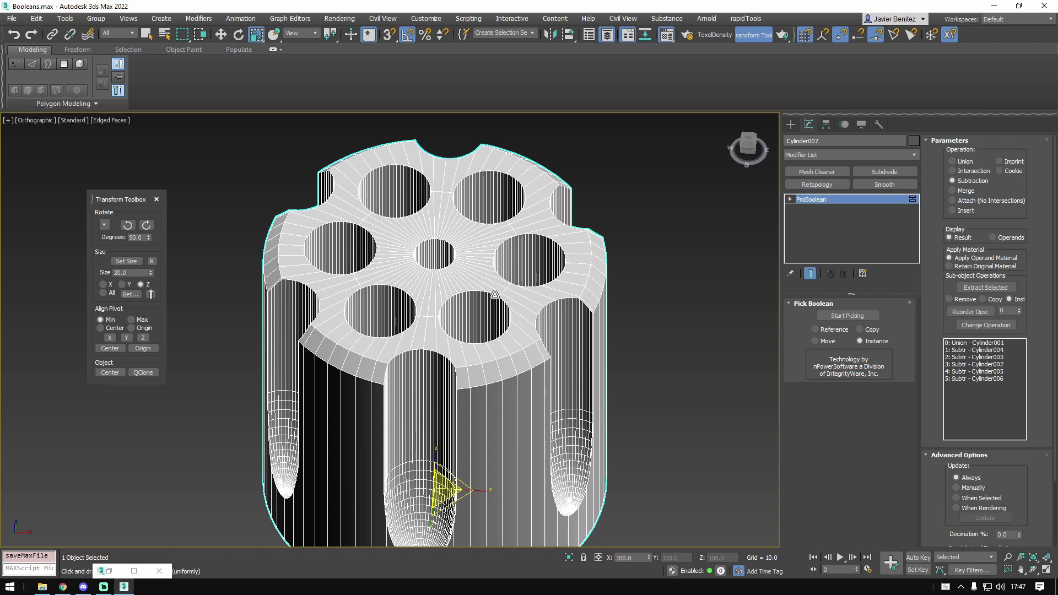
pyautogui.keyDown('alt'); pyautogui.moveTo(494, 295); pyautogui.dragTo(545, 292, button='middle'); pyautogui.keyUp('alt')
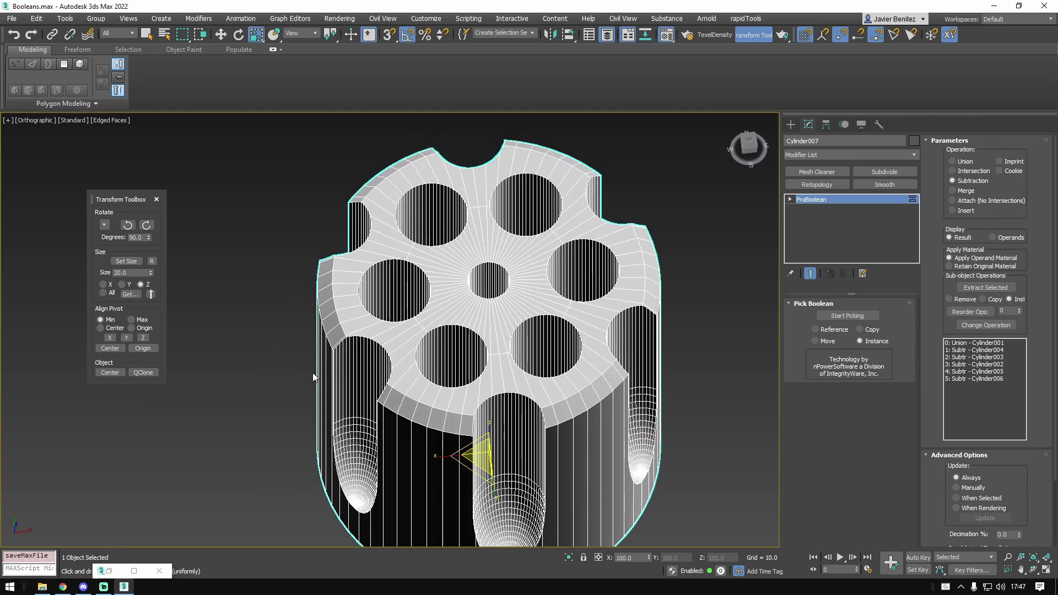
pyautogui.click(109, 571)
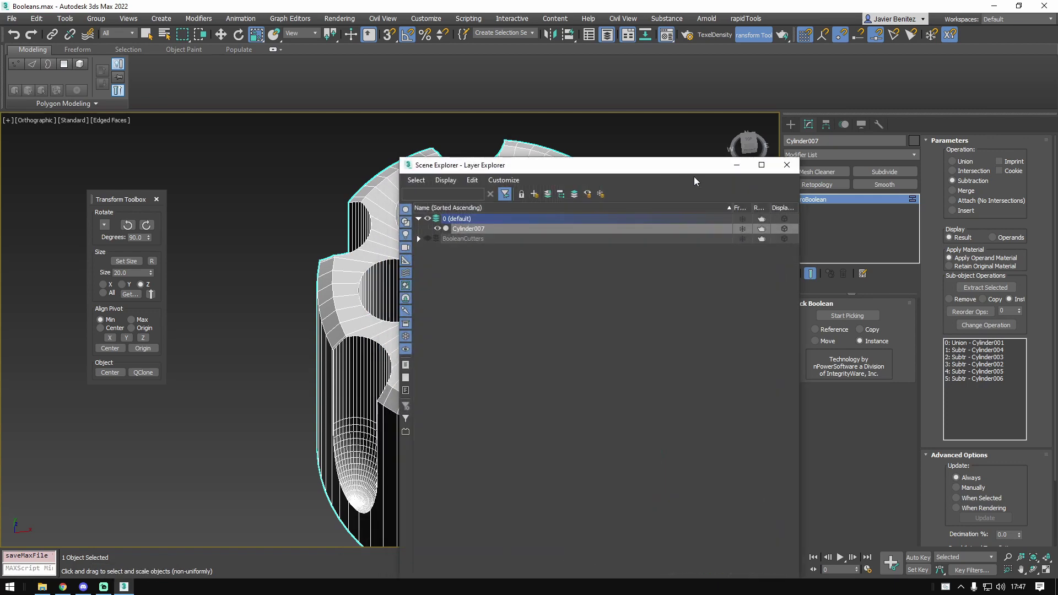
pyautogui.click(787, 164)
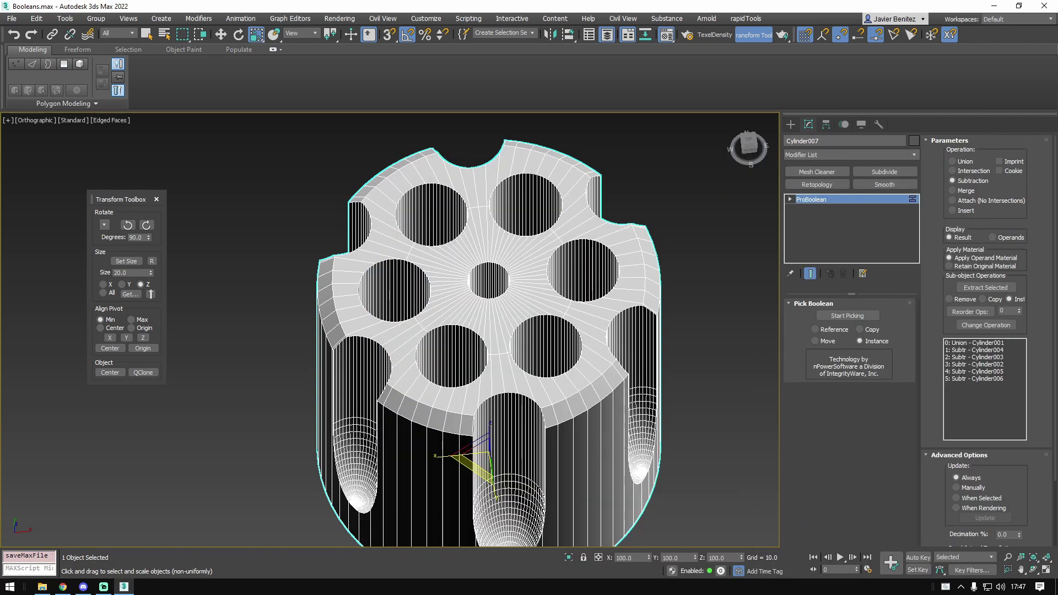
pyautogui.keyDown('alt'); pyautogui.moveTo(542, 292); pyautogui.dragTo(562, 290, button='middle'); pyautogui.keyUp('alt')
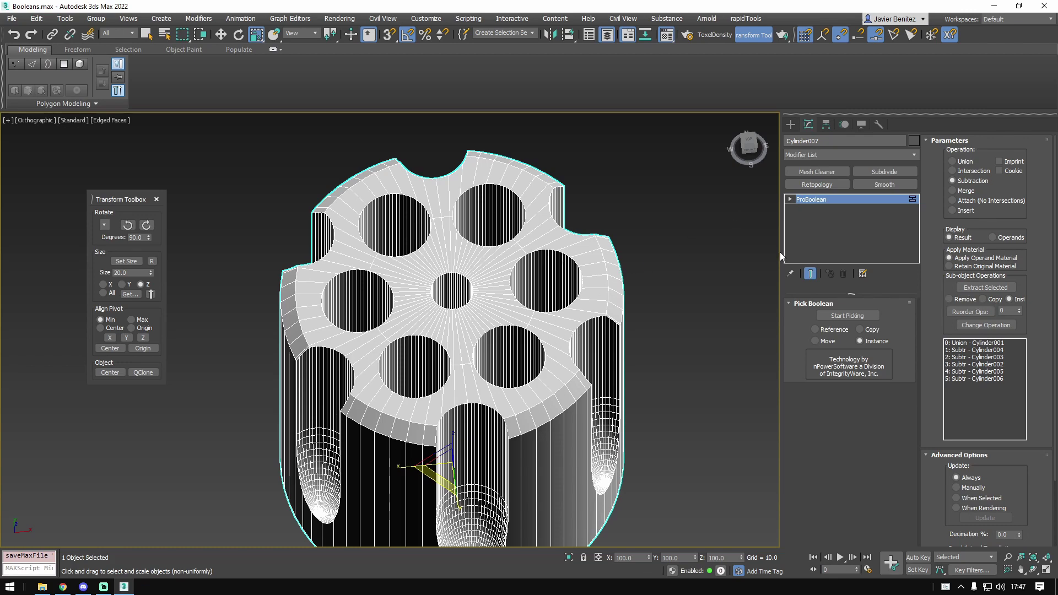
# - Add a Mesh Cleaner modifier to the duplicated body and run its problem detection
pyautogui.scroll(4, 548, 292)
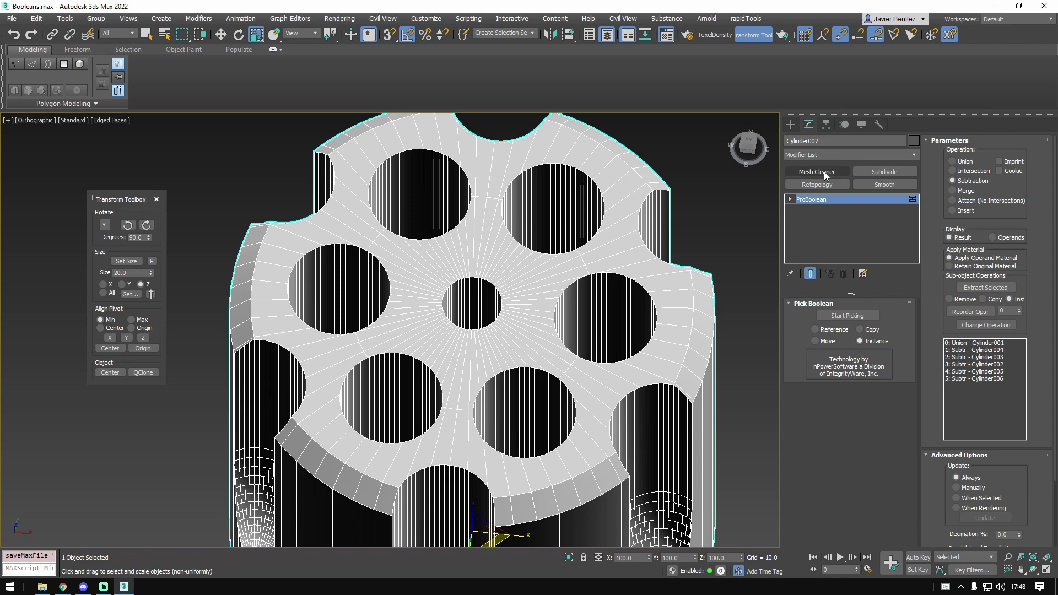
pyautogui.click(824, 171)
pyautogui.click(833, 316)
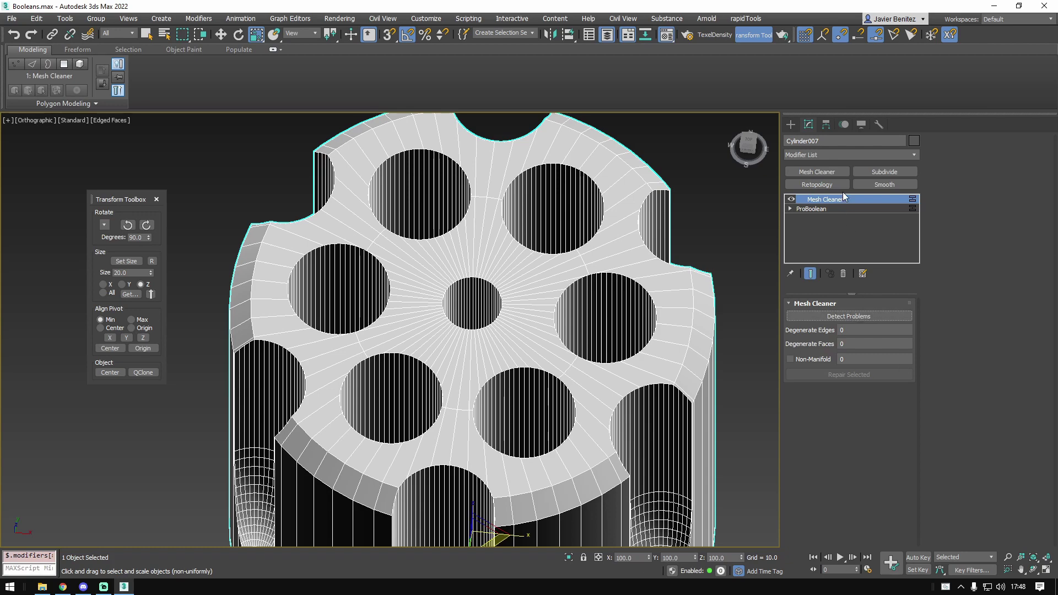
# - Try a Turn to Poly modifier above Mesh Cleaner with Keep Polygons Convex enabled
pyautogui.click(836, 156)
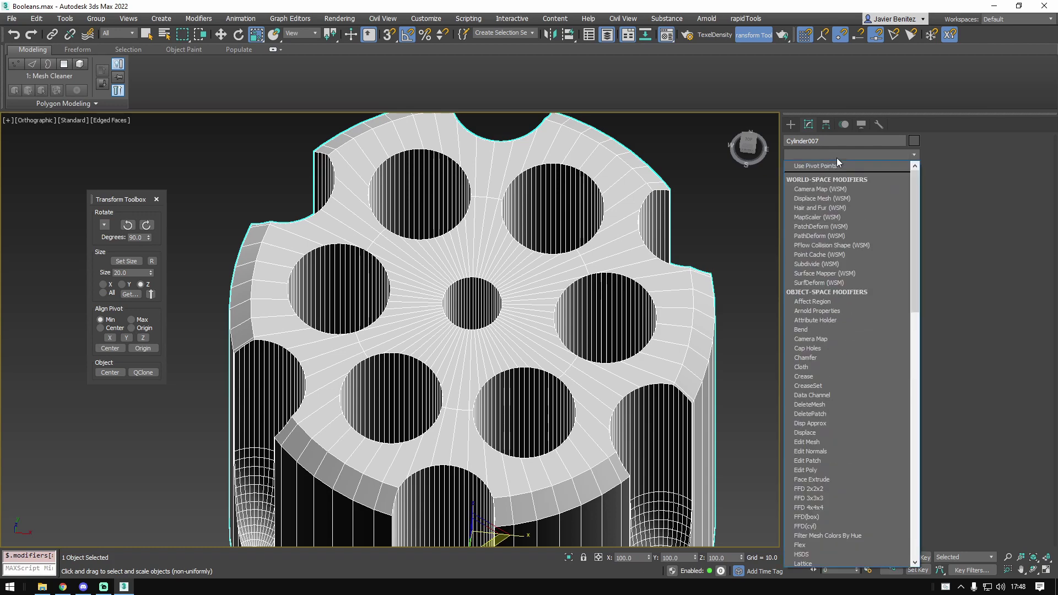
pyautogui.write('tu')
pyautogui.press('Down')
pyautogui.press('Down')
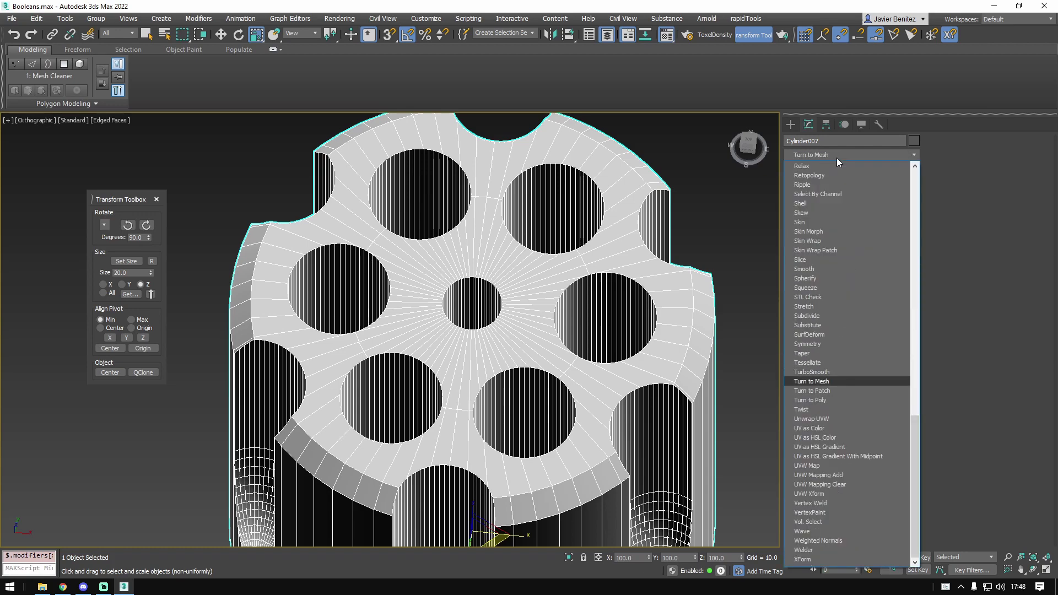
pyautogui.press('Return')
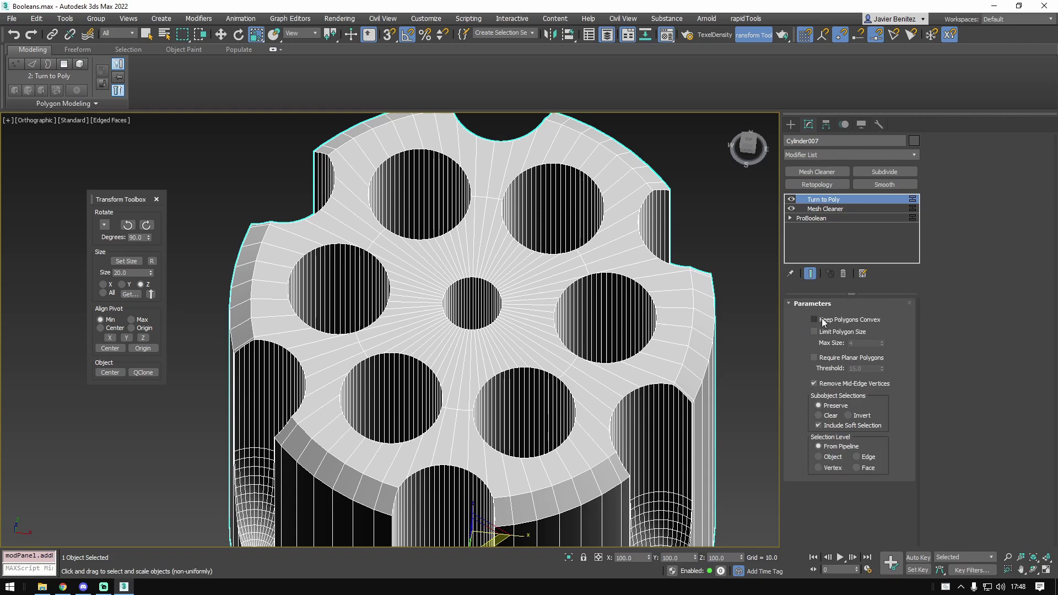
pyautogui.click(813, 322)
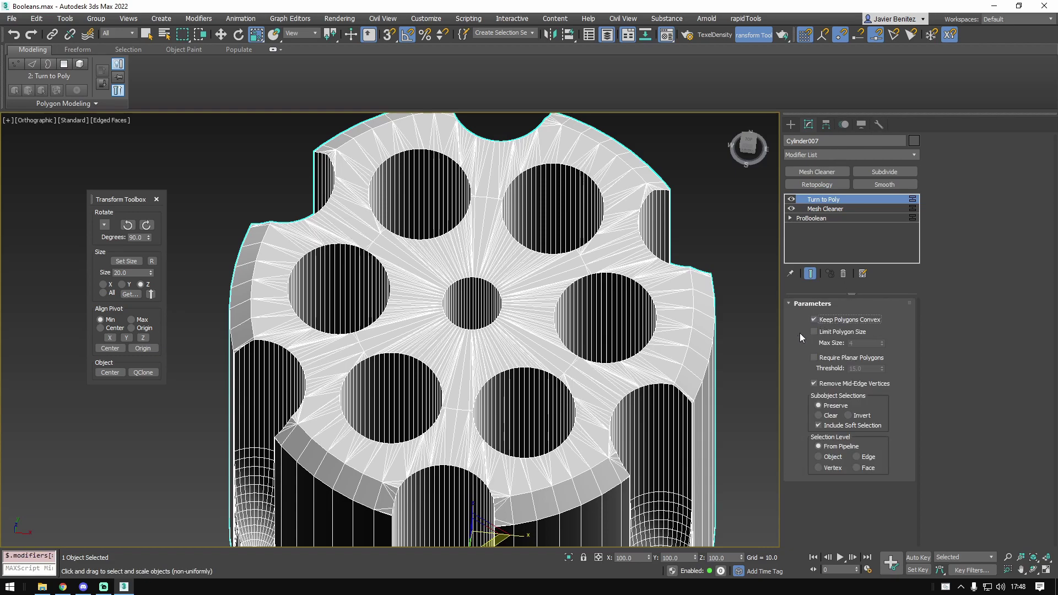
# - Examine the topology around the holes and notches up close, with and without edged faces
pyautogui.moveTo(452, 308)
pyautogui.keyDown('alt'); pyautogui.mouseDown(button='middle')
pyautogui.moveTo(593, 298)
pyautogui.moveTo(616, 333)
pyautogui.moveTo(716, 332)
pyautogui.moveTo(605, 350)
pyautogui.moveTo(662, 349)
pyautogui.moveTo(573, 323)
pyautogui.mouseUp(button='middle'); pyautogui.keyUp('alt')
pyautogui.press('F4')
pyautogui.scroll(-3, 619, 325)
pyautogui.scroll(5, 569, 319)
pyautogui.press('F4')
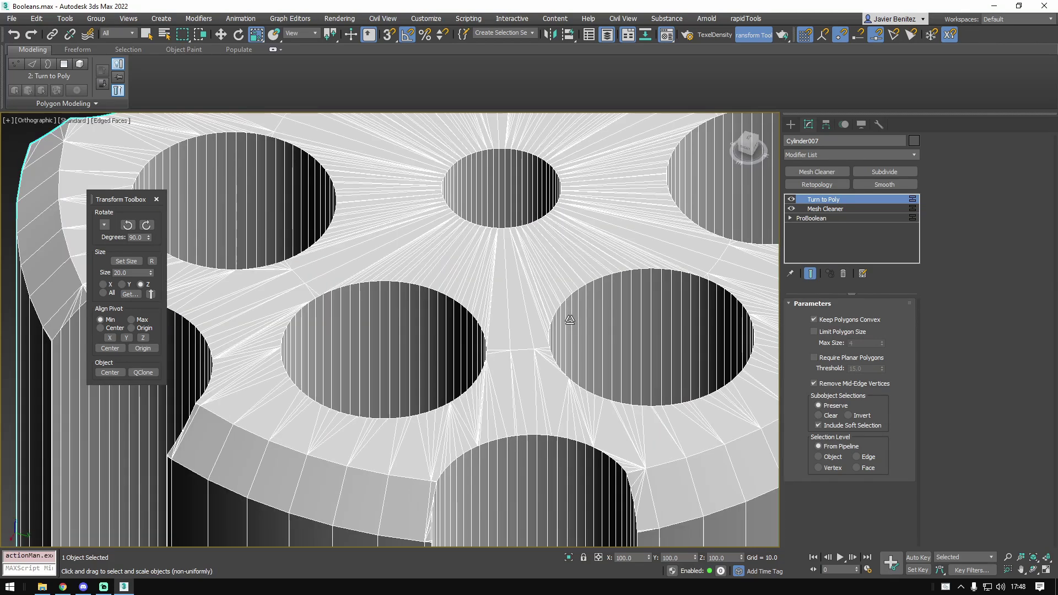
pyautogui.scroll(-4, 570, 319)
pyautogui.keyDown('alt'); pyautogui.moveTo(626, 263); pyautogui.dragTo(485, 297, button='middle'); pyautogui.keyUp('alt')
pyautogui.keyDown('alt'); pyautogui.moveTo(485, 297); pyautogui.dragTo(500, 307, button='middle'); pyautogui.keyUp('alt')
pyautogui.scroll(3, 500, 307)
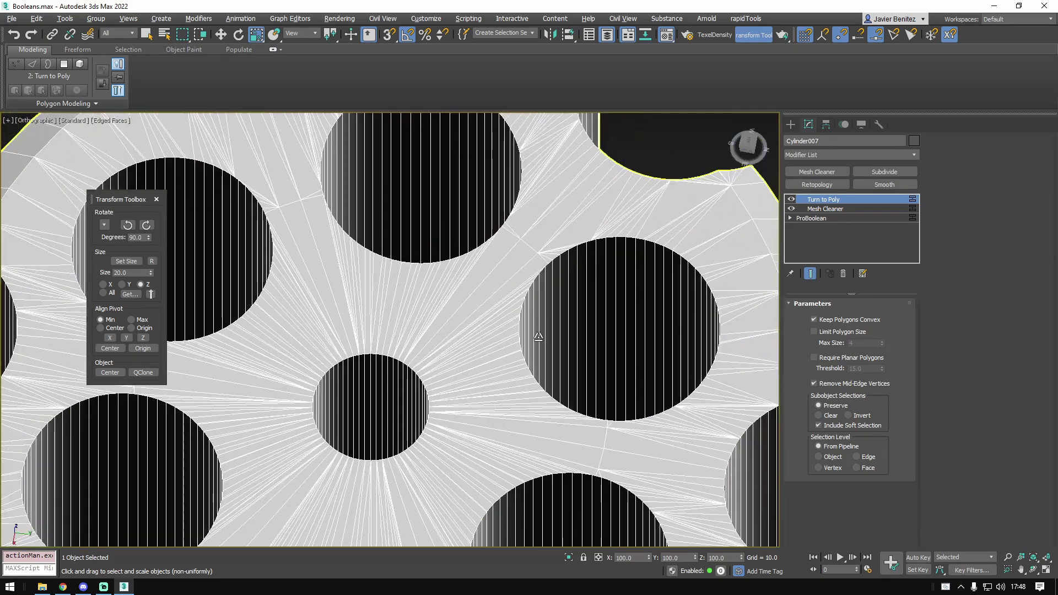
pyautogui.scroll(-5, 539, 337)
pyautogui.keyDown('alt'); pyautogui.moveTo(539, 337); pyautogui.dragTo(556, 320, button='middle'); pyautogui.keyUp('alt')
# - Delete the Turn to Poly modifier from the body's modifier stack
pyautogui.rightClick(839, 199)
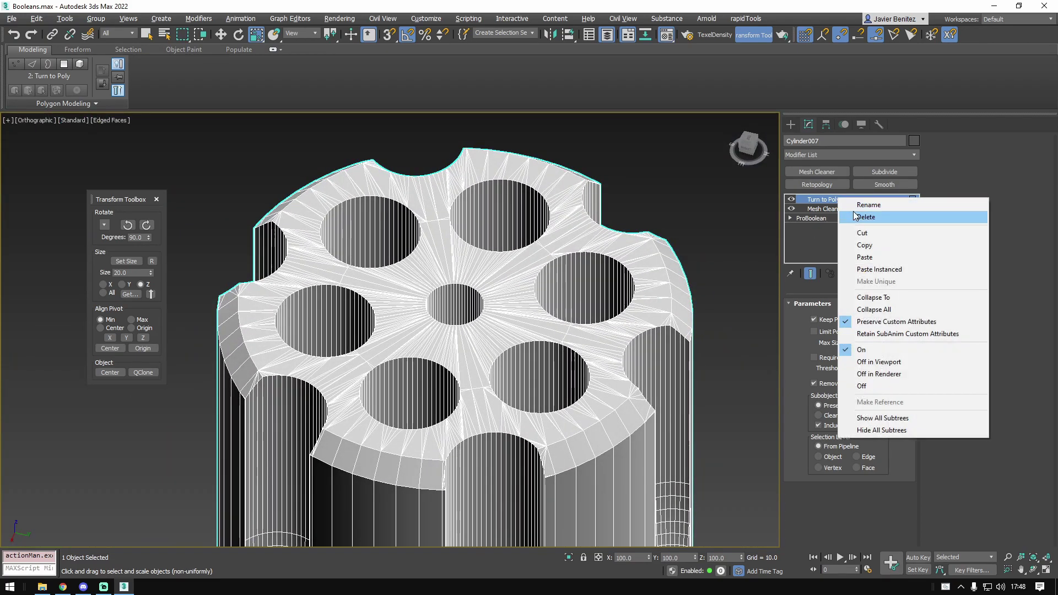
pyautogui.click(856, 216)
pyautogui.scroll(4, 496, 295)
pyautogui.scroll(-2, 511, 307)
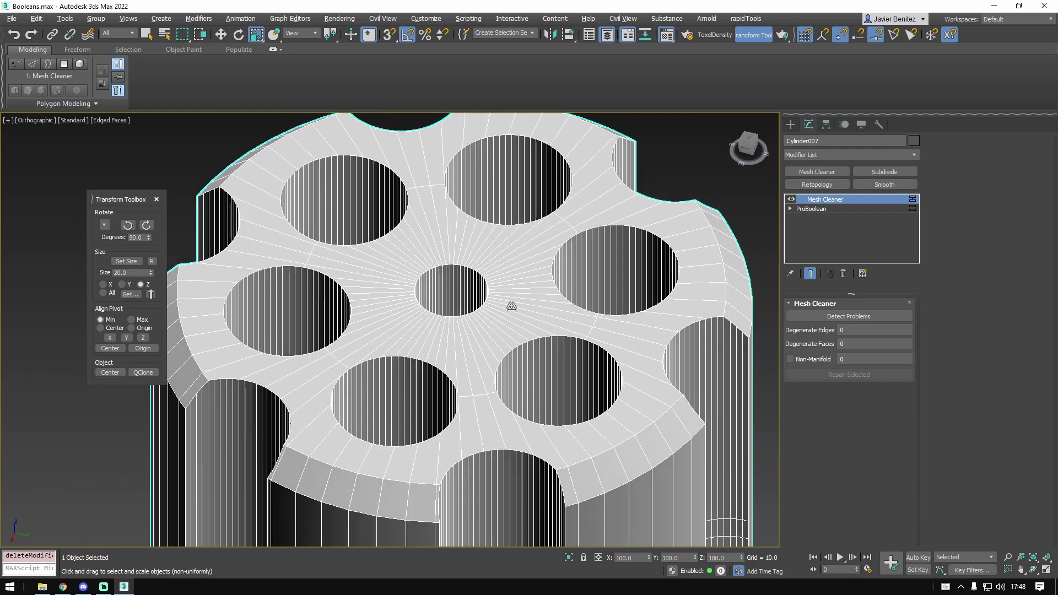
pyautogui.scroll(-4, 511, 306)
pyautogui.scroll(3, 646, 257)
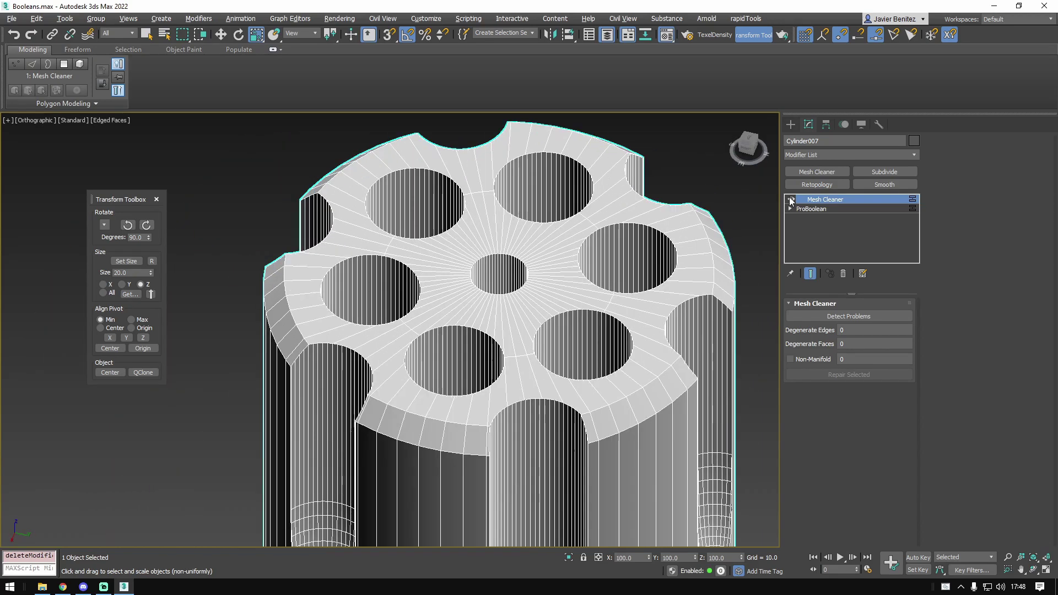
# - Add a Subdivide modifier above Mesh Cleaner and set its mode to Variable Curvature
pyautogui.click(916, 170)
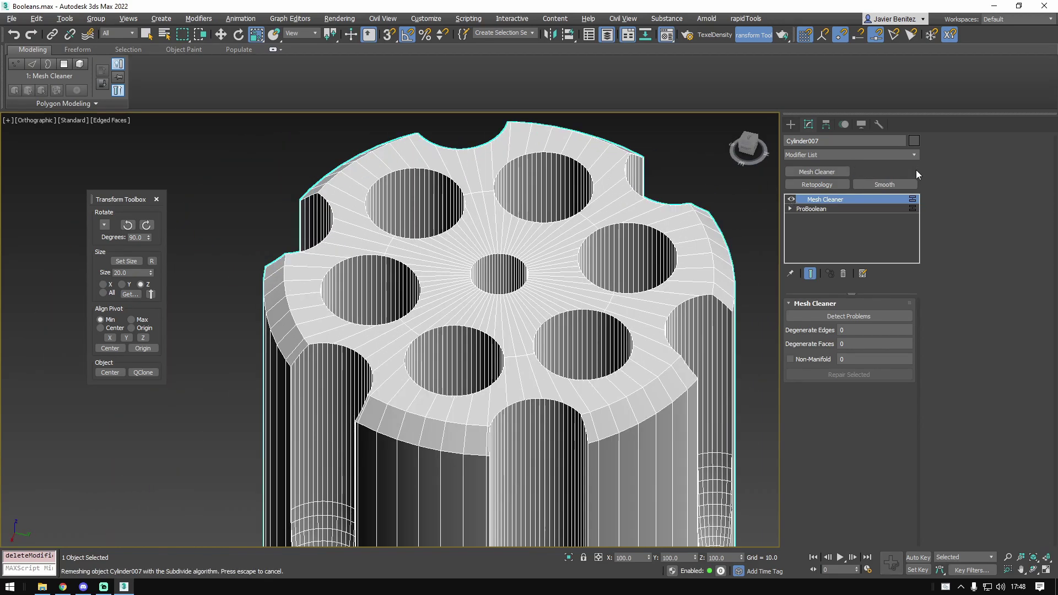
pyautogui.scroll(5, 496, 287)
pyautogui.click(799, 324)
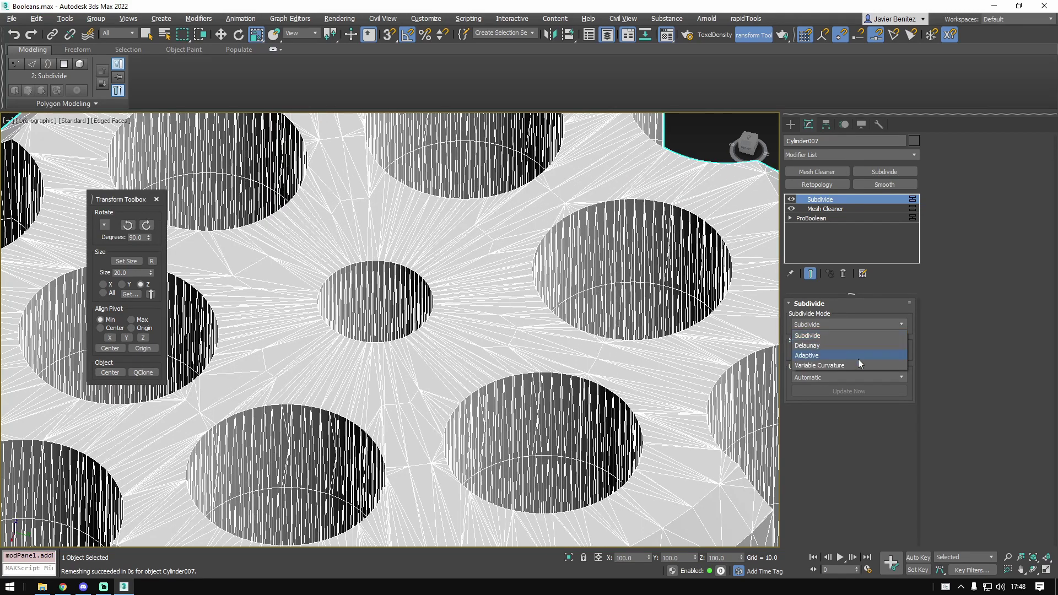
pyautogui.click(838, 365)
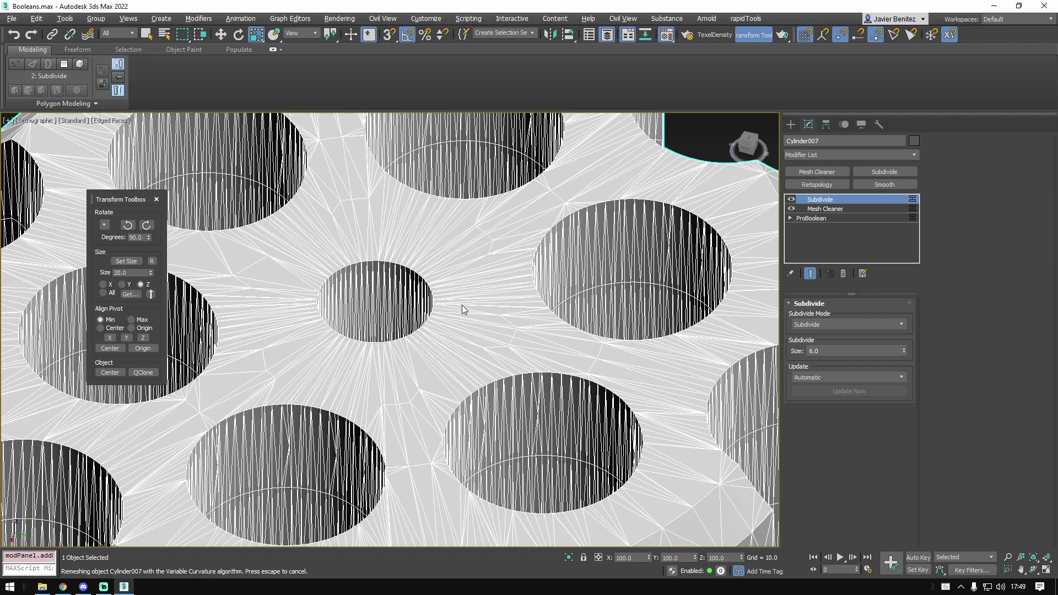
# - Examine the remeshed body's triangle distribution and shading around the holes and side grooves, toggling edged faces
pyautogui.scroll(-2, 515, 355)
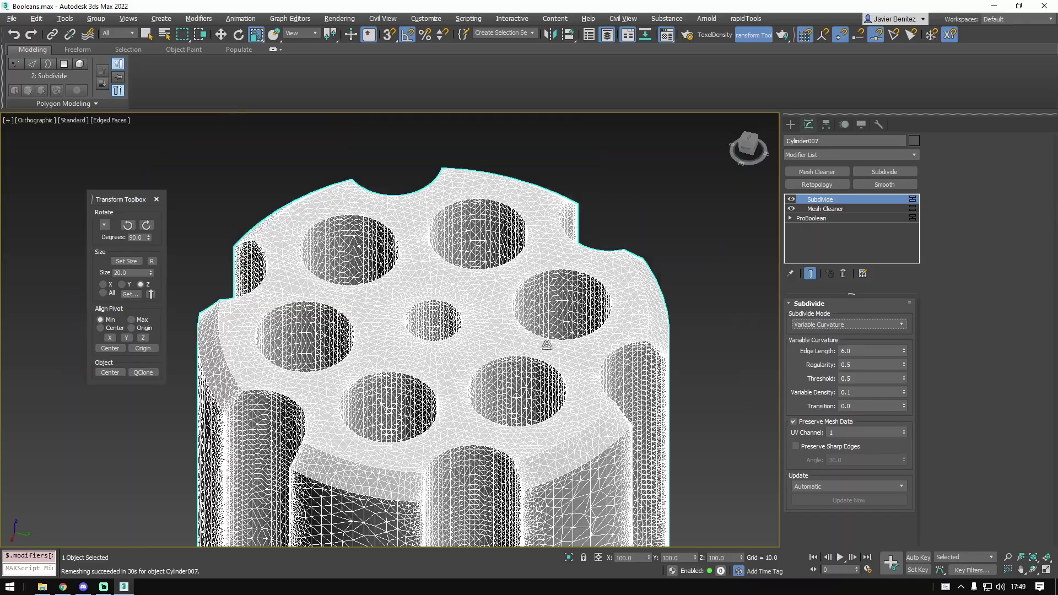
pyautogui.moveTo(547, 347); pyautogui.dragTo(547, 277, button='middle')
pyautogui.scroll(-2, 581, 363)
pyautogui.moveTo(581, 367); pyautogui.dragTo(606, 284, button='middle')
pyautogui.press('F4')
pyautogui.scroll(3, 606, 370)
pyautogui.press('F4')
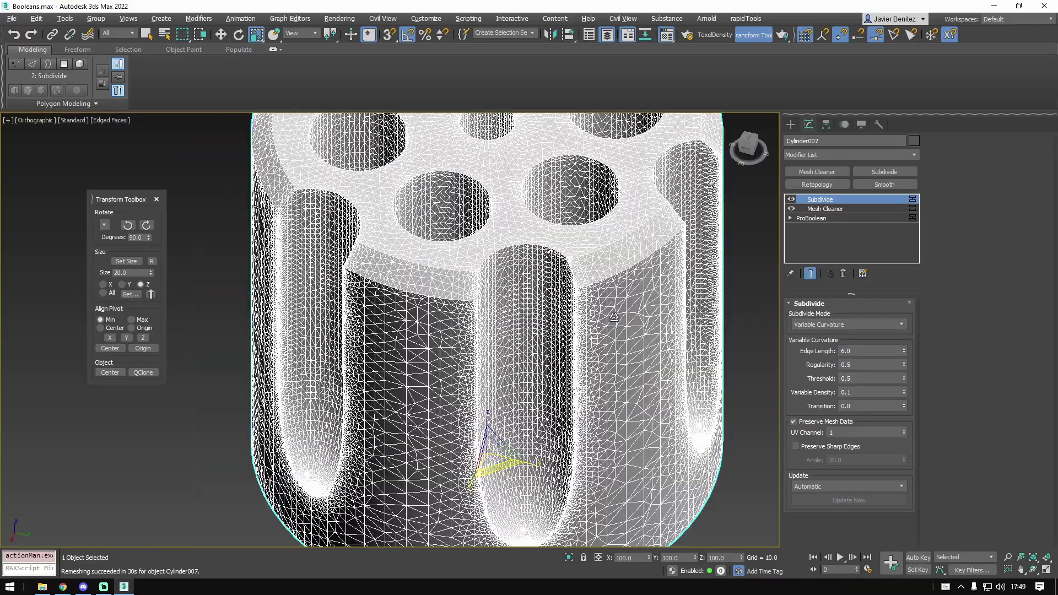
pyautogui.scroll(-3, 606, 369)
pyautogui.keyDown('alt'); pyautogui.moveTo(607, 369); pyautogui.dragTo(551, 187, button='middle'); pyautogui.keyUp('alt')
pyautogui.moveTo(551, 187)
pyautogui.mouseDown(button='middle')
pyautogui.moveTo(539, 259)
pyautogui.moveTo(530, 228)
pyautogui.moveTo(540, 336)
pyautogui.moveTo(527, 342)
pyautogui.moveTo(452, 297)
pyautogui.moveTo(562, 350)
pyautogui.mouseUp(button='middle')
pyautogui.scroll(5, 530, 229)
pyautogui.scroll(4, 540, 336)
pyautogui.scroll(-3, 517, 327)
pyautogui.press('F4')
pyautogui.scroll(-3, 453, 298)
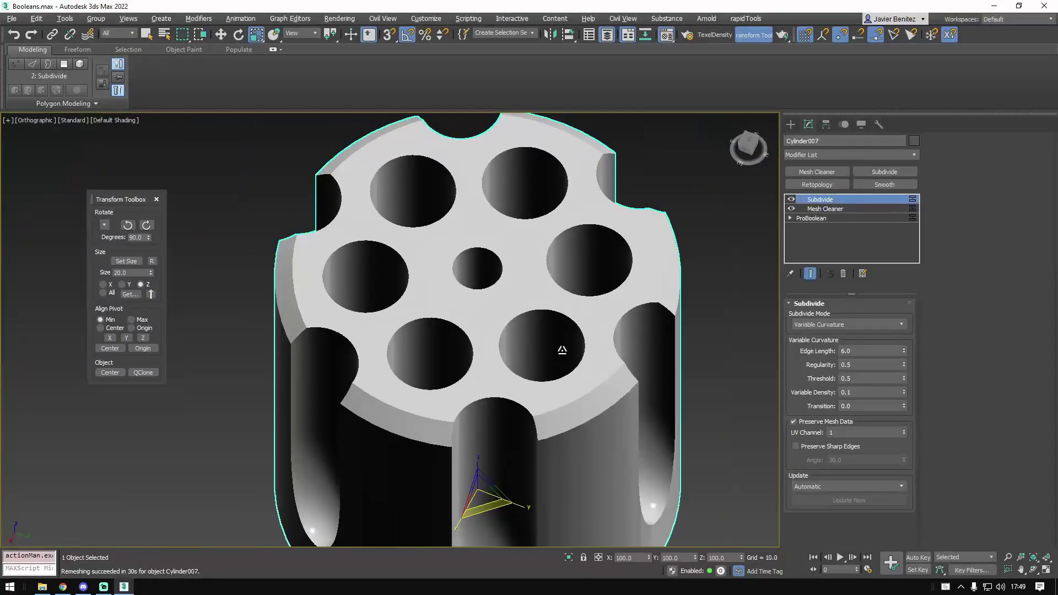
# - Hide layer 0 (default) and show the BooleanCutters layer with edged faces on
pyautogui.moveTo(1057, 129); pyautogui.dragTo(720, 147)
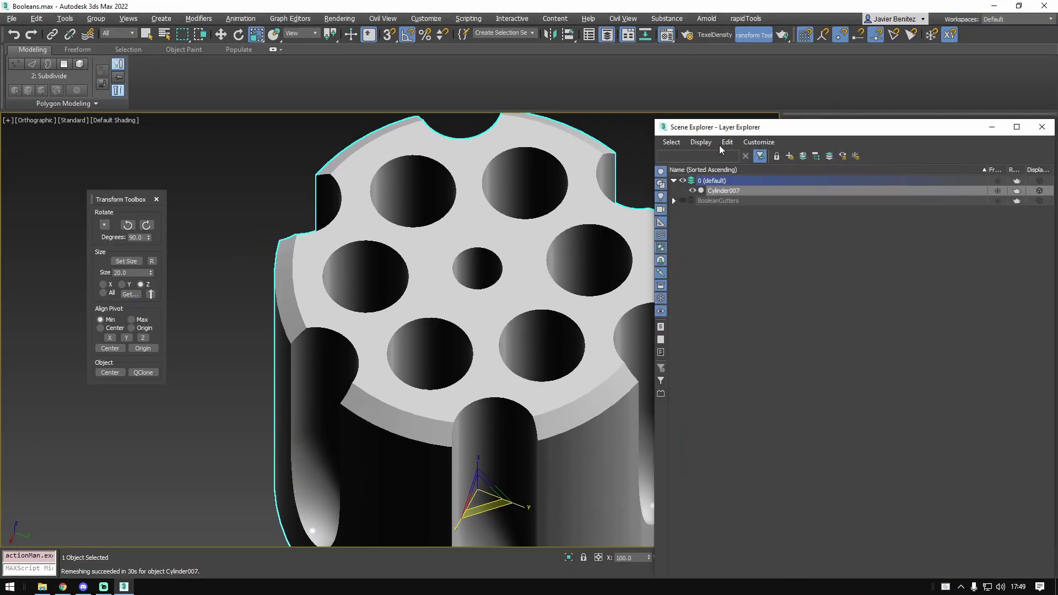
pyautogui.click(682, 181)
pyautogui.click(683, 190)
pyautogui.moveTo(570, 337); pyautogui.dragTo(364, 344, button='middle')
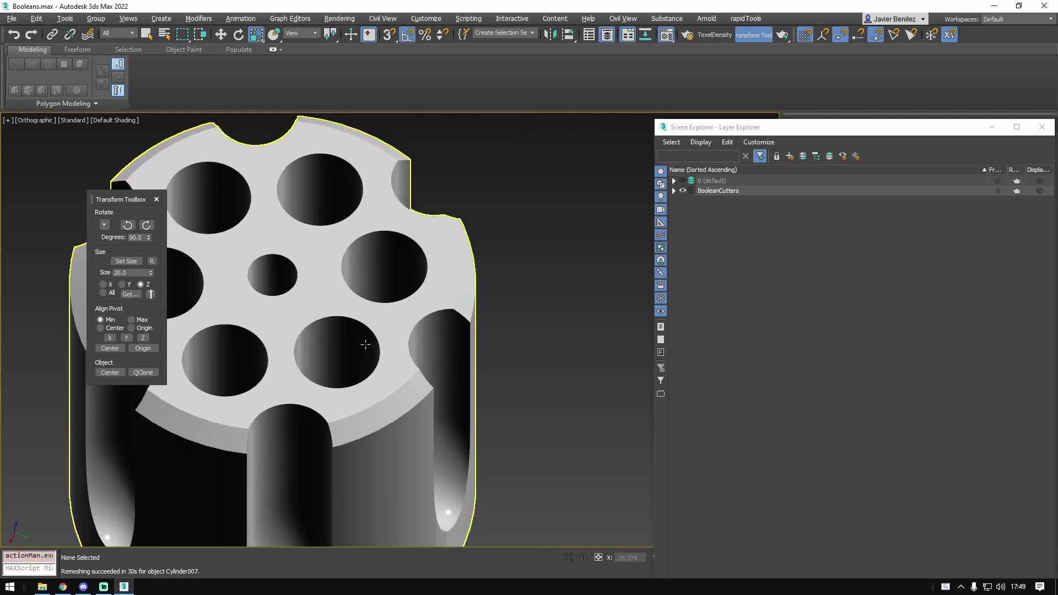
pyautogui.scroll(-6, 372, 331)
pyautogui.press('F4')
pyautogui.scroll(4, 437, 273)
# - Inspect the groove cutters, the hole cutters and their cap topology, and compare them with the original boolean body
pyautogui.click(440, 204)
pyautogui.moveTo(441, 204); pyautogui.dragTo(404, 342, button='middle')
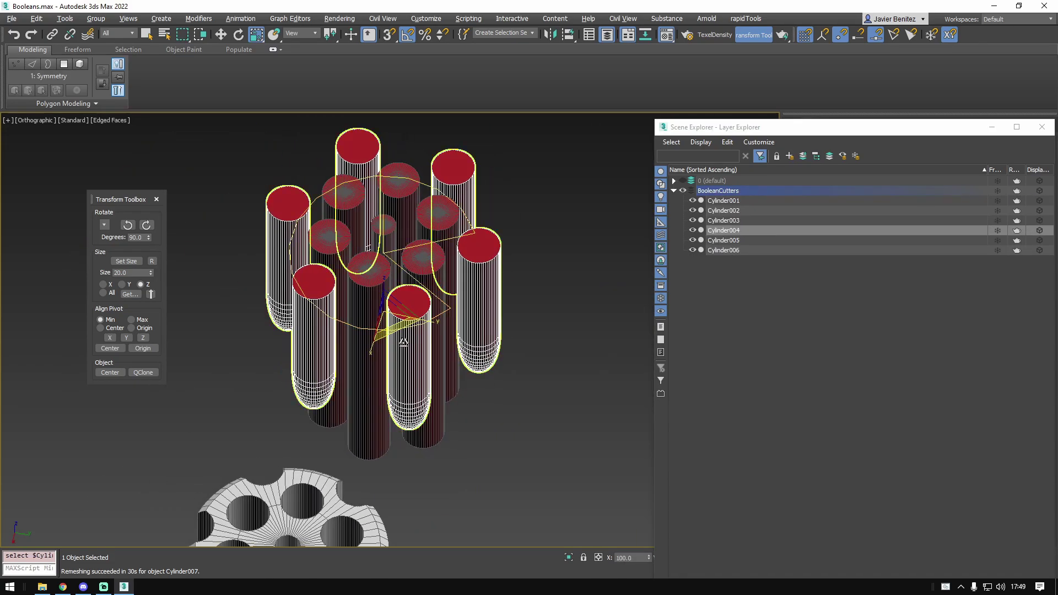
pyautogui.scroll(5, 404, 336)
pyautogui.keyDown('alt'); pyautogui.moveTo(491, 354); pyautogui.dragTo(281, 342, button='middle'); pyautogui.keyUp('alt')
pyautogui.click(487, 237)
pyautogui.scroll(-5, 485, 243)
pyautogui.moveTo(281, 343); pyautogui.dragTo(458, 352, button='middle')
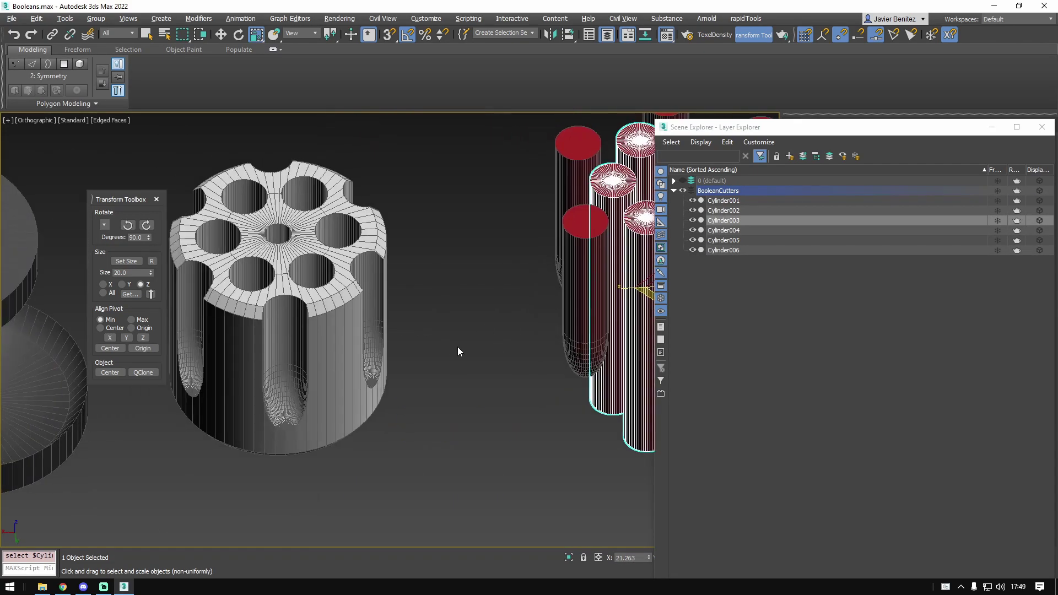
pyautogui.moveTo(16, 300); pyautogui.dragTo(455, 374, button='middle')
pyautogui.moveTo(623, 368); pyautogui.dragTo(264, 366, button='middle')
pyautogui.moveTo(499, 360); pyautogui.dragTo(165, 358, button='middle')
pyautogui.scroll(2, 499, 308)
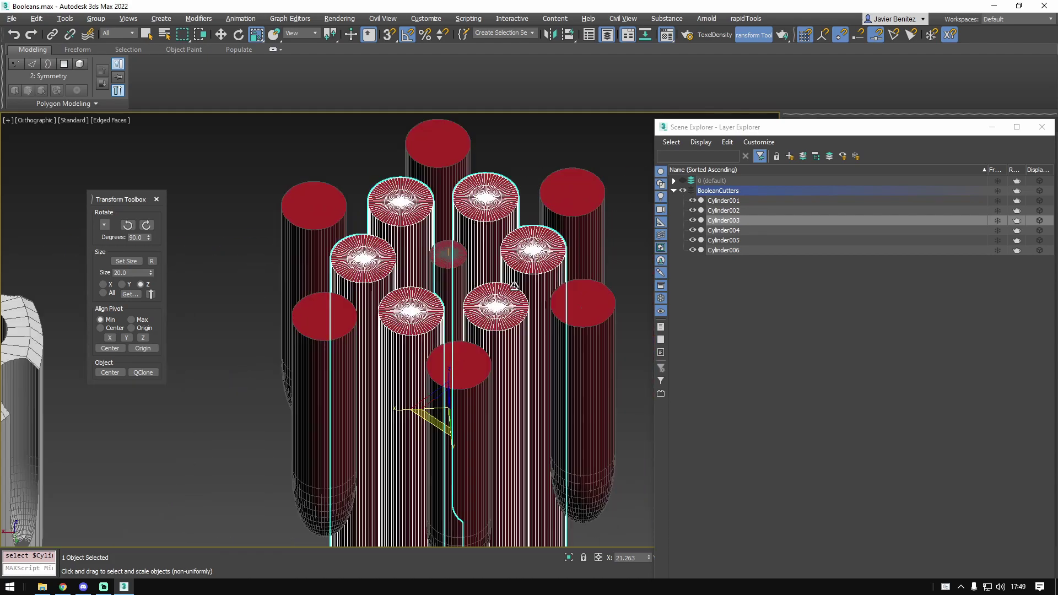
pyautogui.scroll(7, 493, 320)
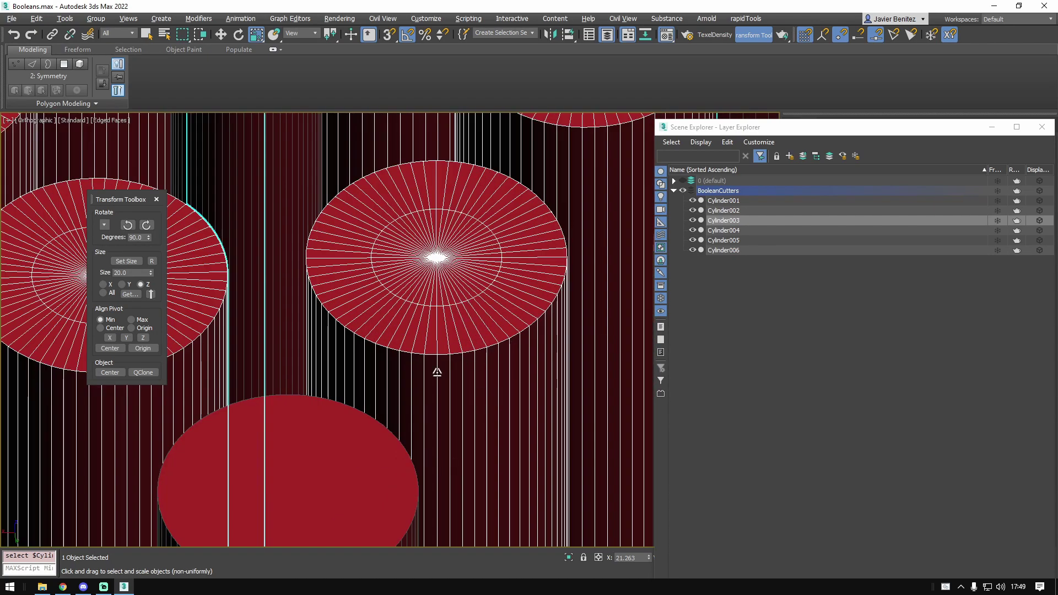
pyautogui.scroll(-7, 413, 271)
pyautogui.moveTo(49, 325); pyautogui.dragTo(449, 386, button='middle')
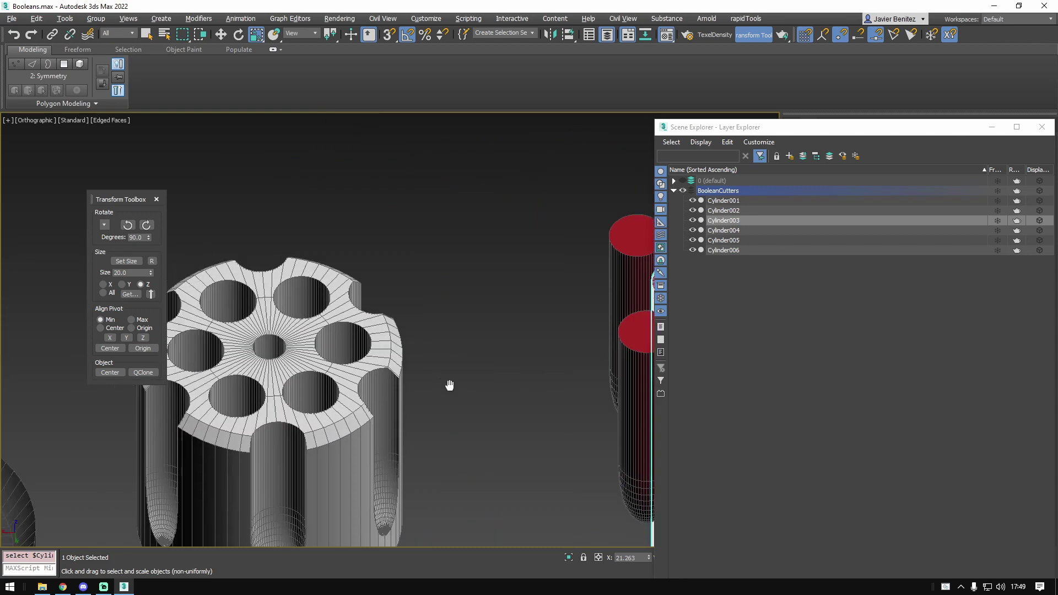
# - Hide the BooleanCutters layer, show layer 0 (default) again, and put the Layer Explorer away
pyautogui.click(988, 129)
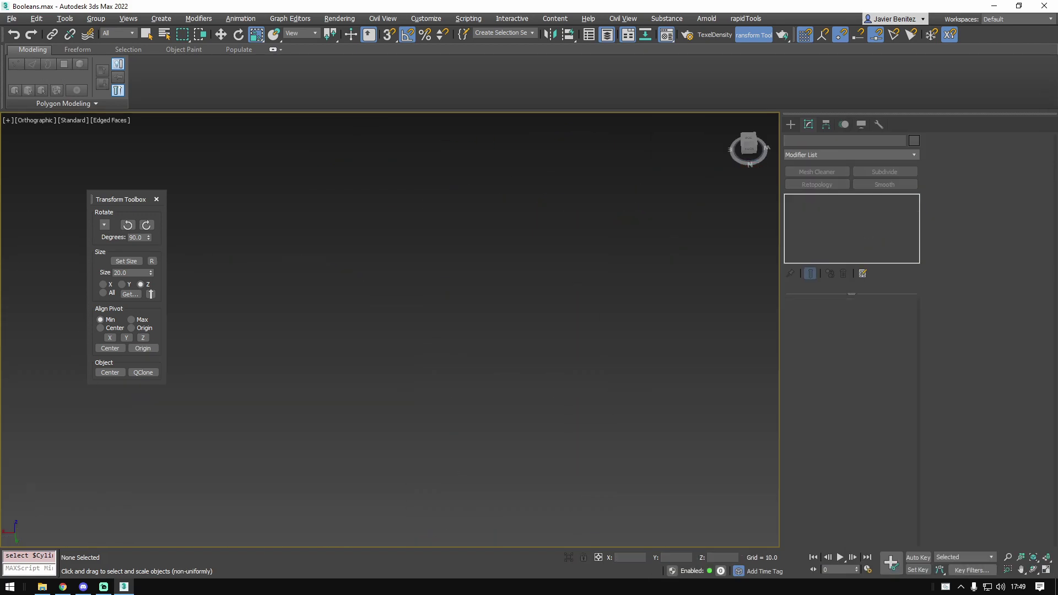
pyautogui.scroll(6, 545, 313)
pyautogui.scroll(-5, 545, 313)
pyautogui.press('F4')
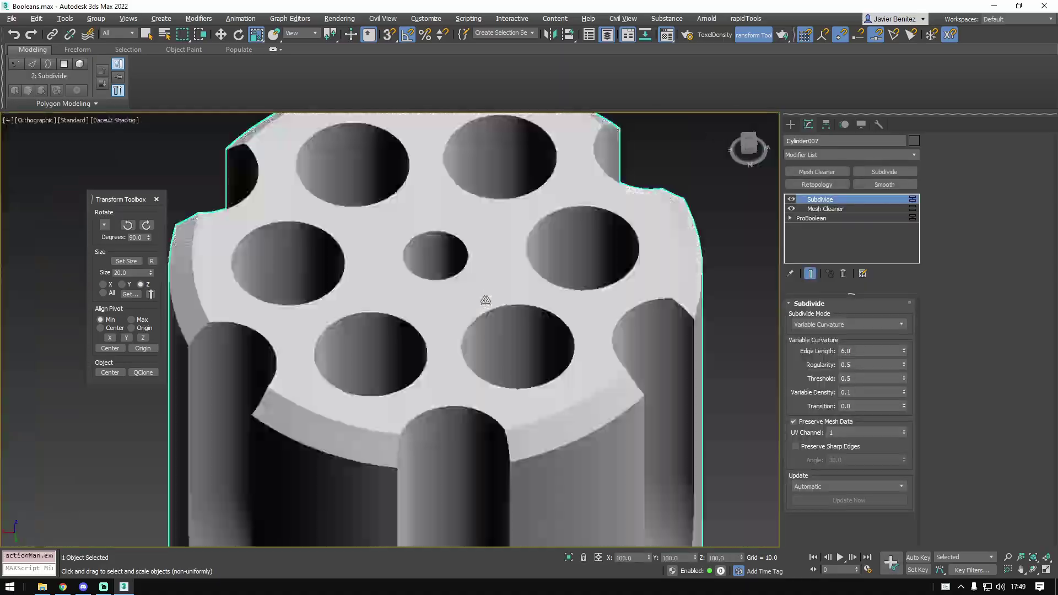
# - Examine the subdivided body's mesh and shading from above, the side and below, toggling edged faces
pyautogui.moveTo(484, 300)
pyautogui.keyDown('alt'); pyautogui.mouseDown(button='middle')
pyautogui.moveTo(500, 309)
pyautogui.moveTo(476, 360)
pyautogui.moveTo(517, 385)
pyautogui.moveTo(592, 383)
pyautogui.mouseUp(button='middle'); pyautogui.keyUp('alt')
pyautogui.scroll(3, 517, 384)
pyautogui.scroll(1, 593, 383)
pyautogui.press('F4')
pyautogui.scroll(-1, 498, 292)
pyautogui.keyDown('alt'); pyautogui.moveTo(499, 292); pyautogui.dragTo(366, 241, button='middle'); pyautogui.keyUp('alt')
pyautogui.scroll(-4, 444, 196)
pyautogui.scroll(3, 366, 241)
pyautogui.press('F4')
pyautogui.scroll(1, 462, 302)
pyautogui.scroll(-1, 462, 302)
pyautogui.keyDown('alt'); pyautogui.moveTo(463, 302); pyautogui.dragTo(512, 315, button='middle'); pyautogui.keyUp('alt')
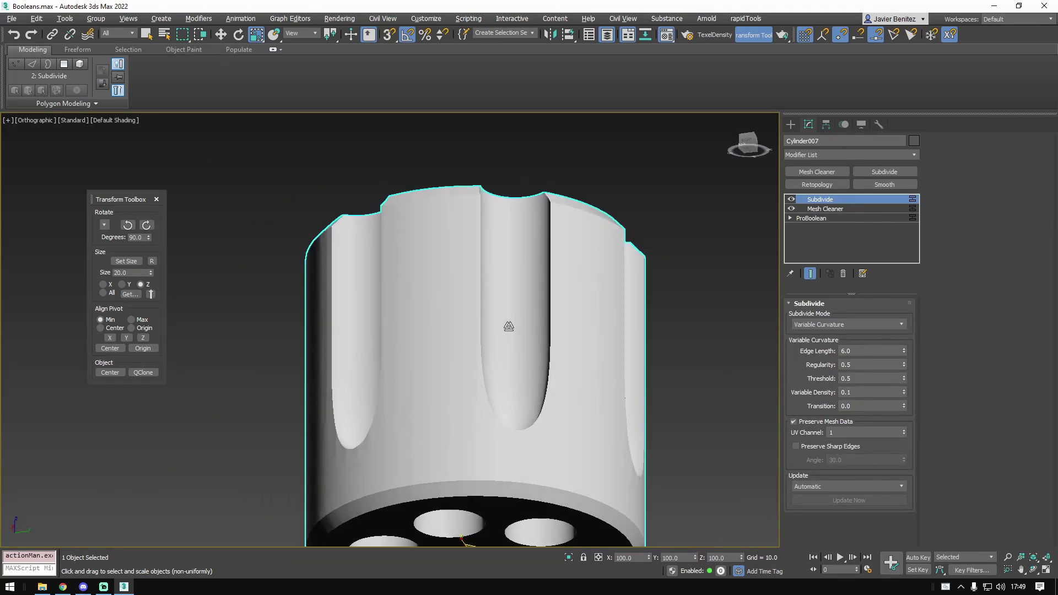
pyautogui.keyDown('alt'); pyautogui.moveTo(332, 496); pyautogui.dragTo(381, 395, button='middle'); pyautogui.keyUp('alt')
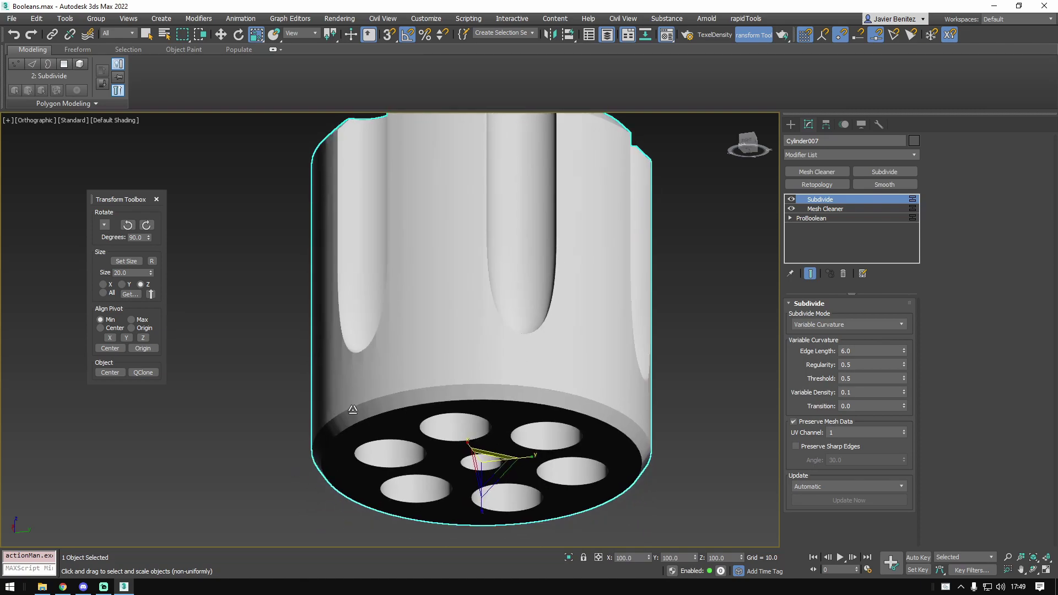
# - Add a Retopology modifier above Subdivide and compute a ReForm remesh with a face count of 5000
pyautogui.keyDown('alt'); pyautogui.moveTo(399, 252); pyautogui.dragTo(567, 245, button='middle'); pyautogui.keyUp('alt')
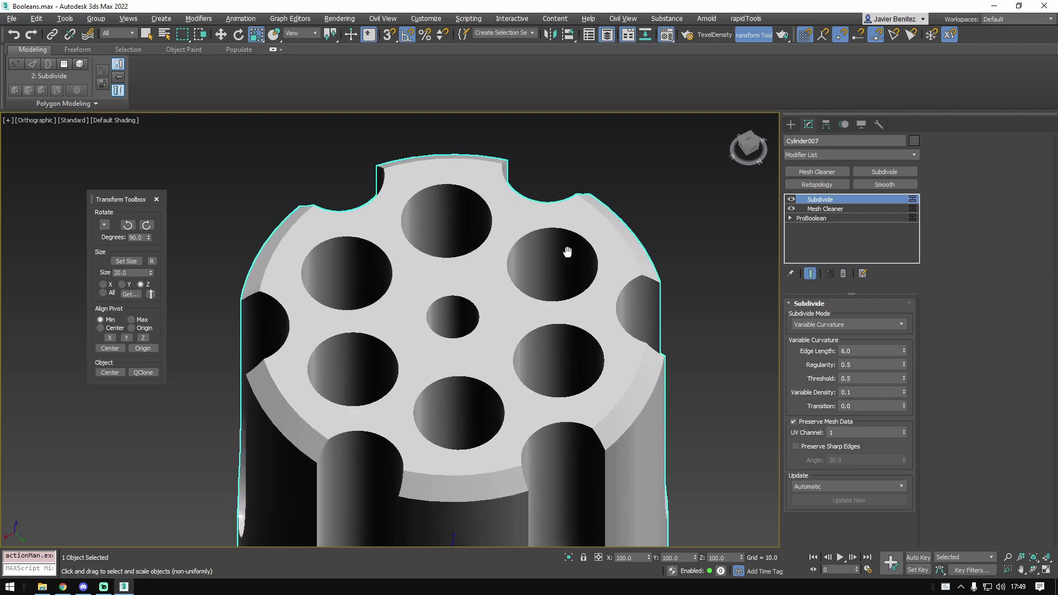
pyautogui.click(828, 184)
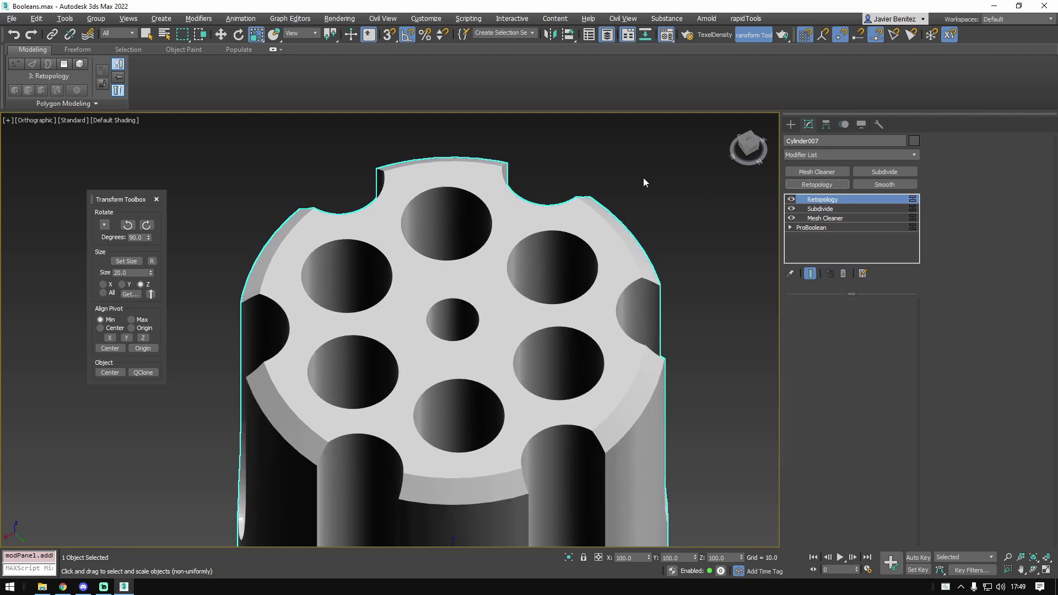
pyautogui.keyDown('alt'); pyautogui.moveTo(314, 252); pyautogui.dragTo(505, 327, button='middle'); pyautogui.keyUp('alt')
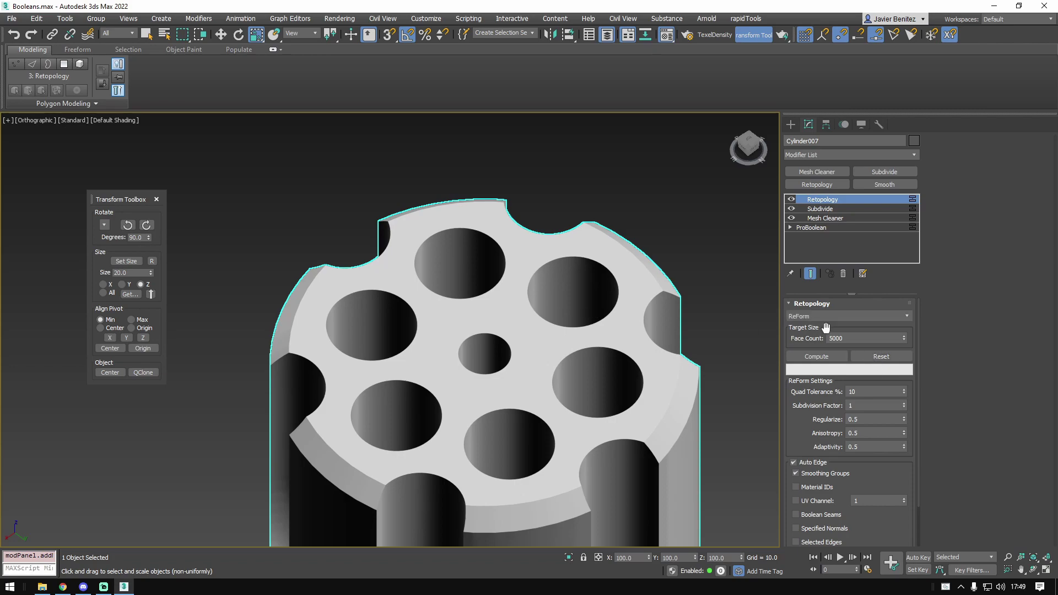
pyautogui.moveTo(849, 337); pyautogui.dragTo(827, 340)
pyautogui.doubleClick(843, 343)
pyautogui.write('50')
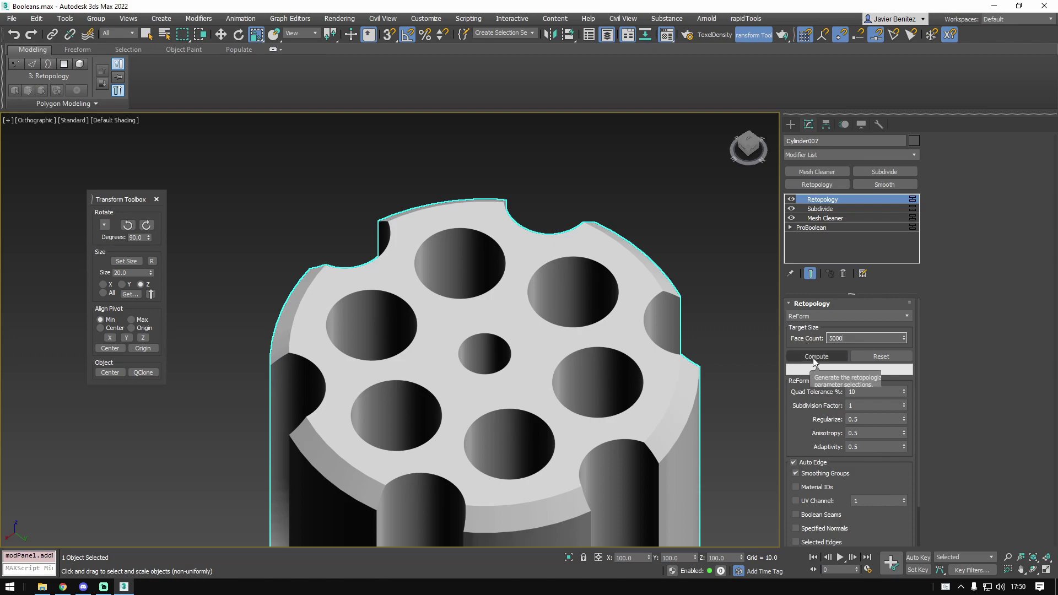
pyautogui.click(815, 359)
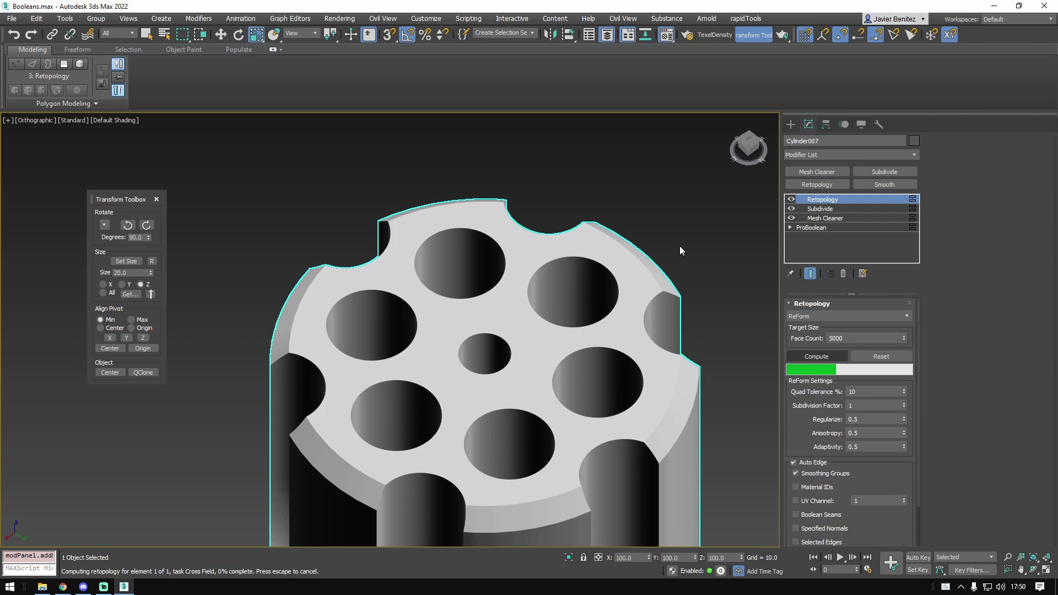
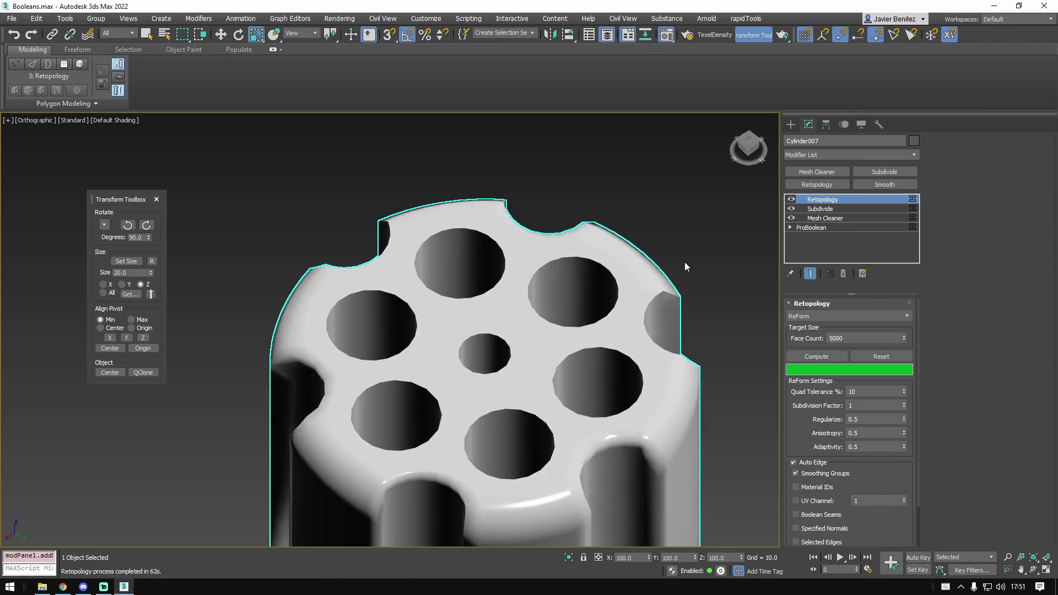
# - Examine the retopologized body's quad layout around the holes, chamfer and grooves with edged faces on
pyautogui.moveTo(616, 279); pyautogui.dragTo(604, 245, button='middle')
pyautogui.press('F4')
pyautogui.scroll(2, 635, 362)
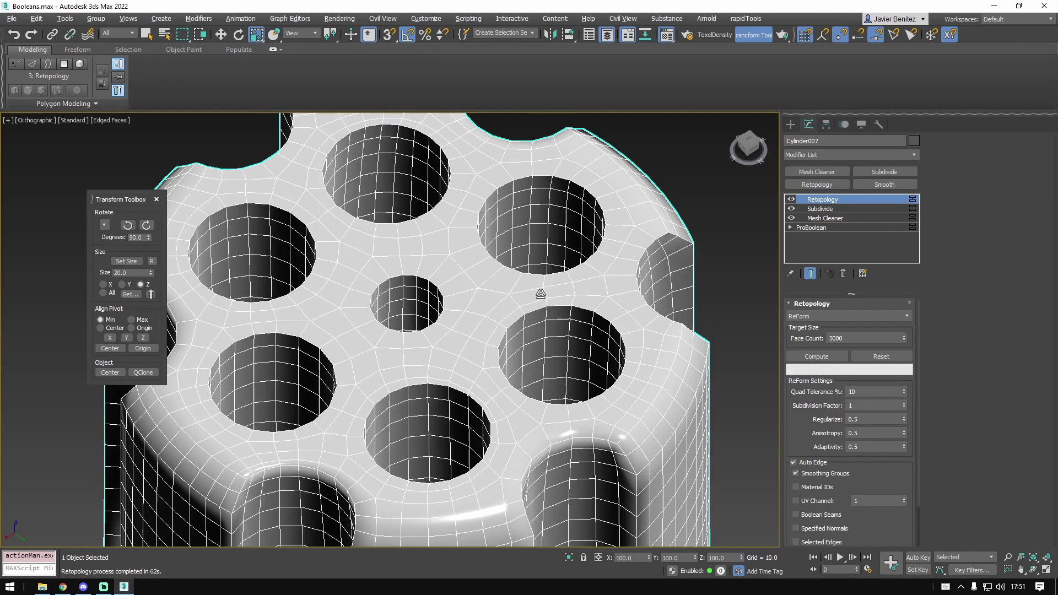
pyautogui.keyDown('alt'); pyautogui.moveTo(541, 294); pyautogui.dragTo(543, 272, button='middle'); pyautogui.keyUp('alt')
pyautogui.scroll(-2, 543, 273)
pyautogui.moveTo(551, 364)
pyautogui.keyDown('alt'); pyautogui.mouseDown(button='middle')
pyautogui.moveTo(574, 336)
pyautogui.moveTo(578, 384)
pyautogui.moveTo(486, 374)
pyautogui.moveTo(535, 358)
pyautogui.moveTo(504, 353)
pyautogui.moveTo(545, 375)
pyautogui.mouseUp(button='middle'); pyautogui.keyUp('alt')
pyautogui.scroll(-4, 534, 358)
pyautogui.scroll(2, 504, 353)
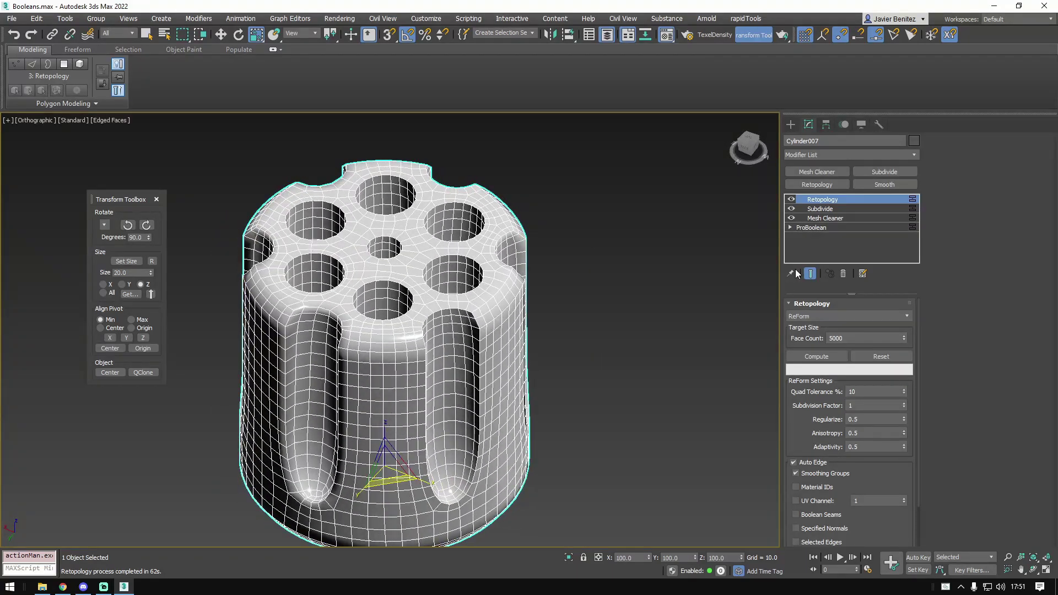
# - Add a Smooth modifier above Retopology, enable Auto Smooth, and turn off edged faces
pyautogui.click(885, 185)
pyautogui.keyDown('alt'); pyautogui.moveTo(540, 275); pyautogui.dragTo(570, 298, button='middle'); pyautogui.keyUp('alt')
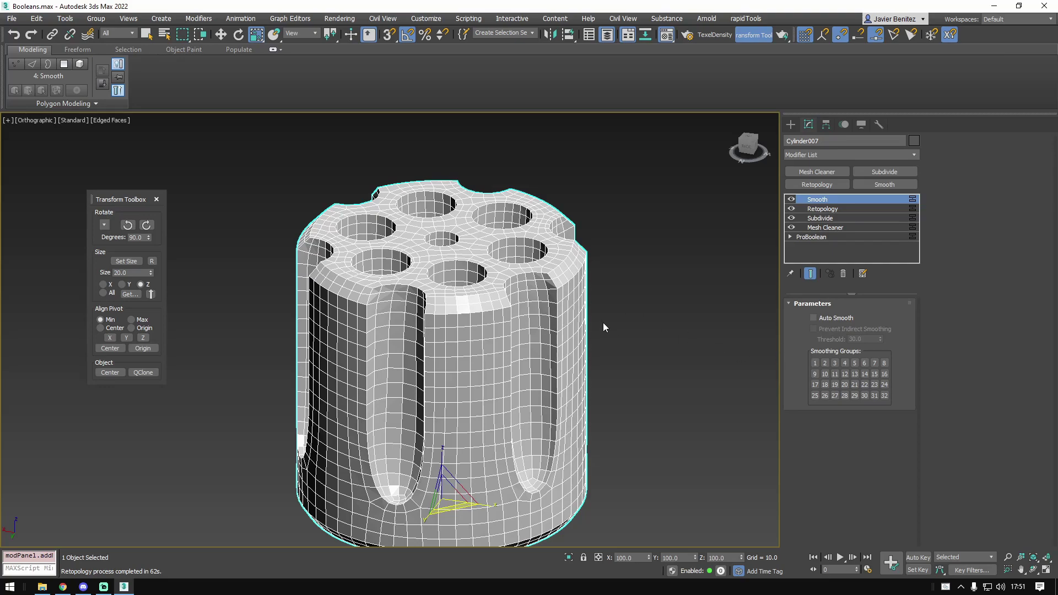
pyautogui.click(814, 318)
pyautogui.press('F4')
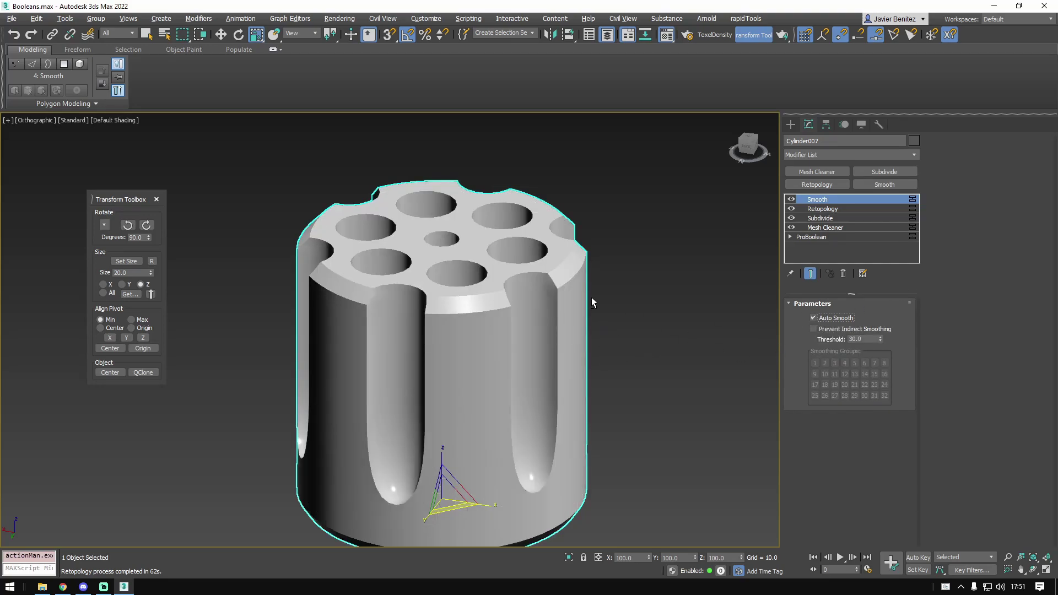
# - Inspect the auto-smoothed body's mesh flow and shading from the side, below and above with edged faces on
pyautogui.moveTo(592, 302)
pyautogui.keyDown('alt'); pyautogui.mouseDown(button='middle')
pyautogui.moveTo(483, 302)
pyautogui.moveTo(514, 328)
pyautogui.moveTo(515, 344)
pyautogui.moveTo(463, 323)
pyautogui.mouseUp(button='middle'); pyautogui.keyUp('alt')
pyautogui.press('F4')
pyautogui.scroll(3, 499, 331)
pyautogui.scroll(4, 448, 322)
pyautogui.scroll(-5, 483, 272)
pyautogui.moveTo(486, 286)
pyautogui.keyDown('alt'); pyautogui.mouseDown(button='middle')
pyautogui.moveTo(468, 276)
pyautogui.moveTo(467, 285)
pyautogui.mouseUp(button='middle'); pyautogui.keyUp('alt')
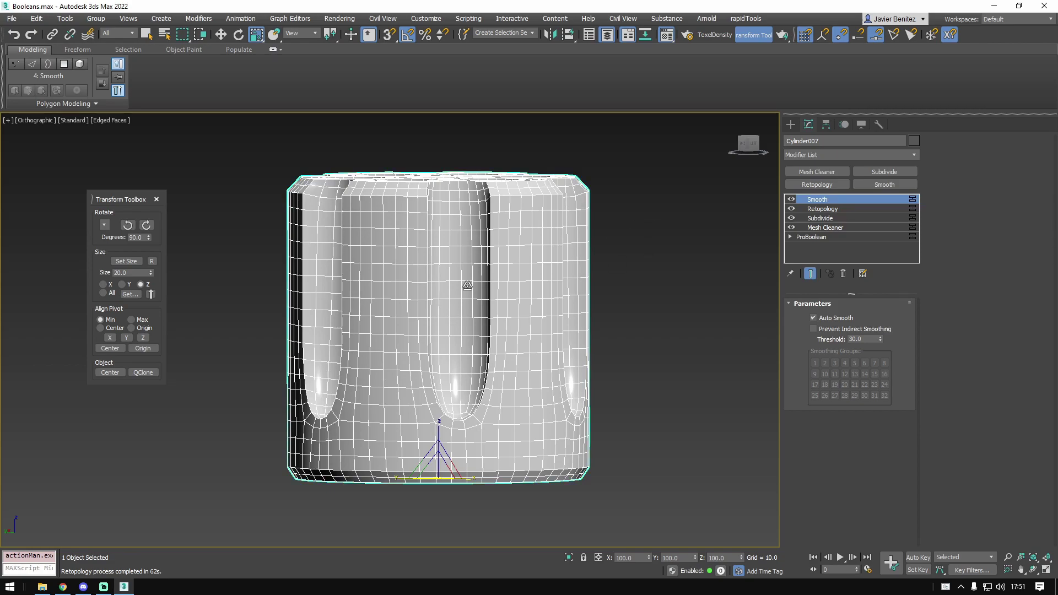
pyautogui.keyDown('alt'); pyautogui.moveTo(485, 348); pyautogui.dragTo(501, 369, button='middle'); pyautogui.keyUp('alt')
pyautogui.scroll(4, 475, 369)
pyautogui.scroll(-2, 475, 368)
pyautogui.press('r')
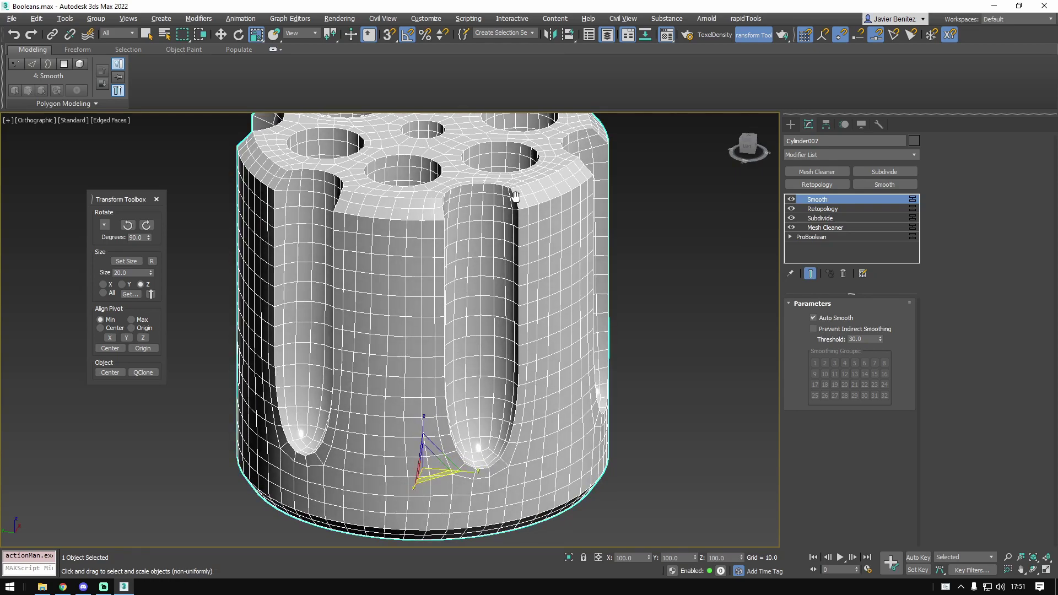
pyautogui.moveTo(515, 197); pyautogui.dragTo(532, 272, button='middle')
pyautogui.keyDown('alt'); pyautogui.moveTo(532, 272); pyautogui.dragTo(502, 354, button='middle'); pyautogui.keyUp('alt')
pyautogui.scroll(-2, 482, 301)
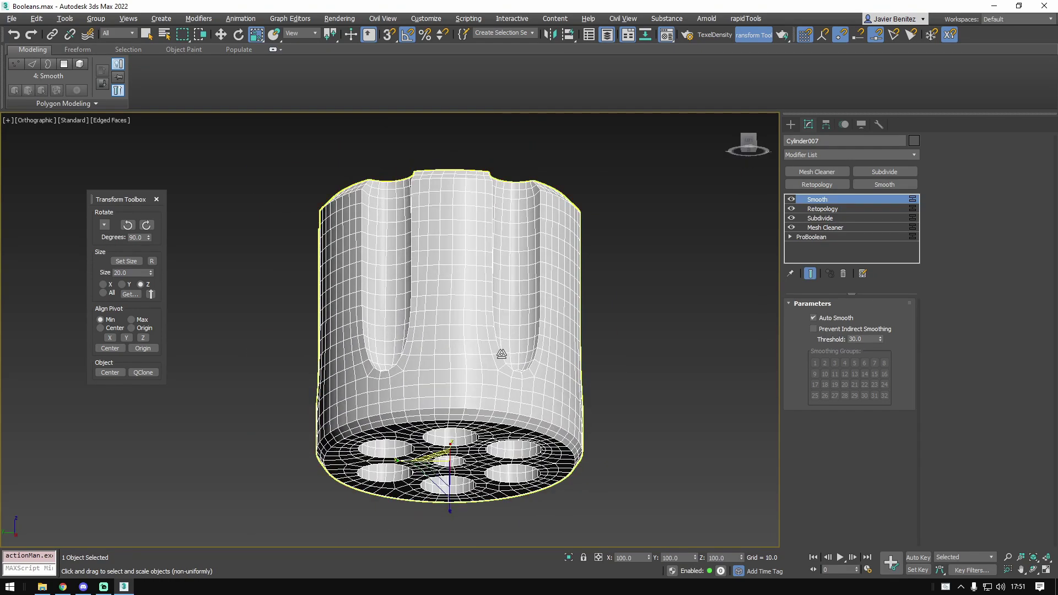
pyautogui.scroll(2, 502, 354)
pyautogui.scroll(-2, 439, 355)
pyautogui.keyDown('alt'); pyautogui.moveTo(439, 307); pyautogui.dragTo(459, 449, button='middle'); pyautogui.keyUp('alt')
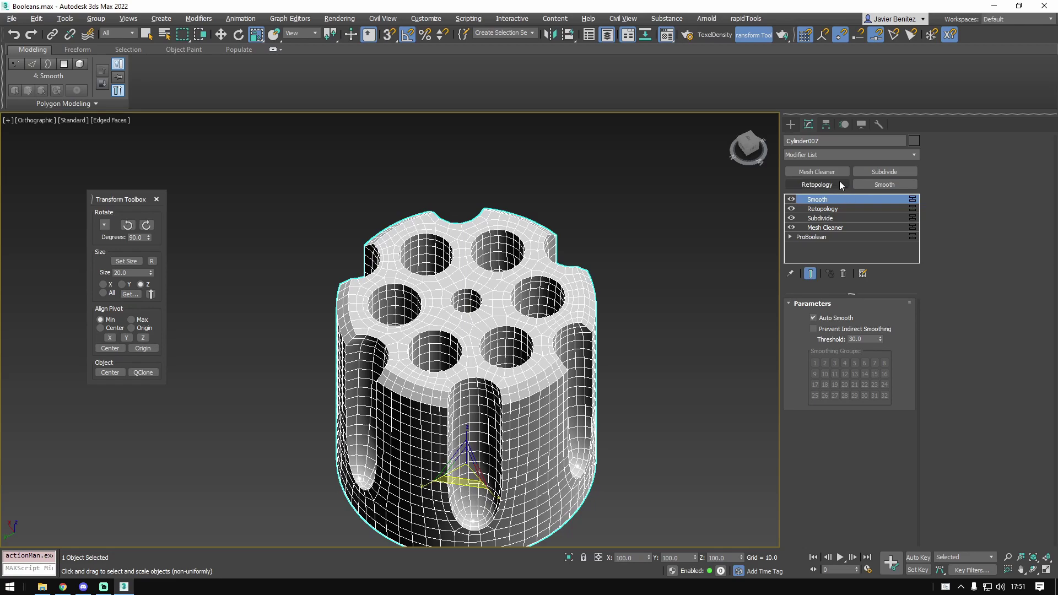
# - Add a TurboSmooth modifier on top of the stack and set its iterations to 2
pyautogui.click(831, 158)
pyautogui.write('tu')
pyautogui.press('Return')
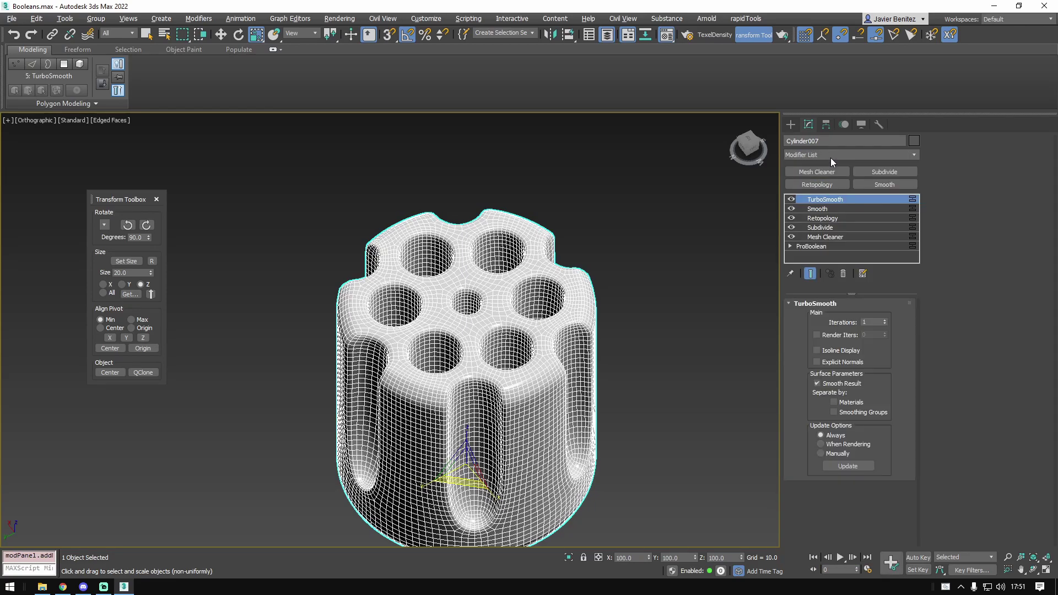
pyautogui.click(884, 320)
# - Examine the TurboSmoothed body deselected in plain shading, and reselect it to check its dense wireframe
pyautogui.click(695, 304)
pyautogui.press('F4')
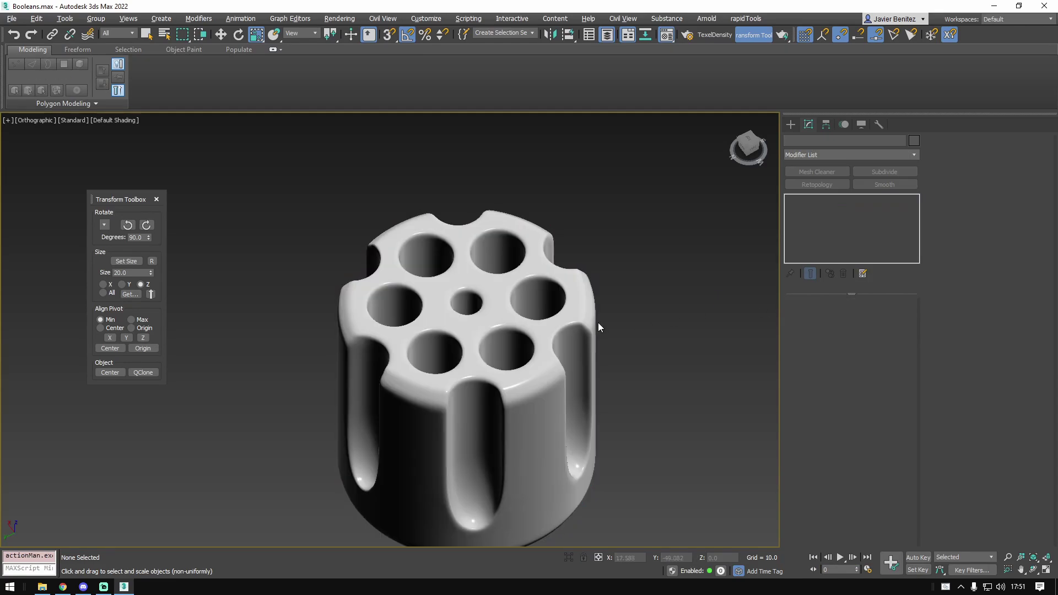
pyautogui.scroll(-2, 592, 306)
pyautogui.keyDown('alt'); pyautogui.moveTo(537, 404); pyautogui.dragTo(549, 232, button='middle'); pyautogui.keyUp('alt')
pyautogui.scroll(2, 568, 328)
pyautogui.click(433, 333)
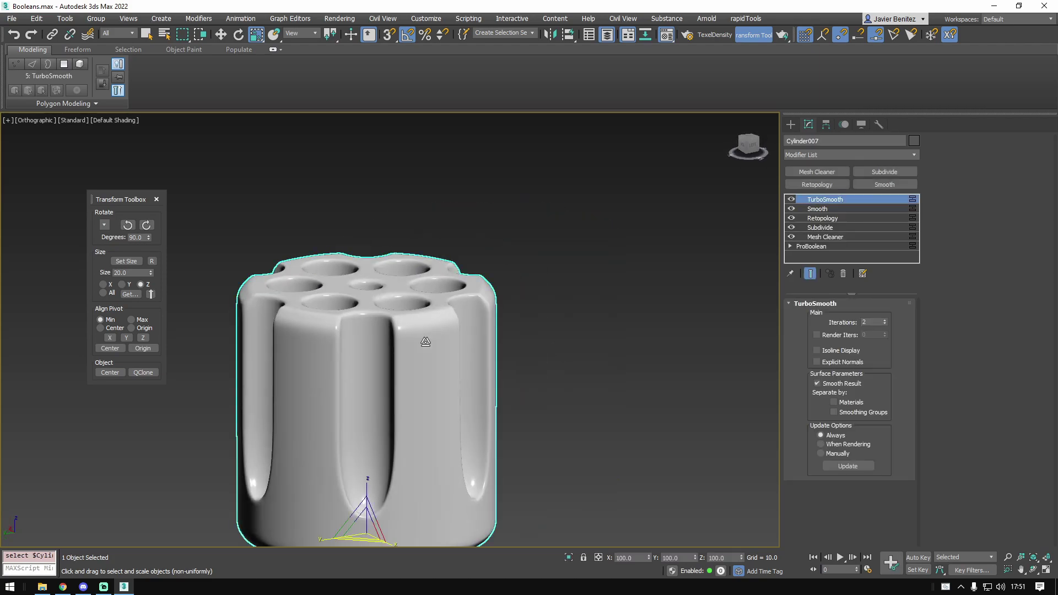
pyautogui.press('F4')
pyautogui.scroll(3, 424, 342)
# - Delete the TurboSmooth and Smooth modifiers from the stack, leaving Retopology on top
pyautogui.rightClick(832, 198)
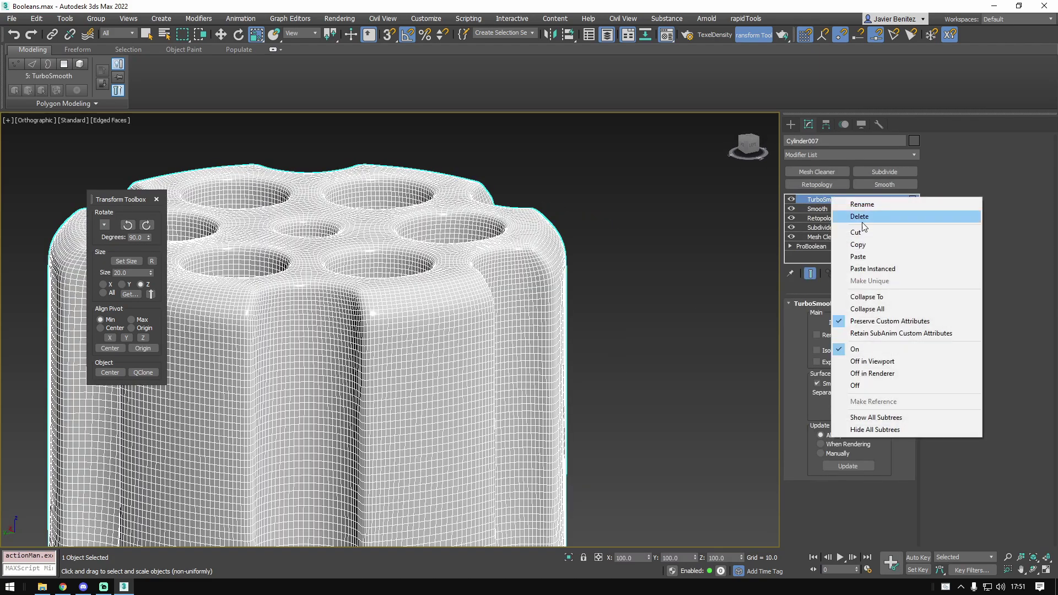
pyautogui.click(849, 216)
pyautogui.rightClick(824, 200)
pyautogui.click(853, 220)
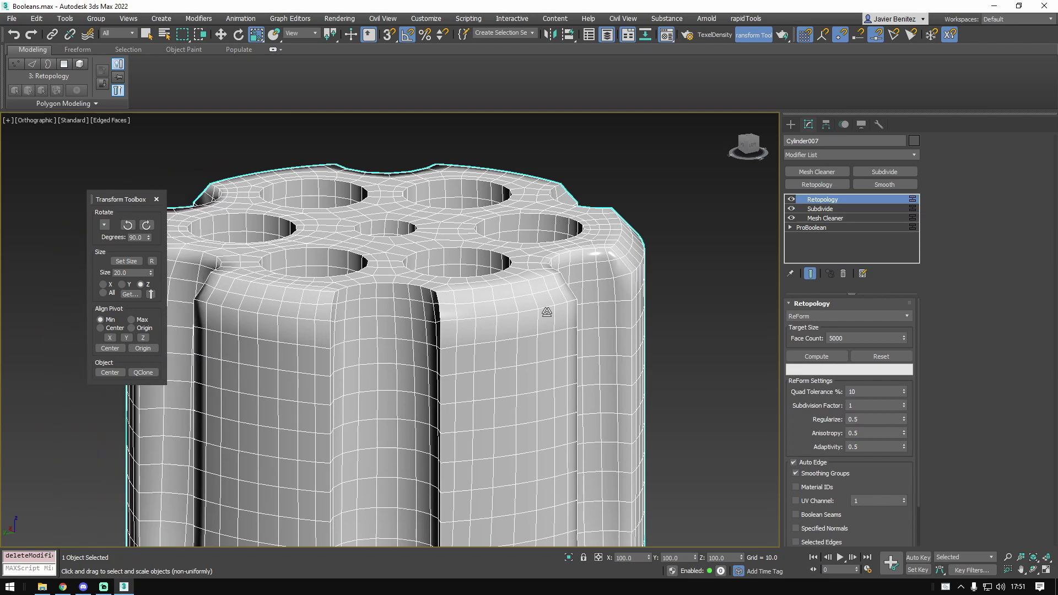
# - Set the Retopology face count to 10000, recompute the mesh, and view the result without edged faces
pyautogui.doubleClick(847, 338)
pyautogui.write('10000')
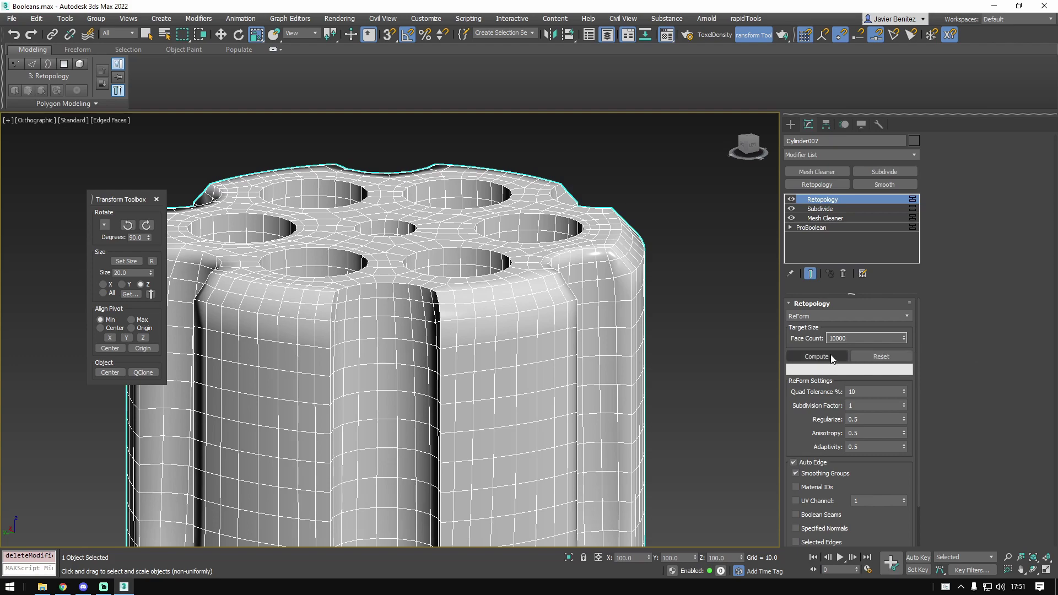
pyautogui.click(832, 358)
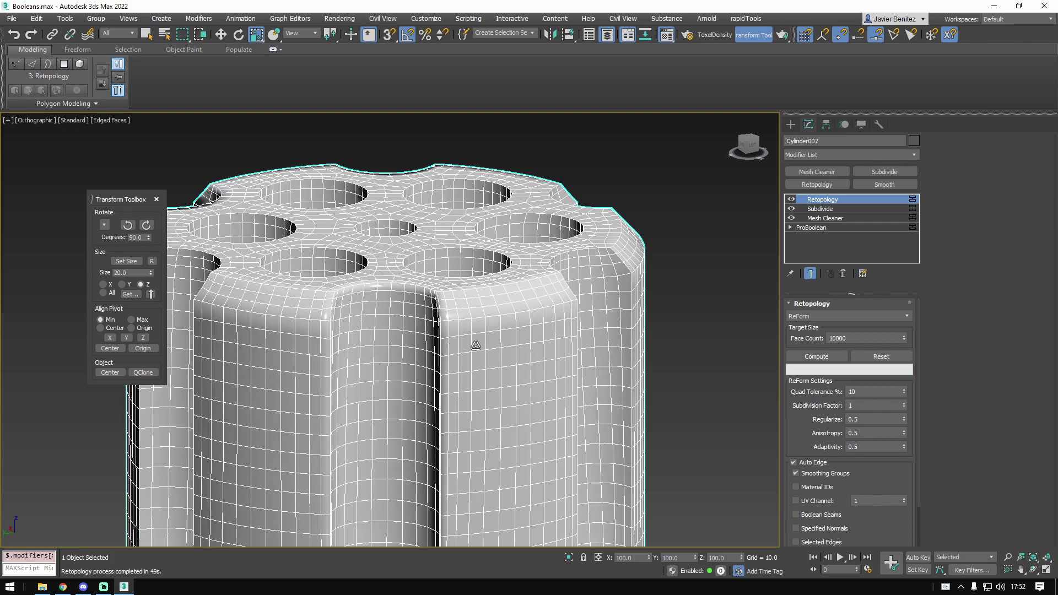
pyautogui.moveTo(519, 359)
pyautogui.keyDown('alt'); pyautogui.mouseDown(button='middle')
pyautogui.moveTo(455, 382)
pyautogui.moveTo(496, 376)
pyautogui.mouseUp(button='middle'); pyautogui.keyUp('alt')
pyautogui.press('F4')
pyautogui.scroll(-2, 485, 376)
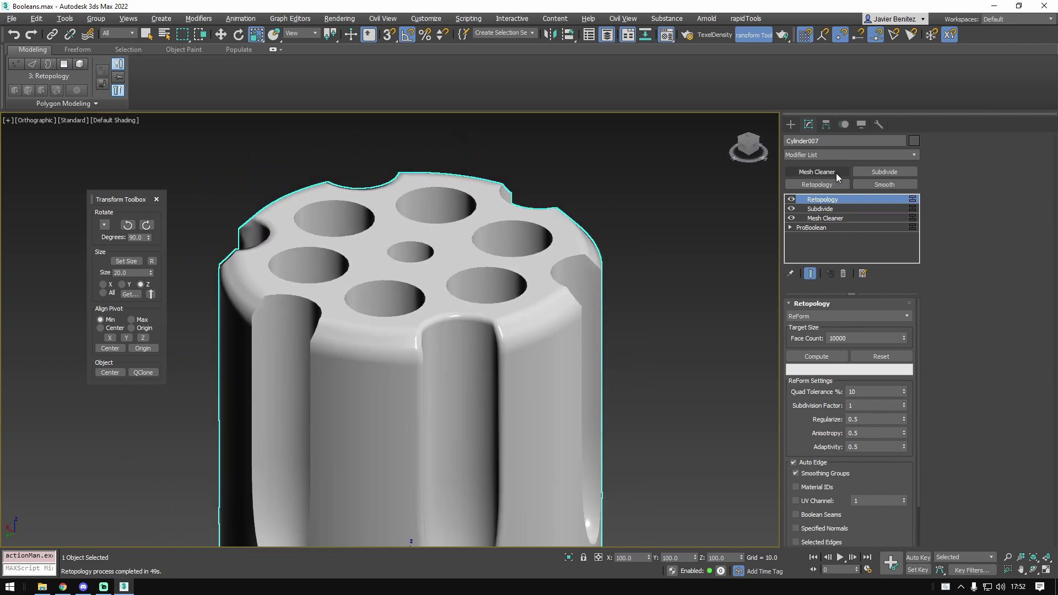
# - Add a TurboSmooth modifier above the denser Retopology result and set its iterations to 2
pyautogui.click(845, 156)
pyautogui.write('tu')
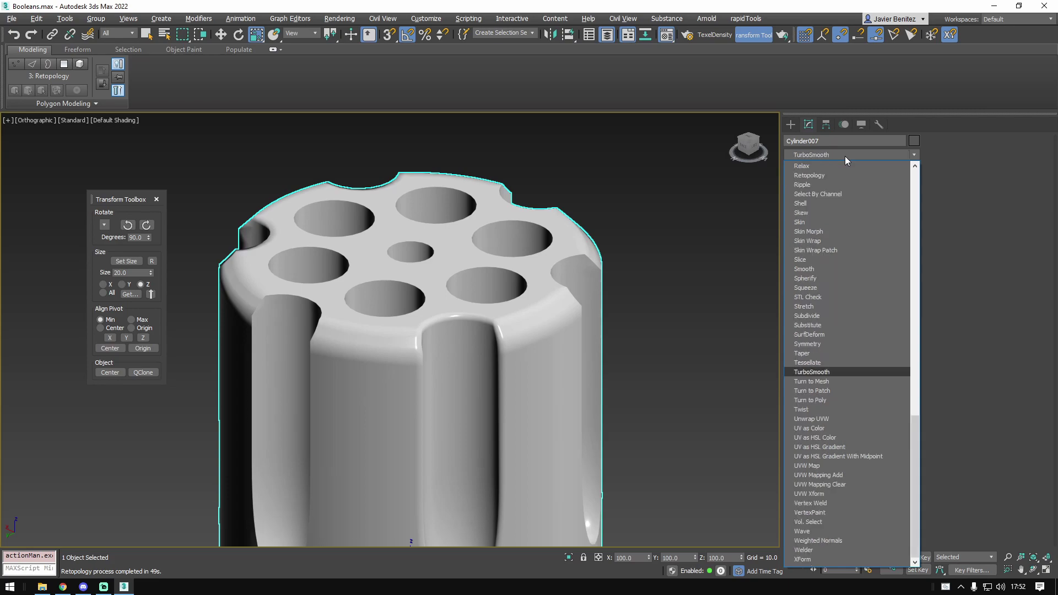
pyautogui.press('Return')
pyautogui.press('F4')
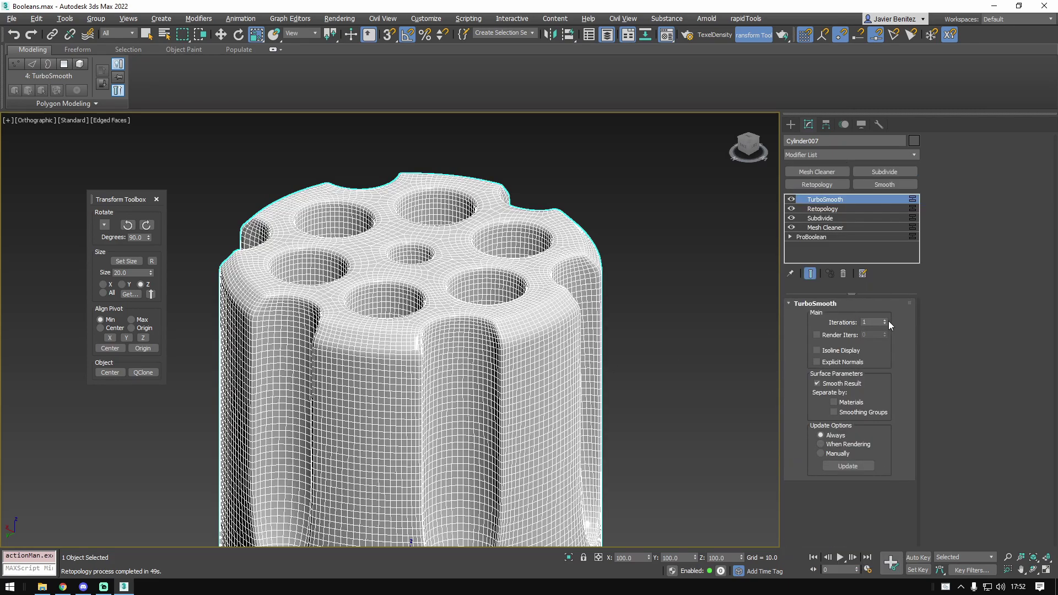
pyautogui.scroll(-5, 648, 343)
pyautogui.press('F4')
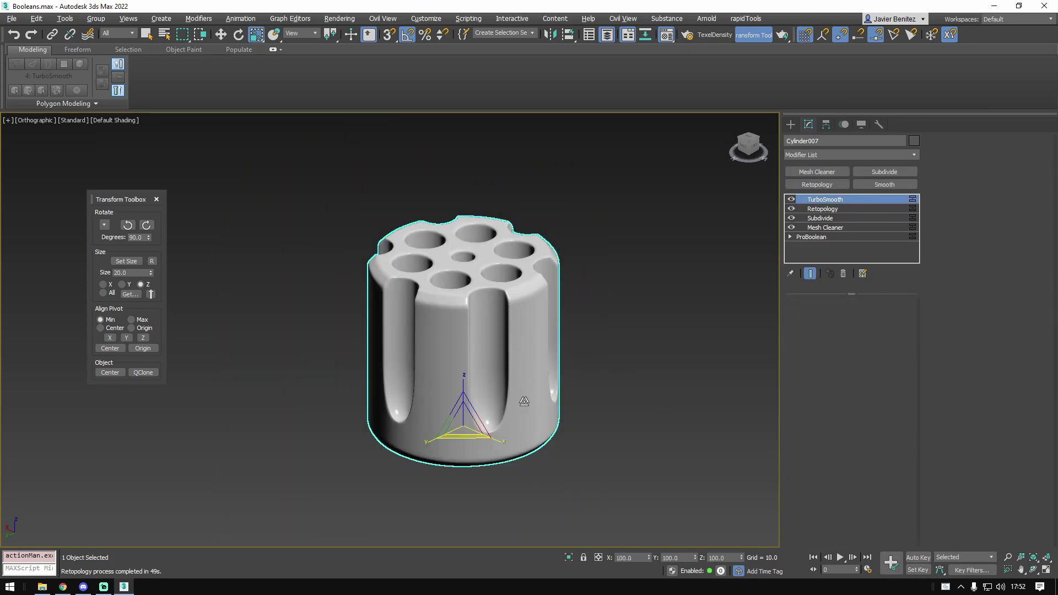
# - Examine the smoothed body's shading along the grooves, rim and hole edges from several angles
pyautogui.keyDown('alt'); pyautogui.moveTo(524, 401); pyautogui.dragTo(311, 435, button='middle'); pyautogui.keyUp('alt')
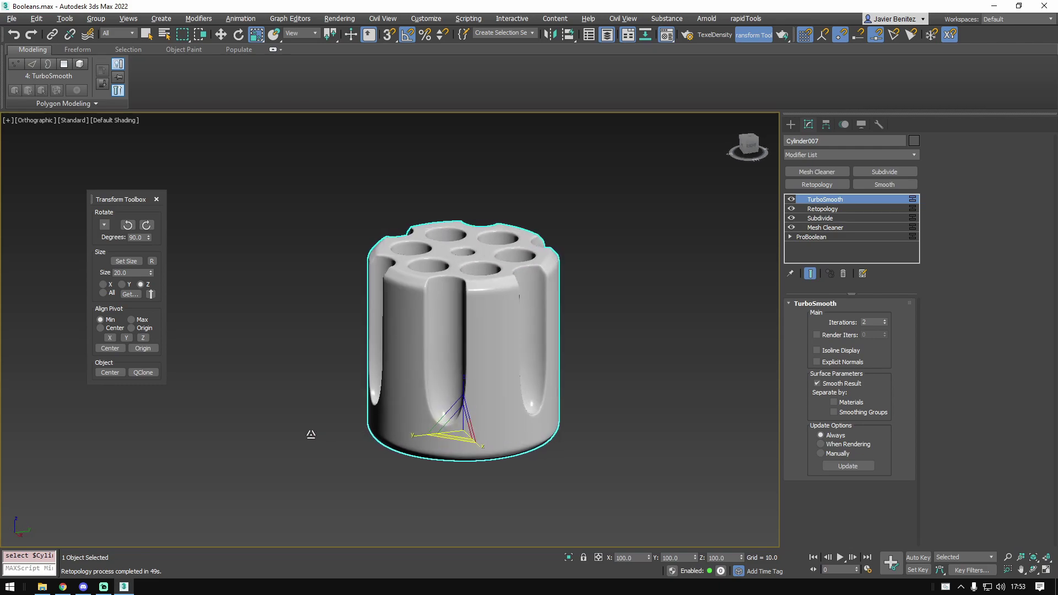
pyautogui.keyDown('alt'); pyautogui.moveTo(558, 428); pyautogui.dragTo(524, 395, button='middle'); pyautogui.keyUp('alt')
pyautogui.scroll(5, 524, 394)
pyautogui.keyDown('alt'); pyautogui.moveTo(593, 392); pyautogui.dragTo(451, 429, button='middle'); pyautogui.keyUp('alt')
pyautogui.keyDown('alt'); pyautogui.moveTo(687, 326); pyautogui.dragTo(565, 390, button='middle'); pyautogui.keyUp('alt')
pyautogui.scroll(-3, 540, 338)
pyautogui.keyDown('alt'); pyautogui.moveTo(565, 390); pyautogui.dragTo(595, 430, button='middle'); pyautogui.keyUp('alt')
pyautogui.keyDown('alt'); pyautogui.moveTo(625, 420); pyautogui.dragTo(639, 401, button='middle'); pyautogui.keyUp('alt')
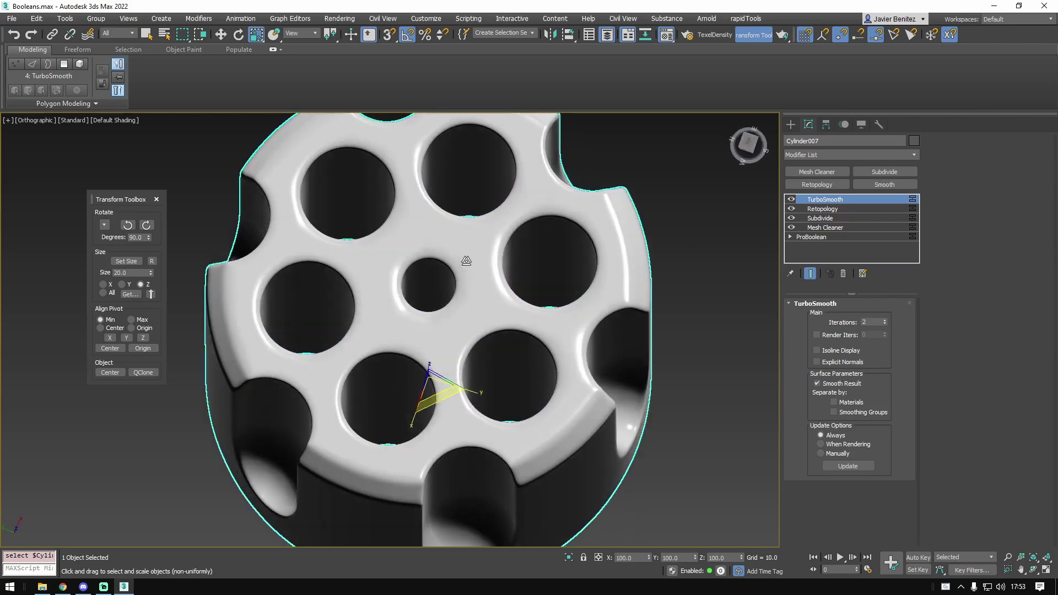
# - Compare the TurboSmoothed wireframe with the plain shading around the holes and grooves by toggling edged faces
pyautogui.press('F4')
pyautogui.scroll(3, 498, 262)
pyautogui.keyDown('alt'); pyautogui.moveTo(503, 309); pyautogui.dragTo(518, 286, button='middle'); pyautogui.keyUp('alt')
pyautogui.scroll(-5, 518, 286)
pyautogui.keyDown('alt'); pyautogui.moveTo(507, 334); pyautogui.dragTo(512, 298, button='middle'); pyautogui.keyUp('alt')
pyautogui.scroll(-3, 512, 298)
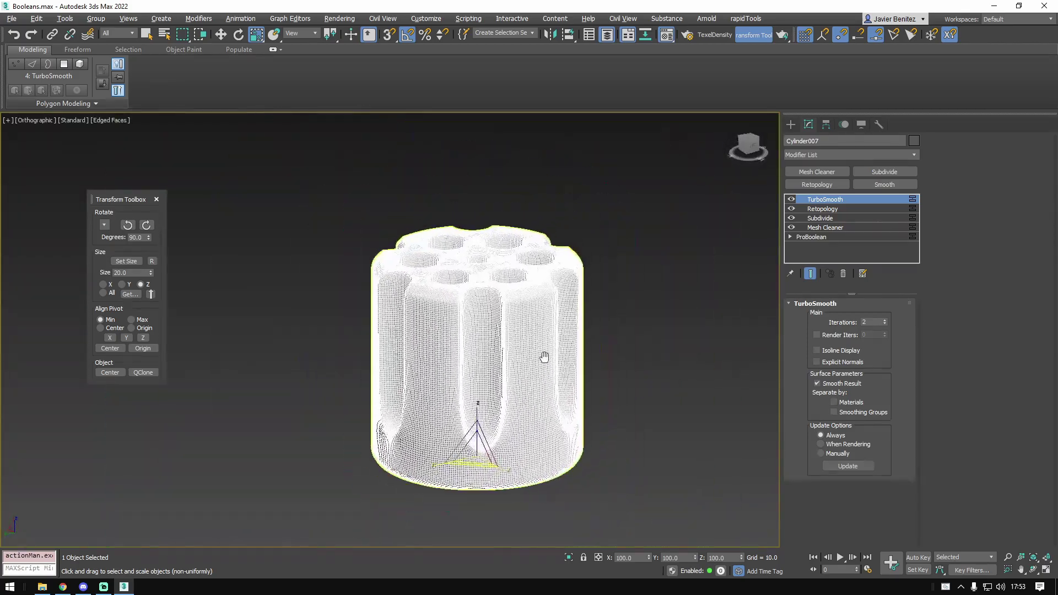
pyautogui.press('F4')
pyautogui.moveTo(632, 372)
pyautogui.keyDown('alt'); pyautogui.mouseDown(button='middle')
pyautogui.moveTo(488, 309)
pyautogui.moveTo(478, 321)
pyautogui.mouseUp(button='middle'); pyautogui.keyUp('alt')
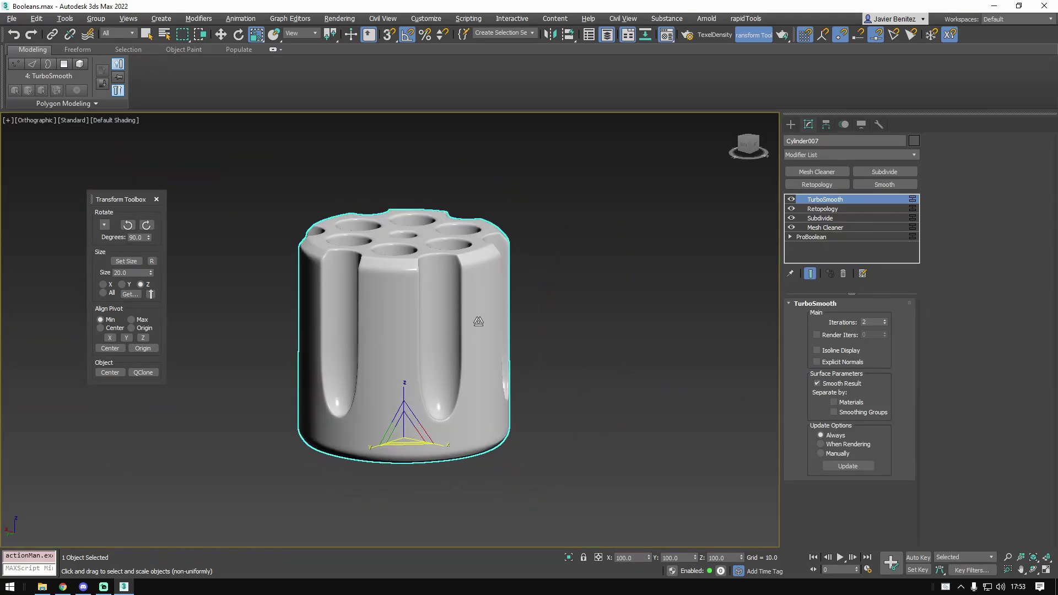
pyautogui.scroll(4, 425, 283)
pyautogui.press('F4')
pyautogui.scroll(-4, 420, 270)
pyautogui.scroll(3, 437, 279)
pyautogui.keyDown('alt'); pyautogui.moveTo(421, 269); pyautogui.dragTo(496, 303, button='middle'); pyautogui.keyUp('alt')
# - Turn off the TurboSmooth modifier's display and clone the retopologized body
pyautogui.click(790, 199)
pyautogui.moveTo(608, 362); pyautogui.dragTo(607, 325, button='middle')
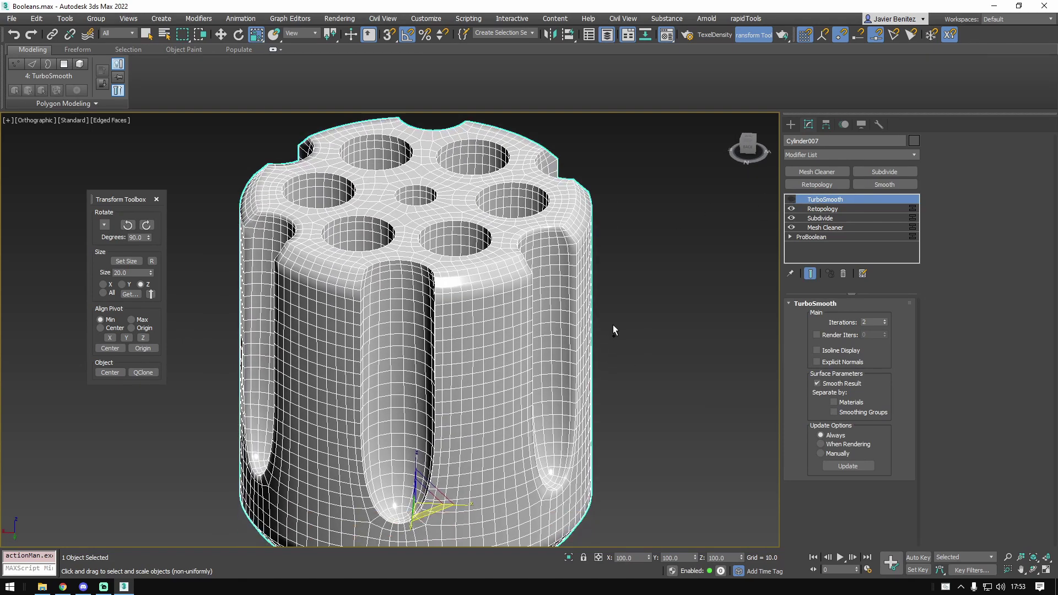
pyautogui.hotkey('ctrl', 'v')
pyautogui.click(498, 337)
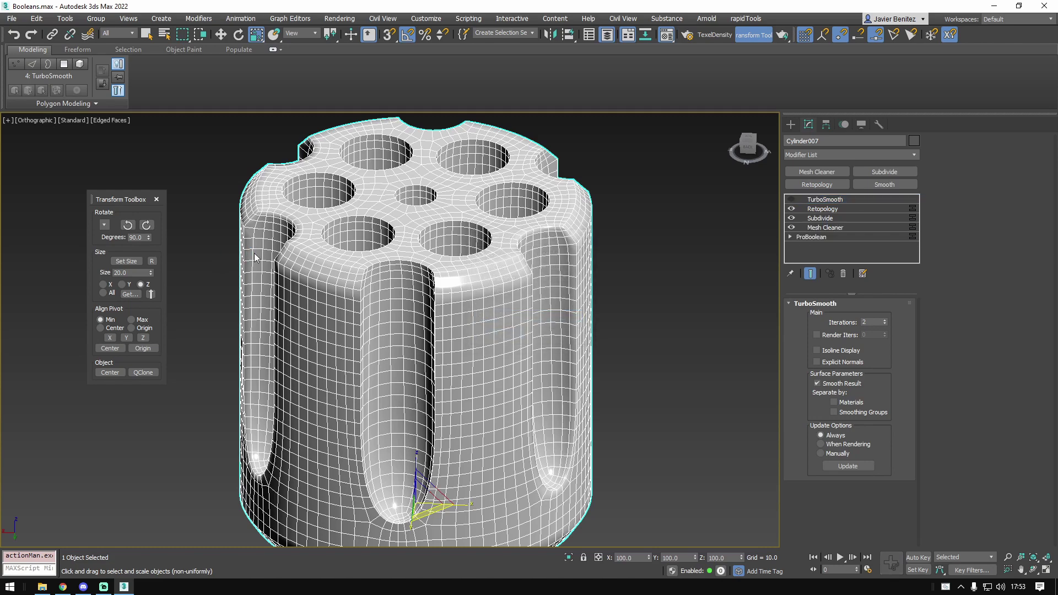
# - Isolate the cloned body and delete its TurboSmooth modifier
pyautogui.moveTo(352, 235)
pyautogui.keyDown('alt'); pyautogui.mouseDown(button='middle')
pyautogui.moveTo(406, 235)
pyautogui.moveTo(417, 249)
pyautogui.mouseUp(button='middle'); pyautogui.keyUp('alt')
pyautogui.scroll(-3, 417, 251)
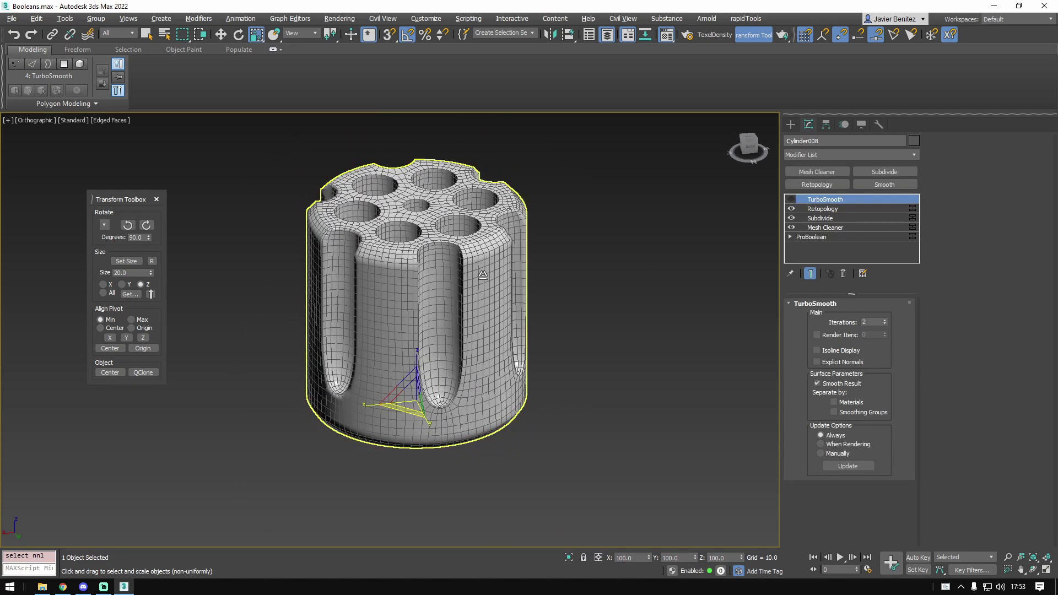
pyautogui.hotkey('alt', 'q')
pyautogui.keyDown('alt'); pyautogui.moveTo(438, 298); pyautogui.dragTo(403, 302, button='middle'); pyautogui.keyUp('alt')
pyautogui.rightClick(835, 198)
pyautogui.click(864, 216)
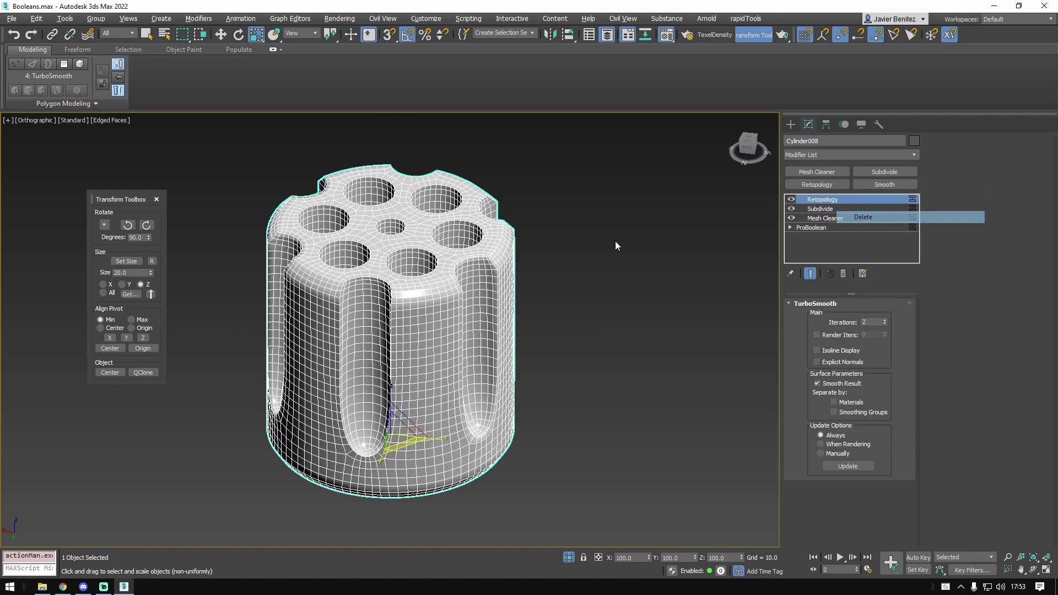
# - Convert the cloned body to an Editable Poly
pyautogui.rightClick(403, 258)
pyautogui.moveTo(463, 373)
pyautogui.click(558, 380)
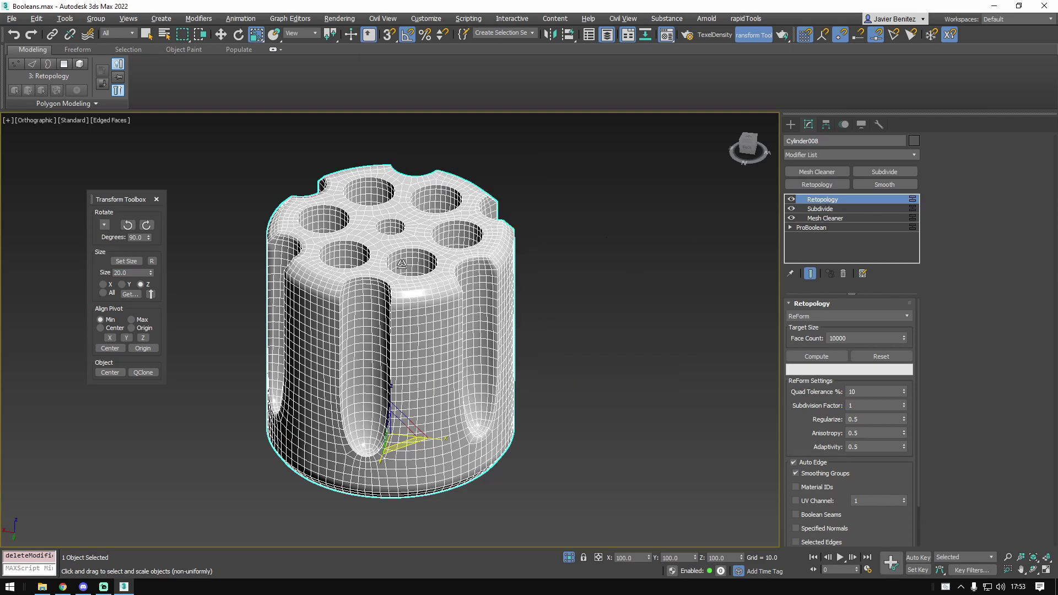
pyautogui.scroll(3, 402, 264)
pyautogui.scroll(-2, 521, 314)
pyautogui.rightClick(478, 257)
pyautogui.moveTo(577, 372)
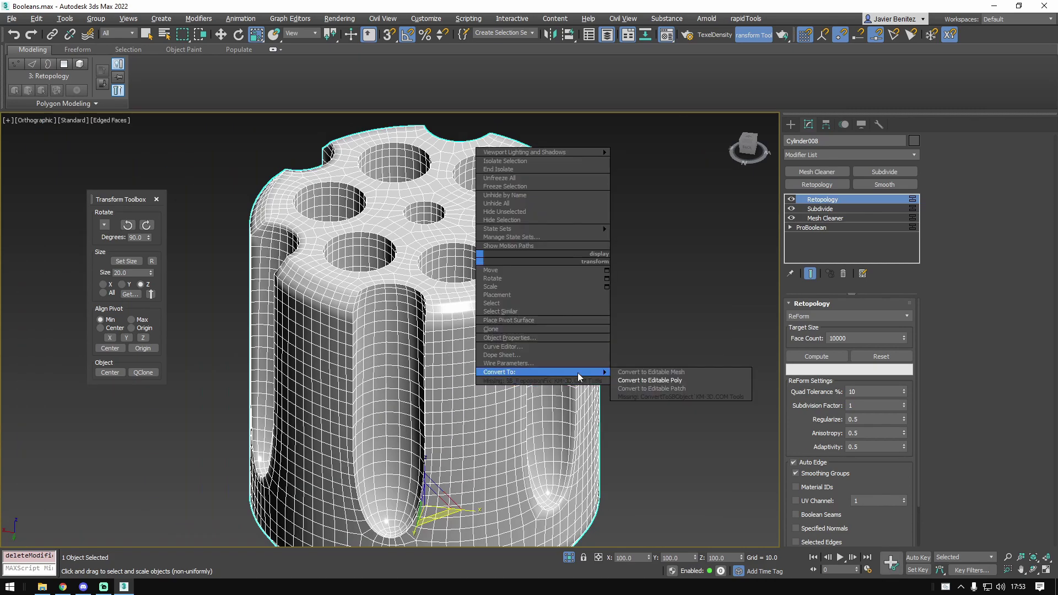
pyautogui.click(657, 381)
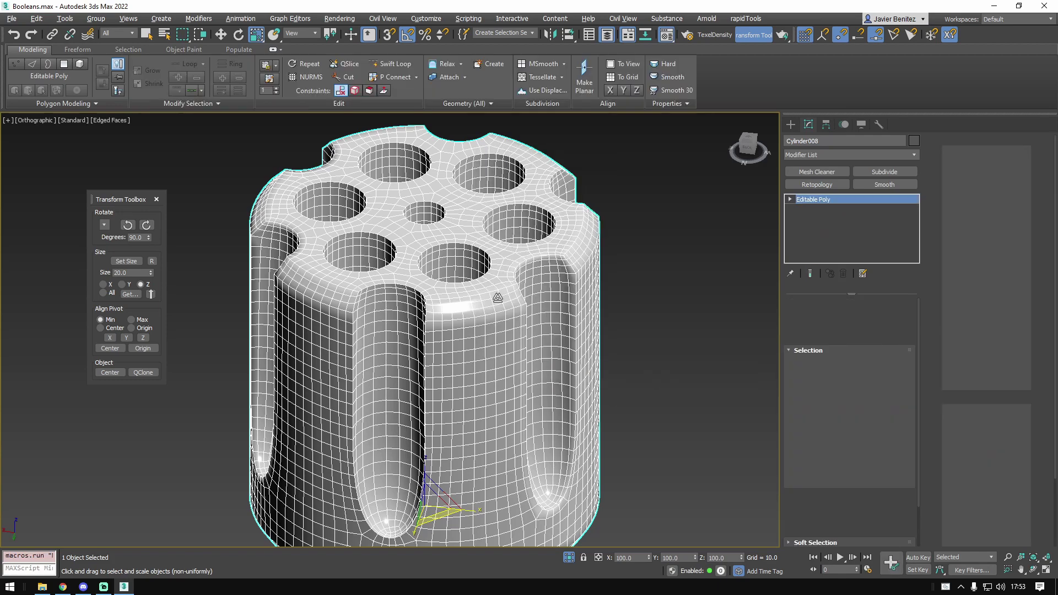
# - Remove two edge loops running around the rounded top rim
pyautogui.press('2')
pyautogui.scroll(4, 496, 298)
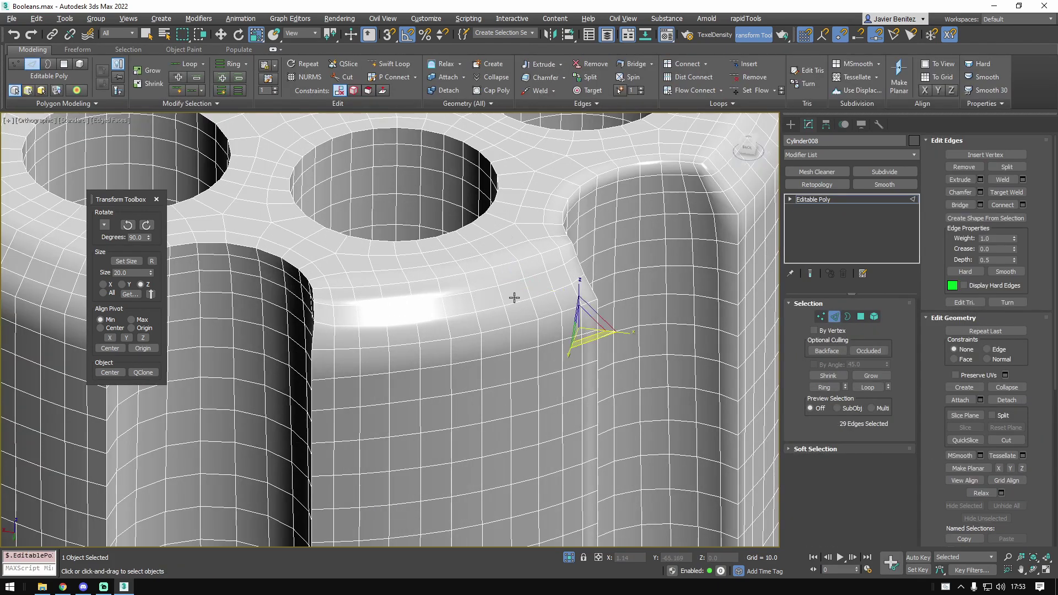
pyautogui.doubleClick(509, 280)
pyautogui.keyDown('ctrl'); pyautogui.doubleClick(515, 300); pyautogui.keyUp('ctrl')
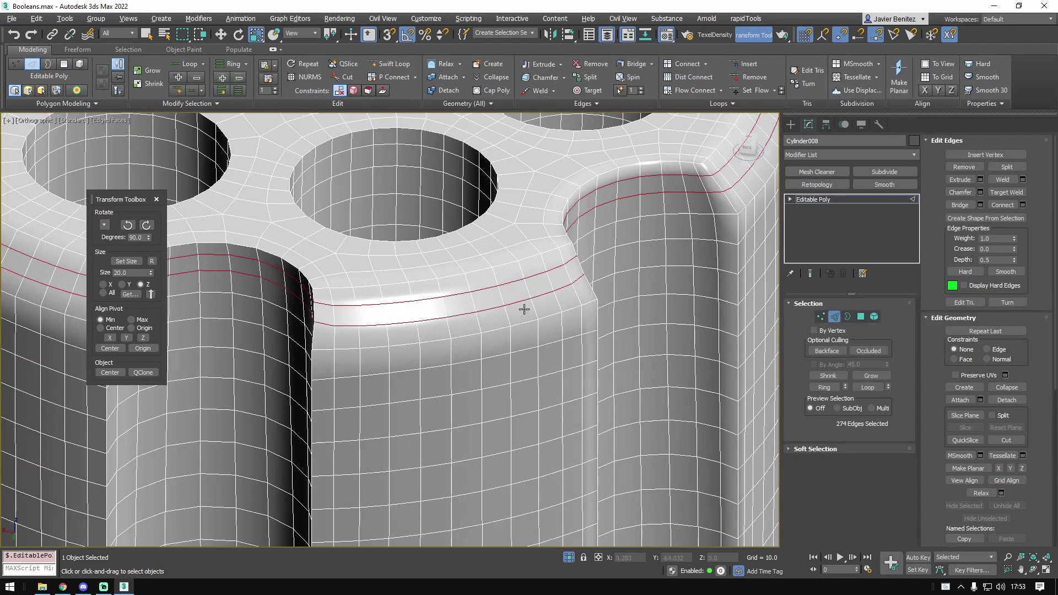
pyautogui.hotkey('ctrl', 'BackSpace')
# - Select the full edge loop around the body just below the top rim
pyautogui.scroll(-4, 472, 274)
pyautogui.keyDown('alt'); pyautogui.moveTo(467, 274); pyautogui.dragTo(571, 189, button='middle'); pyautogui.keyUp('alt')
pyautogui.scroll(2, 569, 195)
pyautogui.doubleClick(573, 191)
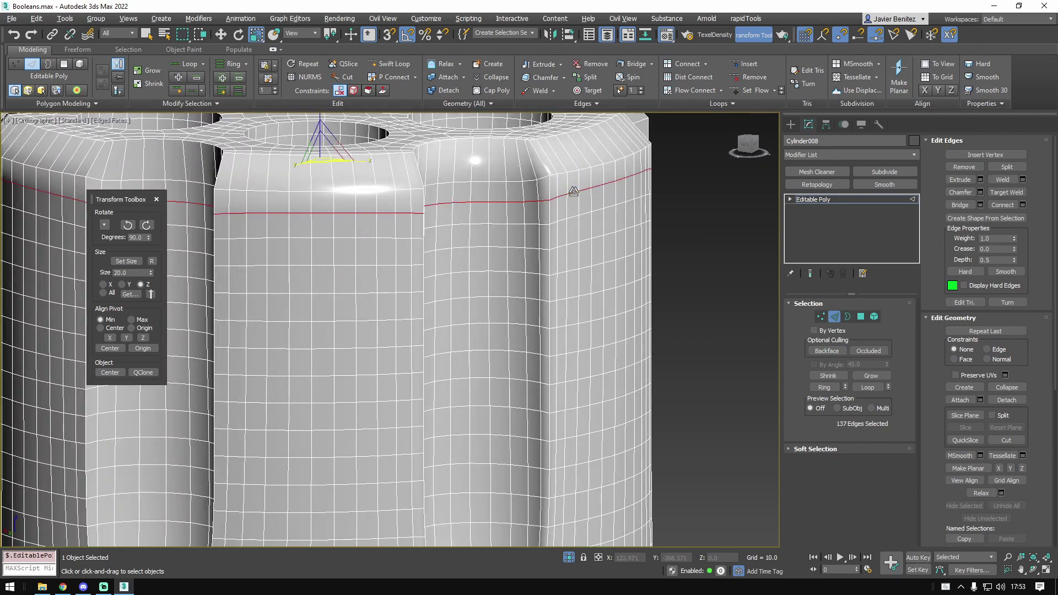
pyautogui.scroll(-4, 487, 259)
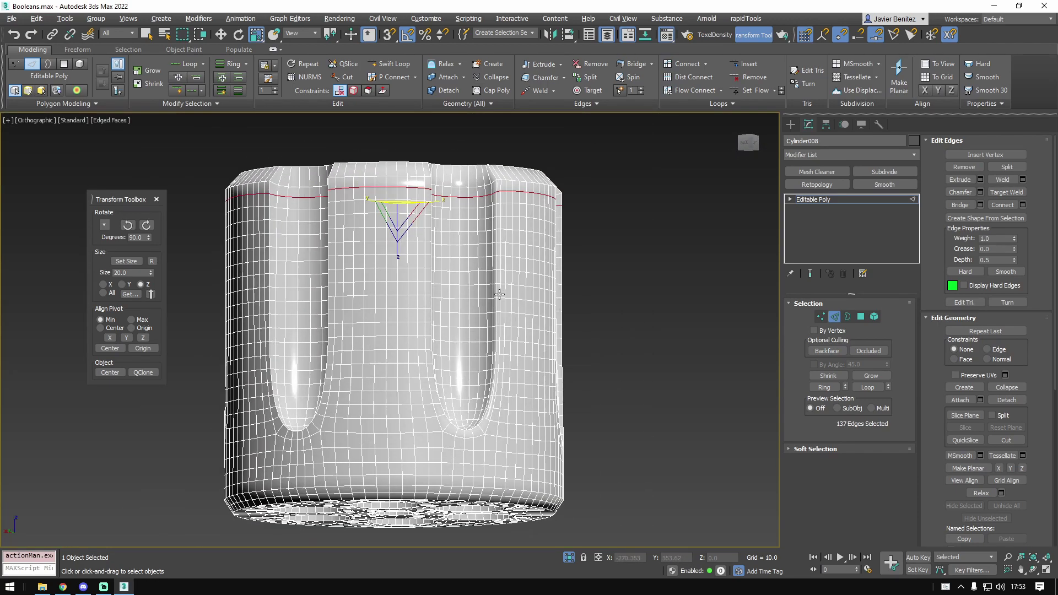
pyautogui.keyDown('alt'); pyautogui.moveTo(496, 293); pyautogui.dragTo(451, 317, button='middle'); pyautogui.keyUp('alt')
pyautogui.scroll(5, 452, 317)
# - Select three consecutive horizontal edges, one above another, near the top of the wall between two grooves
pyautogui.click(416, 212)
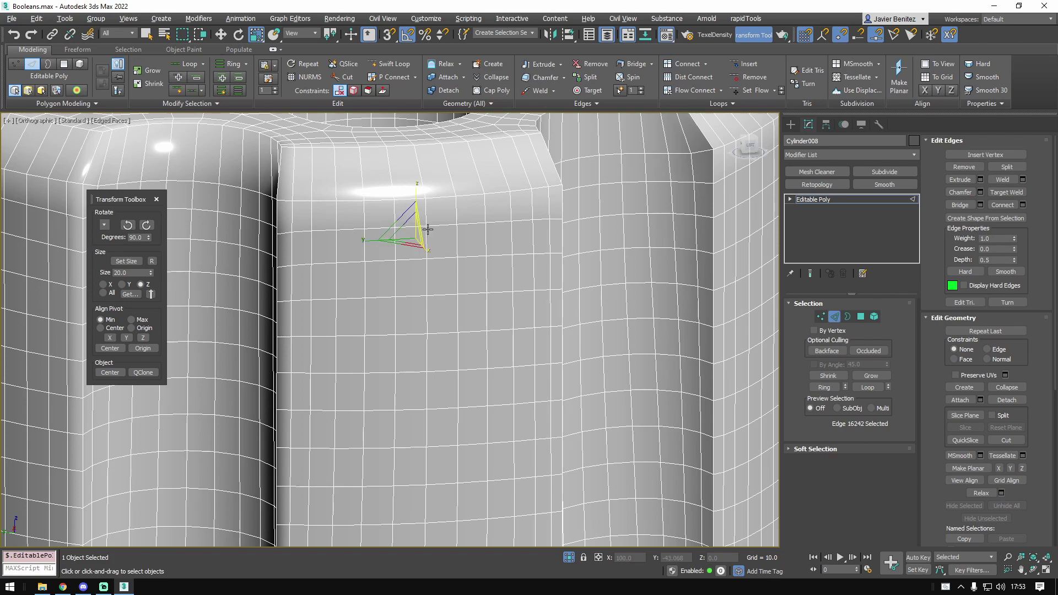
pyautogui.click(433, 232)
pyautogui.keyDown('ctrl'); pyautogui.click(445, 258); pyautogui.keyUp('ctrl')
pyautogui.hotkey('ctrl', 'z')
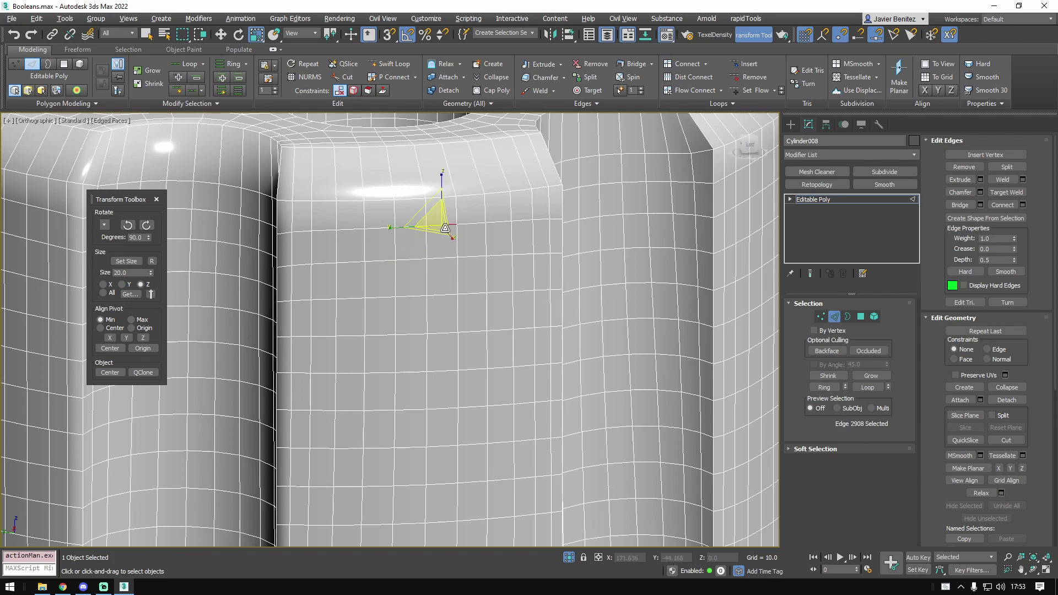
pyautogui.press('q')
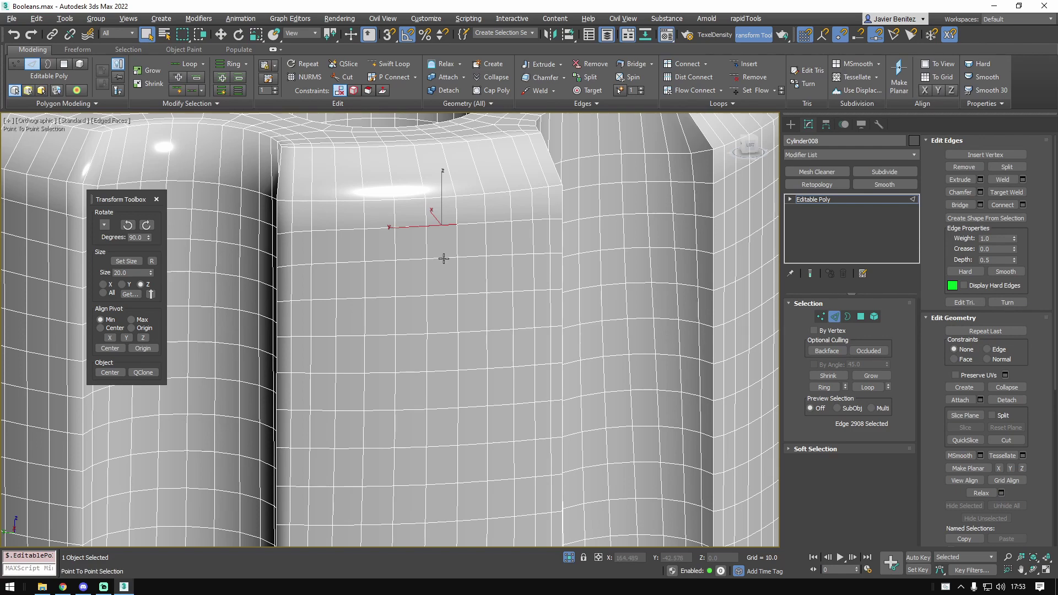
pyautogui.hotkey('ctrl', 'z')
pyautogui.click(440, 227)
pyautogui.keyDown('ctrl'); pyautogui.click(443, 258); pyautogui.keyUp('ctrl')
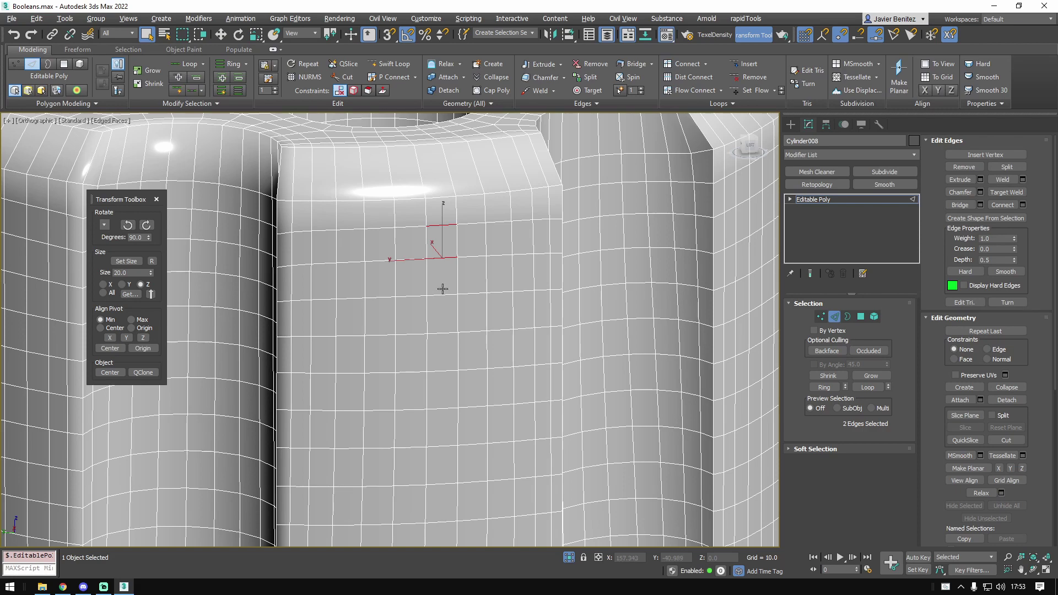
pyautogui.keyDown('ctrl'); pyautogui.click(443, 294); pyautogui.keyUp('ctrl')
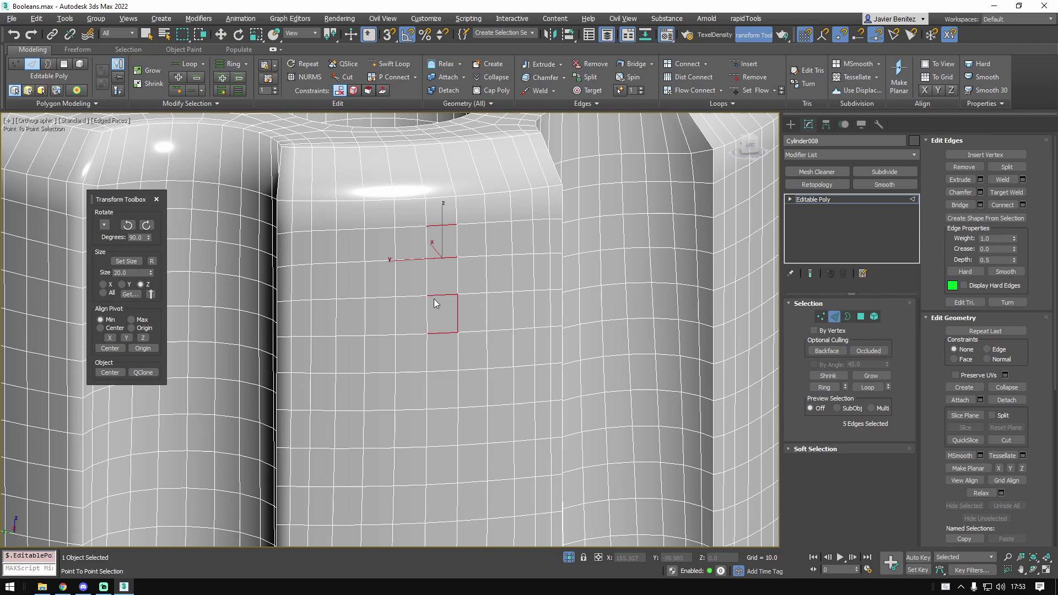
pyautogui.rightClick(438, 298)
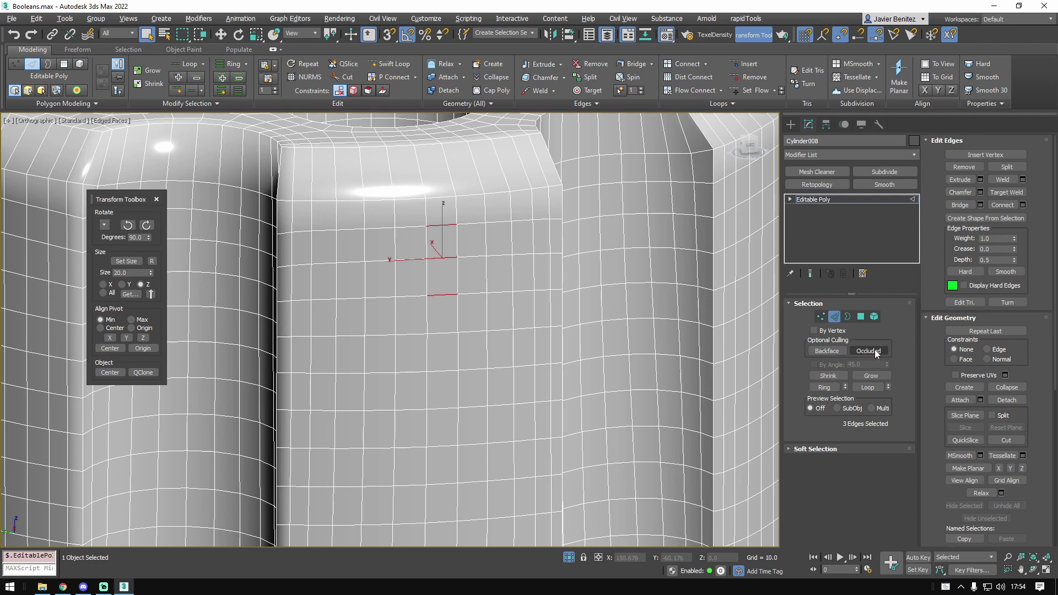
# - Try to expand the three selected edges with Ring and Loop, undoing each selection
pyautogui.click(827, 387)
pyautogui.scroll(-4, 398, 216)
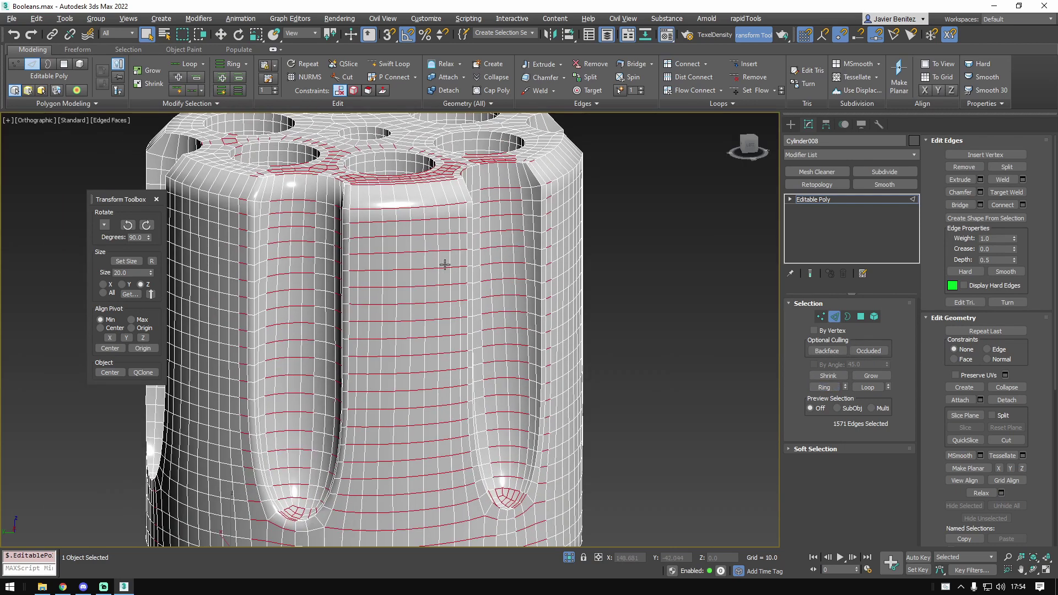
pyautogui.hotkey('ctrl', 'z')
pyautogui.click(867, 388)
pyautogui.hotkey('ctrl', 'z')
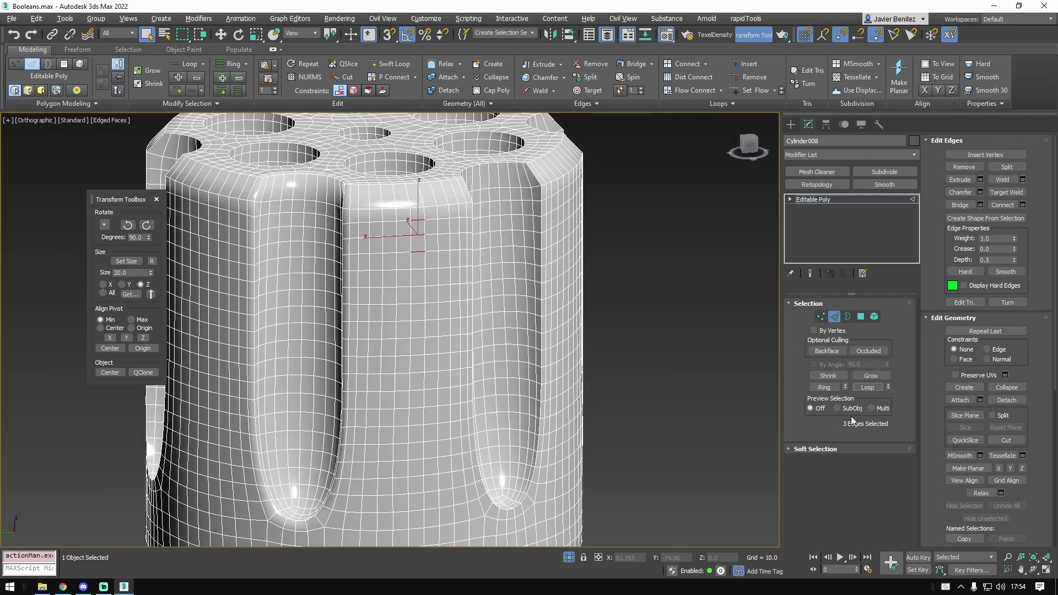
# - From the top view, extend the selection to the whole vertical column of horizontal edges between two grooves
pyautogui.keyDown('alt'); pyautogui.moveTo(440, 293); pyautogui.dragTo(411, 322, button='middle'); pyautogui.keyUp('alt')
pyautogui.press('r')
pyautogui.press('t')
pyautogui.press('z')
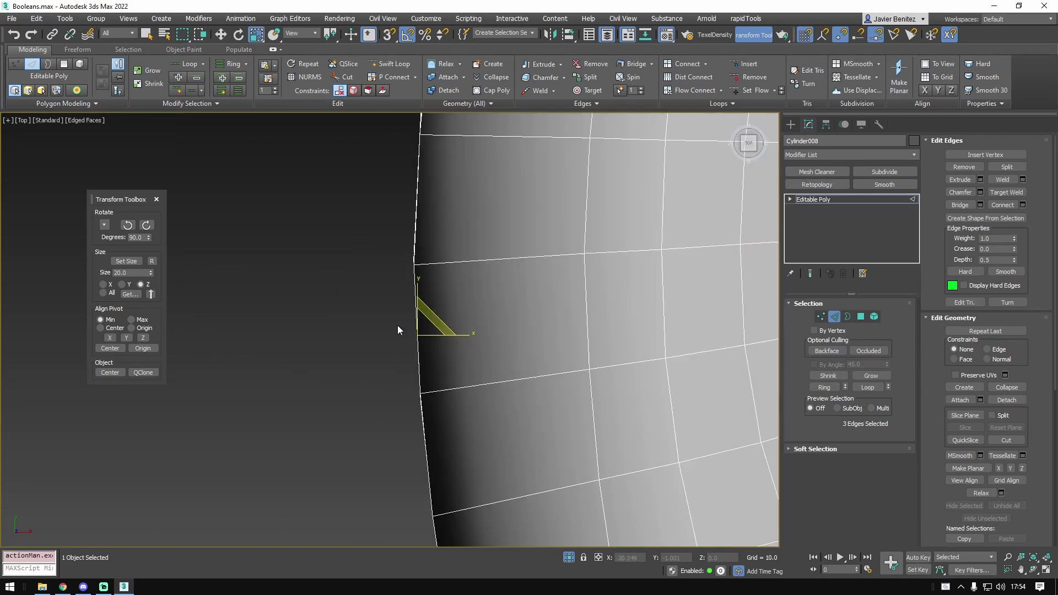
pyautogui.moveTo(467, 333); pyautogui.dragTo(467, 333)
pyautogui.scroll(-5, 464, 259)
pyautogui.keyDown('alt'); pyautogui.moveTo(464, 259); pyautogui.dragTo(557, 179, button='middle'); pyautogui.keyUp('alt')
pyautogui.scroll(-2, 526, 264)
pyautogui.moveTo(558, 179); pyautogui.dragTo(443, 218)
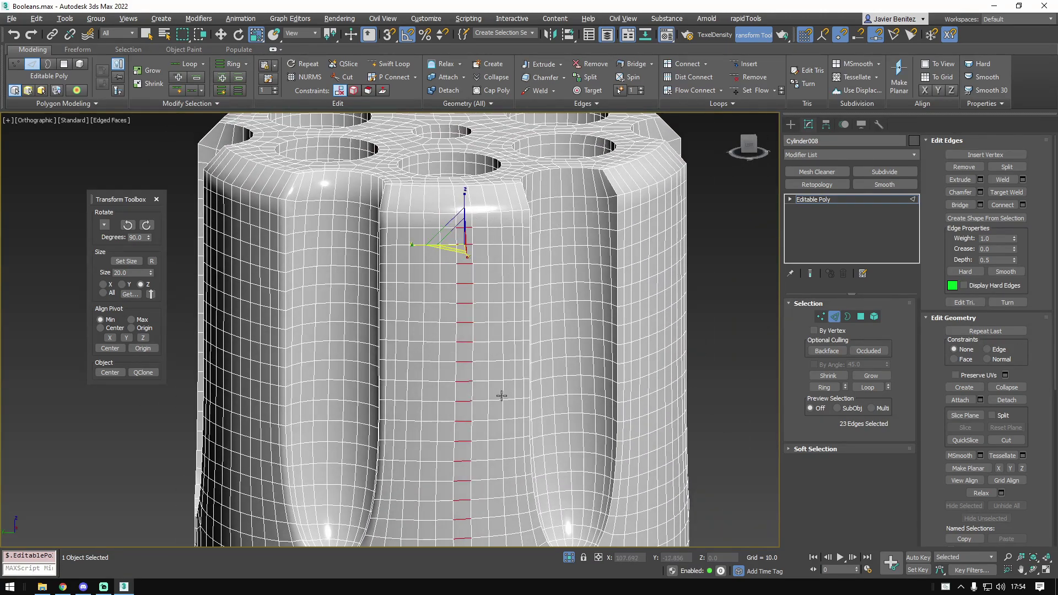
pyautogui.moveTo(503, 395); pyautogui.dragTo(510, 196, button='middle')
pyautogui.keyDown('alt'); pyautogui.moveTo(503, 388); pyautogui.dragTo(495, 368, button='middle'); pyautogui.keyUp('alt')
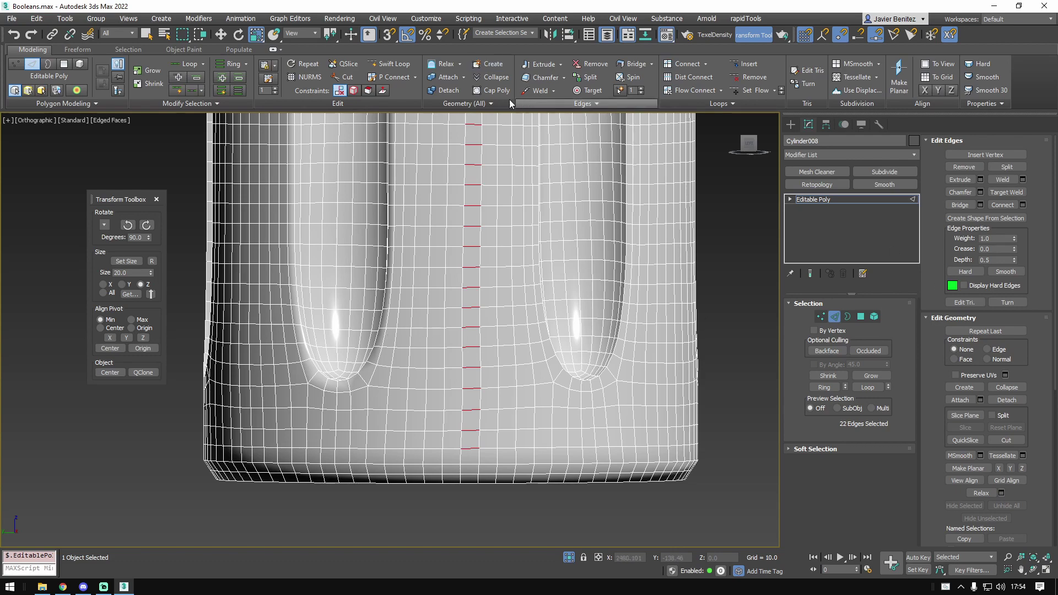
# - Deselect the edges of the column that lie level with the grooves' rounded lower ends
pyautogui.click(472, 347)
pyautogui.click(473, 308)
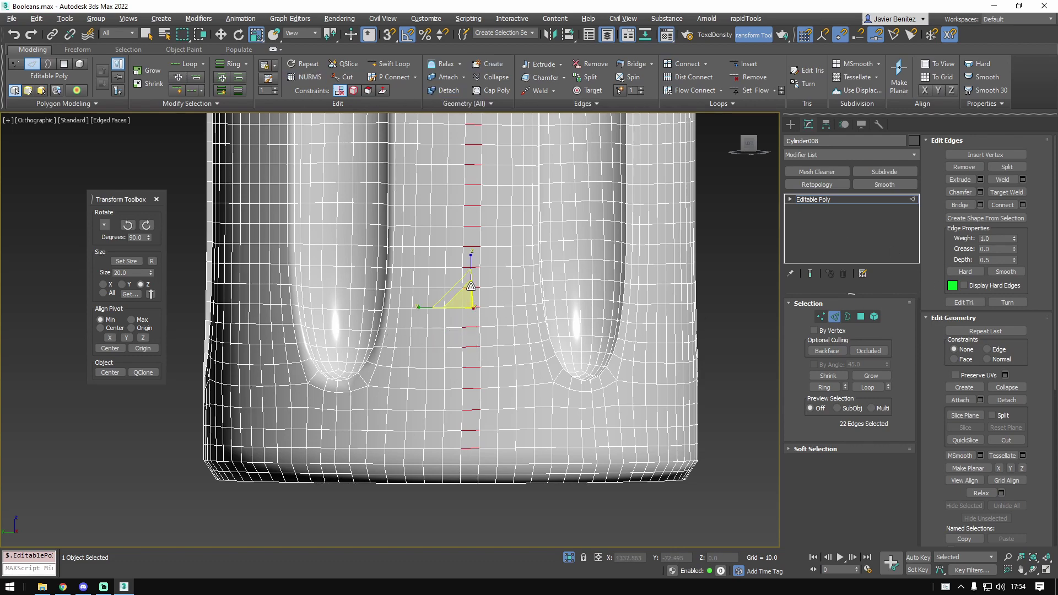
pyautogui.click(472, 287)
pyautogui.keyDown('alt'); pyautogui.moveTo(445, 389); pyautogui.dragTo(443, 401); pyautogui.keyUp('alt')
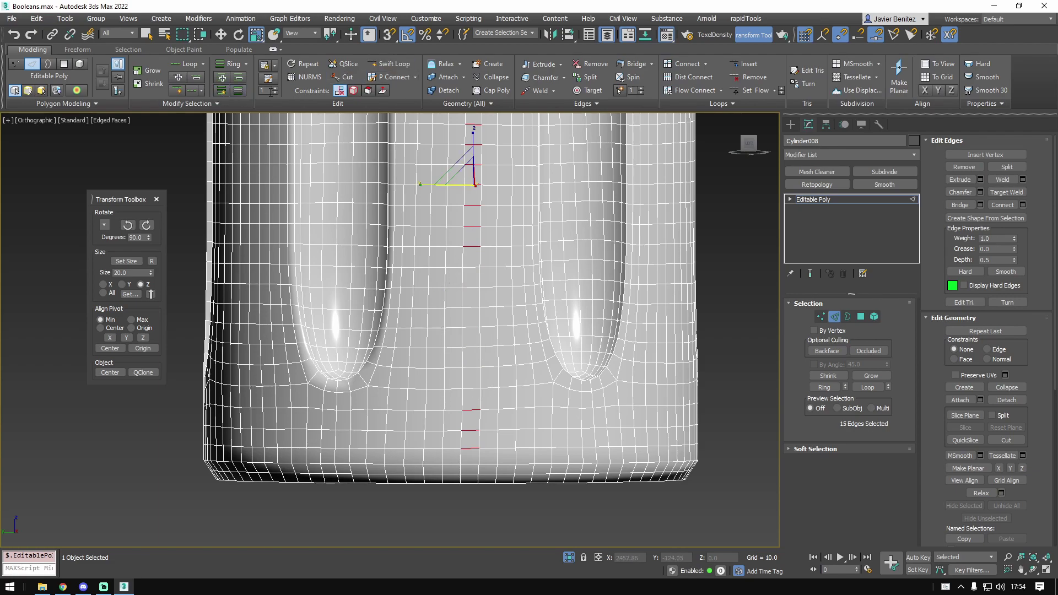
# - Expand the remaining column edges into full loops and remove those loops from the body
pyautogui.click(867, 388)
pyautogui.scroll(-5, 480, 330)
pyautogui.keyDown('alt'); pyautogui.moveTo(573, 333); pyautogui.dragTo(503, 337, button='middle'); pyautogui.keyUp('alt')
pyautogui.hotkey('ctrl', 'BackSpace')
pyautogui.keyDown('alt'); pyautogui.moveTo(566, 359); pyautogui.dragTo(487, 363, button='middle'); pyautogui.keyUp('alt')
pyautogui.scroll(7, 487, 362)
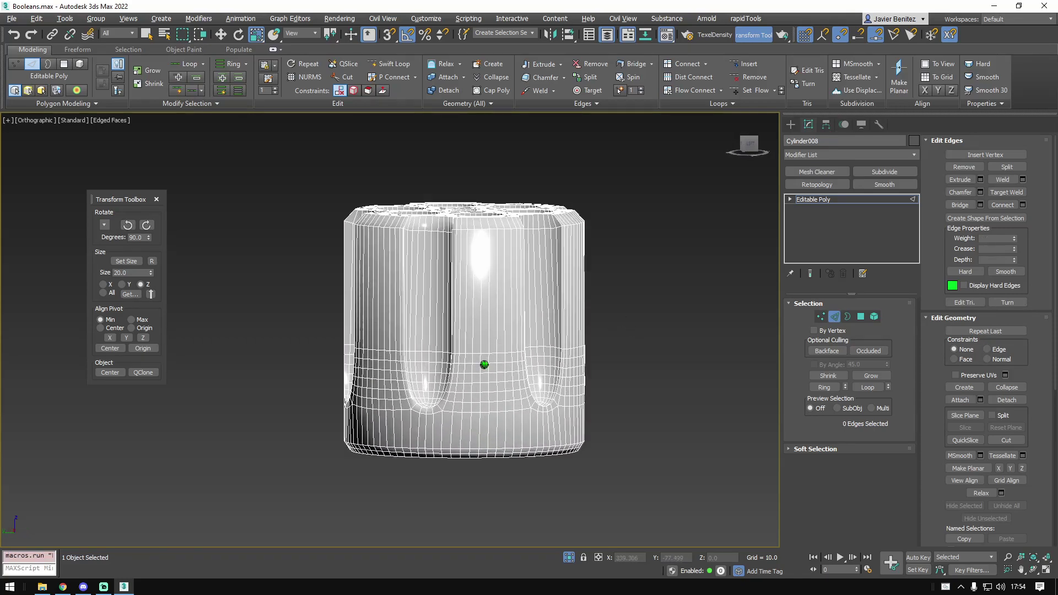
# - Add a Symmetry modifier to the body with X and Y as mirror axes, viewed from the top
pyautogui.scroll(-5, 467, 356)
pyautogui.press('t')
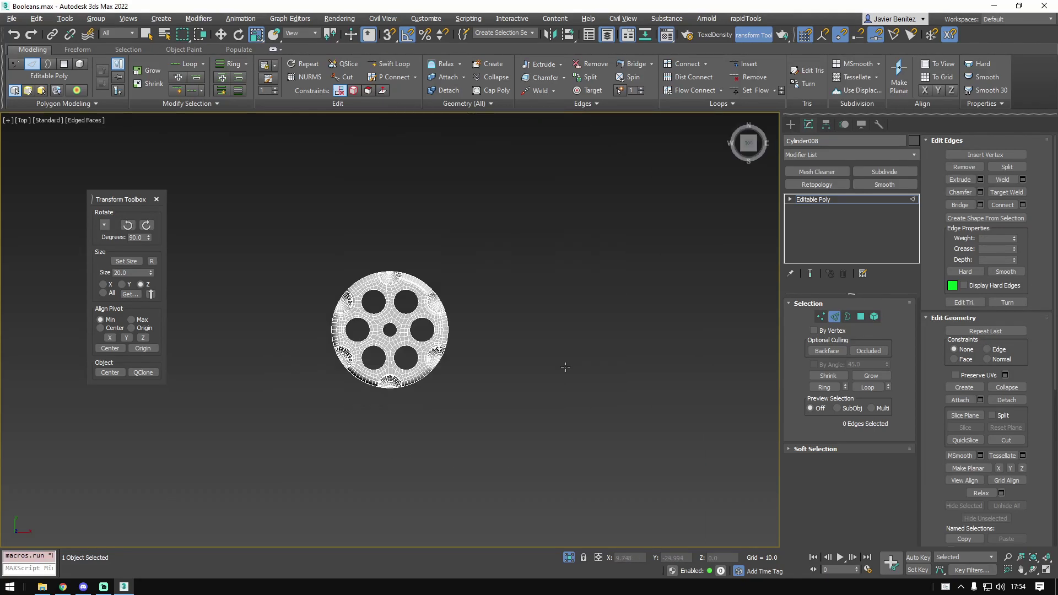
pyautogui.scroll(2, 481, 286)
pyautogui.moveTo(430, 248); pyautogui.dragTo(469, 261, button='middle')
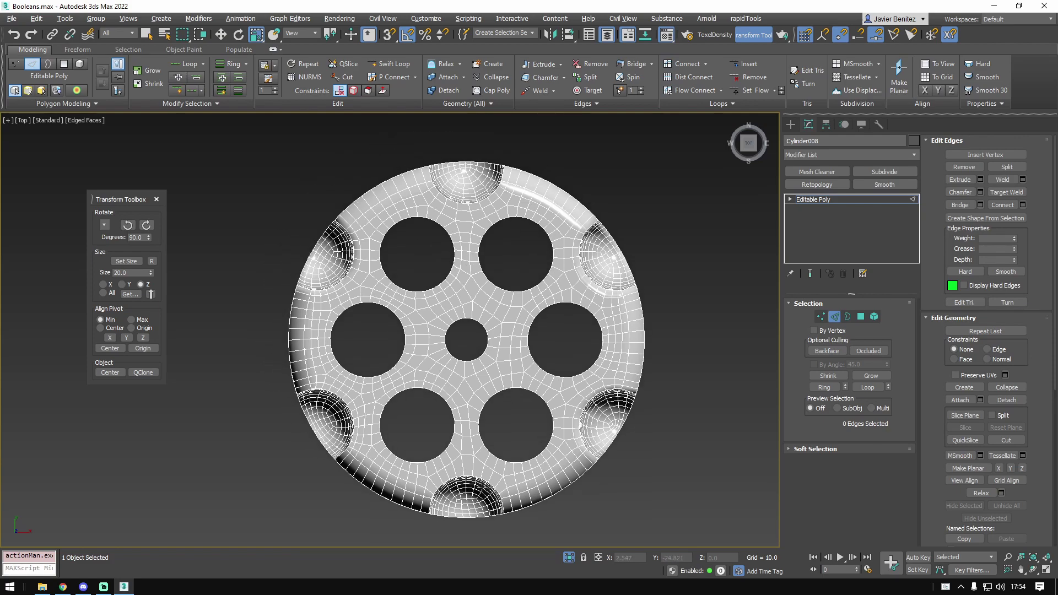
pyautogui.click(826, 200)
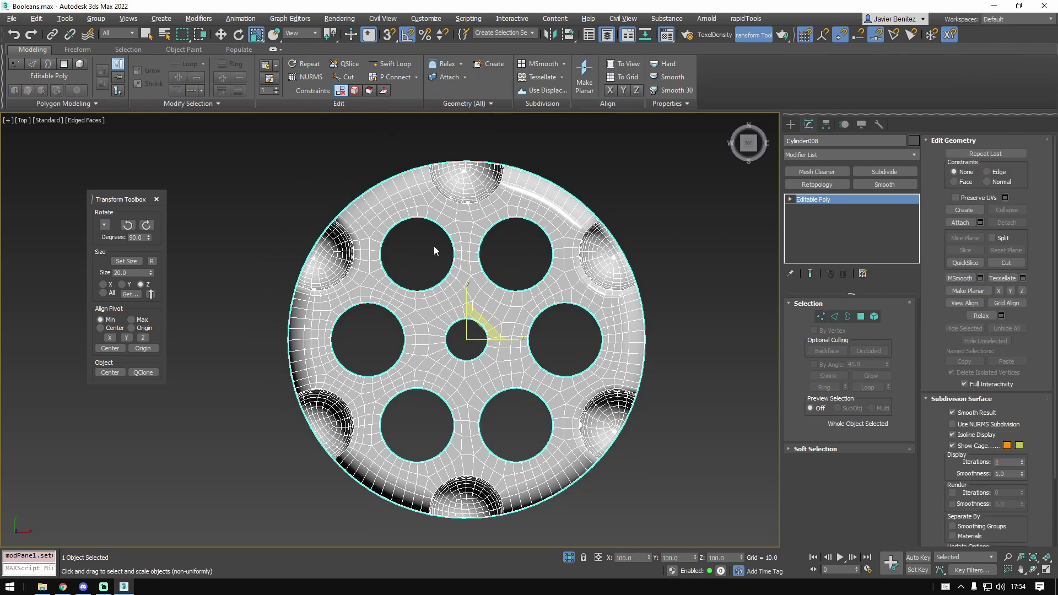
pyautogui.hotkey('alt', 's')
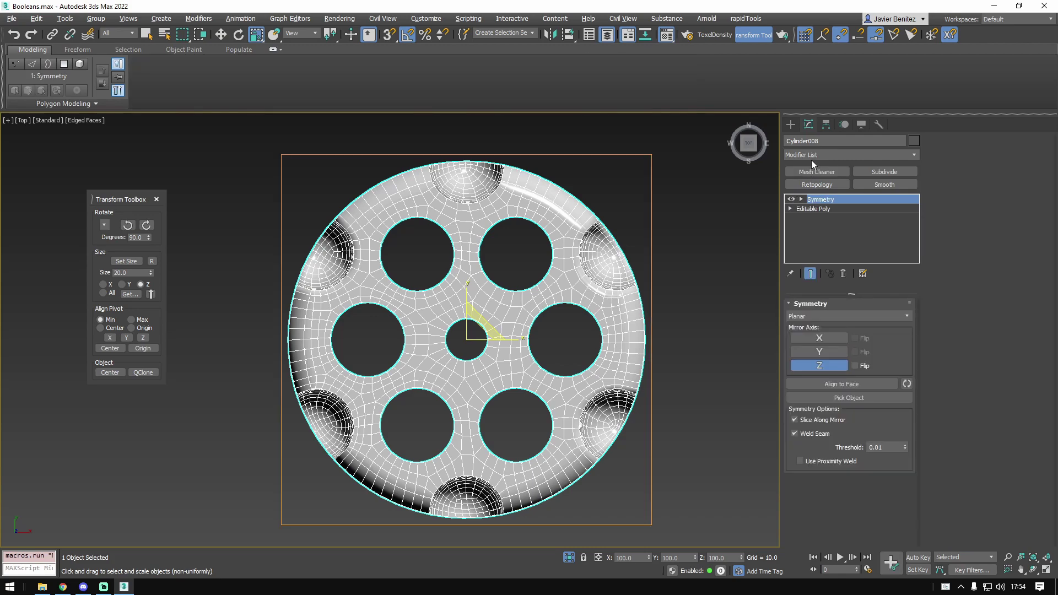
pyautogui.click(835, 356)
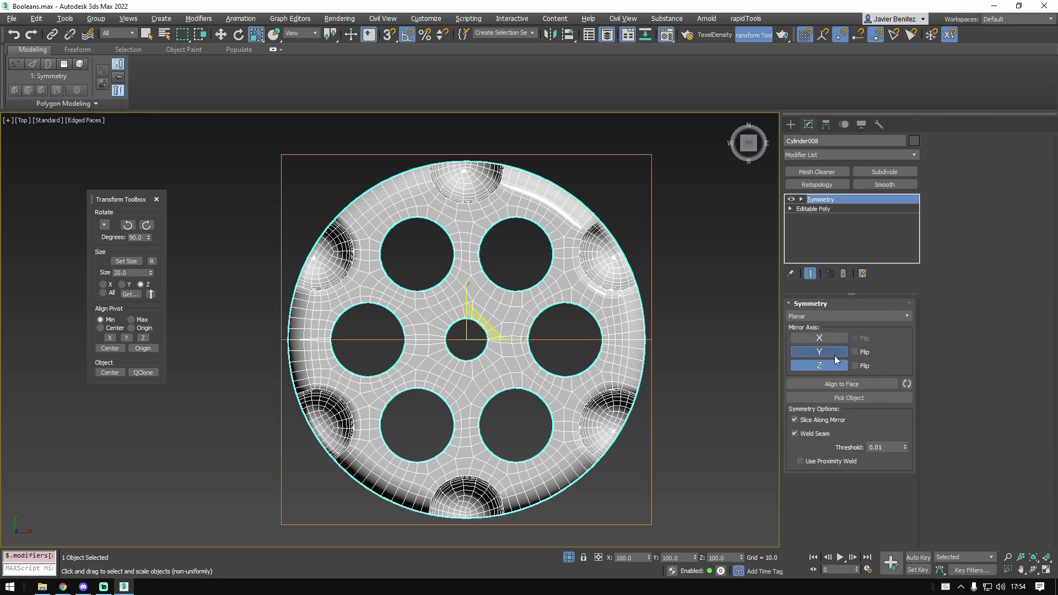
pyautogui.keyDown('ctrl'); pyautogui.click(836, 339); pyautogui.keyUp('ctrl')
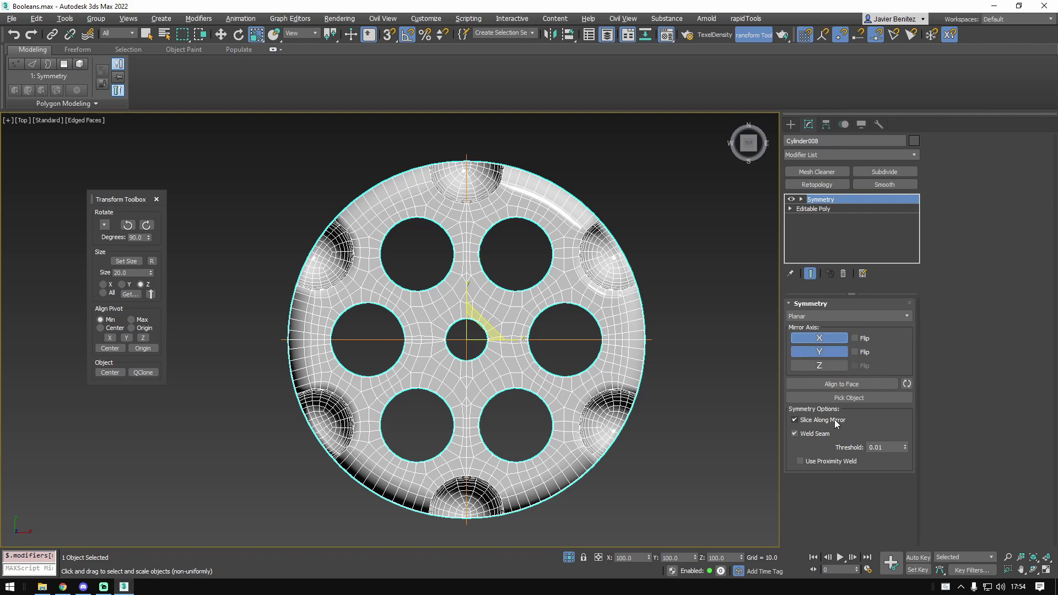
# - Test the Symmetry modifier with Slice Along Mirror and Weld Seam each switched off and on, and delete the modifier
pyautogui.click(794, 421)
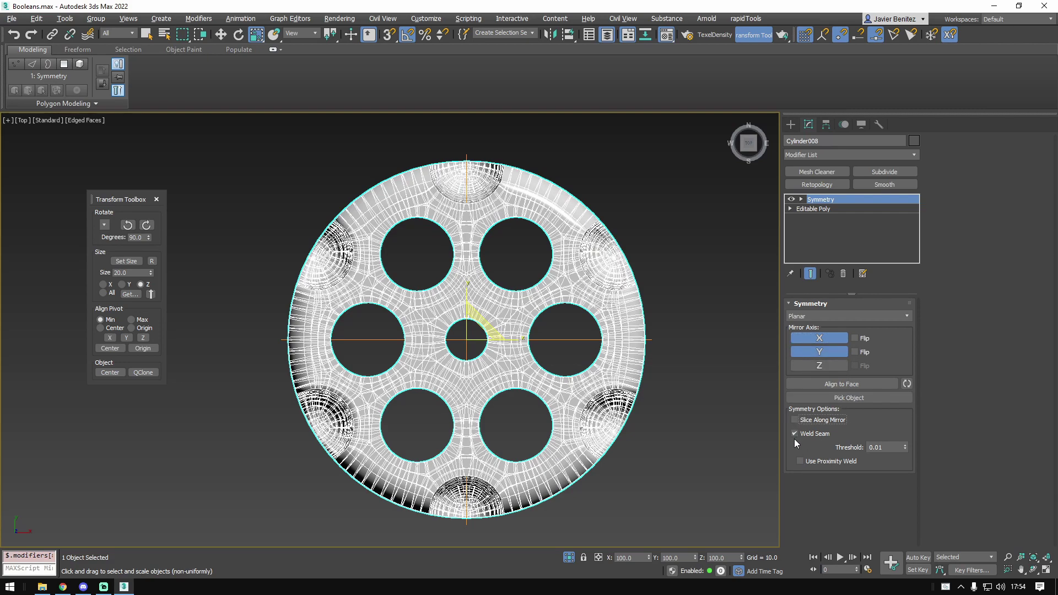
pyautogui.click(794, 420)
pyautogui.click(795, 434)
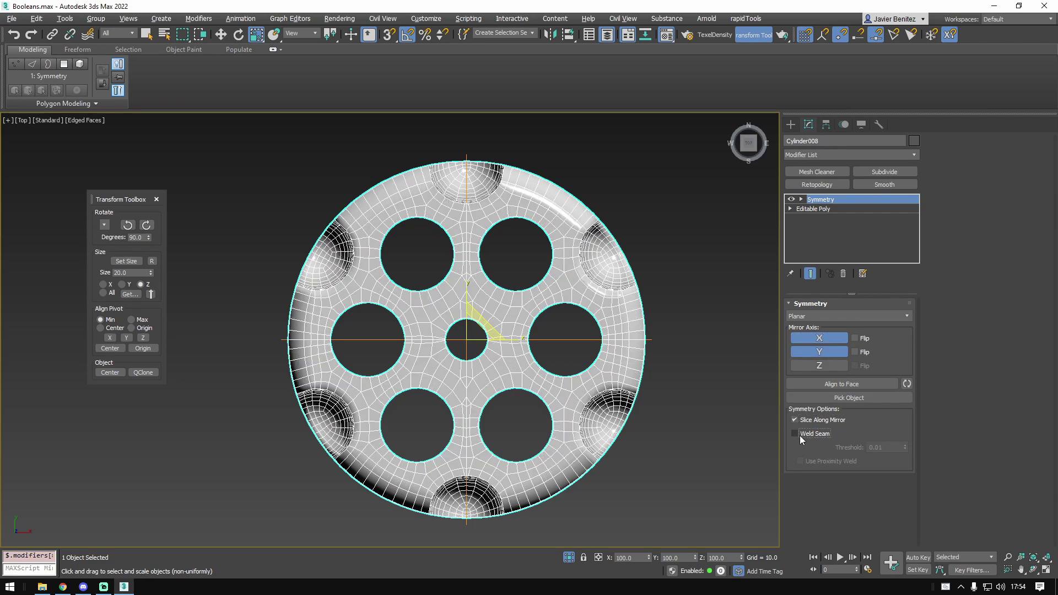
pyautogui.click(799, 434)
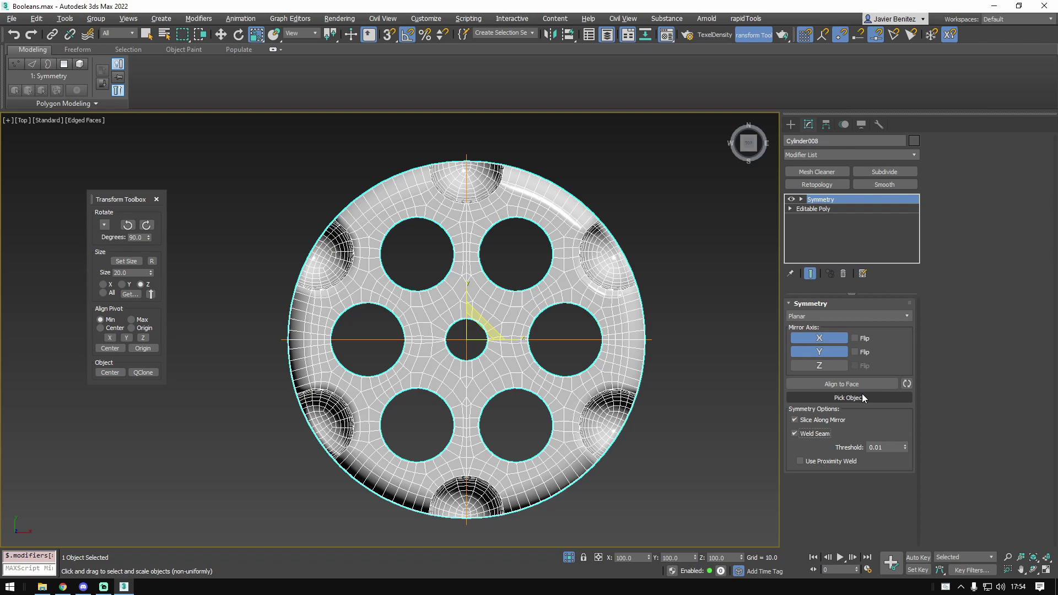
pyautogui.rightClick(835, 199)
pyautogui.click(843, 214)
# - Add a Slice modifier along X and Y with the slice type set to Remove Positive
pyautogui.click(835, 155)
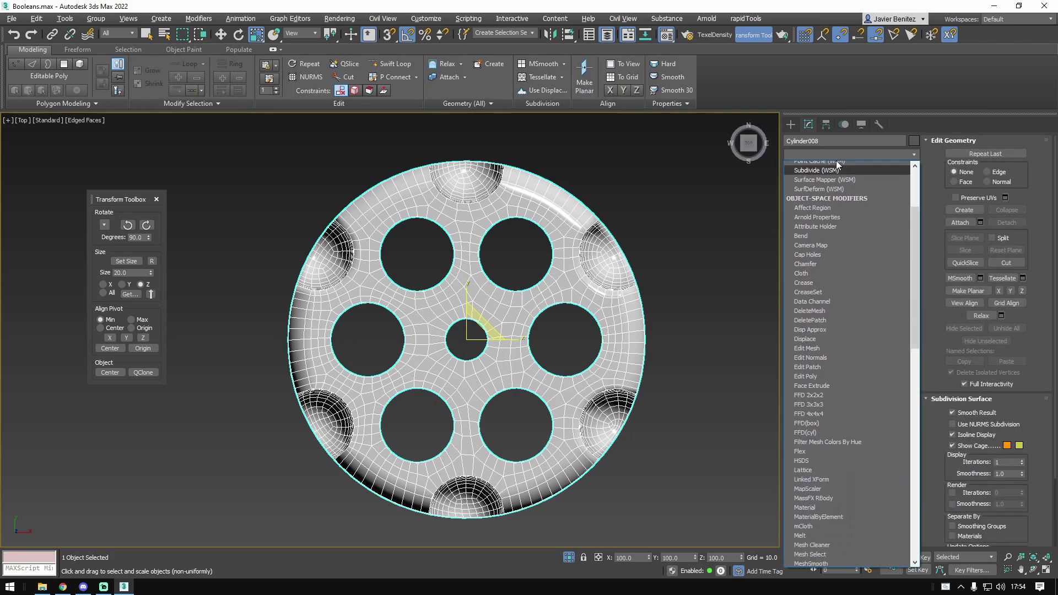
pyautogui.write('l')
pyautogui.press('Return')
pyautogui.click(828, 366)
pyautogui.click(825, 357)
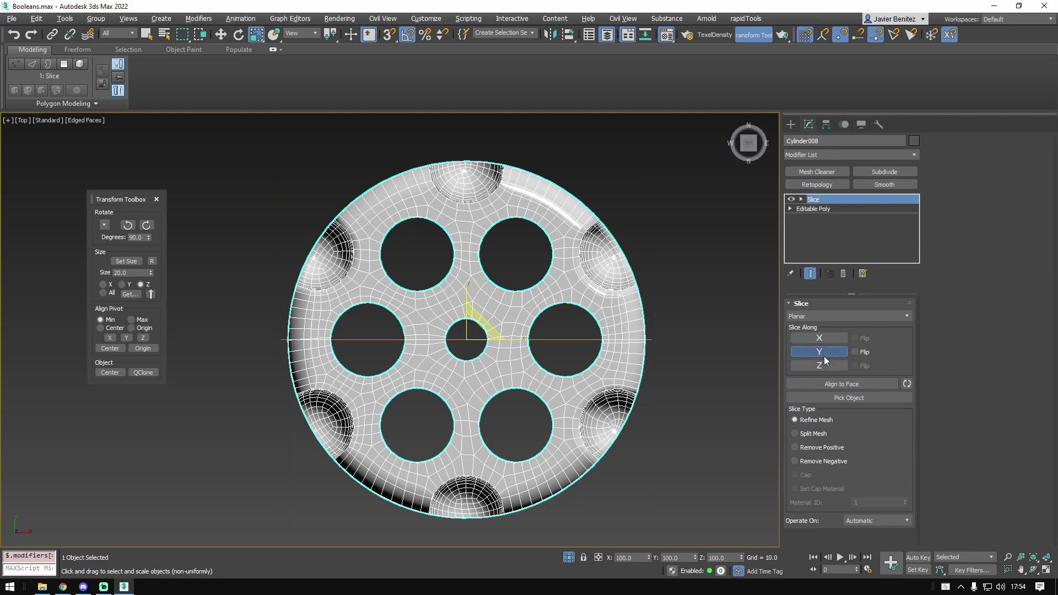
pyautogui.click(830, 338)
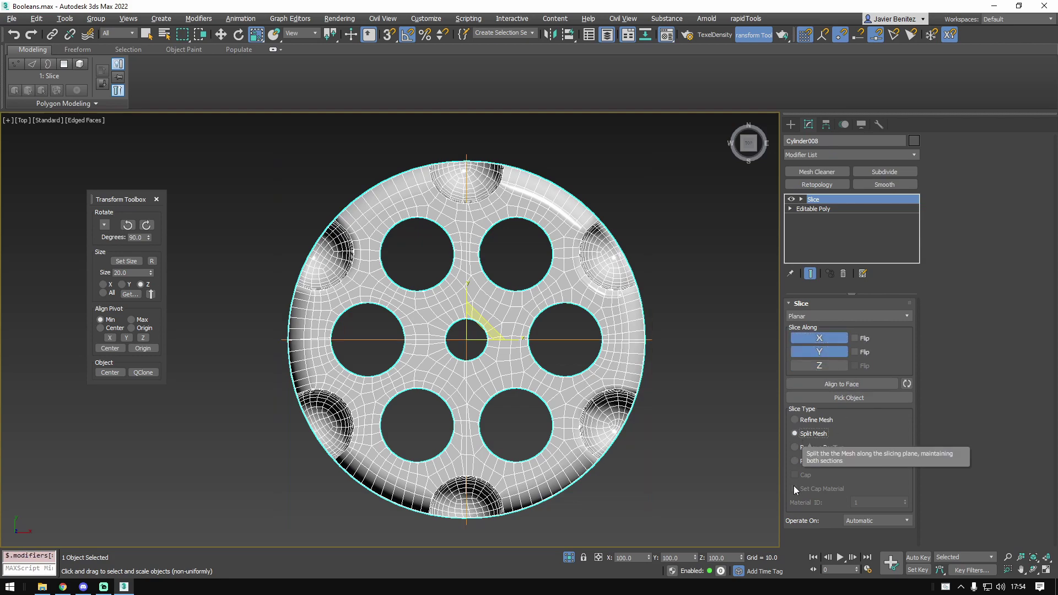
pyautogui.click(797, 447)
# - Convert the sliced quarter of the body to an Editable Poly
pyautogui.keyDown('alt'); pyautogui.moveTo(442, 363); pyautogui.dragTo(518, 309, button='middle'); pyautogui.keyUp('alt')
pyautogui.scroll(3, 584, 364)
pyautogui.rightClick(518, 309)
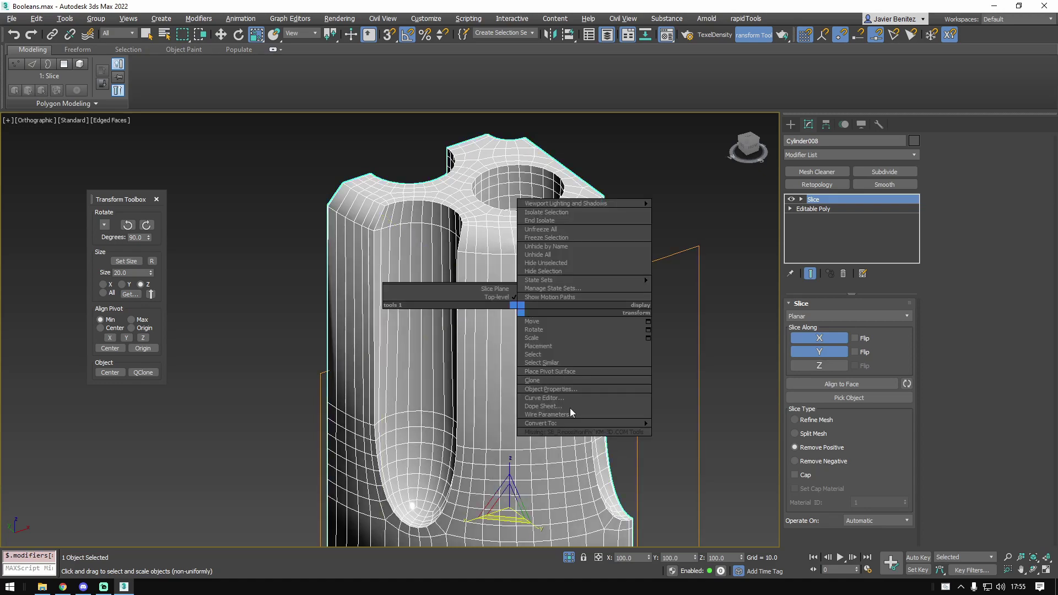
pyautogui.moveTo(636, 426)
pyautogui.click(690, 432)
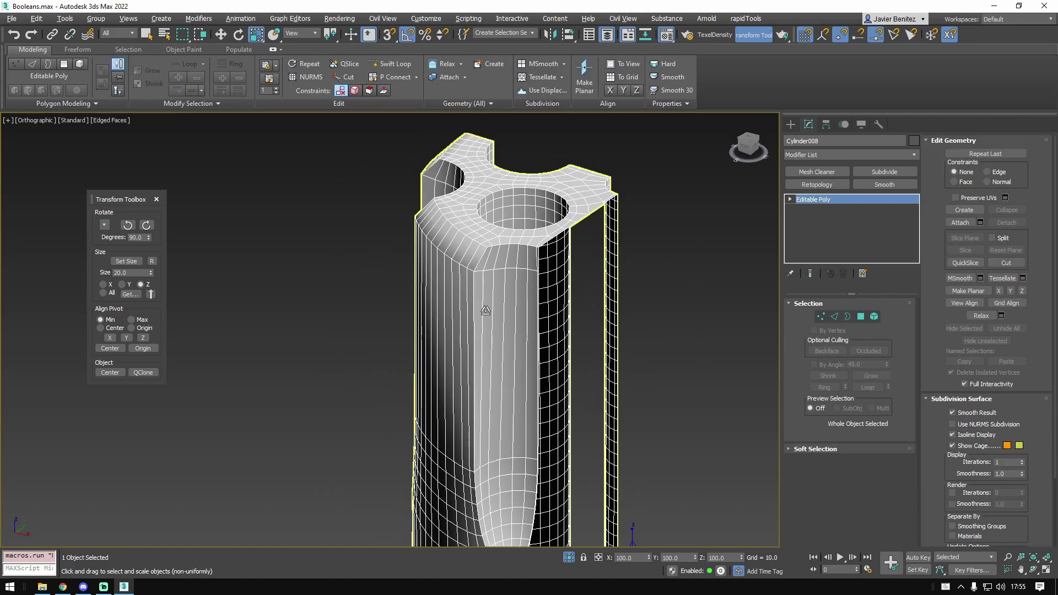
# - Select the edge ring running down the wall of the round hole and deselect its edges on the top end face
pyautogui.click(836, 317)
pyautogui.keyDown('alt'); pyautogui.moveTo(465, 231); pyautogui.dragTo(510, 259, button='middle'); pyautogui.keyUp('alt')
pyautogui.scroll(3, 518, 243)
pyautogui.click(620, 227)
pyautogui.hotkey('alt', 'r')
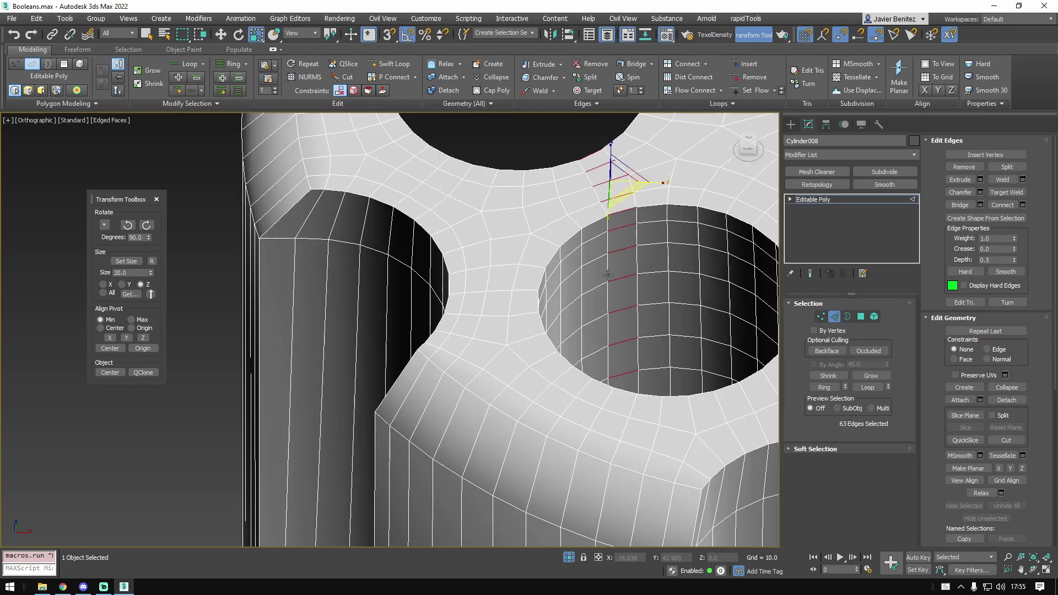
pyautogui.moveTo(620, 229); pyautogui.dragTo(472, 338, button='middle')
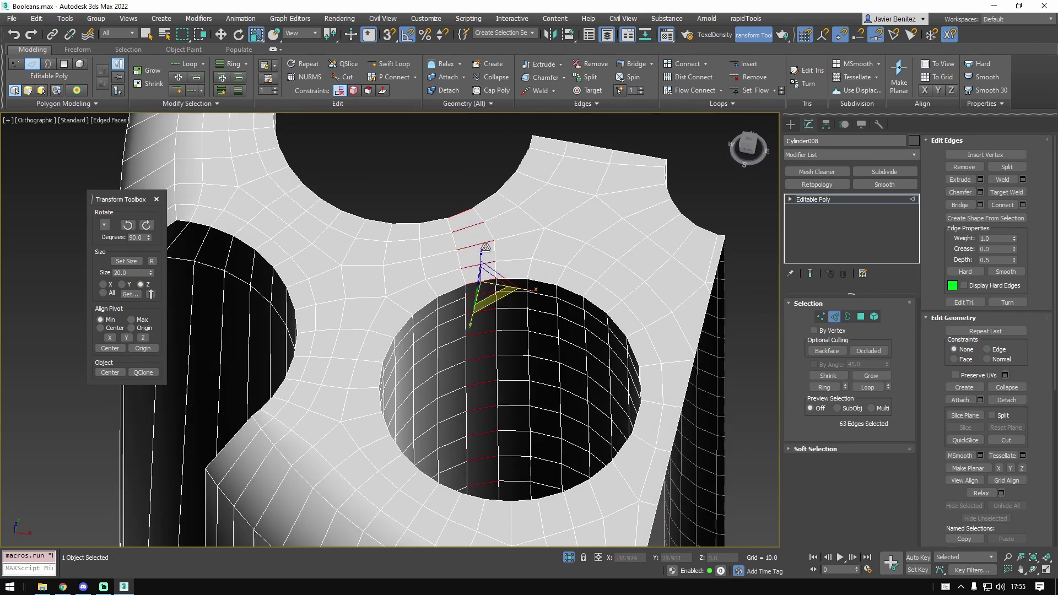
pyautogui.keyDown('alt'); pyautogui.click(469, 225); pyautogui.keyUp('alt')
pyautogui.keyDown('alt'); pyautogui.click(461, 216); pyautogui.keyUp('alt')
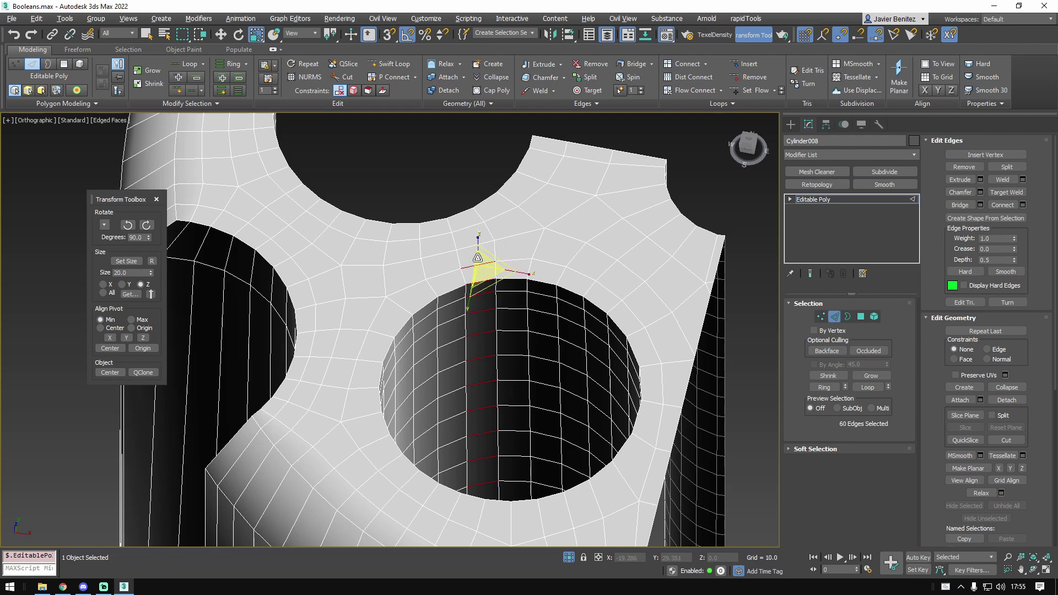
pyautogui.keyDown('alt'); pyautogui.click(479, 265); pyautogui.keyUp('alt')
pyautogui.keyDown('alt'); pyautogui.click(484, 280); pyautogui.keyUp('alt')
# - Deselect the ring's edges on the underside face, between the round hole and the neighbouring cutout
pyautogui.scroll(-8, 484, 282)
pyautogui.keyDown('alt'); pyautogui.moveTo(484, 391); pyautogui.dragTo(432, 325, button='middle'); pyautogui.keyUp('alt')
pyautogui.scroll(4, 431, 328)
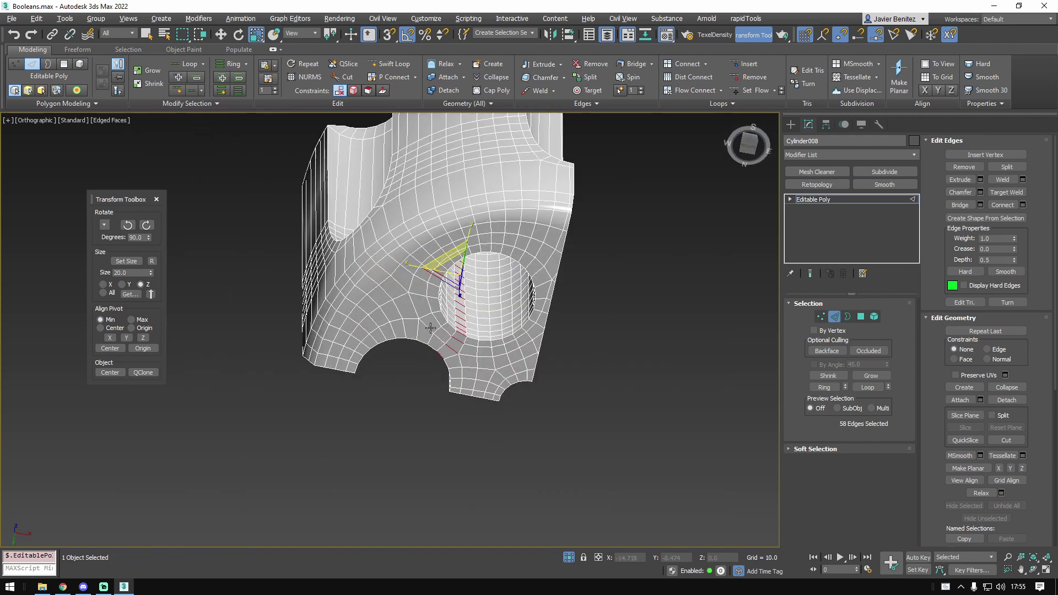
pyautogui.scroll(5, 430, 328)
pyautogui.keyDown('alt'); pyautogui.click(411, 380); pyautogui.keyUp('alt')
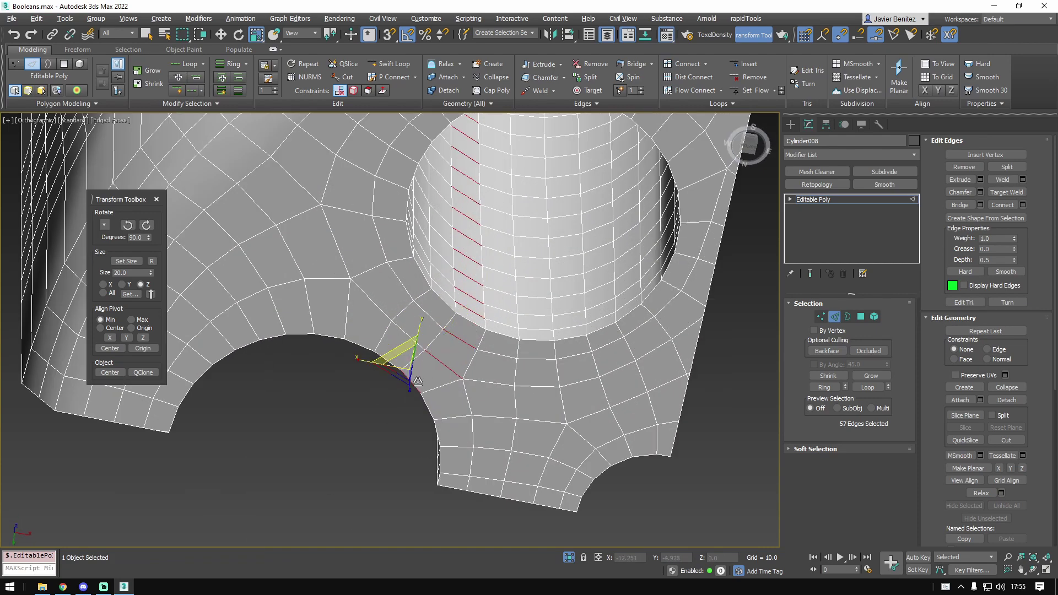
pyautogui.keyDown('alt'); pyautogui.moveTo(432, 364); pyautogui.dragTo(528, 360, button='middle'); pyautogui.keyUp('alt')
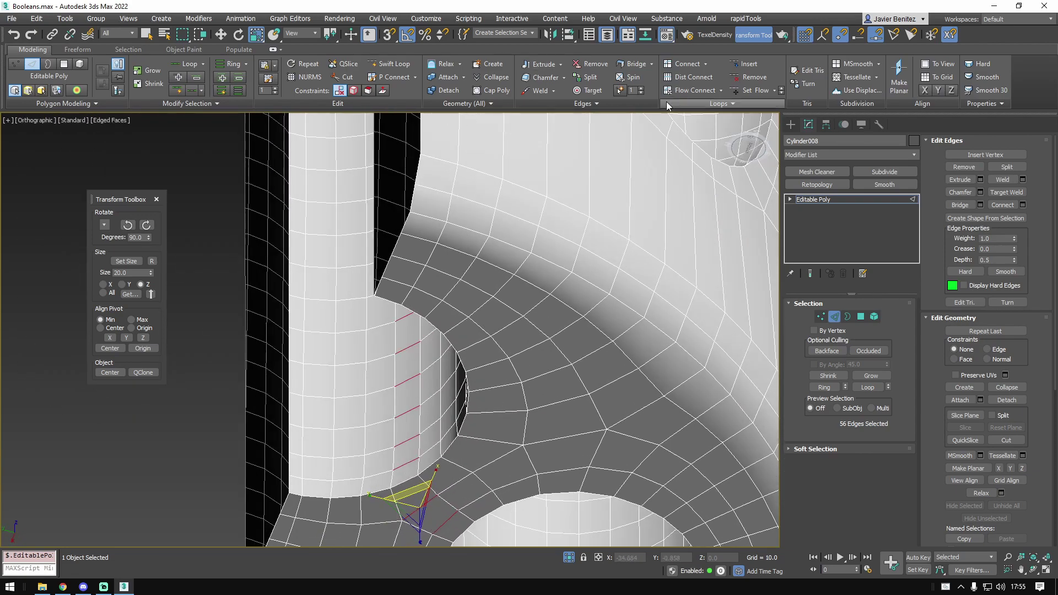
# - Extend the remaining ring selection to full edge loops and remove those loops together with their vertices
pyautogui.click(867, 388)
pyautogui.scroll(-5, 501, 308)
pyautogui.scroll(5, 500, 308)
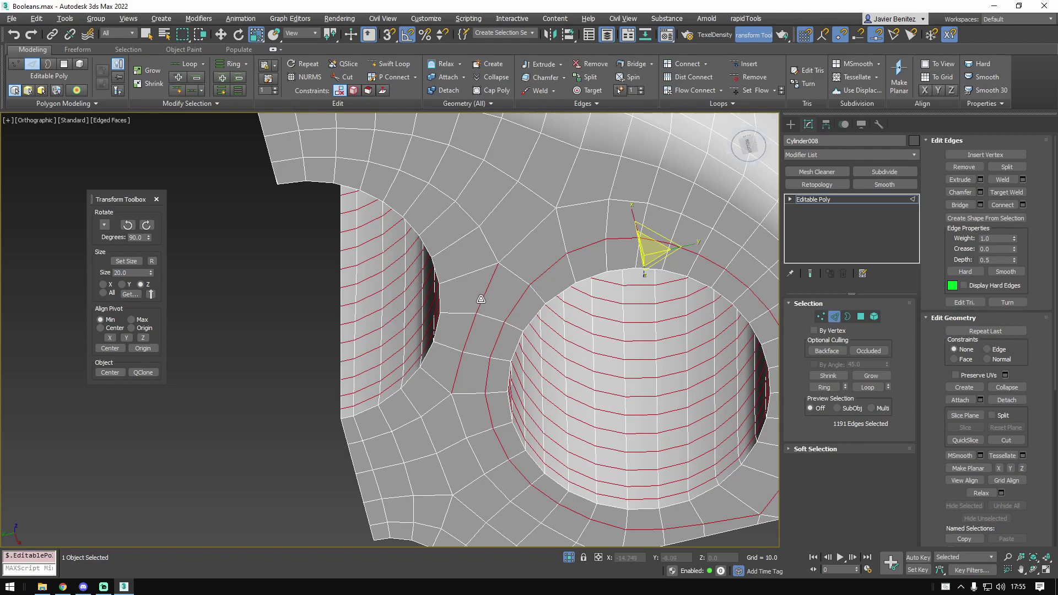
pyautogui.keyDown('alt'); pyautogui.moveTo(523, 295); pyautogui.dragTo(537, 248, button='middle'); pyautogui.keyUp('alt')
pyautogui.hotkey('ctrl', 'BackSpace')
# - Select the edge ring crossing the top face beside the corner notch and remove its edges with their vertices
pyautogui.scroll(-5, 562, 229)
pyautogui.scroll(8, 476, 168)
pyautogui.moveTo(472, 147); pyautogui.dragTo(428, 250, button='middle')
pyautogui.scroll(-1, 430, 250)
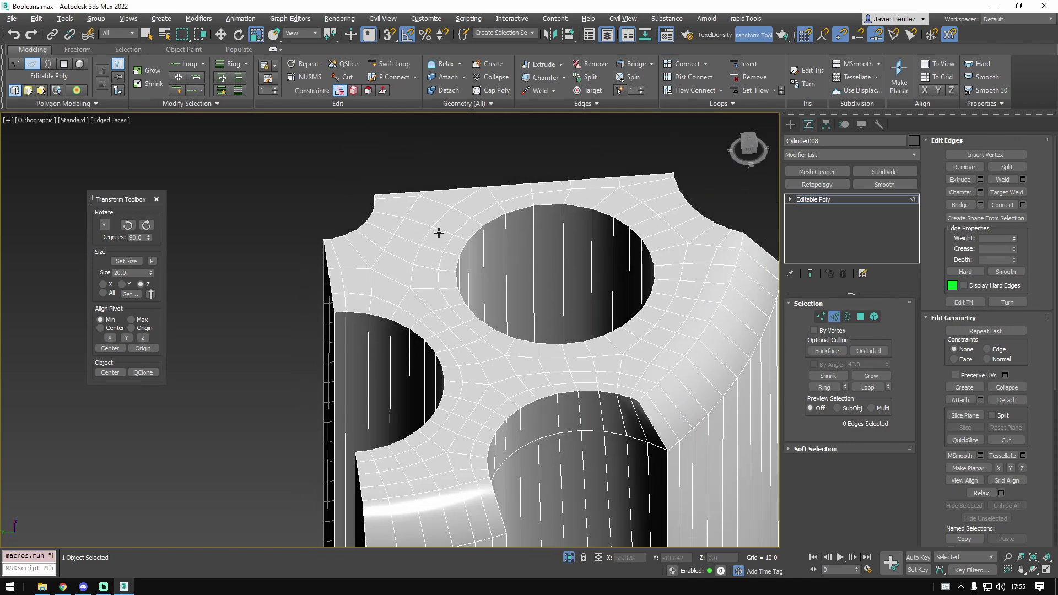
pyautogui.click(439, 231)
pyautogui.hotkey('alt', 'r')
pyautogui.keyDown('alt'); pyautogui.moveTo(664, 333); pyautogui.dragTo(607, 323, button='middle'); pyautogui.keyUp('alt')
pyautogui.scroll(-3, 606, 324)
pyautogui.moveTo(689, 380); pyautogui.dragTo(578, 337, button='middle')
pyautogui.hotkey('ctrl', 'BackSpace')
pyautogui.scroll(-4, 578, 338)
pyautogui.keyDown('alt'); pyautogui.moveTo(534, 457); pyautogui.dragTo(513, 416, button='middle'); pyautogui.keyUp('alt')
pyautogui.scroll(4, 513, 415)
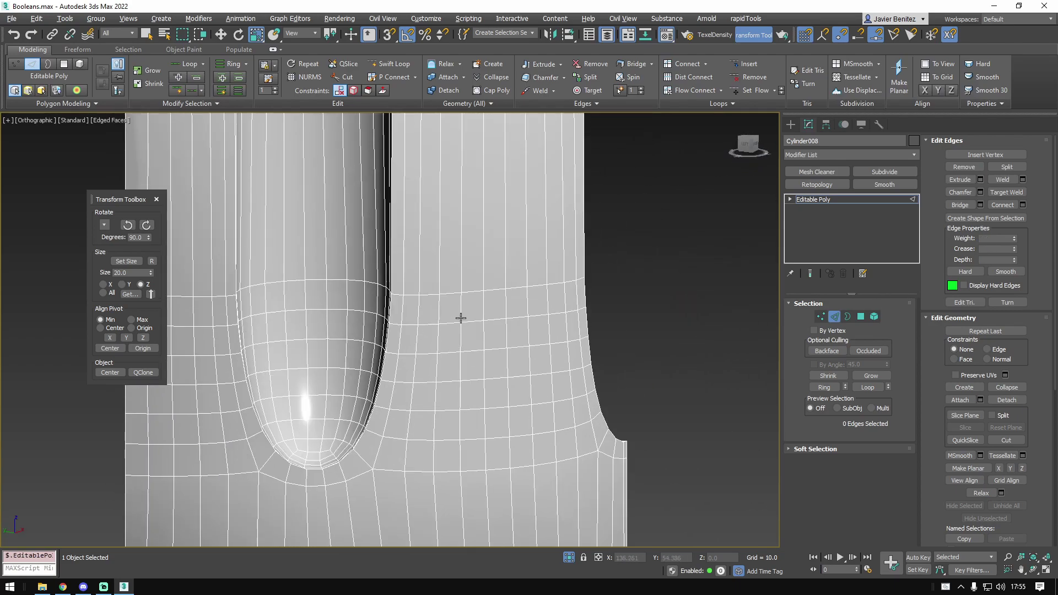
pyautogui.keyDown('alt'); pyautogui.moveTo(557, 300); pyautogui.dragTo(513, 351, button='middle'); pyautogui.keyUp('alt')
pyautogui.click(860, 316)
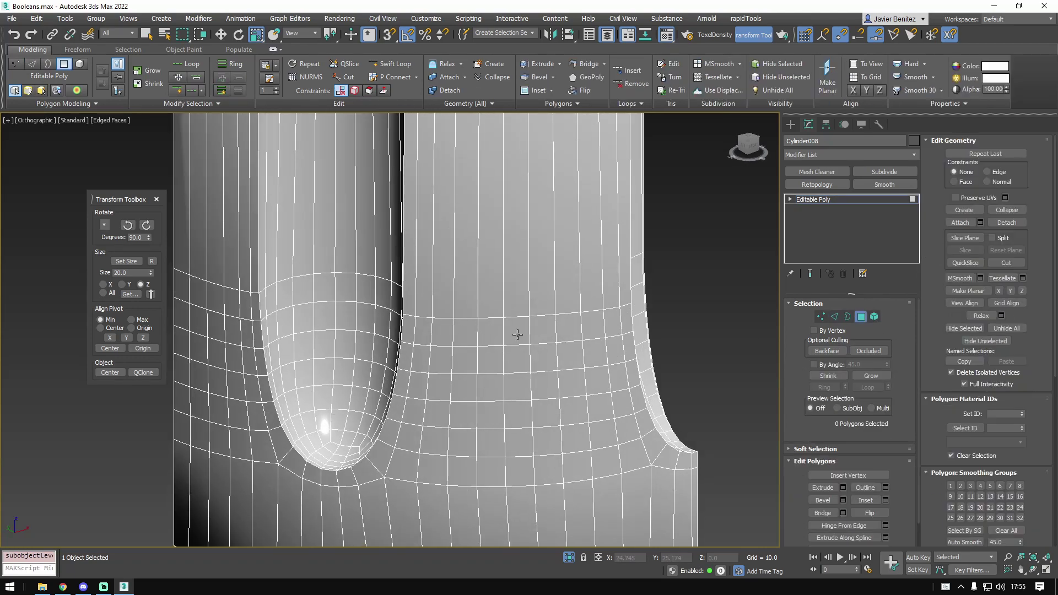
pyautogui.click(517, 333)
pyautogui.keyDown('ctrl'); pyautogui.click(517, 361); pyautogui.keyUp('ctrl')
pyautogui.keyDown('ctrl'); pyautogui.click(516, 391); pyautogui.keyUp('ctrl')
pyautogui.keyDown('ctrl'); pyautogui.click(517, 418); pyautogui.keyUp('ctrl')
pyautogui.keyDown('ctrl'); pyautogui.click(517, 445); pyautogui.keyUp('ctrl')
pyautogui.keyDown('ctrl'); pyautogui.click(518, 465); pyautogui.keyUp('ctrl')
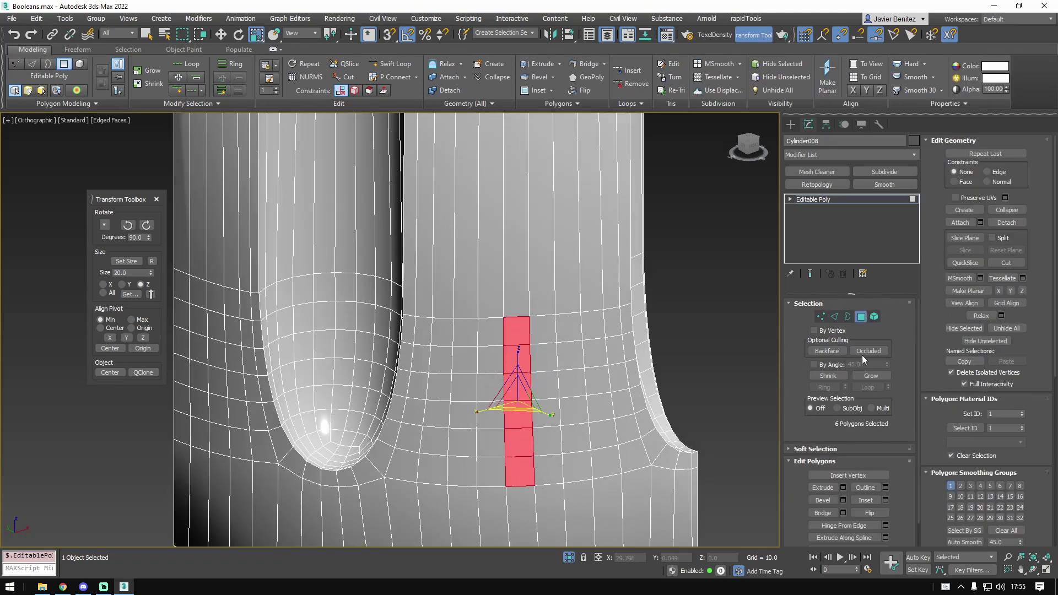
pyautogui.click(836, 319)
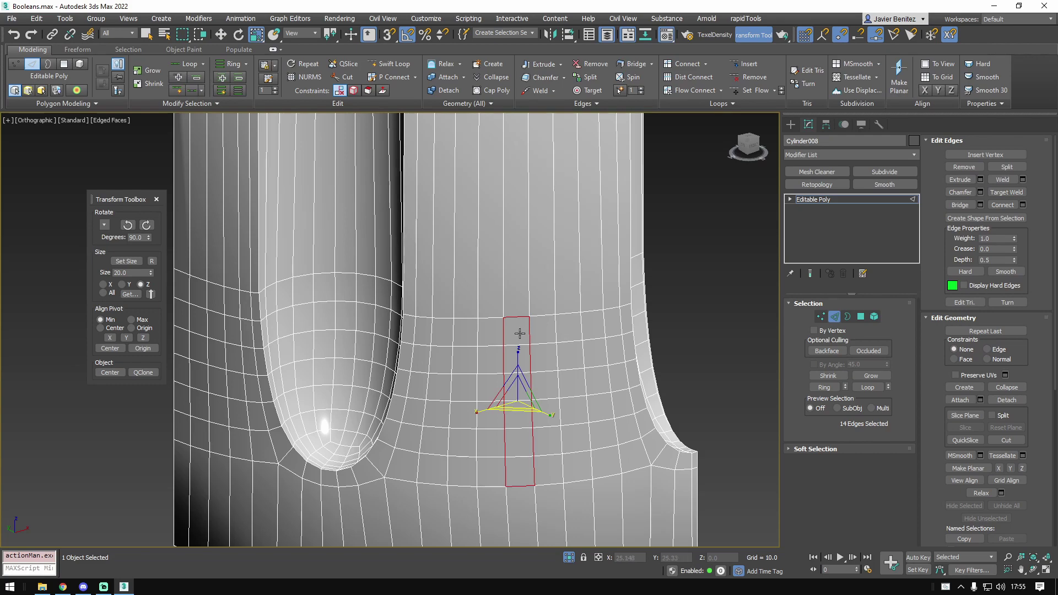
pyautogui.click(519, 313)
# - Select six stacked vertical edges beside the flute's rounded end, widen the selection to the parallel columns through the ring, and collapse them
pyautogui.click(502, 329)
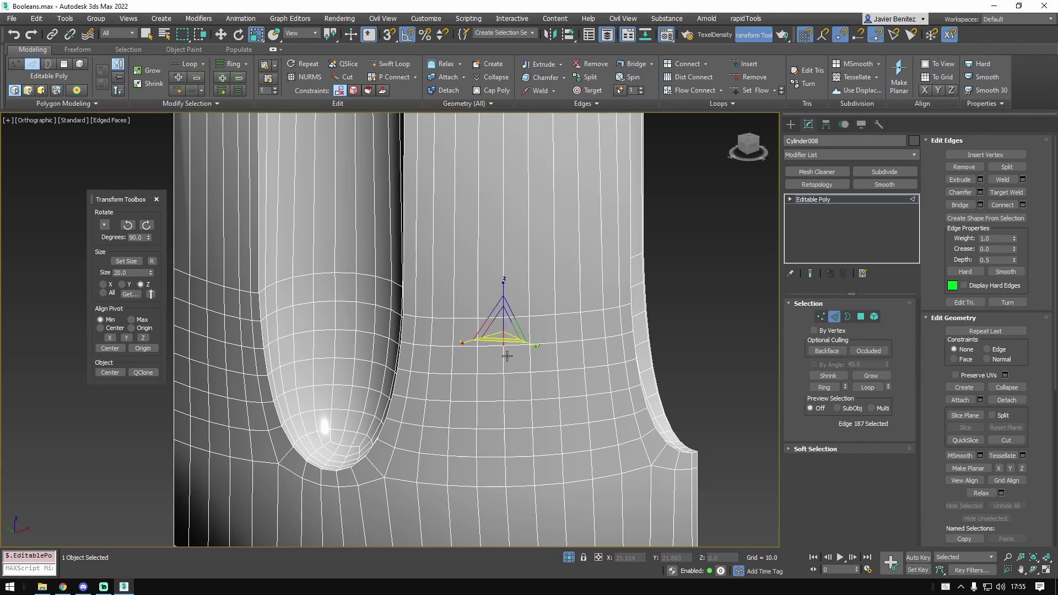
pyautogui.keyDown('ctrl'); pyautogui.click(502, 359); pyautogui.keyUp('ctrl')
pyautogui.keyDown('ctrl'); pyautogui.click(504, 393); pyautogui.keyUp('ctrl')
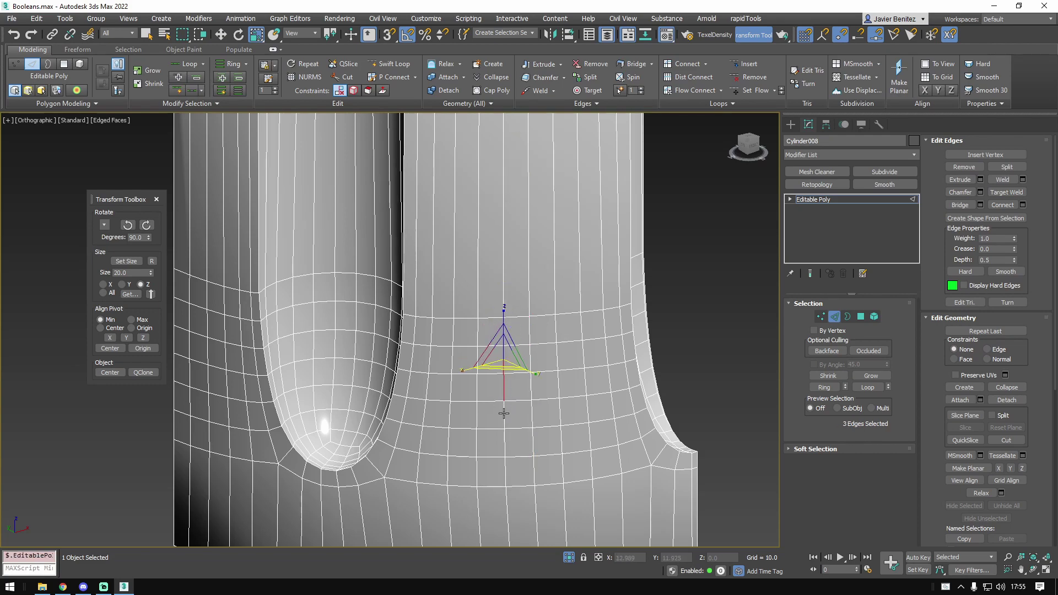
pyautogui.keyDown('ctrl'); pyautogui.click(503, 417); pyautogui.keyUp('ctrl')
pyautogui.keyDown('ctrl'); pyautogui.click(505, 446); pyautogui.keyUp('ctrl')
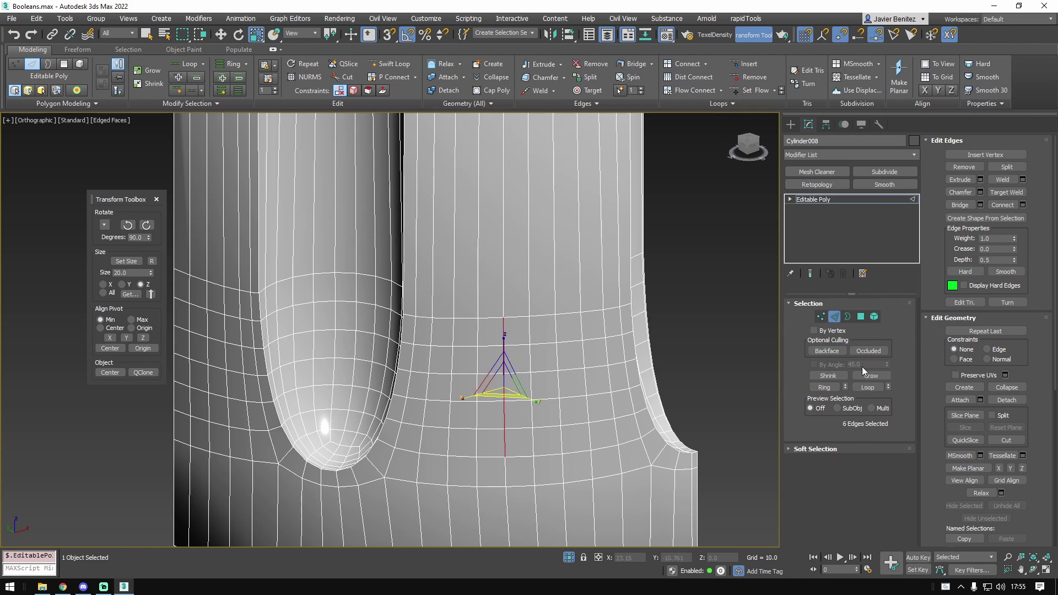
pyautogui.keyDown('ctrl'); pyautogui.click(845, 386); pyautogui.keyUp('ctrl')
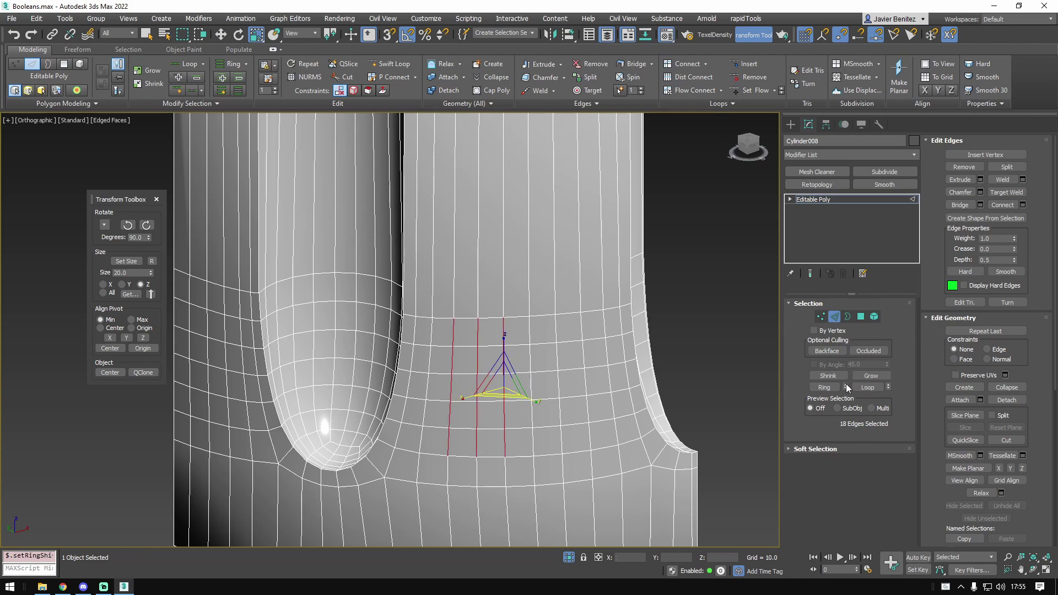
pyautogui.keyDown('ctrl'); pyautogui.click(846, 390); pyautogui.keyUp('ctrl')
pyautogui.keyDown('ctrl'); pyautogui.click(845, 390); pyautogui.keyUp('ctrl')
pyautogui.keyDown('ctrl'); pyautogui.click(846, 390); pyautogui.keyUp('ctrl')
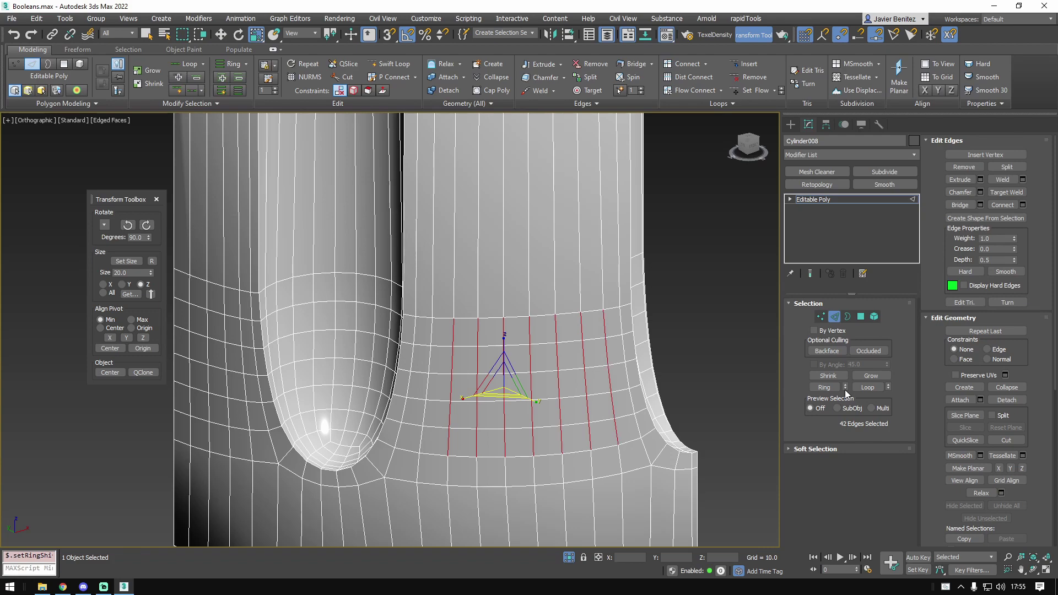
pyautogui.hotkey('ctrl', 'alt', 'c')
# - Collapse the leftover short vertical edges one by one between the flute's rounded end and the collapsed row
pyautogui.keyDown('alt'); pyautogui.moveTo(422, 338); pyautogui.dragTo(448, 332, button='middle'); pyautogui.keyUp('alt')
pyautogui.click(463, 329)
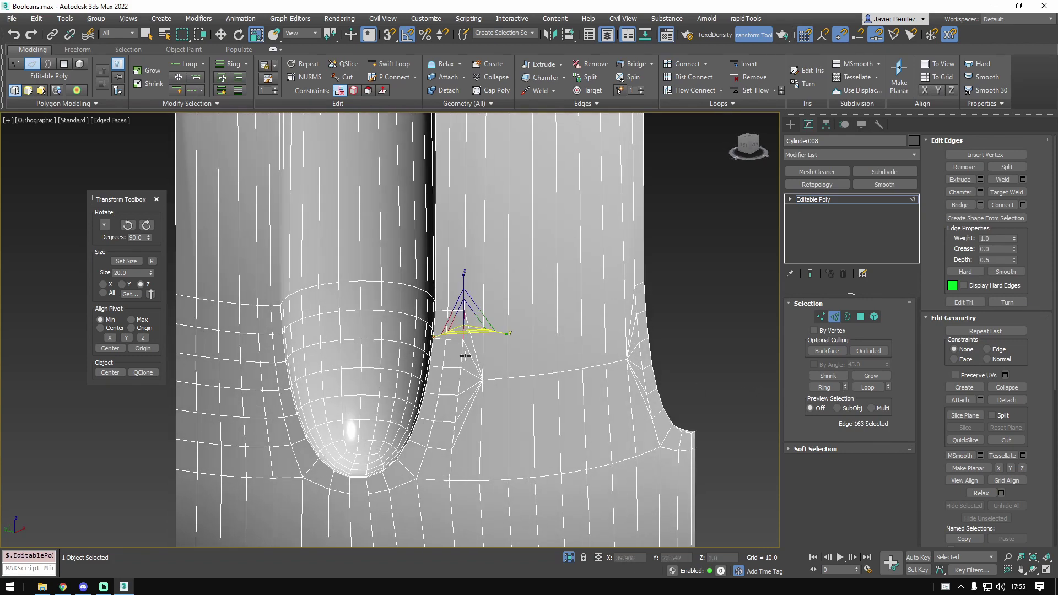
pyautogui.hotkey('ctrl', 'alt', 'c')
pyautogui.click(457, 407)
pyautogui.hotkey('ctrl', 'alt', 'c')
pyautogui.click(453, 434)
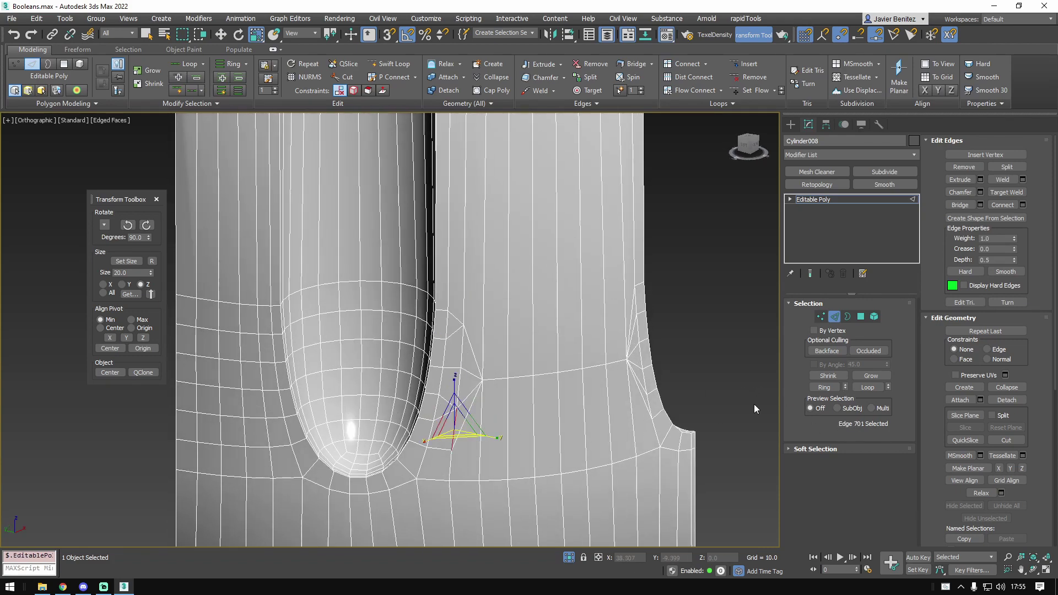
# - Remove the selected edge beside the lower end of the groove on the cylinder segment
pyautogui.press('BackSpace')
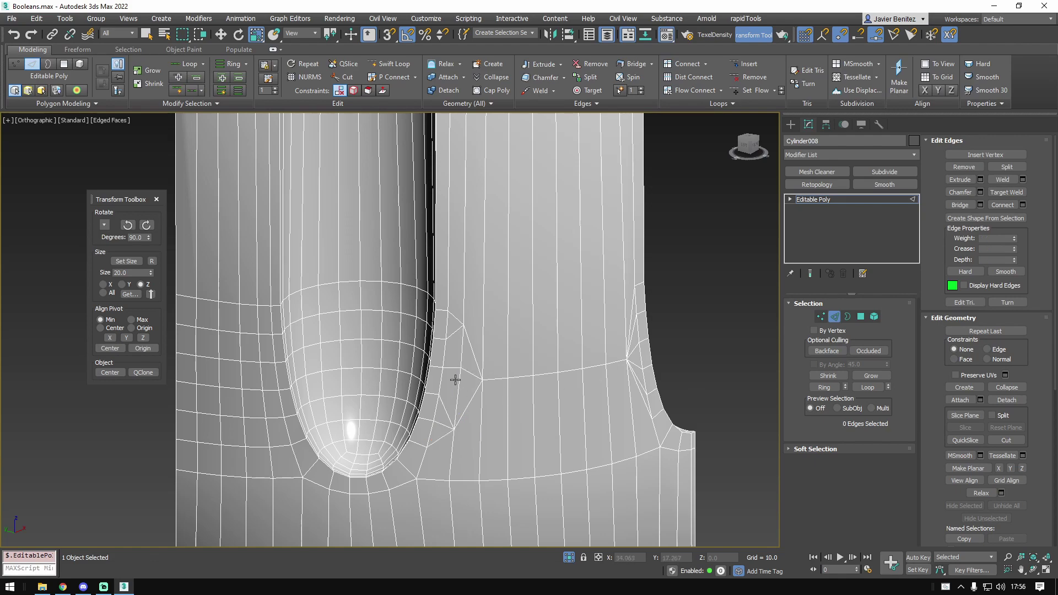
pyautogui.keyDown('alt'); pyautogui.moveTo(510, 381); pyautogui.dragTo(513, 336, button='middle'); pyautogui.keyUp('alt')
pyautogui.scroll(-5, 544, 368)
pyautogui.moveTo(410, 171); pyautogui.dragTo(428, 255, button='middle')
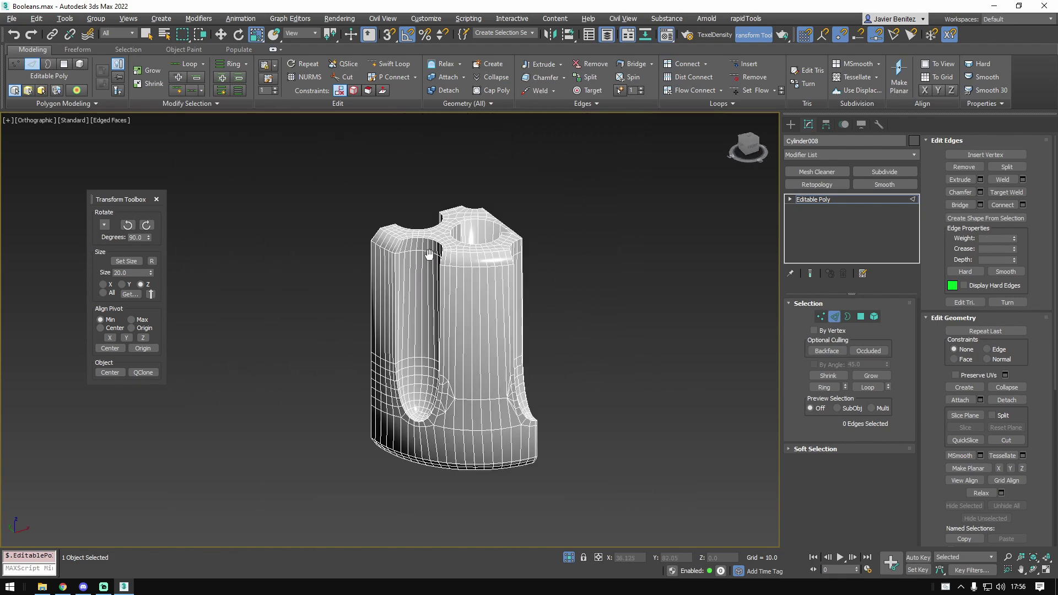
pyautogui.scroll(4, 427, 255)
pyautogui.moveTo(522, 344); pyautogui.dragTo(560, 303, button='middle')
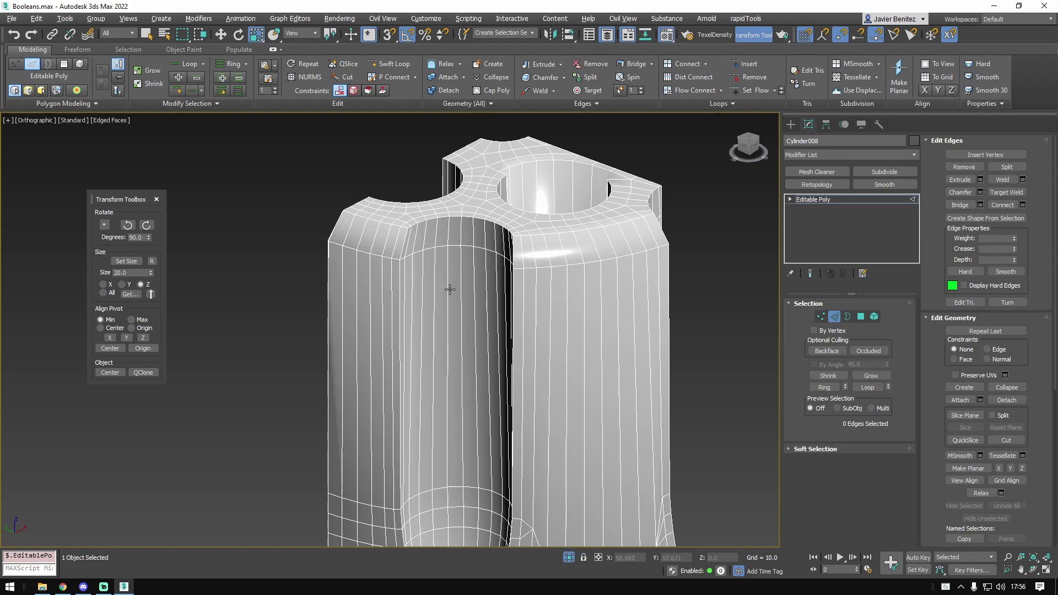
pyautogui.keyDown('alt'); pyautogui.moveTo(449, 289); pyautogui.dragTo(535, 317, button='middle'); pyautogui.keyUp('alt')
pyautogui.scroll(-2, 543, 336)
pyautogui.keyDown('alt'); pyautogui.moveTo(573, 353); pyautogui.dragTo(533, 362, button='middle'); pyautogui.keyUp('alt')
pyautogui.scroll(2, 549, 349)
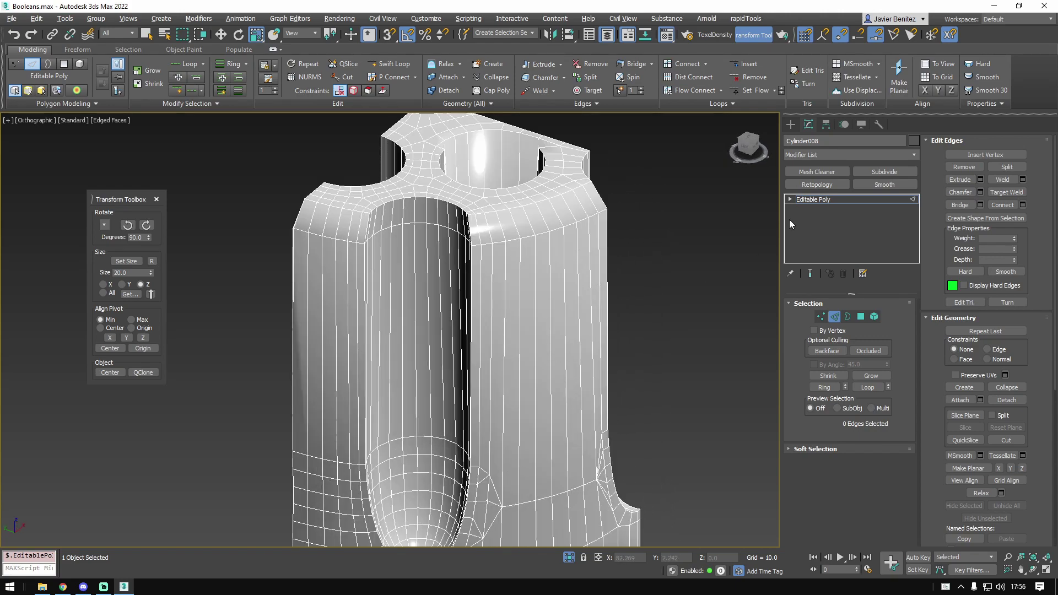
# - Undo the recent edge removals around the groove on the cylinder segment
pyautogui.hotkey('ctrl', 'z')
pyautogui.hotkey('ctrl', 'z')
pyautogui.hotkey('ctrl', 'z')
pyautogui.hotkey('ctrl', 'z')
pyautogui.hotkey('ctrl', 'z')
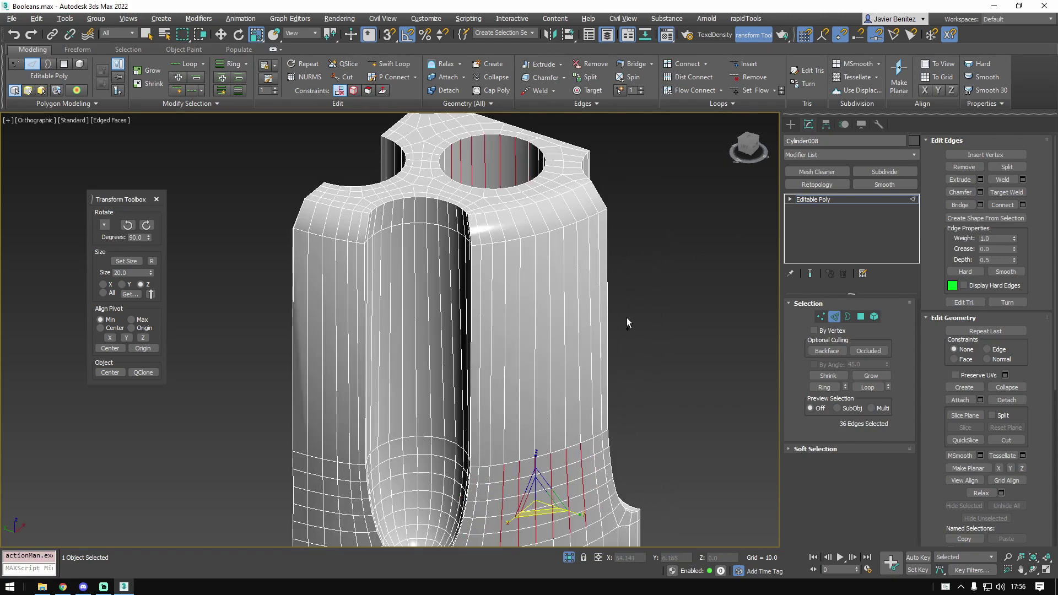
# - Clear the edge selection and examine the segment's mesh around the grooves, the base and the top holes
pyautogui.click(628, 322)
pyautogui.scroll(-3, 529, 320)
pyautogui.keyDown('alt'); pyautogui.moveTo(406, 276); pyautogui.dragTo(449, 300, button='middle'); pyautogui.keyUp('alt')
pyautogui.scroll(3, 460, 303)
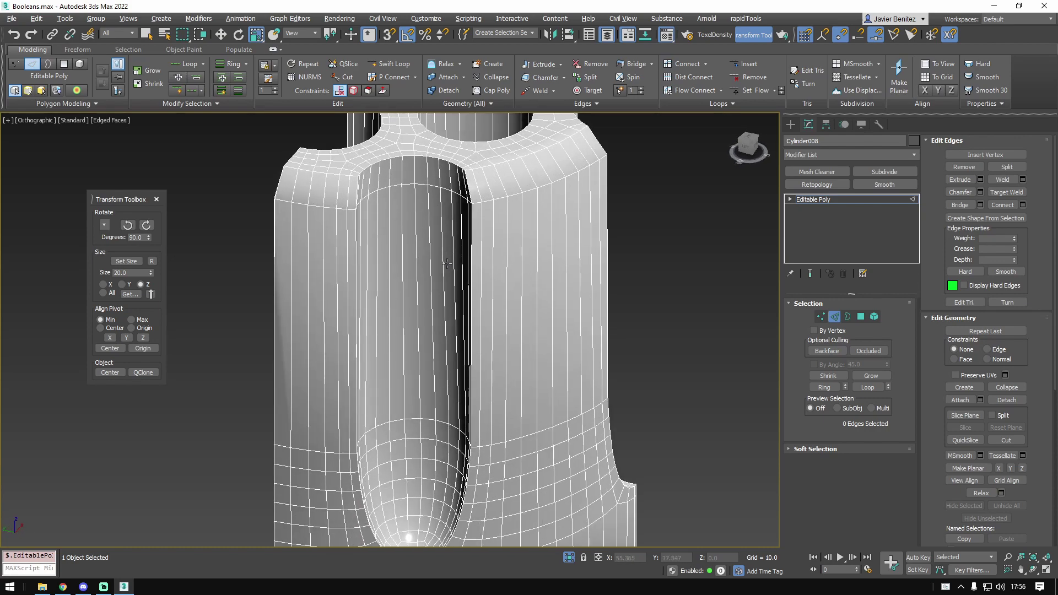
pyautogui.keyDown('alt'); pyautogui.moveTo(529, 441); pyautogui.dragTo(497, 373, button='middle'); pyautogui.keyUp('alt')
pyautogui.keyDown('alt'); pyautogui.moveTo(497, 373); pyautogui.dragTo(476, 480, button='middle'); pyautogui.keyUp('alt')
pyautogui.scroll(1, 518, 429)
pyautogui.scroll(-3, 524, 316)
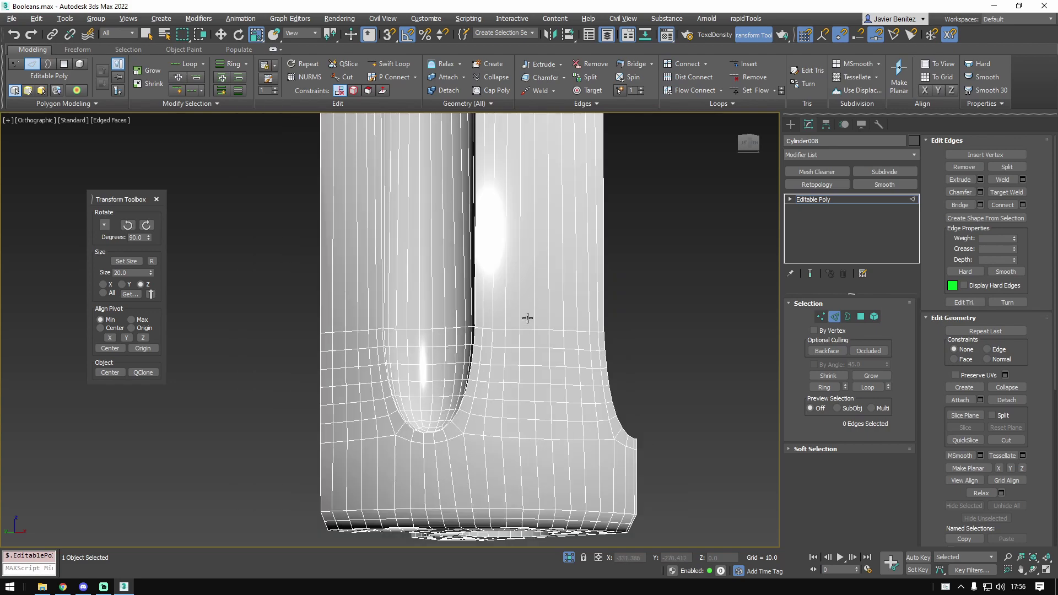
pyautogui.keyDown('alt'); pyautogui.moveTo(524, 316); pyautogui.dragTo(507, 380, button='middle'); pyautogui.keyUp('alt')
pyautogui.scroll(4, 583, 381)
pyautogui.scroll(-3, 584, 382)
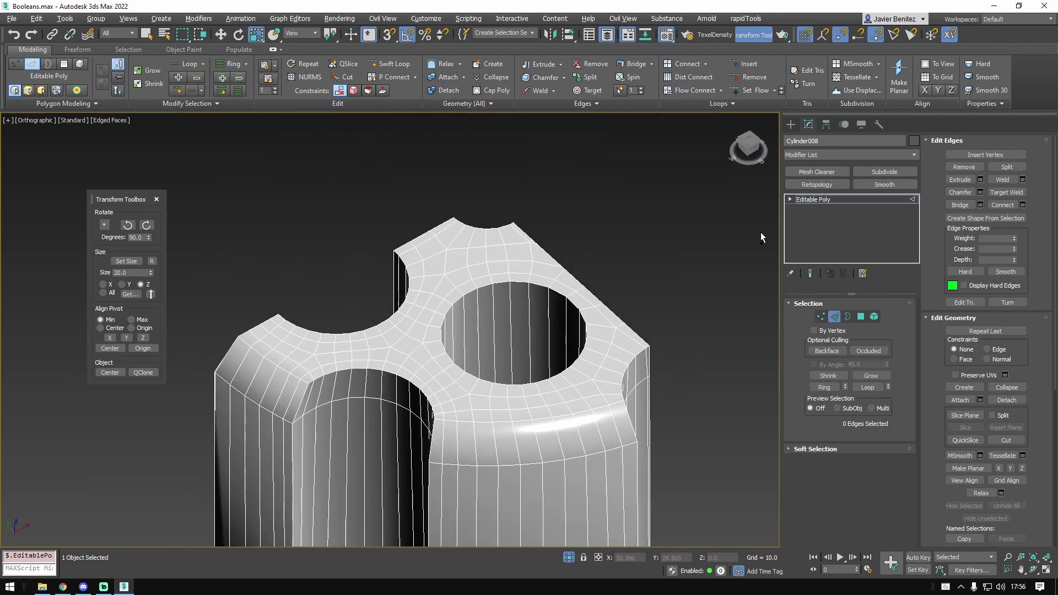
# - Undo the remaining edge edits and slices back to the complete cylinder
pyautogui.hotkey('ctrl', 'z')
pyautogui.hotkey('ctrl', 'z')
pyautogui.hotkey('ctrl', 'z')
pyautogui.hotkey('ctrl', 'z')
pyautogui.hotkey('ctrl', 'z')
pyautogui.hotkey('ctrl', 'z')
pyautogui.hotkey('ctrl', 'z')
pyautogui.hotkey('ctrl', 'z')
pyautogui.hotkey('ctrl', 'z')
pyautogui.hotkey('ctrl', 'z')
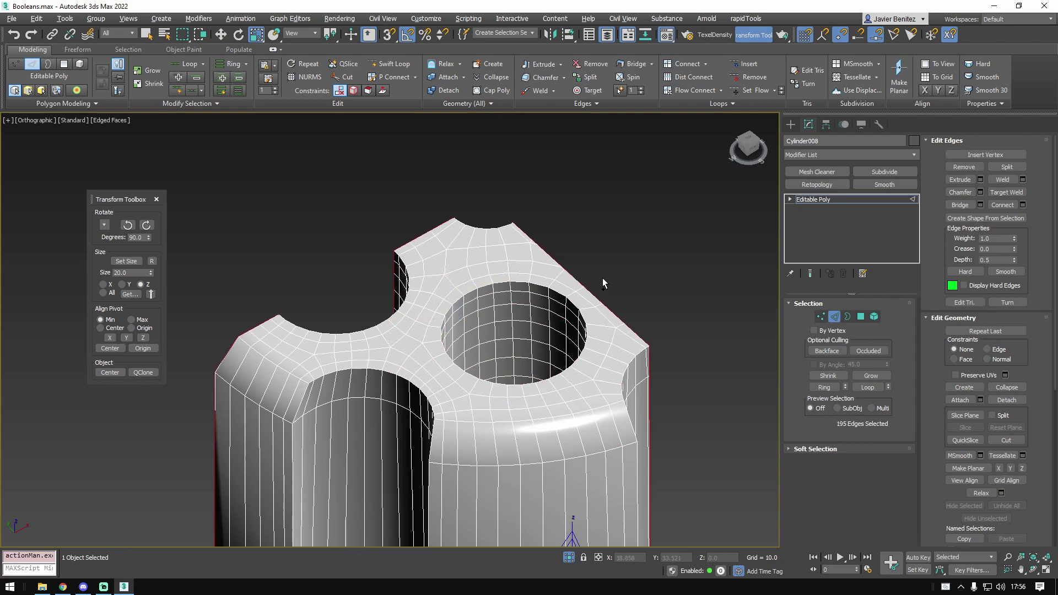
pyautogui.hotkey('ctrl', 'z')
pyautogui.hotkey('ctrl', 'z')
pyautogui.hotkey('ctrl', 'z')
pyautogui.hotkey('ctrl', 'z')
pyautogui.hotkey('ctrl', 'z')
pyautogui.moveTo(746, 288); pyautogui.dragTo(731, 298, button='middle')
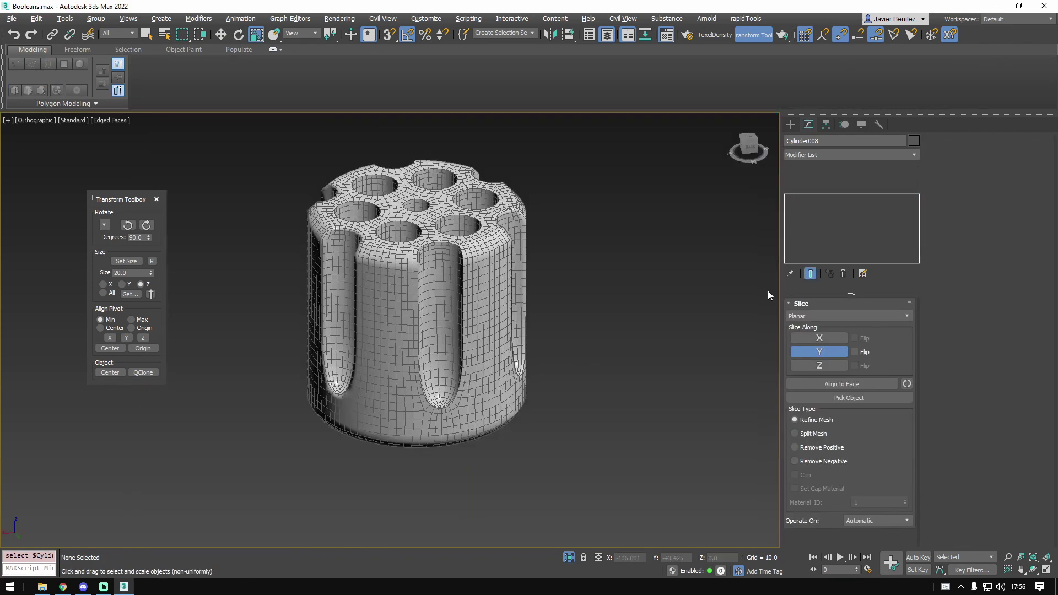
# - Recompute the Retopology modifier of Cylinder007 with a face count of 500
pyautogui.scroll(4, 410, 301)
pyautogui.click(410, 302)
pyautogui.moveTo(410, 301); pyautogui.dragTo(363, 401, button='middle')
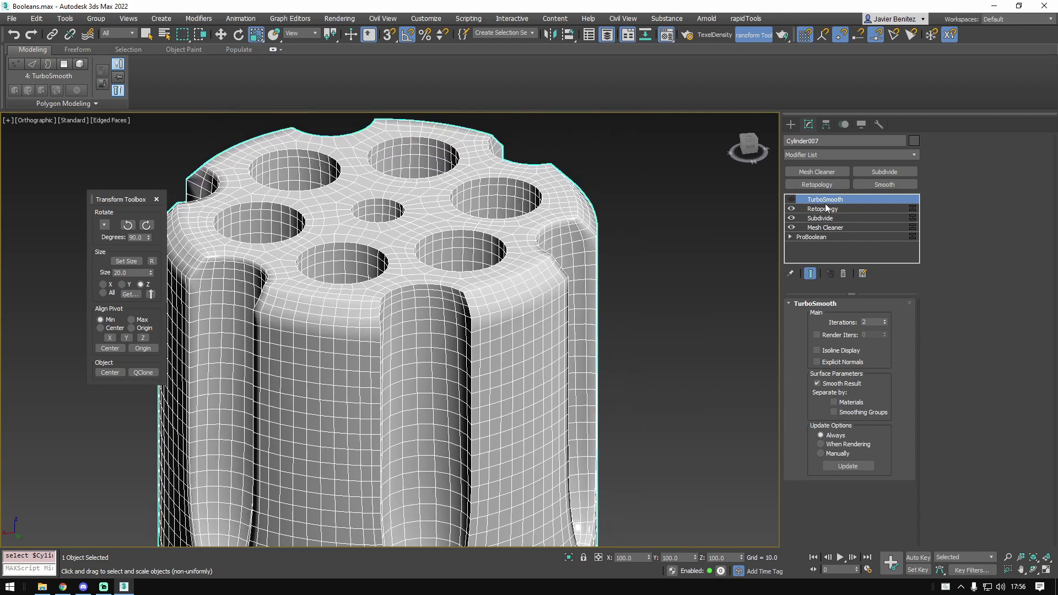
pyautogui.click(826, 209)
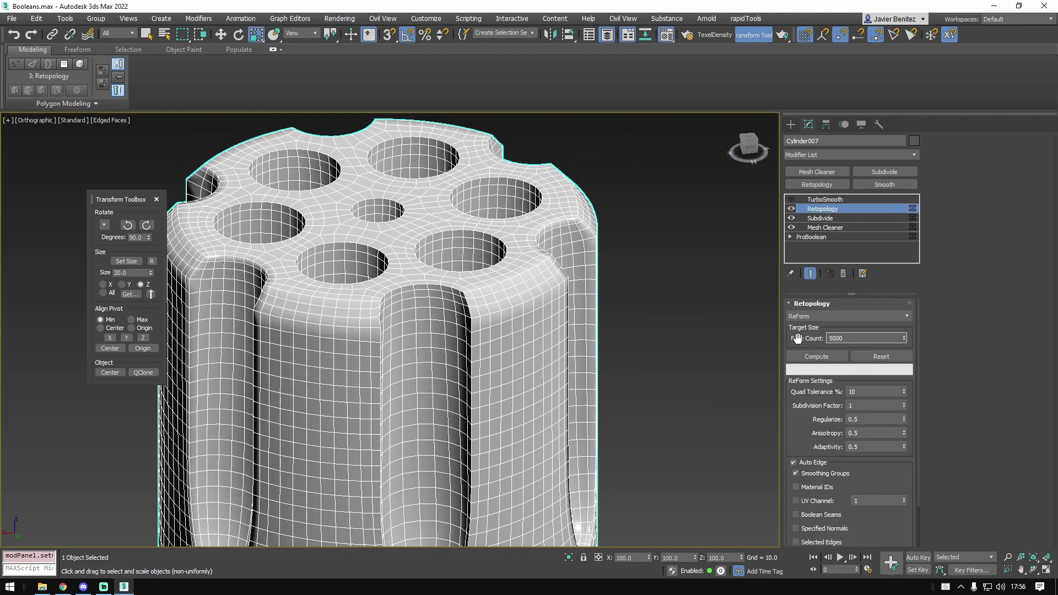
pyautogui.click(834, 358)
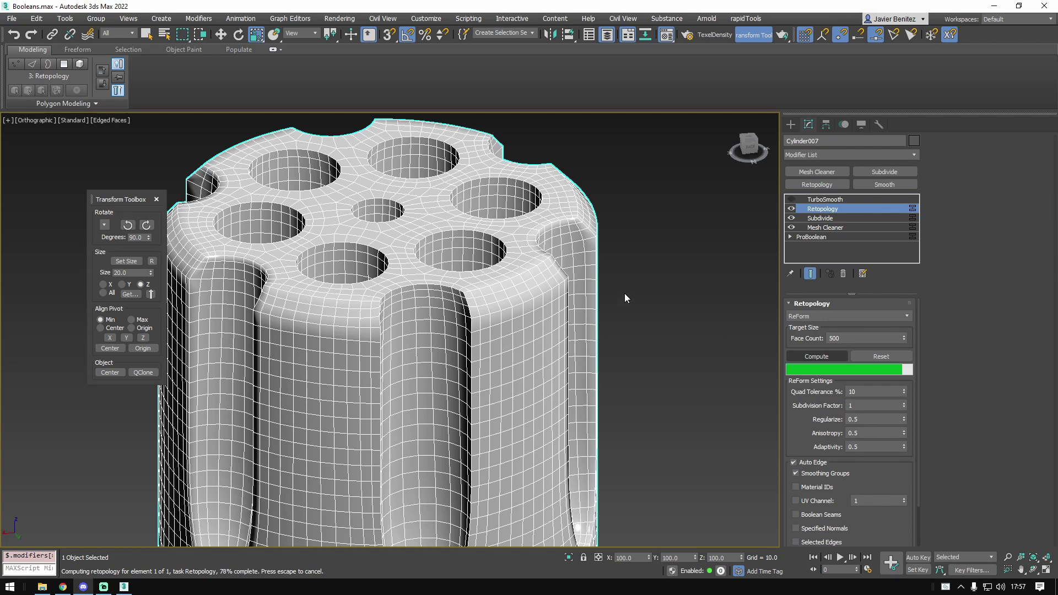
pyautogui.scroll(-4, 624, 296)
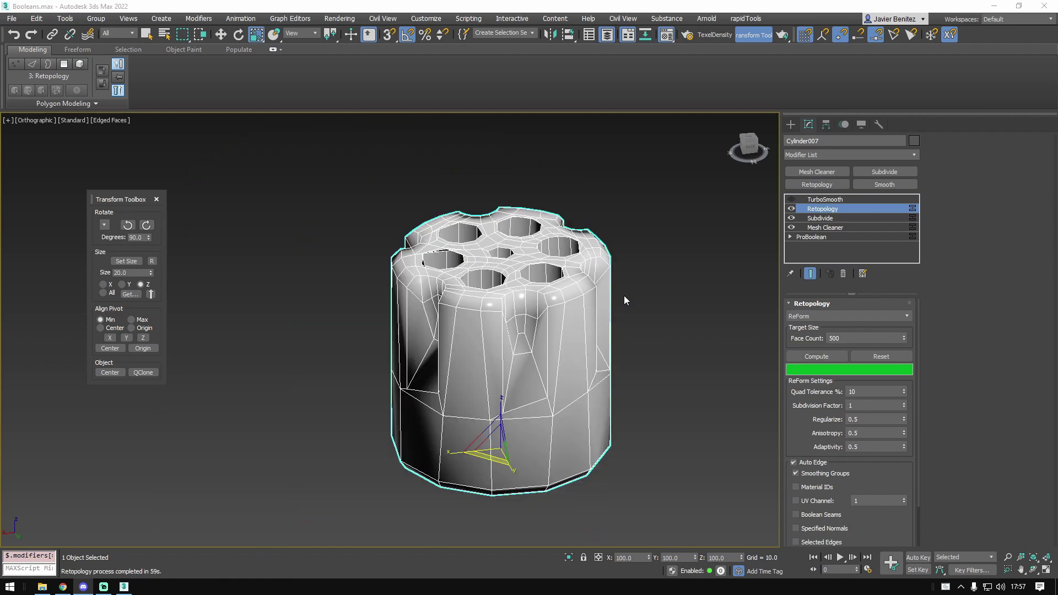
# - Examine the recomputed cylinder from several angles, with and without its wireframe edges
pyautogui.moveTo(572, 346)
pyautogui.keyDown('alt'); pyautogui.mouseDown(button='middle')
pyautogui.moveTo(567, 397)
pyautogui.moveTo(546, 336)
pyautogui.moveTo(494, 271)
pyautogui.moveTo(450, 315)
pyautogui.moveTo(533, 373)
pyautogui.moveTo(597, 324)
pyautogui.moveTo(640, 309)
pyautogui.moveTo(622, 286)
pyautogui.moveTo(595, 345)
pyautogui.moveTo(588, 432)
pyautogui.mouseUp(button='middle'); pyautogui.keyUp('alt')
pyautogui.scroll(3, 535, 334)
pyautogui.press('F4')
pyautogui.scroll(-4, 476, 294)
pyautogui.press('F4')
pyautogui.scroll(4, 622, 286)
pyautogui.scroll(-1, 595, 345)
pyautogui.keyDown('alt'); pyautogui.moveTo(524, 214); pyautogui.dragTo(516, 295, button='middle'); pyautogui.keyUp('alt')
pyautogui.keyDown('alt'); pyautogui.moveTo(515, 295); pyautogui.dragTo(513, 304, button='middle'); pyautogui.keyUp('alt')
pyautogui.scroll(2, 514, 304)
# - Try to recompute the retopology with a face count of 1500
pyautogui.moveTo(846, 338); pyautogui.dragTo(764, 338)
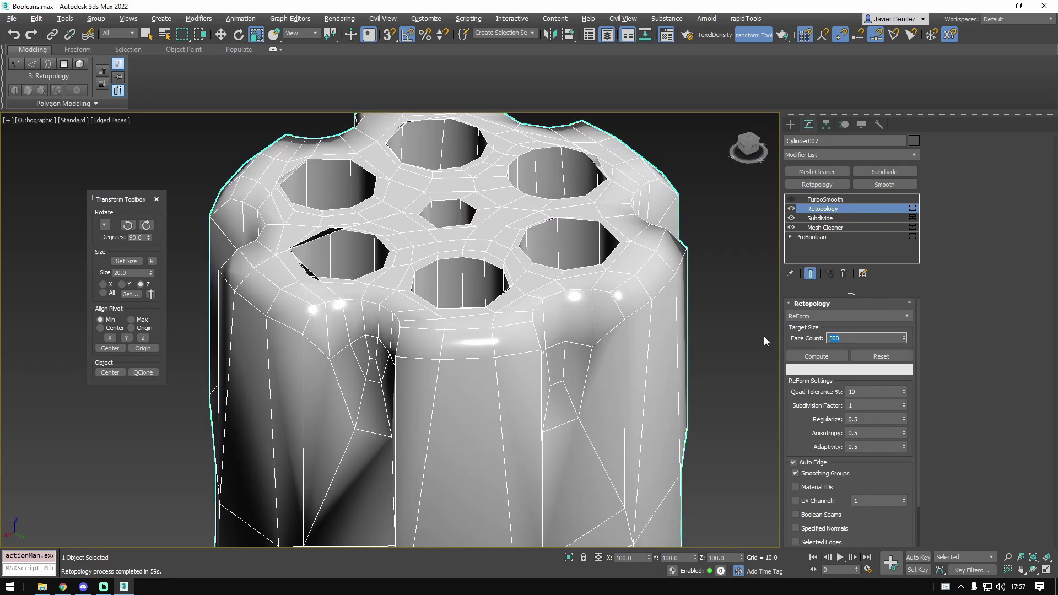
pyautogui.write('1500')
pyautogui.press('Return')
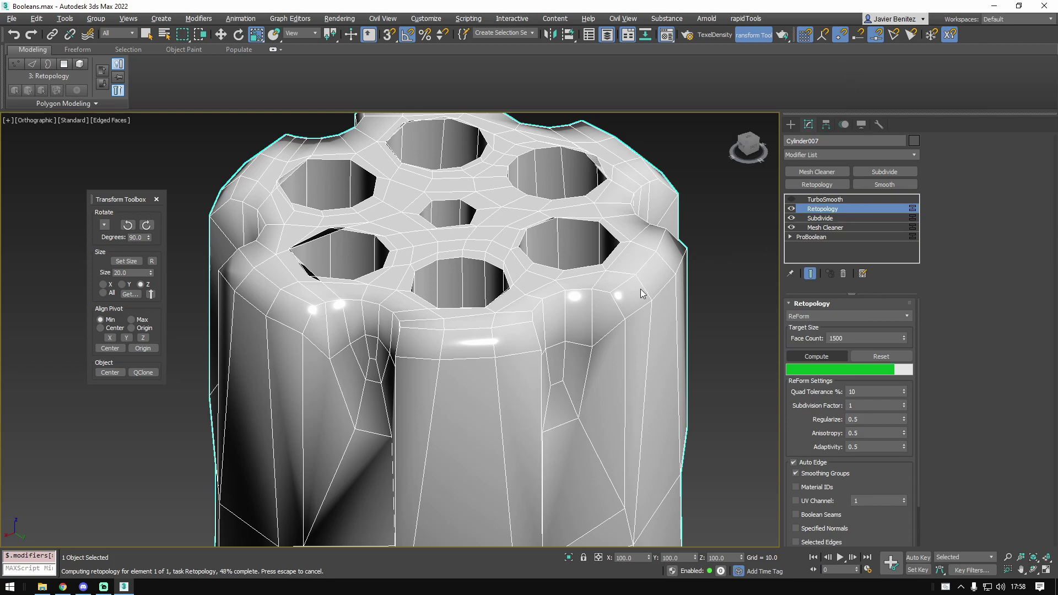
pyautogui.press('Escape')
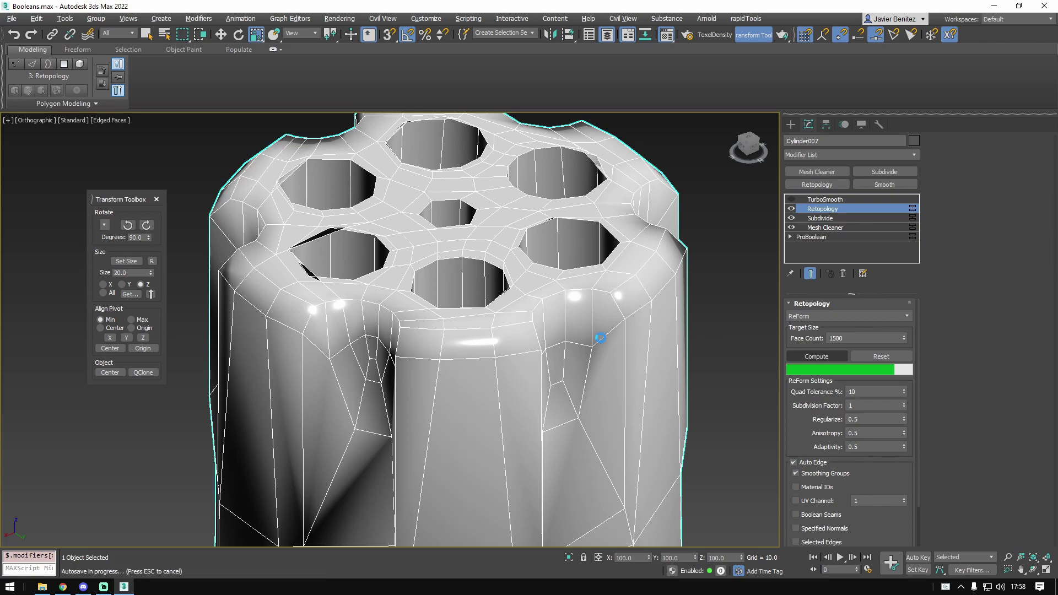
# - Undo the Slice and Symmetry operations on Cylinder008 back to before it was created
pyautogui.moveTo(602, 337); pyautogui.dragTo(581, 319, button='middle')
pyautogui.scroll(-4, 582, 320)
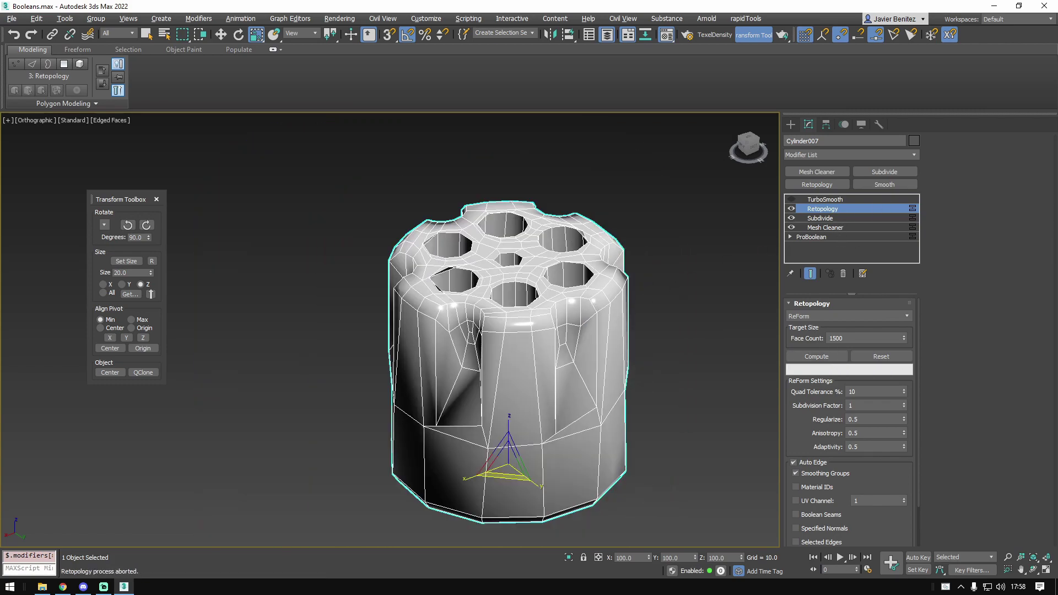
pyautogui.hotkey('ctrl', 'z')
pyautogui.hotkey('ctrl', 'z')
pyautogui.hotkey('ctrl', 'z')
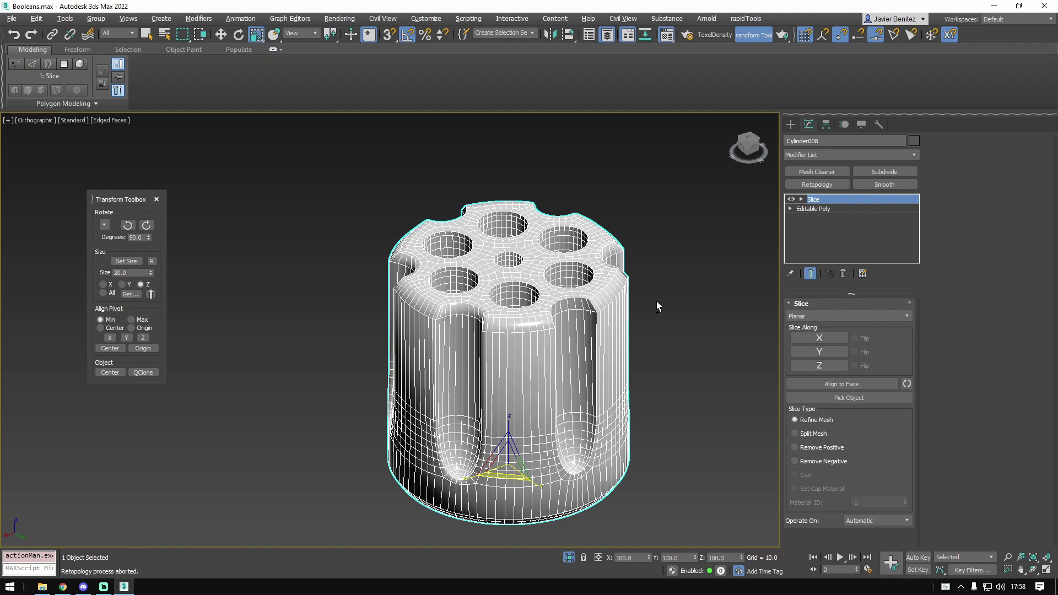
pyautogui.hotkey('ctrl', 'z')
pyautogui.hotkey('ctrl', 'z')
pyautogui.hotkey('ctrl', 'z')
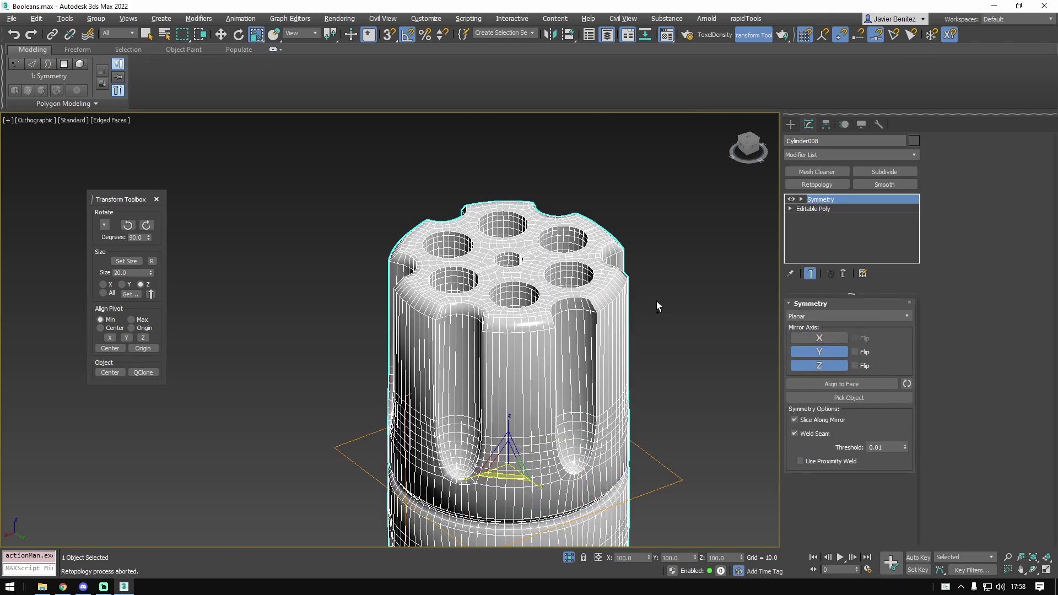
pyautogui.hotkey('ctrl', 'z')
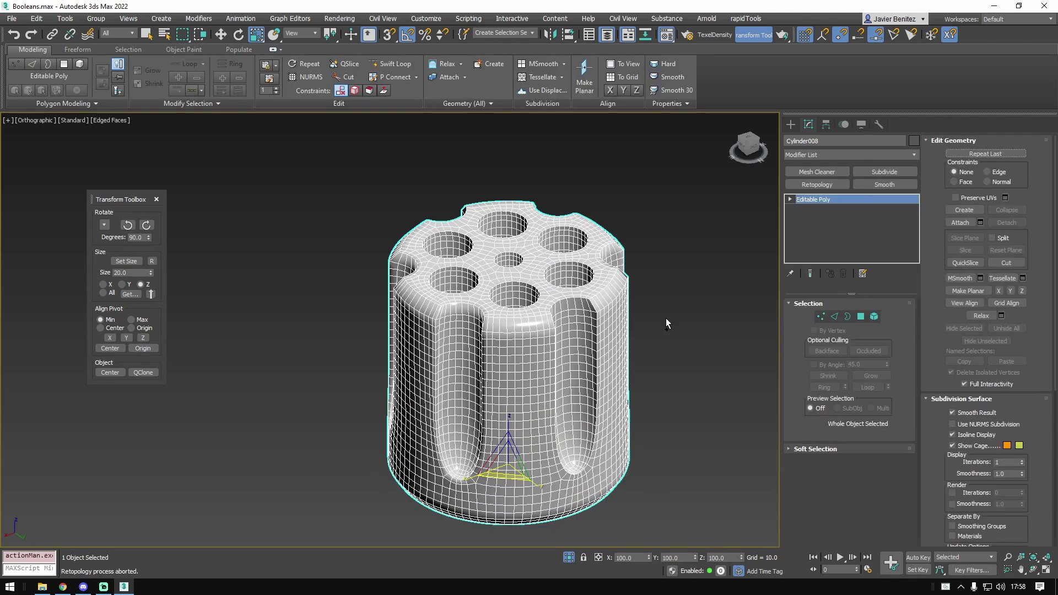
pyautogui.moveTo(666, 319)
pyautogui.keyDown('alt'); pyautogui.mouseDown(button='middle')
pyautogui.moveTo(586, 320)
pyautogui.moveTo(672, 339)
pyautogui.mouseUp(button='middle'); pyautogui.keyUp('alt')
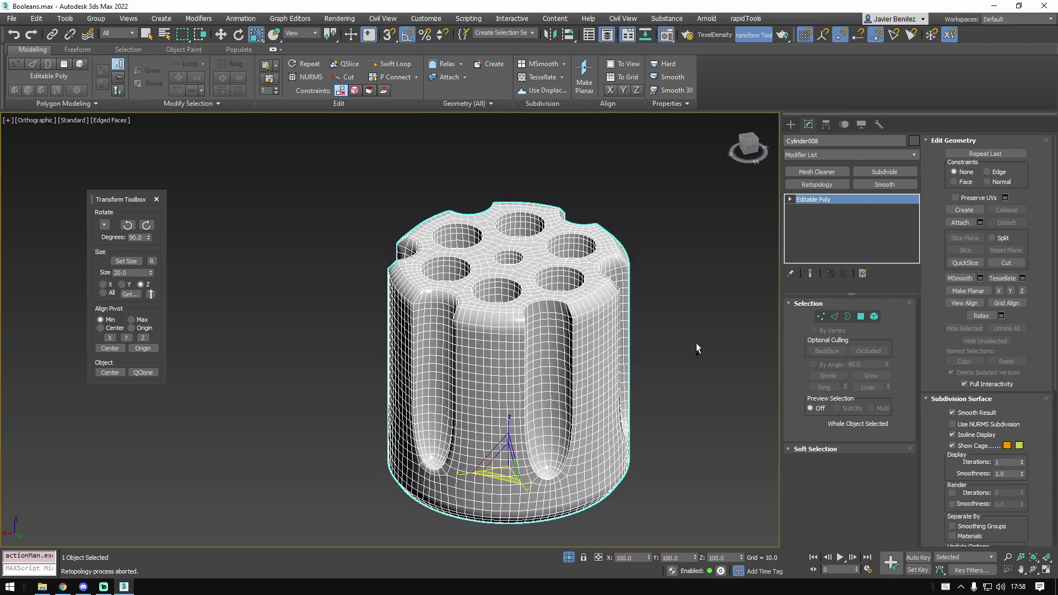
pyautogui.hotkey('ctrl', 'z')
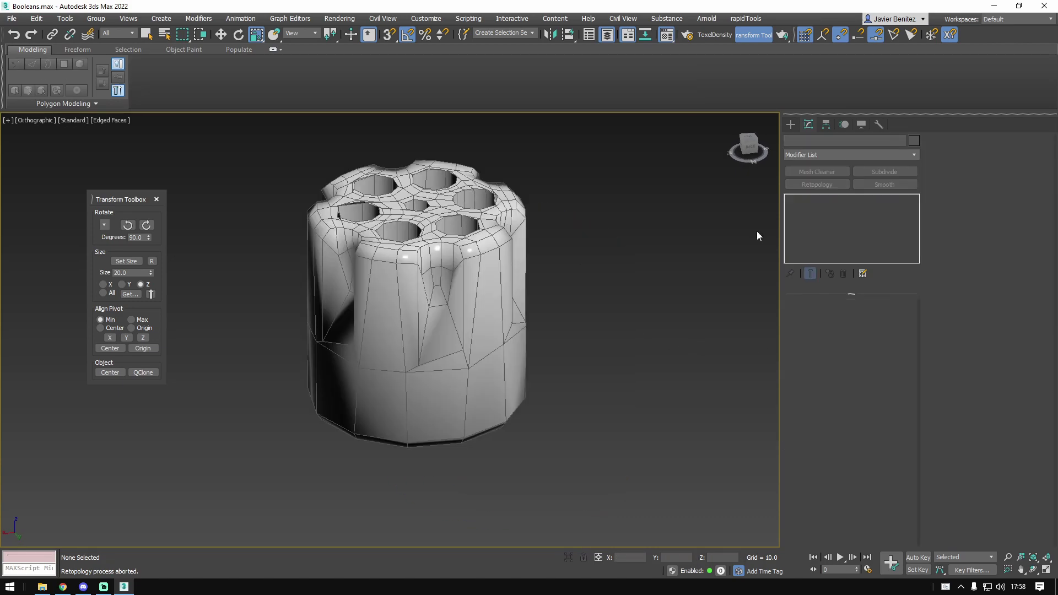
# - Delete the low-poly retopologized cylinder, Cylinder007
pyautogui.scroll(2, 479, 271)
pyautogui.click(464, 268)
pyautogui.hotkey('ctrl', 'd')
pyautogui.moveTo(432, 285); pyautogui.dragTo(488, 320, button='middle')
pyautogui.click(547, 329)
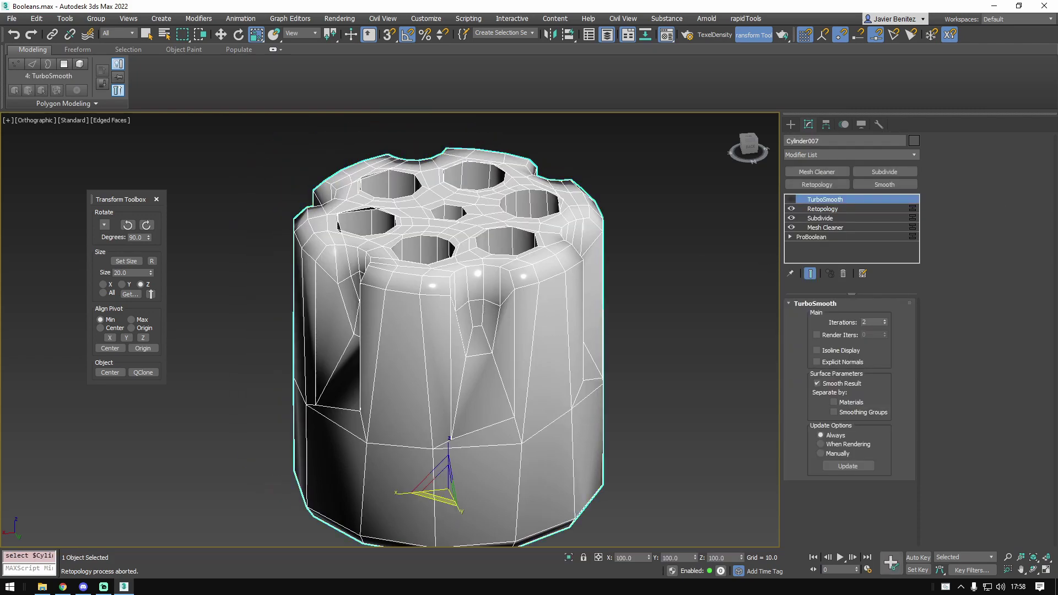
pyautogui.press('Delete')
pyautogui.click(482, 263)
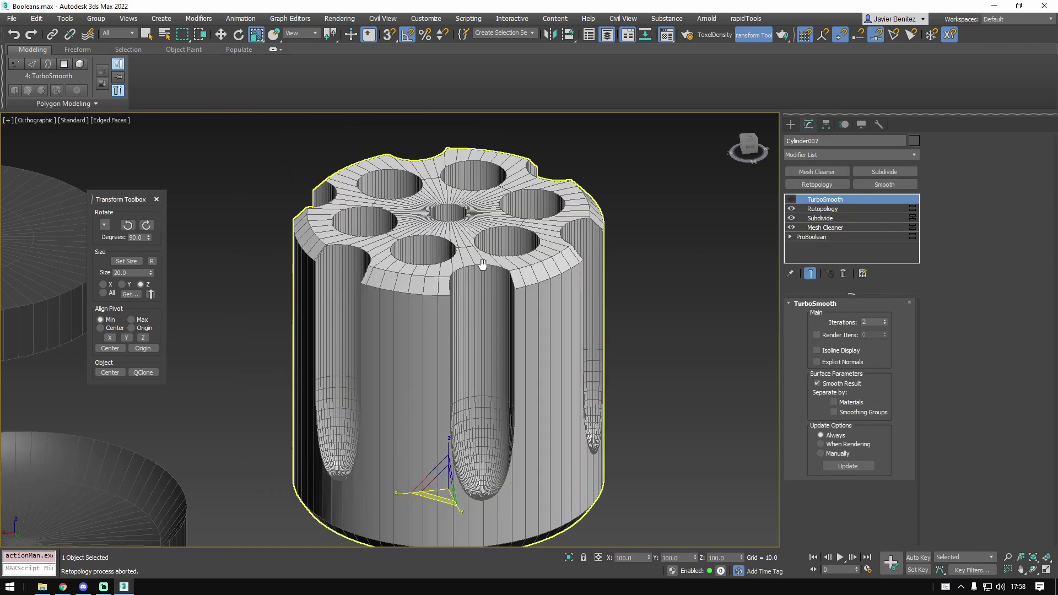
# - Select the outer round-ended groove cutters, Cylinder004, and go to the Editable Poly level beneath their Symmetry modifier
pyautogui.scroll(-5, 510, 256)
pyautogui.scroll(2, 682, 243)
pyautogui.click(683, 243)
pyautogui.keyDown('alt'); pyautogui.moveTo(682, 243); pyautogui.dragTo(681, 268, button='middle'); pyautogui.keyUp('alt')
pyautogui.moveTo(681, 267); pyautogui.dragTo(584, 325, button='middle')
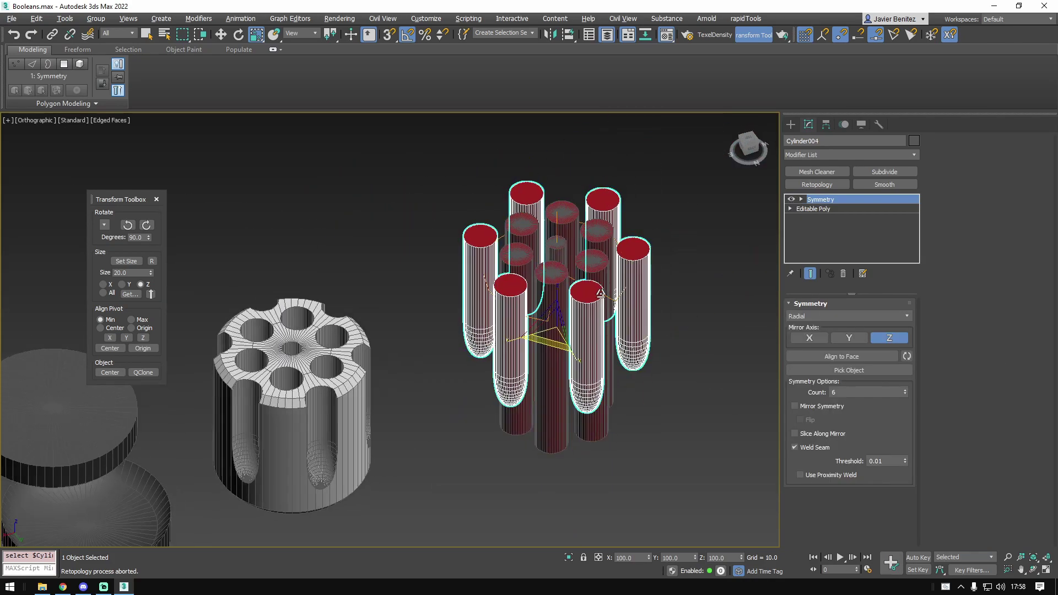
pyautogui.scroll(5, 579, 292)
pyautogui.scroll(-3, 620, 289)
pyautogui.click(821, 209)
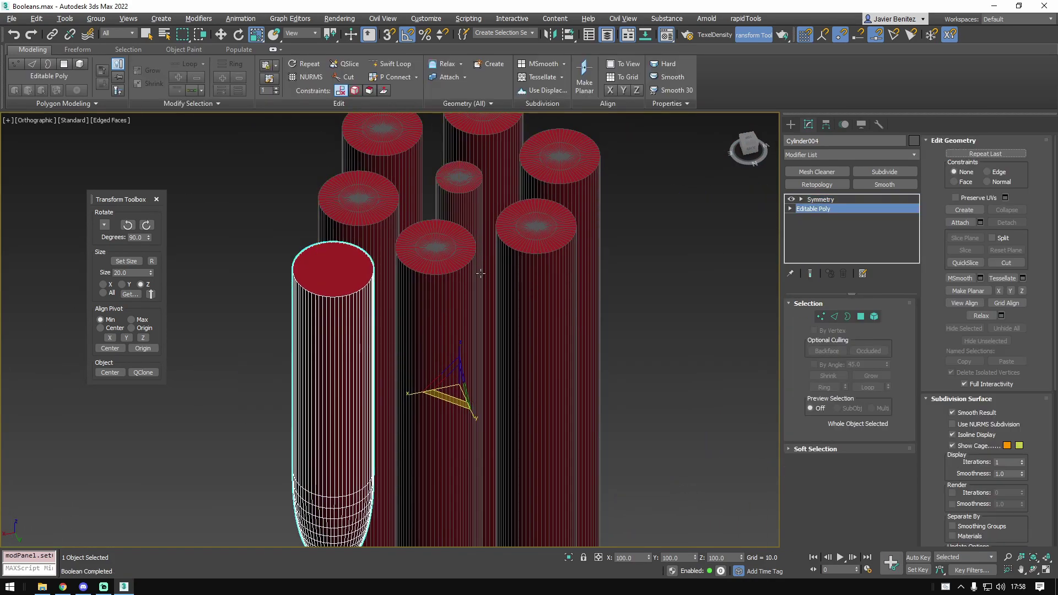
# - Select every other lengthwise edge loop on the round-ended cutter and remove these loops together with their vertices
pyautogui.scroll(3, 283, 277)
pyautogui.scroll(2, 283, 277)
pyautogui.click(834, 317)
pyautogui.moveTo(468, 361); pyautogui.dragTo(474, 215, button='middle')
pyautogui.click(429, 318)
pyautogui.doubleClick(429, 318)
pyautogui.scroll(-5, 427, 308)
pyautogui.keyDown('alt'); pyautogui.moveTo(476, 341); pyautogui.dragTo(485, 237, button='middle'); pyautogui.keyUp('alt')
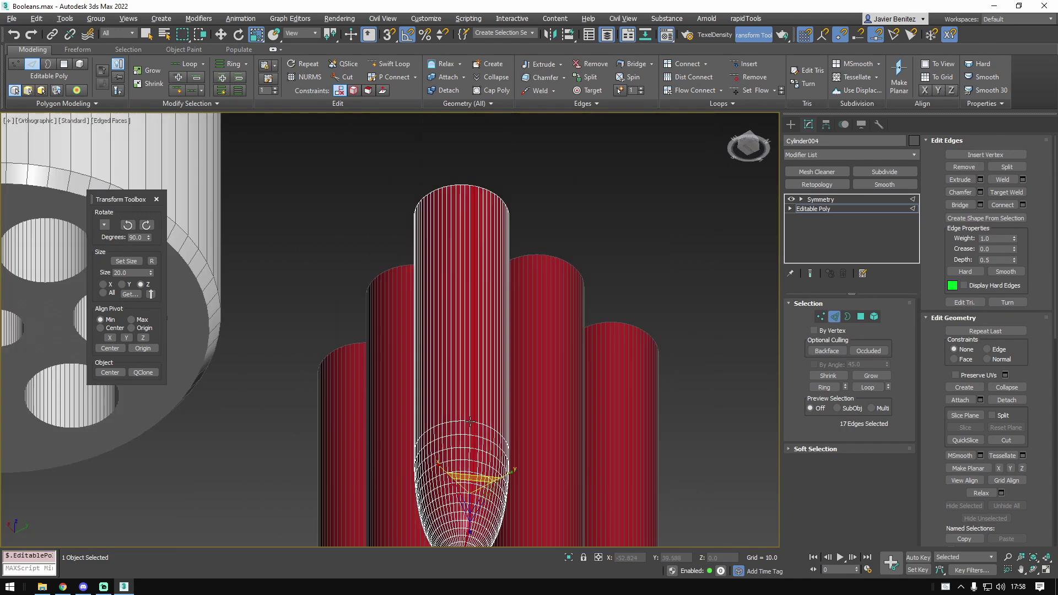
pyautogui.moveTo(493, 467); pyautogui.dragTo(495, 349, button='middle')
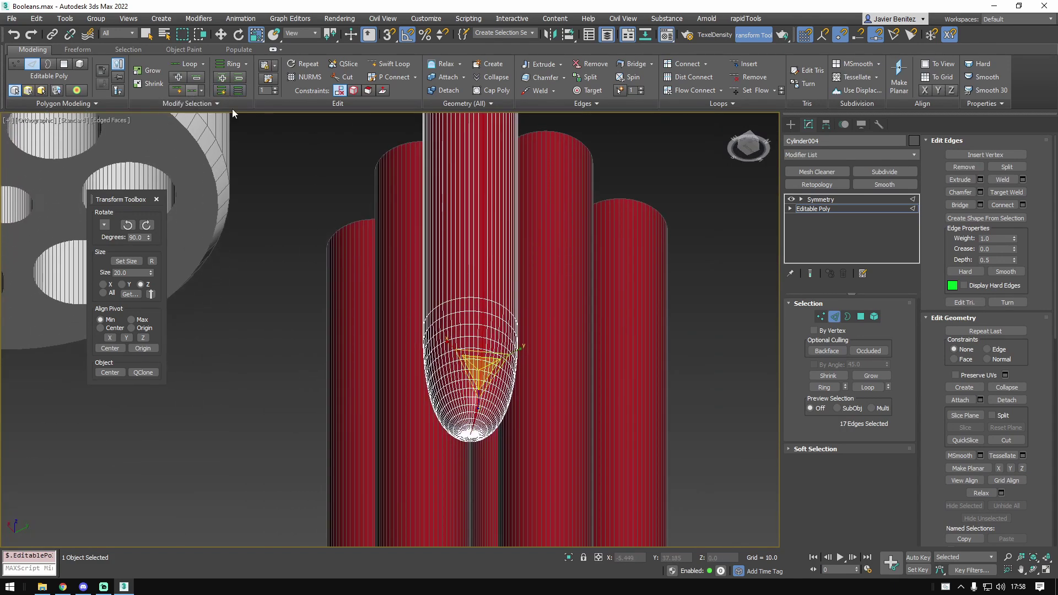
pyautogui.scroll(5, 445, 332)
pyautogui.click(238, 91)
pyautogui.keyDown('alt'); pyautogui.moveTo(386, 398); pyautogui.dragTo(411, 384, button='middle'); pyautogui.keyUp('alt')
pyautogui.moveTo(411, 383); pyautogui.dragTo(519, 342, button='middle')
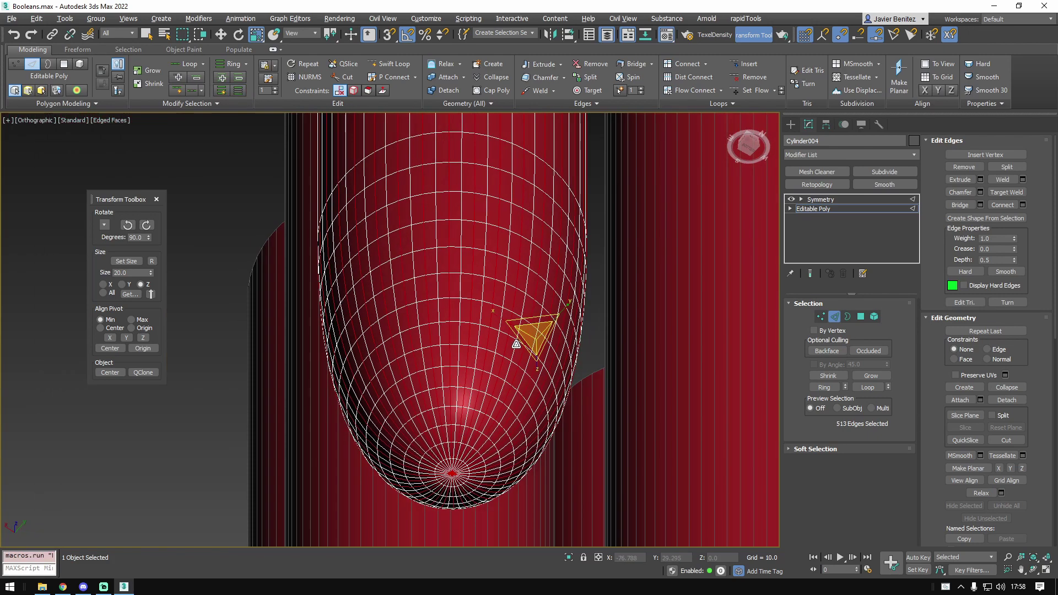
pyautogui.click(868, 388)
pyautogui.hotkey('ctrl', 'BackSpace')
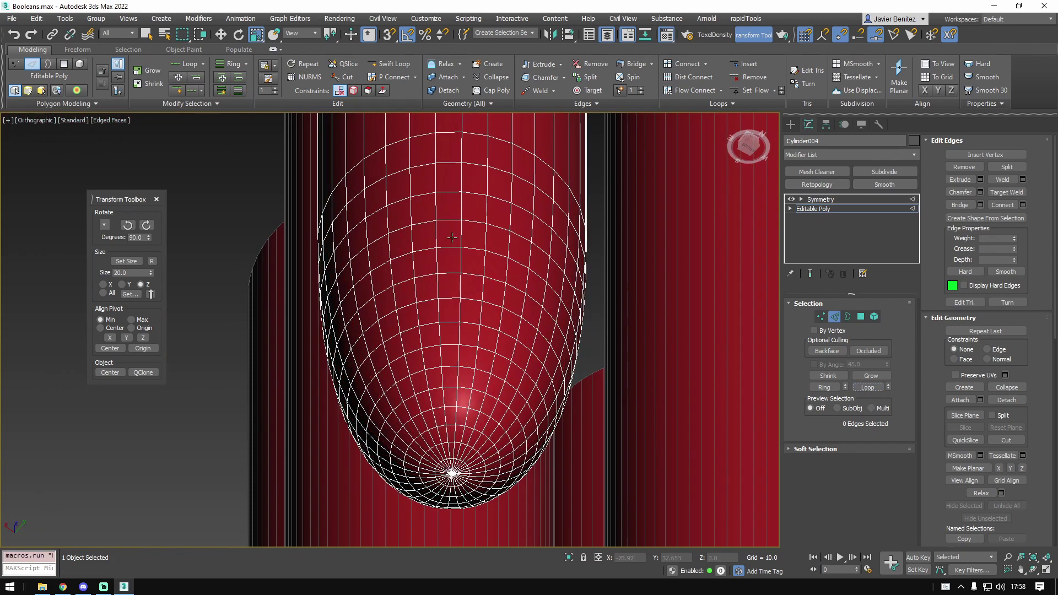
# - Thin the cutter again by removing every second remaining lengthwise edge loop with its vertices
pyautogui.click(462, 231)
pyautogui.doubleClick(461, 231)
pyautogui.click(238, 90)
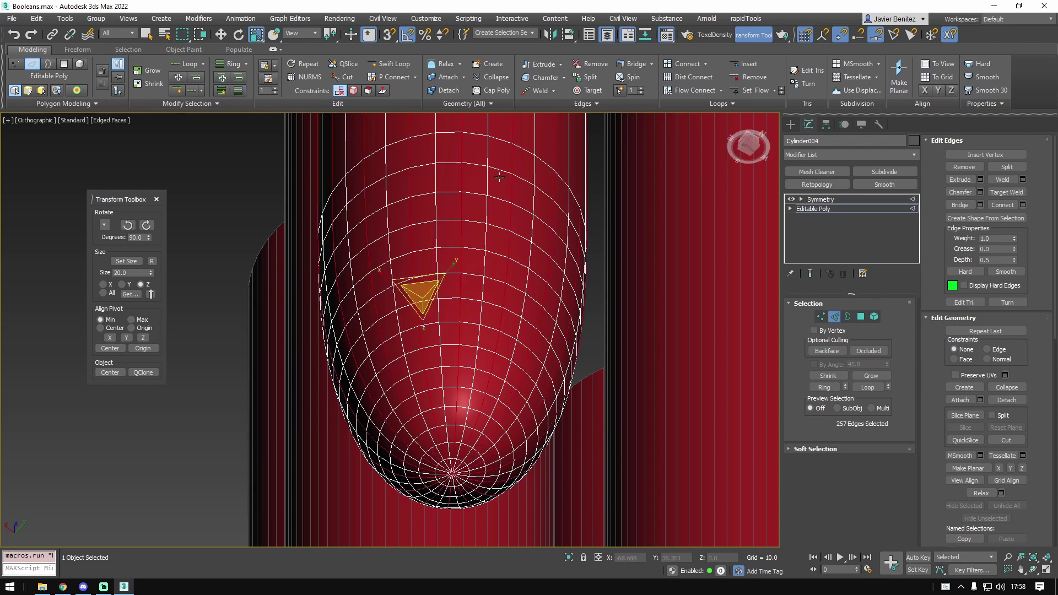
pyautogui.click(869, 388)
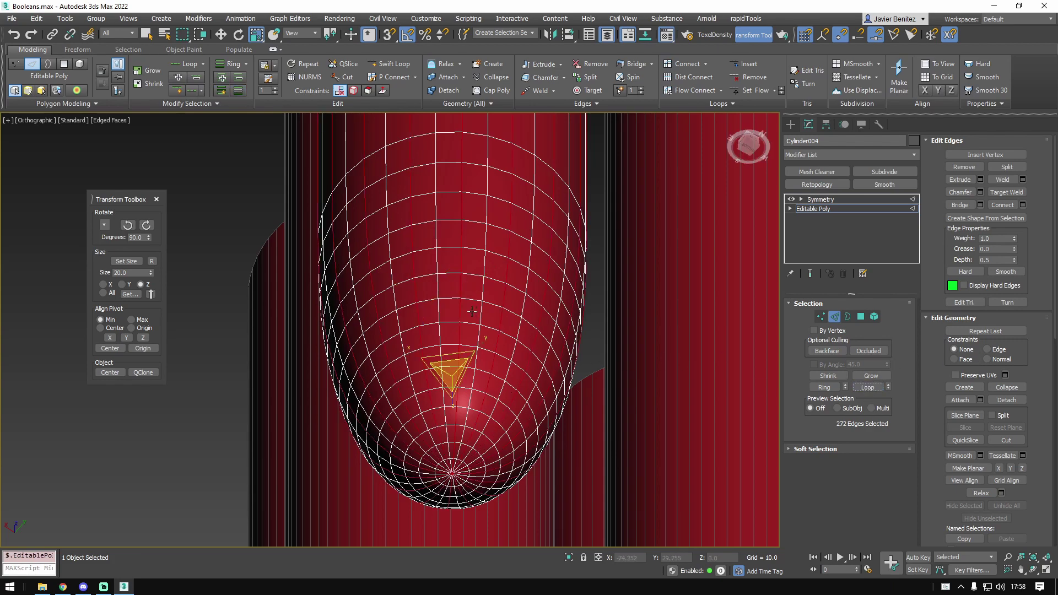
pyautogui.hotkey('ctrl', 'BackSpace')
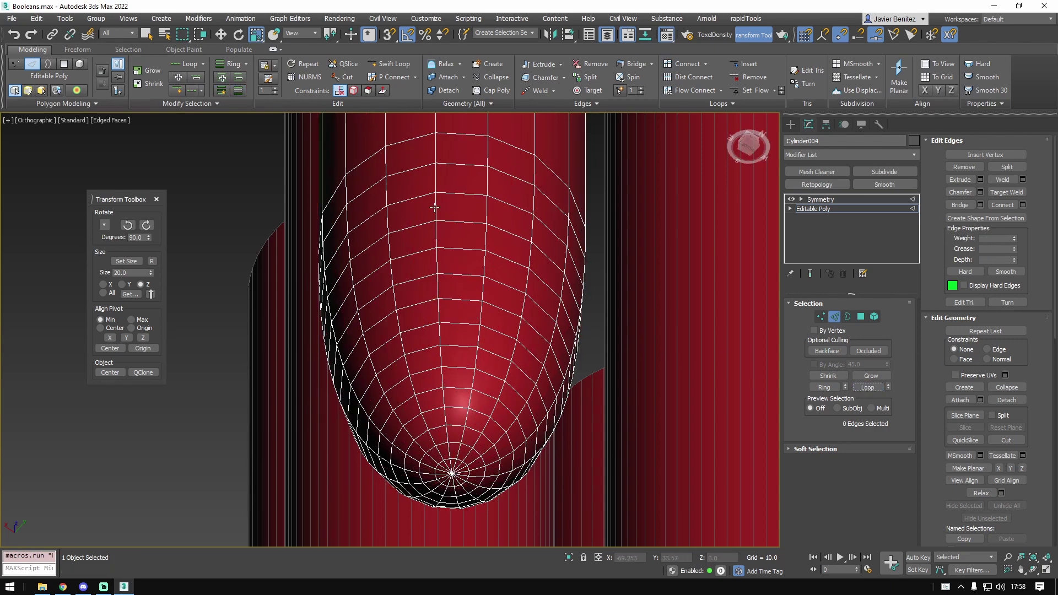
# - Leave edge editing on the simplified cutter and return to its radial Symmetry modifier
pyautogui.doubleClick(435, 207)
pyautogui.keyDown('alt'); pyautogui.moveTo(352, 210); pyautogui.dragTo(624, 385); pyautogui.keyUp('alt')
pyautogui.keyDown('alt'); pyautogui.moveTo(623, 385); pyautogui.dragTo(441, 341, button='middle'); pyautogui.keyUp('alt')
pyautogui.scroll(-2, 213, 147)
pyautogui.moveTo(214, 148); pyautogui.dragTo(445, 331, button='middle')
pyautogui.click(813, 209)
pyautogui.click(819, 199)
pyautogui.scroll(-2, 440, 262)
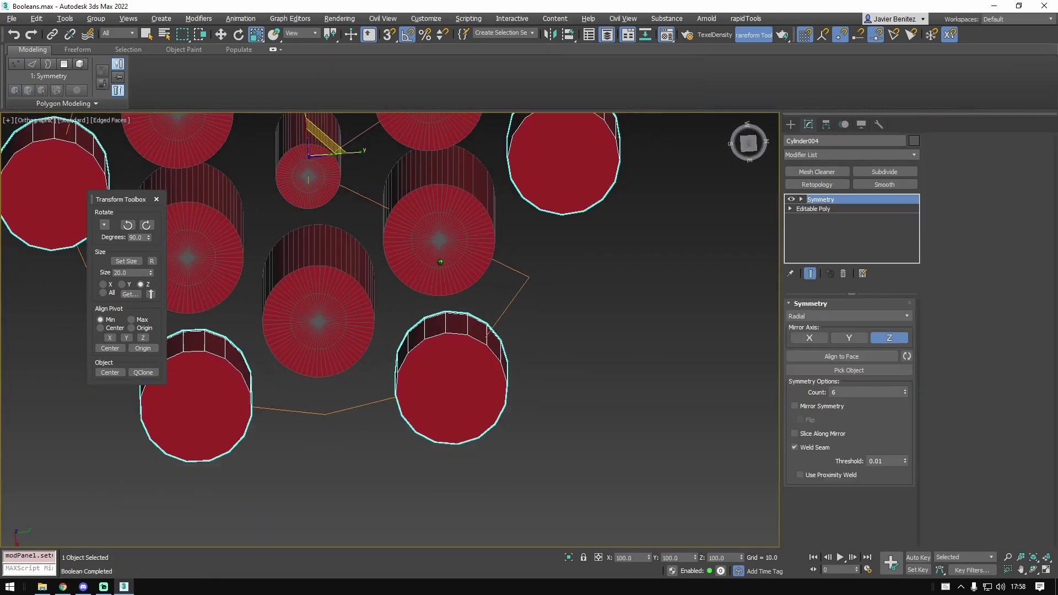
# - Isolate the radial set of chamber-hole cutters, Cylinder003, and bring their lengthwise edges into close view
pyautogui.scroll(-3, 441, 263)
pyautogui.keyDown('alt'); pyautogui.moveTo(441, 262); pyautogui.dragTo(475, 303, button='middle'); pyautogui.keyUp('alt')
pyautogui.click(452, 260)
pyautogui.hotkey('alt', 'q')
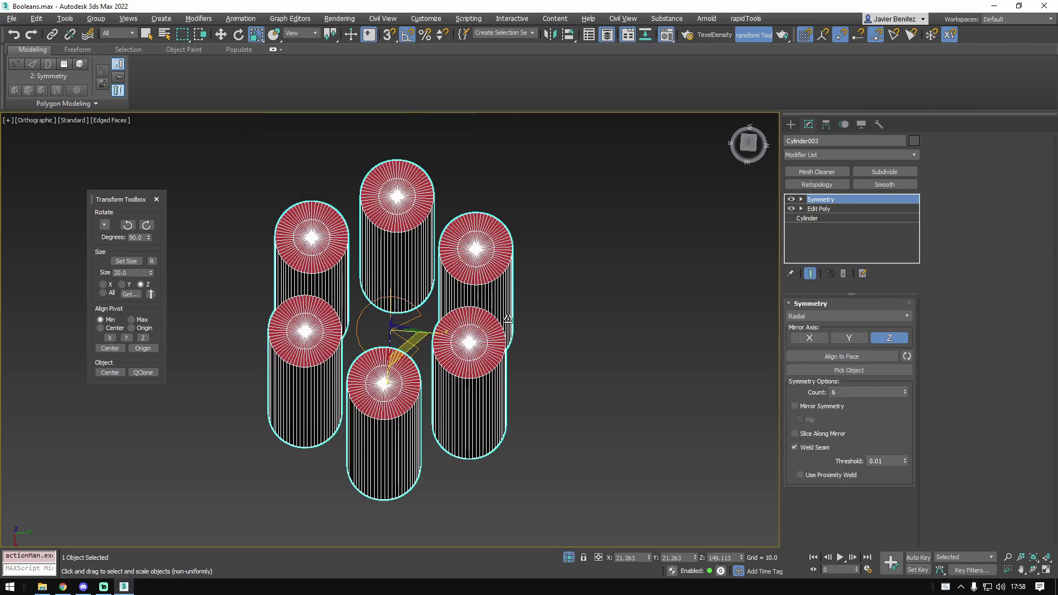
pyautogui.keyDown('alt'); pyautogui.moveTo(493, 374); pyautogui.dragTo(437, 329, button='middle'); pyautogui.keyUp('alt')
pyautogui.scroll(5, 442, 169)
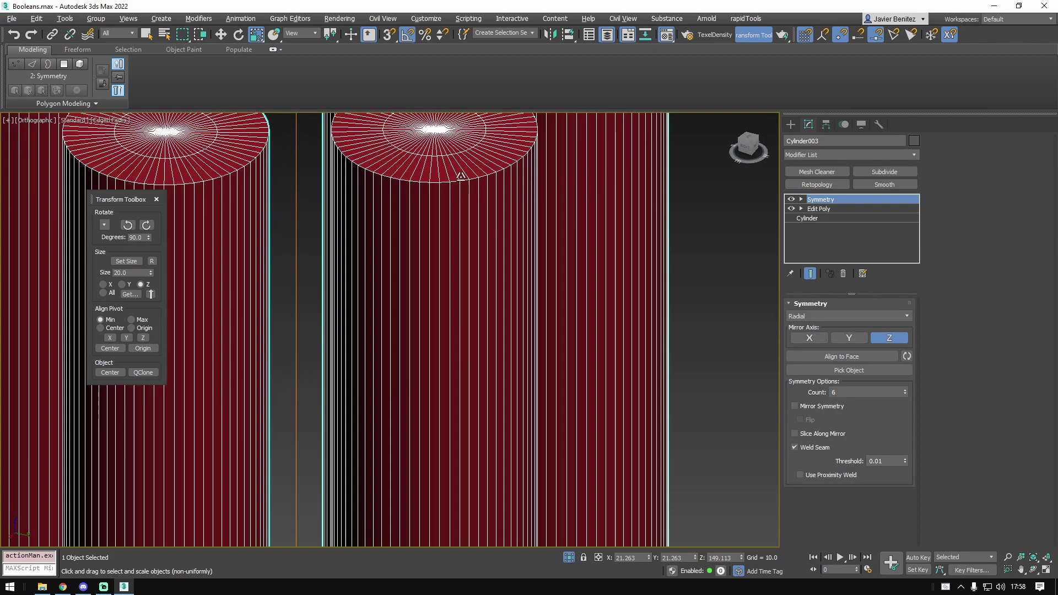
# - Reduce the chamber-hole cutters' base cylinder to 18 sides and end the isolation
pyautogui.click(823, 219)
pyautogui.click(888, 367)
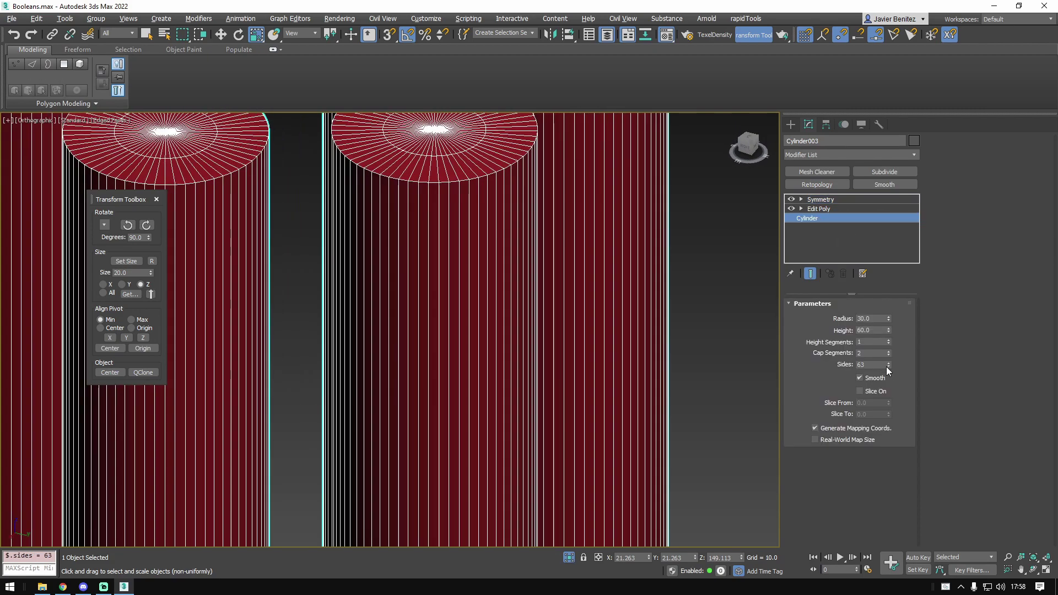
pyautogui.moveTo(873, 364); pyautogui.dragTo(835, 361)
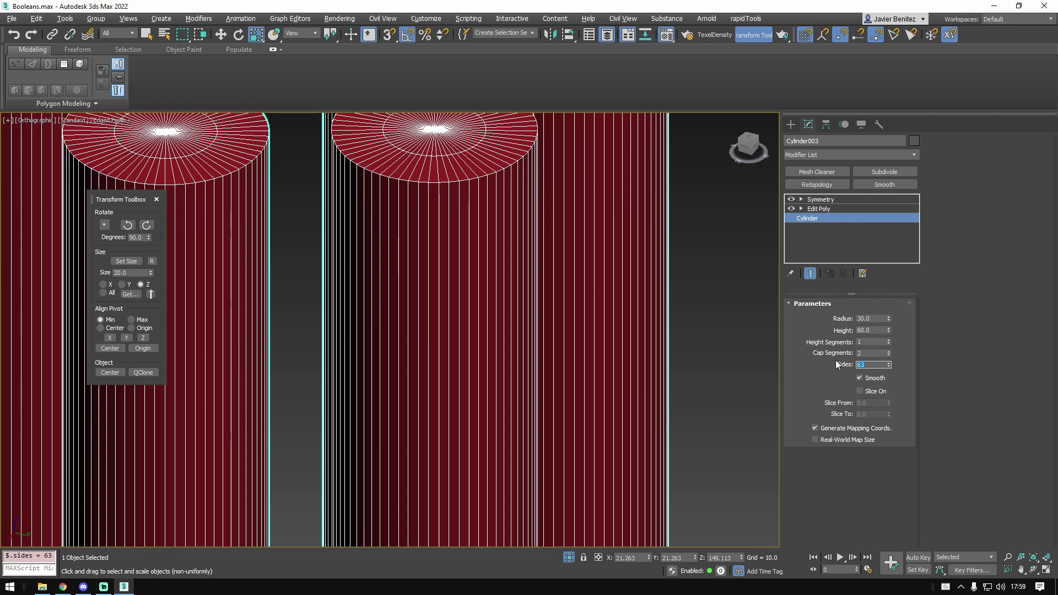
pyautogui.write('53')
pyautogui.press('Return')
pyautogui.write('18')
pyautogui.press('Return')
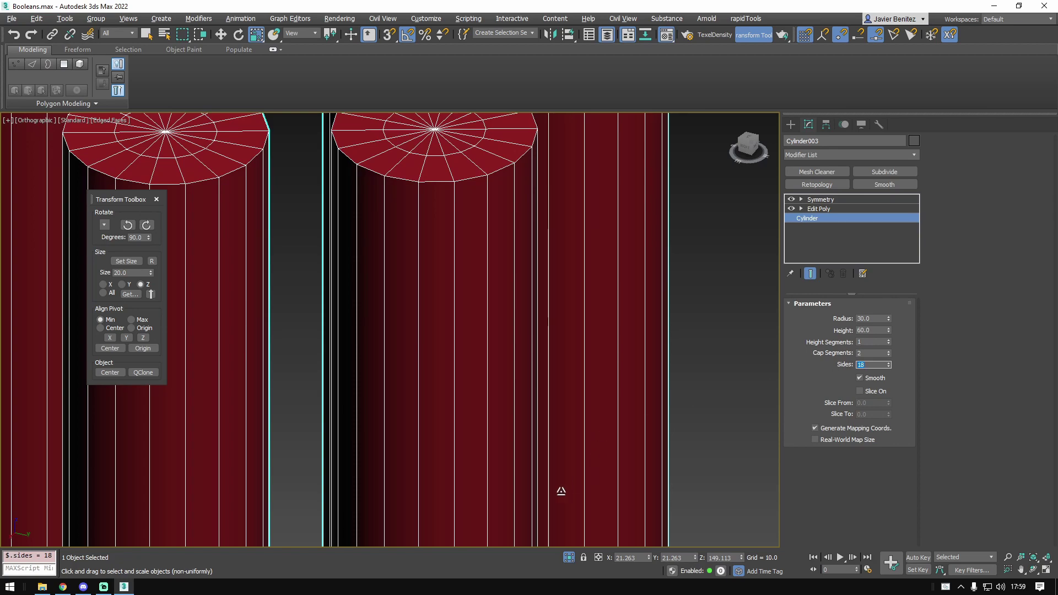
pyautogui.click(568, 558)
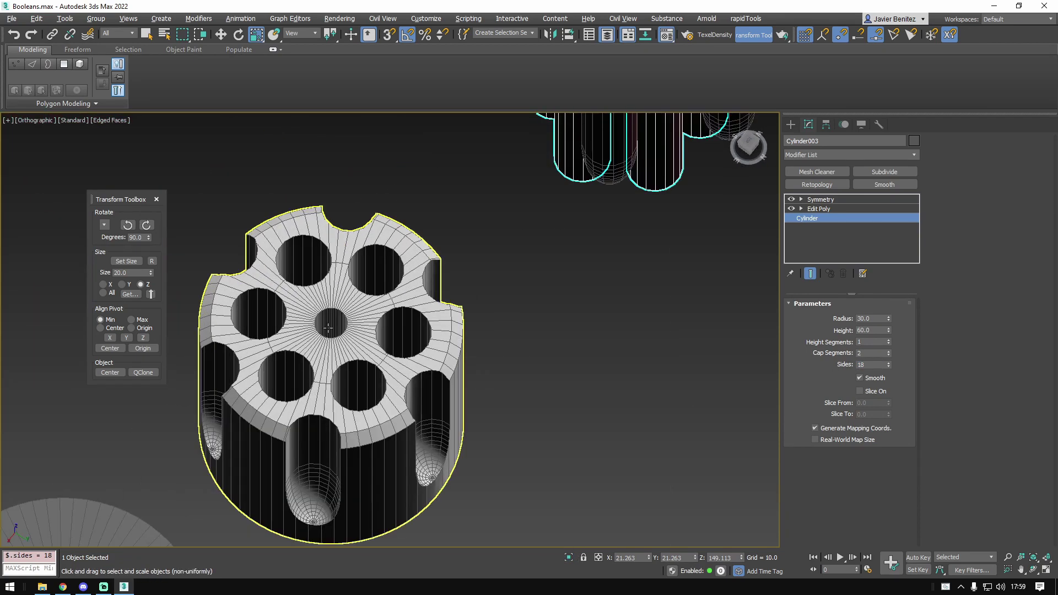
# - Extract the base operand, Cylinder001, from the drilled cylinder's ProBoolean as an instance
pyautogui.scroll(5, 400, 349)
pyautogui.scroll(-3, 438, 305)
pyautogui.click(386, 333)
pyautogui.moveTo(381, 337); pyautogui.dragTo(494, 337, button='middle')
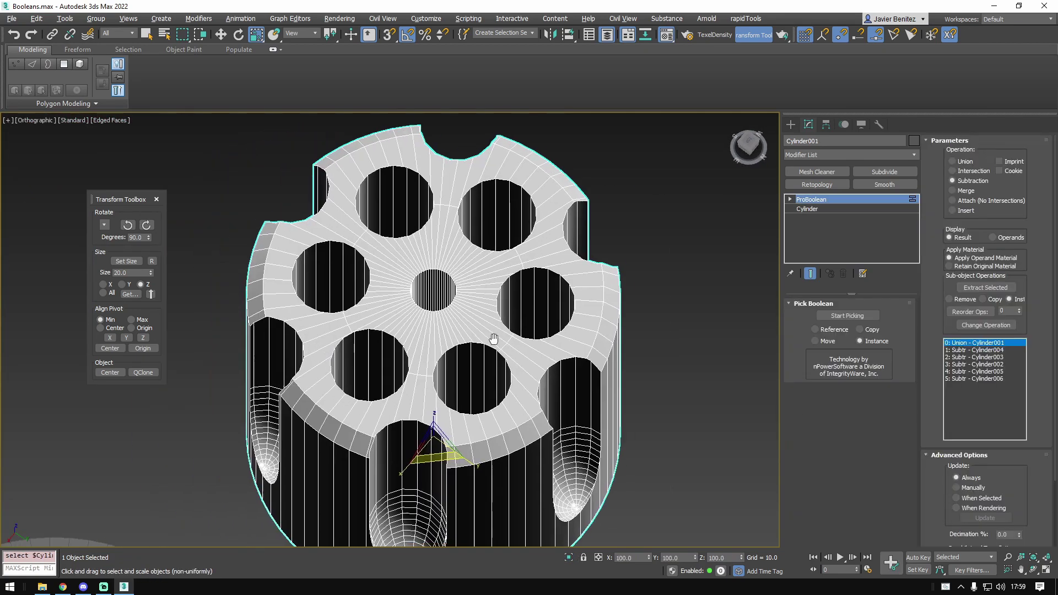
pyautogui.scroll(-4, 499, 340)
pyautogui.keyDown('alt'); pyautogui.moveTo(510, 376); pyautogui.dragTo(475, 371, button='middle'); pyautogui.keyUp('alt')
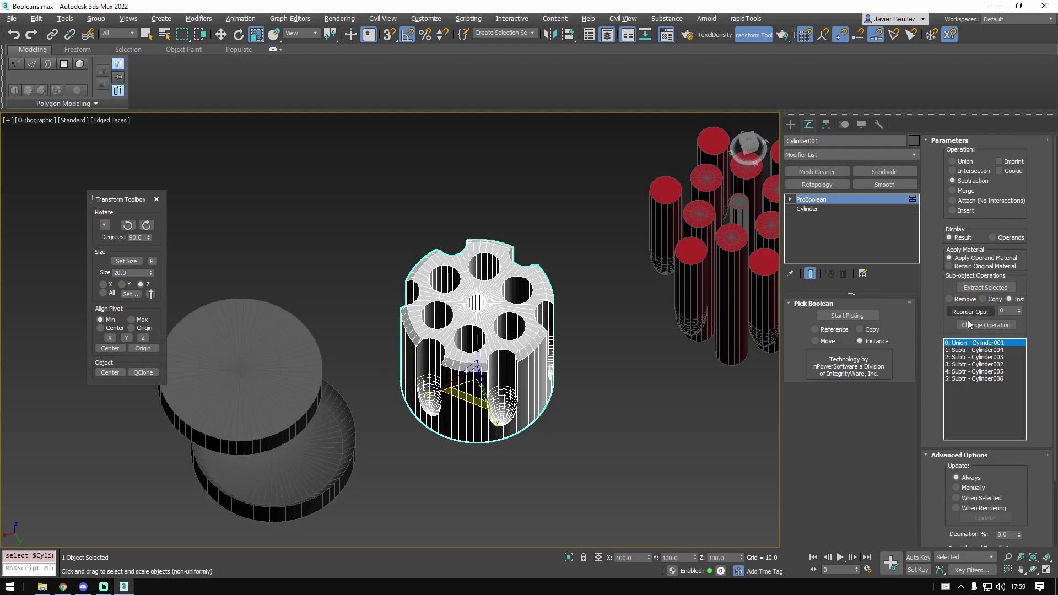
pyautogui.click(983, 288)
pyautogui.click(524, 335)
pyautogui.keyDown('alt'); pyautogui.moveTo(591, 360); pyautogui.dragTo(568, 357, button='middle'); pyautogui.keyUp('alt')
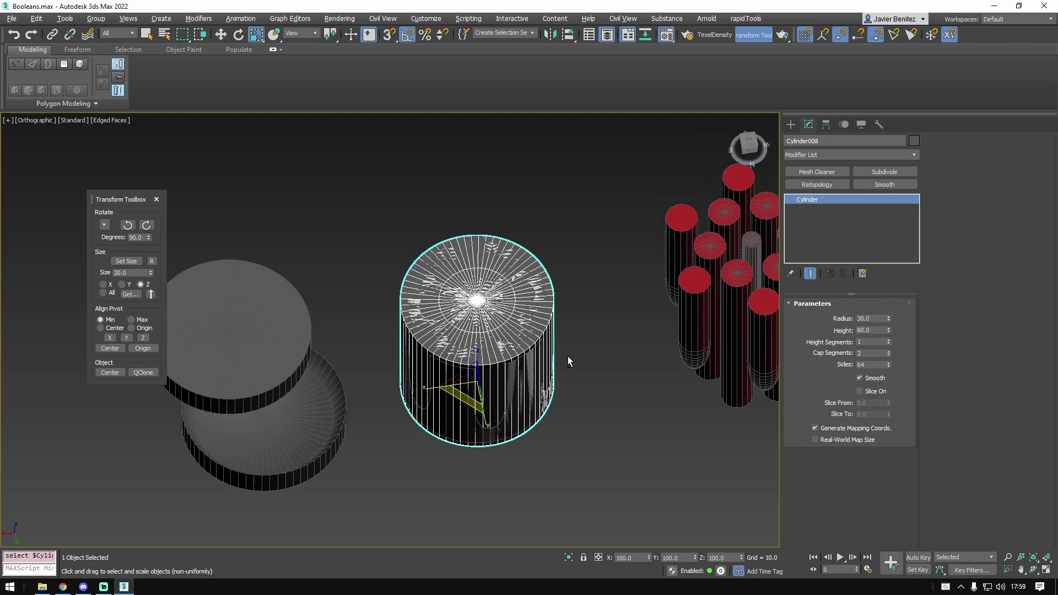
# - Move the extracted cylinder along X to about 1338.6 and set its sides to 32
pyautogui.press('w')
pyautogui.moveTo(441, 379); pyautogui.dragTo(11, 380)
pyautogui.moveTo(303, 402); pyautogui.dragTo(474, 403, button='middle')
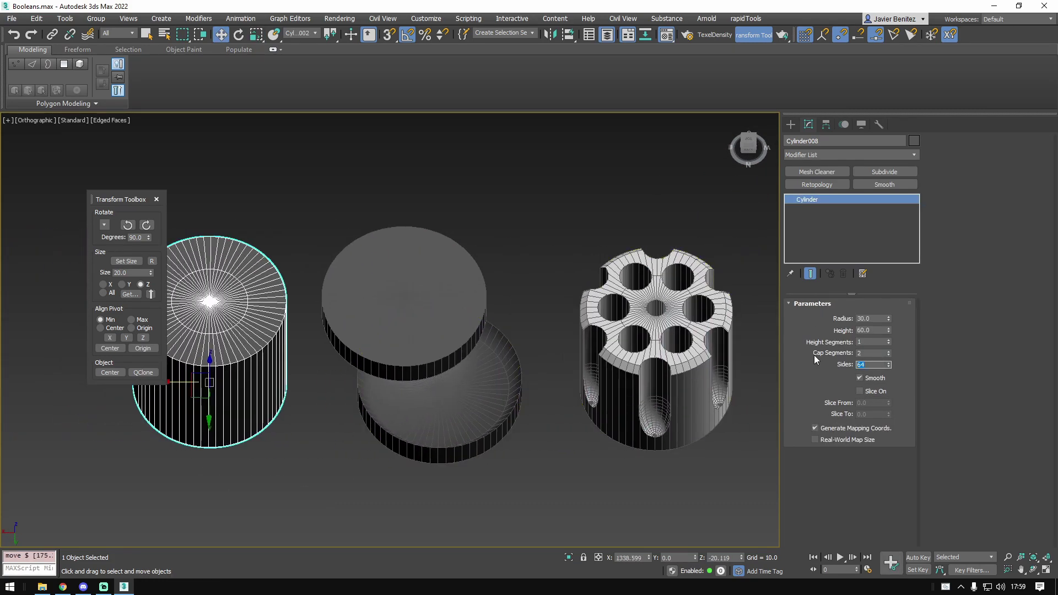
pyautogui.write('32')
pyautogui.press('Return')
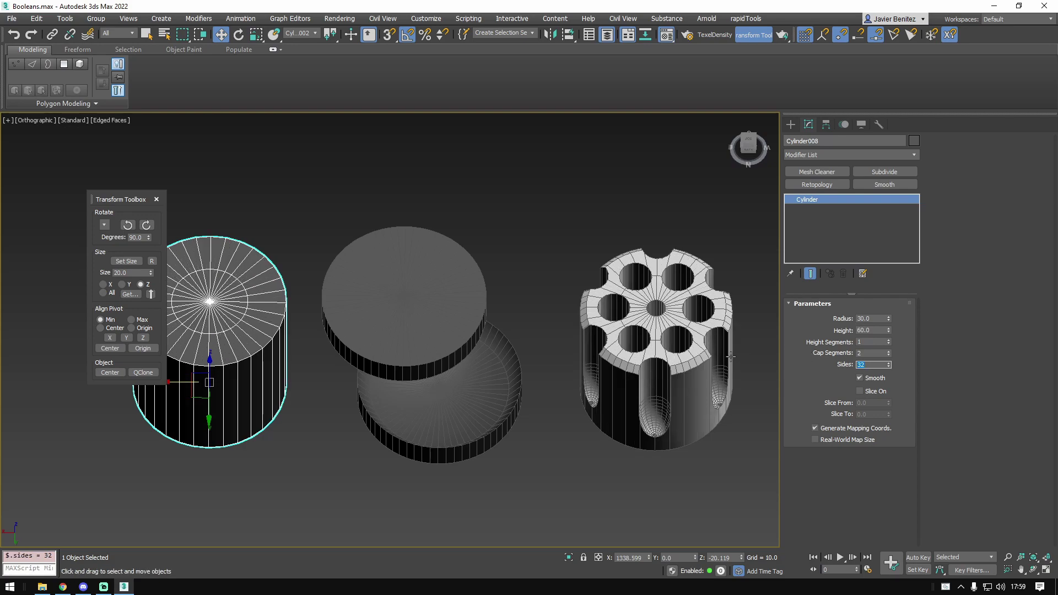
# - Clone the drilled cylinder as an independent copy and isolate the copy in the top view
pyautogui.scroll(6, 722, 358)
pyautogui.click(593, 357)
pyautogui.scroll(-5, 557, 273)
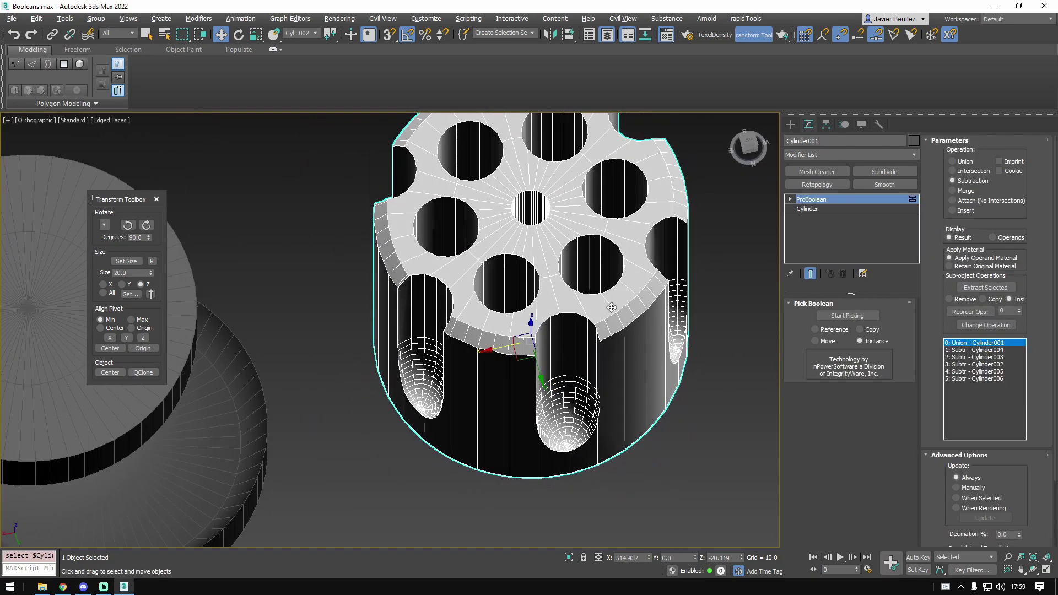
pyautogui.moveTo(552, 310); pyautogui.dragTo(539, 336, button='middle')
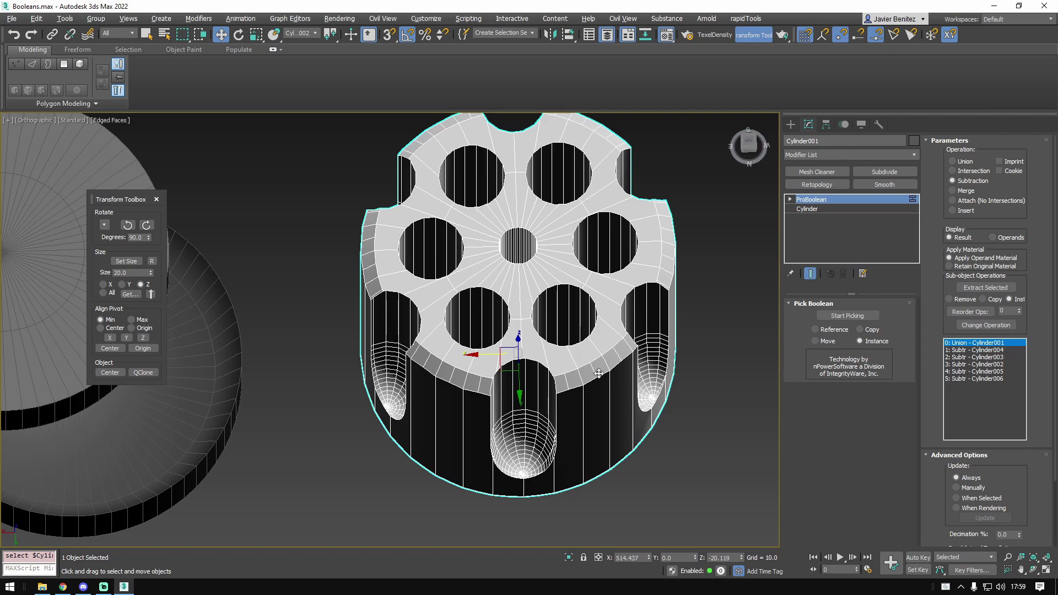
pyautogui.hotkey('ctrl', 'v')
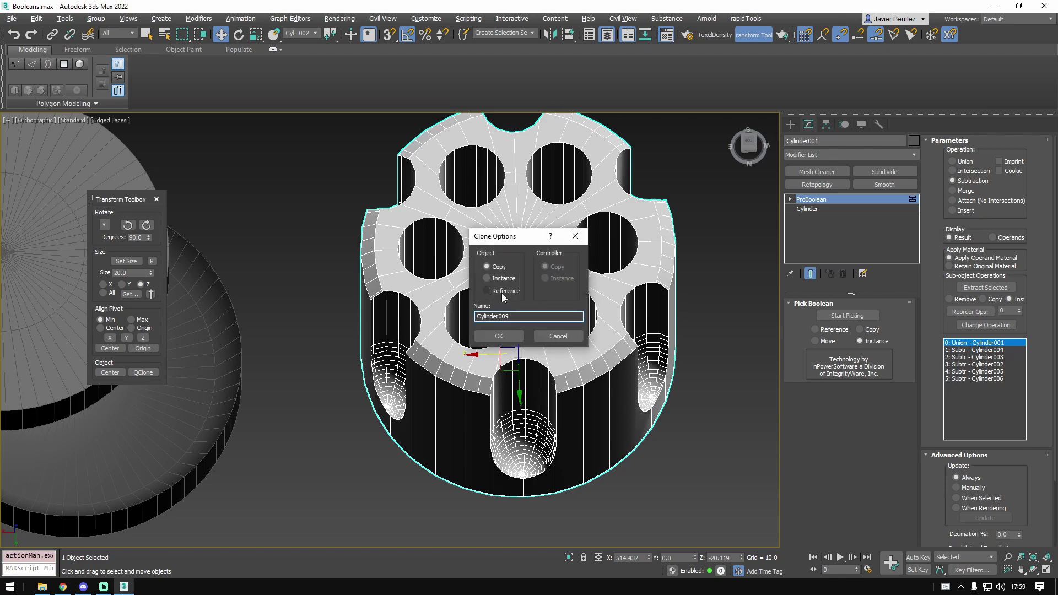
pyautogui.click(517, 336)
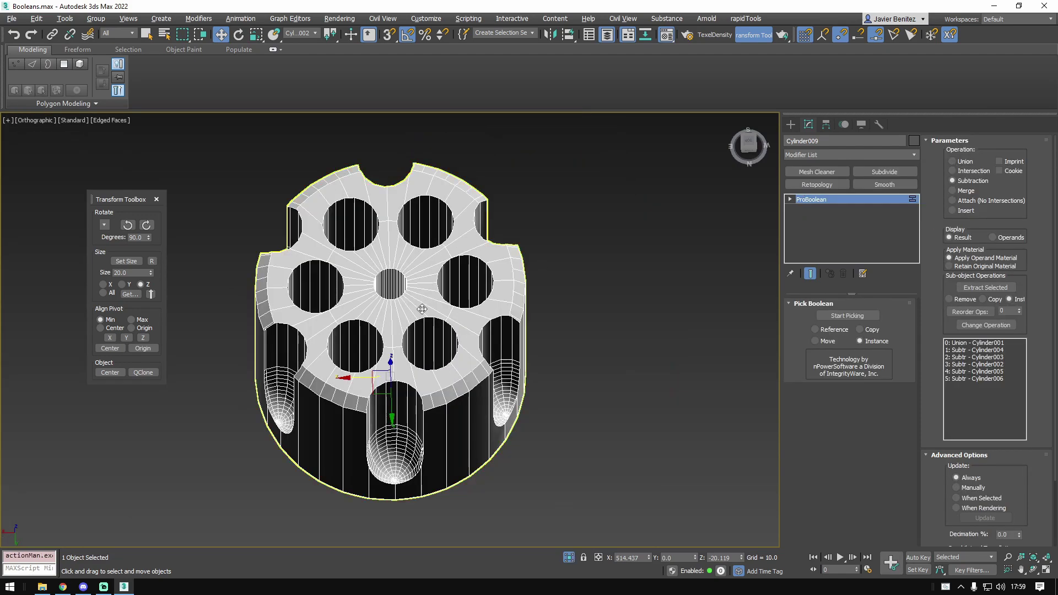
pyautogui.press('t')
pyautogui.moveTo(418, 308); pyautogui.dragTo(456, 323, button='middle')
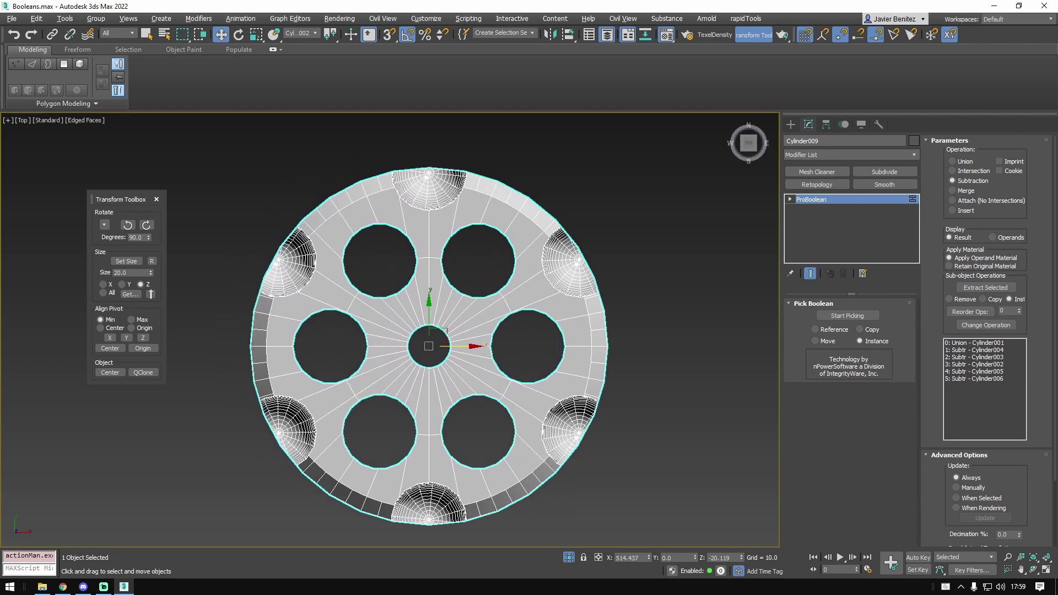
# - Convert the isolated copy of the drilled cylinder to an Editable Poly
pyautogui.moveTo(1057, 223); pyautogui.dragTo(467, 225)
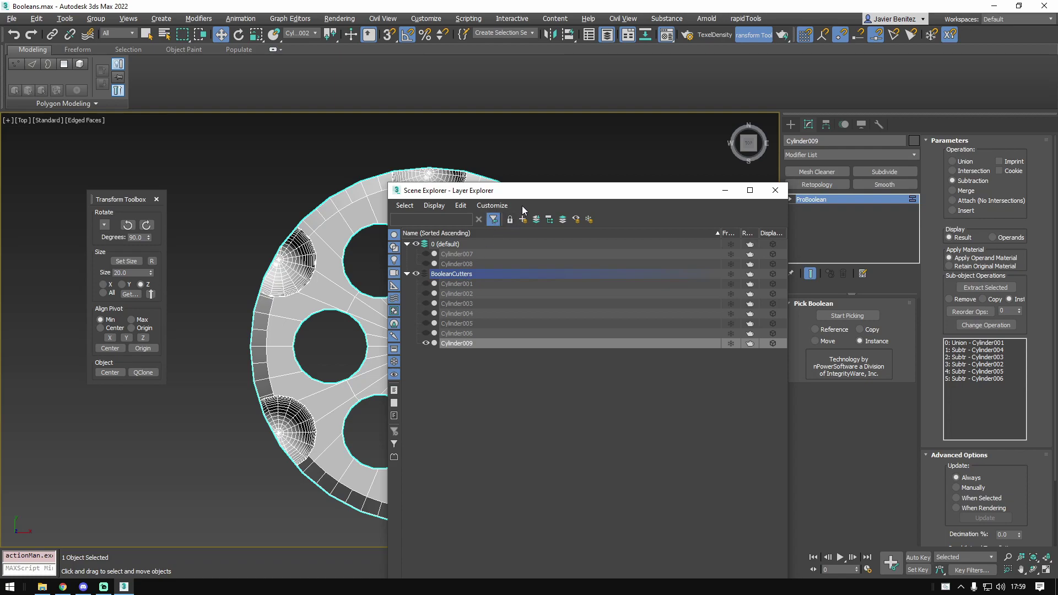
pyautogui.hotkey('alt', 'ctrl', 'o')
pyautogui.moveTo(339, 298); pyautogui.dragTo(378, 268, button='middle')
pyautogui.rightClick(361, 243)
pyautogui.moveTo(435, 356)
pyautogui.click(551, 365)
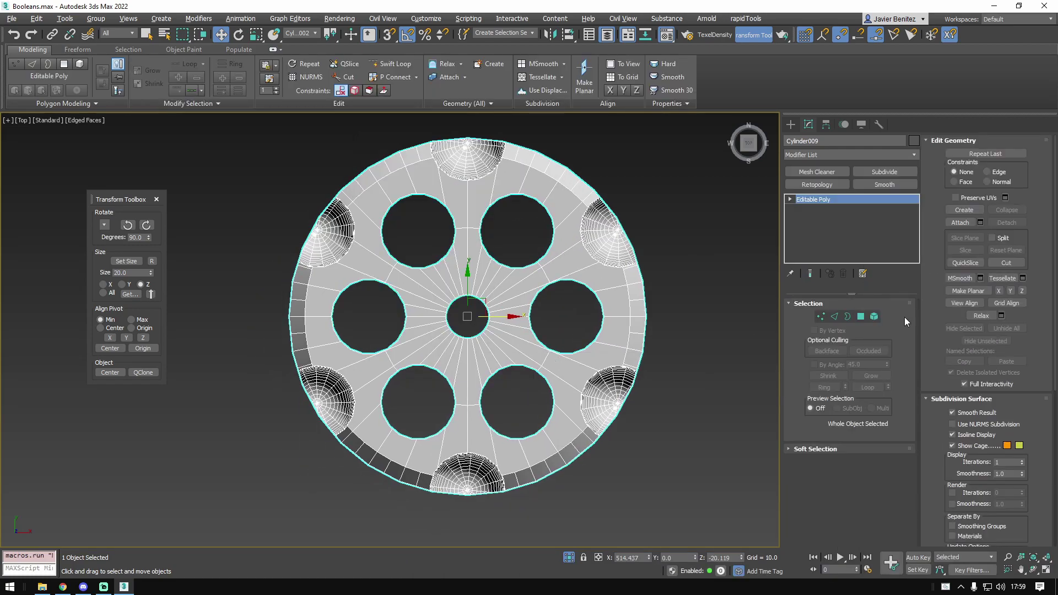
# - Select the copy's rim and groove polygons and check how the top face's edges meet the holes
pyautogui.click(860, 317)
pyautogui.hotkey('ctrl', 'a')
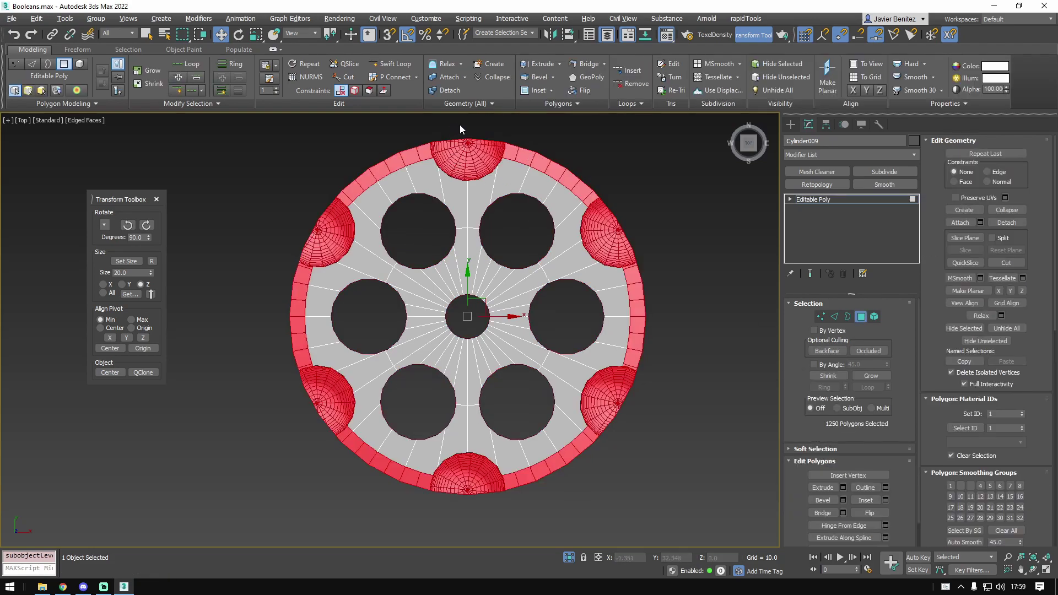
pyautogui.scroll(5, 459, 124)
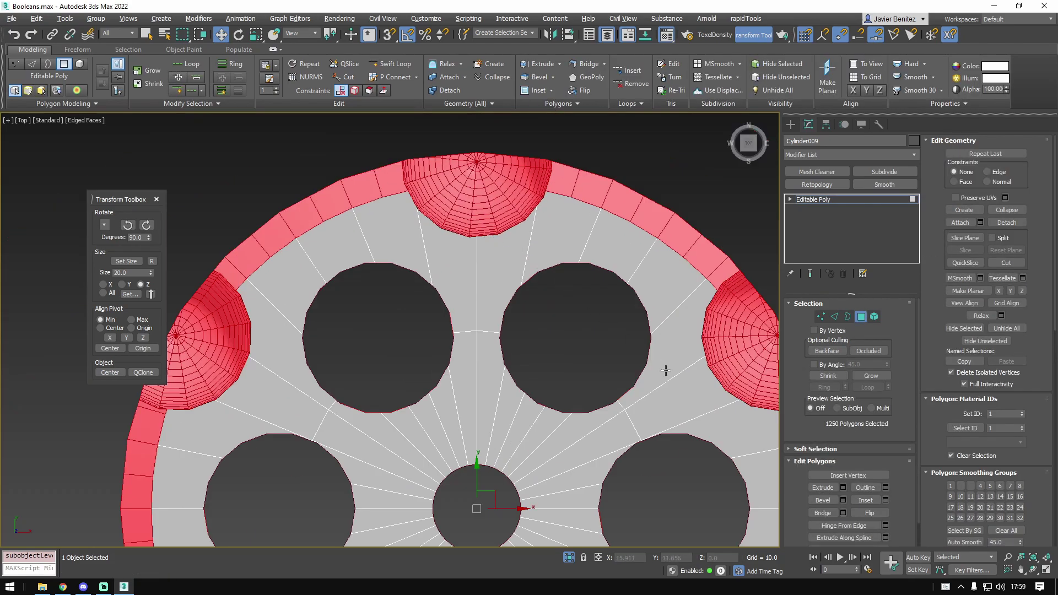
pyautogui.scroll(-6, 638, 272)
pyautogui.scroll(8, 484, 461)
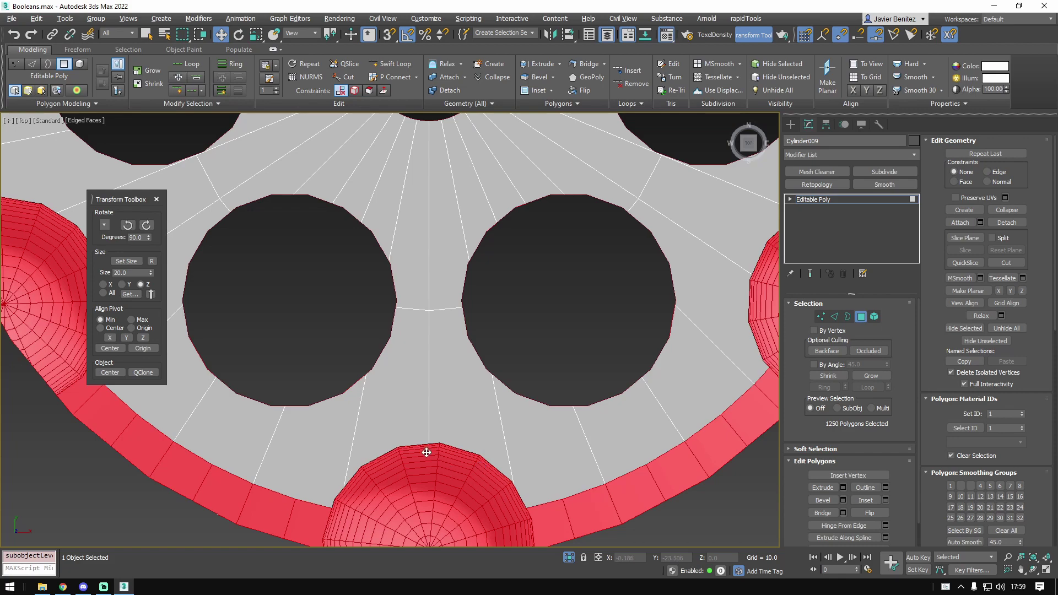
pyautogui.scroll(-7, 427, 453)
pyautogui.moveTo(426, 348); pyautogui.dragTo(451, 352, button='middle')
# - Select the copy's left-half polygons up to the groove's centre line, followed by only the top-face polygon between groove and right hole
pyautogui.moveTo(442, 129); pyautogui.dragTo(235, 584)
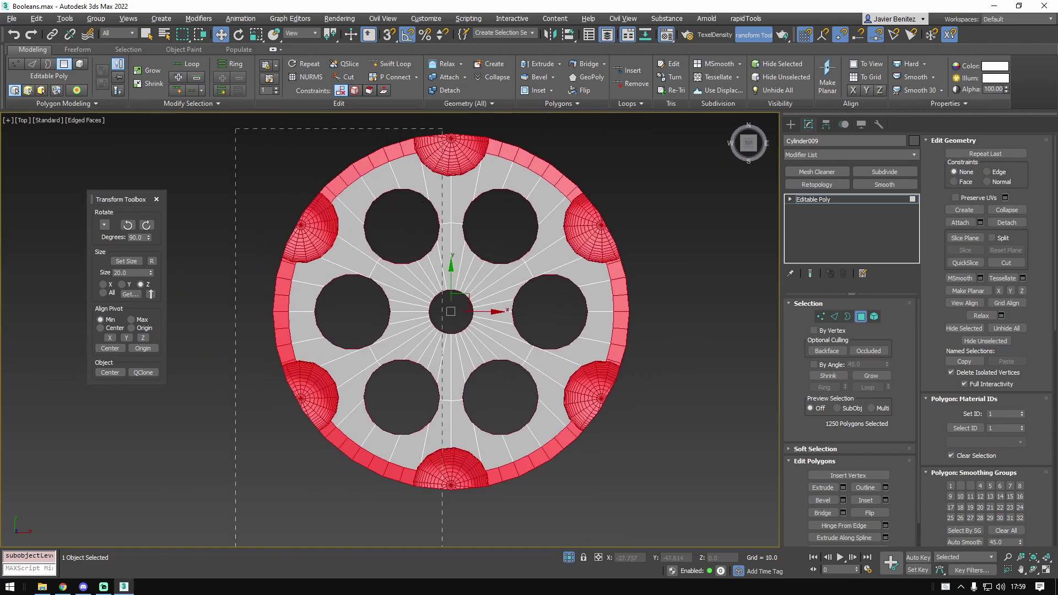
pyautogui.moveTo(236, 546); pyautogui.dragTo(237, 545)
pyautogui.scroll(6, 472, 435)
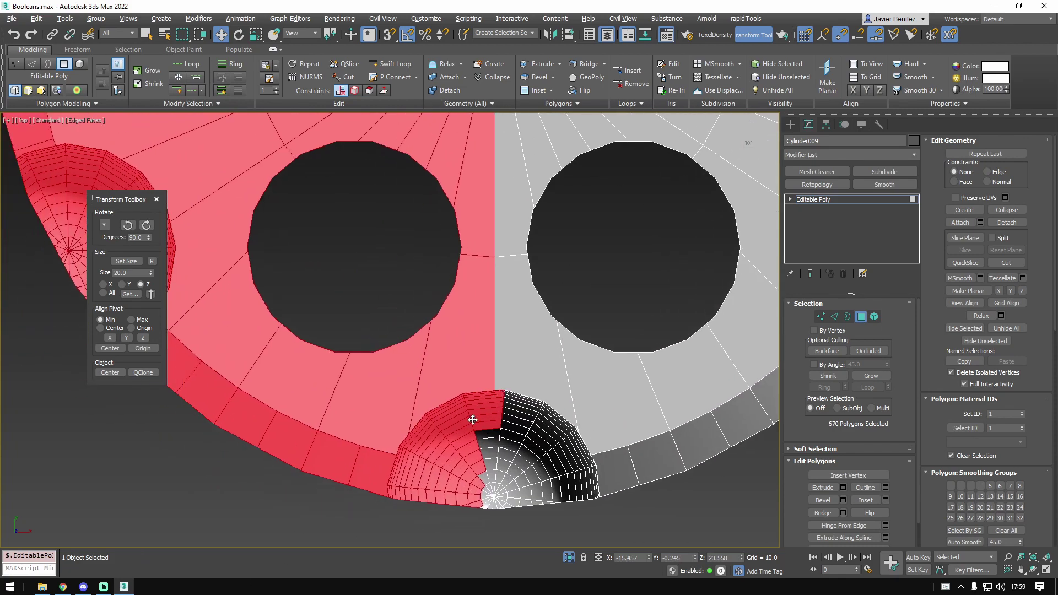
pyautogui.scroll(3, 473, 419)
pyautogui.scroll(-2, 496, 321)
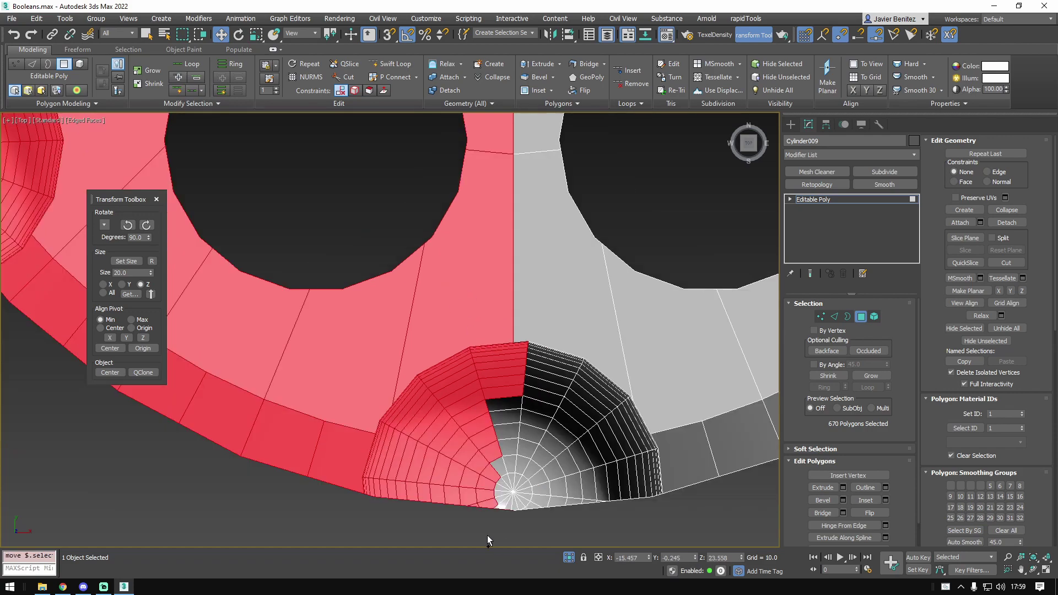
pyautogui.keyDown('ctrl'); pyautogui.moveTo(491, 312); pyautogui.dragTo(492, 313); pyautogui.keyUp('ctrl')
pyautogui.keyDown('ctrl'); pyautogui.moveTo(487, 518); pyautogui.dragTo(508, 418); pyautogui.keyUp('ctrl')
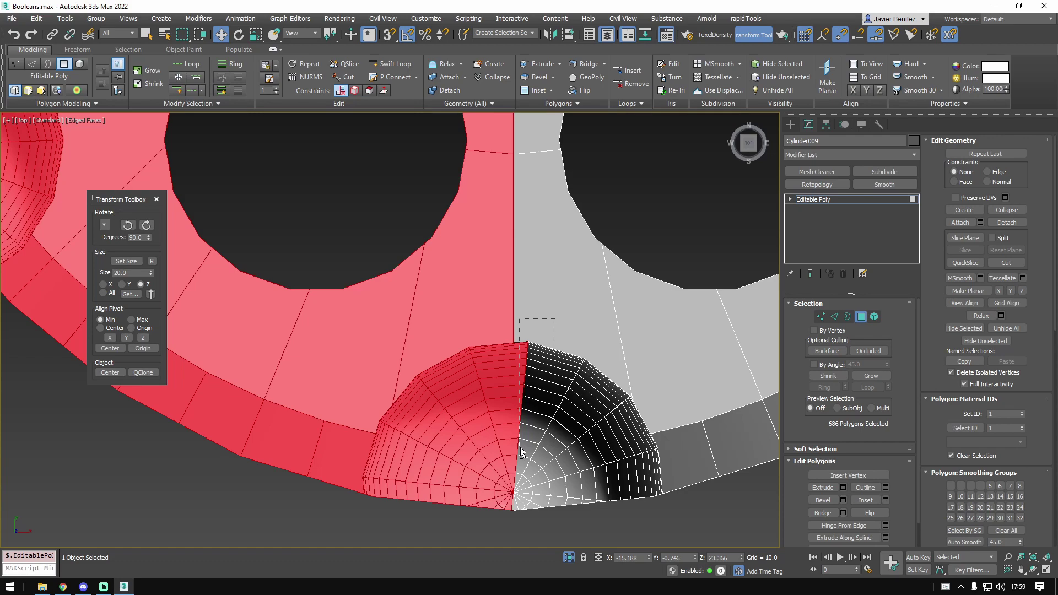
pyautogui.click(556, 314)
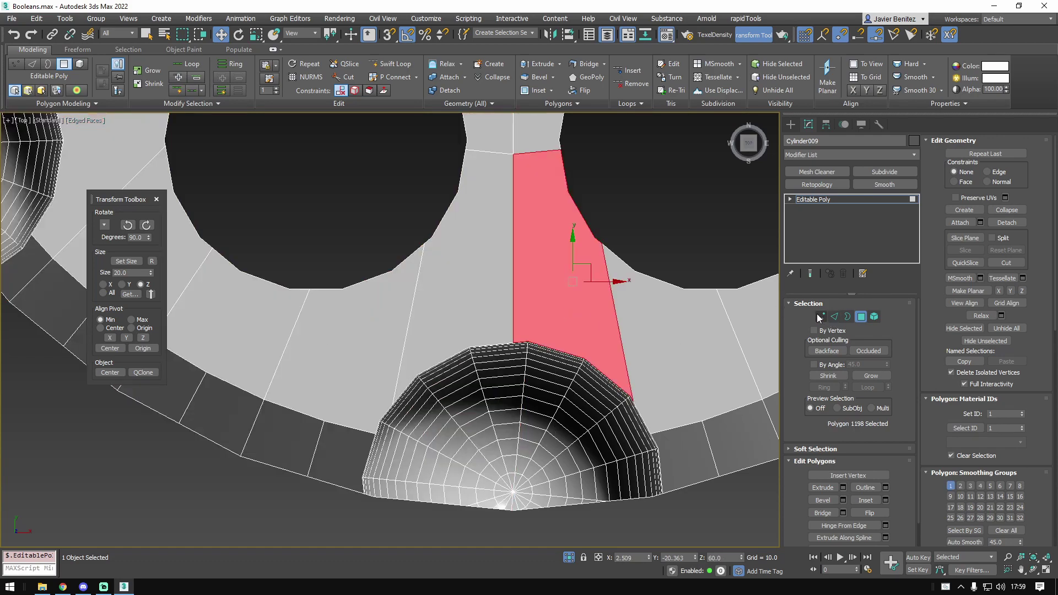
# - Check the column of vertices down the front groove's centre and select the vertices of the whole copy
pyautogui.click(820, 317)
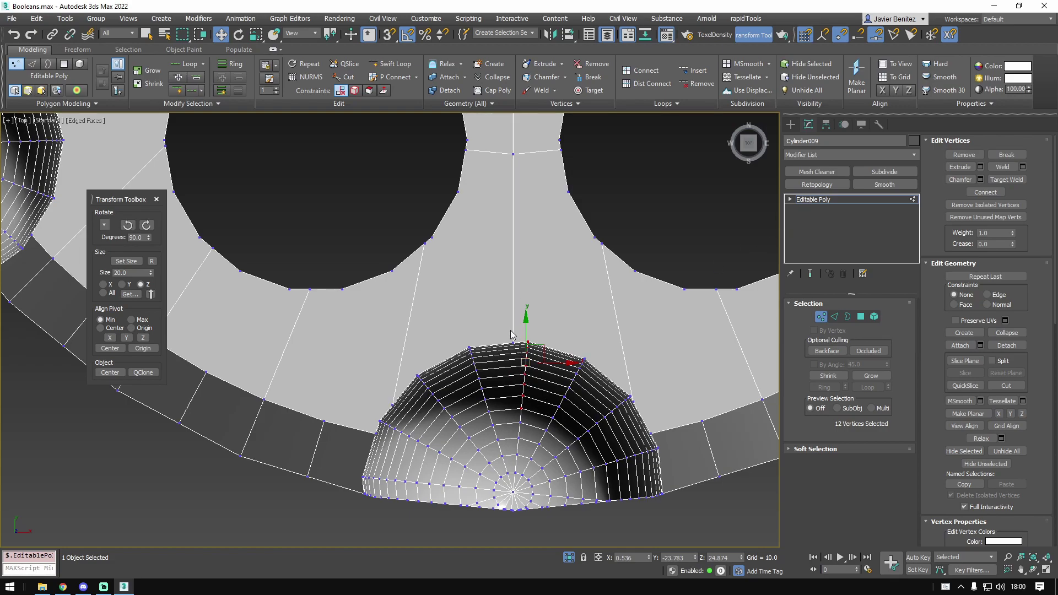
pyautogui.scroll(-4, 514, 377)
pyautogui.moveTo(550, 330)
pyautogui.mouseDown(button='middle')
pyautogui.moveTo(489, 406)
pyautogui.moveTo(530, 333)
pyautogui.mouseUp(button='middle')
pyautogui.scroll(4, 645, 356)
pyautogui.scroll(-6, 612, 336)
pyautogui.scroll(3, 530, 334)
pyautogui.moveTo(558, 233); pyautogui.dragTo(560, 229, button='middle')
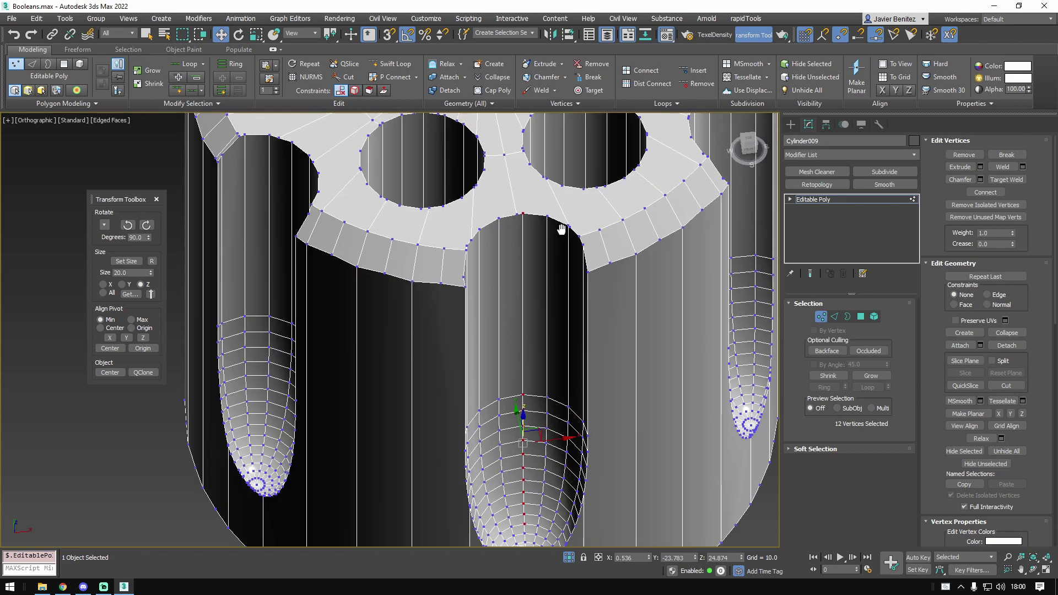
pyautogui.scroll(4, 561, 229)
pyautogui.hotkey('ctrl', 'a')
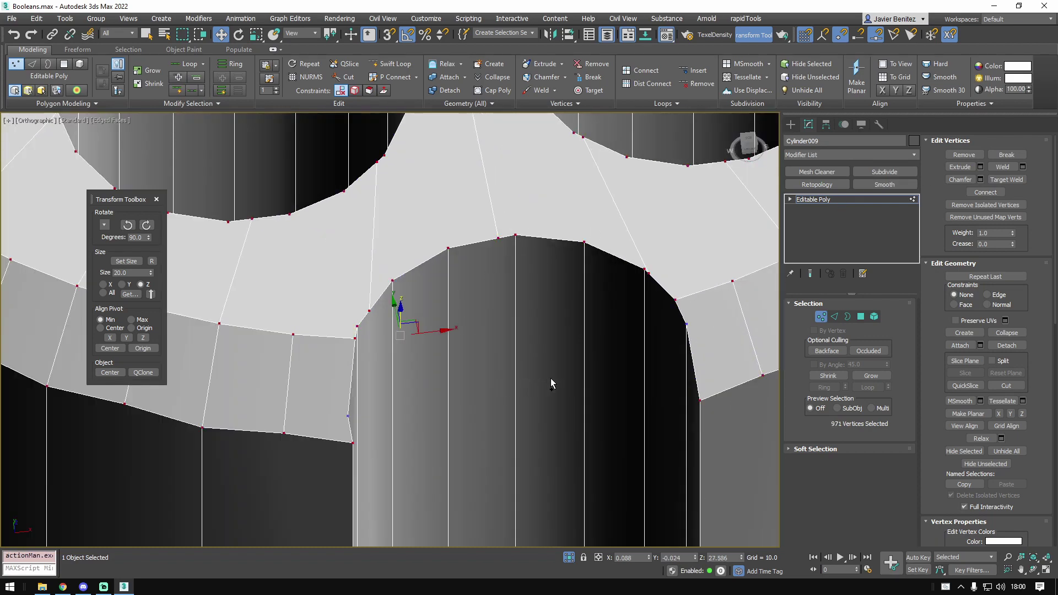
# - Undo the Editable Poly work, the cloning, and the extracted cylinder's move and side-count change
pyautogui.hotkey('ctrl', 'z')
pyautogui.hotkey('ctrl', 'z')
pyautogui.hotkey('ctrl', 'z')
pyautogui.scroll(-4, 556, 346)
pyautogui.hotkey('ctrl', 'z')
pyautogui.hotkey('ctrl', 'z')
pyautogui.hotkey('ctrl', 'z')
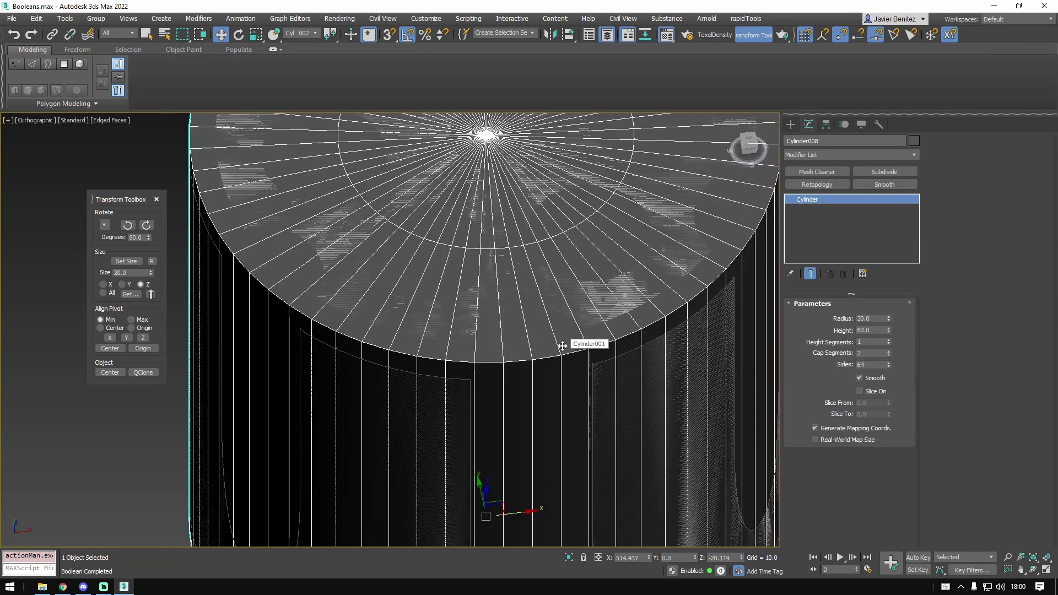
# - Move the extracted base cylinder along X to about 157.7 and set its sides to 32
pyautogui.click(508, 317)
pyautogui.scroll(-4, 521, 344)
pyautogui.click(520, 349)
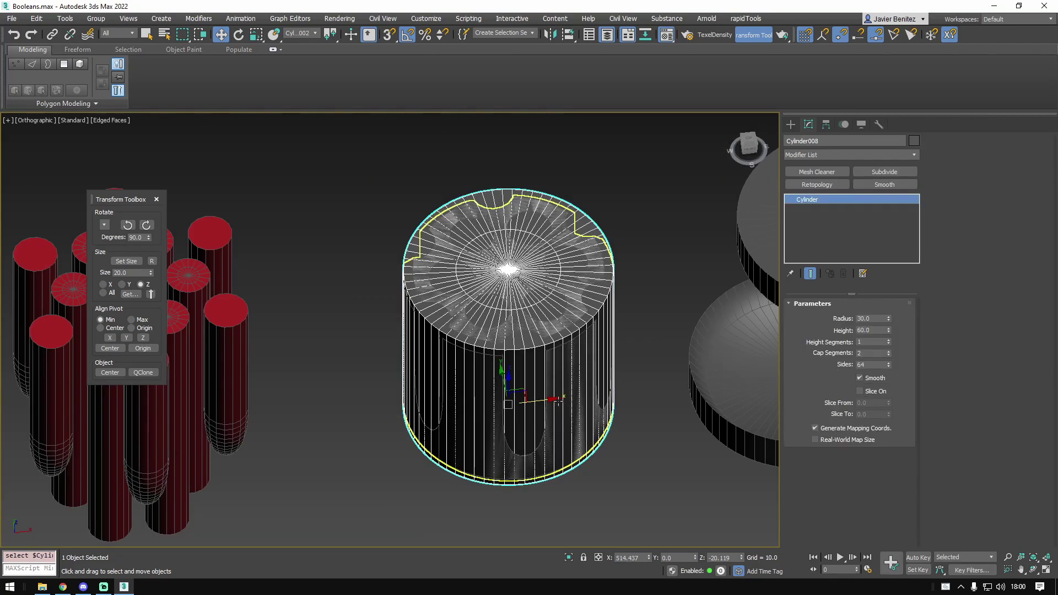
pyautogui.moveTo(556, 400); pyautogui.dragTo(294, 430)
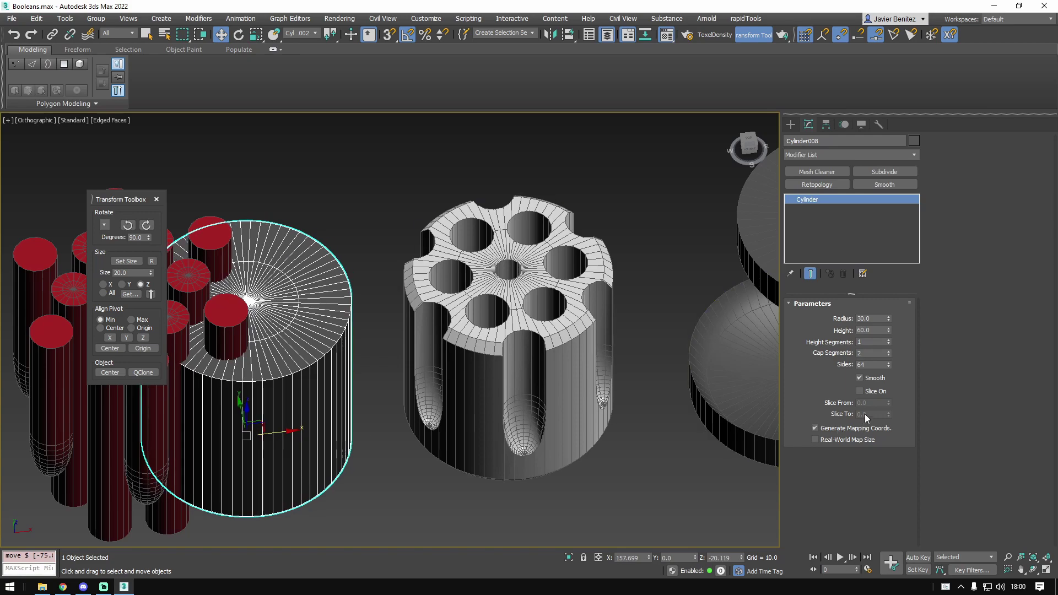
pyautogui.write('32')
pyautogui.press('Return')
# - Select the three cutter objects together and move them about 242 units along negative X, clear of the extracted cylinder
pyautogui.scroll(-3, 474, 308)
pyautogui.moveTo(546, 311); pyautogui.dragTo(501, 354, button='middle')
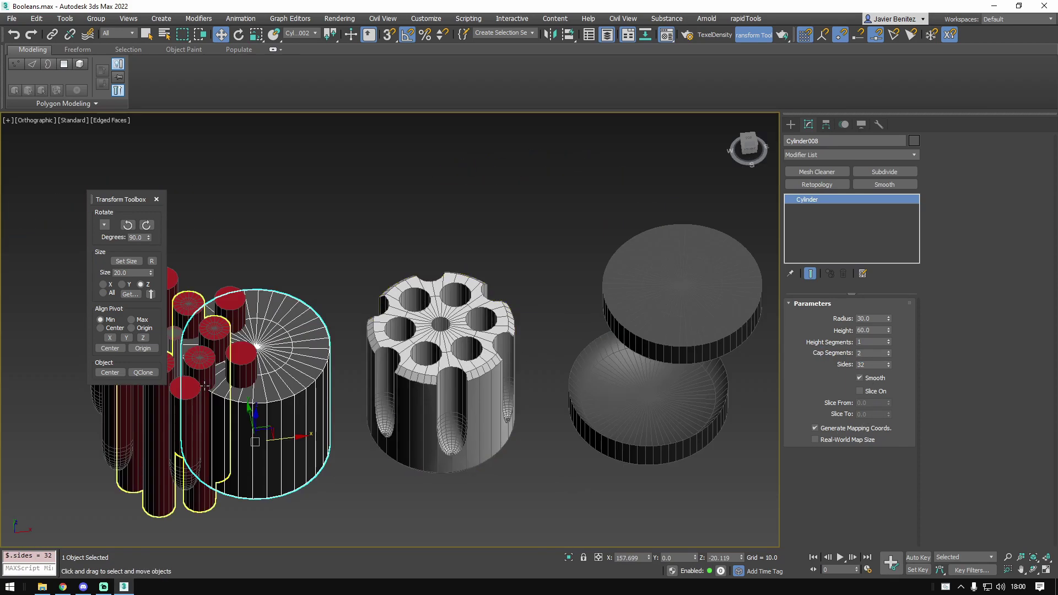
pyautogui.click(241, 358)
pyautogui.moveTo(235, 370); pyautogui.dragTo(361, 349, button='middle')
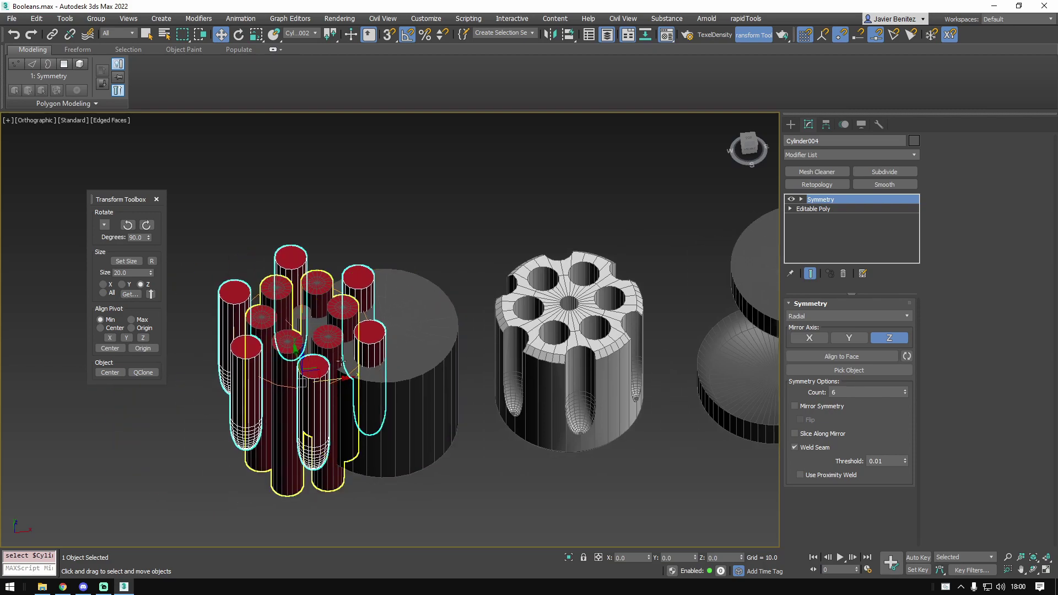
pyautogui.keyDown('ctrl'); pyautogui.click(346, 375); pyautogui.keyUp('ctrl')
pyautogui.moveTo(351, 372); pyautogui.dragTo(224, 375)
pyautogui.scroll(8, 584, 318)
pyautogui.scroll(-8, 584, 318)
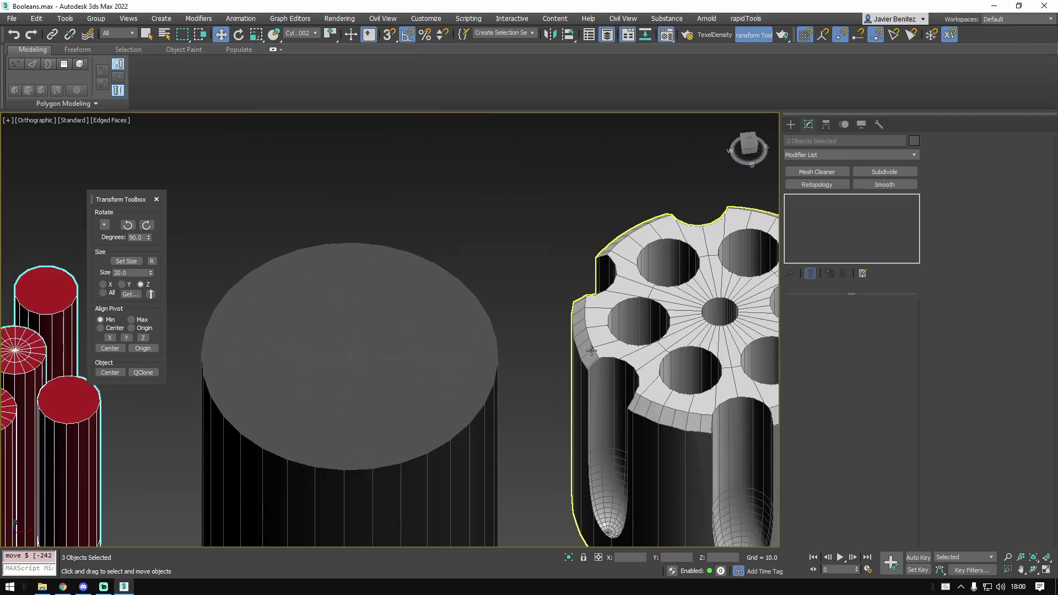
# - Set the small central hole cutter's sides to 18
pyautogui.moveTo(28, 360); pyautogui.dragTo(320, 343, button='middle')
pyautogui.click(224, 338)
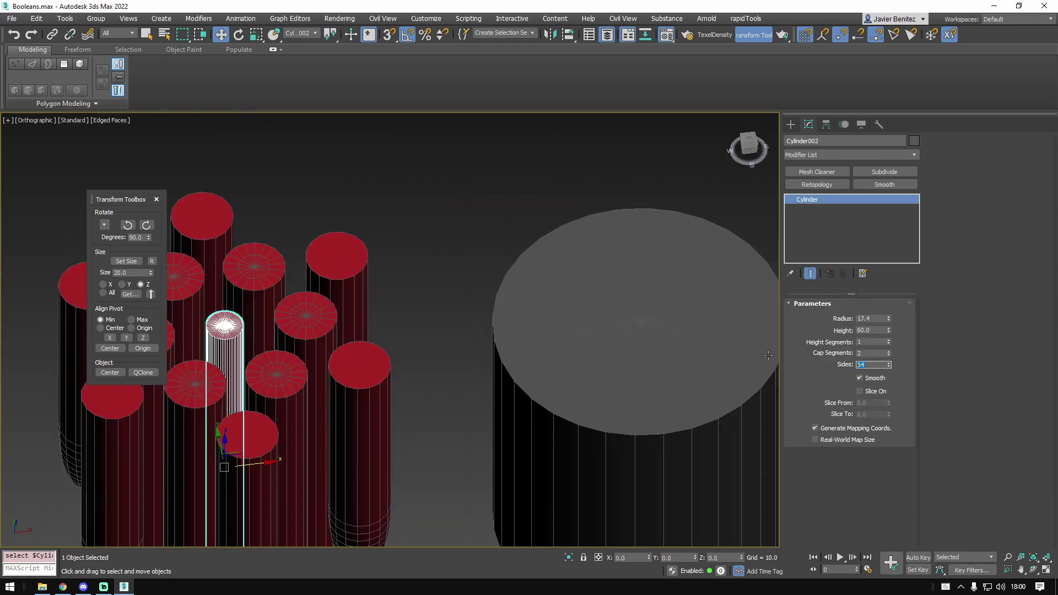
pyautogui.write('16')
pyautogui.press('Return')
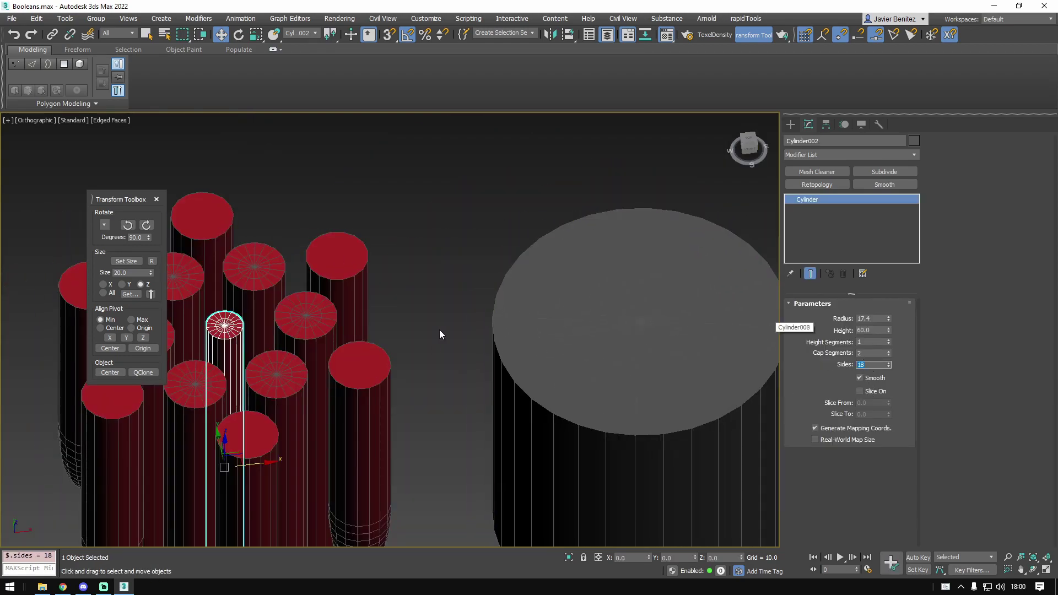
# - Select the whole groove cutter element at the Editable Poly level beneath its Symmetry modifier
pyautogui.click(373, 399)
pyautogui.moveTo(373, 399); pyautogui.dragTo(502, 297, button='middle')
pyautogui.click(813, 209)
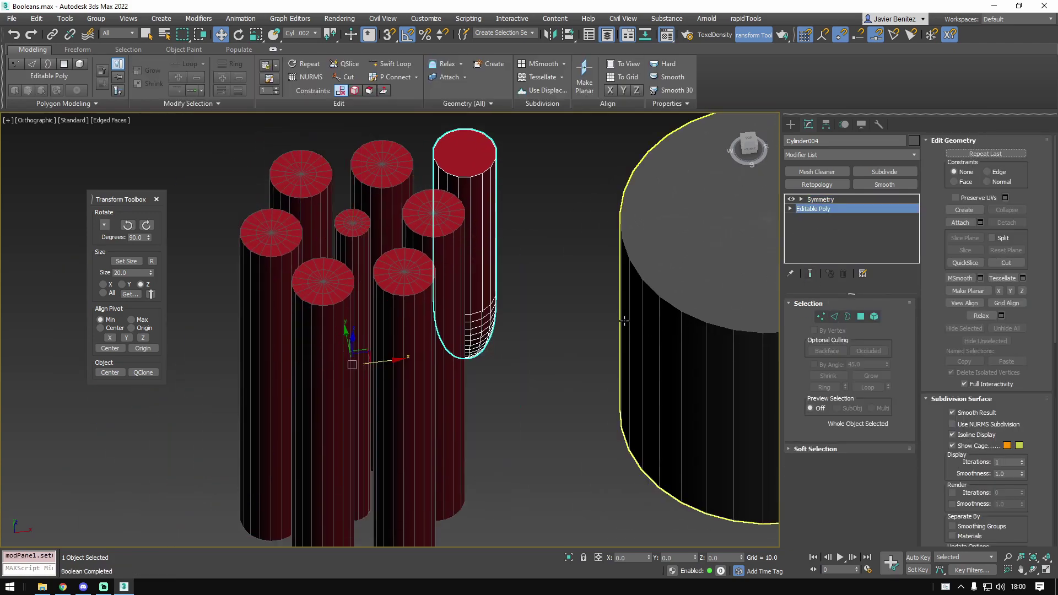
pyautogui.click(874, 316)
pyautogui.click(417, 191)
pyautogui.moveTo(488, 221); pyautogui.dragTo(374, 271, button='middle')
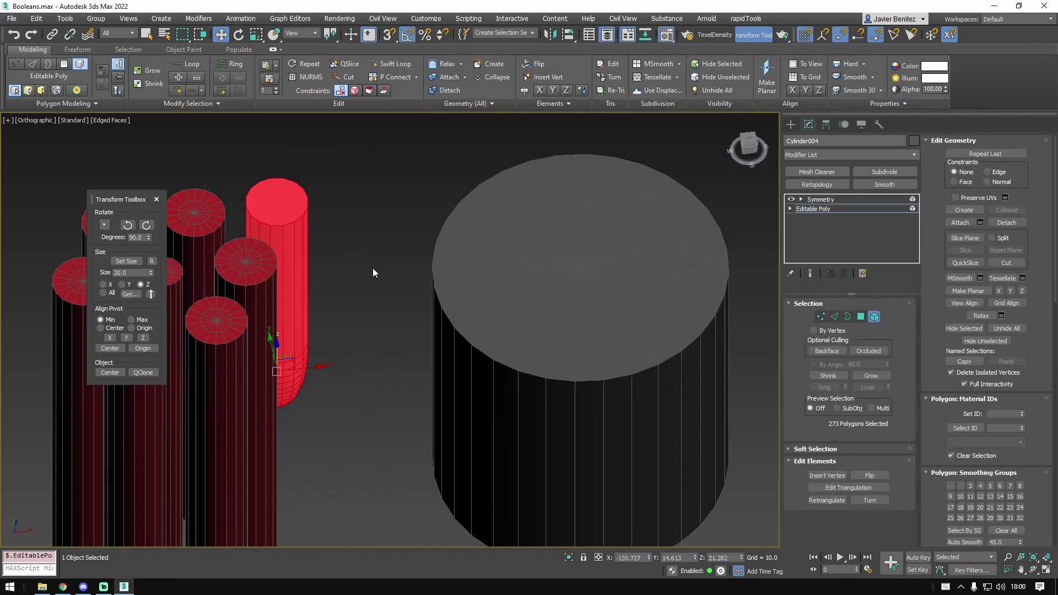
# - Rotate the selected groove cutter element about Z by about 22.1 degrees in the top view, and show the Symmetry result
pyautogui.press('t')
pyautogui.moveTo(385, 312); pyautogui.dragTo(485, 329, button='middle')
pyautogui.scroll(5, 492, 331)
pyautogui.press('e')
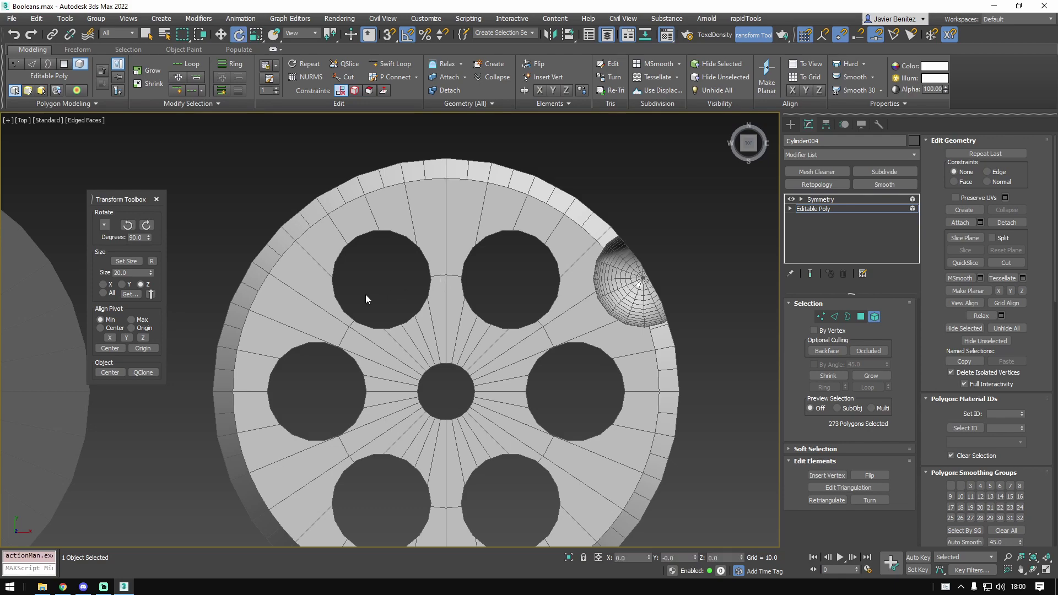
pyautogui.moveTo(365, 294); pyautogui.dragTo(613, 372, button='middle')
pyautogui.scroll(3, 729, 354)
pyautogui.moveTo(234, 314); pyautogui.dragTo(728, 354, button='middle')
pyautogui.moveTo(167, 334); pyautogui.dragTo(377, 327, button='middle')
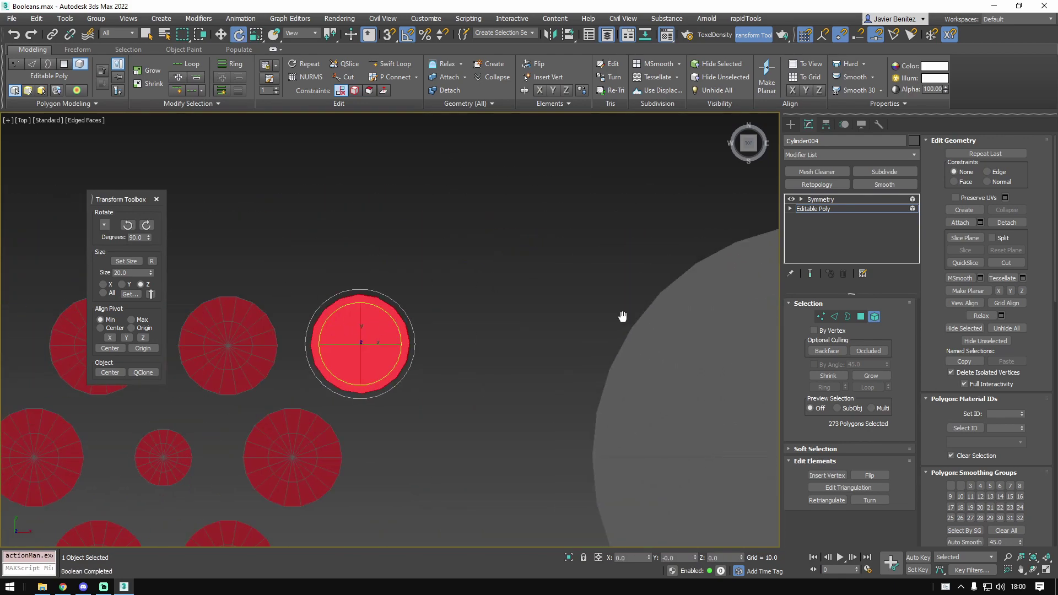
pyautogui.moveTo(623, 317); pyautogui.dragTo(390, 270, button='middle')
pyautogui.scroll(4, 683, 309)
pyautogui.moveTo(703, 348); pyautogui.dragTo(593, 294, button='middle')
pyautogui.scroll(-2, 598, 319)
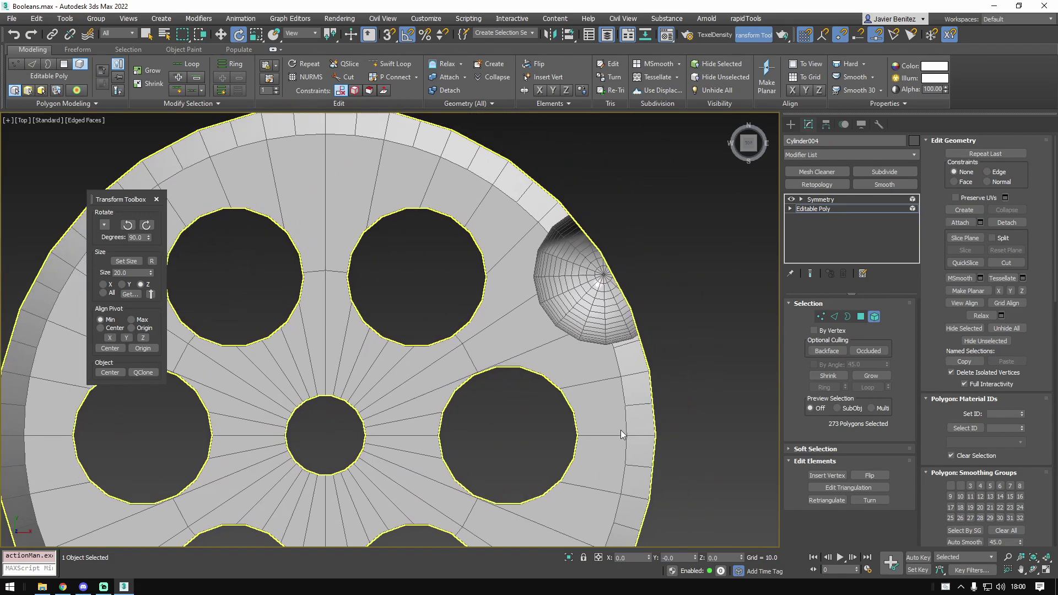
pyautogui.moveTo(742, 557); pyautogui.dragTo(718, 436)
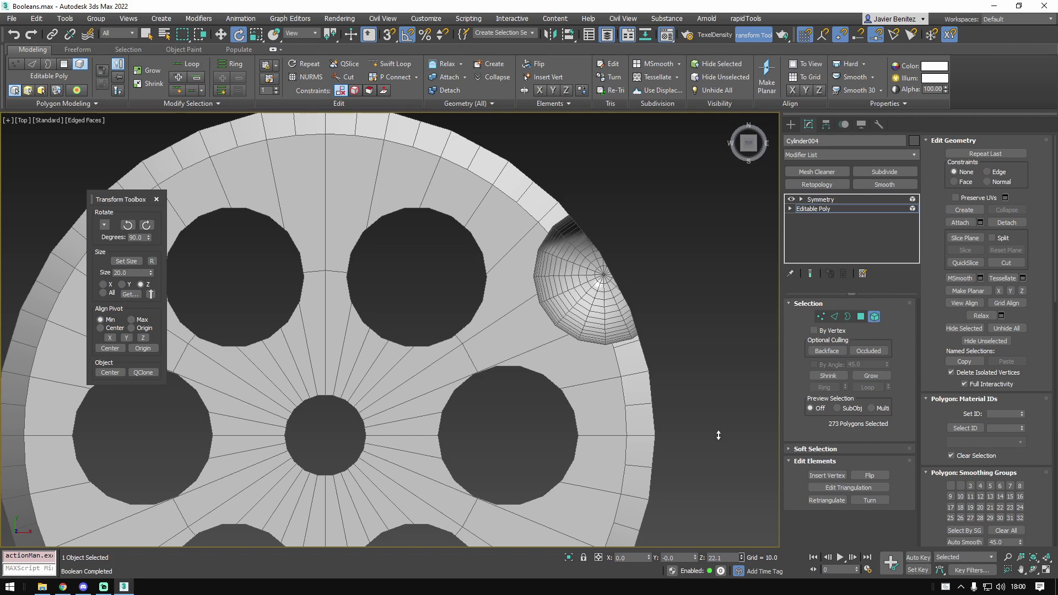
pyautogui.click(810, 274)
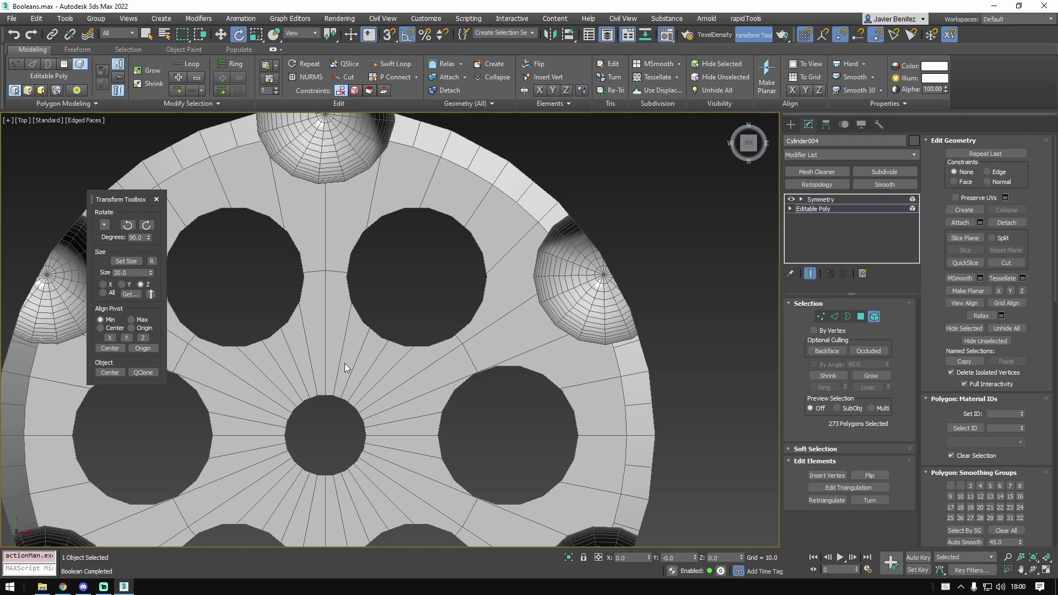
# - Fine-tune the groove cutter element's Z rotation so its edges sit symmetrically about the front groove's centre, and check the neighbouring grooves
pyautogui.moveTo(325, 538); pyautogui.dragTo(505, 205, button='middle')
pyautogui.scroll(2, 491, 394)
pyautogui.scroll(2, 627, 370)
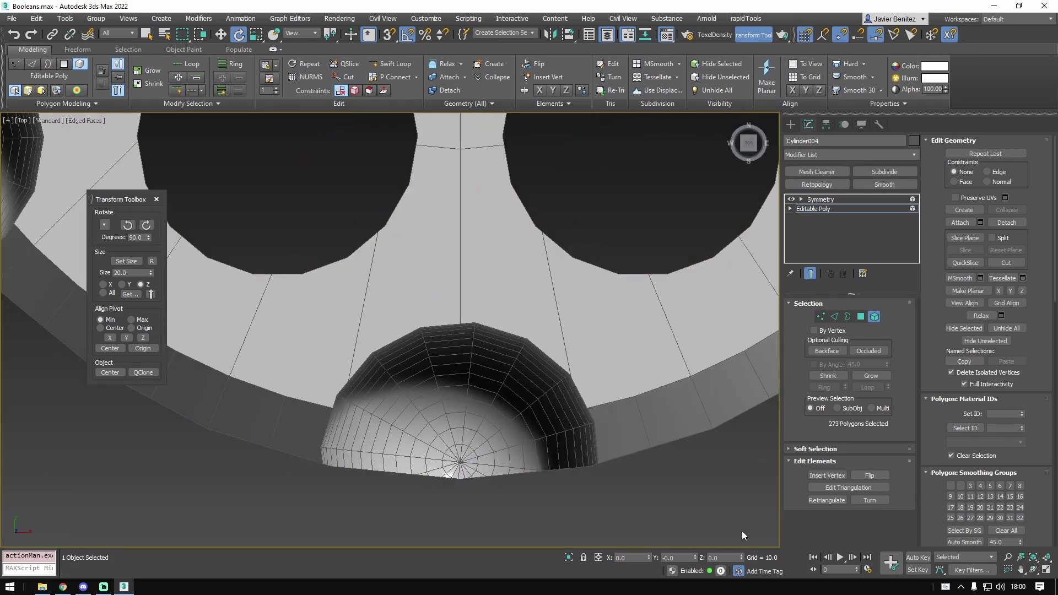
pyautogui.moveTo(743, 556); pyautogui.dragTo(742, 523)
pyautogui.scroll(-4, 435, 318)
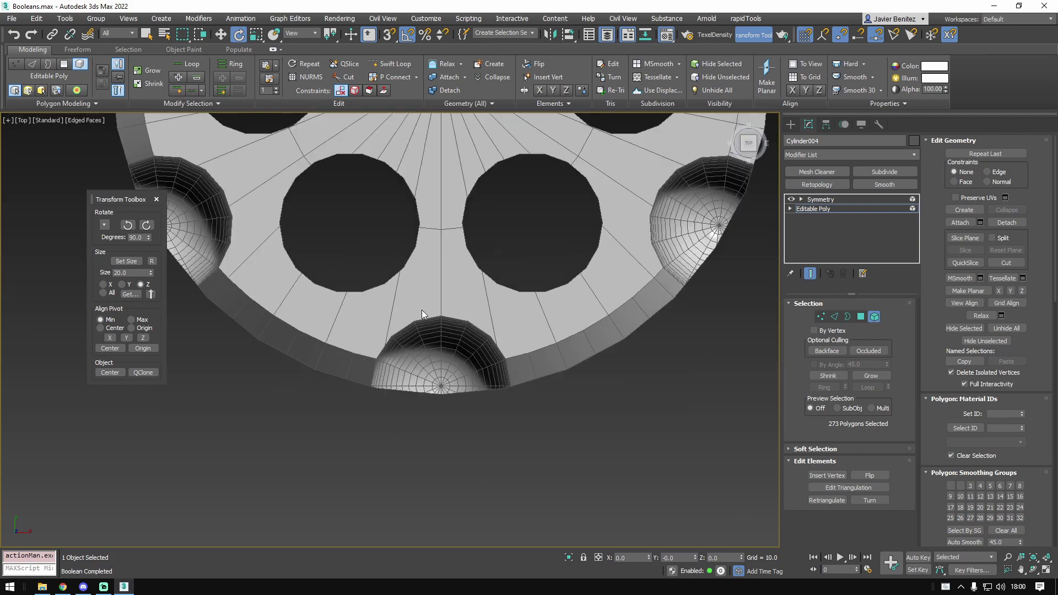
pyautogui.moveTo(540, 332); pyautogui.dragTo(507, 405, button='middle')
pyautogui.scroll(2, 689, 248)
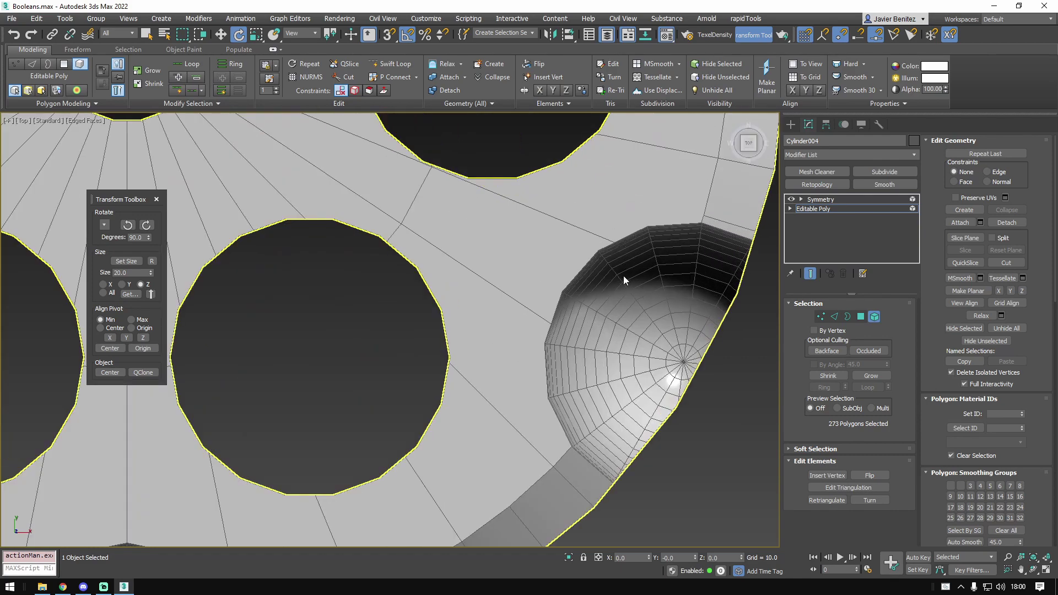
pyautogui.scroll(-4, 539, 304)
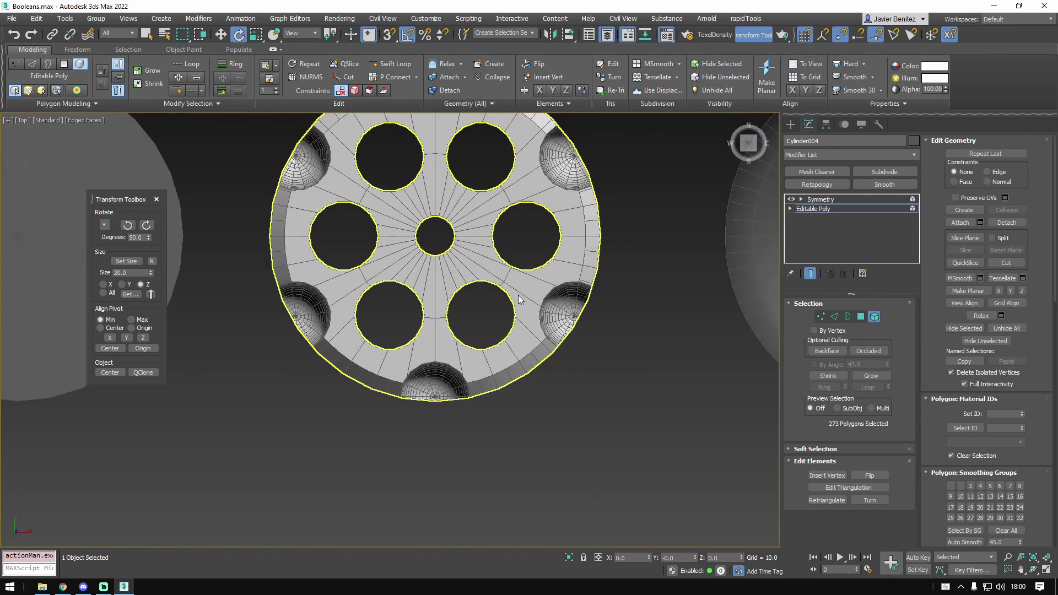
# - Set the extracted base cylinder's sides to 36
pyautogui.moveTo(407, 274); pyautogui.dragTo(653, 315, button='middle')
pyautogui.scroll(-1, 653, 315)
pyautogui.click(425, 281)
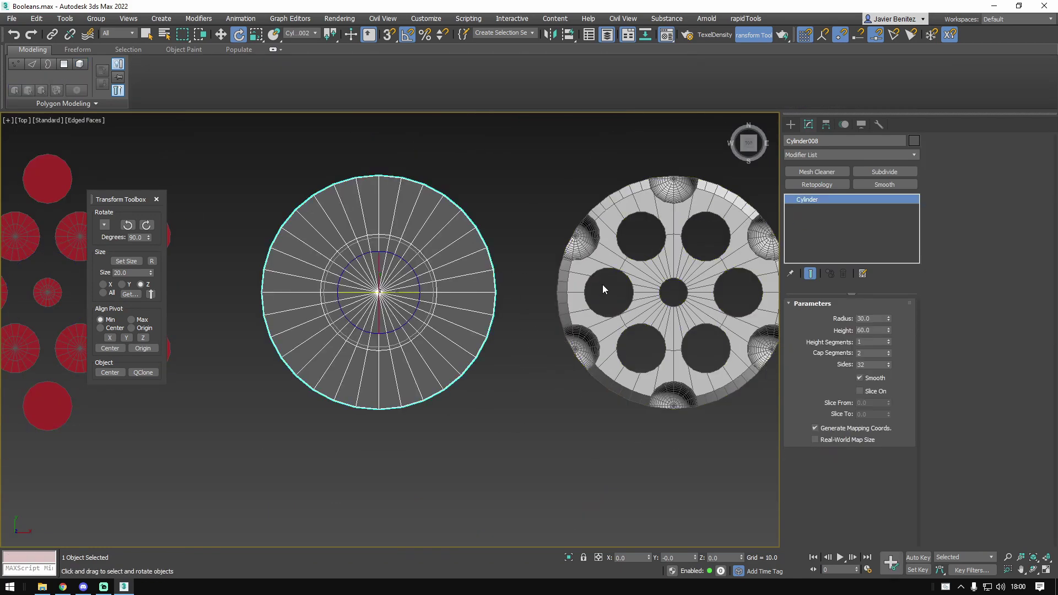
pyautogui.scroll(4, 603, 285)
pyautogui.moveTo(431, 350)
pyautogui.mouseDown(button='middle')
pyautogui.moveTo(420, 375)
pyautogui.moveTo(433, 368)
pyautogui.mouseUp(button='middle')
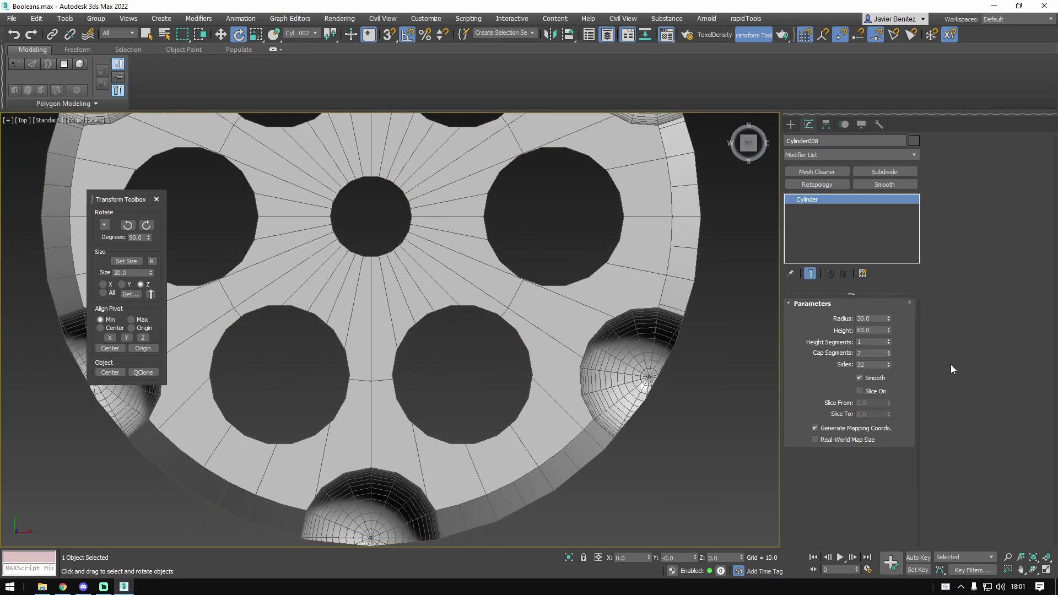
pyautogui.click(888, 362)
pyautogui.click(887, 362)
pyautogui.click(887, 362)
pyautogui.click(887, 362)
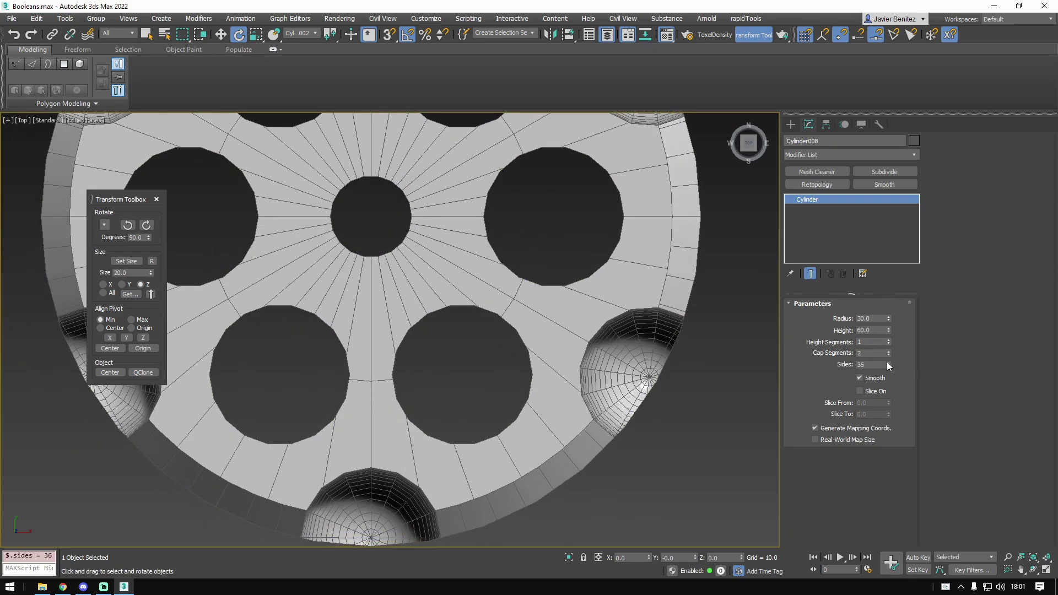
# - Convert the boolean revolver cylinder to an Editable Poly
pyautogui.scroll(-2, 419, 319)
pyautogui.click(354, 309)
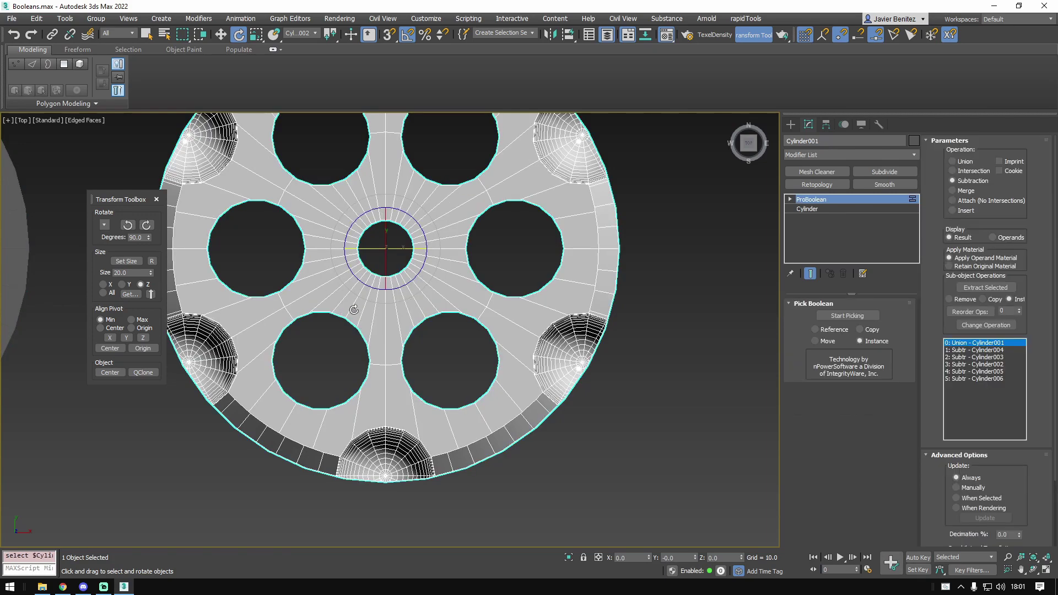
pyautogui.scroll(-2, 491, 309)
pyautogui.press('w')
pyautogui.rightClick(515, 251)
pyautogui.moveTo(630, 365)
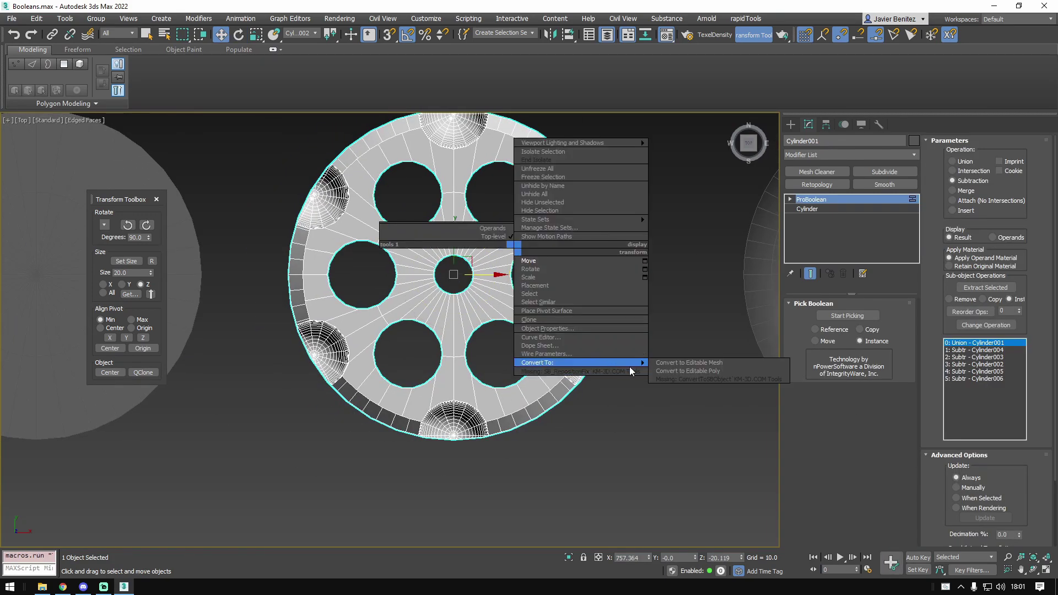
pyautogui.click(686, 371)
pyautogui.moveTo(704, 293); pyautogui.dragTo(780, 302, button='middle')
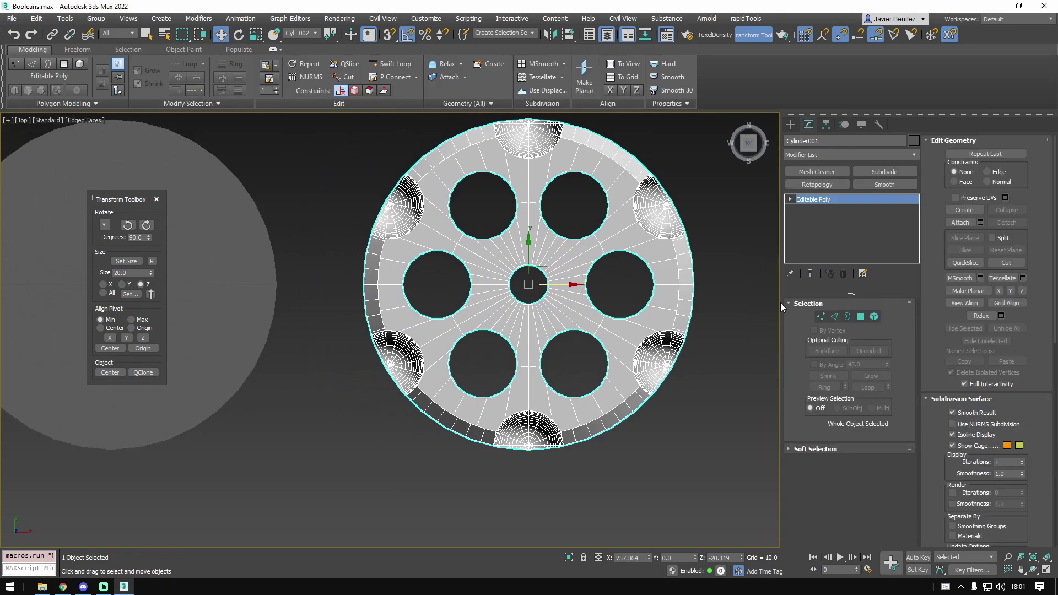
# - Delete the polygons of the revolver cylinder's rear half, as seen from the top view
pyautogui.click(860, 318)
pyautogui.moveTo(464, 126); pyautogui.dragTo(465, 191, button='middle')
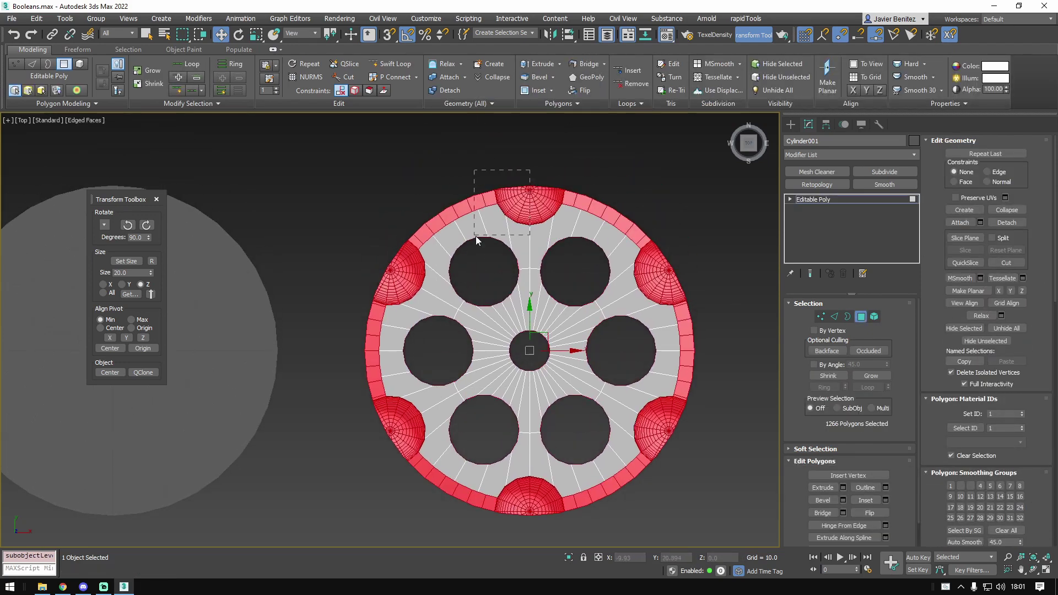
pyautogui.moveTo(475, 235); pyautogui.dragTo(475, 236)
pyautogui.moveTo(284, 341); pyautogui.dragTo(285, 347)
pyautogui.press('Delete')
pyautogui.moveTo(441, 248); pyautogui.dragTo(441, 249)
pyautogui.press('Delete')
pyautogui.moveTo(449, 375); pyautogui.dragTo(460, 258, button='middle')
pyautogui.scroll(4, 473, 262)
# - Delete the left half of the remaining polygons, keeping only one quarter of the revolver cylinder
pyautogui.moveTo(260, 544); pyautogui.dragTo(260, 544)
pyautogui.scroll(5, 488, 427)
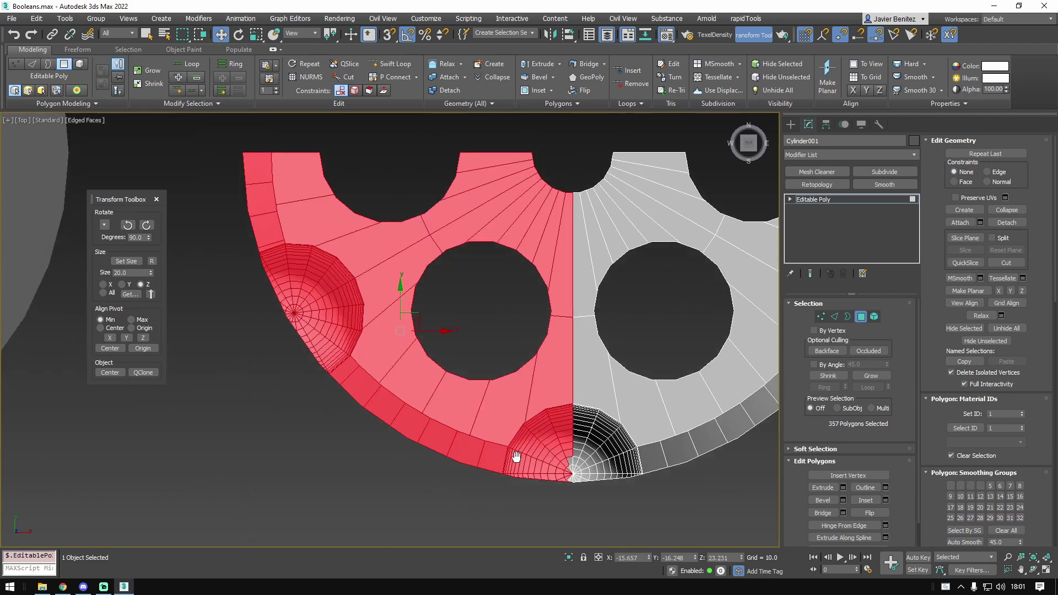
pyautogui.press('Delete')
pyautogui.moveTo(488, 427); pyautogui.dragTo(517, 347)
pyautogui.press('Delete')
# - Examine how the vertices along the quarter's top chamfer line up with the vertical edges of the outer wall
pyautogui.scroll(2, 441, 408)
pyautogui.moveTo(537, 351); pyautogui.dragTo(593, 315, button='middle')
pyautogui.scroll(-5, 440, 407)
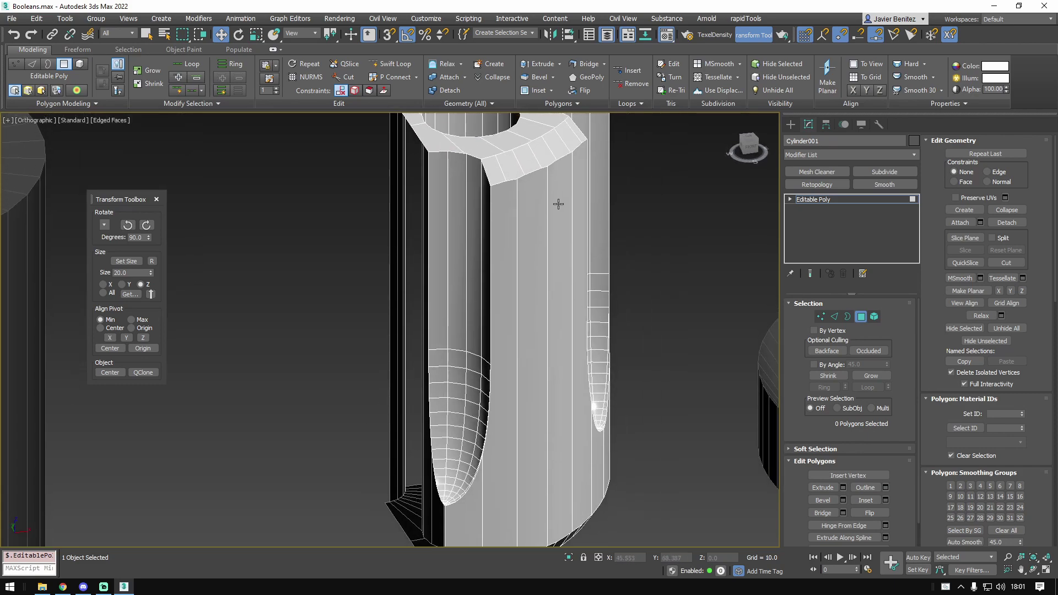
pyautogui.scroll(6, 558, 204)
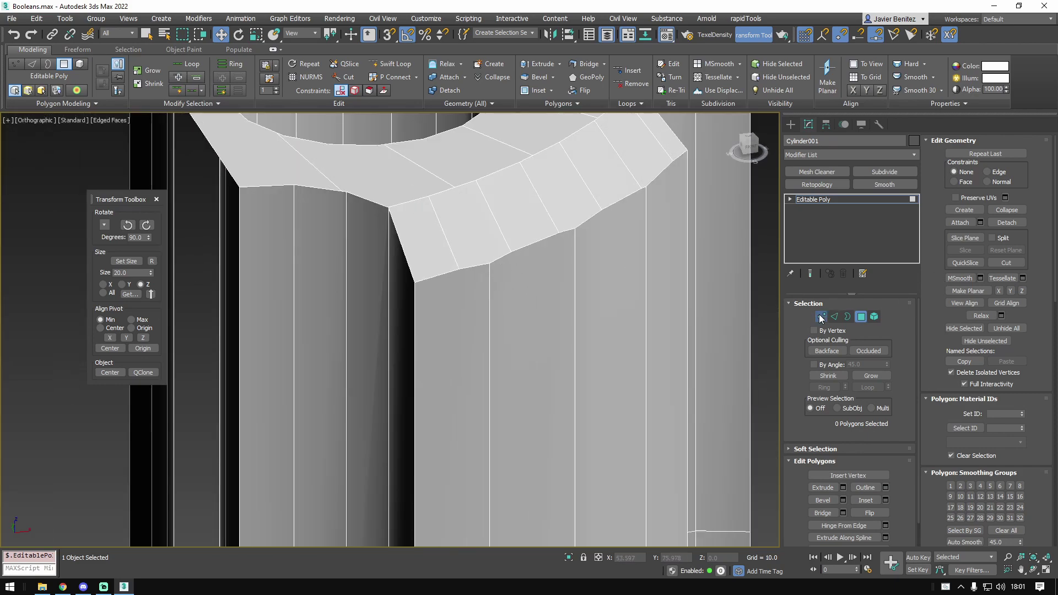
pyautogui.click(821, 317)
pyautogui.click(463, 269)
pyautogui.keyDown('alt'); pyautogui.moveTo(464, 269); pyautogui.dragTo(573, 260, button='middle'); pyautogui.keyUp('alt')
pyautogui.scroll(-2, 573, 260)
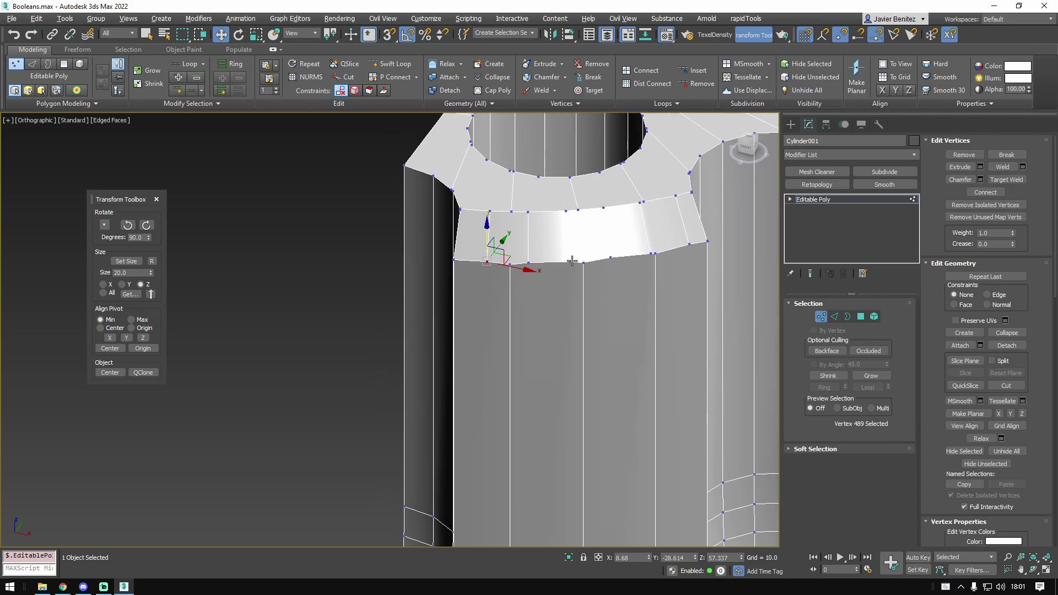
pyautogui.moveTo(723, 227); pyautogui.dragTo(614, 285, button='middle')
pyautogui.keyDown('alt'); pyautogui.moveTo(615, 285); pyautogui.dragTo(599, 278, button='middle'); pyautogui.keyUp('alt')
pyautogui.scroll(-8, 600, 278)
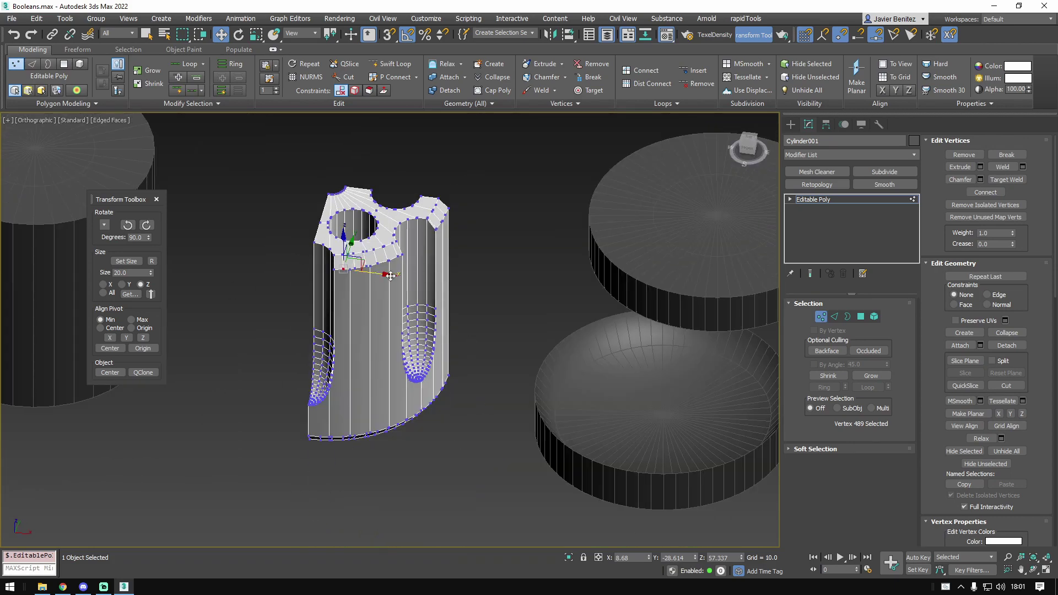
pyautogui.scroll(4, 390, 276)
# - Try the Mesh Cleaner modifier on the quarter piece and inspect the chamfer with and without edged faces
pyautogui.click(839, 200)
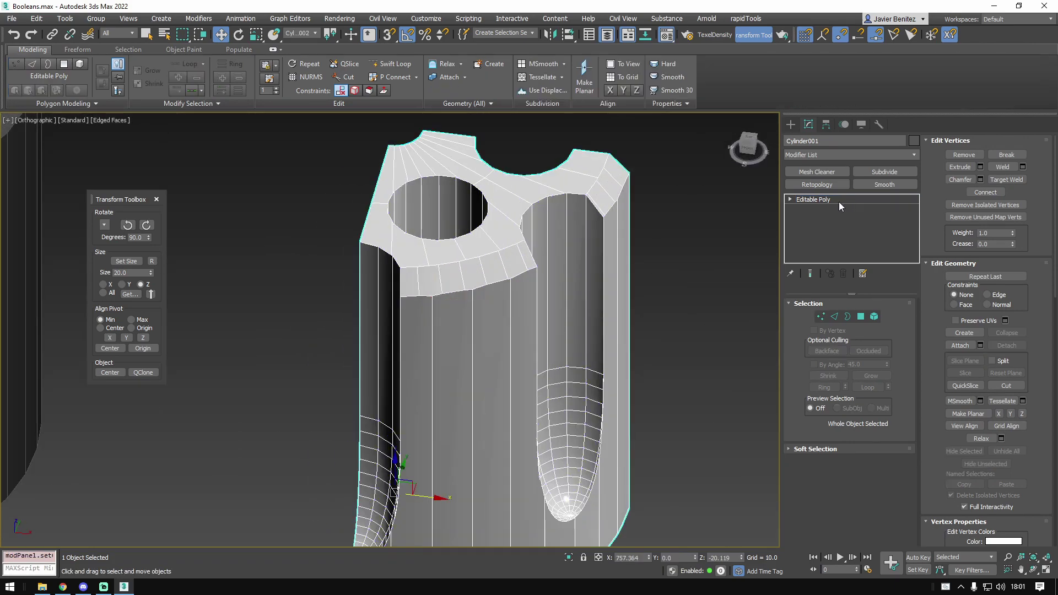
pyautogui.click(828, 175)
pyautogui.scroll(4, 458, 298)
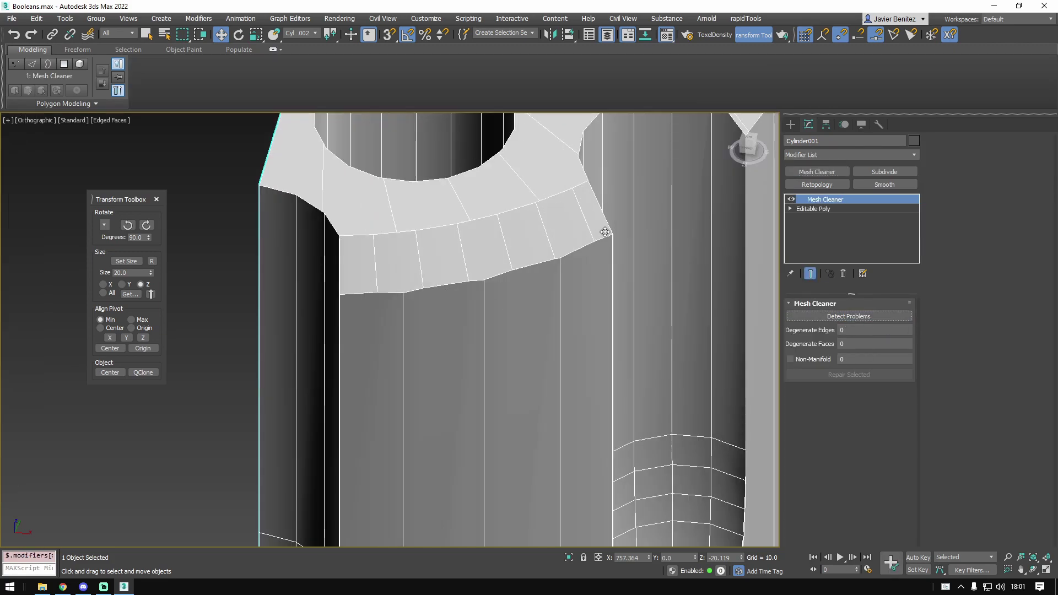
pyautogui.scroll(1, 347, 280)
pyautogui.press('F4')
pyautogui.press('F4')
pyautogui.scroll(2, 418, 301)
pyautogui.scroll(-1, 478, 296)
pyautogui.click(503, 292)
pyautogui.scroll(-1, 504, 291)
pyautogui.moveTo(575, 150); pyautogui.dragTo(551, 204, button='middle')
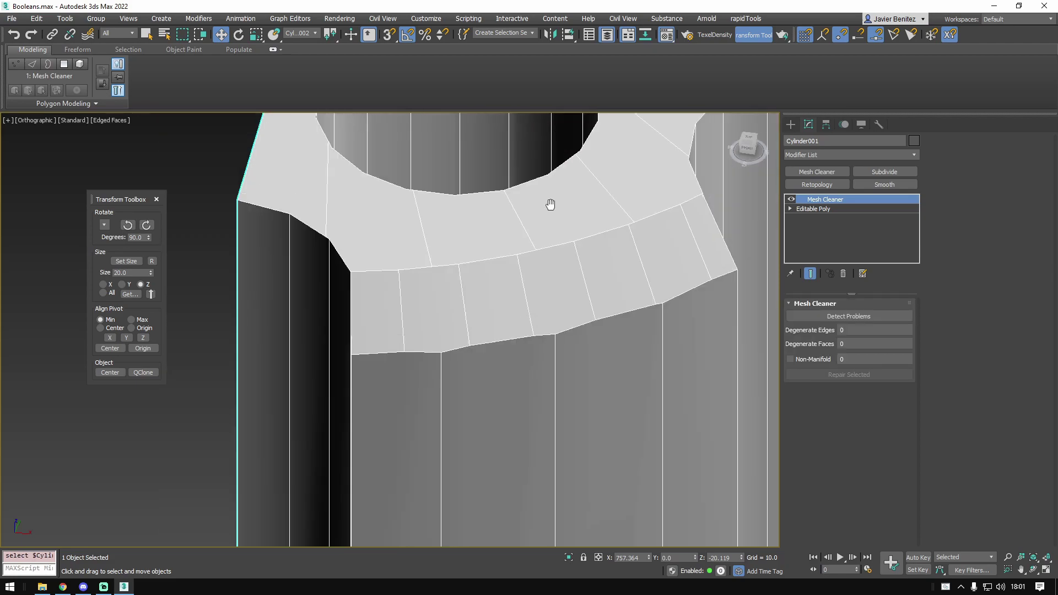
# - Remove the Mesh Cleaner modifier from the quarter piece after comparing it with the underlying Editable Poly
pyautogui.click(813, 209)
pyautogui.scroll(2, 428, 319)
pyautogui.press('F4')
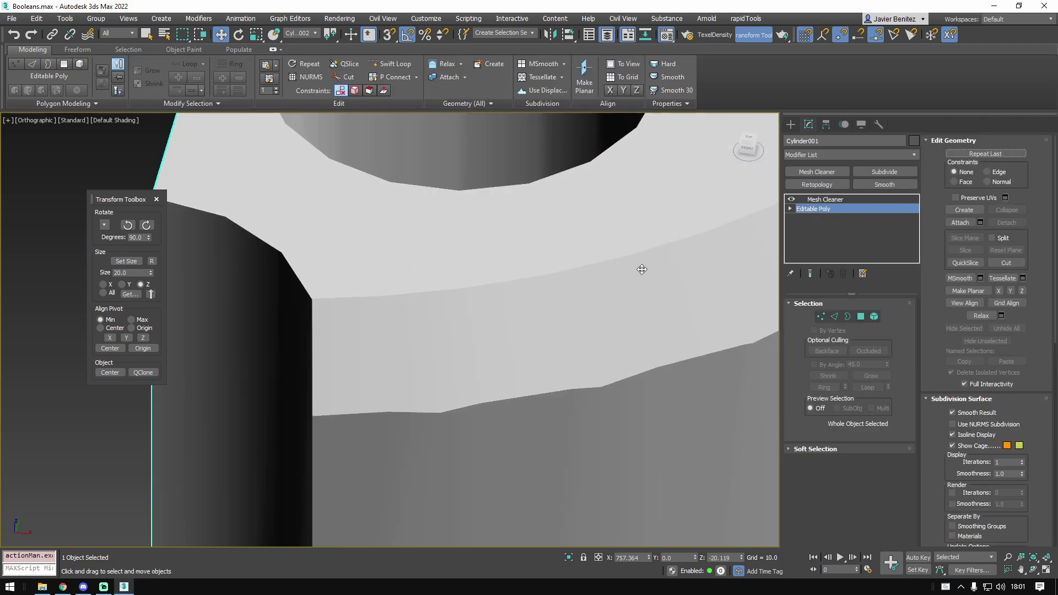
pyautogui.rightClick(857, 200)
pyautogui.click(887, 218)
pyautogui.press('F4')
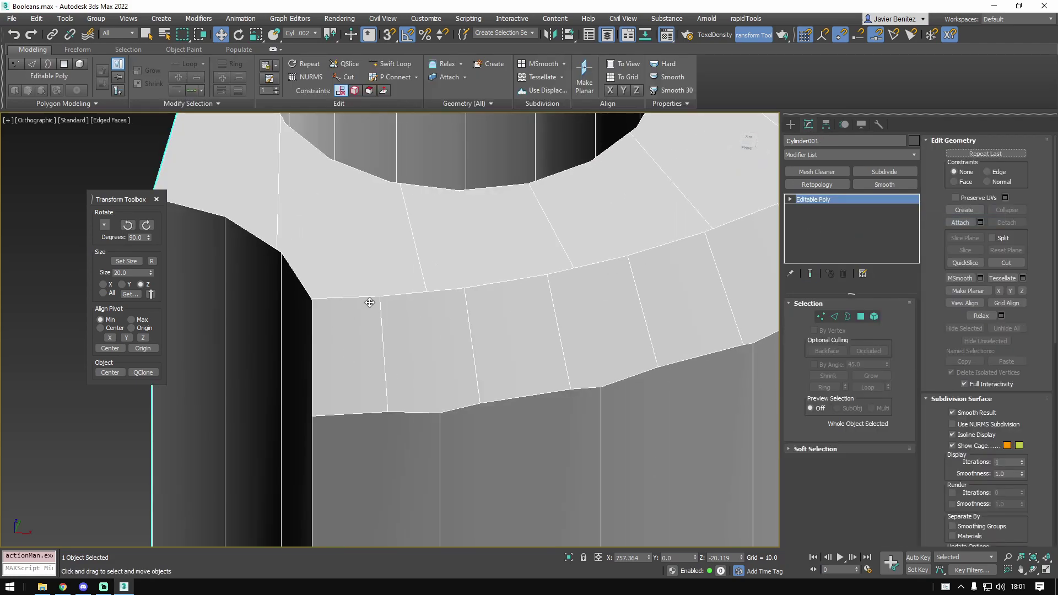
# - Examine the vertices along the chamfer's edges and check the rapidTools cleanup options
pyautogui.click(821, 317)
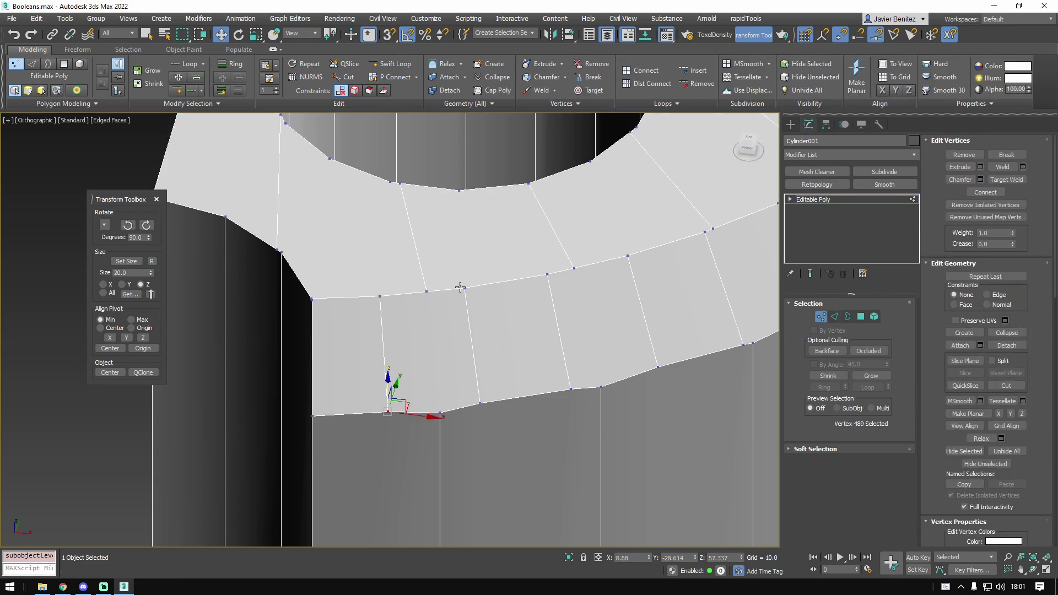
pyautogui.scroll(-4, 460, 287)
pyautogui.keyDown('alt'); pyautogui.moveTo(460, 287); pyautogui.dragTo(435, 306, button='middle'); pyautogui.keyUp('alt')
pyautogui.moveTo(519, 216); pyautogui.dragTo(550, 248, button='middle')
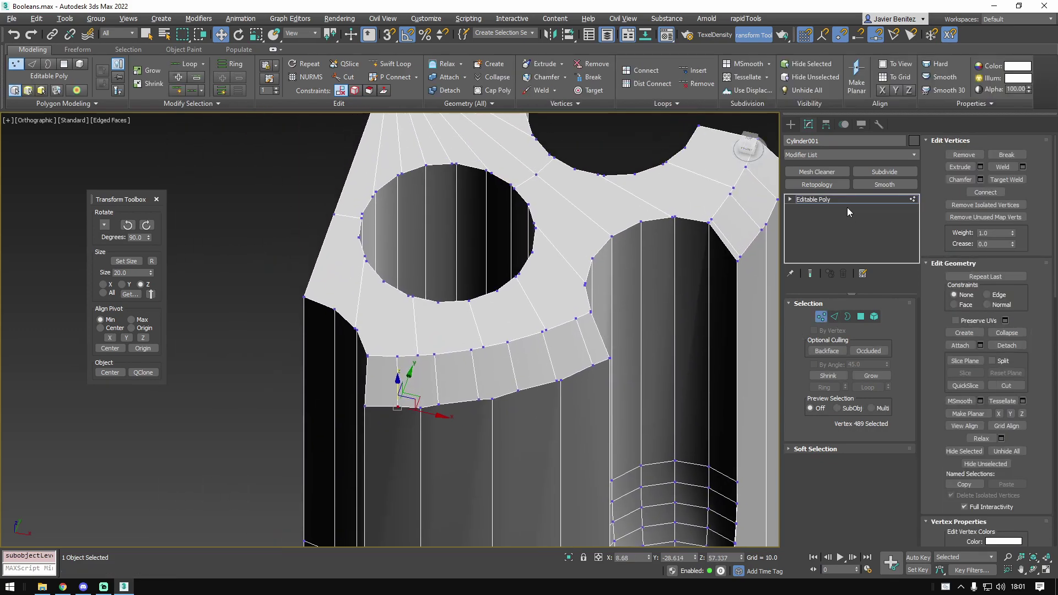
pyautogui.click(814, 199)
pyautogui.click(746, 19)
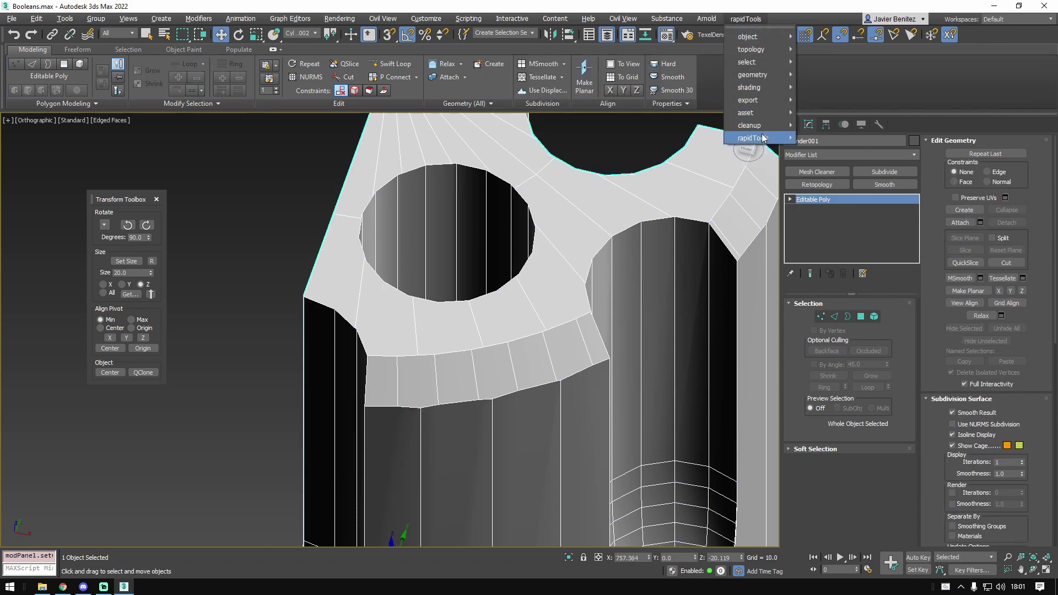
pyautogui.moveTo(762, 133)
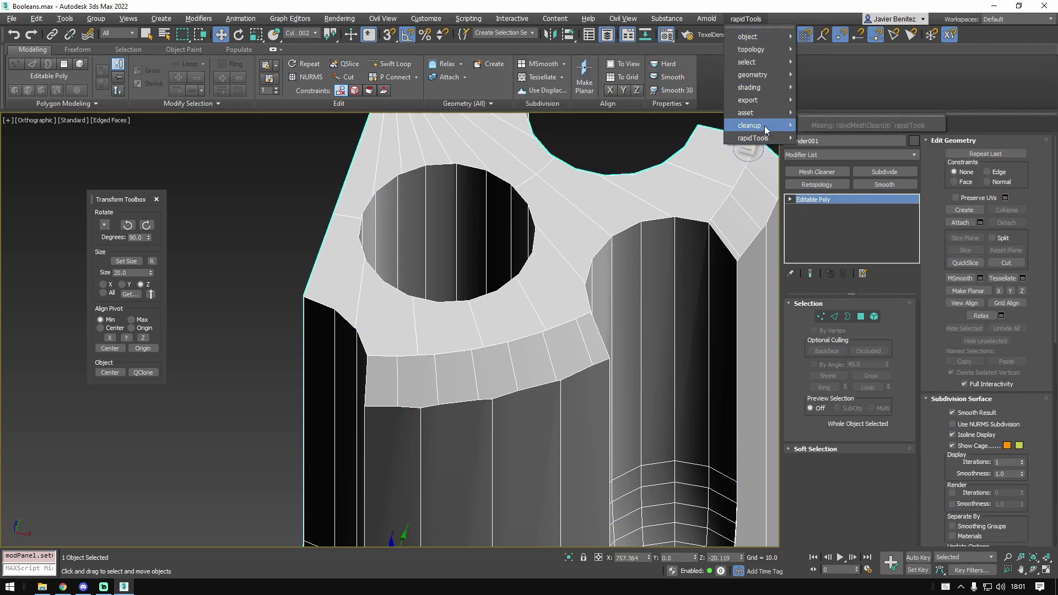
pyautogui.scroll(5, 550, 265)
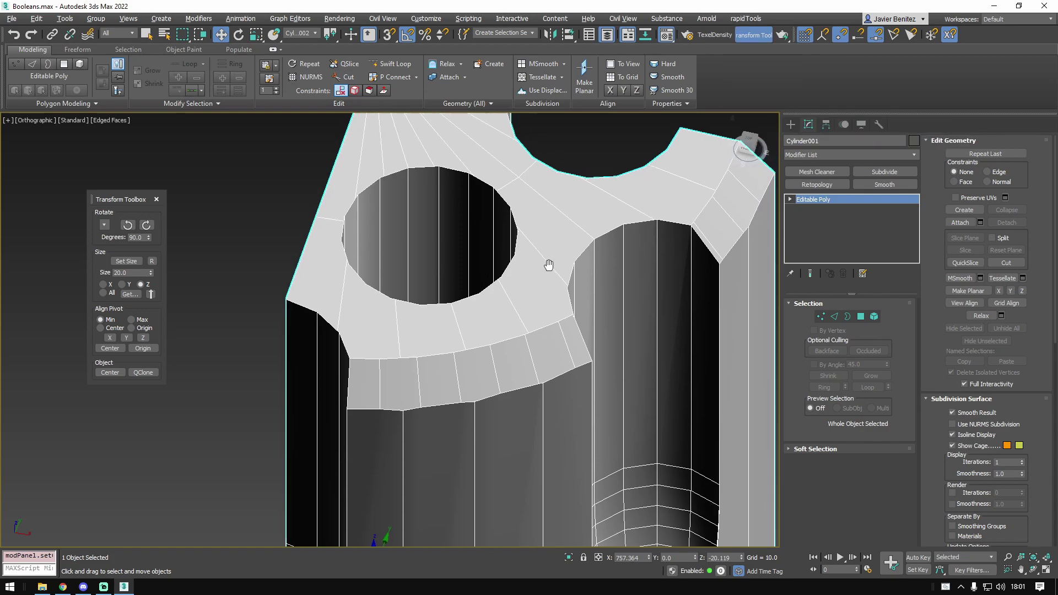
# - Weld all vertices of the quarter piece together with a weld threshold slightly above 0.1
pyautogui.press('F4')
pyautogui.press('F4')
pyautogui.click(820, 317)
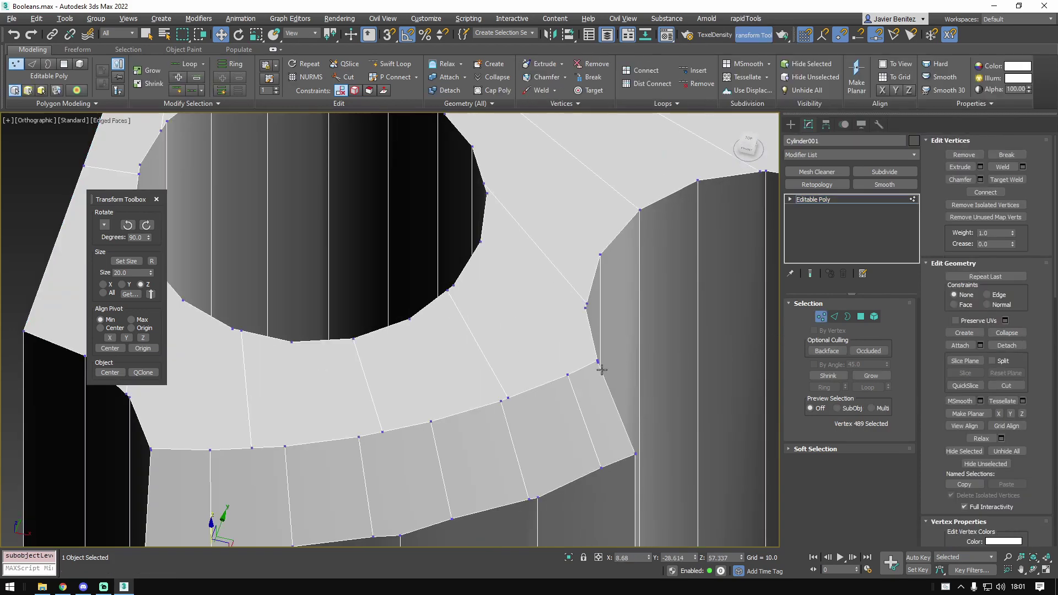
pyautogui.scroll(4, 585, 302)
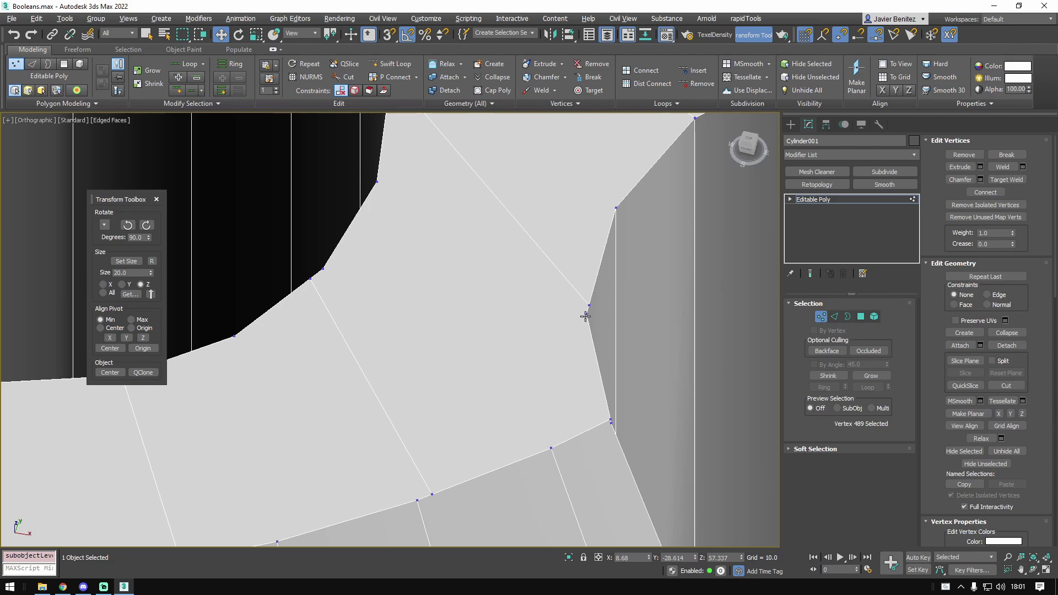
pyautogui.scroll(-5, 585, 316)
pyautogui.hotkey('ctrl', 'a')
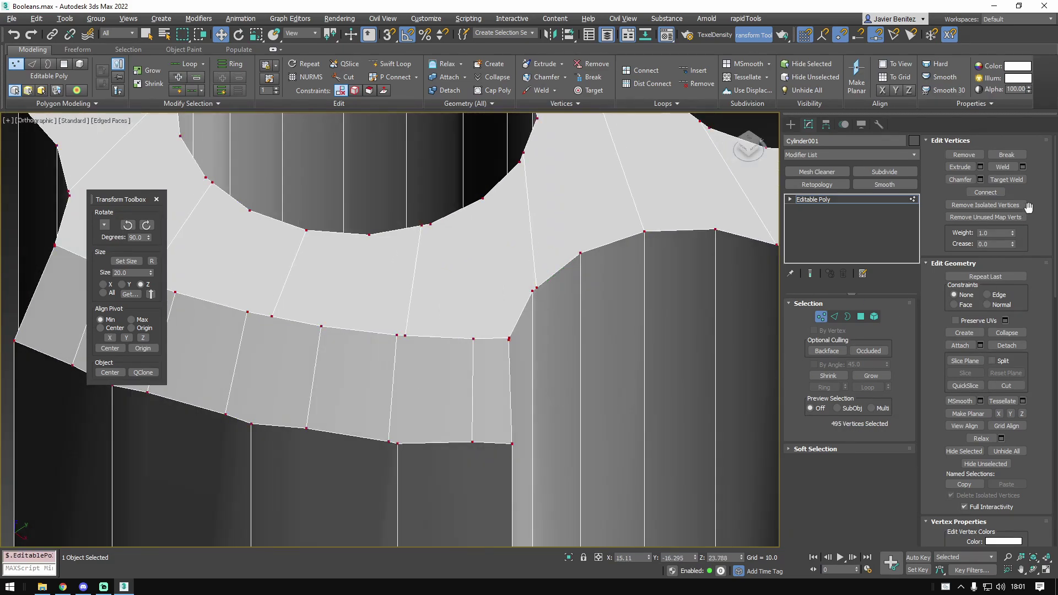
pyautogui.click(1022, 167)
pyautogui.scroll(4, 534, 294)
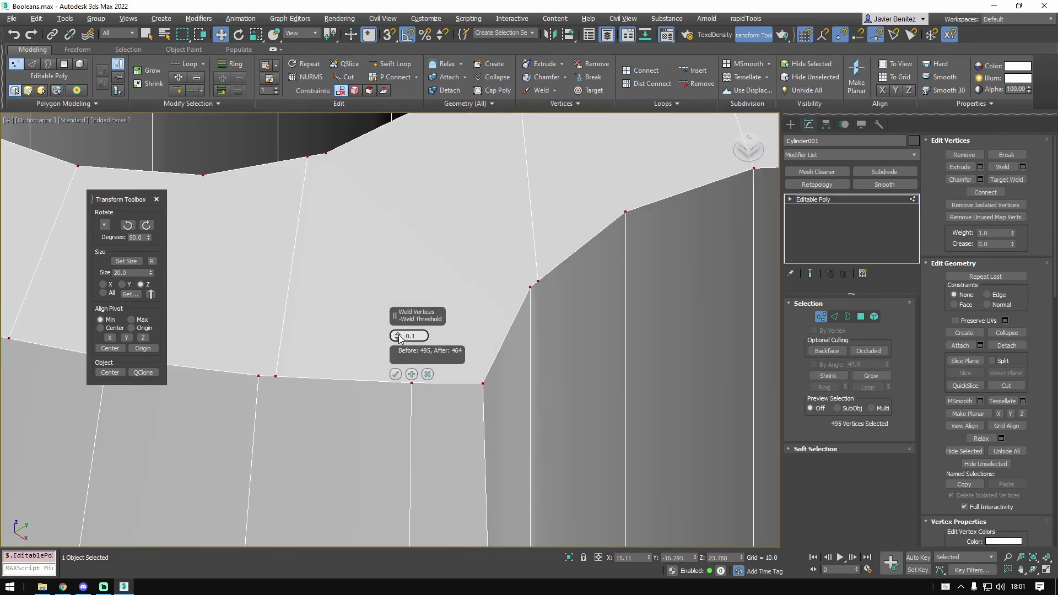
pyautogui.moveTo(398, 337); pyautogui.dragTo(399, 329)
pyautogui.scroll(-3, 375, 290)
pyautogui.keyDown('alt'); pyautogui.moveTo(352, 253); pyautogui.dragTo(582, 303, button='middle'); pyautogui.keyUp('alt')
pyautogui.scroll(-2, 517, 242)
pyautogui.scroll(2, 393, 448)
pyautogui.click(395, 374)
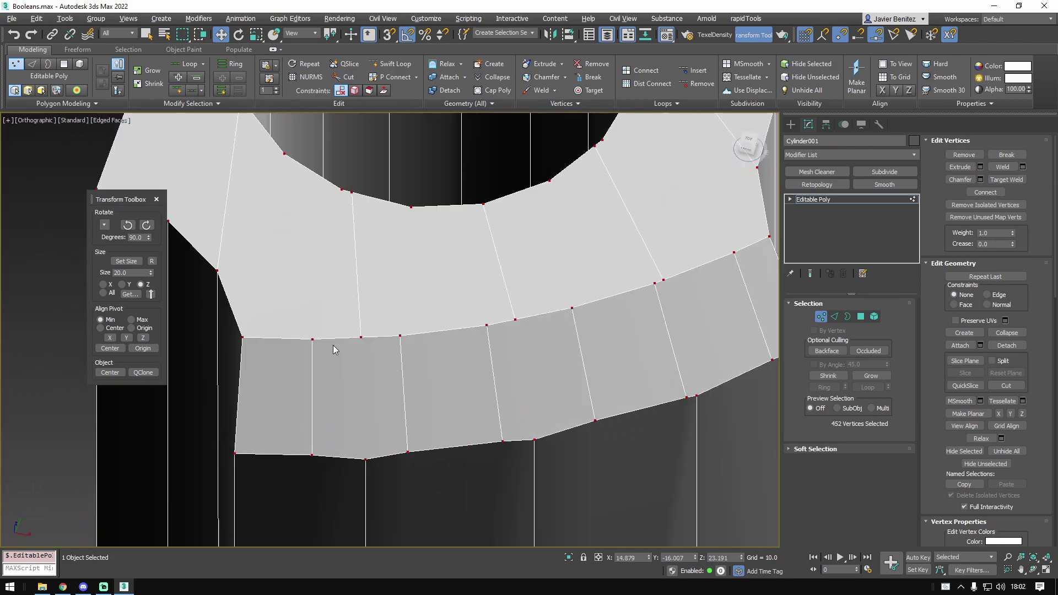
# - Connect three vertex pairs across the front chamfer so its edges line up with the outer wall's vertical edges
pyautogui.click(395, 336)
pyautogui.keyDown('ctrl'); pyautogui.click(362, 337); pyautogui.keyUp('ctrl')
pyautogui.click(362, 336)
pyautogui.keyDown('ctrl'); pyautogui.click(366, 459); pyautogui.keyUp('ctrl')
pyautogui.hotkey('ctrl', 'shift', 'e')
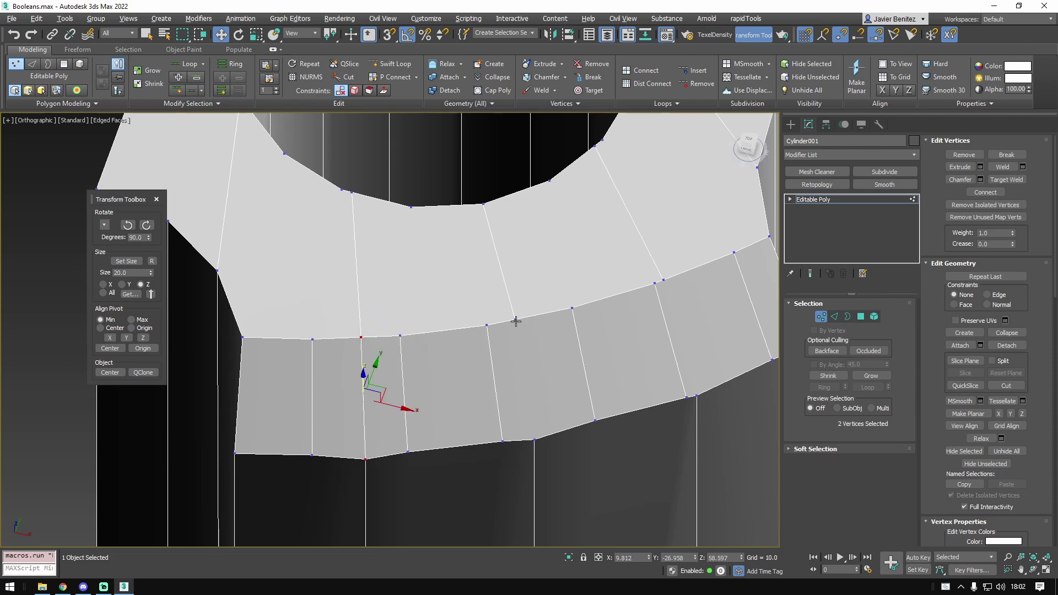
pyautogui.click(515, 321)
pyautogui.keyDown('ctrl'); pyautogui.click(534, 439); pyautogui.keyUp('ctrl')
pyautogui.click(665, 281)
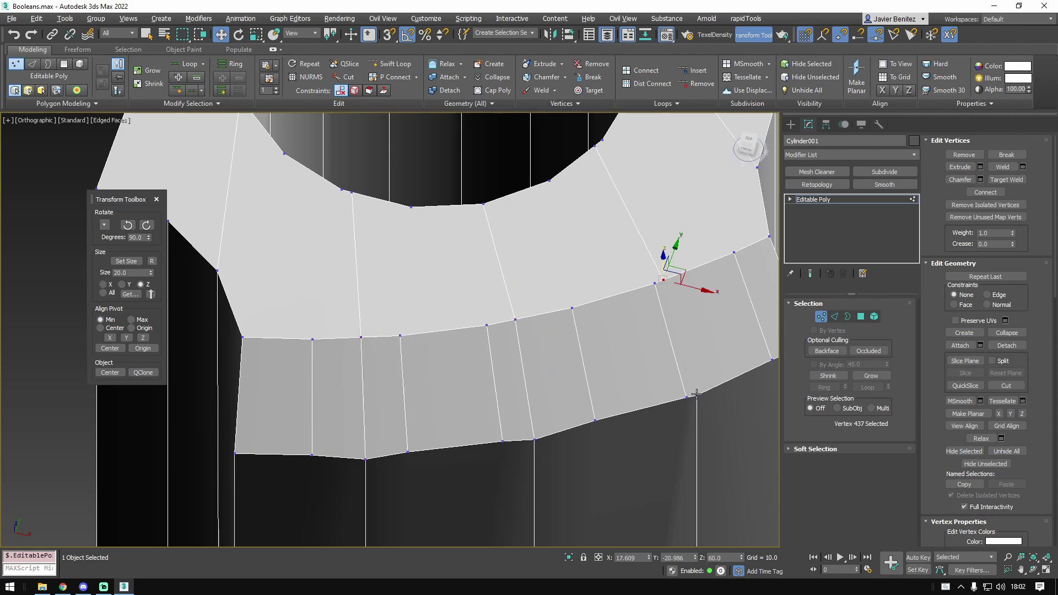
pyautogui.keyDown('ctrl'); pyautogui.click(696, 395); pyautogui.keyUp('ctrl')
pyautogui.hotkey('ctrl', 'shift', 'e')
pyautogui.moveTo(740, 305); pyautogui.dragTo(593, 333, button='middle')
# - Remove the extra edges across the front chamfer that do not line up with the outer wall's vertical edges
pyautogui.click(836, 317)
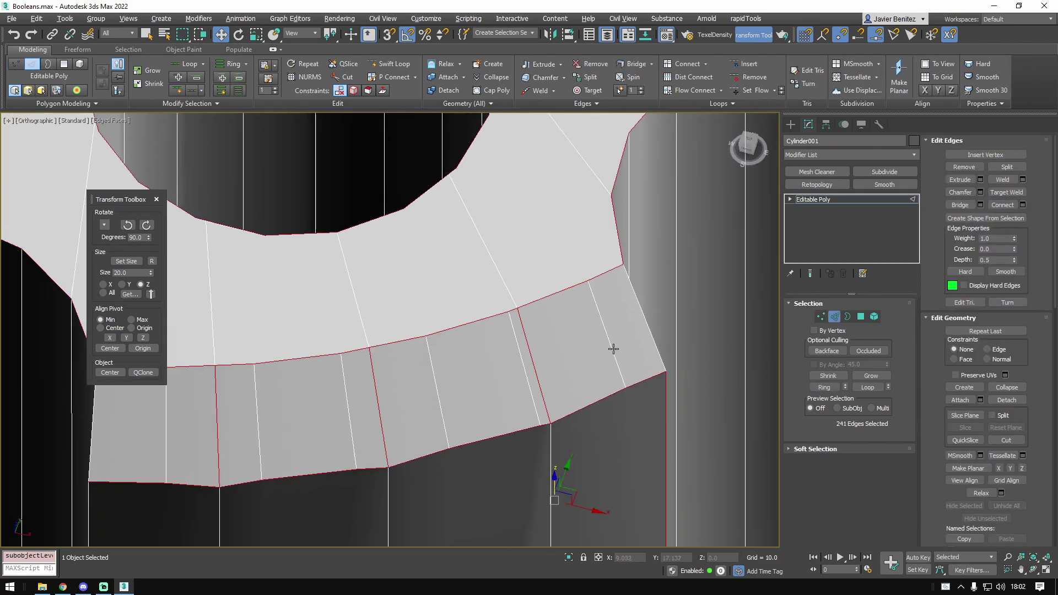
pyautogui.click(613, 349)
pyautogui.click(437, 386)
pyautogui.press('BackSpace')
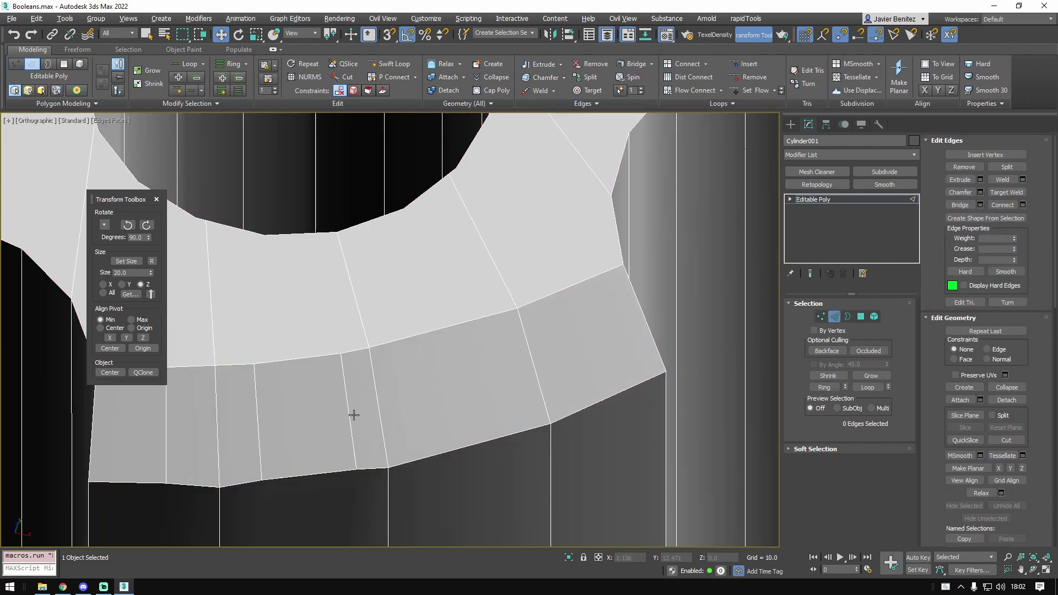
pyautogui.click(349, 415)
pyautogui.press('BackSpace')
pyautogui.click(258, 420)
pyautogui.press('BackSpace')
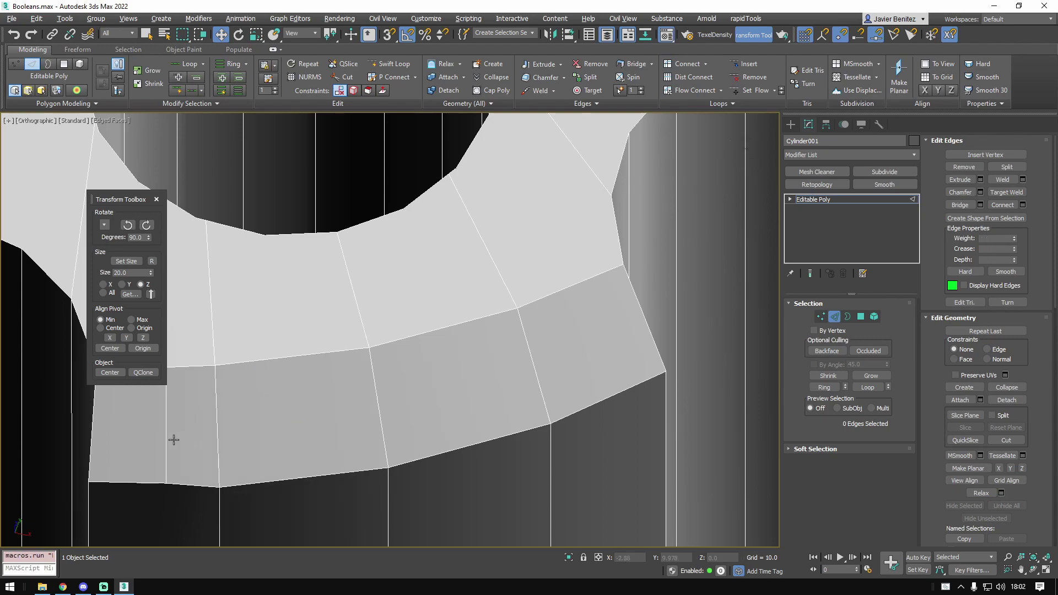
pyautogui.click(168, 435)
pyautogui.press('BackSpace')
# - On the chamfer segment beyond the groove, connect the vertex pair in line with the wall edge and remove the misaligned edges
pyautogui.keyDown('alt'); pyautogui.moveTo(427, 354); pyautogui.dragTo(504, 399, button='middle'); pyautogui.keyUp('alt')
pyautogui.scroll(4, 630, 263)
pyautogui.moveTo(631, 263); pyautogui.dragTo(538, 342, button='middle')
pyautogui.click(529, 360)
pyautogui.press('BackSpace')
pyautogui.press('1')
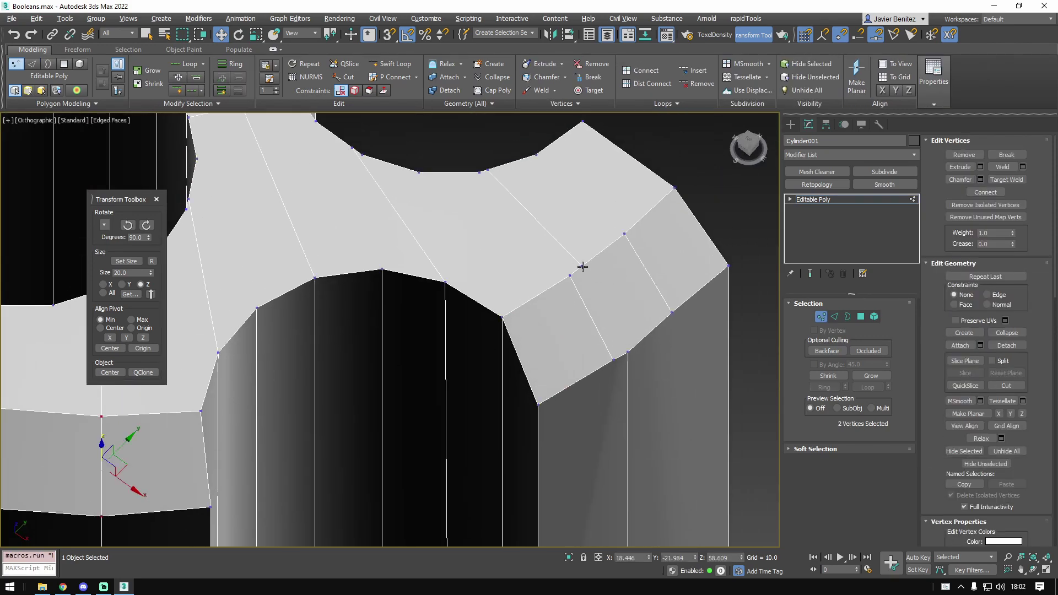
pyautogui.click(582, 266)
pyautogui.keyDown('ctrl'); pyautogui.click(627, 351); pyautogui.keyUp('ctrl')
pyautogui.click(834, 318)
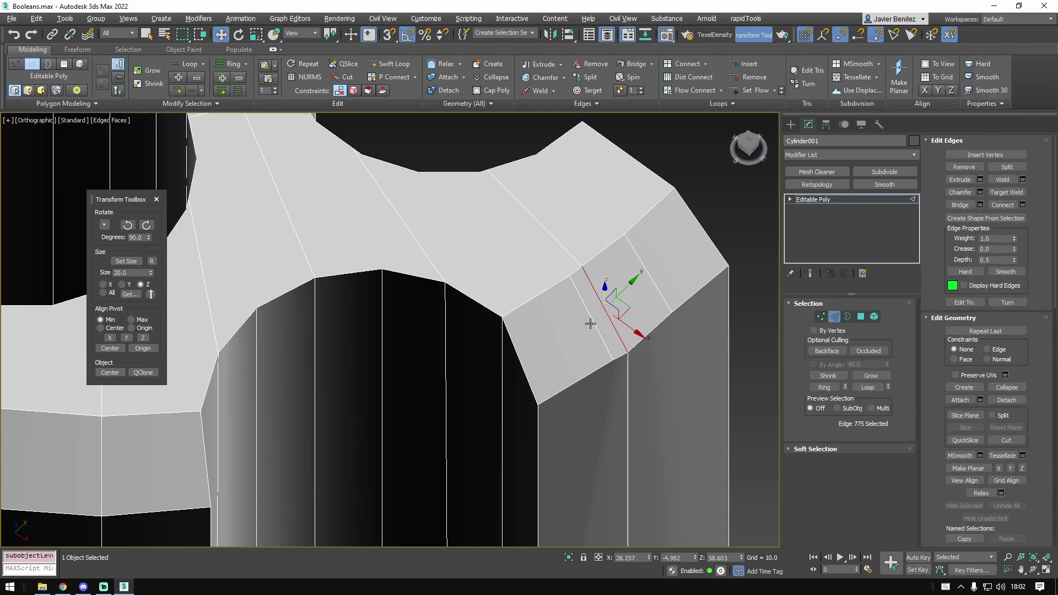
pyautogui.click(594, 323)
pyautogui.hotkey('ctrl', 'BackSpace')
pyautogui.click(655, 284)
pyautogui.hotkey('ctrl', 'BackSpace')
# - Examine the cleaned chamfer and the topology of the grooves down the outer wall, then leave edge editing
pyautogui.scroll(-4, 551, 292)
pyautogui.keyDown('alt'); pyautogui.moveTo(496, 343); pyautogui.dragTo(488, 331, button='middle'); pyautogui.keyUp('alt')
pyautogui.scroll(-5, 489, 325)
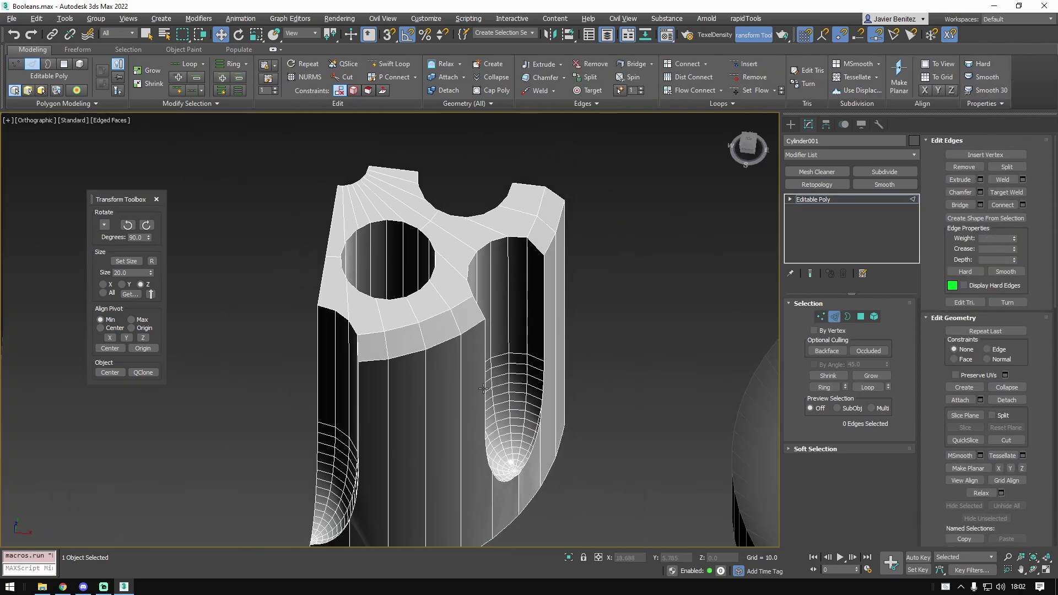
pyautogui.scroll(5, 488, 300)
pyautogui.scroll(-6, 489, 300)
pyautogui.keyDown('alt'); pyautogui.moveTo(463, 386); pyautogui.dragTo(498, 362, button='middle'); pyautogui.keyUp('alt')
pyautogui.scroll(3, 498, 362)
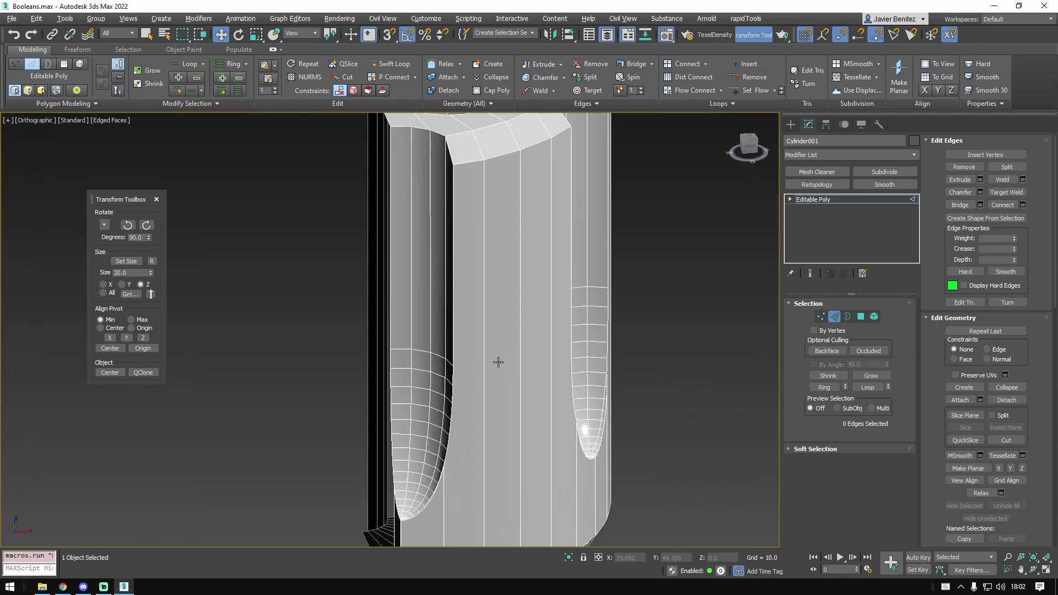
pyautogui.click(828, 201)
pyautogui.click(835, 153)
pyautogui.write('tu')
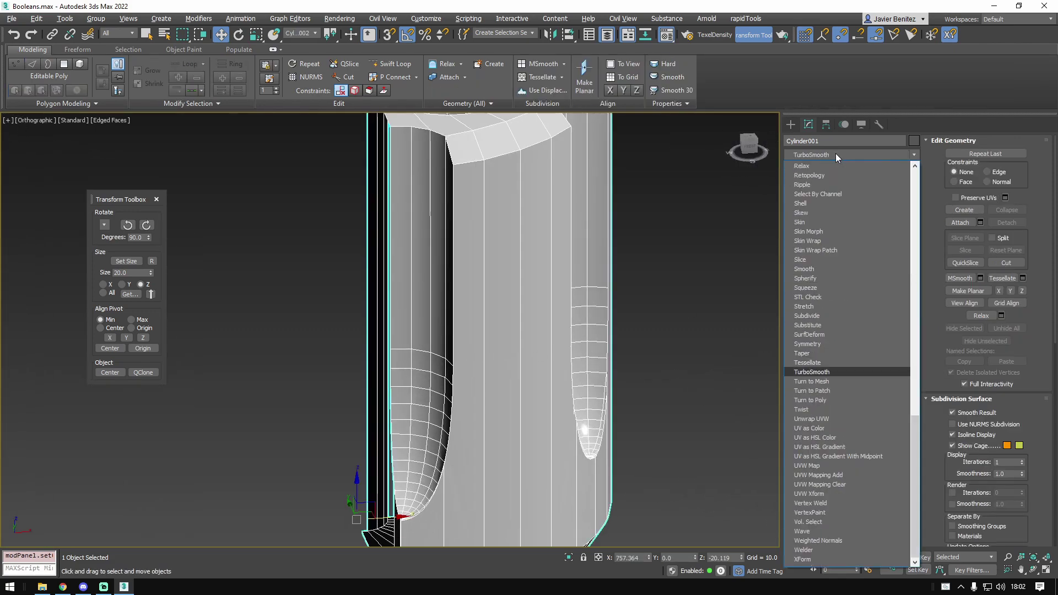
pyautogui.press('Return')
pyautogui.hotkey('ctrl', 'z')
# - Add a Turn to Poly modifier with Keep Polygons Convex enabled and inspect how it splits the faces around the holes
pyautogui.click(835, 153)
pyautogui.write('tu')
pyautogui.press('Down')
pyautogui.press('Down')
pyautogui.press('Down')
pyautogui.press('Return')
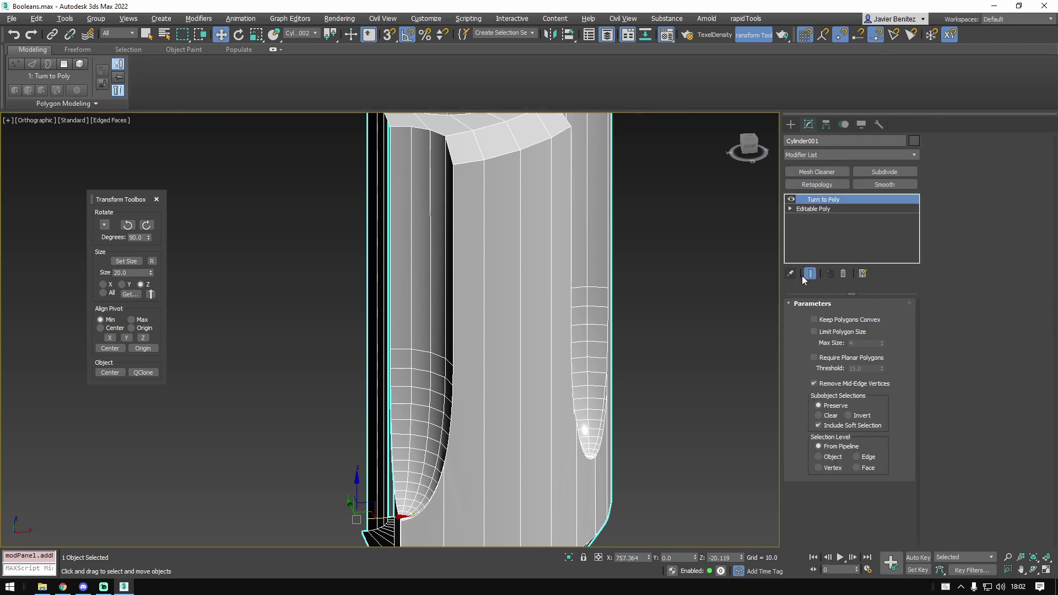
pyautogui.click(814, 320)
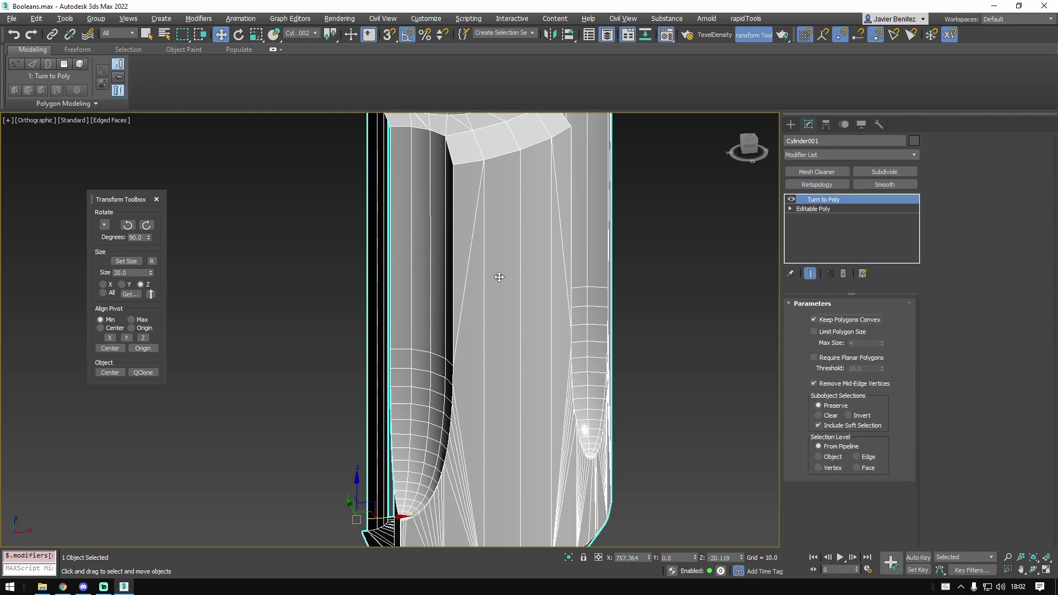
pyautogui.scroll(-3, 532, 300)
pyautogui.keyDown('alt'); pyautogui.moveTo(532, 300); pyautogui.dragTo(555, 392, button='middle'); pyautogui.keyUp('alt')
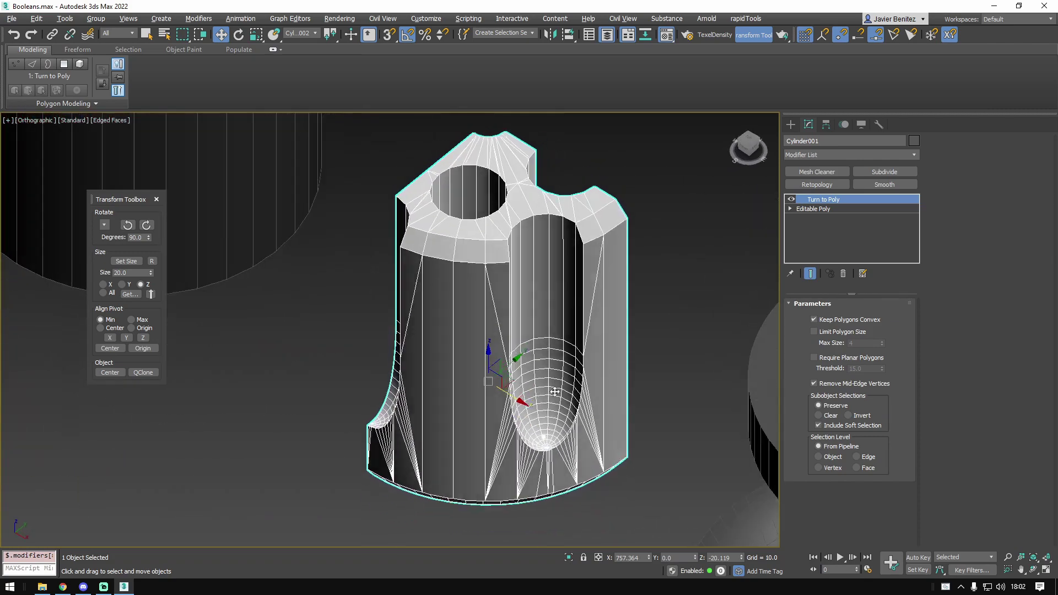
pyautogui.scroll(5, 508, 204)
pyautogui.keyDown('alt'); pyautogui.moveTo(527, 213); pyautogui.dragTo(428, 322, button='middle'); pyautogui.keyUp('alt')
pyautogui.scroll(3, 445, 311)
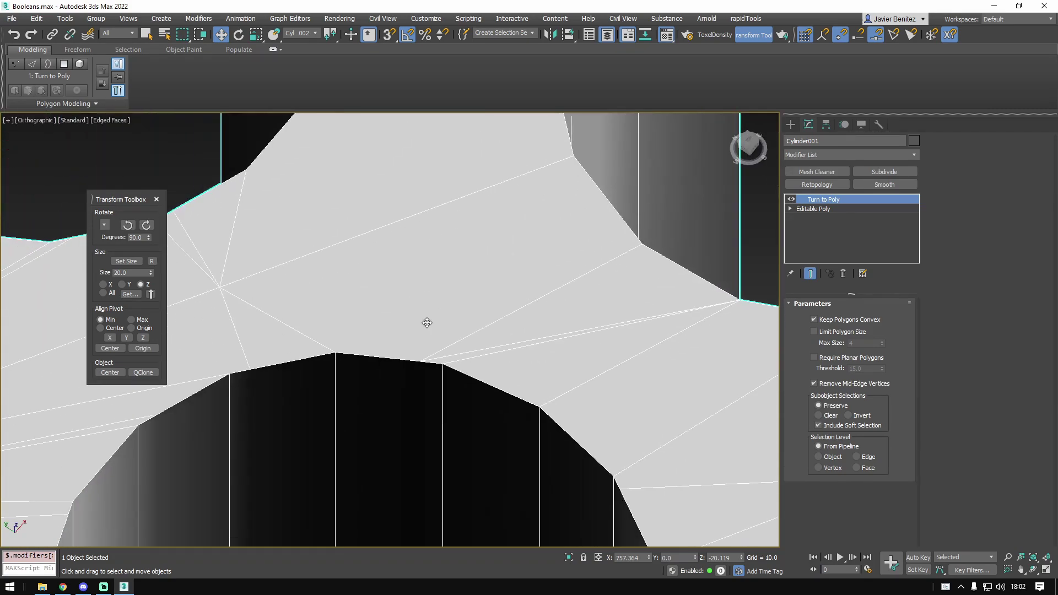
pyautogui.rightClick(427, 322)
# - In the underlying Editable Poly, target weld the stray vertices on the inward side of the round hole's rim onto its corner vertices
pyautogui.click(875, 209)
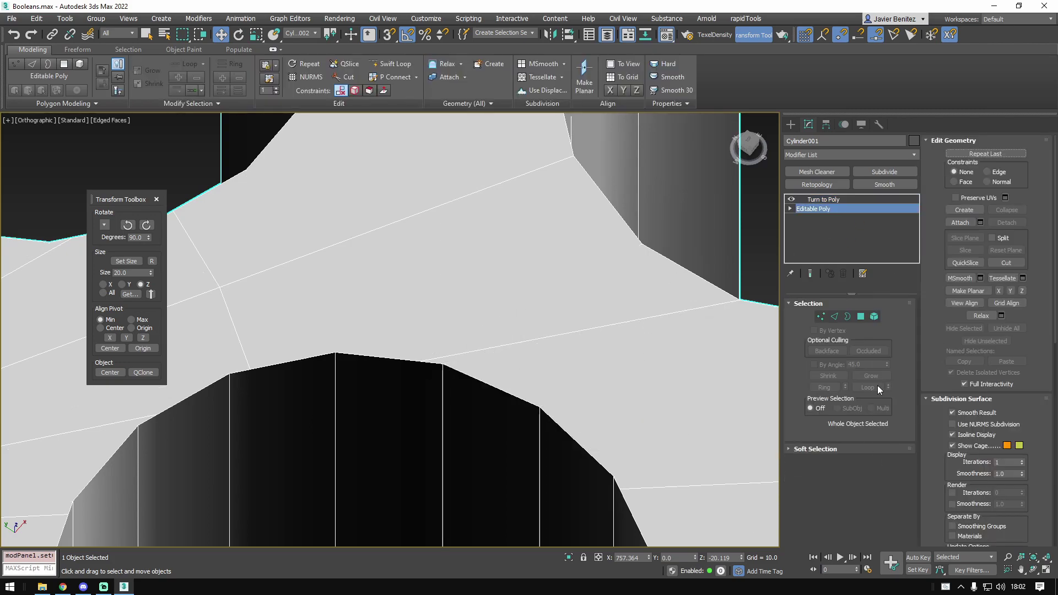
pyautogui.click(821, 316)
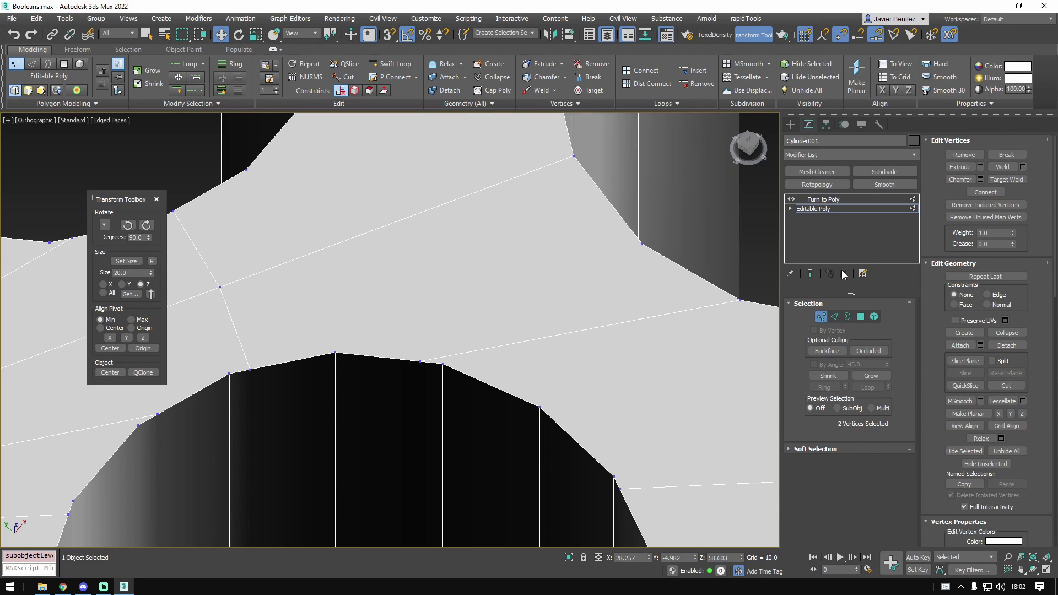
pyautogui.moveTo(852, 293); pyautogui.dragTo(859, 272)
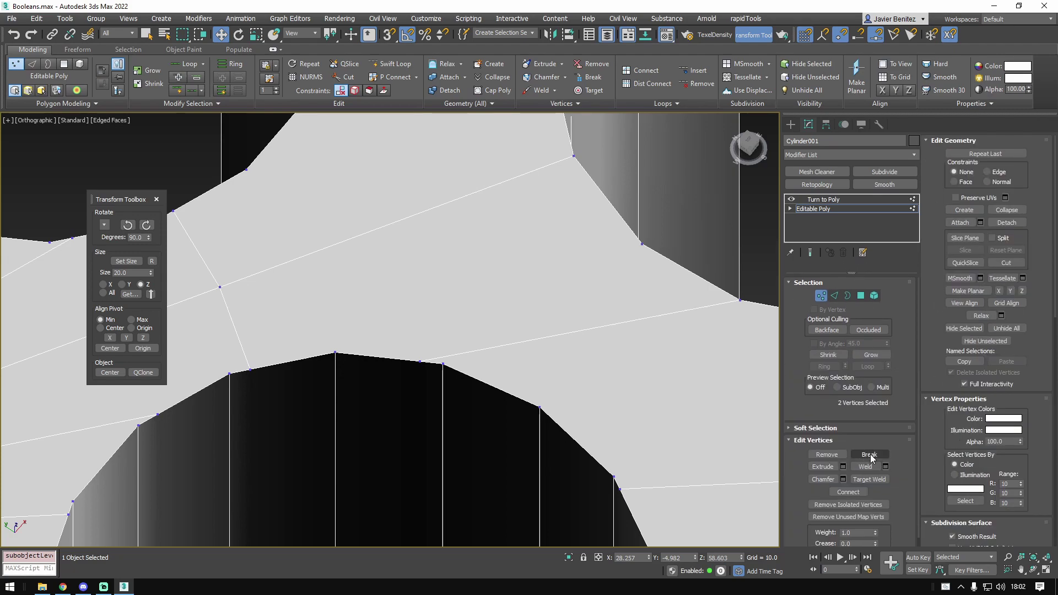
pyautogui.click(869, 479)
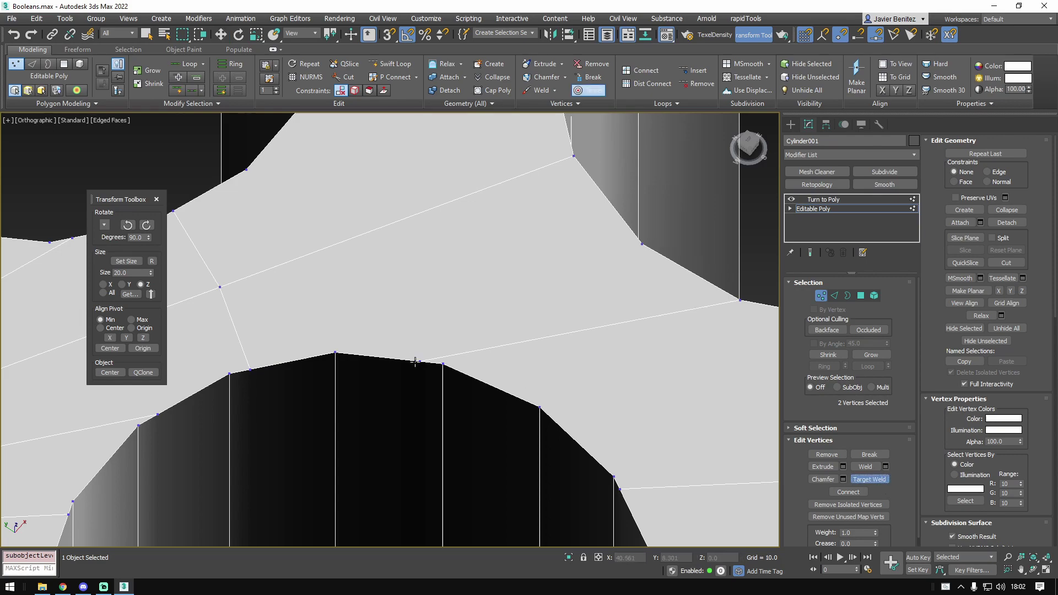
pyautogui.click(443, 364)
pyautogui.click(232, 373)
pyautogui.moveTo(211, 382); pyautogui.dragTo(475, 243, button='middle')
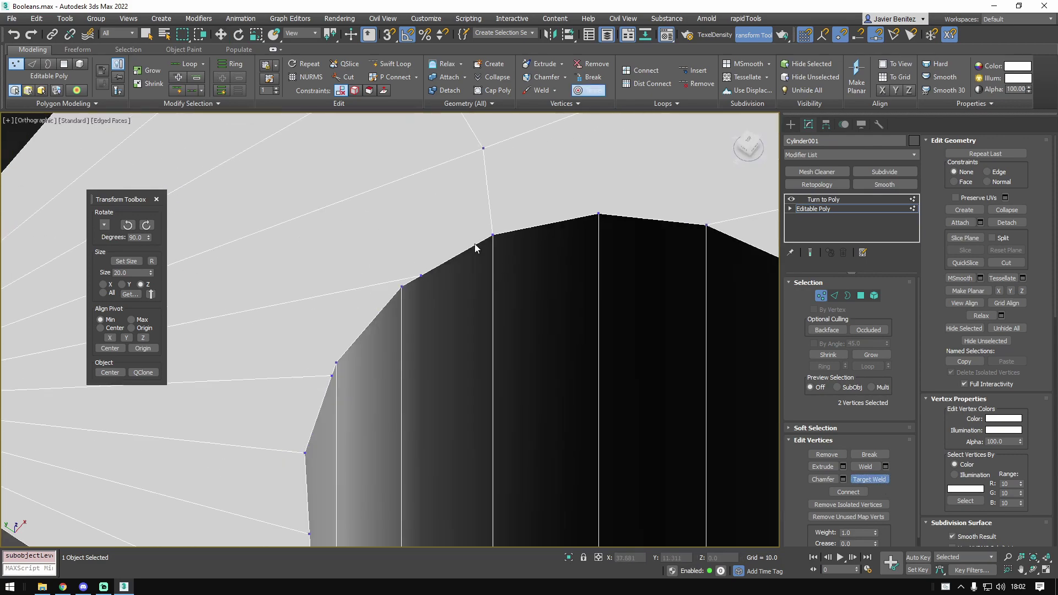
pyautogui.click(401, 287)
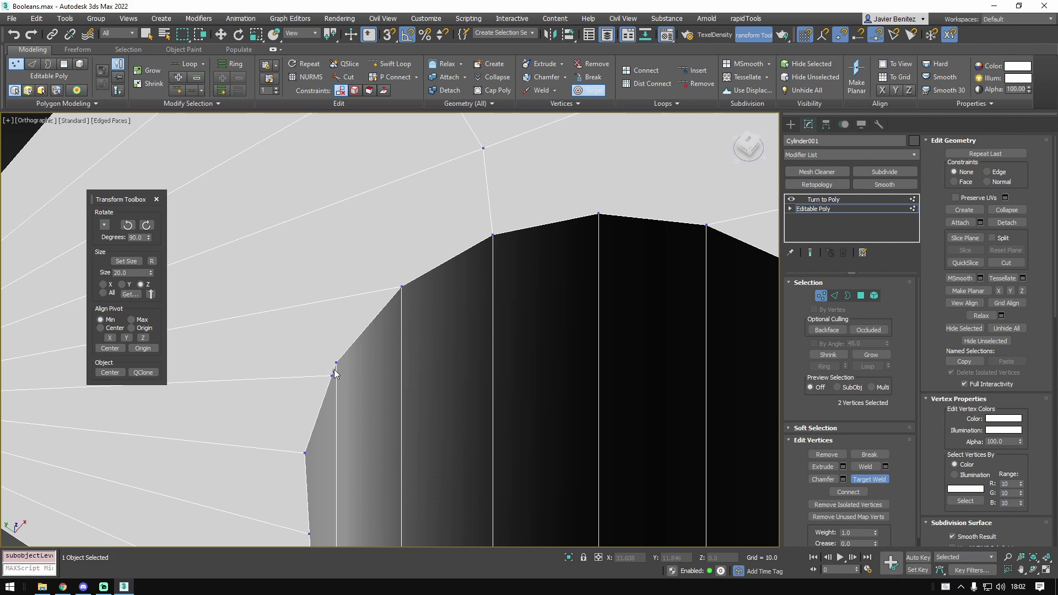
pyautogui.click(336, 364)
# - Target weld the remaining stray vertices around the round hole's rim onto the neighbouring corner vertices
pyautogui.scroll(-3, 342, 262)
pyautogui.keyDown('alt'); pyautogui.moveTo(342, 263); pyautogui.dragTo(631, 457, button='middle'); pyautogui.keyUp('alt')
pyautogui.scroll(3, 359, 291)
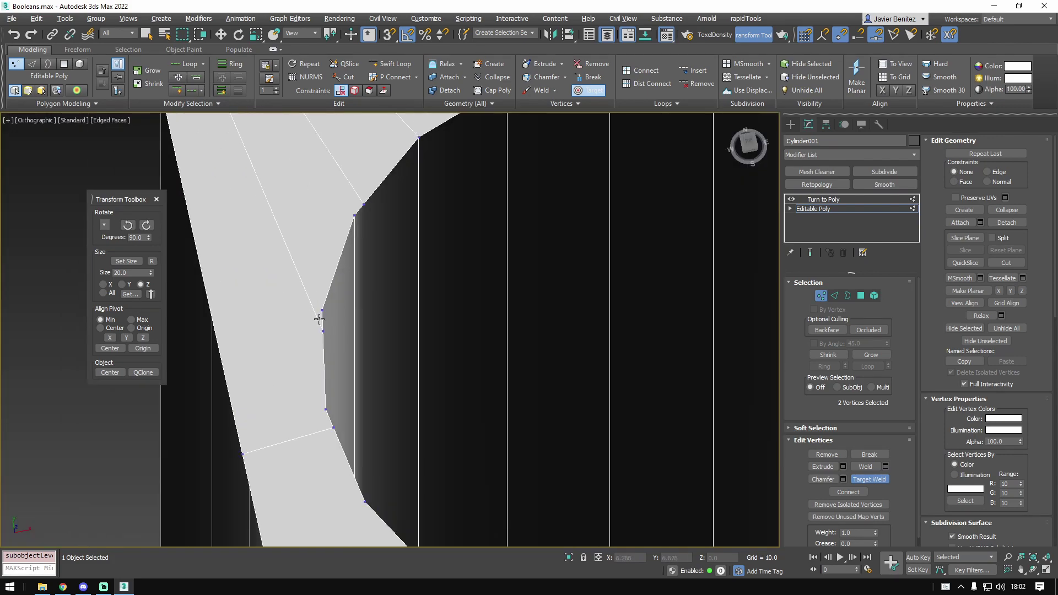
pyautogui.click(363, 205)
pyautogui.click(355, 213)
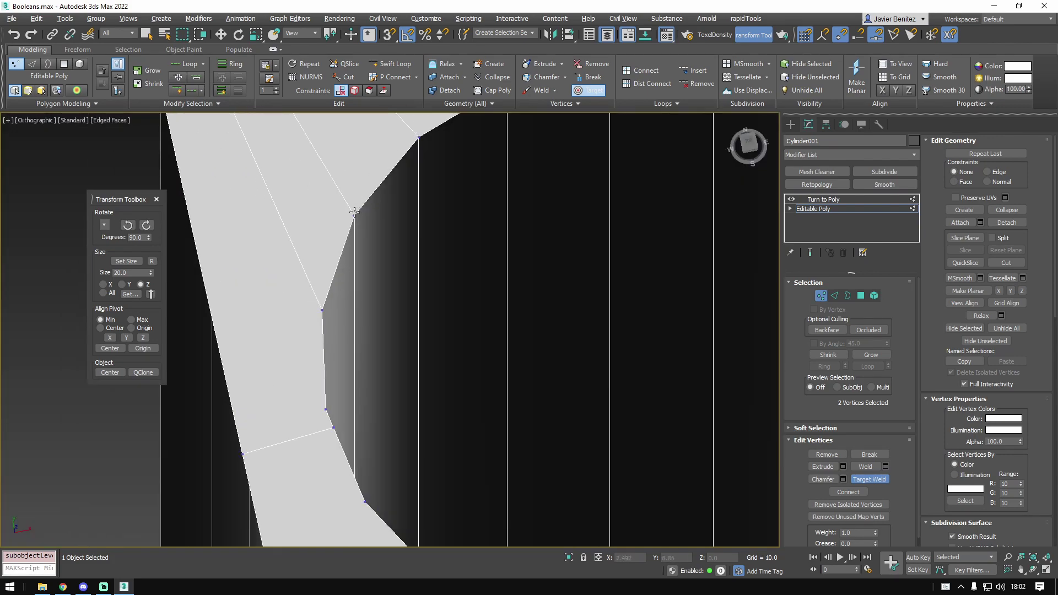
pyautogui.click(324, 409)
pyautogui.scroll(-3, 347, 310)
pyautogui.keyDown('alt'); pyautogui.moveTo(347, 310); pyautogui.dragTo(392, 289, button='middle'); pyautogui.keyUp('alt')
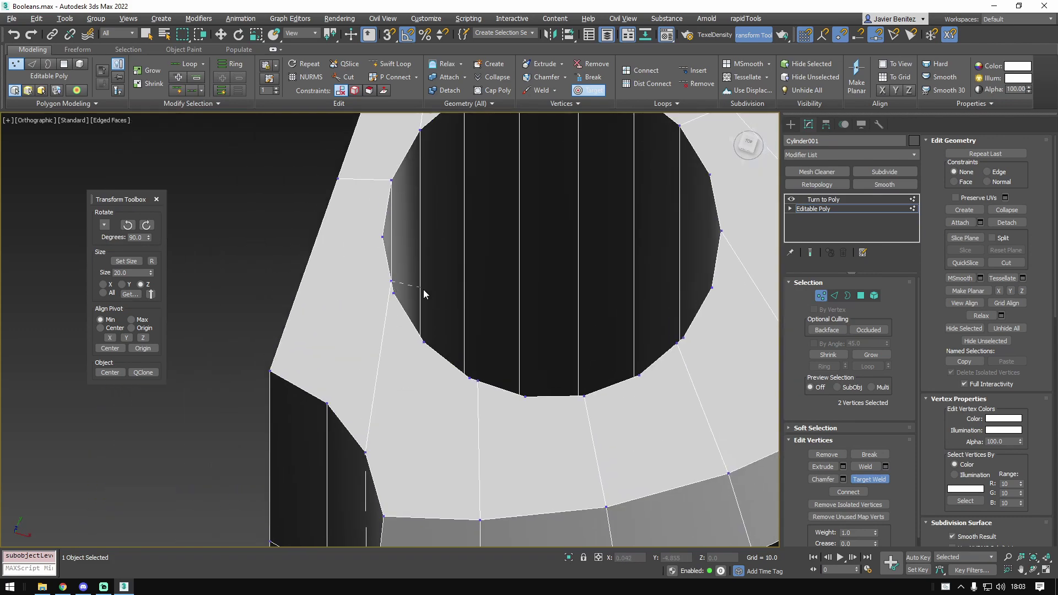
pyautogui.click(468, 379)
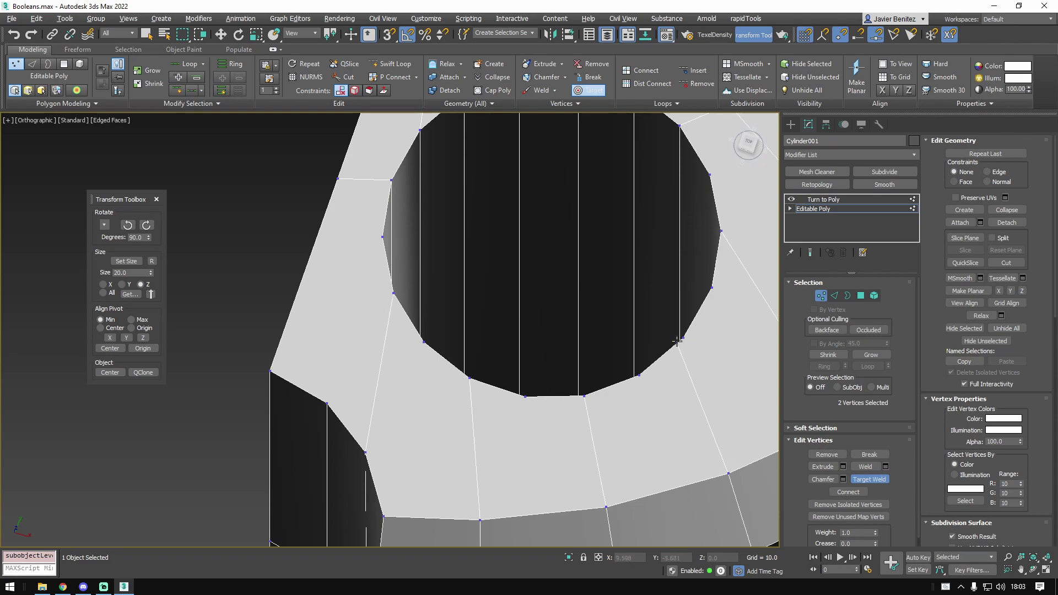
pyautogui.moveTo(743, 287); pyautogui.dragTo(644, 312, button='middle')
pyautogui.rightClick(643, 312)
# - Examine the top face around the holes and cutout, comparing the Editable Poly with the Turn to Poly result
pyautogui.moveTo(638, 227); pyautogui.dragTo(474, 292, button='middle')
pyautogui.scroll(-3, 475, 265)
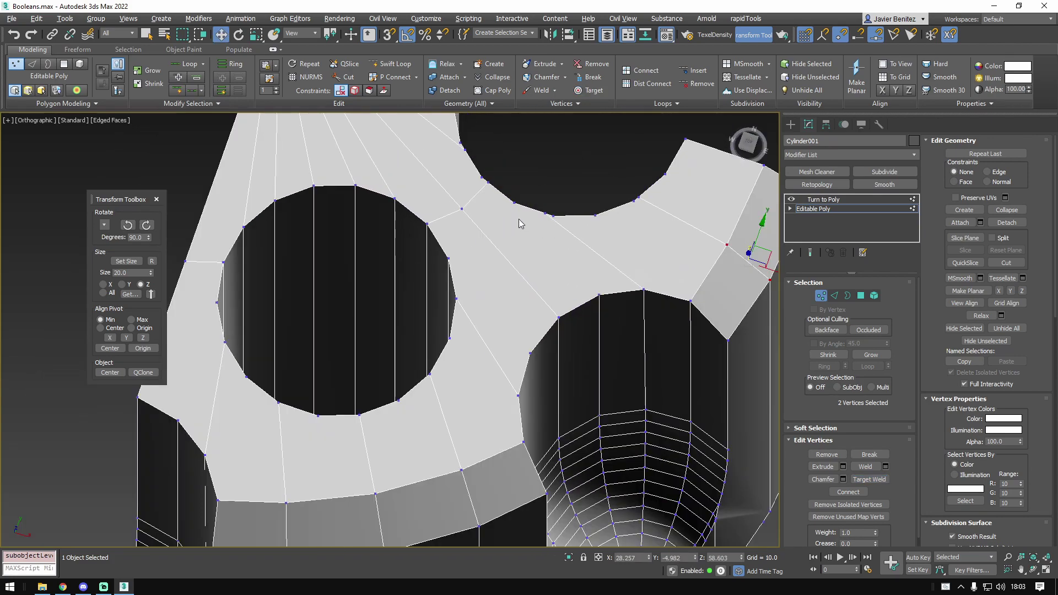
pyautogui.scroll(3, 518, 219)
pyautogui.moveTo(520, 221); pyautogui.dragTo(506, 339, button='middle')
pyautogui.click(821, 201)
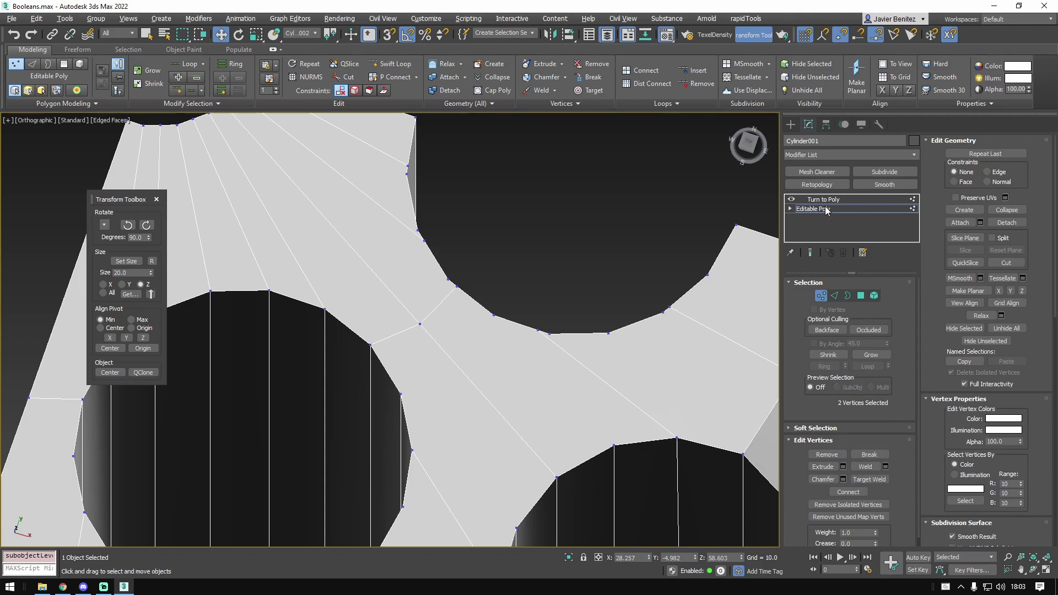
pyautogui.scroll(-5, 526, 264)
pyautogui.keyDown('alt'); pyautogui.moveTo(576, 318); pyautogui.dragTo(537, 260, button='middle'); pyautogui.keyUp('alt')
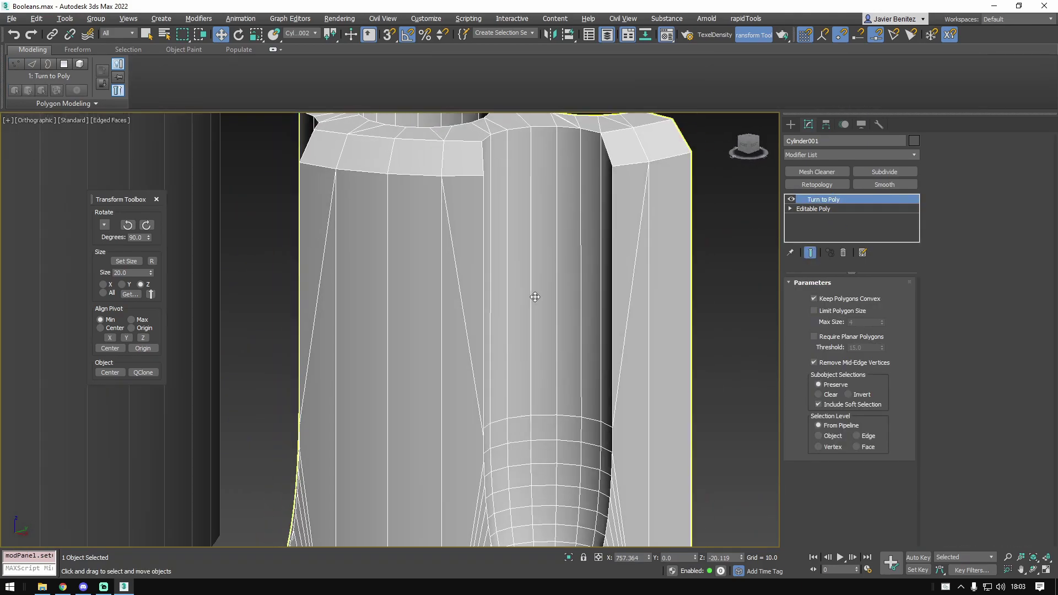
pyautogui.scroll(-5, 534, 295)
pyautogui.keyDown('alt'); pyautogui.moveTo(581, 383); pyautogui.dragTo(576, 406, button='middle'); pyautogui.keyUp('alt')
pyautogui.scroll(8, 512, 221)
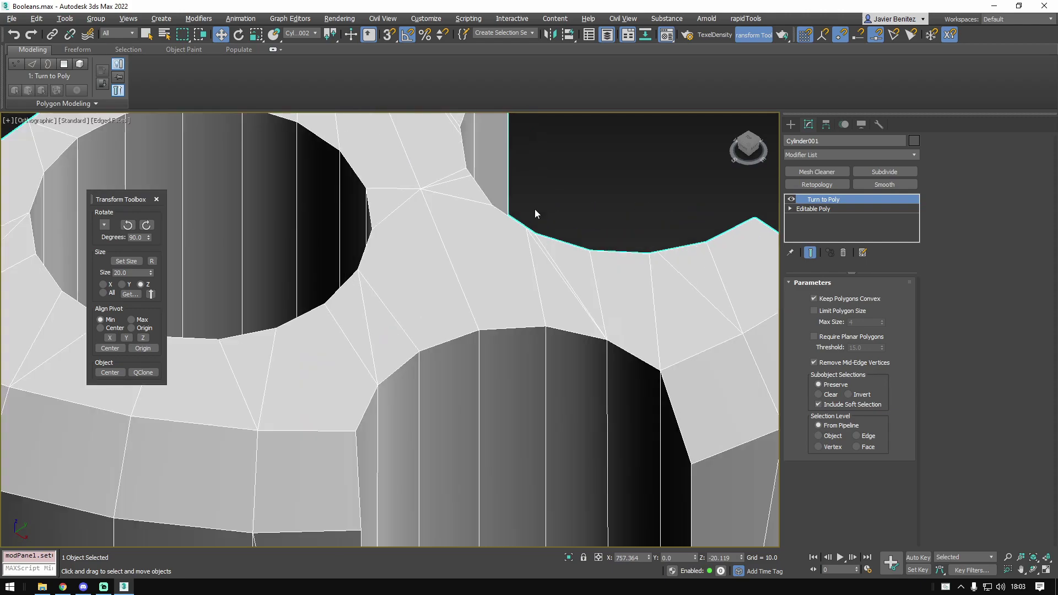
pyautogui.scroll(-1, 653, 281)
# - In the Editable Poly, connect the open cutout's rim vertices to the chamfer corner vertex and the facing side groove's rim vertex
pyautogui.click(828, 208)
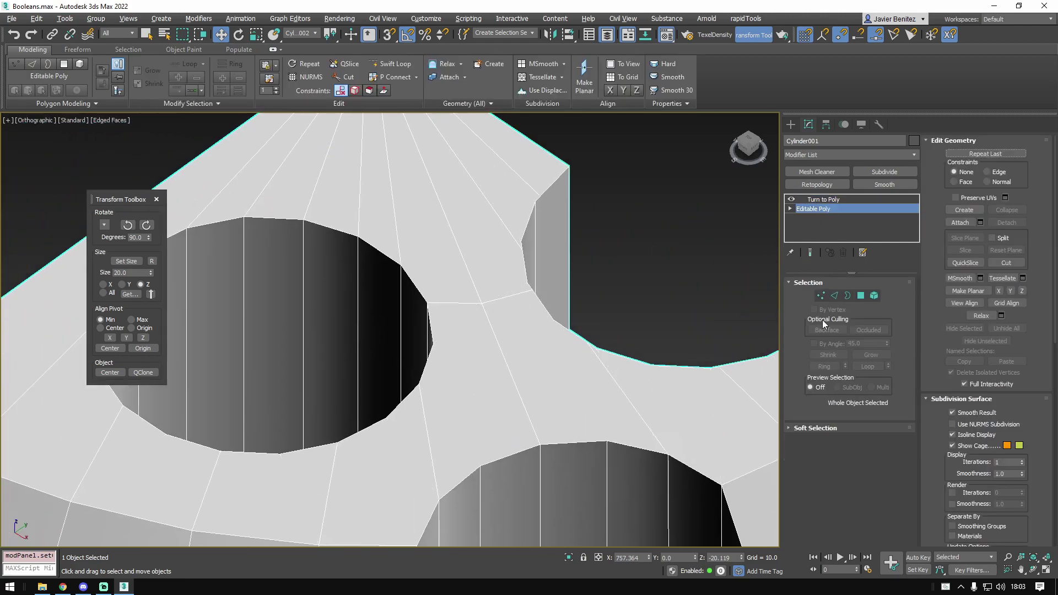
pyautogui.click(821, 295)
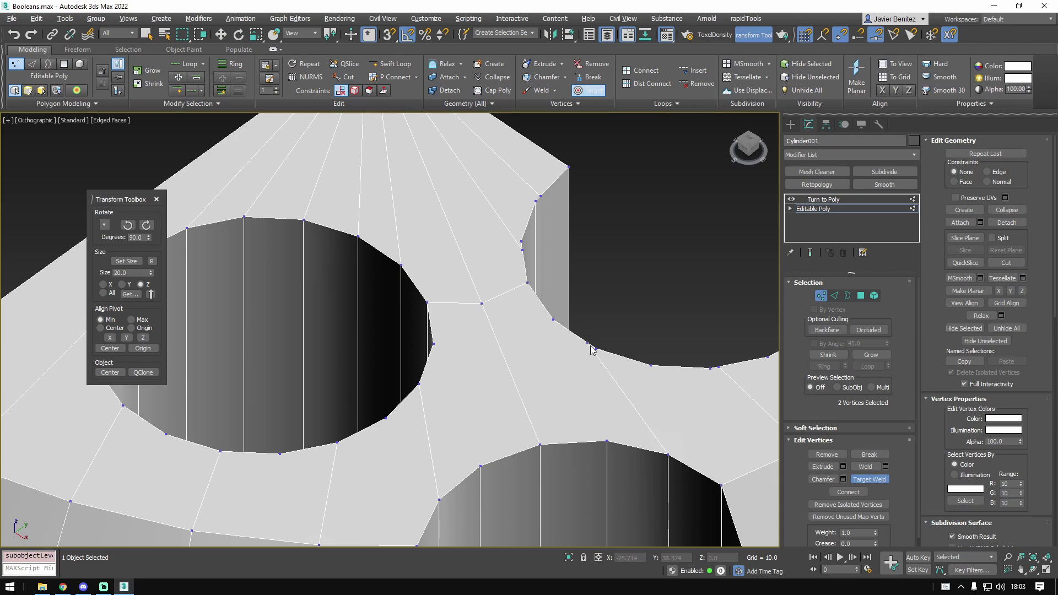
pyautogui.keyDown('alt'); pyautogui.moveTo(590, 349); pyautogui.dragTo(654, 365, button='middle'); pyautogui.keyUp('alt')
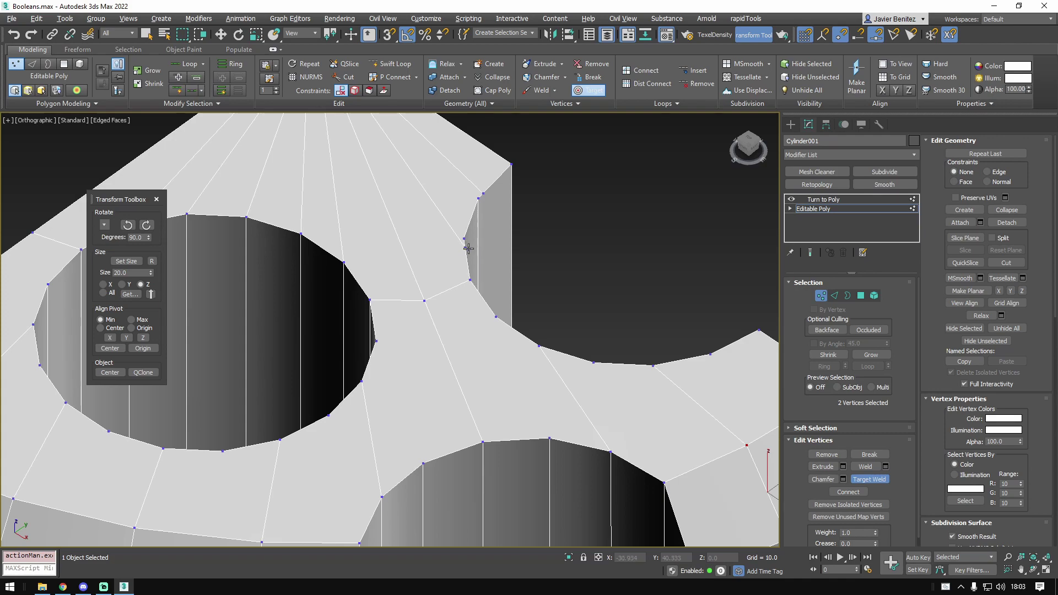
pyautogui.scroll(-2, 510, 216)
pyautogui.moveTo(573, 259); pyautogui.dragTo(588, 255, button='middle')
pyautogui.scroll(3, 625, 263)
pyautogui.press('w')
pyautogui.click(644, 304)
pyautogui.keyDown('ctrl'); pyautogui.click(687, 416); pyautogui.keyUp('ctrl')
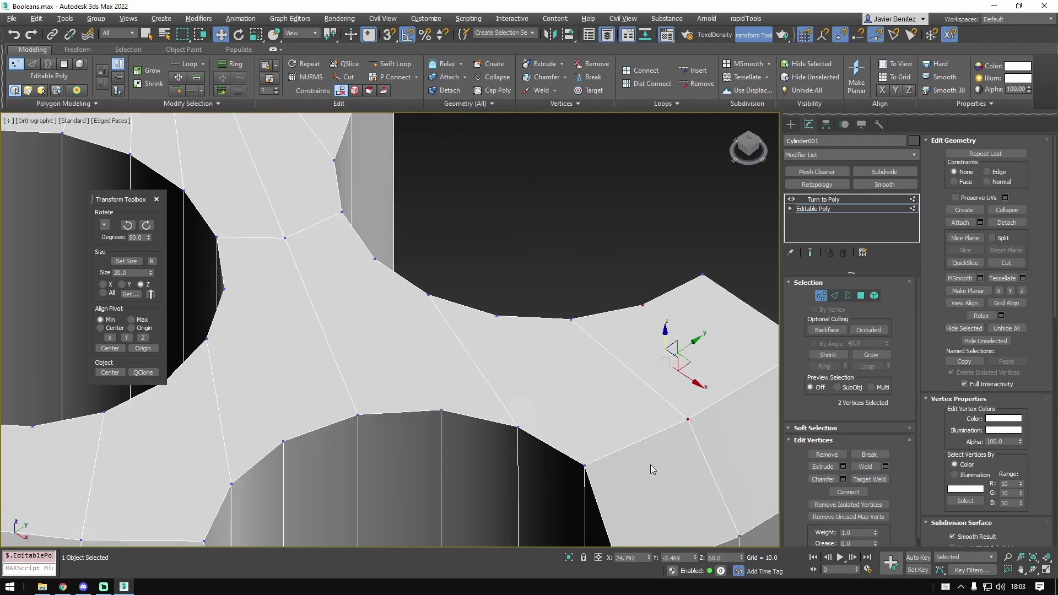
pyautogui.click(518, 428)
pyautogui.keyDown('ctrl'); pyautogui.click(496, 318); pyautogui.keyUp('ctrl')
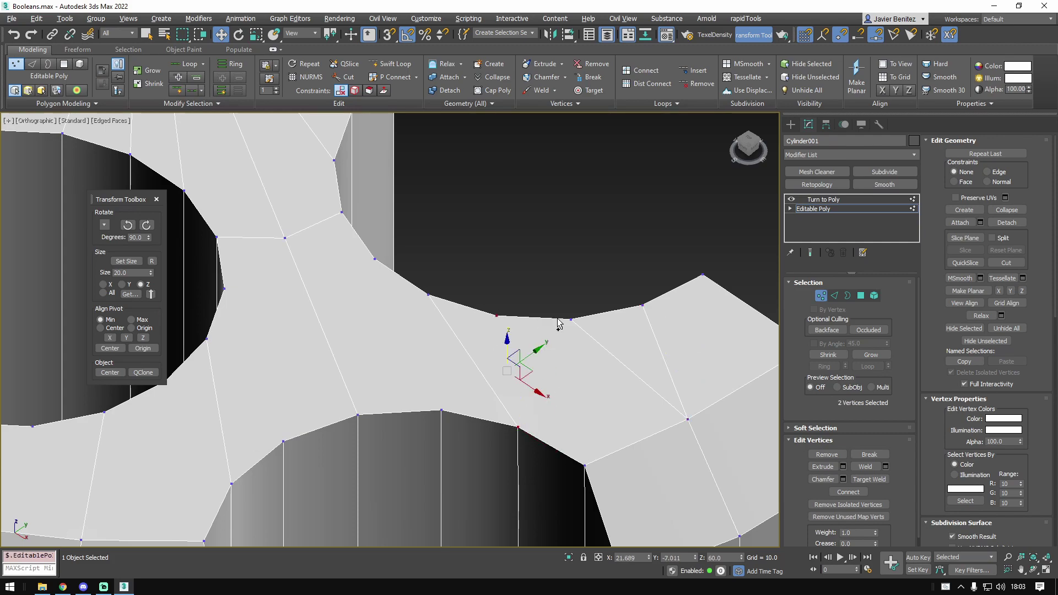
# - Connect the next two cutout rim vertices to the opposite vertices on the side groove's rim across the top face
pyautogui.click(375, 259)
pyautogui.keyDown('ctrl'); pyautogui.click(356, 413); pyautogui.keyUp('ctrl')
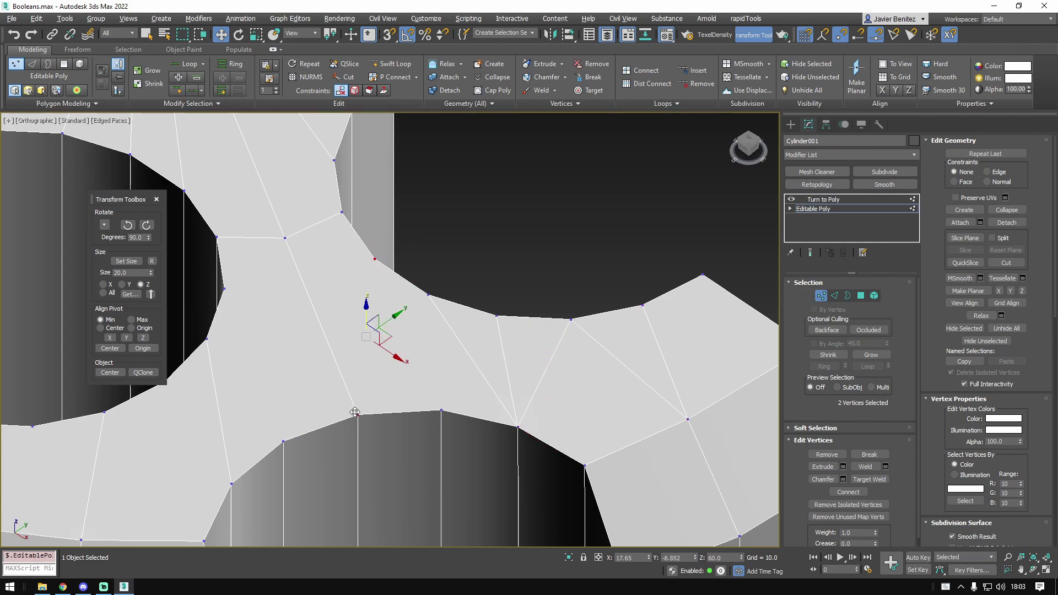
pyautogui.click(440, 409)
pyautogui.keyDown('ctrl'); pyautogui.click(428, 295); pyautogui.keyUp('ctrl')
pyautogui.scroll(-3, 395, 307)
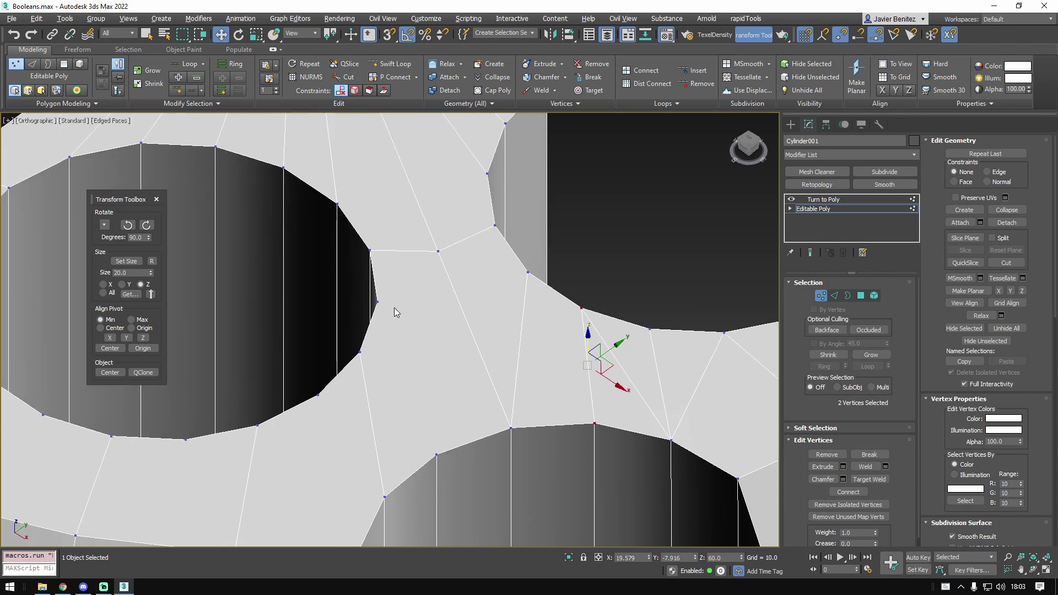
# - Connect the round hole's rim vertices to the facing side groove vertices, ending at the groove's outer chamfer corner
pyautogui.click(374, 303)
pyautogui.keyDown('ctrl'); pyautogui.click(466, 391); pyautogui.keyUp('ctrl')
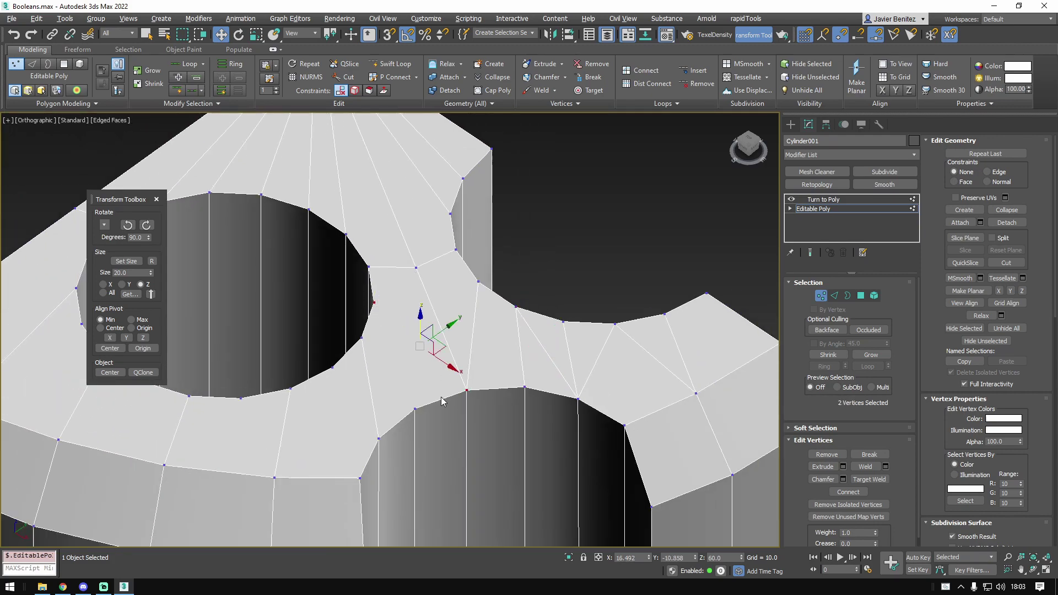
pyautogui.click(414, 409)
pyautogui.keyDown('ctrl'); pyautogui.click(361, 337); pyautogui.keyUp('ctrl')
pyautogui.hotkey('ctrl', 'shift', 'e')
pyautogui.click(333, 367)
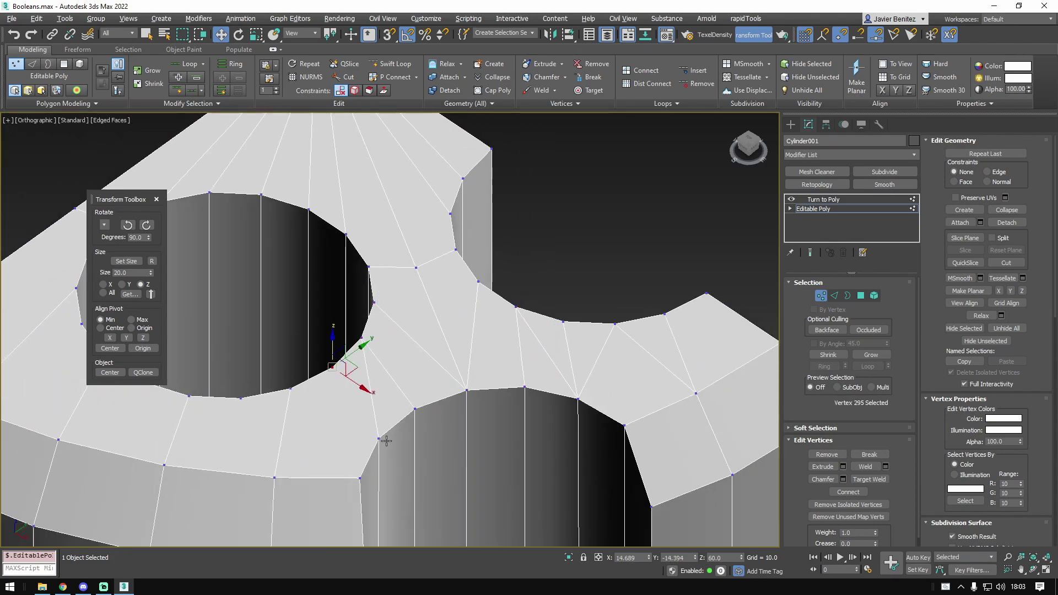
pyautogui.keyDown('ctrl'); pyautogui.click(380, 439); pyautogui.keyUp('ctrl')
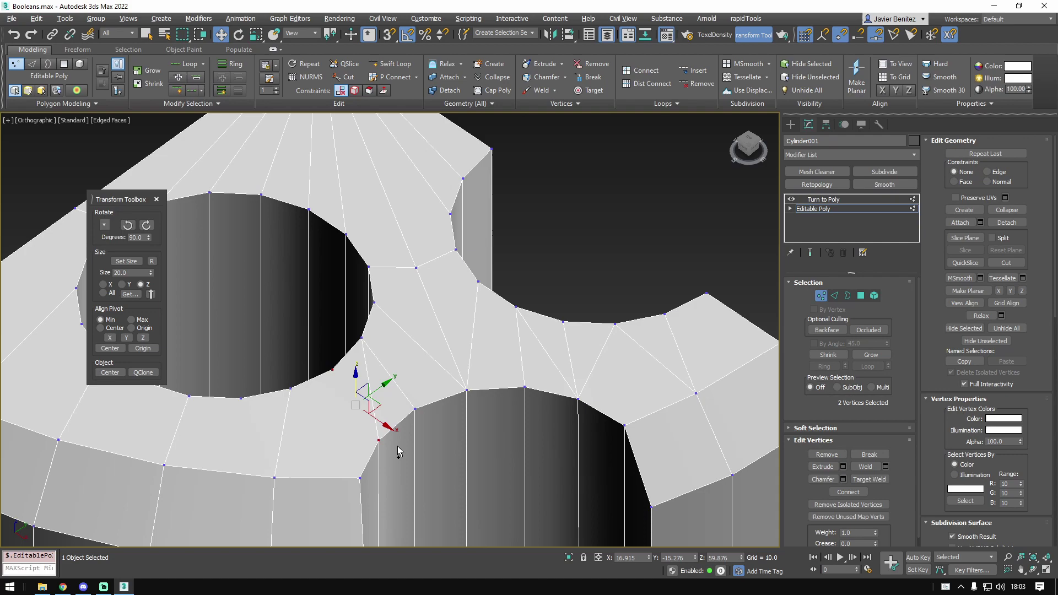
pyautogui.click(288, 388)
pyautogui.keyDown('ctrl'); pyautogui.click(360, 477); pyautogui.keyUp('ctrl')
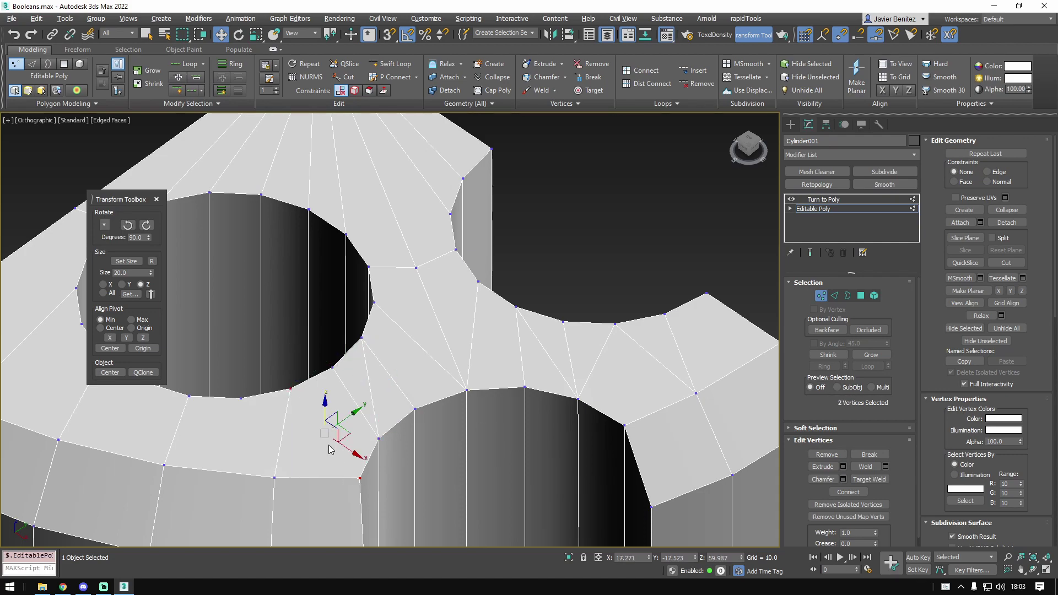
# - Examine the Turn to Poly result around the side groove's rounded end, comparing the shading with and without edged faces
pyautogui.click(823, 200)
pyautogui.scroll(-4, 400, 246)
pyautogui.keyDown('alt'); pyautogui.moveTo(402, 247); pyautogui.dragTo(532, 220, button='middle'); pyautogui.keyUp('alt')
pyautogui.scroll(-3, 305, 328)
pyautogui.moveTo(435, 356); pyautogui.dragTo(523, 331, button='middle')
pyautogui.moveTo(523, 331)
pyautogui.keyDown('alt'); pyautogui.mouseDown(button='middle')
pyautogui.moveTo(487, 345)
pyautogui.moveTo(518, 352)
pyautogui.mouseUp(button='middle'); pyautogui.keyUp('alt')
pyautogui.scroll(-2, 478, 473)
pyautogui.moveTo(475, 484)
pyautogui.mouseDown(button='middle')
pyautogui.moveTo(517, 312)
pyautogui.moveTo(568, 331)
pyautogui.mouseUp(button='middle')
pyautogui.press('F4')
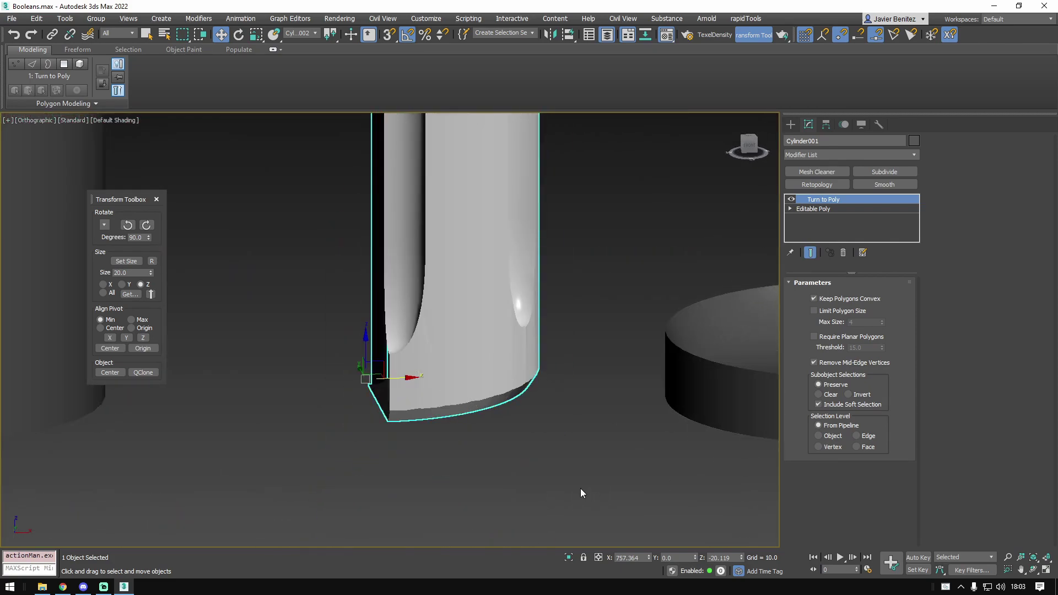
pyautogui.keyDown('alt'); pyautogui.moveTo(570, 463); pyautogui.dragTo(510, 366, button='middle'); pyautogui.keyUp('alt')
pyautogui.scroll(5, 479, 331)
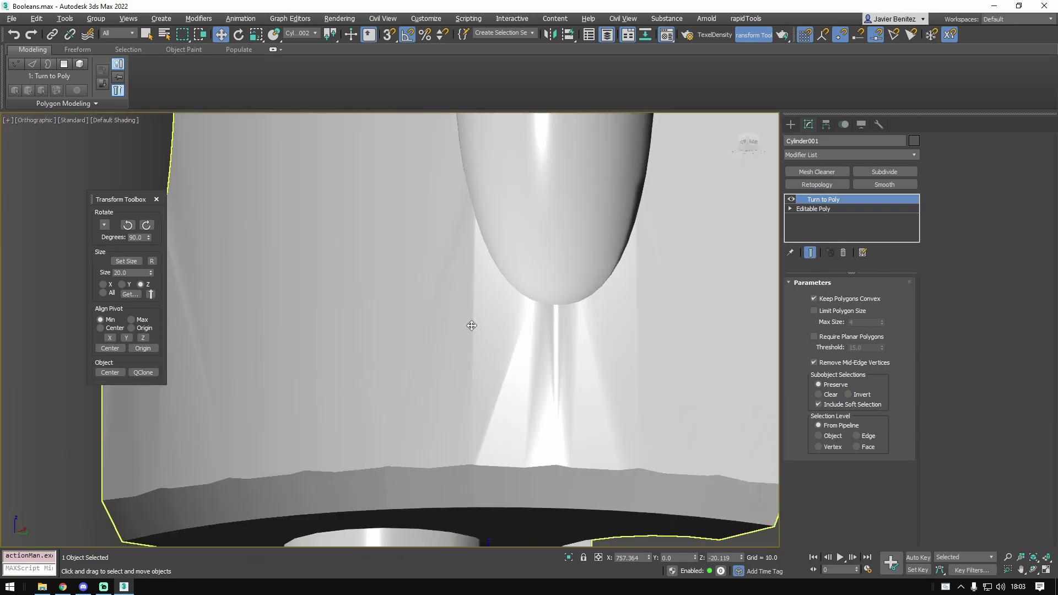
pyautogui.moveTo(471, 325)
pyautogui.keyDown('alt'); pyautogui.mouseDown(button='middle')
pyautogui.moveTo(508, 361)
pyautogui.moveTo(487, 369)
pyautogui.moveTo(551, 359)
pyautogui.moveTo(481, 340)
pyautogui.mouseUp(button='middle'); pyautogui.keyUp('alt')
pyautogui.press('F4')
pyautogui.scroll(3, 644, 361)
pyautogui.keyDown('alt'); pyautogui.moveTo(550, 315); pyautogui.dragTo(535, 377, button='middle'); pyautogui.keyUp('alt')
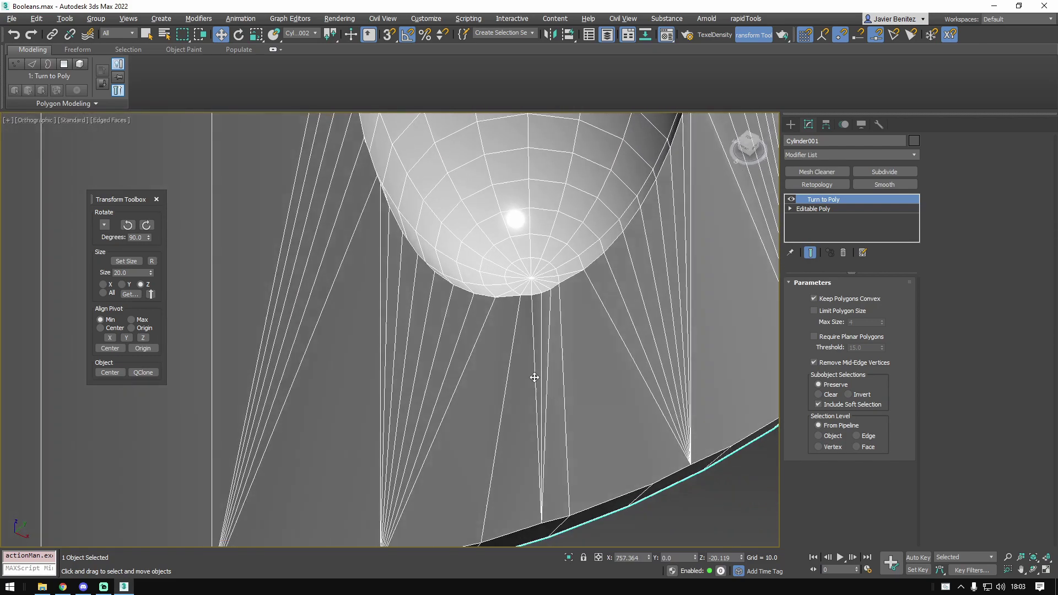
pyautogui.keyDown('alt'); pyautogui.moveTo(539, 287); pyautogui.dragTo(557, 325, button='middle'); pyautogui.keyUp('alt')
# - Inspect the underlying Editable Poly around the groove's rounded end and its alignment with the outer wall's vertical edges
pyautogui.click(842, 208)
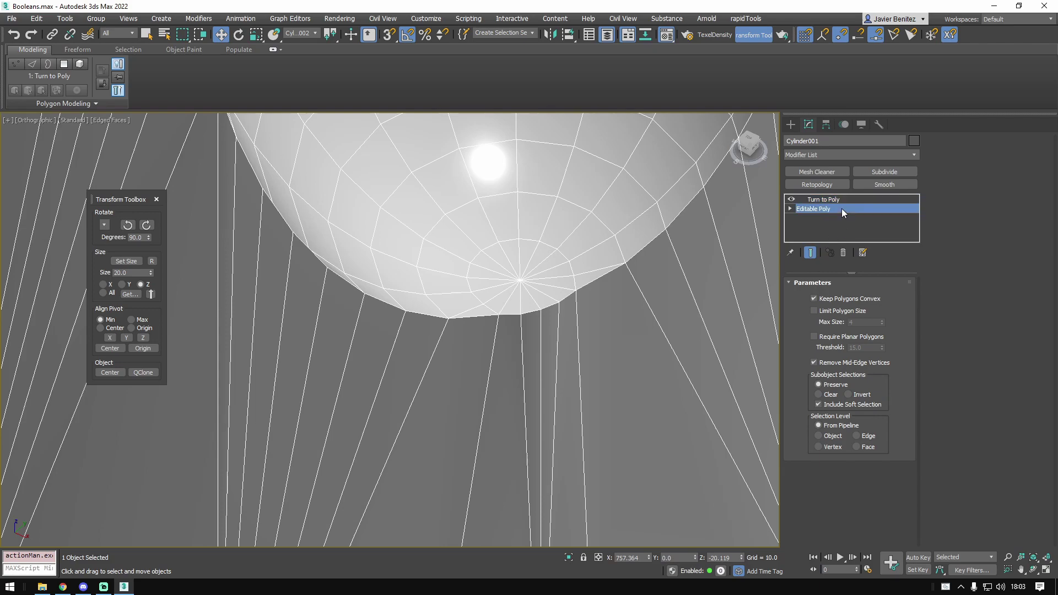
pyautogui.scroll(5, 496, 330)
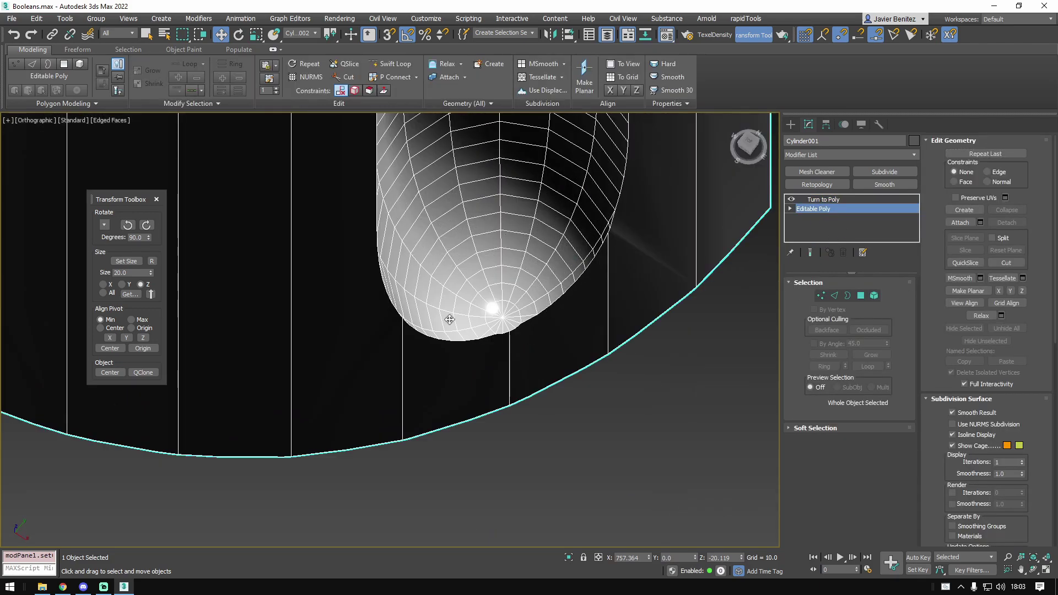
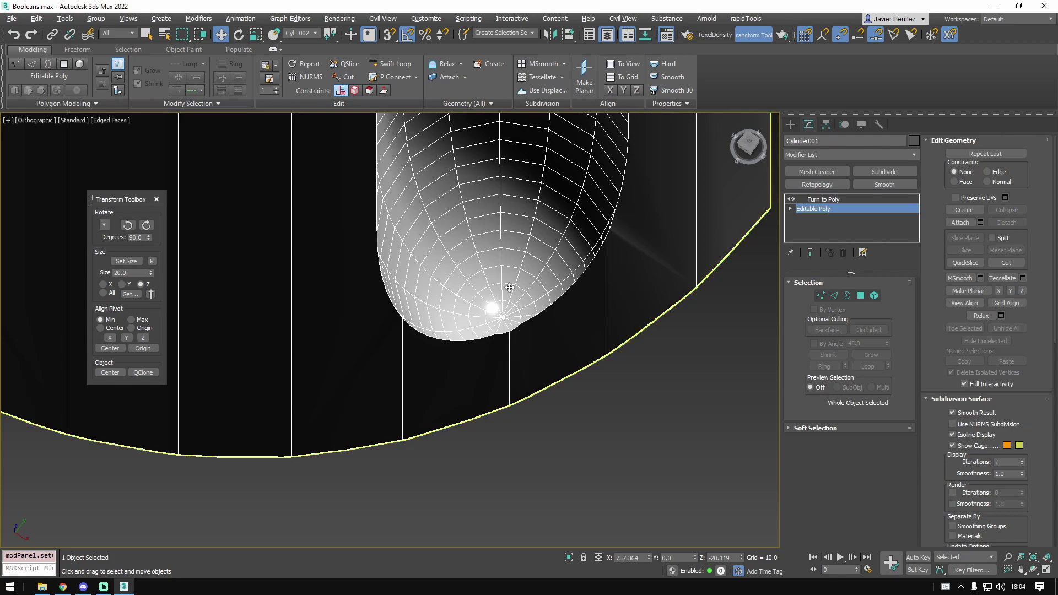
pyautogui.scroll(-8, 505, 335)
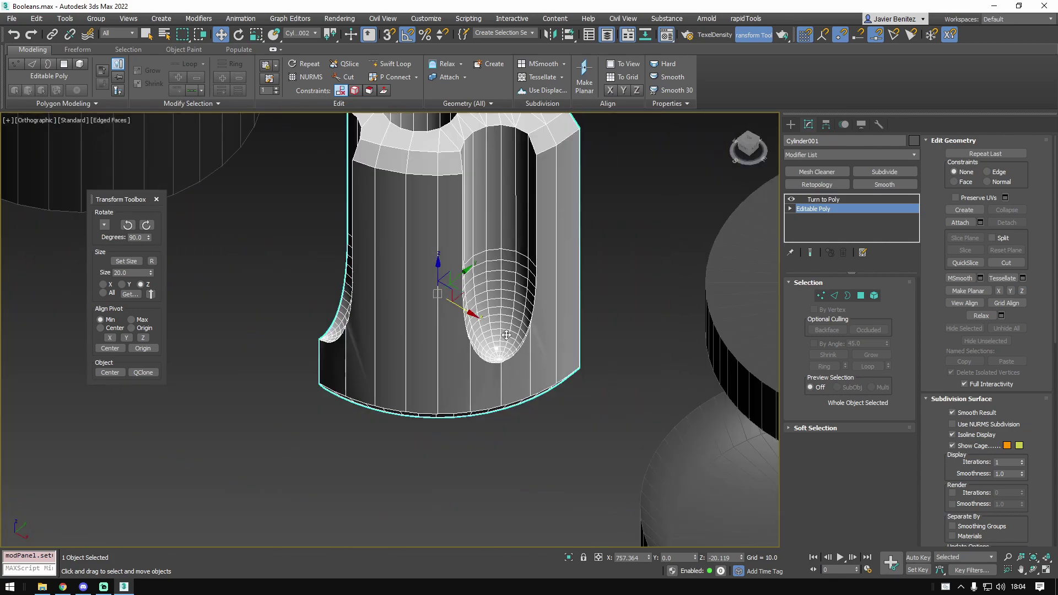
pyautogui.keyDown('alt'); pyautogui.moveTo(463, 338); pyautogui.dragTo(524, 346, button='middle'); pyautogui.keyUp('alt')
pyautogui.scroll(6, 413, 405)
pyautogui.scroll(-6, 398, 392)
pyautogui.keyDown('alt'); pyautogui.moveTo(398, 391); pyautogui.dragTo(443, 316, button='middle'); pyautogui.keyUp('alt')
pyautogui.scroll(4, 507, 365)
pyautogui.scroll(-4, 443, 316)
pyautogui.scroll(5, 443, 316)
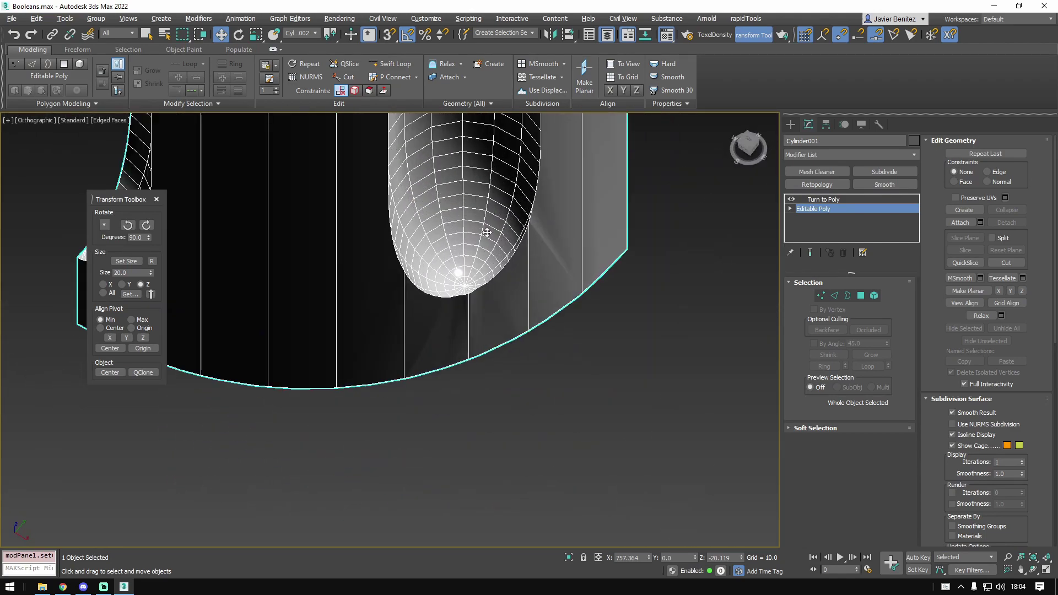
pyautogui.scroll(-5, 479, 321)
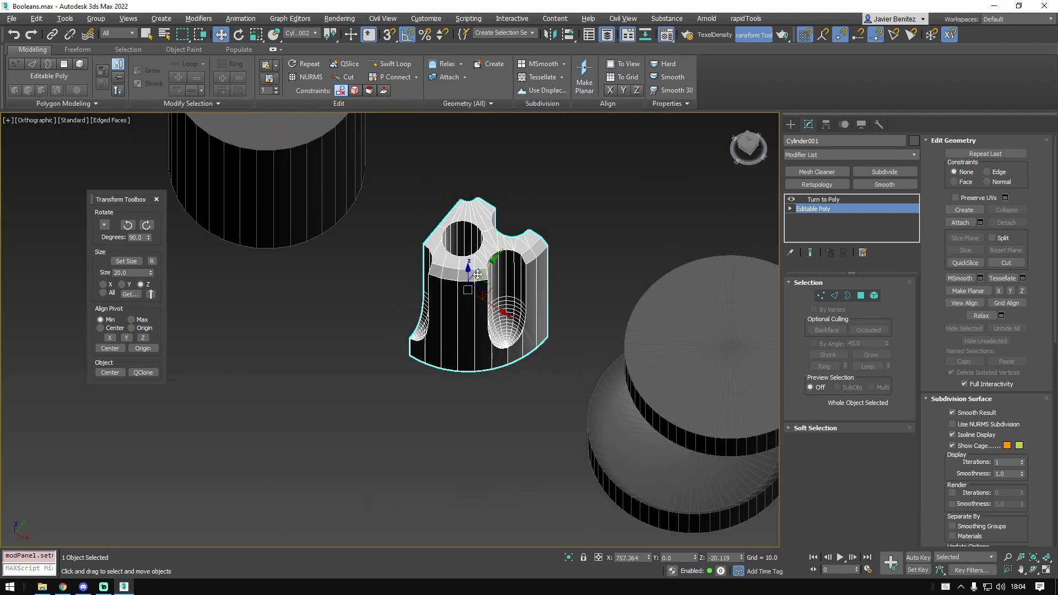
# - Snap the full uncut cylinder onto the red boolean cutters so that it sits centred among them
pyautogui.keyDown('alt'); pyautogui.moveTo(441, 441); pyautogui.dragTo(496, 408, button='middle'); pyautogui.keyUp('alt')
pyautogui.scroll(-3, 275, 331)
pyautogui.moveTo(193, 327); pyautogui.dragTo(394, 326, button='middle')
pyautogui.click(455, 318)
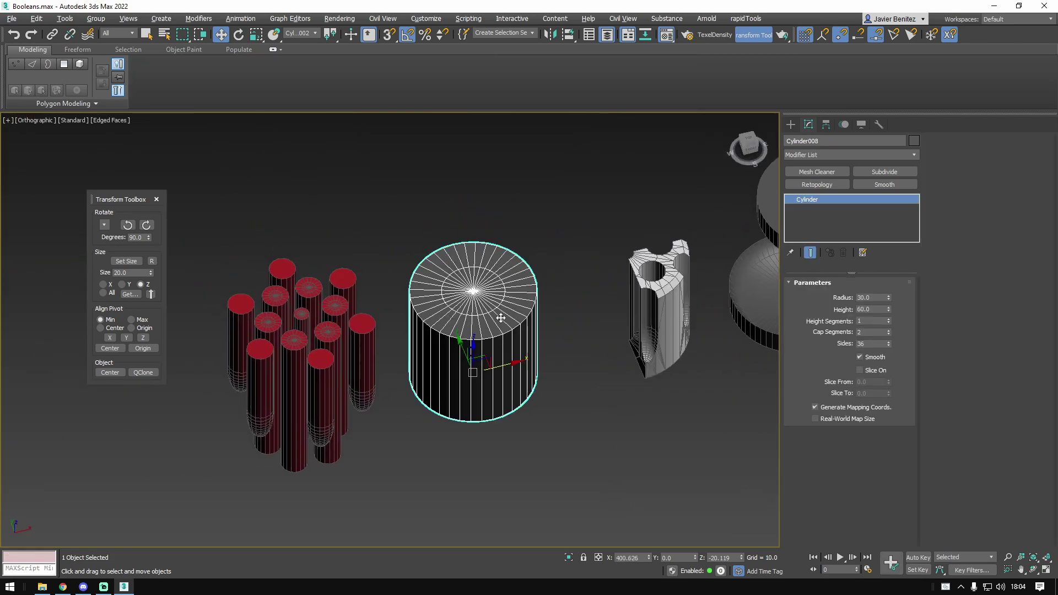
pyautogui.keyDown('alt'); pyautogui.moveTo(537, 319); pyautogui.dragTo(518, 325, button='middle'); pyautogui.keyUp('alt')
pyautogui.press('s')
pyautogui.moveTo(517, 373); pyautogui.dragTo(288, 316)
pyautogui.scroll(5, 294, 272)
pyautogui.scroll(-4, 323, 262)
pyautogui.moveTo(401, 437); pyautogui.dragTo(479, 209, button='middle')
# - Select the rounded-end cutters and examine where their tips meet the cylinder's outer wall
pyautogui.click(430, 281)
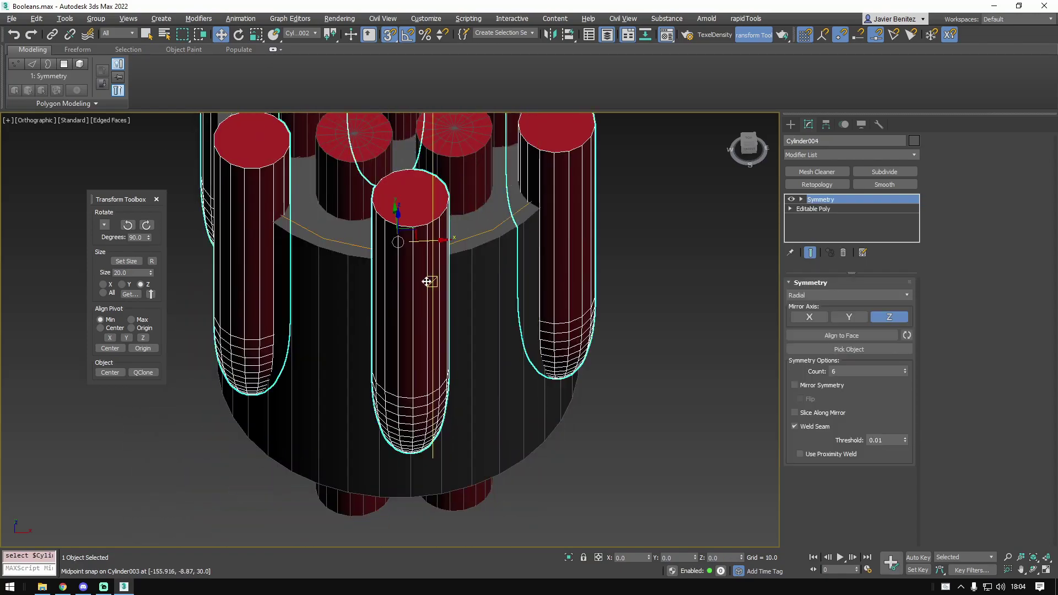
pyautogui.keyDown('alt'); pyautogui.moveTo(430, 281); pyautogui.dragTo(551, 339, button='middle'); pyautogui.keyUp('alt')
pyautogui.scroll(4, 551, 344)
pyautogui.scroll(4, 595, 380)
pyautogui.moveTo(650, 400); pyautogui.dragTo(517, 380, button='middle')
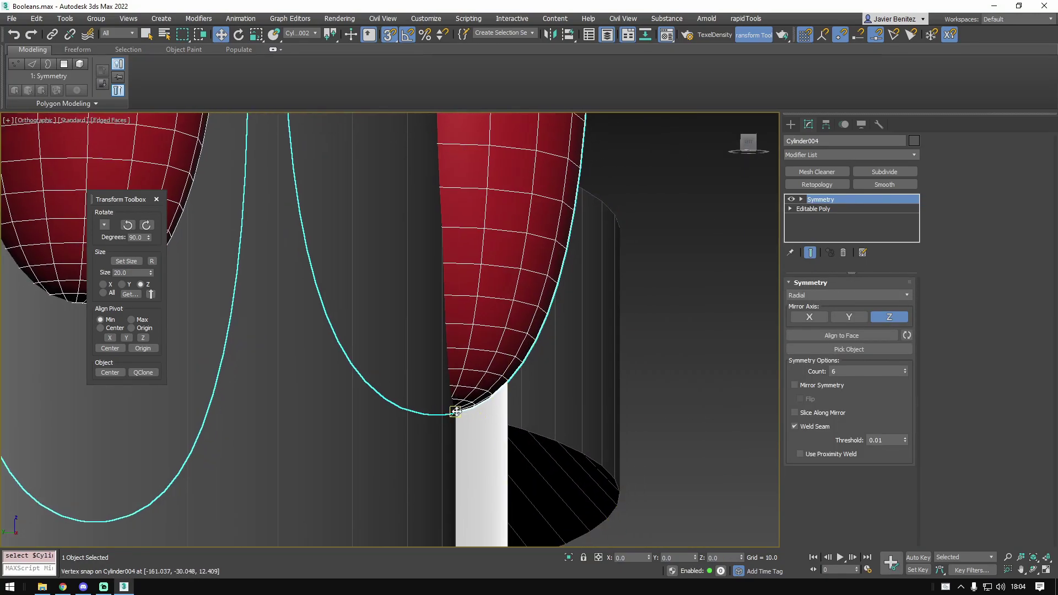
pyautogui.keyDown('alt'); pyautogui.moveTo(455, 412); pyautogui.dragTo(540, 358, button='middle'); pyautogui.keyUp('alt')
pyautogui.keyDown('alt'); pyautogui.moveTo(322, 268); pyautogui.dragTo(329, 219, button='middle'); pyautogui.keyUp('alt')
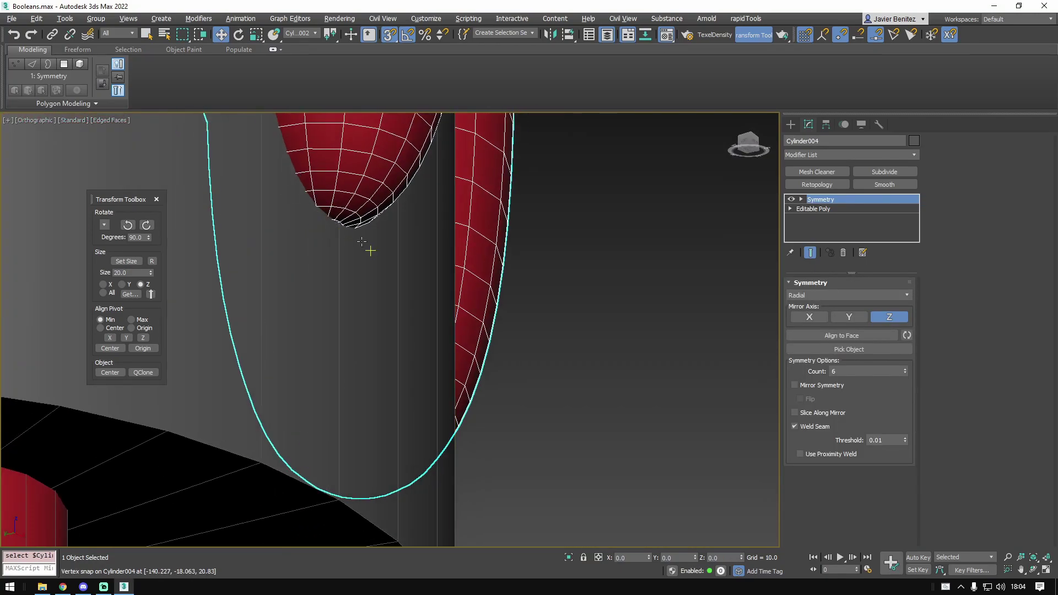
pyautogui.moveTo(340, 176); pyautogui.dragTo(360, 320, button='middle')
# - At element level beneath the Symmetry, move the source rounded cutter about 0.64 in X and 0.4 in Y towards the cylinder's vertical edge
pyautogui.click(824, 209)
pyautogui.click(874, 296)
pyautogui.click(473, 330)
pyautogui.scroll(-5, 418, 350)
pyautogui.click(451, 331)
pyautogui.keyDown('alt'); pyautogui.moveTo(452, 332); pyautogui.dragTo(424, 358, button='middle'); pyautogui.keyUp('alt')
pyautogui.click(353, 248)
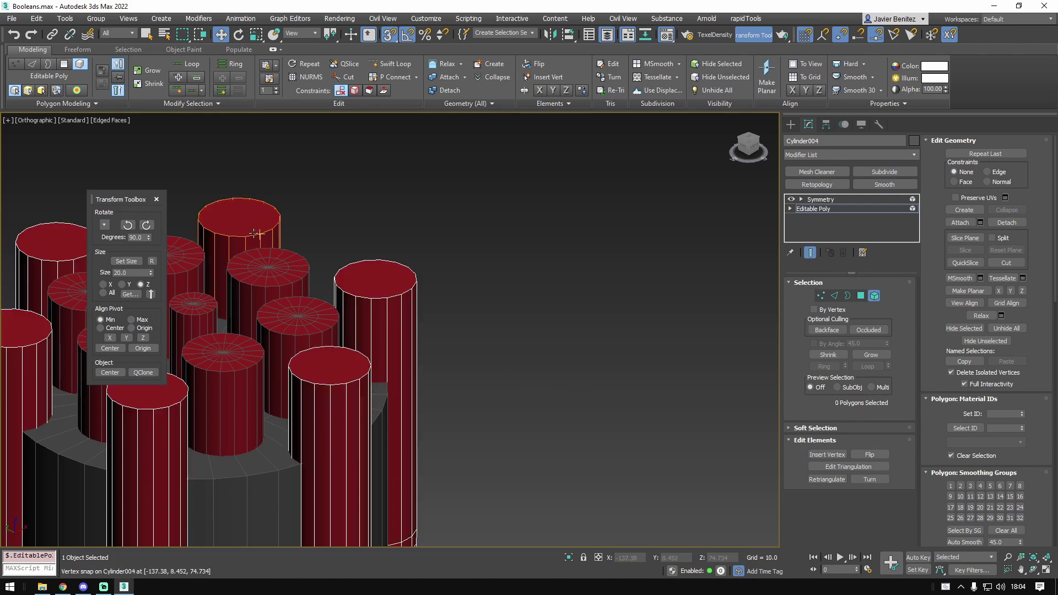
pyautogui.click(251, 234)
pyautogui.keyDown('alt'); pyautogui.moveTo(441, 300); pyautogui.dragTo(381, 286, button='middle'); pyautogui.keyUp('alt')
pyautogui.moveTo(353, 427); pyautogui.dragTo(421, 229, button='middle')
pyautogui.scroll(4, 347, 360)
pyautogui.keyDown('alt'); pyautogui.moveTo(347, 380); pyautogui.dragTo(340, 347, button='middle'); pyautogui.keyUp('alt')
pyautogui.scroll(5, 351, 353)
pyautogui.press('s')
pyautogui.moveTo(282, 366); pyautogui.dragTo(313, 336)
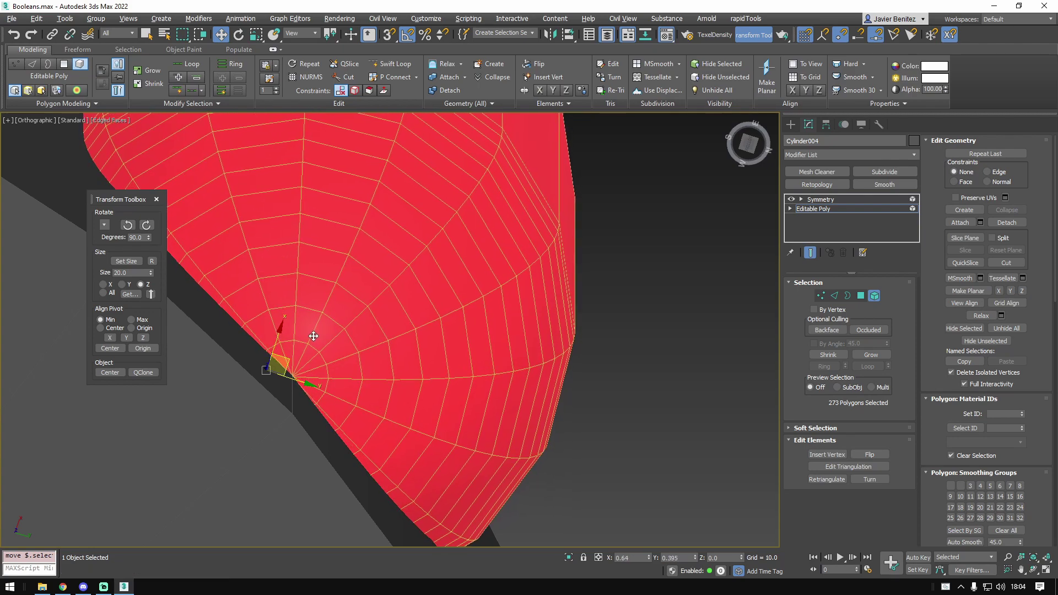
pyautogui.scroll(-8, 385, 360)
pyautogui.keyDown('alt'); pyautogui.moveTo(343, 274); pyautogui.dragTo(407, 421, button='middle'); pyautogui.keyUp('alt')
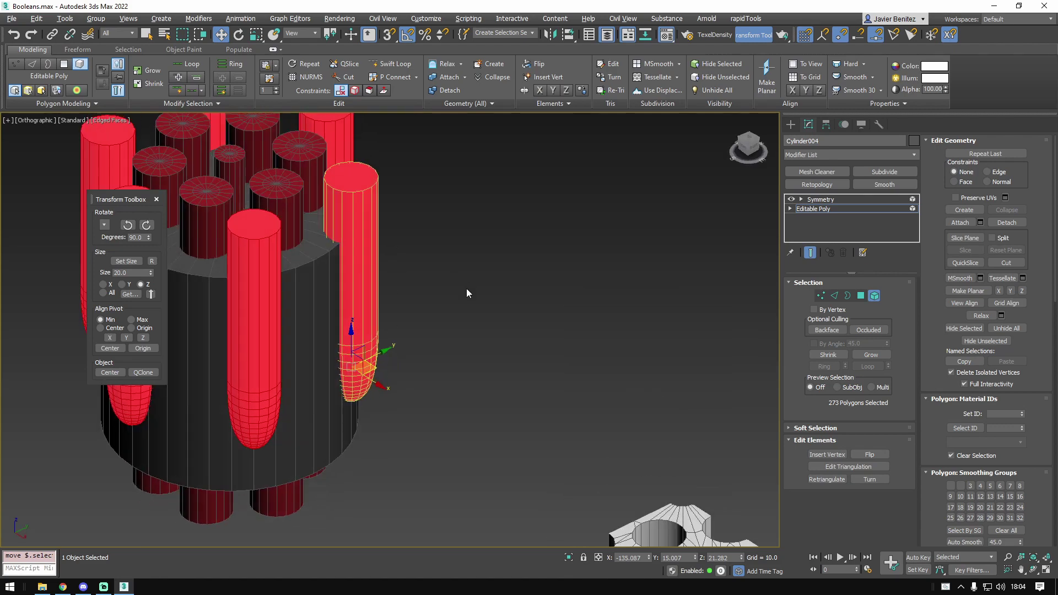
# - Return to the quarter piece and examine how Turn to Poly splits the outer wall around the grooves' rounded ends
pyautogui.moveTo(504, 355); pyautogui.dragTo(469, 219, button='middle')
pyautogui.scroll(-2, 470, 217)
pyautogui.moveTo(616, 505); pyautogui.dragTo(567, 451, button='middle')
pyautogui.scroll(8, 567, 451)
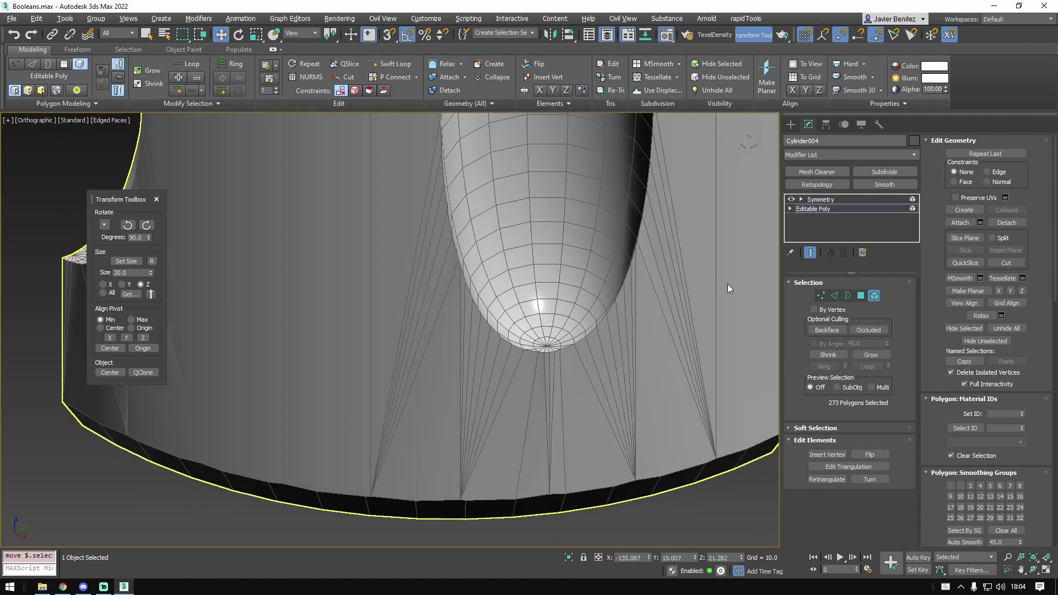
pyautogui.click(816, 209)
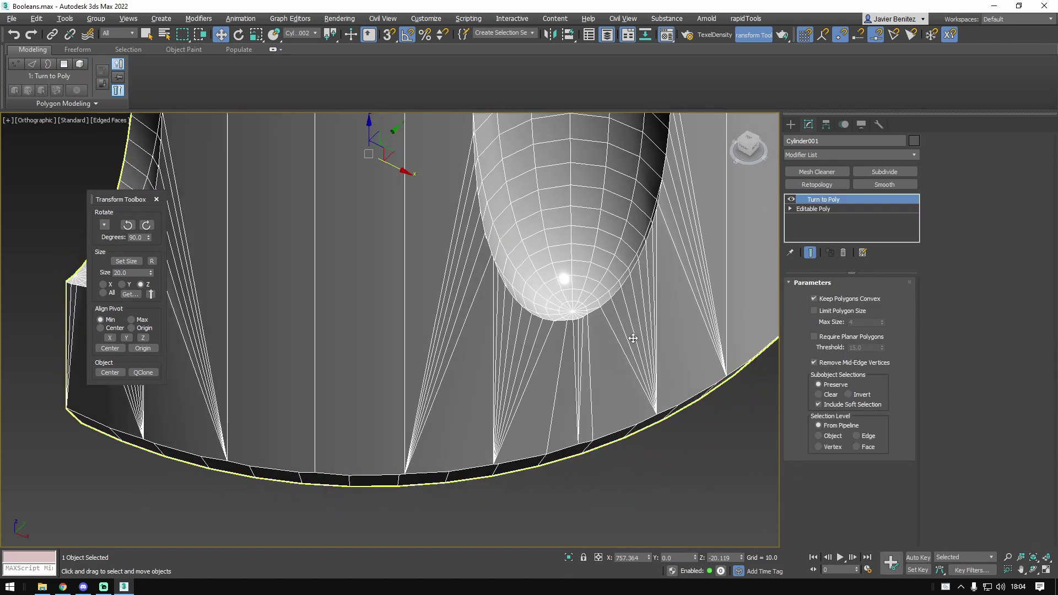
pyautogui.scroll(3, 633, 338)
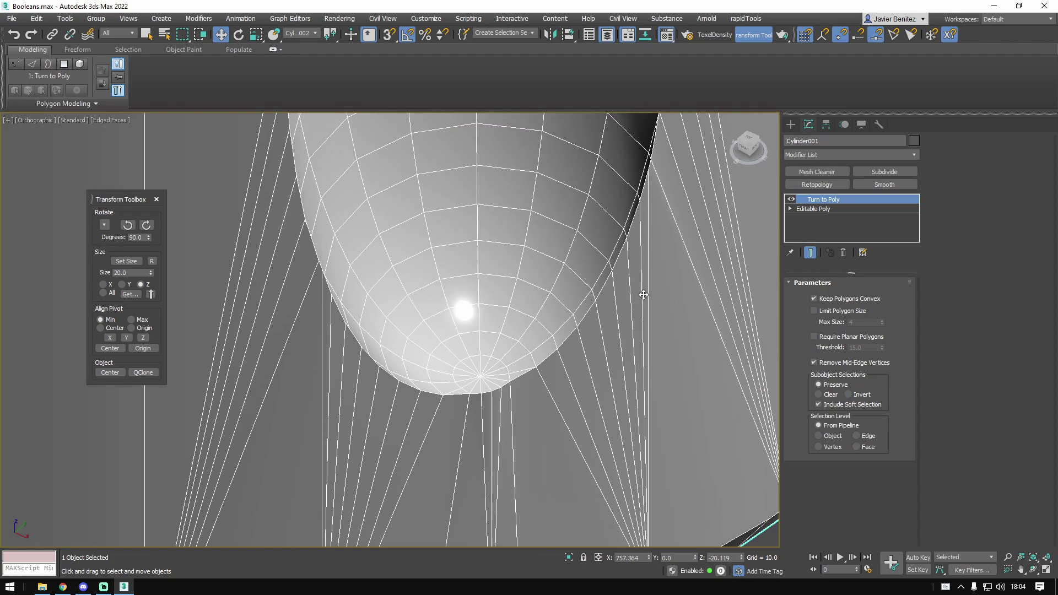
pyautogui.scroll(-5, 678, 257)
pyautogui.keyDown('alt'); pyautogui.moveTo(678, 257); pyautogui.dragTo(584, 286, button='middle'); pyautogui.keyUp('alt')
pyautogui.scroll(3, 551, 298)
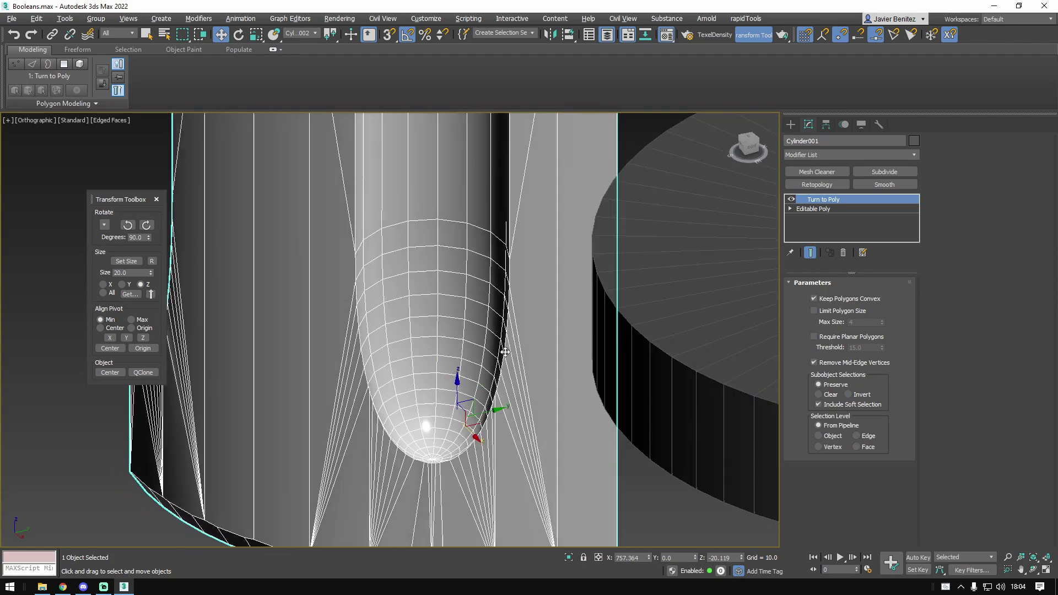
pyautogui.keyDown('alt'); pyautogui.moveTo(463, 330); pyautogui.dragTo(569, 345, button='middle'); pyautogui.keyUp('alt')
pyautogui.keyDown('alt'); pyautogui.moveTo(363, 366); pyautogui.dragTo(363, 406, button='middle'); pyautogui.keyUp('alt')
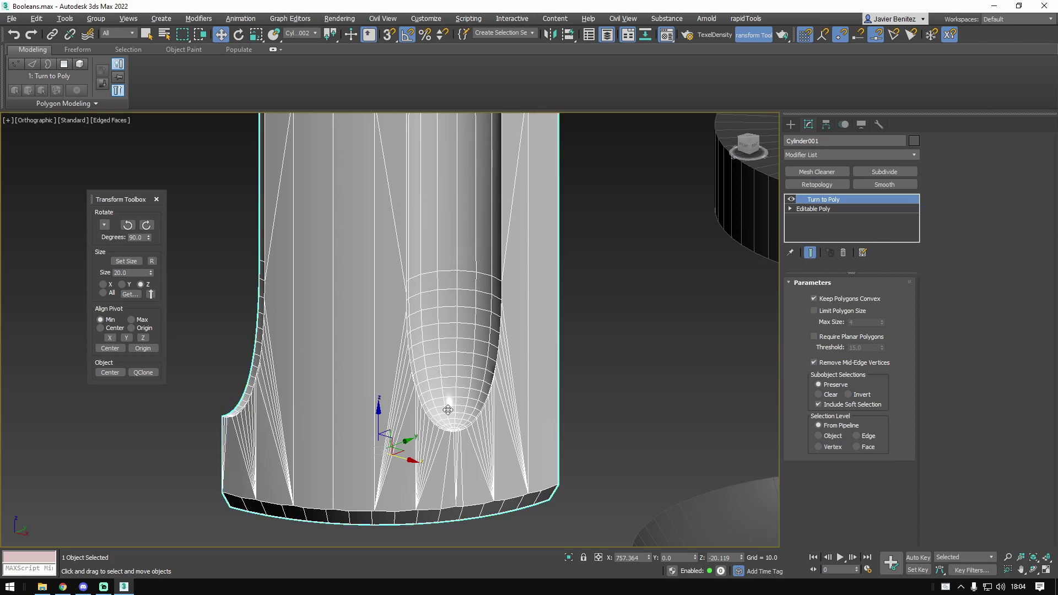
pyautogui.scroll(3, 448, 410)
pyautogui.moveTo(495, 400); pyautogui.dragTo(501, 326, button='middle')
pyautogui.keyDown('alt'); pyautogui.moveTo(512, 429); pyautogui.dragTo(535, 404, button='middle'); pyautogui.keyUp('alt')
# - On the base Editable Poly, cut three horizontal edges across the wall between the two grooves where their rounded ends begin
pyautogui.click(887, 209)
pyautogui.scroll(5, 354, 288)
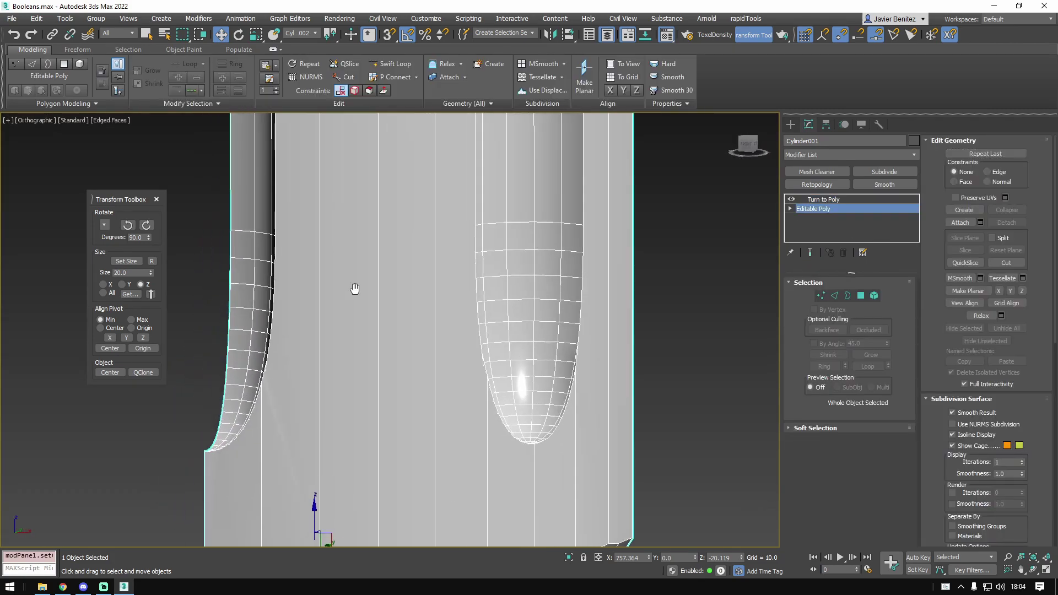
pyautogui.click(348, 77)
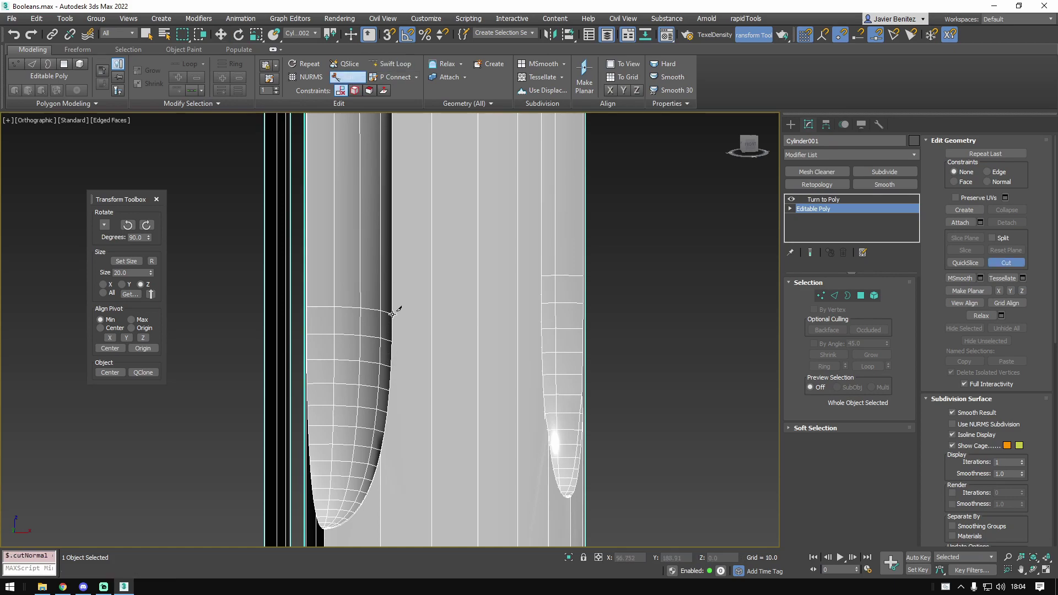
pyautogui.click(392, 314)
pyautogui.keyDown('alt'); pyautogui.moveTo(433, 313); pyautogui.dragTo(398, 307, button='middle'); pyautogui.keyUp('alt')
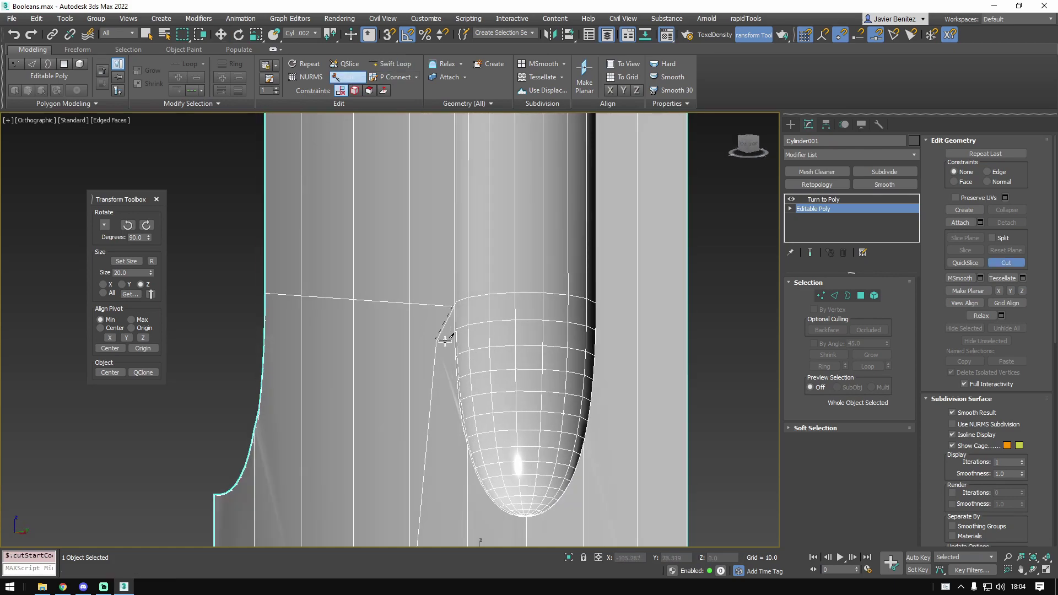
pyautogui.keyDown('alt'); pyautogui.moveTo(455, 331); pyautogui.dragTo(363, 324, button='middle'); pyautogui.keyUp('alt')
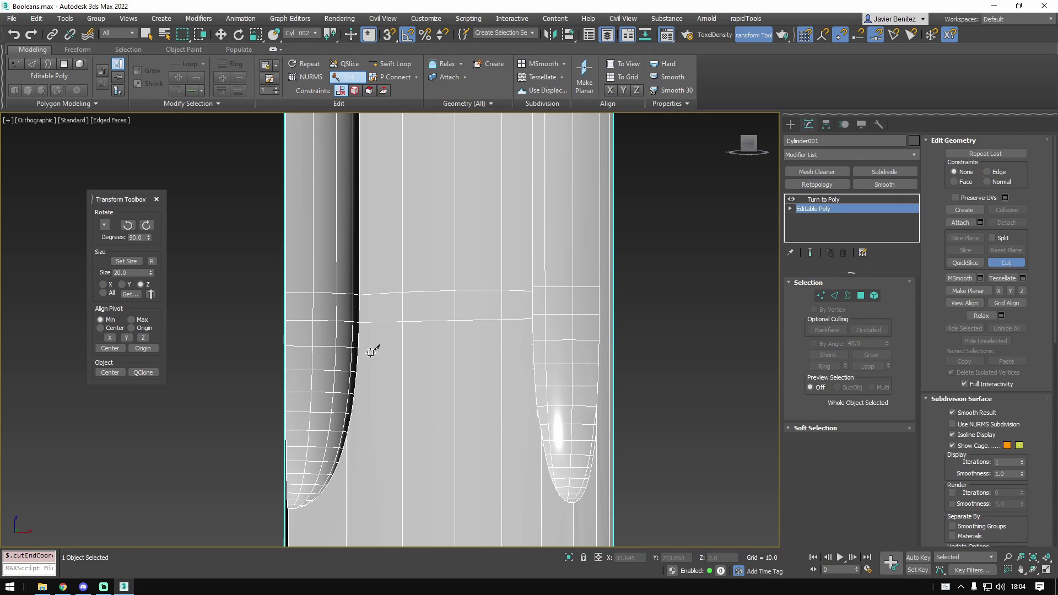
pyautogui.keyDown('alt'); pyautogui.moveTo(467, 348); pyautogui.dragTo(457, 351, button='middle'); pyautogui.keyUp('alt')
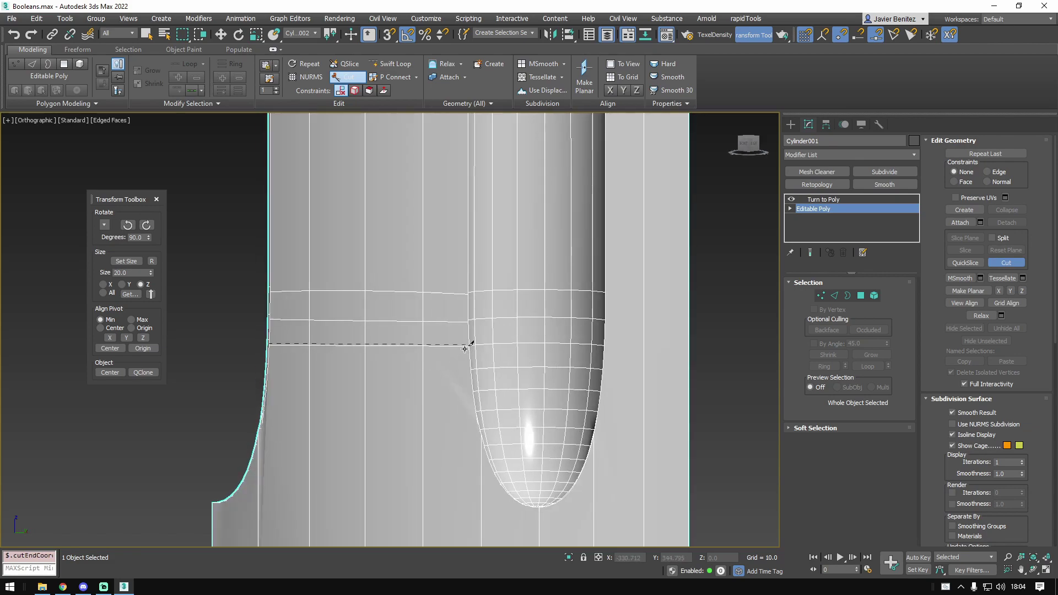
pyautogui.click(464, 348)
# - Collapse the short vertical edges between the three upper cuts so the cuts merge into one horizontal edge between the grooves
pyautogui.press('w')
pyautogui.click(831, 298)
pyautogui.click(424, 324)
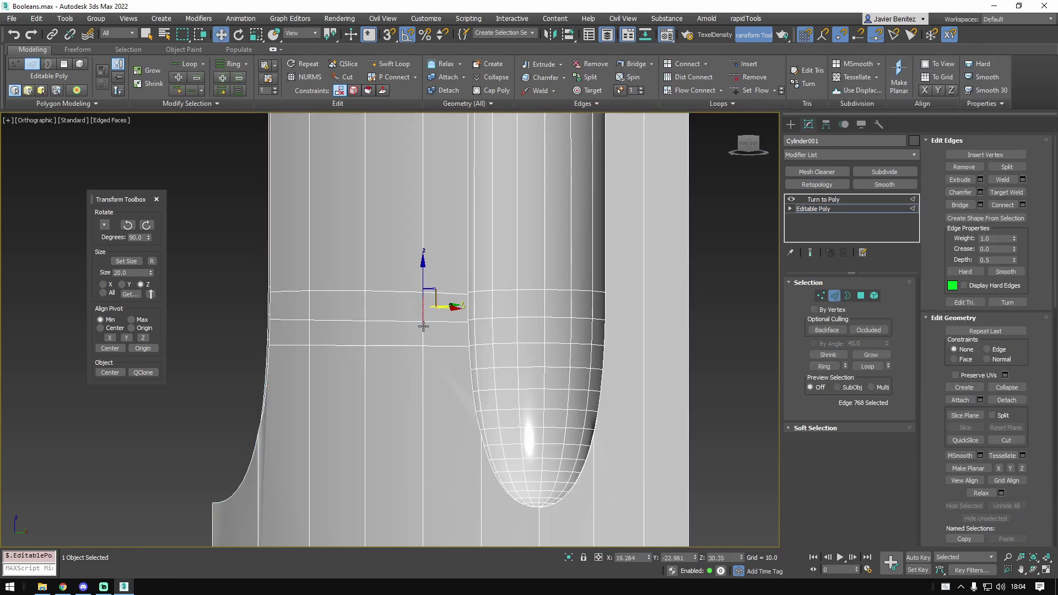
pyautogui.keyDown('ctrl'); pyautogui.click(311, 332); pyautogui.keyUp('ctrl')
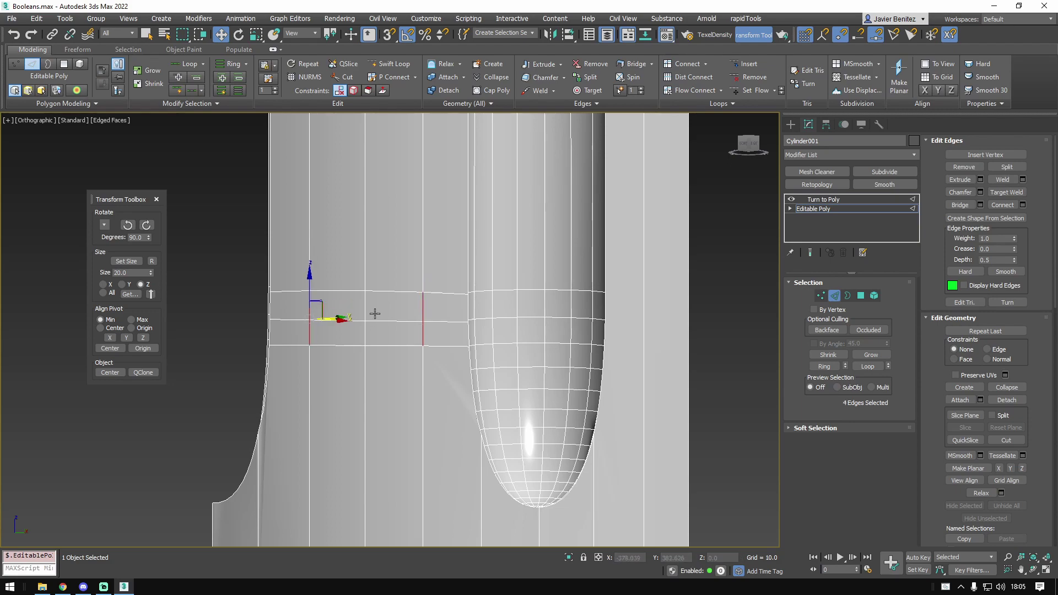
pyautogui.hotkey('ctrl', 'alt', 'c')
pyautogui.keyDown('alt'); pyautogui.moveTo(414, 324); pyautogui.dragTo(473, 355, button='middle'); pyautogui.keyUp('alt')
# - Cut three more horizontal edges between matching rim vertices of the two grooves, just below the first merged edge
pyautogui.click(351, 85)
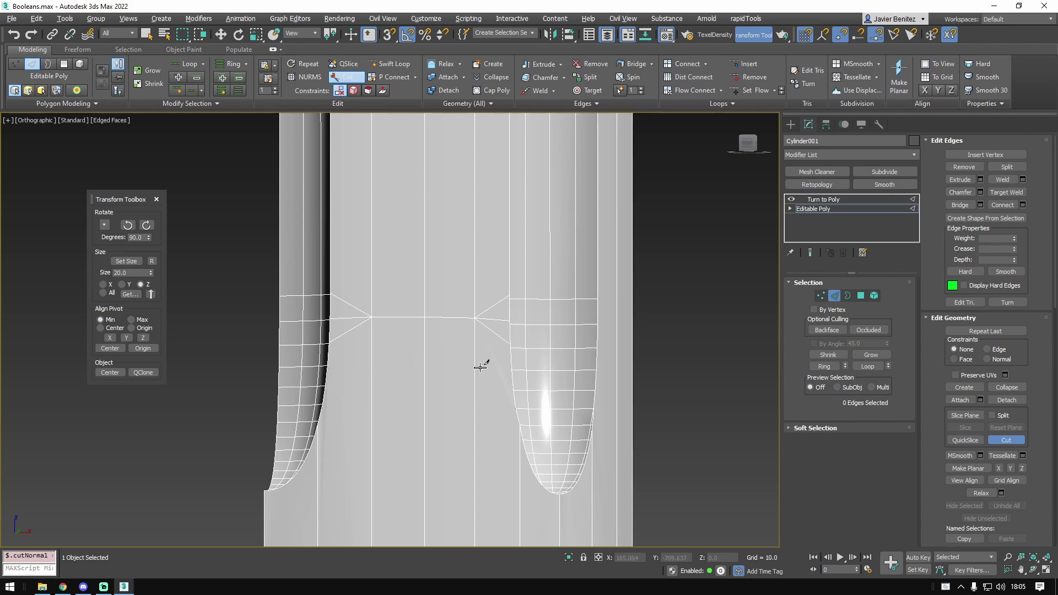
pyautogui.rightClick(412, 397)
pyautogui.keyDown('alt'); pyautogui.moveTo(462, 385); pyautogui.dragTo(552, 301, button='middle'); pyautogui.keyUp('alt')
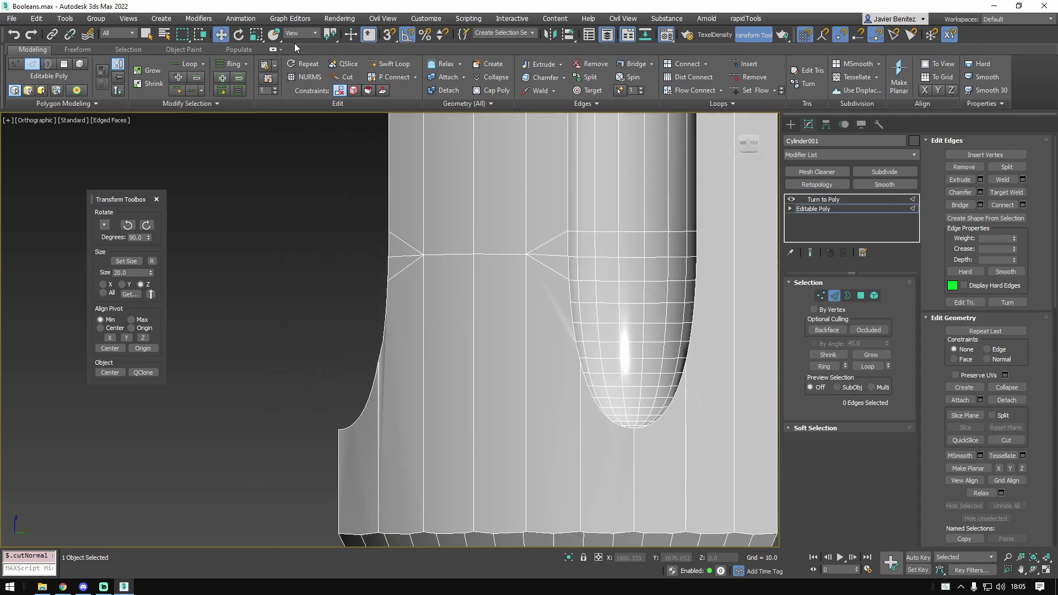
pyautogui.click(338, 83)
pyautogui.moveTo(468, 331)
pyautogui.keyDown('alt'); pyautogui.mouseDown(button='middle')
pyautogui.moveTo(491, 333)
pyautogui.moveTo(542, 304)
pyautogui.moveTo(455, 336)
pyautogui.mouseUp(button='middle'); pyautogui.keyUp('alt')
pyautogui.click(503, 319)
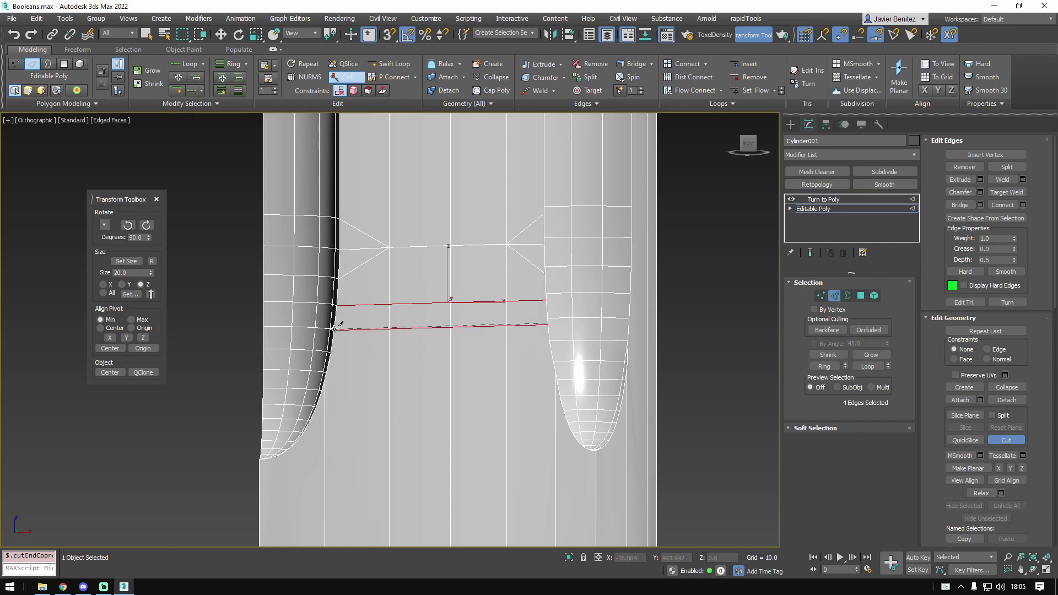
pyautogui.keyDown('alt'); pyautogui.moveTo(401, 356); pyautogui.dragTo(389, 359, button='middle'); pyautogui.keyUp('alt')
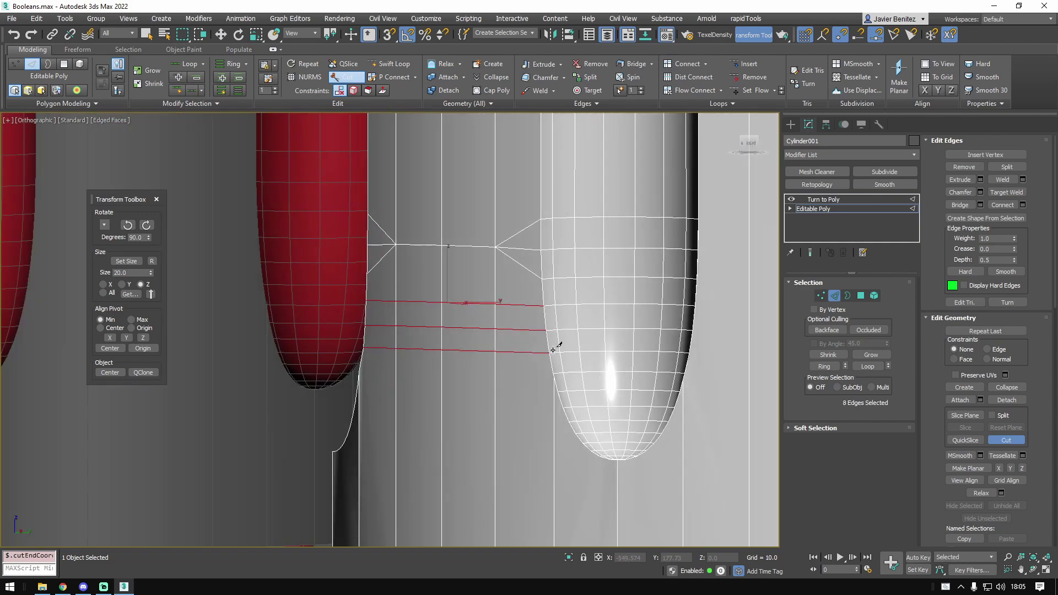
pyautogui.rightClick(476, 425)
# - Collapse the vertical edges between the three lower cuts into a second single horizontal edge between the grooves
pyautogui.keyDown('alt'); pyautogui.moveTo(476, 426); pyautogui.dragTo(686, 375, button='middle'); pyautogui.keyUp('alt')
pyautogui.click(513, 327)
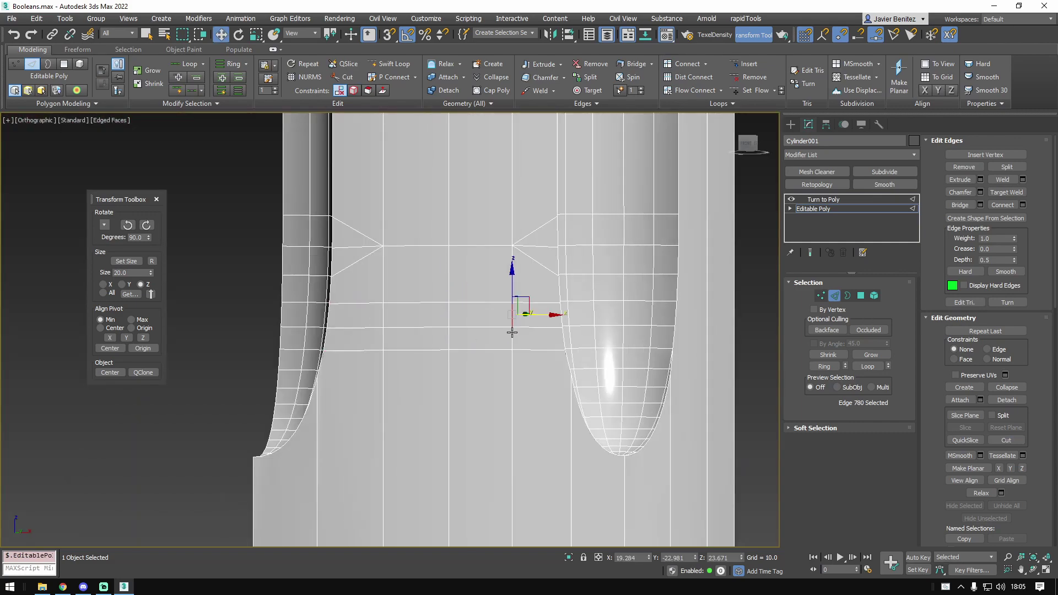
pyautogui.keyDown('ctrl'); pyautogui.click(449, 315); pyautogui.keyUp('ctrl')
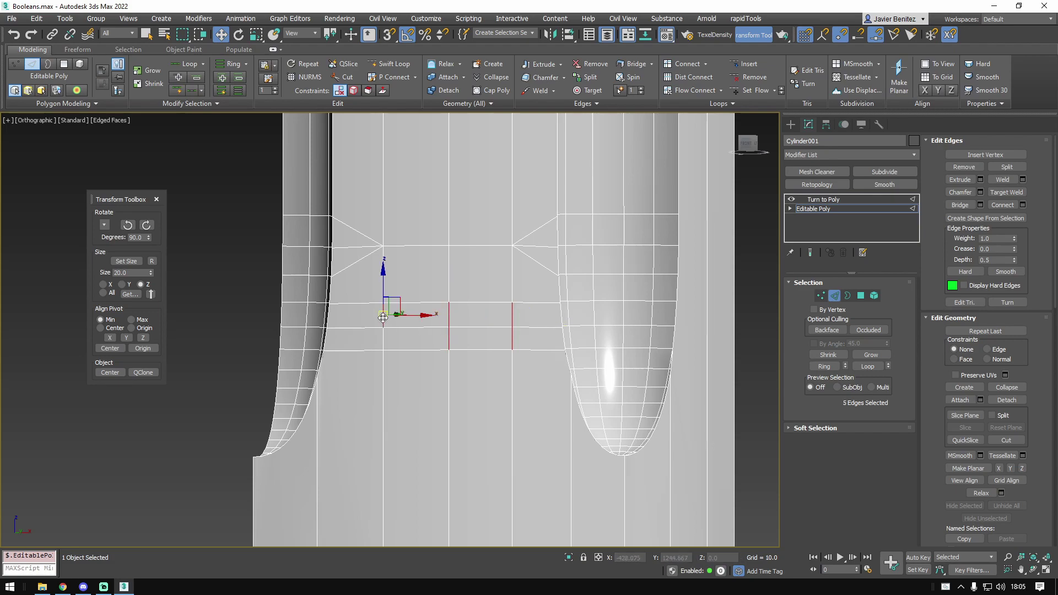
pyautogui.keyDown('ctrl'); pyautogui.click(383, 336); pyautogui.keyUp('ctrl')
pyautogui.hotkey('ctrl', 'alt', 'c')
pyautogui.keyDown('alt'); pyautogui.moveTo(490, 315); pyautogui.dragTo(597, 430, button='middle'); pyautogui.keyUp('alt')
pyautogui.scroll(-2, 598, 385)
pyautogui.scroll(4, 597, 430)
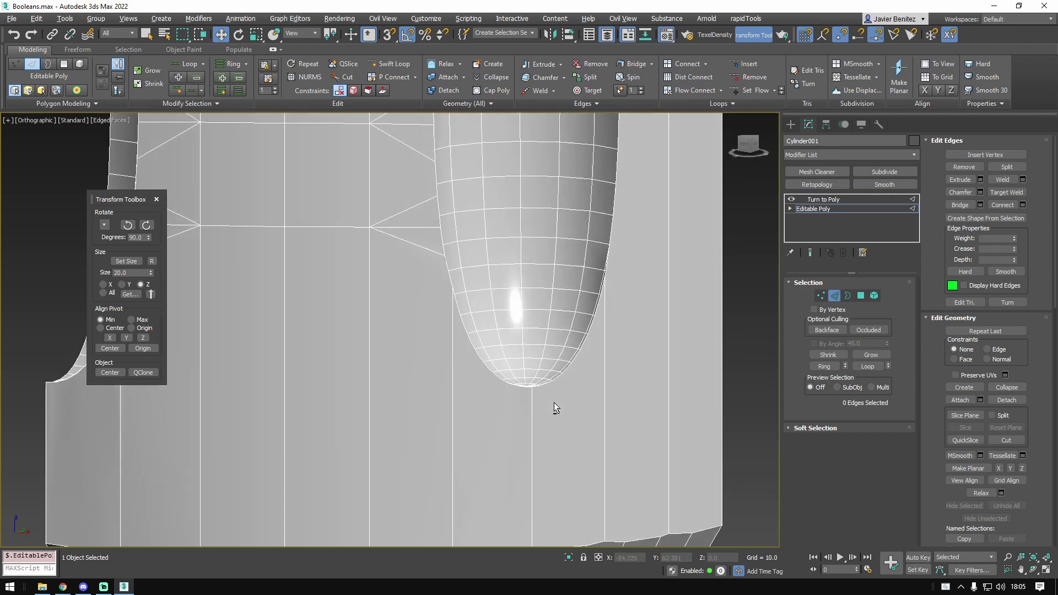
# - Examine the wall's shading and edge flow from the merged cuts down to the groove's rounded tip
pyautogui.press('F4')
pyautogui.scroll(4, 538, 390)
pyautogui.press('F4')
pyautogui.scroll(-3, 533, 390)
pyautogui.scroll(-6, 389, 286)
pyautogui.moveTo(389, 286); pyautogui.dragTo(388, 362, button='middle')
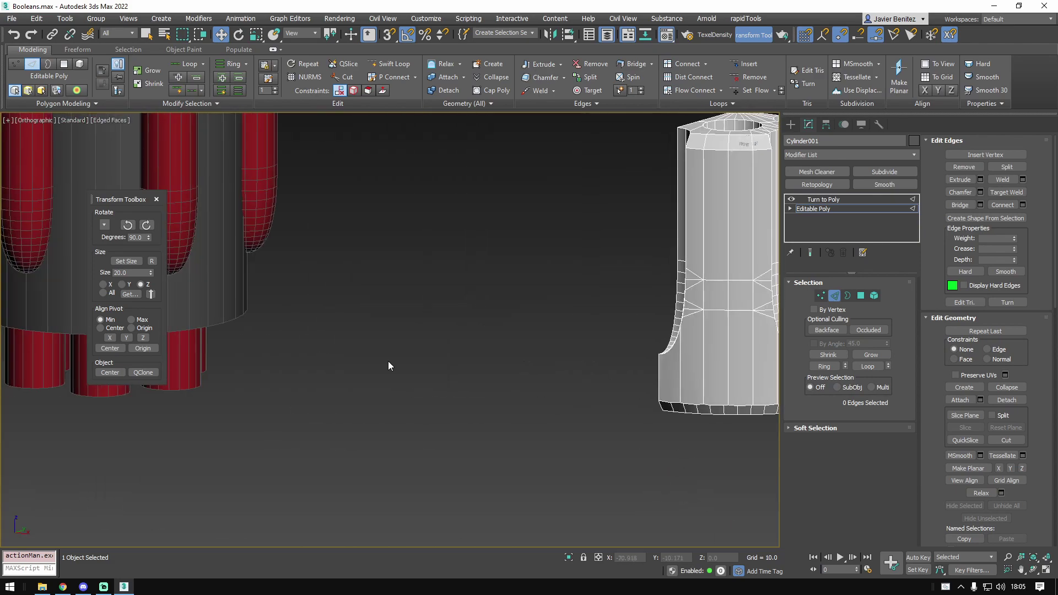
pyautogui.moveTo(177, 336); pyautogui.dragTo(507, 412, button='middle')
pyautogui.moveTo(417, 313); pyautogui.dragTo(188, 315, button='middle')
pyautogui.moveTo(716, 289); pyautogui.dragTo(273, 303, button='middle')
pyautogui.scroll(4, 481, 352)
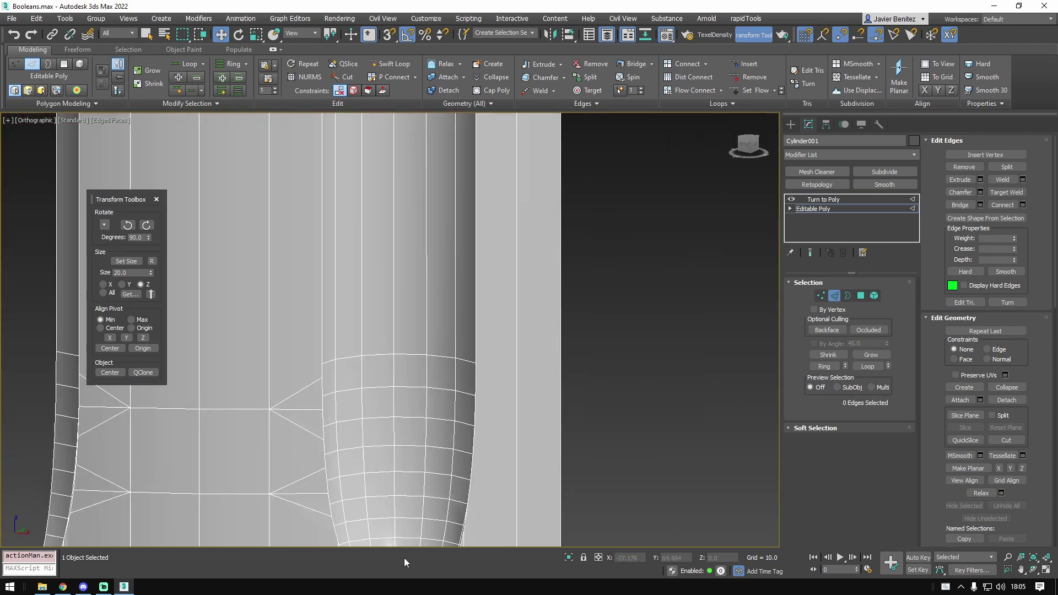
pyautogui.moveTo(406, 543); pyautogui.dragTo(416, 386, button='middle')
pyautogui.scroll(4, 417, 395)
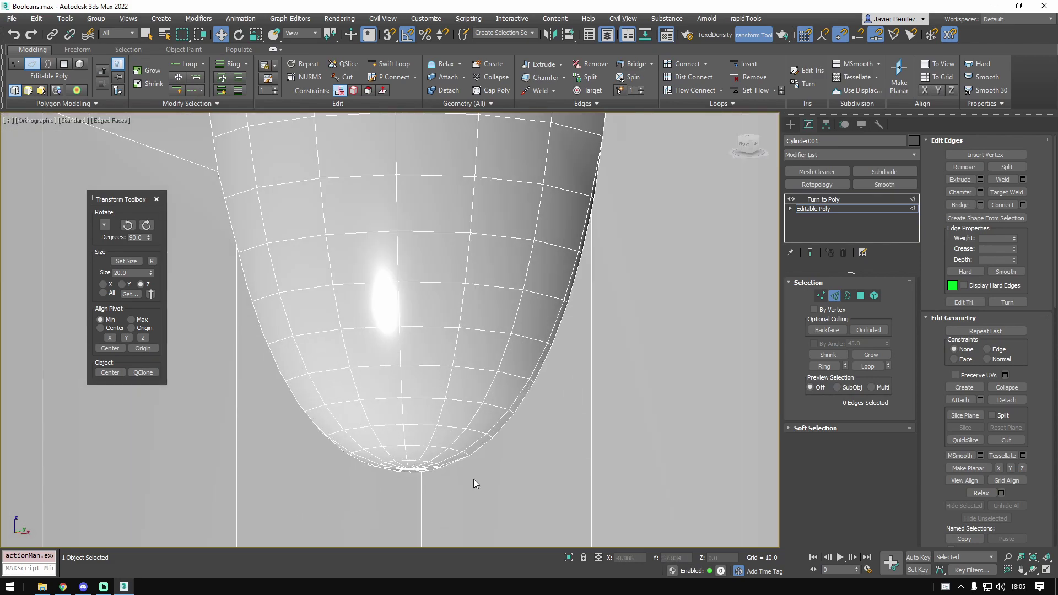
# - Target-weld the loose rim vertices at the groove's tip onto the end vertex of the vertical wall edge below it
pyautogui.click(820, 295)
pyautogui.scroll(6, 418, 489)
pyautogui.moveTo(383, 489); pyautogui.dragTo(465, 565, button='middle')
pyautogui.scroll(2, 426, 357)
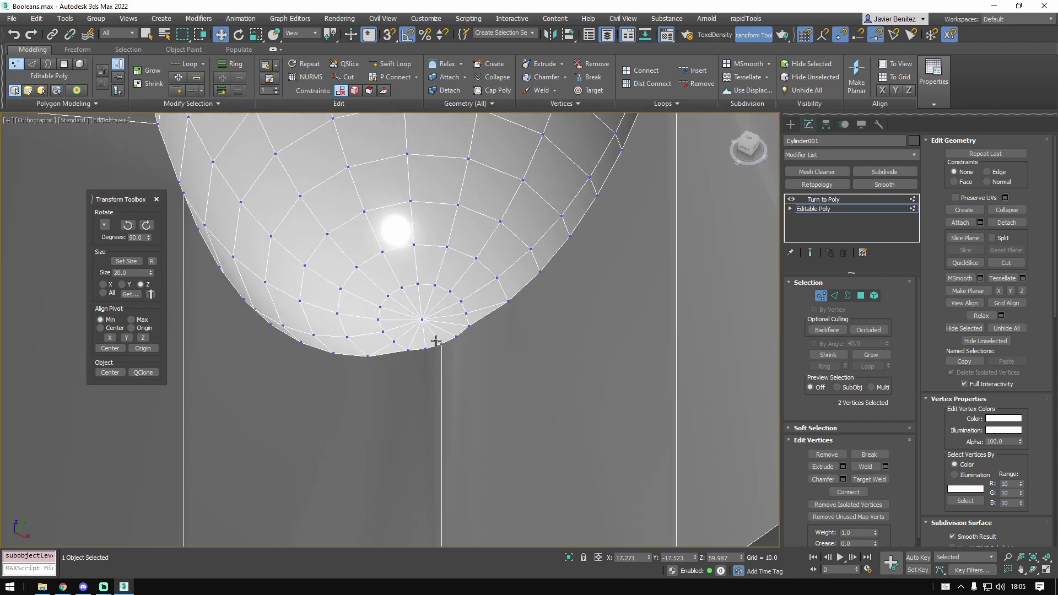
pyautogui.click(407, 350)
pyautogui.scroll(4, 407, 349)
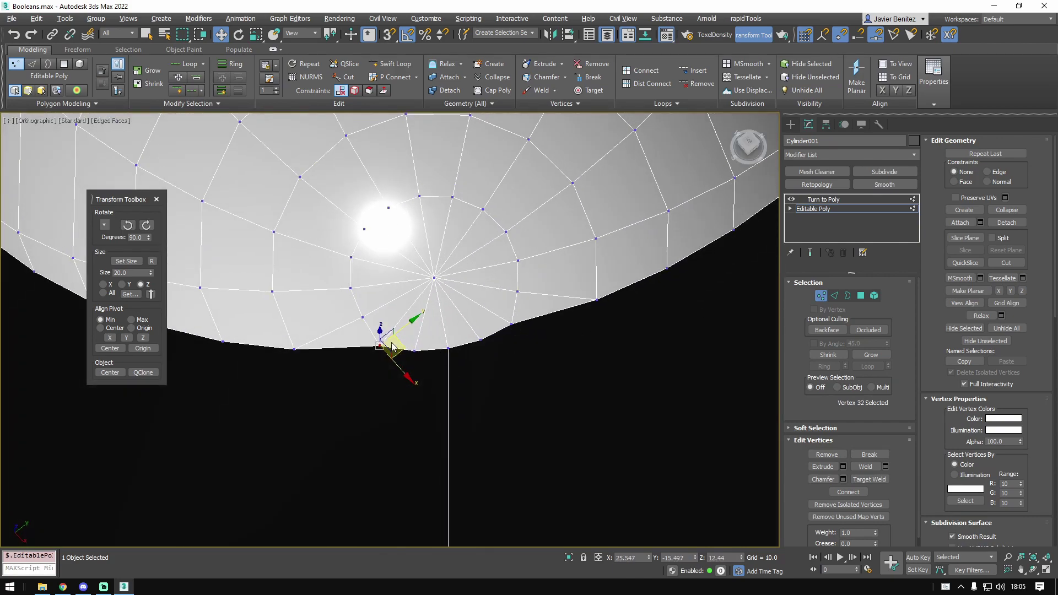
pyautogui.click(865, 479)
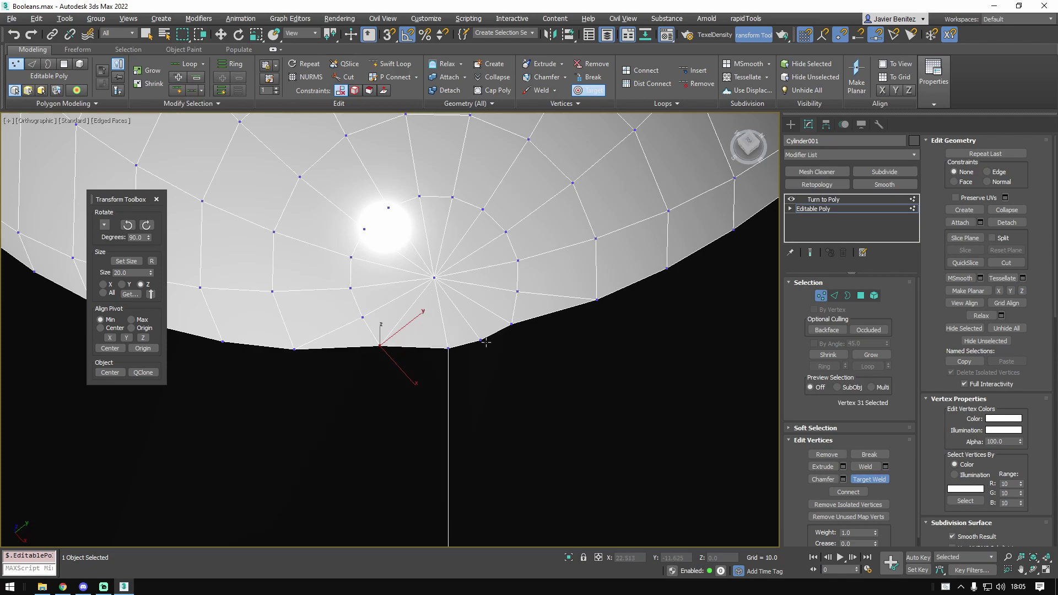
pyautogui.click(452, 348)
pyautogui.moveTo(452, 348); pyautogui.dragTo(419, 392, button='middle')
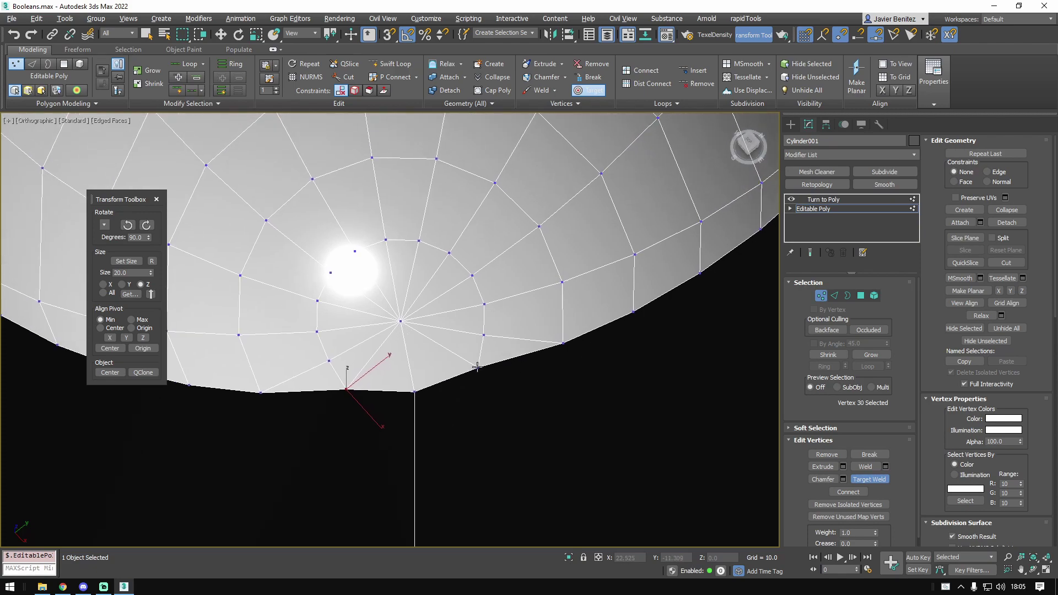
pyautogui.click(414, 392)
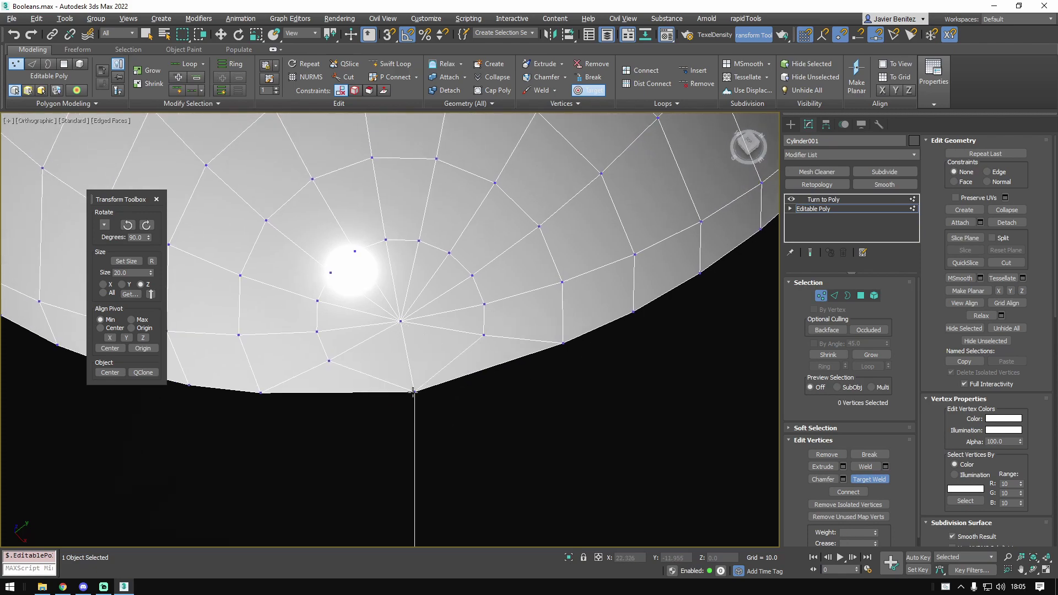
pyautogui.scroll(-2, 428, 313)
pyautogui.rightClick(442, 318)
# - Target-weld the nearby rim vertices on both sides of the rounded groove end onto the vertices where the vertical wall edges meet it
pyautogui.scroll(-4, 415, 266)
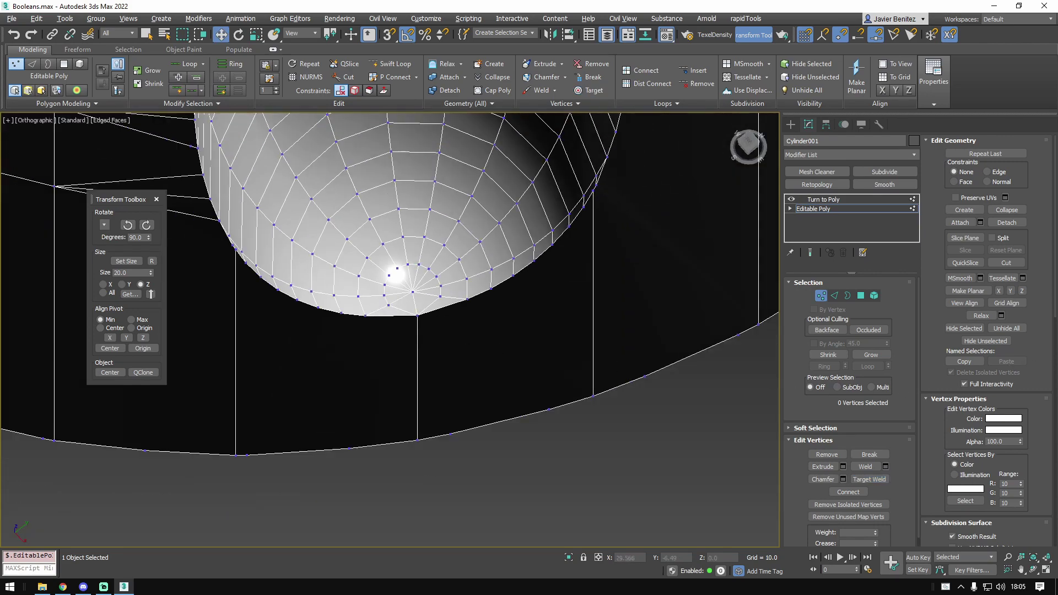
pyautogui.keyDown('alt'); pyautogui.moveTo(431, 320); pyautogui.dragTo(417, 277, button='middle'); pyautogui.keyUp('alt')
pyautogui.scroll(-3, 417, 277)
pyautogui.scroll(6, 496, 330)
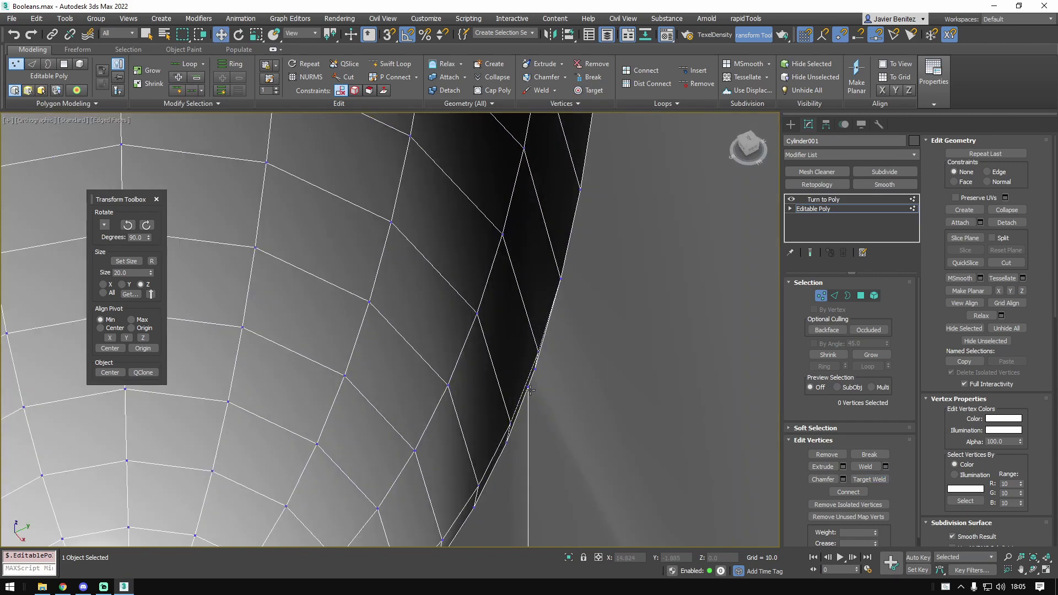
pyautogui.click(528, 388)
pyautogui.keyDown('alt'); pyautogui.moveTo(528, 389); pyautogui.dragTo(537, 273, button='middle'); pyautogui.keyUp('alt')
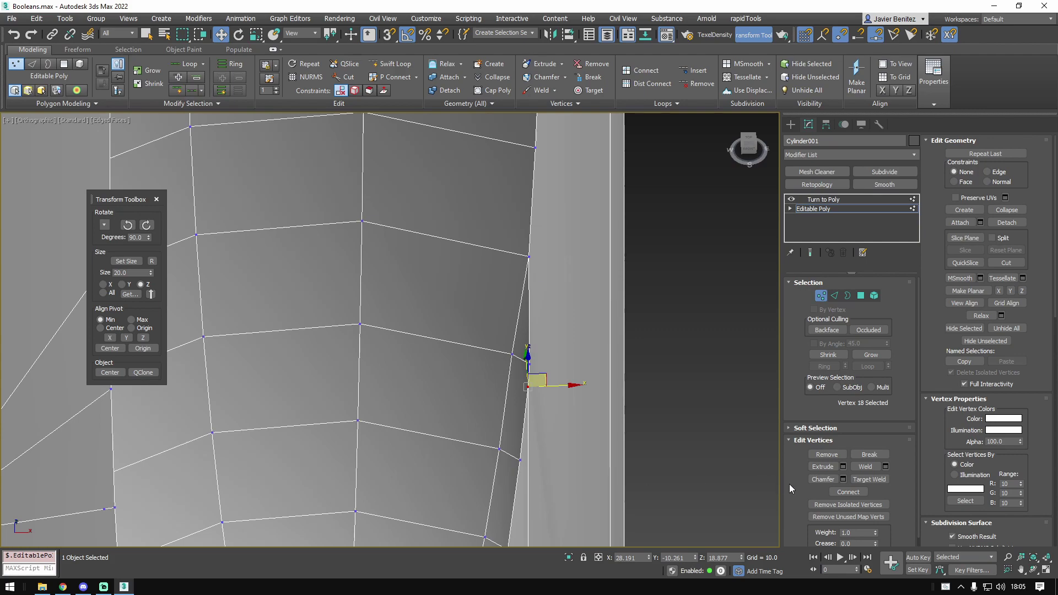
pyautogui.click(881, 480)
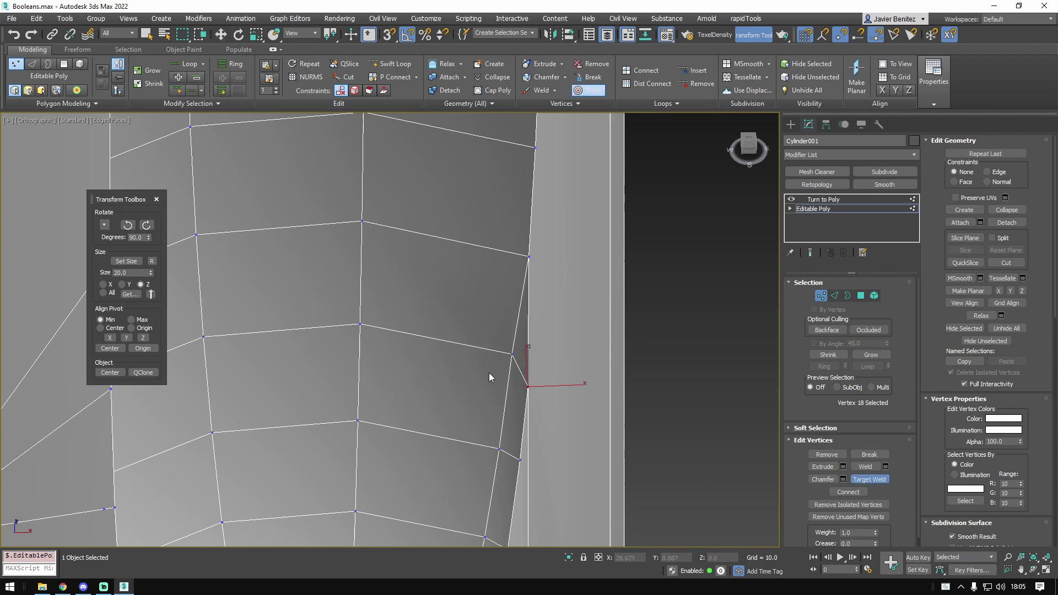
pyautogui.keyDown('alt'); pyautogui.moveTo(489, 377); pyautogui.dragTo(285, 310, button='middle'); pyautogui.keyUp('alt')
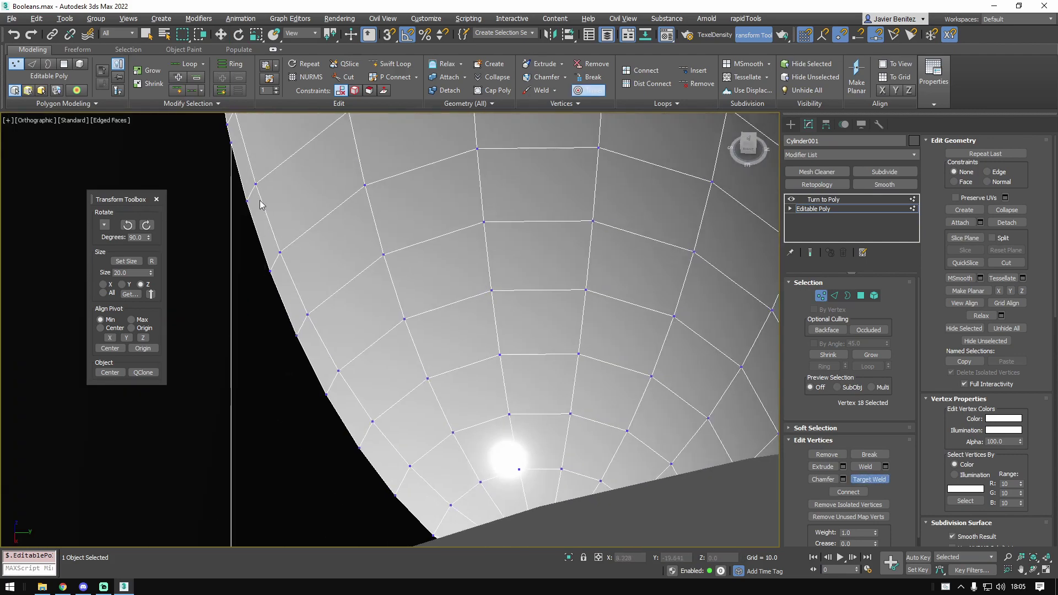
pyautogui.keyDown('alt'); pyautogui.moveTo(261, 205); pyautogui.dragTo(312, 283, button='middle'); pyautogui.keyUp('alt')
pyautogui.moveTo(302, 256); pyautogui.dragTo(298, 238)
pyautogui.scroll(-4, 312, 260)
pyautogui.keyDown('alt'); pyautogui.moveTo(317, 265); pyautogui.dragTo(496, 259, button='middle'); pyautogui.keyUp('alt')
pyautogui.rightClick(524, 256)
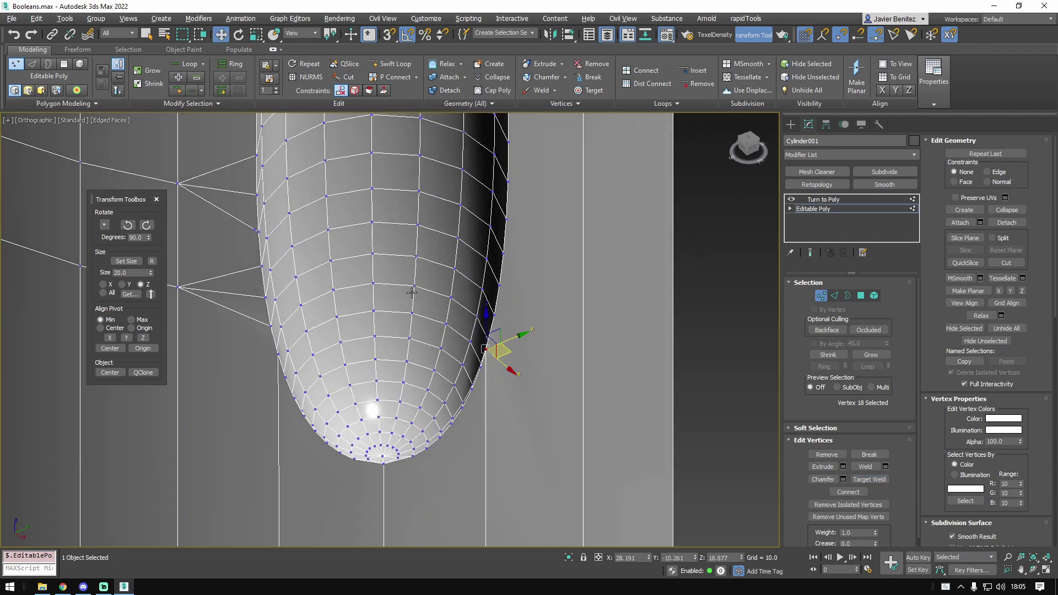
# - Check the piece's triangulation and shading around the groove ends at the Turn to Poly level, with and without edged faces
pyautogui.scroll(-5, 584, 248)
pyautogui.keyDown('alt'); pyautogui.moveTo(655, 247); pyautogui.dragTo(714, 237, button='middle'); pyautogui.keyUp('alt')
pyautogui.click(824, 200)
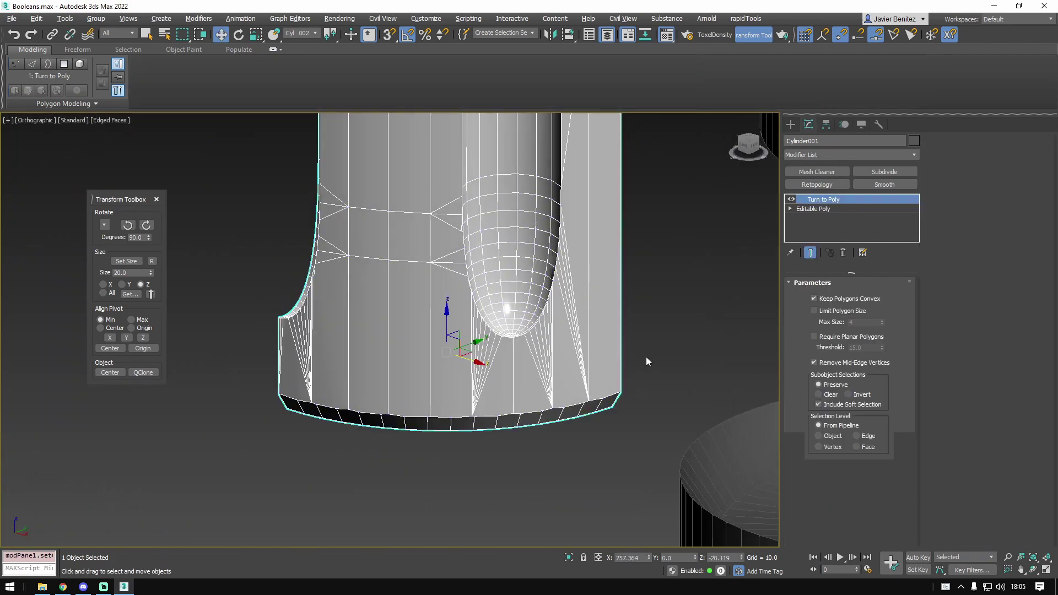
pyautogui.click(566, 461)
pyautogui.press('F4')
pyautogui.click(517, 367)
pyautogui.keyDown('alt'); pyautogui.moveTo(517, 367); pyautogui.dragTo(574, 396, button='middle'); pyautogui.keyUp('alt')
pyautogui.scroll(4, 365, 342)
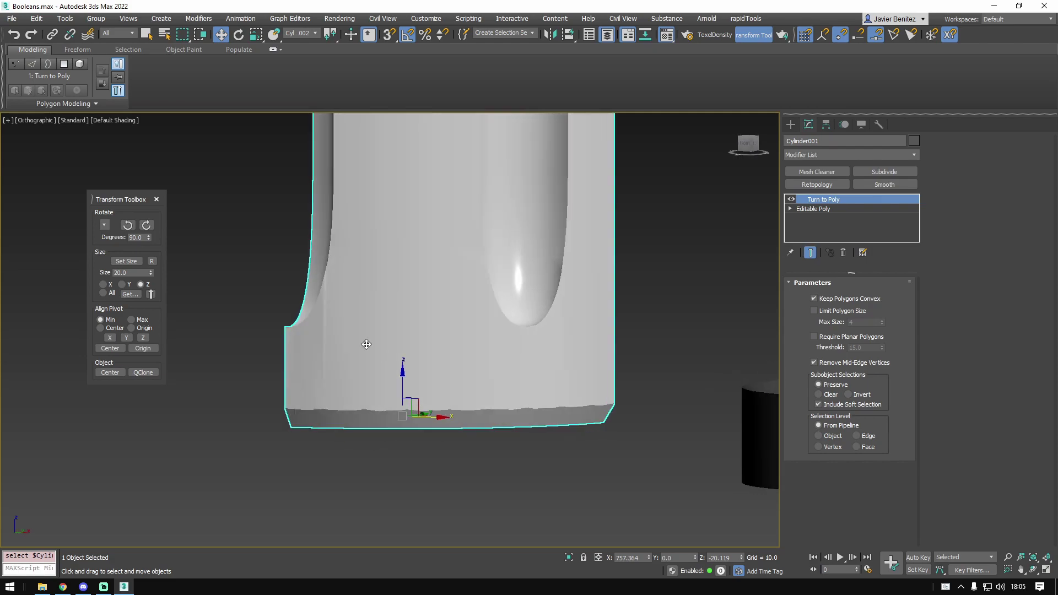
pyautogui.press('F4')
# - On the base mesh, target-weld the neighbouring rim vertex of the other groove onto the vertex where the vertical wall edge ends
pyautogui.click(823, 209)
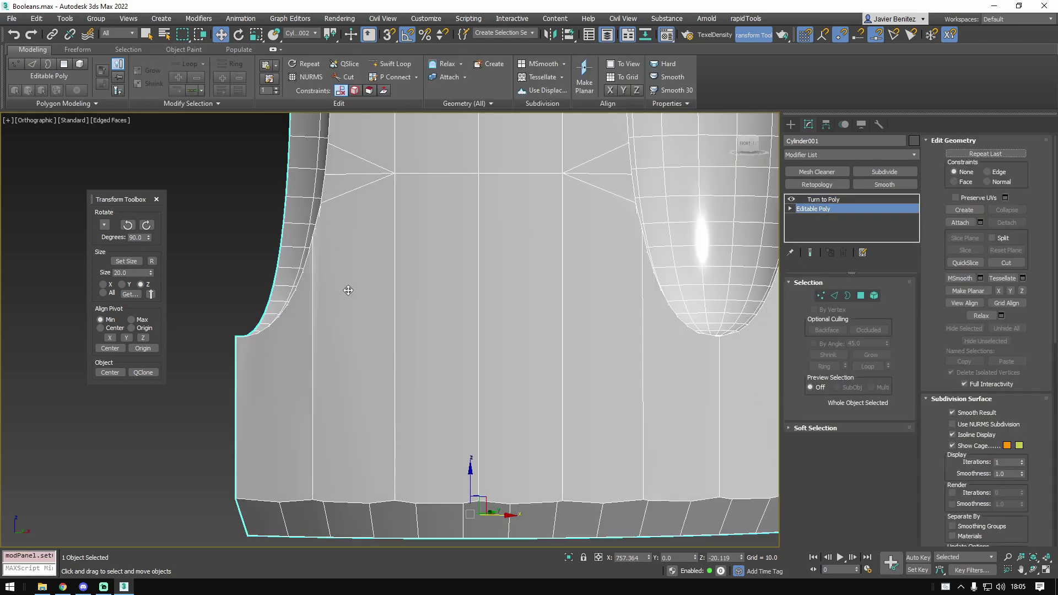
pyautogui.keyDown('alt'); pyautogui.moveTo(345, 269); pyautogui.dragTo(435, 282, button='middle'); pyautogui.keyUp('alt')
pyautogui.scroll(4, 436, 282)
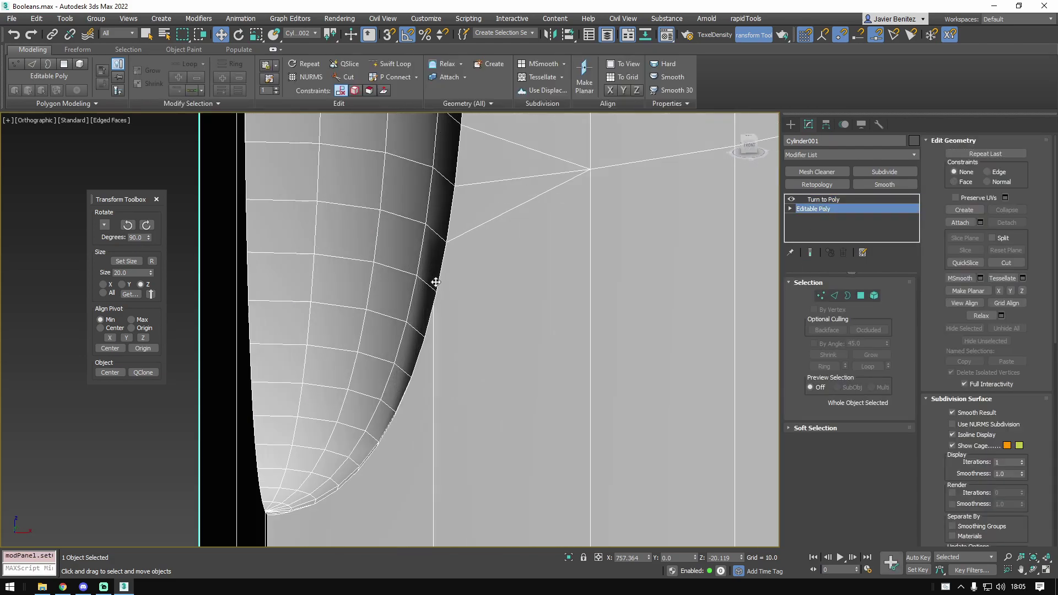
pyautogui.click(821, 296)
pyautogui.scroll(3, 462, 331)
pyautogui.click(876, 479)
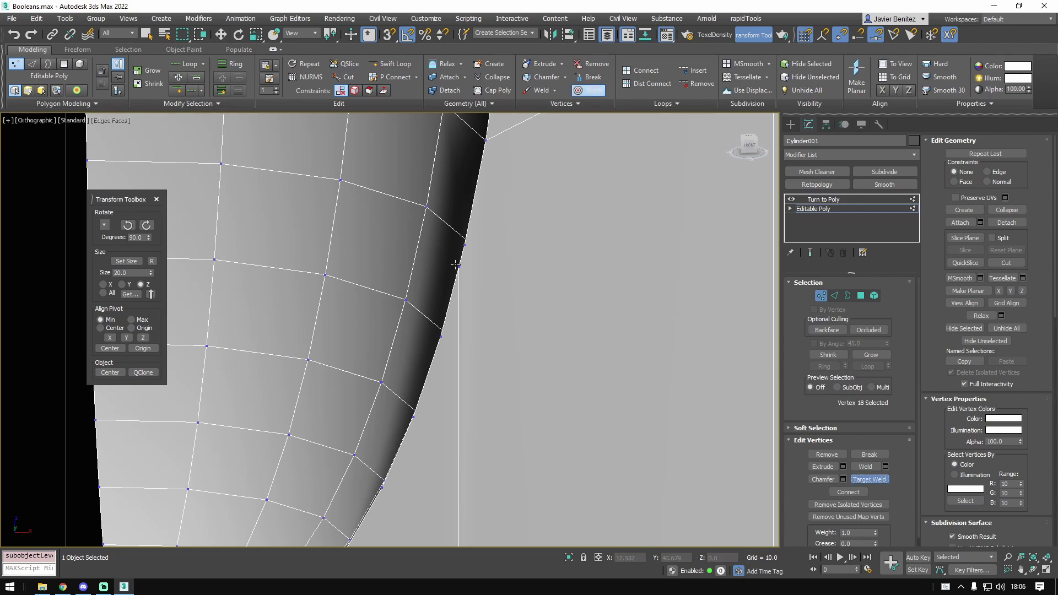
pyautogui.keyDown('alt'); pyautogui.moveTo(441, 266); pyautogui.dragTo(368, 267, button='middle'); pyautogui.keyUp('alt')
pyautogui.scroll(6, 569, 323)
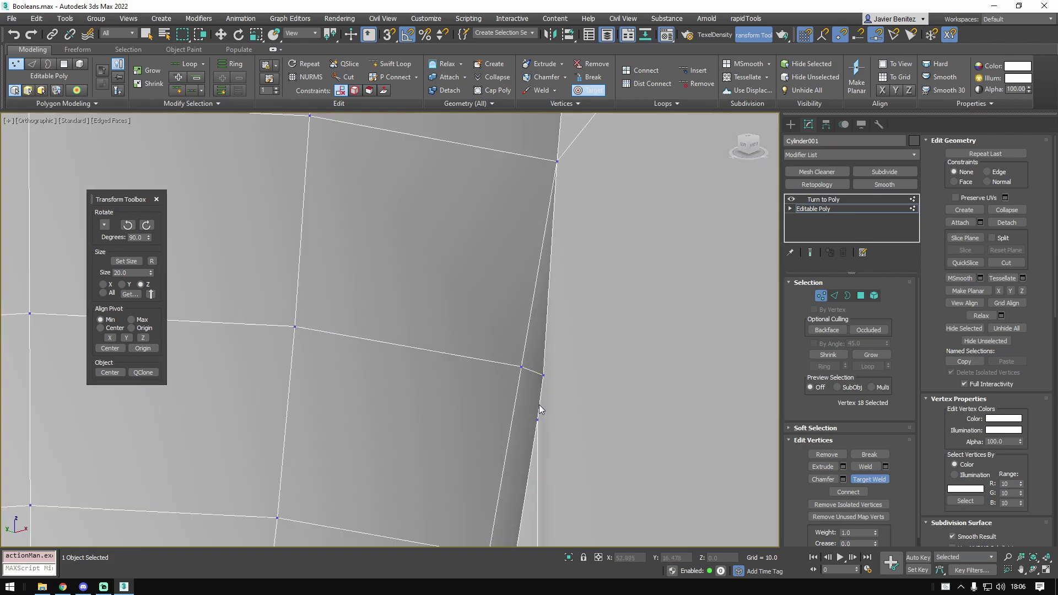
pyautogui.scroll(-4, 527, 424)
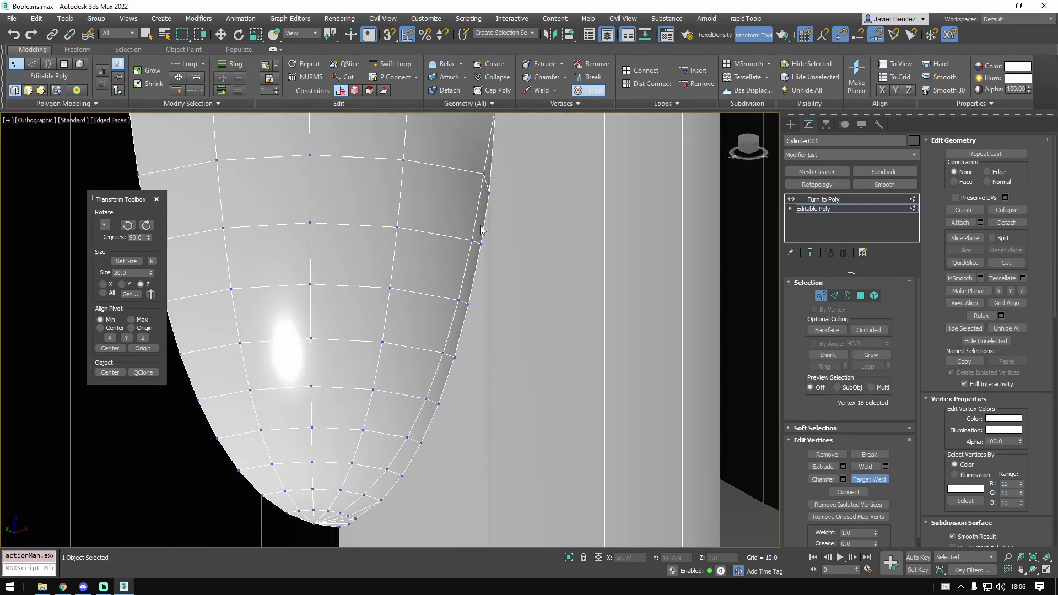
pyautogui.scroll(2, 492, 333)
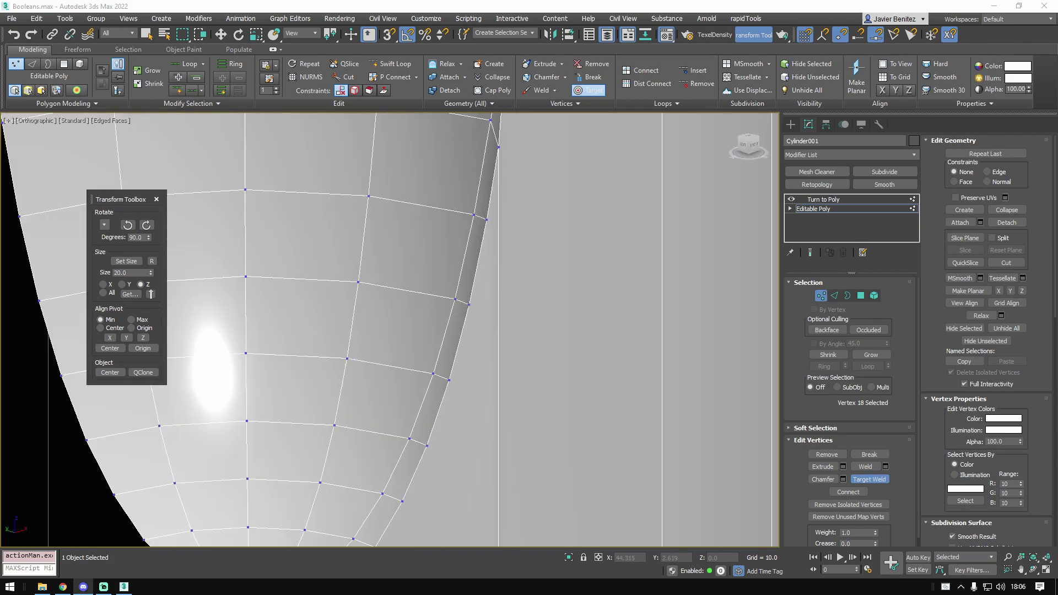
pyautogui.scroll(-4, 342, 382)
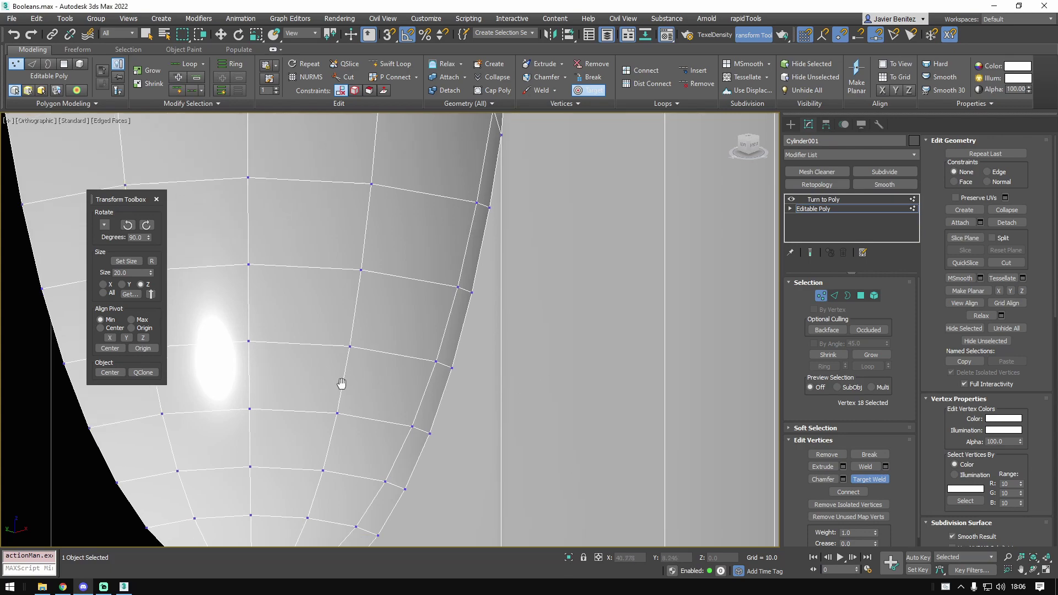
pyautogui.click(349, 77)
pyautogui.scroll(-3, 323, 276)
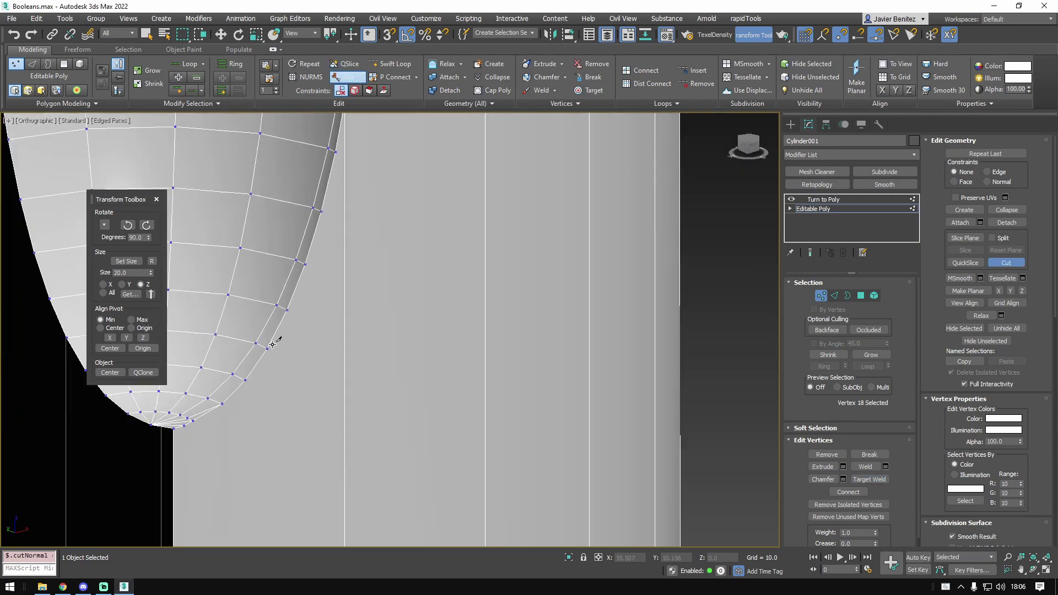
pyautogui.rightClick(313, 259)
pyautogui.scroll(-5, 319, 267)
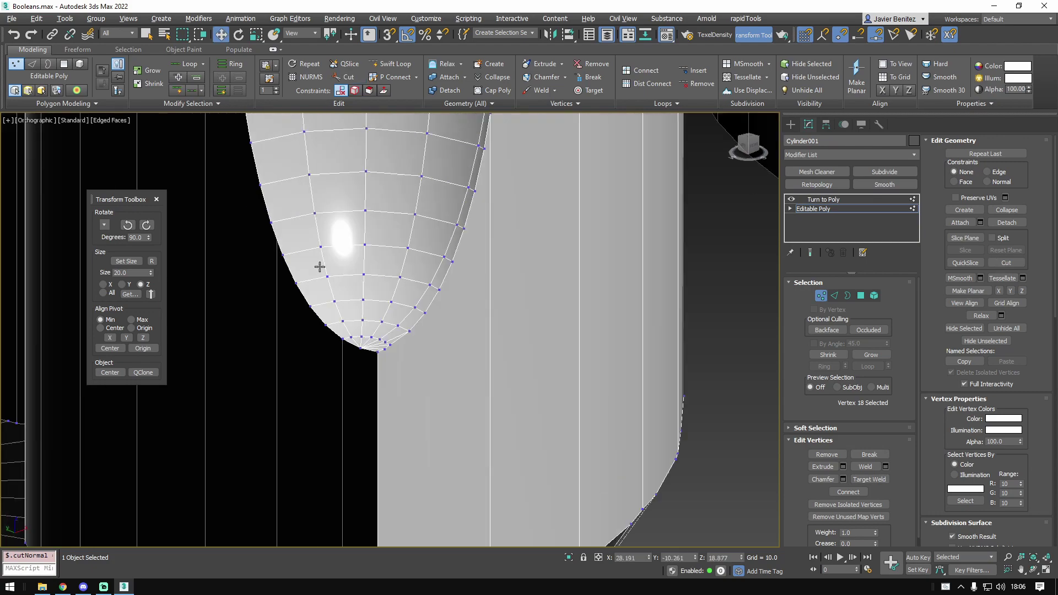
# - Check the triangulation and shading below the rounded groove ends at the Turn to Poly level, with and without edged faces
pyautogui.keyDown('alt'); pyautogui.moveTo(319, 267); pyautogui.dragTo(539, 385, button='middle'); pyautogui.keyUp('alt')
pyautogui.click(849, 200)
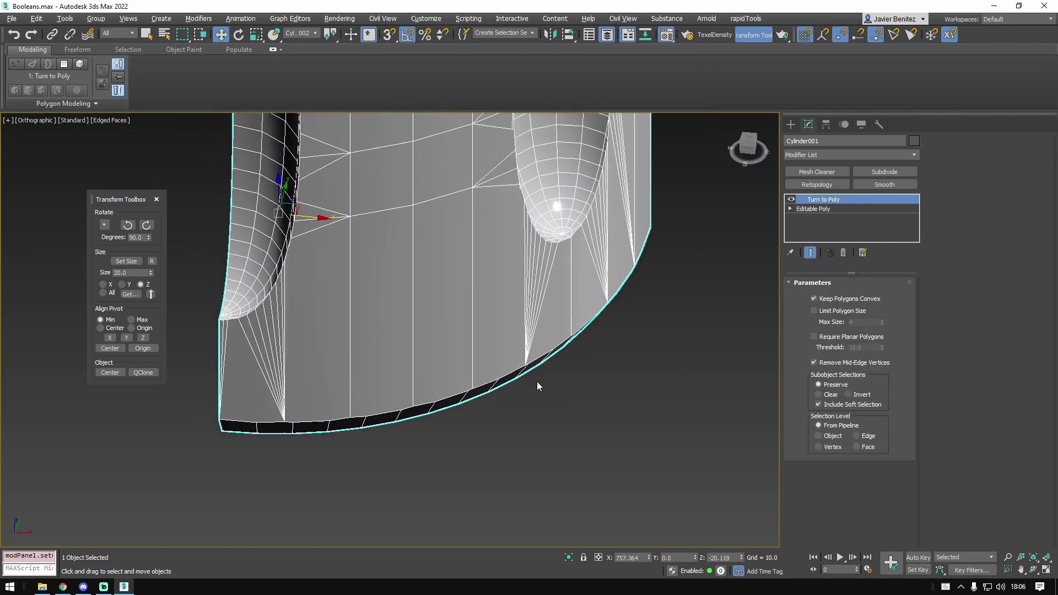
pyautogui.press('F4')
pyautogui.click(619, 411)
pyautogui.click(480, 305)
pyautogui.keyDown('alt'); pyautogui.moveTo(479, 305); pyautogui.dragTo(445, 355, button='middle'); pyautogui.keyUp('alt')
pyautogui.scroll(-5, 442, 267)
pyautogui.keyDown('alt'); pyautogui.moveTo(445, 355); pyautogui.dragTo(447, 268, button='middle'); pyautogui.keyUp('alt')
pyautogui.press('F4')
pyautogui.scroll(5, 520, 417)
pyautogui.scroll(-2, 449, 349)
pyautogui.scroll(5, 447, 267)
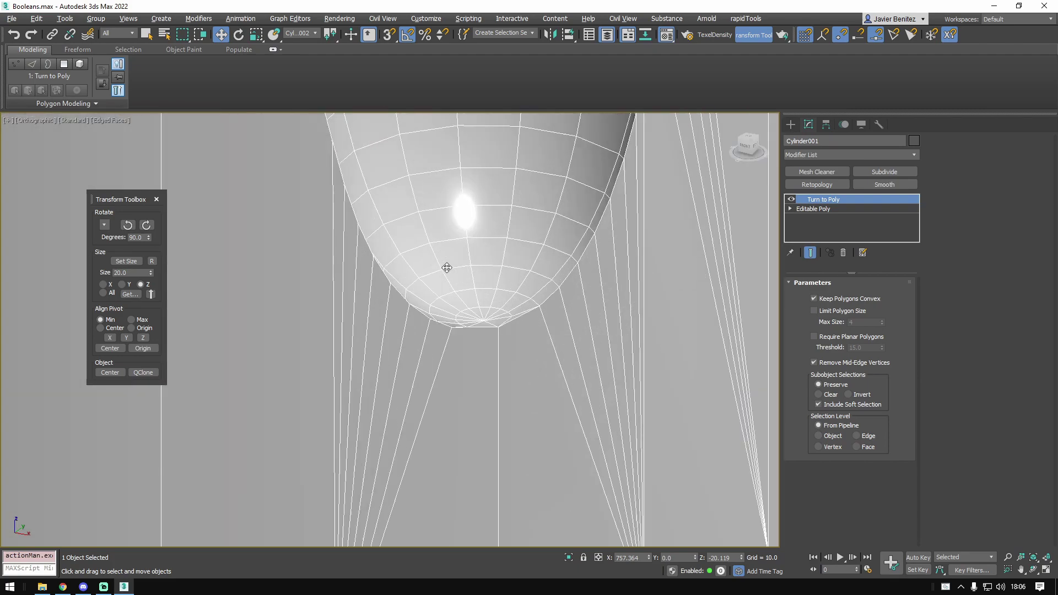
# - On the base mesh, remove alternate horizontal edge loops across the upper part of the groove's rounded end
pyautogui.click(819, 208)
pyautogui.moveTo(485, 386)
pyautogui.keyDown('alt'); pyautogui.mouseDown(button='middle')
pyautogui.moveTo(472, 401)
pyautogui.moveTo(437, 378)
pyautogui.moveTo(402, 389)
pyautogui.moveTo(468, 380)
pyautogui.mouseUp(button='middle'); pyautogui.keyUp('alt')
pyautogui.scroll(-5, 390, 319)
pyautogui.moveTo(423, 259); pyautogui.dragTo(463, 341, button='middle')
pyautogui.scroll(-2, 463, 331)
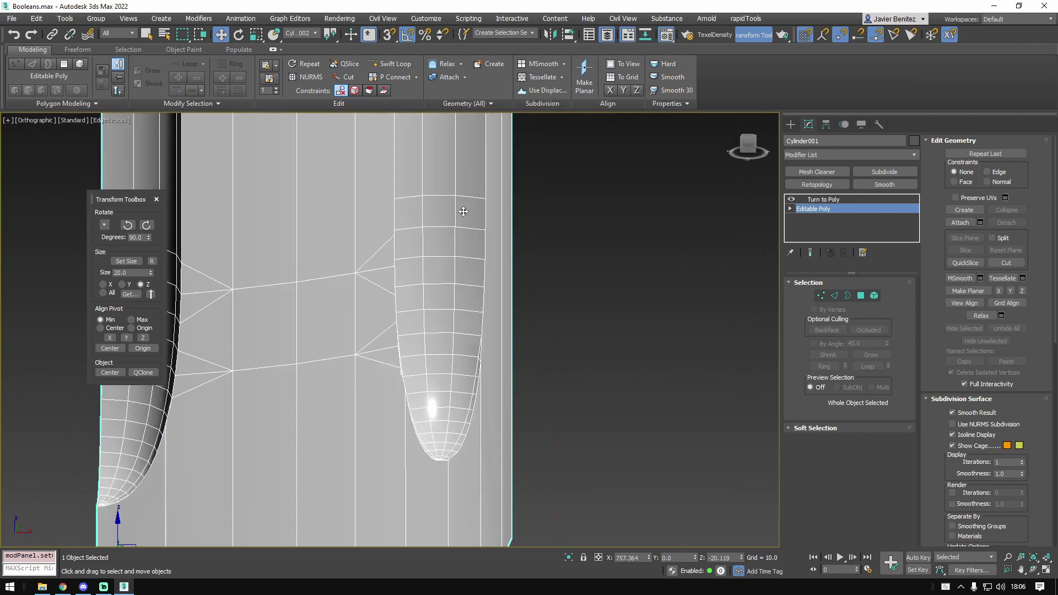
pyautogui.keyDown('alt'); pyautogui.moveTo(480, 297); pyautogui.dragTo(547, 317, button='middle'); pyautogui.keyUp('alt')
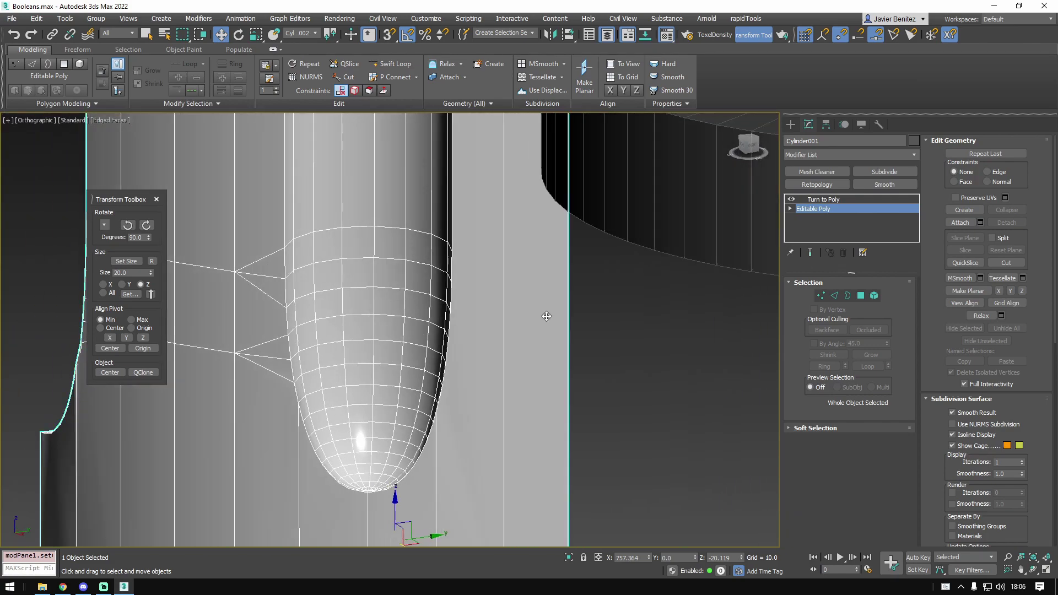
pyautogui.click(835, 296)
pyautogui.click(303, 267)
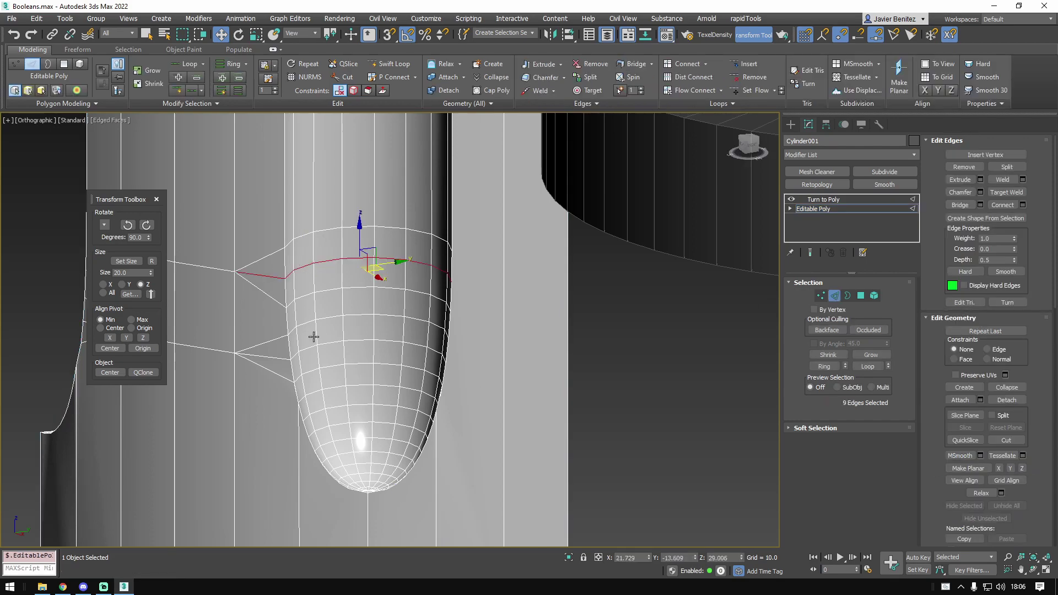
pyautogui.click(306, 352)
pyautogui.click(308, 347)
pyautogui.click(329, 401)
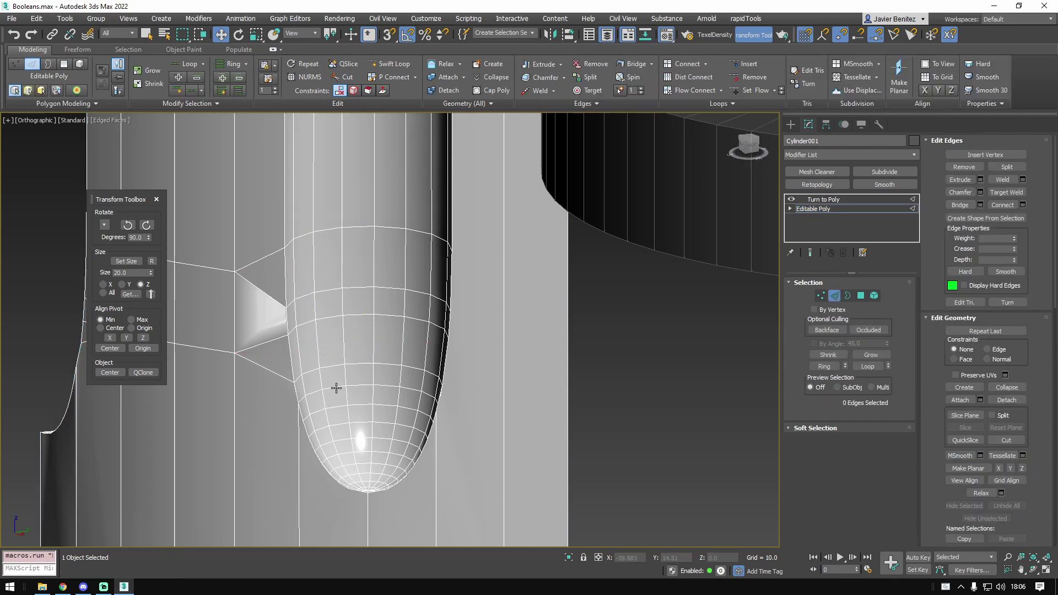
pyautogui.click(338, 422)
# - Remove alternate horizontal edge loops with their vertices near the tip of the rounded groove end
pyautogui.moveTo(362, 453); pyautogui.dragTo(368, 373, button='middle')
pyautogui.scroll(2, 368, 373)
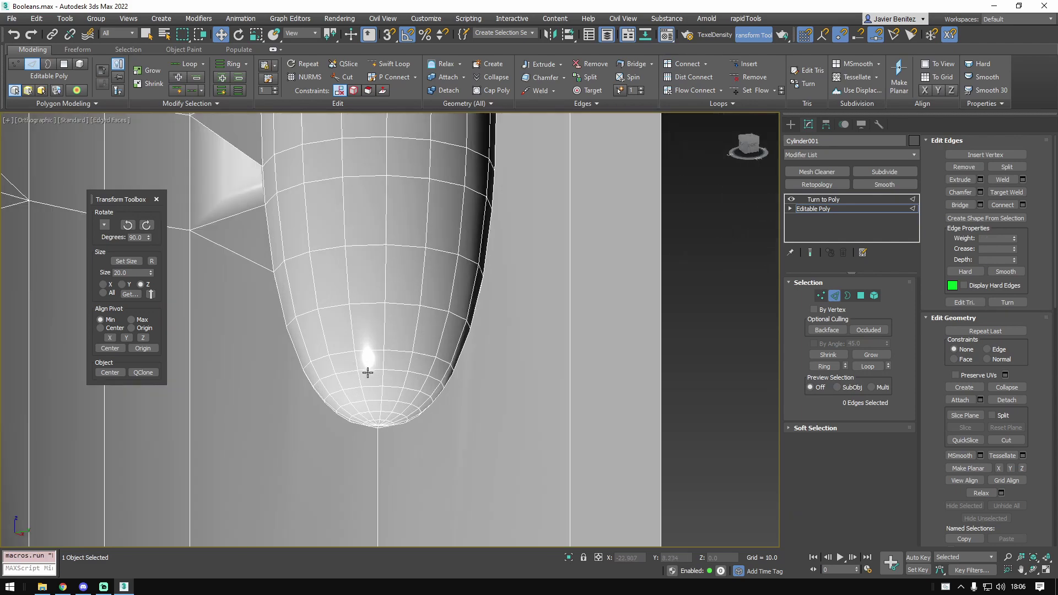
pyautogui.doubleClick(372, 370)
pyautogui.hotkey('ctrl', 'BackSpace')
pyautogui.doubleClick(372, 400)
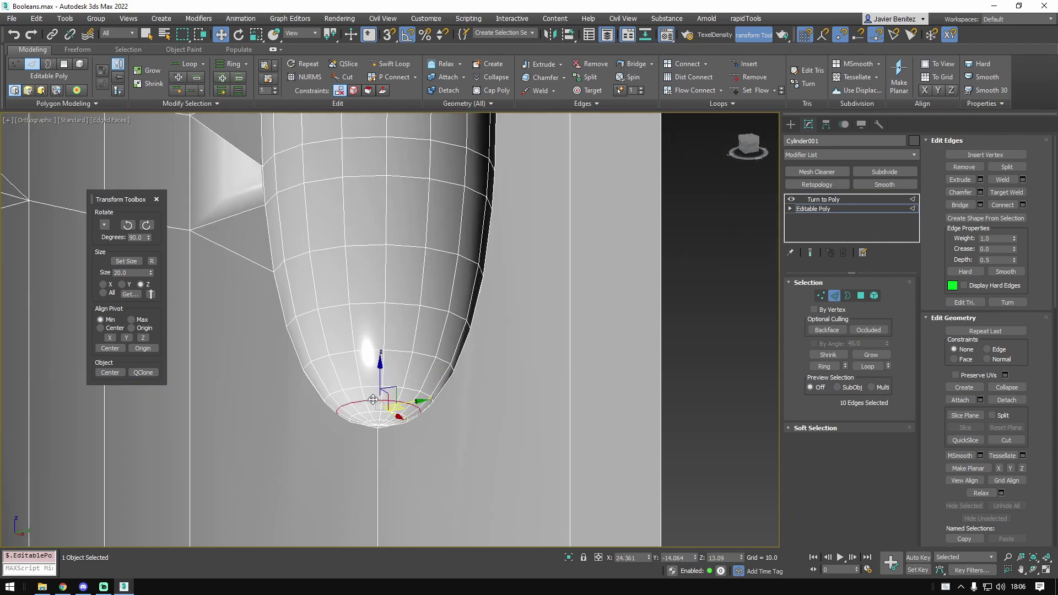
pyautogui.hotkey('ctrl', 'BackSpace')
pyautogui.scroll(5, 383, 416)
pyautogui.doubleClick(381, 444)
pyautogui.hotkey('ctrl', 'BackSpace')
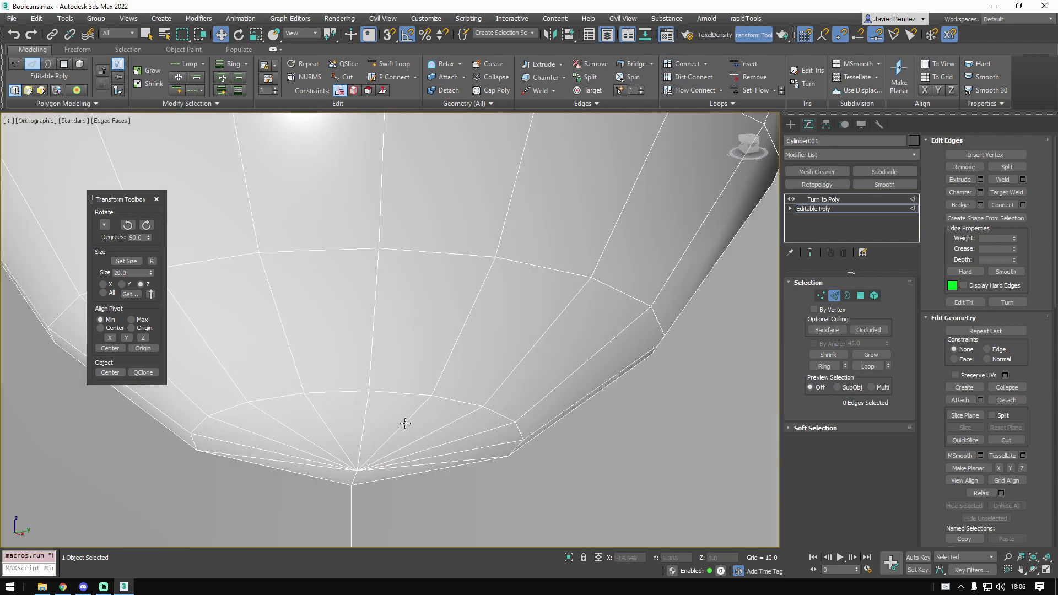
# - Target-weld the centre vertex of the fan at the groove's tip onto the end vertex of the vertical wall edge
pyautogui.keyDown('alt'); pyautogui.moveTo(388, 457); pyautogui.dragTo(415, 487, button='middle'); pyautogui.keyUp('alt')
pyautogui.moveTo(766, 328); pyautogui.dragTo(599, 374, button='middle')
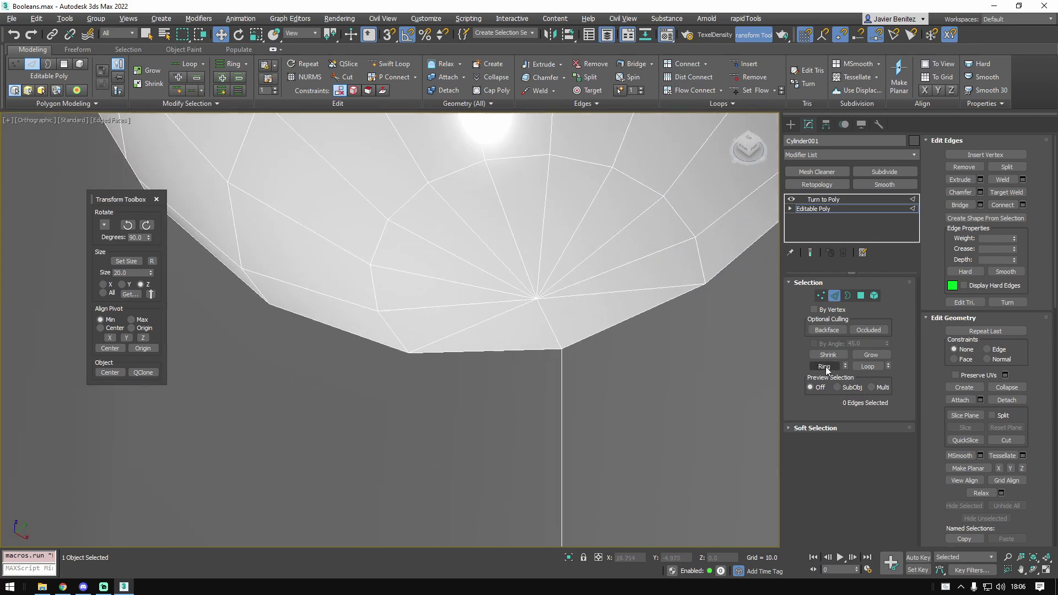
pyautogui.click(821, 296)
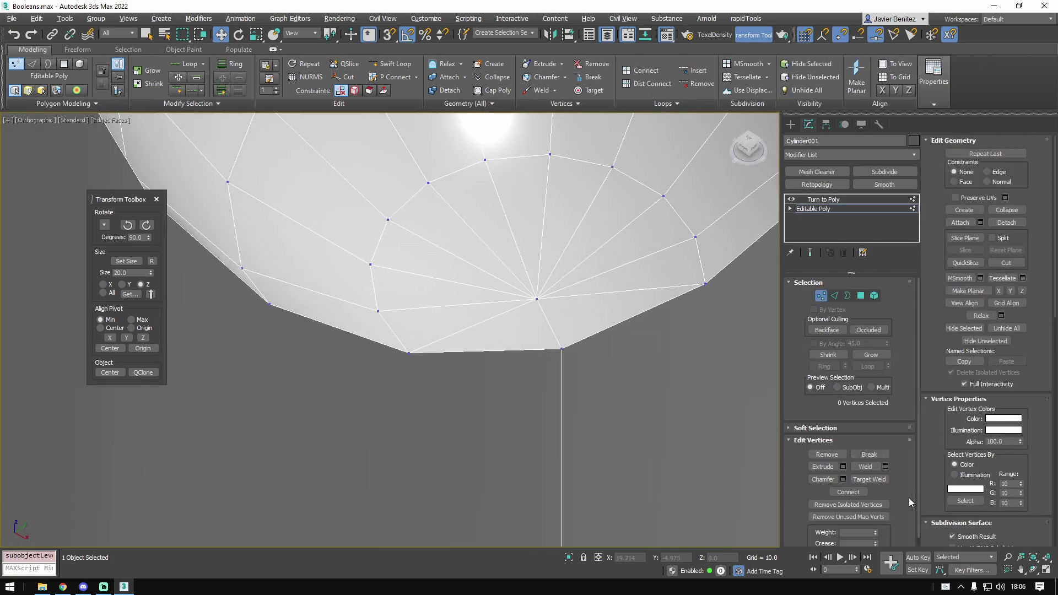
pyautogui.click(563, 349)
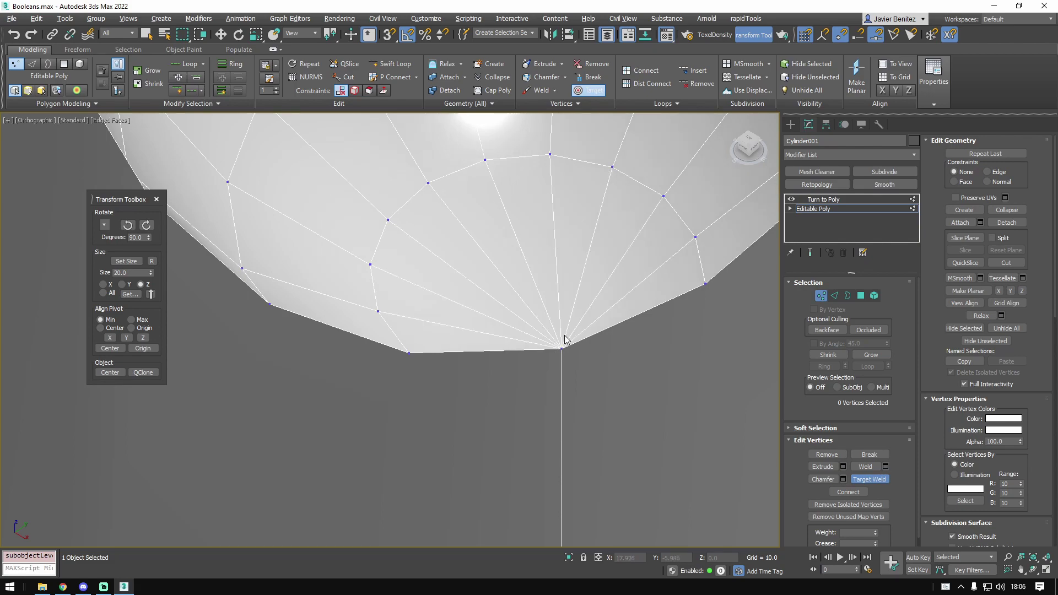
pyautogui.scroll(-3, 565, 340)
pyautogui.moveTo(522, 317)
pyautogui.keyDown('alt'); pyautogui.mouseDown(button='middle')
pyautogui.moveTo(361, 300)
pyautogui.moveTo(506, 323)
pyautogui.mouseUp(button='middle'); pyautogui.keyUp('alt')
pyautogui.press('w')
# - Target-weld the loose rim vertex between the support edges onto the adjacent groove vertex to clear the shading artefact on the wall
pyautogui.scroll(-3, 415, 218)
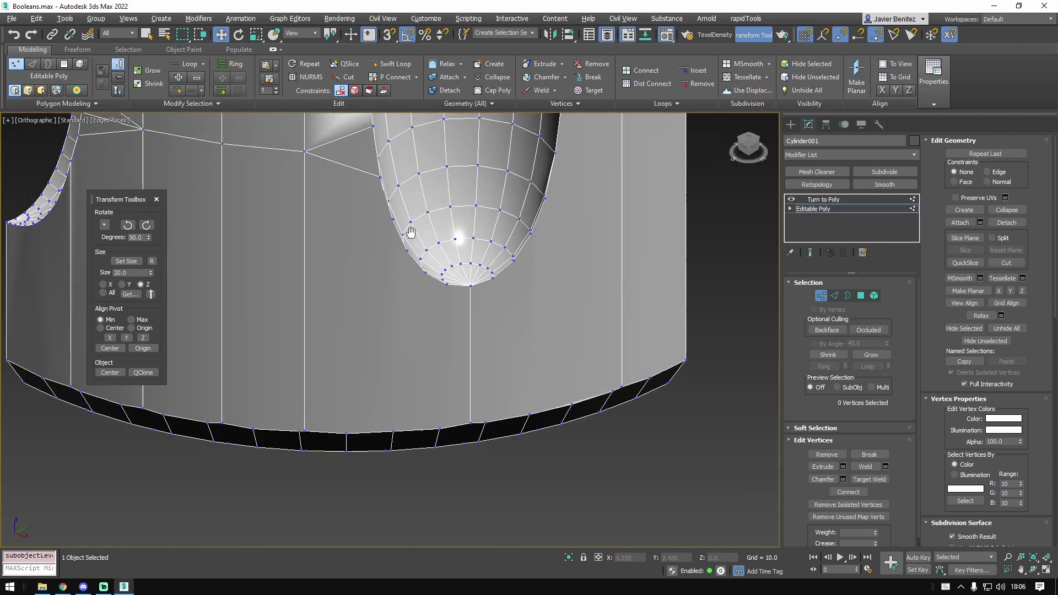
pyautogui.moveTo(412, 230); pyautogui.dragTo(622, 322, button='middle')
pyautogui.moveTo(623, 322)
pyautogui.keyDown('alt'); pyautogui.mouseDown(button='middle')
pyautogui.moveTo(598, 349)
pyautogui.moveTo(611, 308)
pyautogui.mouseUp(button='middle'); pyautogui.keyUp('alt')
pyautogui.scroll(4, 634, 264)
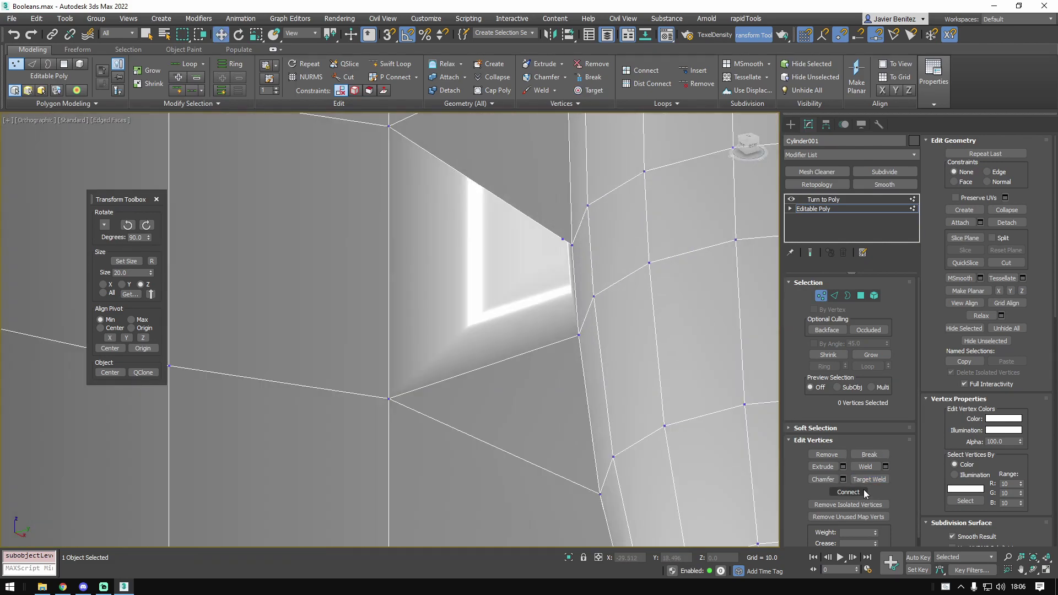
pyautogui.scroll(-8, 558, 240)
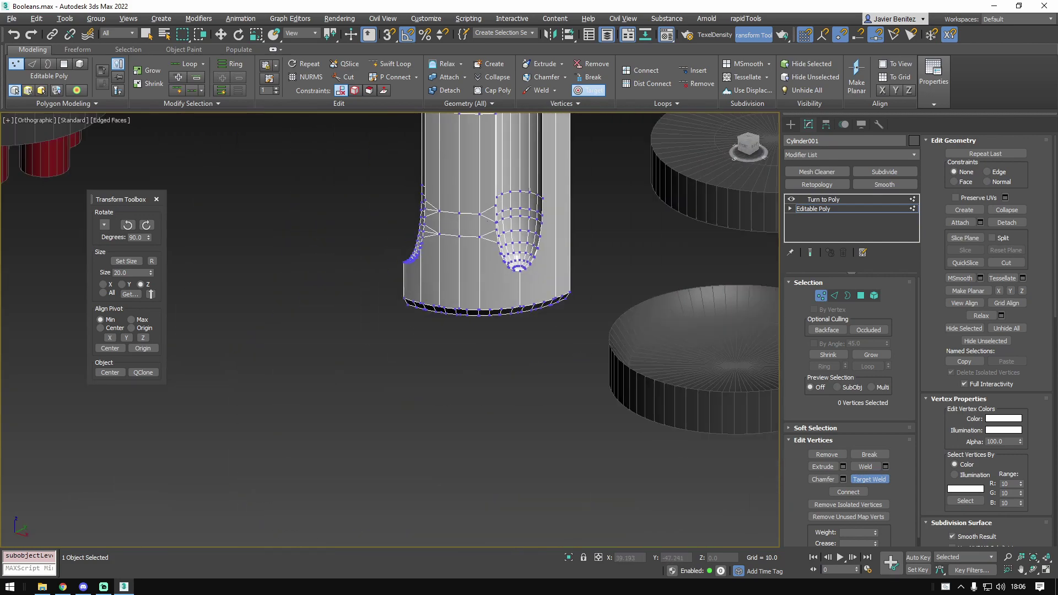
pyautogui.keyDown('alt'); pyautogui.moveTo(488, 222); pyautogui.dragTo(504, 363, button='middle'); pyautogui.keyUp('alt')
pyautogui.scroll(4, 497, 240)
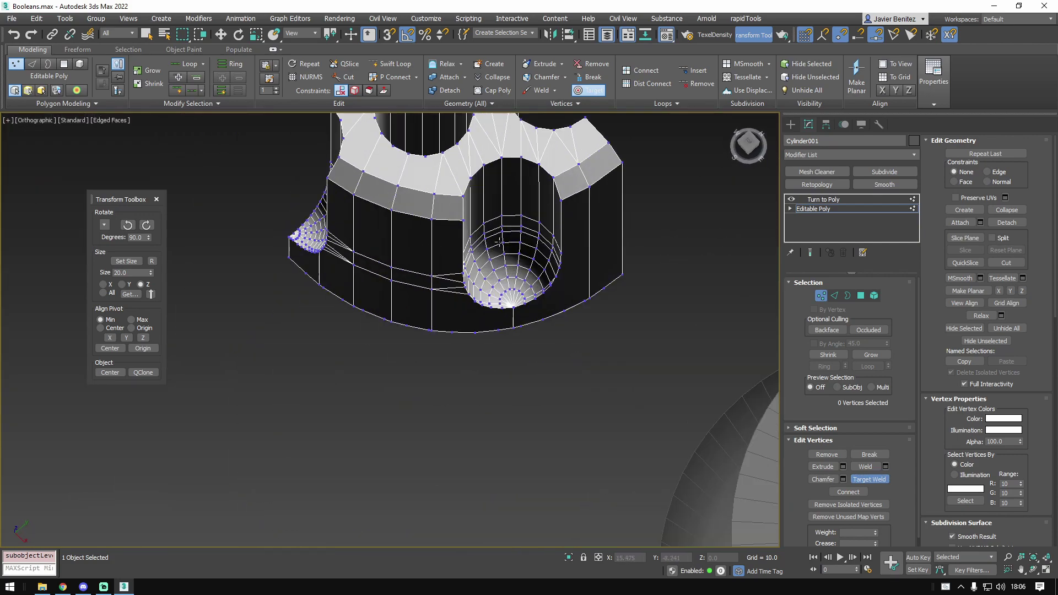
pyautogui.keyDown('alt'); pyautogui.moveTo(478, 274); pyautogui.dragTo(500, 388, button='middle'); pyautogui.keyUp('alt')
pyautogui.scroll(5, 478, 306)
pyautogui.rightClick(479, 312)
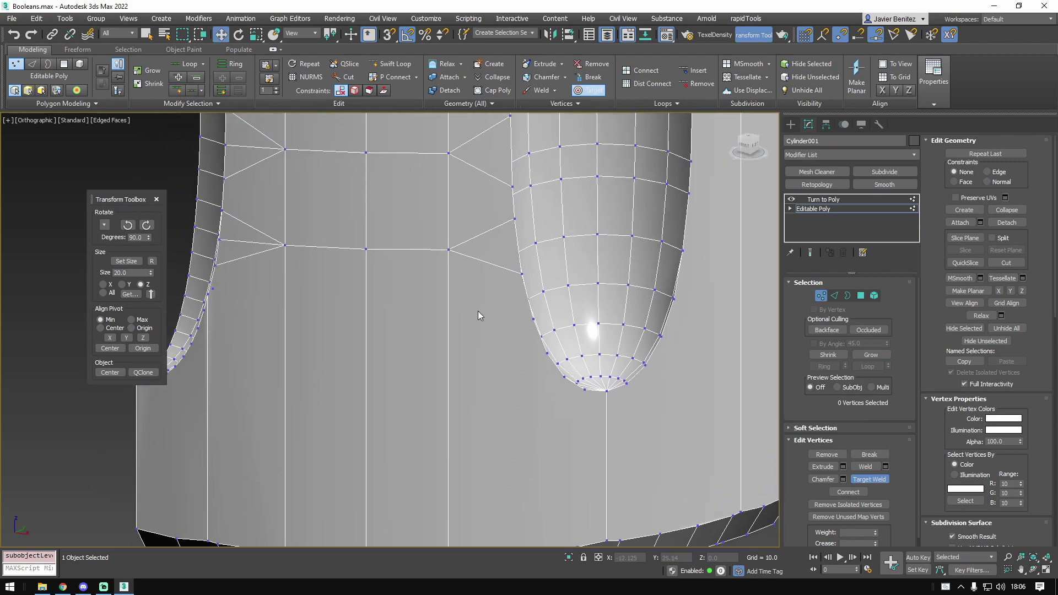
# - Try to target-weld a rim vertex of the other groove at the upper end of the vertical wall edge
pyautogui.keyDown('alt'); pyautogui.moveTo(368, 329); pyautogui.dragTo(372, 314, button='middle'); pyautogui.keyUp('alt')
pyautogui.rightClick(372, 314)
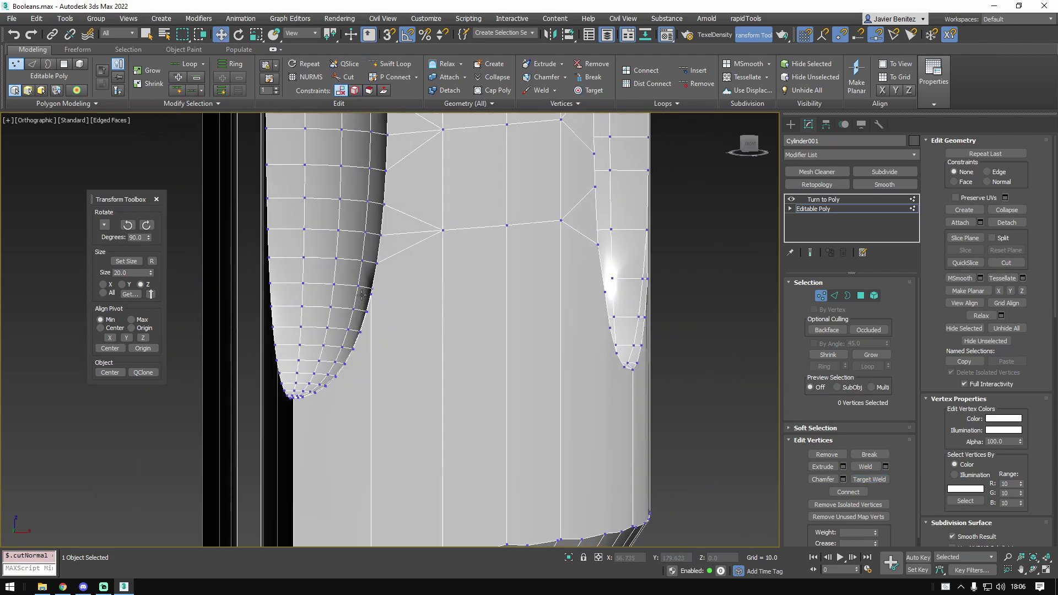
pyautogui.scroll(5, 367, 311)
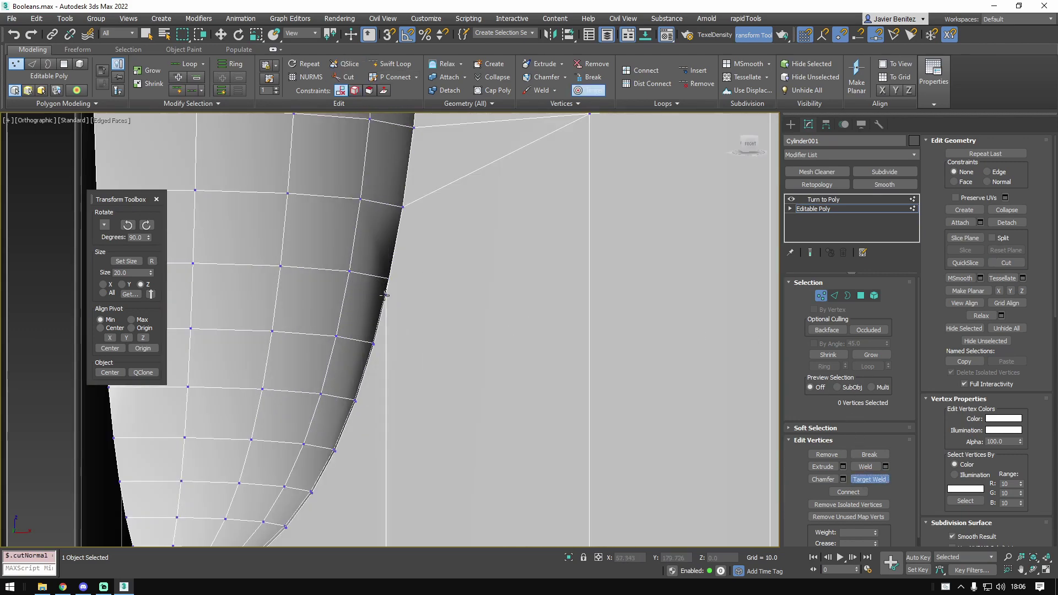
pyautogui.click(390, 277)
pyautogui.scroll(-3, 413, 253)
pyautogui.scroll(-2, 497, 303)
pyautogui.keyDown('alt'); pyautogui.moveTo(497, 303); pyautogui.dragTo(355, 307, button='middle'); pyautogui.keyUp('alt')
pyautogui.hotkey('ctrl', 'z')
pyautogui.keyDown('alt'); pyautogui.moveTo(273, 285); pyautogui.dragTo(330, 281, button='middle'); pyautogui.keyUp('alt')
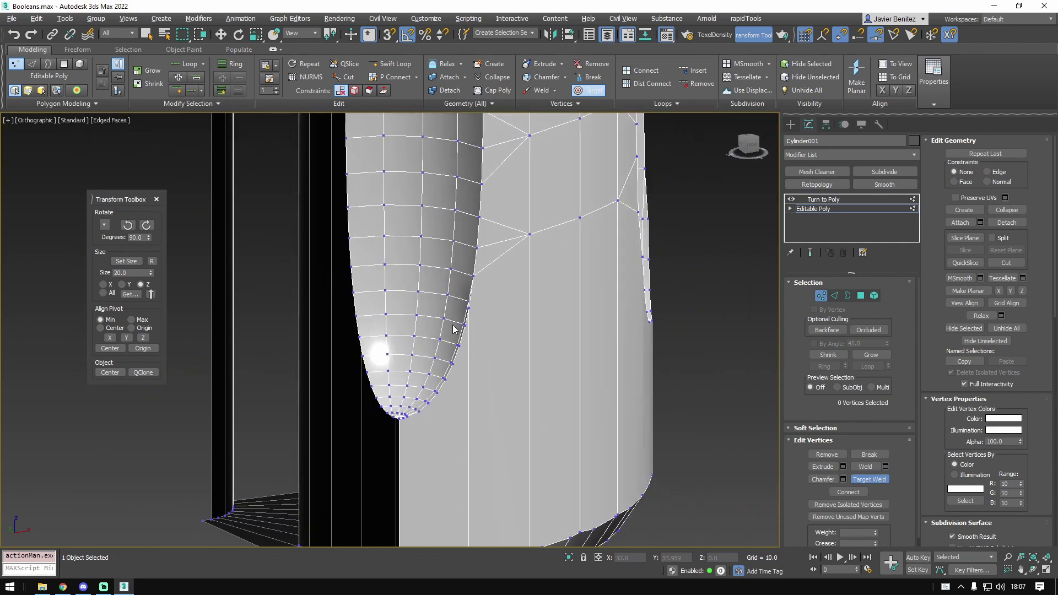
# - Select the vertical wall edge below the other groove's rim and compare both groove ends
pyautogui.scroll(4, 462, 316)
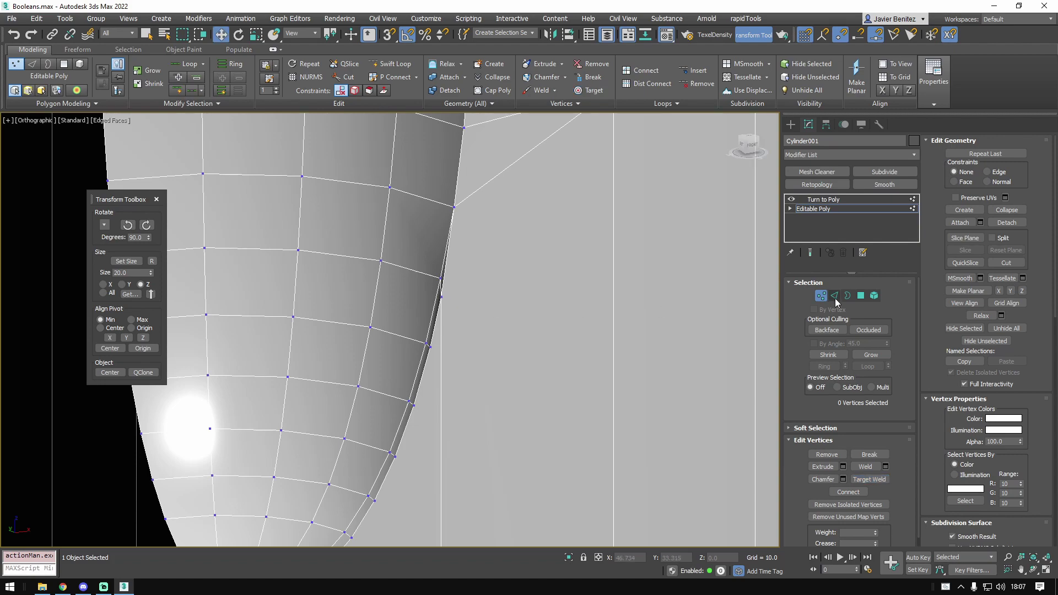
pyautogui.click(835, 296)
pyautogui.click(440, 346)
pyautogui.scroll(-3, 484, 331)
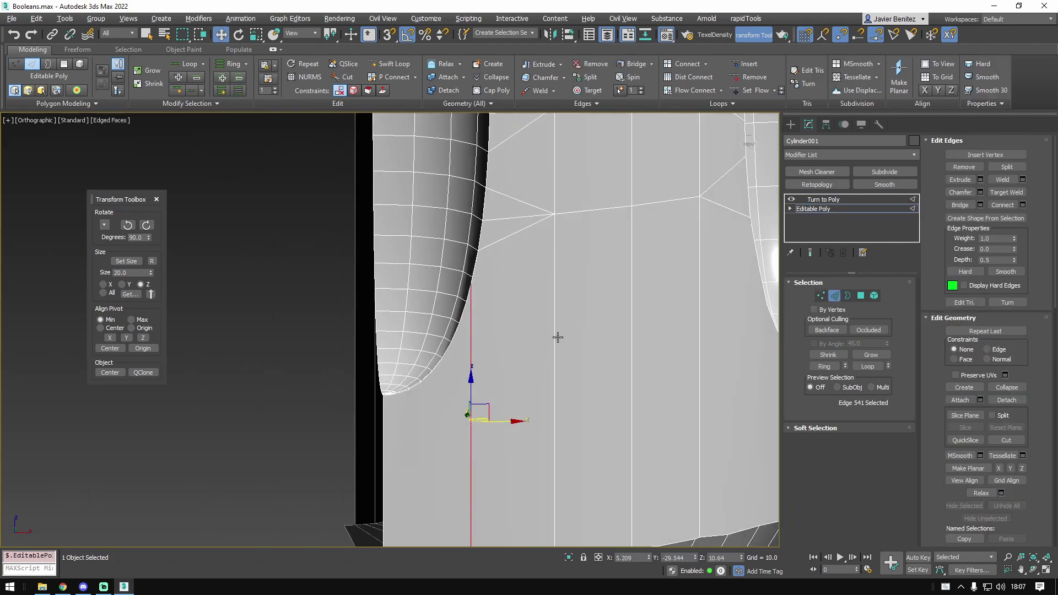
pyautogui.scroll(-3, 660, 307)
pyautogui.keyDown('alt'); pyautogui.moveTo(660, 308); pyautogui.dragTo(430, 351, button='middle'); pyautogui.keyUp('alt')
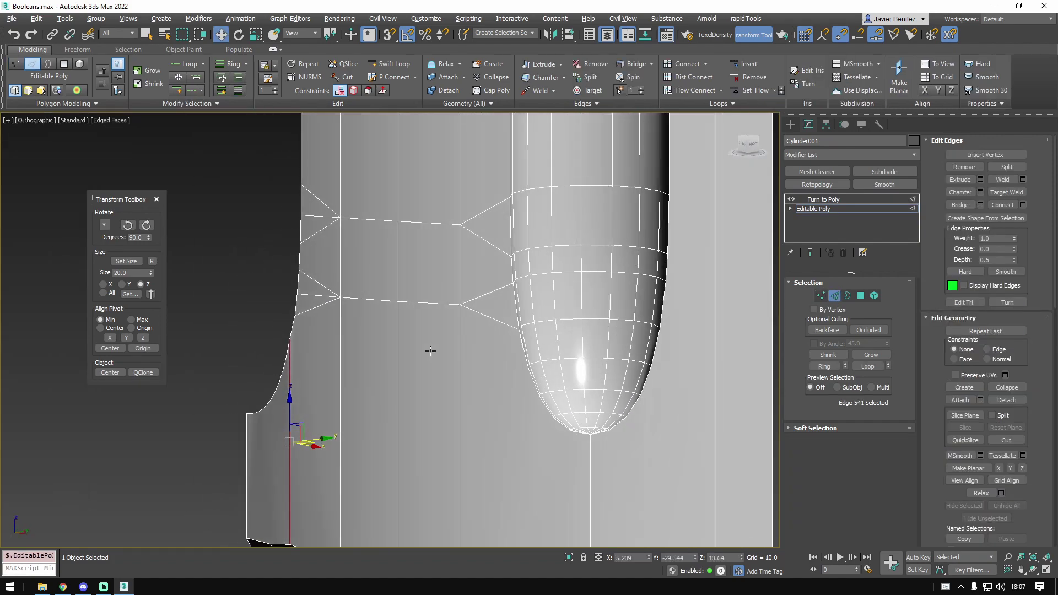
pyautogui.scroll(-3, 430, 351)
pyautogui.keyDown('alt'); pyautogui.moveTo(368, 319); pyautogui.dragTo(474, 290, button='middle'); pyautogui.keyUp('alt')
pyautogui.scroll(-3, 484, 284)
# - Inspect the reduced groove end and the surrounding wall at the Turn to Poly level, toggling edged faces off and on
pyautogui.click(827, 210)
pyautogui.click(823, 200)
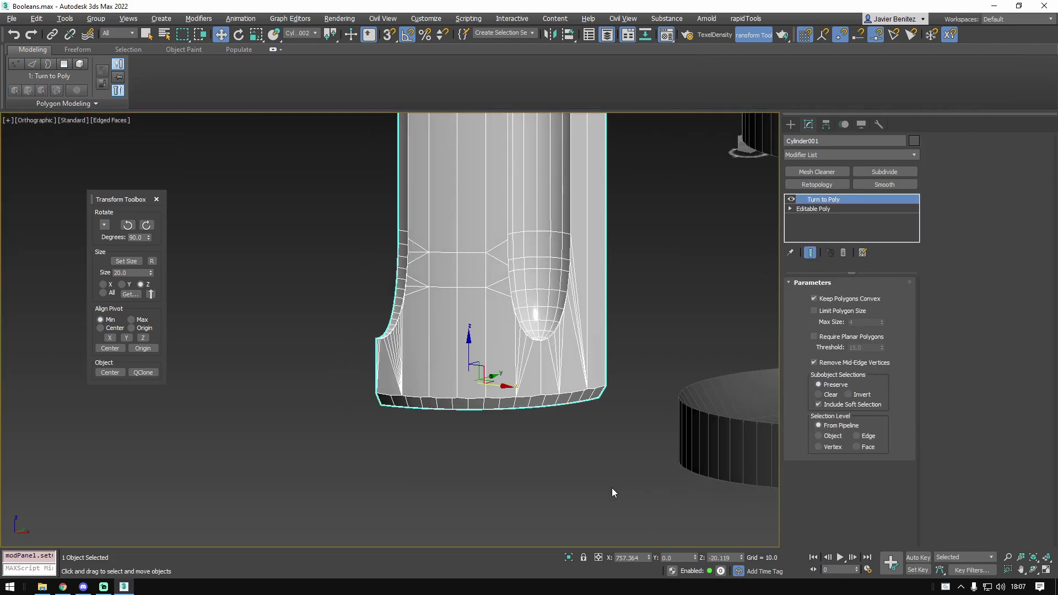
pyautogui.click(611, 487)
pyautogui.press('F4')
pyautogui.scroll(-3, 552, 311)
pyautogui.click(551, 311)
pyautogui.moveTo(587, 361)
pyautogui.keyDown('alt'); pyautogui.mouseDown(button='middle')
pyautogui.moveTo(549, 344)
pyautogui.moveTo(551, 364)
pyautogui.moveTo(573, 353)
pyautogui.moveTo(557, 323)
pyautogui.moveTo(536, 325)
pyautogui.mouseUp(button='middle'); pyautogui.keyUp('alt')
pyautogui.press('F4')
pyautogui.scroll(3, 550, 326)
pyautogui.scroll(2, 509, 299)
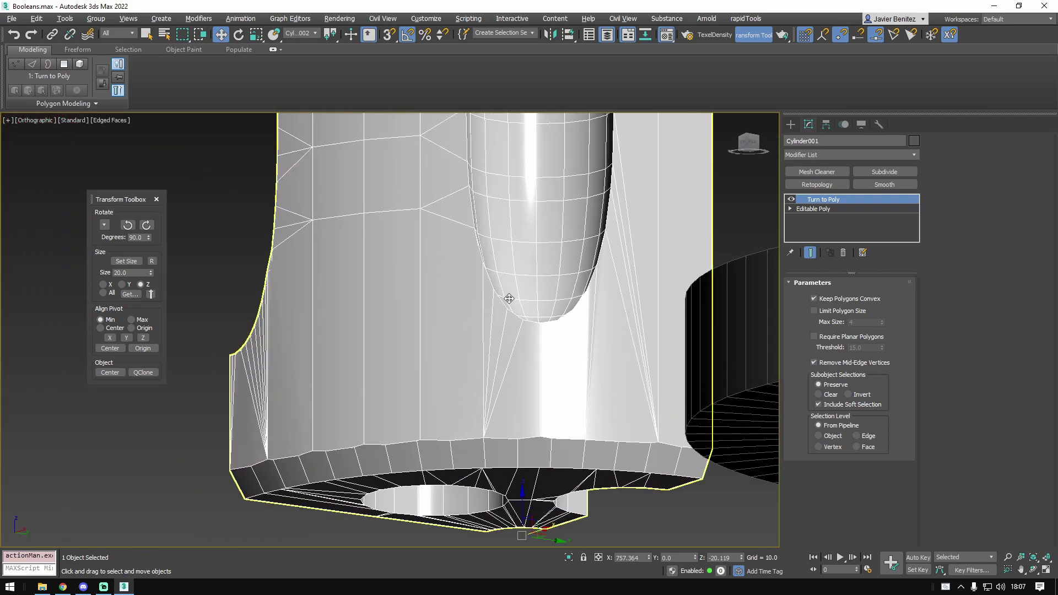
pyautogui.keyDown('alt'); pyautogui.moveTo(458, 308); pyautogui.dragTo(506, 358, button='middle'); pyautogui.keyUp('alt')
pyautogui.scroll(-1, 507, 358)
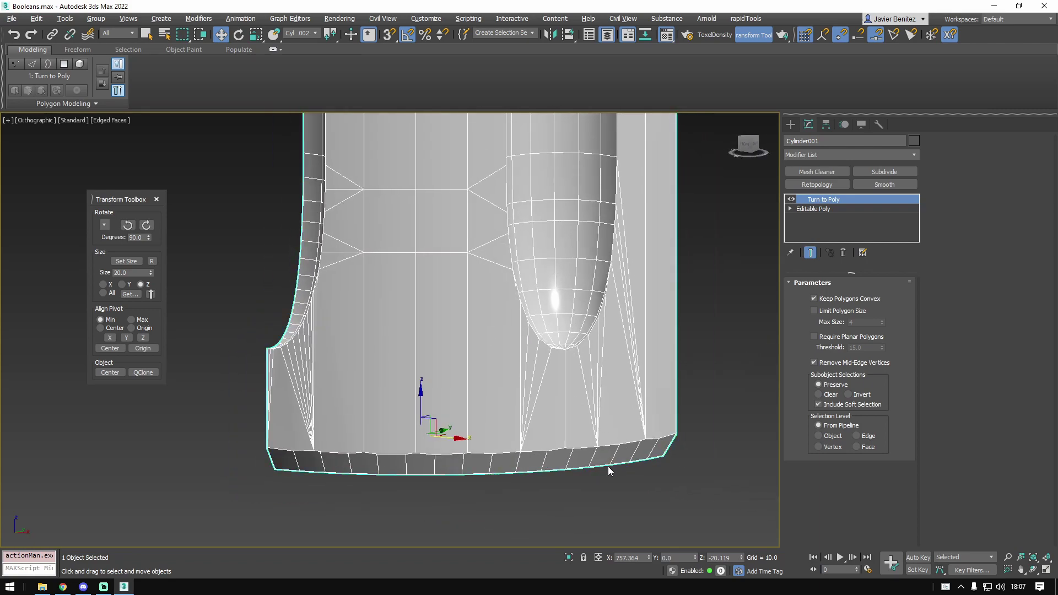
# - Examine the whole piece's topology from several sides at the Turn to Poly level, and return to the base mesh
pyautogui.click(618, 500)
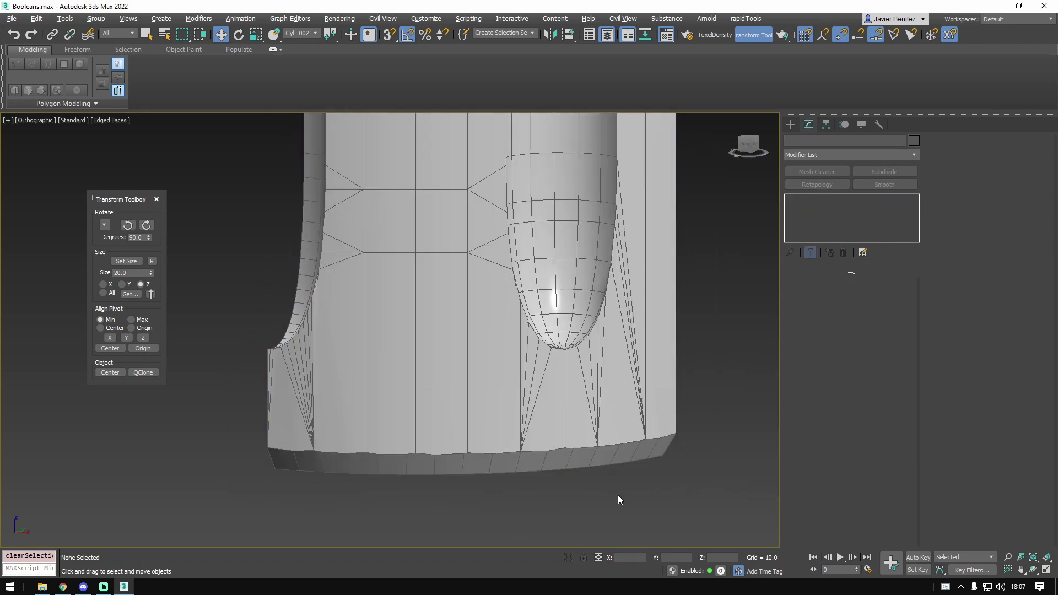
pyautogui.scroll(-4, 611, 272)
pyautogui.moveTo(551, 236); pyautogui.dragTo(506, 297, button='middle')
pyautogui.click(543, 335)
pyautogui.scroll(4, 543, 334)
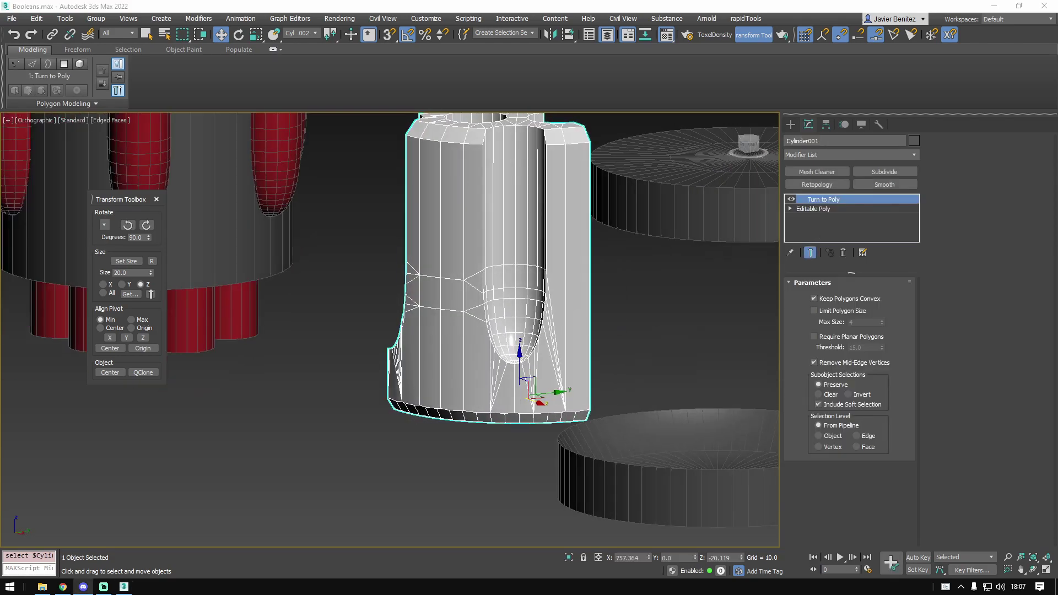
pyautogui.scroll(2, 465, 349)
pyautogui.scroll(-3, 468, 345)
pyautogui.keyDown('alt'); pyautogui.moveTo(468, 345); pyautogui.dragTo(524, 359, button='middle'); pyautogui.keyUp('alt')
pyautogui.moveTo(524, 358); pyautogui.dragTo(556, 453, button='middle')
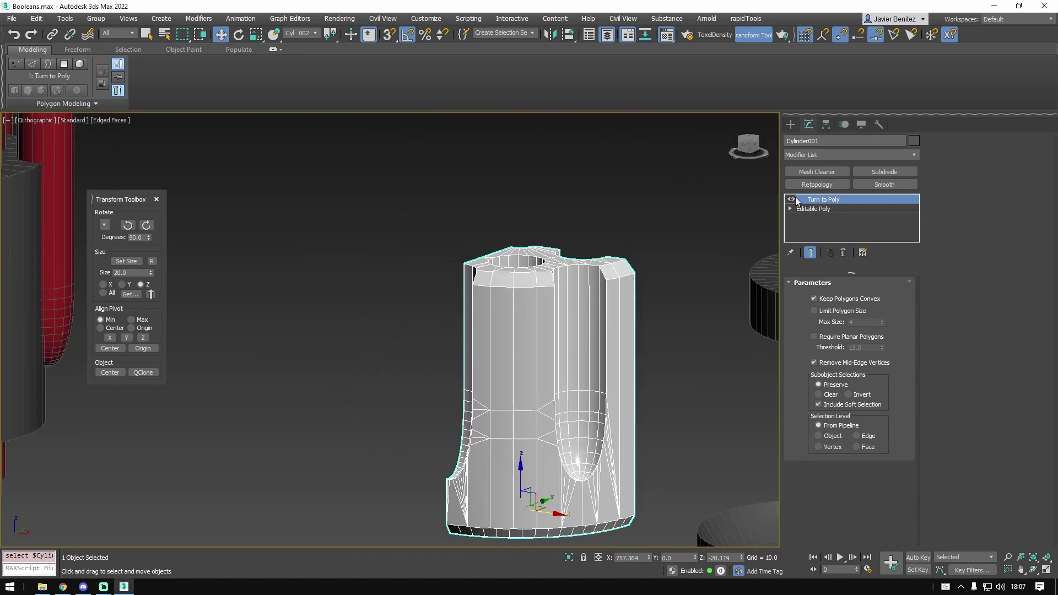
pyautogui.moveTo(585, 379); pyautogui.dragTo(541, 283, button='middle')
pyautogui.keyDown('alt'); pyautogui.moveTo(541, 283); pyautogui.dragTo(632, 344, button='middle'); pyautogui.keyUp('alt')
pyautogui.scroll(-2, 612, 310)
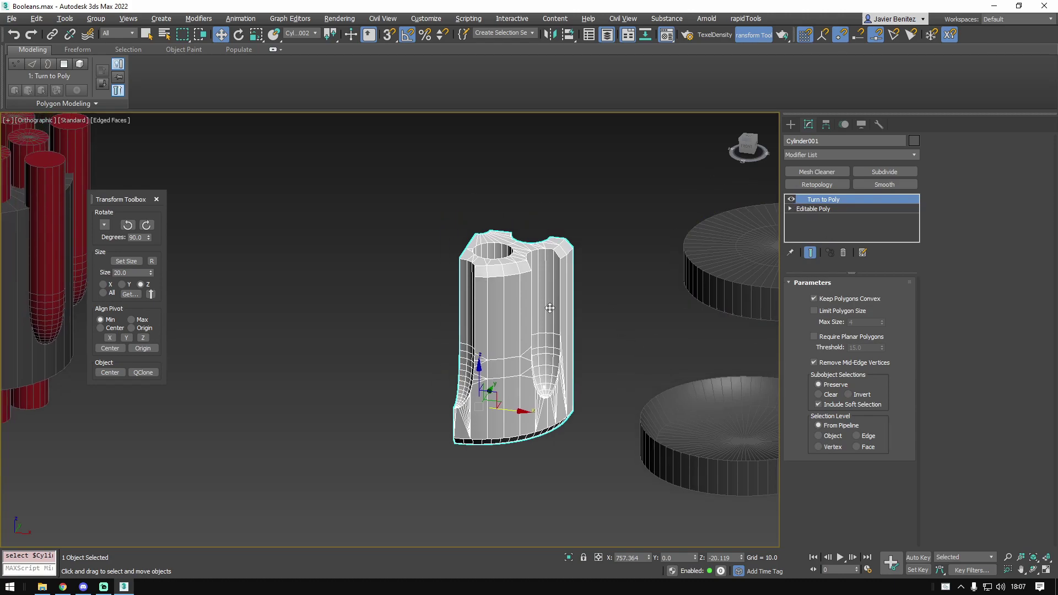
pyautogui.keyDown('alt'); pyautogui.moveTo(519, 300); pyautogui.dragTo(674, 298, button='middle'); pyautogui.keyUp('alt')
pyautogui.scroll(2, 515, 316)
pyautogui.click(829, 209)
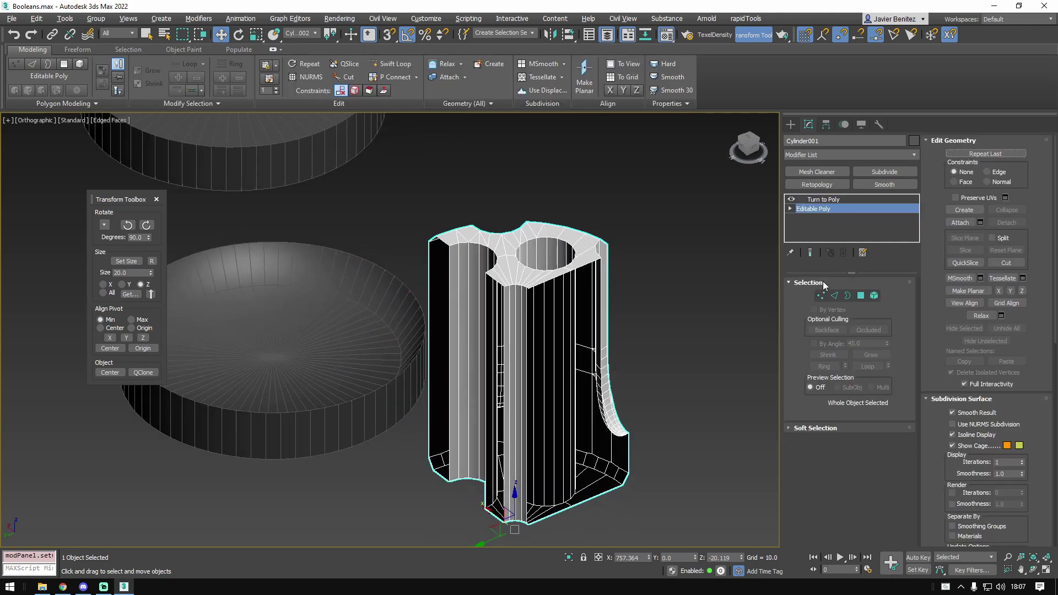
# - Cap the open borders on both cut sides of the cylinder segment
pyautogui.click(847, 295)
pyautogui.click(569, 275)
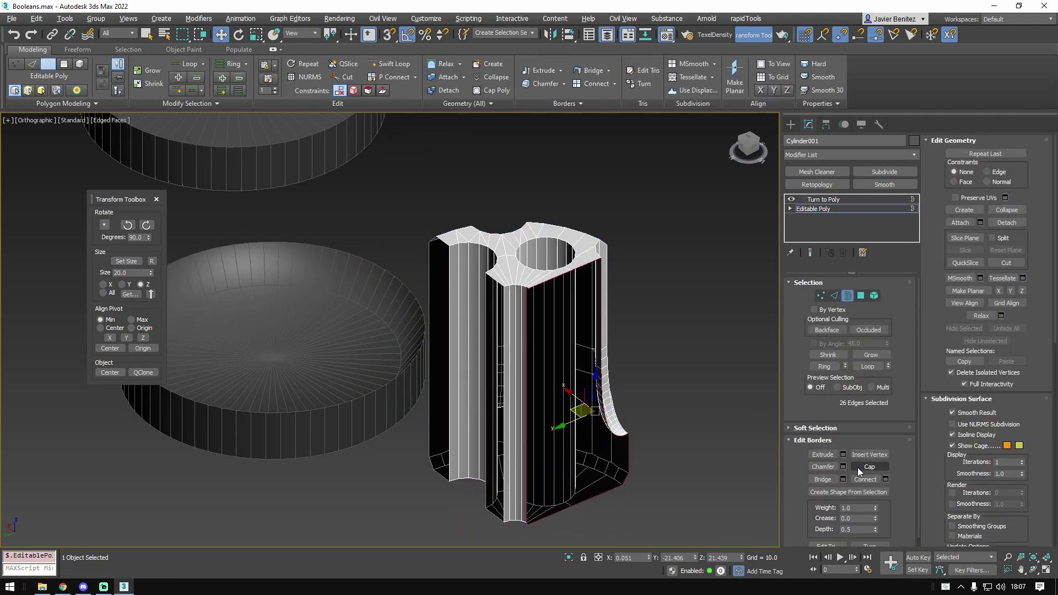
pyautogui.click(858, 467)
pyautogui.keyDown('alt'); pyautogui.moveTo(691, 408); pyautogui.dragTo(496, 294, button='middle'); pyautogui.keyUp('alt')
pyautogui.keyDown('alt'); pyautogui.moveTo(527, 325); pyautogui.dragTo(614, 389, button='middle'); pyautogui.keyUp('alt')
pyautogui.doubleClick(465, 287)
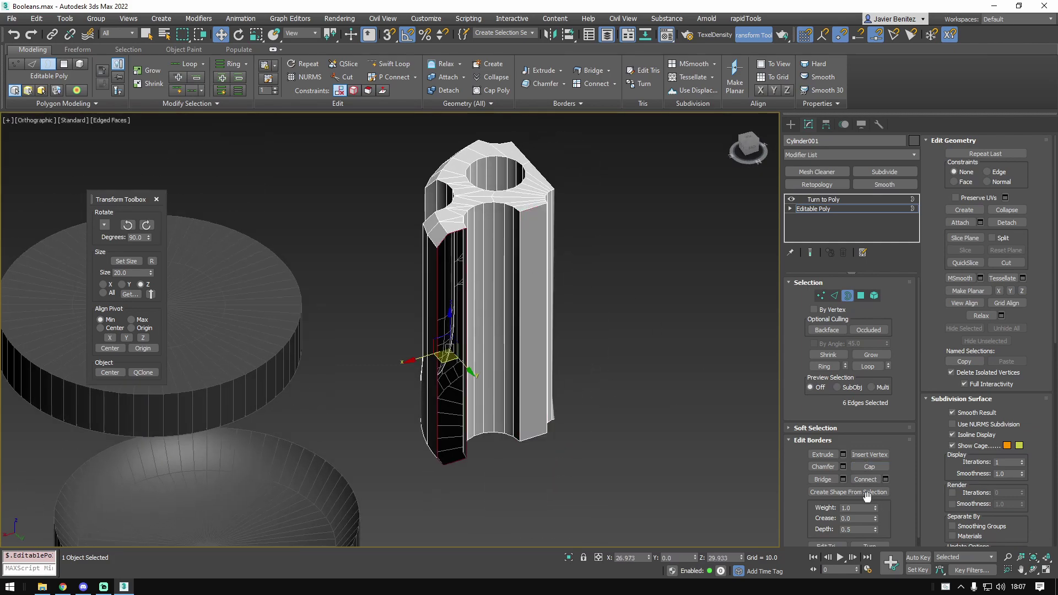
pyautogui.click(868, 468)
pyautogui.keyDown('alt'); pyautogui.moveTo(560, 348); pyautogui.dragTo(606, 286, button='middle'); pyautogui.keyUp('alt')
# - Delete the Turn to Poly modifier from the capped segment
pyautogui.click(834, 209)
pyautogui.rightClick(837, 199)
pyautogui.click(860, 218)
pyautogui.keyDown('alt'); pyautogui.moveTo(521, 318); pyautogui.dragTo(498, 325, button='middle'); pyautogui.keyUp('alt')
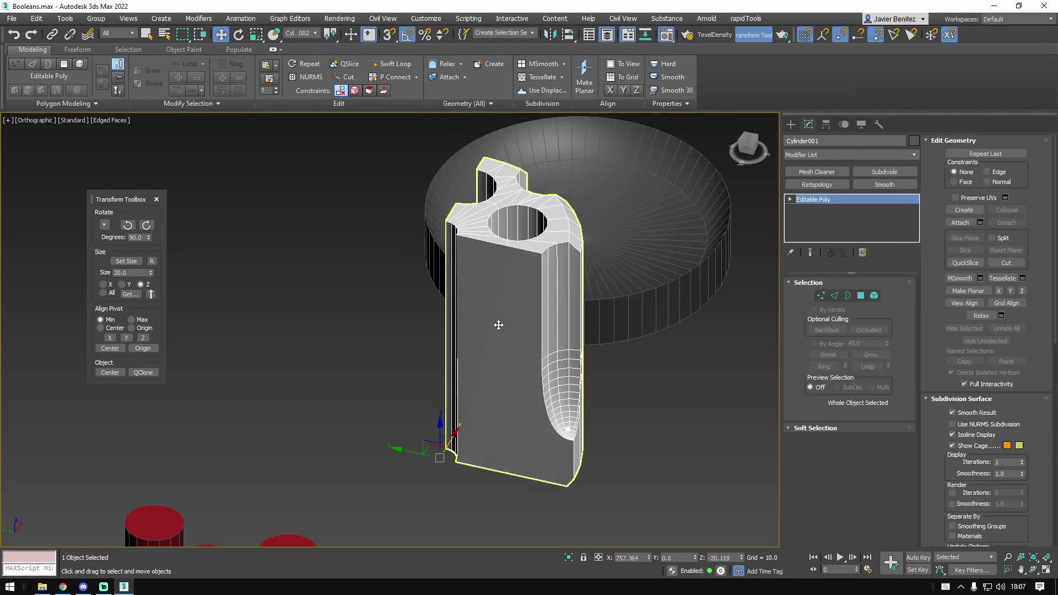
# - Try the Subdivide modifier on the capped segment and inspect the shading of its flat walls
pyautogui.click(884, 172)
pyautogui.keyDown('alt'); pyautogui.moveTo(711, 331); pyautogui.dragTo(646, 341, button='middle'); pyautogui.keyUp('alt')
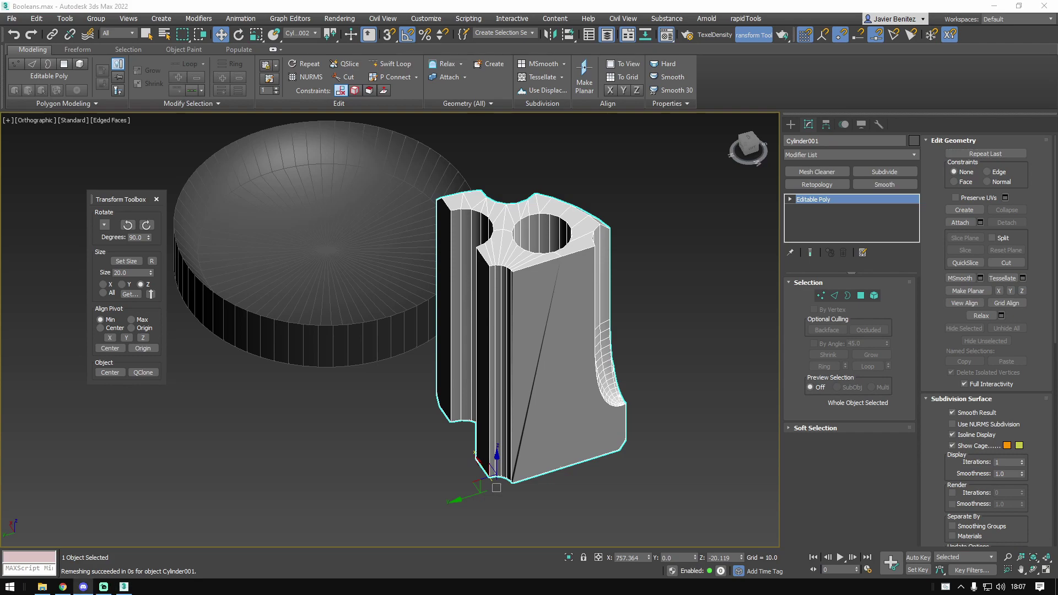
pyautogui.keyDown('alt'); pyautogui.moveTo(582, 342); pyautogui.dragTo(556, 371, button='middle'); pyautogui.keyUp('alt')
pyautogui.scroll(2, 541, 342)
pyautogui.click(555, 371)
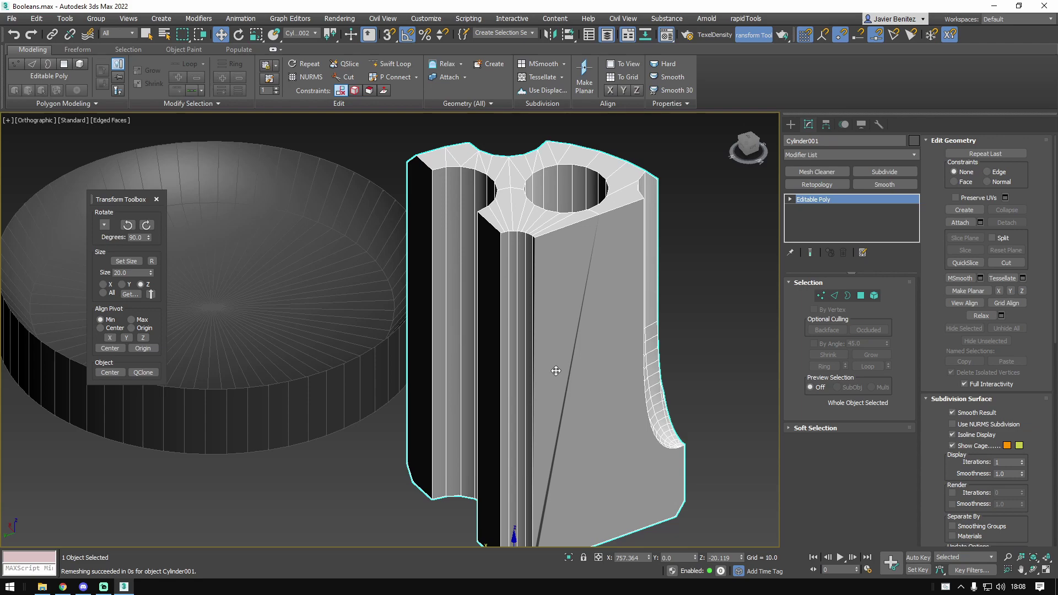
# - Try to connect the middle vertex of the flat wall's bottom edge to the groove's lower rim vertices
pyautogui.click(821, 296)
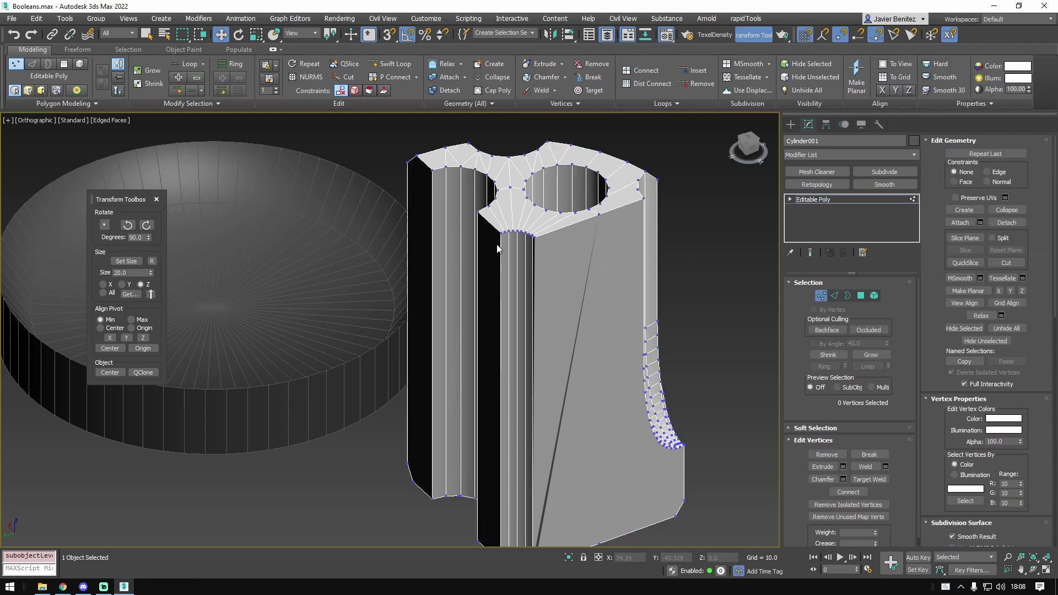
pyautogui.click(534, 241)
pyautogui.keyDown('alt'); pyautogui.moveTo(603, 348); pyautogui.dragTo(640, 365, button='middle'); pyautogui.keyUp('alt')
pyautogui.scroll(-3, 621, 355)
pyautogui.scroll(3, 540, 417)
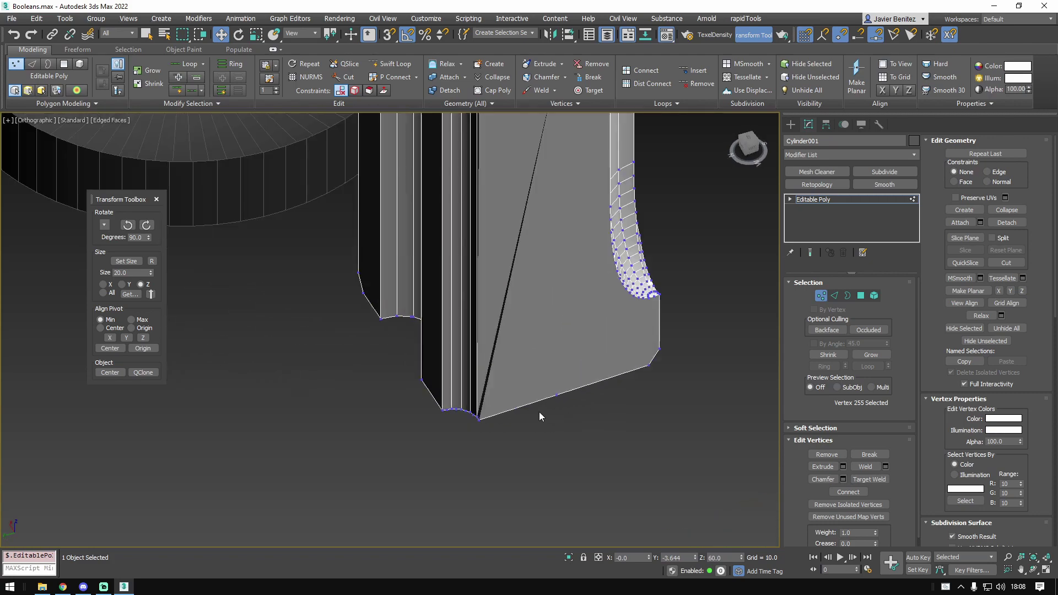
pyautogui.keyDown('alt'); pyautogui.moveTo(557, 397); pyautogui.dragTo(595, 406, button='middle'); pyautogui.keyUp('alt')
pyautogui.scroll(3, 603, 398)
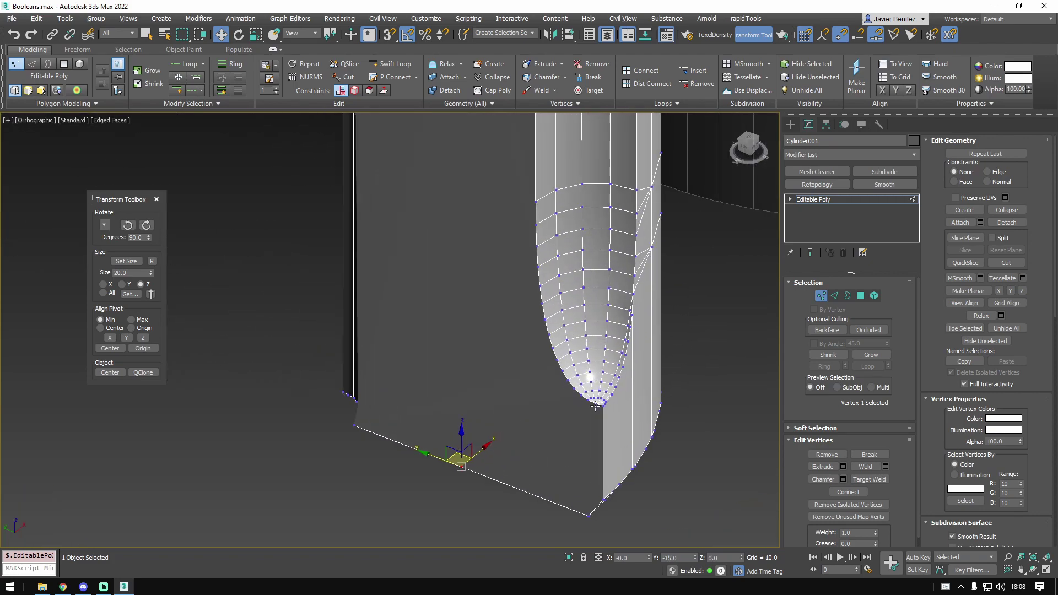
pyautogui.hotkey('ctrl', 'shift', 'e')
pyautogui.keyDown('ctrl'); pyautogui.click(580, 395); pyautogui.keyUp('ctrl')
pyautogui.hotkey('ctrl', 'shift', 'e')
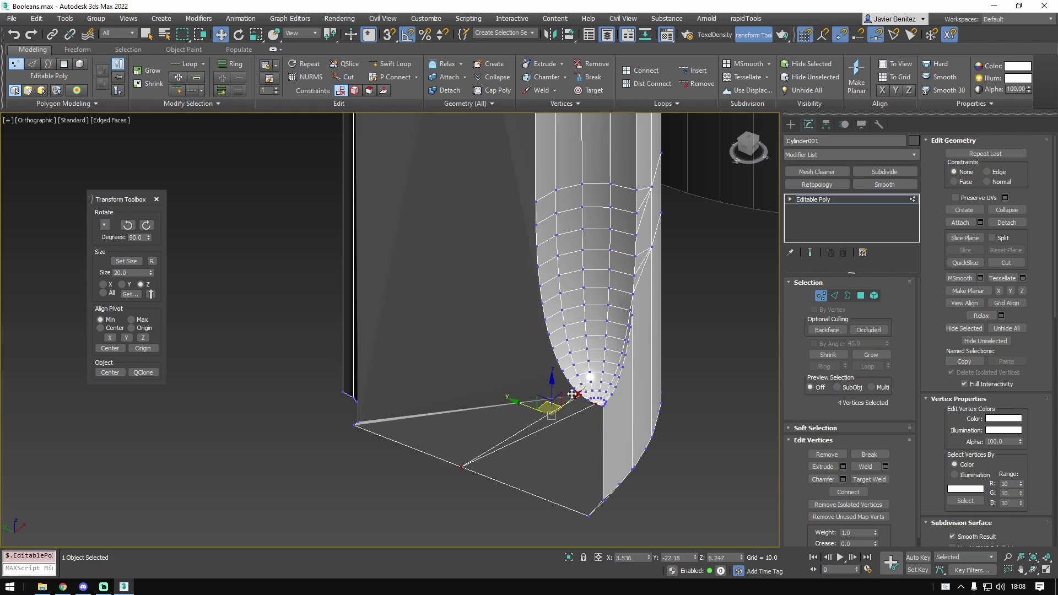
pyautogui.click(829, 197)
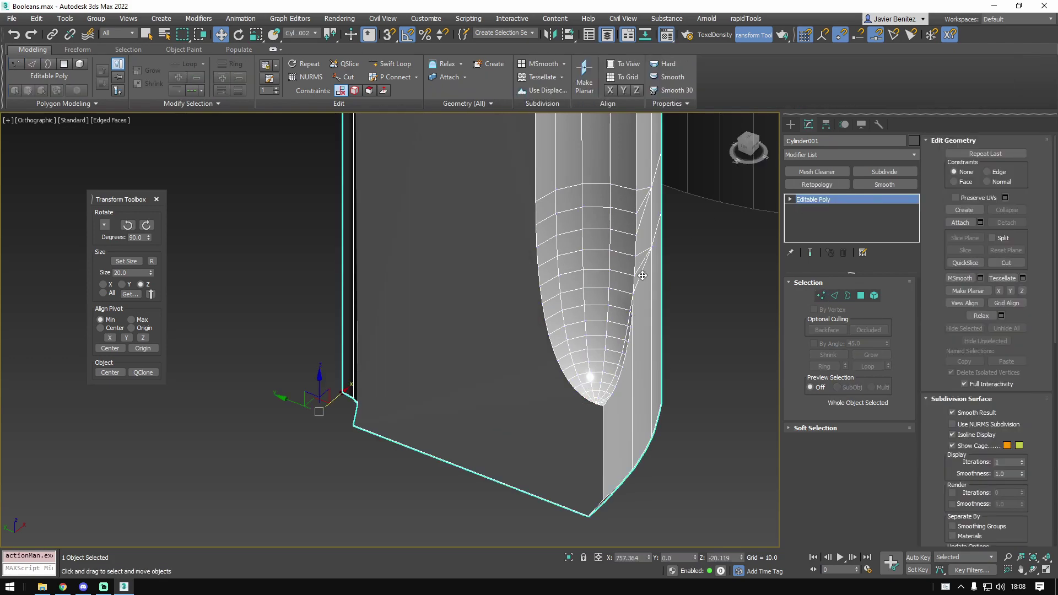
# - Check the capped walls' shading under a temporary Turn to Poly modifier, and delete that modifier
pyautogui.hotkey('ctrl', 'shift', 't')
pyautogui.moveTo(432, 262); pyautogui.dragTo(441, 363, button='middle')
pyautogui.scroll(-4, 441, 364)
pyautogui.keyDown('alt'); pyautogui.moveTo(450, 325); pyautogui.dragTo(553, 335, button='middle'); pyautogui.keyUp('alt')
pyautogui.press('F4')
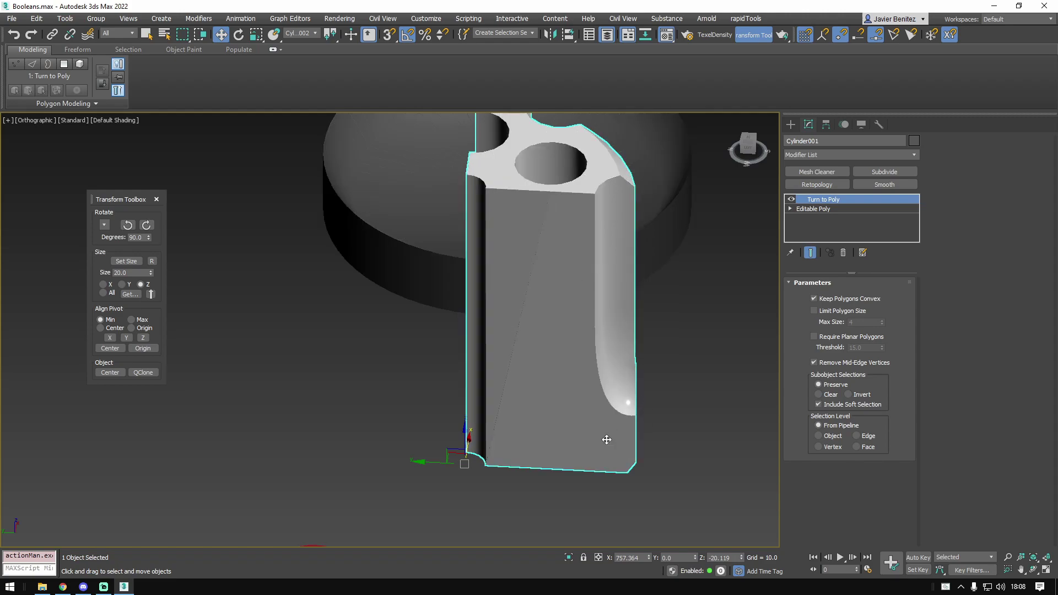
pyautogui.keyDown('alt'); pyautogui.moveTo(606, 439); pyautogui.dragTo(597, 350, button='middle'); pyautogui.keyUp('alt')
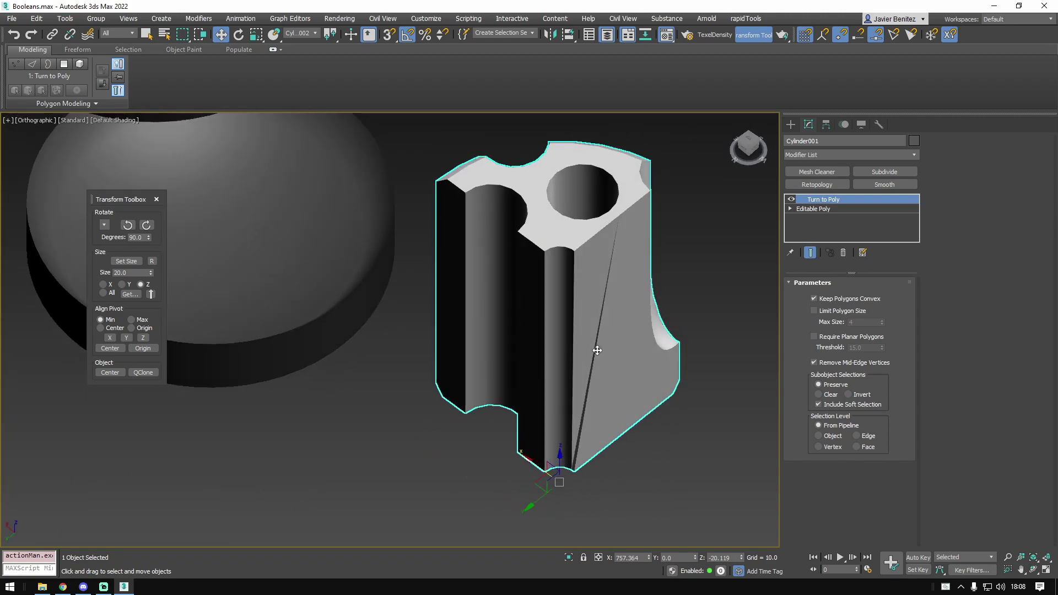
pyautogui.press('F4')
pyautogui.keyDown('alt'); pyautogui.moveTo(534, 364); pyautogui.dragTo(661, 322, button='middle'); pyautogui.keyUp('alt')
pyautogui.scroll(-2, 627, 275)
pyautogui.rightClick(819, 200)
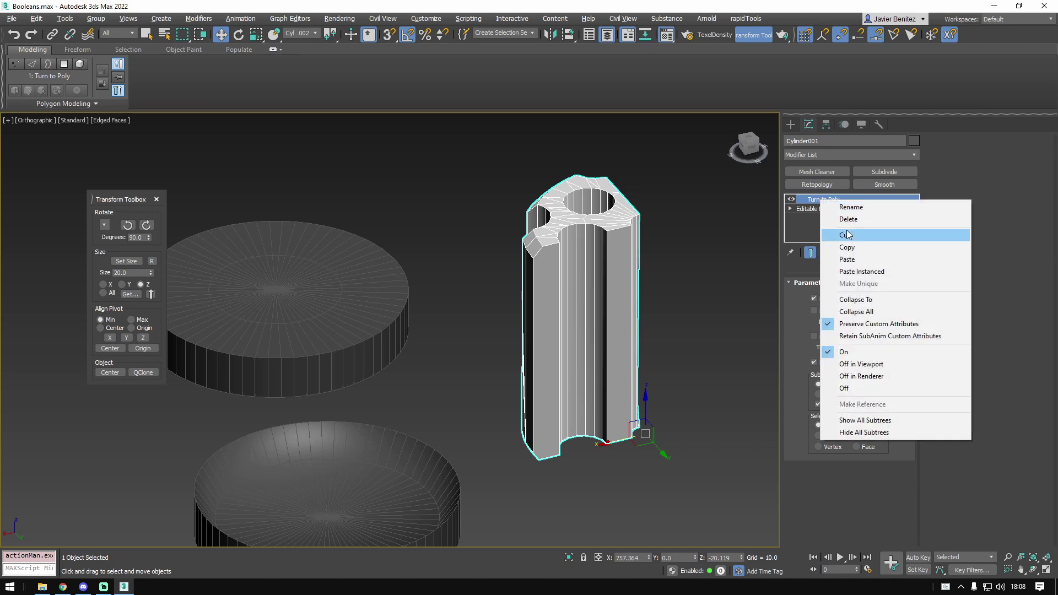
pyautogui.click(844, 219)
# - Add a Subdivide modifier in Variable Curvature mode and inspect the mesh with edged faces off and on
pyautogui.keyDown('alt'); pyautogui.moveTo(504, 261); pyautogui.dragTo(534, 298, button='middle'); pyautogui.keyUp('alt')
pyautogui.scroll(3, 527, 259)
pyautogui.scroll(1, 584, 314)
pyautogui.click(883, 172)
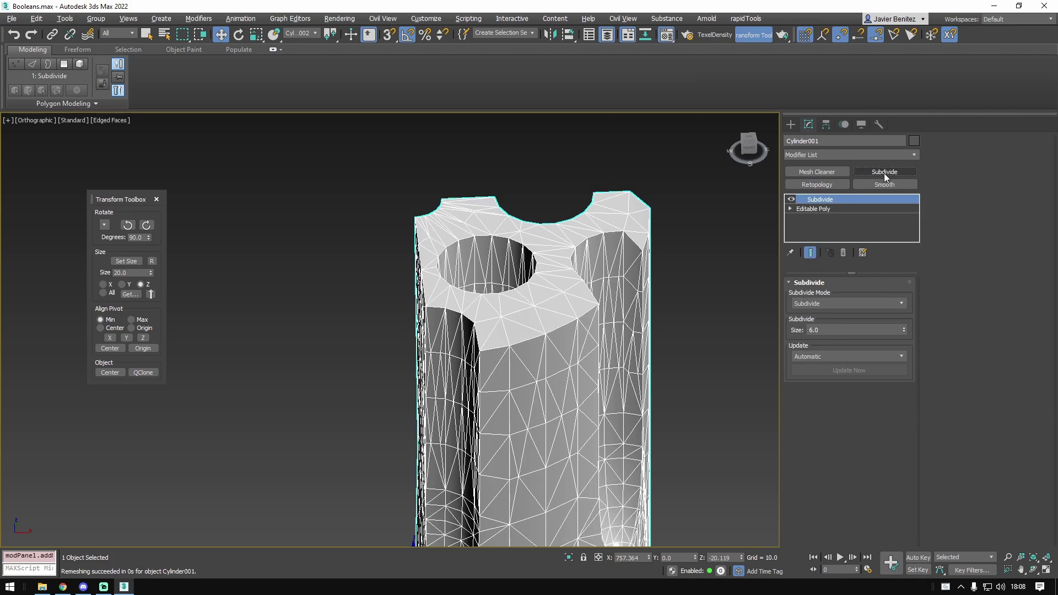
pyautogui.moveTo(591, 360); pyautogui.dragTo(586, 264, button='middle')
pyautogui.click(846, 307)
pyautogui.click(832, 344)
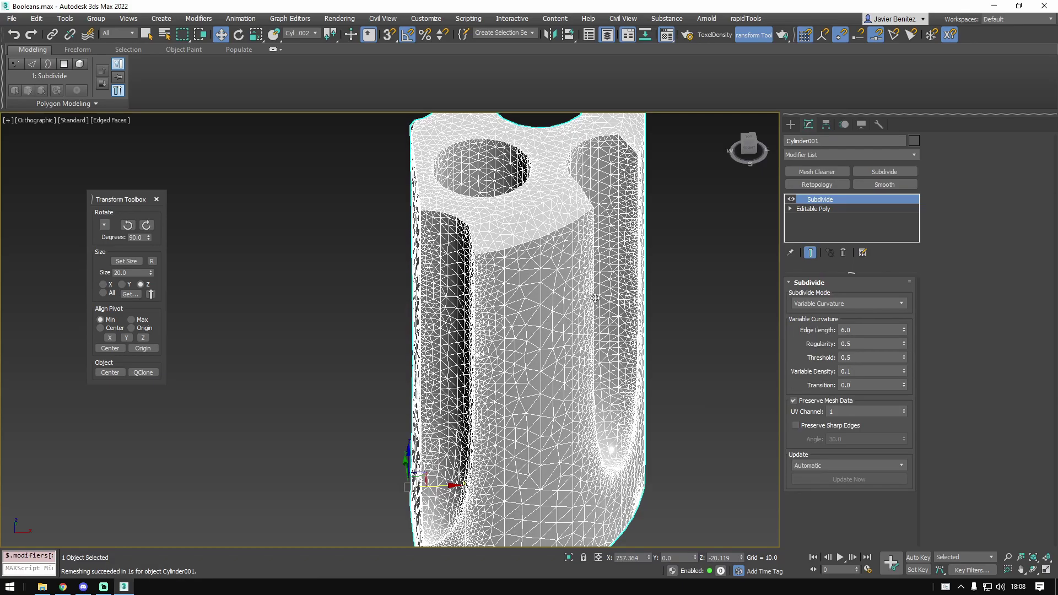
pyautogui.moveTo(596, 305)
pyautogui.keyDown('alt'); pyautogui.mouseDown(button='middle')
pyautogui.moveTo(539, 309)
pyautogui.moveTo(466, 366)
pyautogui.moveTo(602, 390)
pyautogui.moveTo(543, 325)
pyautogui.moveTo(552, 353)
pyautogui.moveTo(573, 347)
pyautogui.moveTo(537, 309)
pyautogui.moveTo(626, 302)
pyautogui.moveTo(597, 299)
pyautogui.moveTo(550, 267)
pyautogui.moveTo(573, 286)
pyautogui.mouseUp(button='middle'); pyautogui.keyUp('alt')
pyautogui.press('F4')
pyautogui.press('F4')
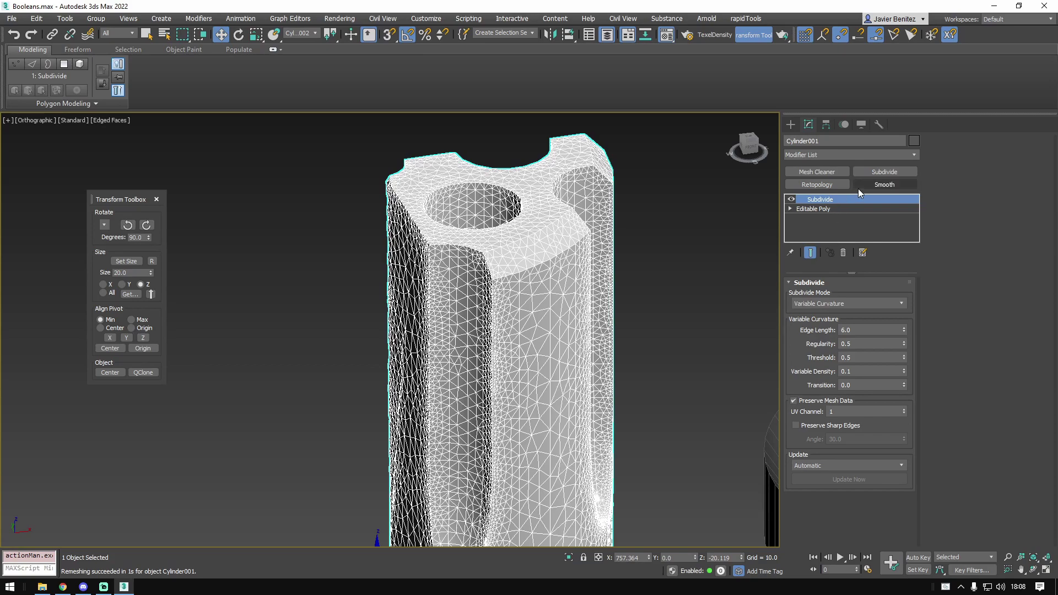
# - Switch the Subdivide mode to Adaptive and check the segment's other side
pyautogui.click(851, 305)
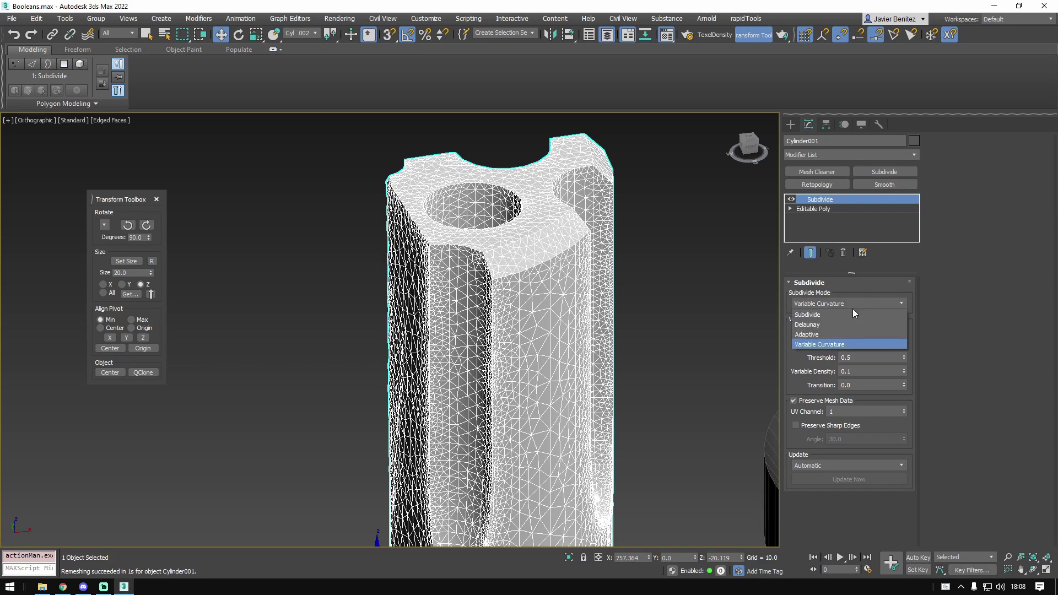
pyautogui.click(824, 335)
pyautogui.keyDown('alt'); pyautogui.moveTo(496, 298); pyautogui.dragTo(749, 385, button='middle'); pyautogui.keyUp('alt')
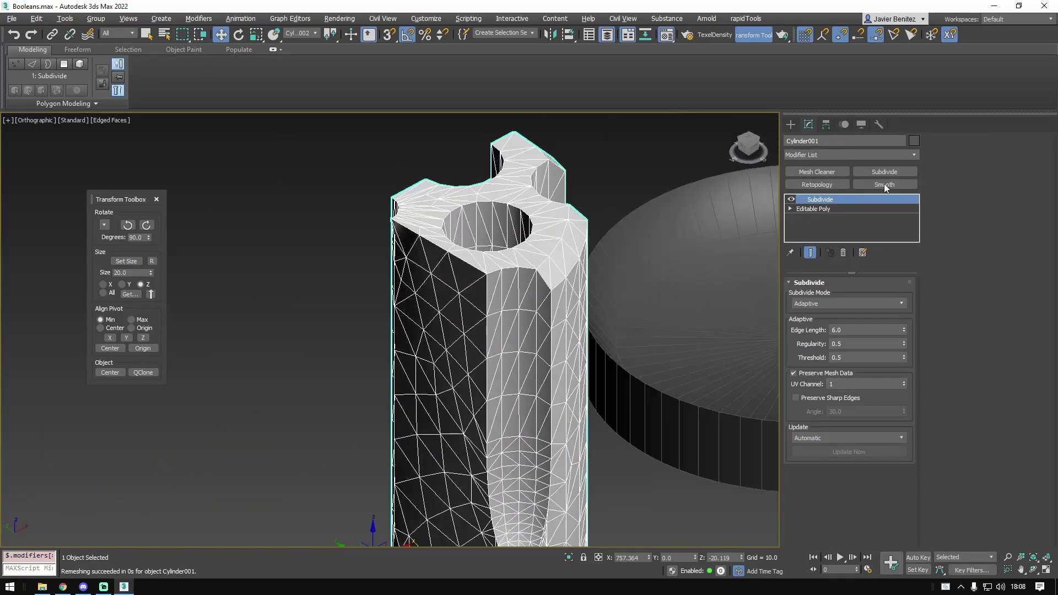
# - Add a Retopology modifier, compute it at 5000 faces and inspect the quad mesh with edged faces off and on
pyautogui.click(827, 185)
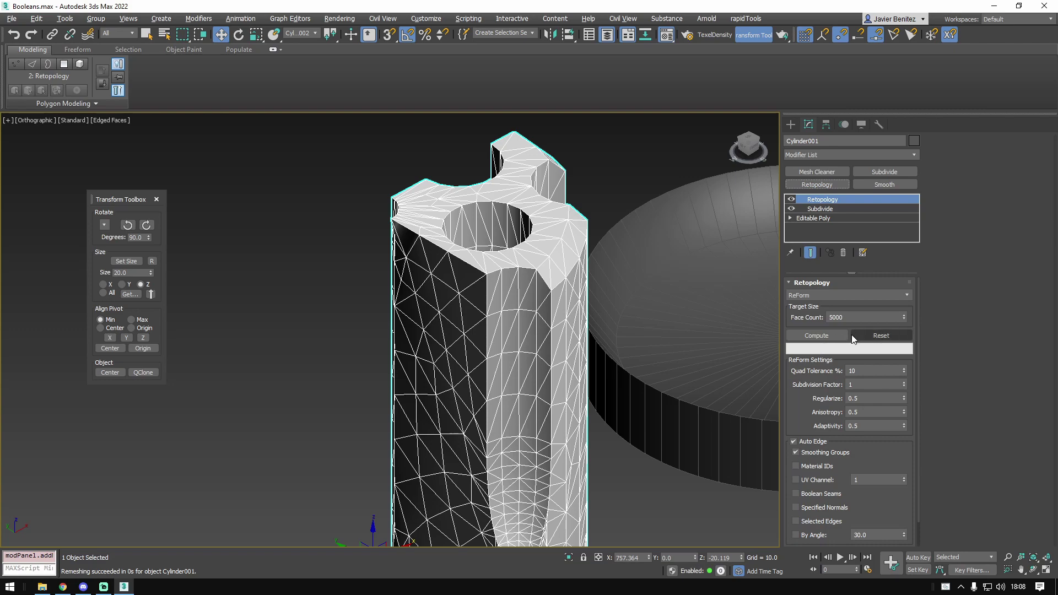
pyautogui.click(841, 336)
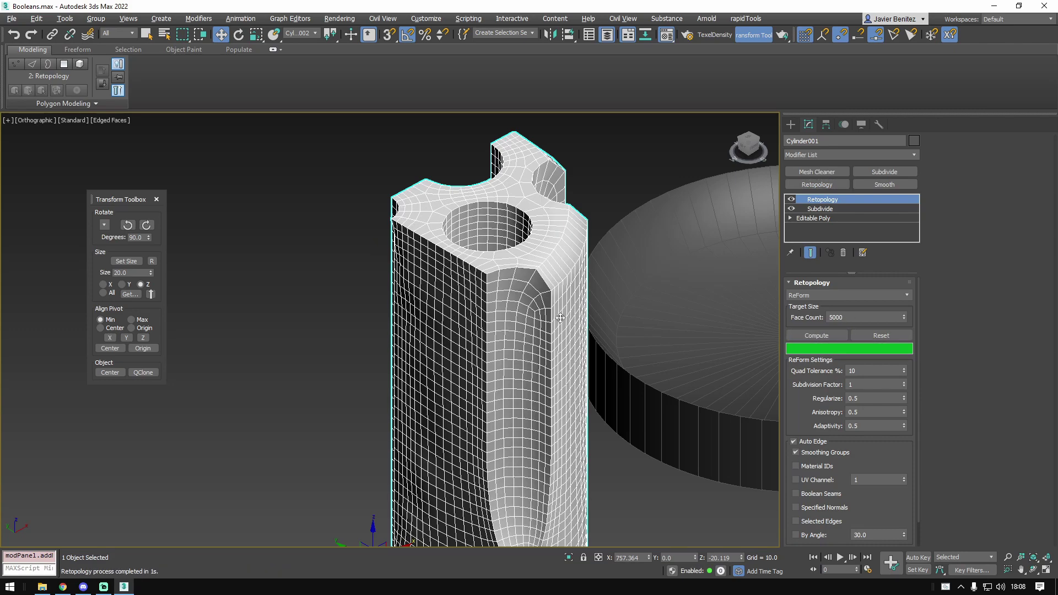
pyautogui.keyDown('alt'); pyautogui.moveTo(560, 318); pyautogui.dragTo(394, 315, button='middle'); pyautogui.keyUp('alt')
pyautogui.scroll(-1, 394, 315)
pyautogui.moveTo(656, 203)
pyautogui.keyDown('alt'); pyautogui.mouseDown(button='middle')
pyautogui.moveTo(617, 222)
pyautogui.moveTo(640, 288)
pyautogui.moveTo(628, 292)
pyautogui.moveTo(668, 281)
pyautogui.moveTo(588, 296)
pyautogui.moveTo(614, 341)
pyautogui.moveTo(562, 345)
pyautogui.moveTo(584, 311)
pyautogui.moveTo(633, 286)
pyautogui.moveTo(595, 272)
pyautogui.moveTo(606, 291)
pyautogui.moveTo(449, 180)
pyautogui.moveTo(524, 255)
pyautogui.mouseUp(button='middle'); pyautogui.keyUp('alt')
pyautogui.press('F4')
pyautogui.press('F4')
pyautogui.press('F4')
pyautogui.press('F4')
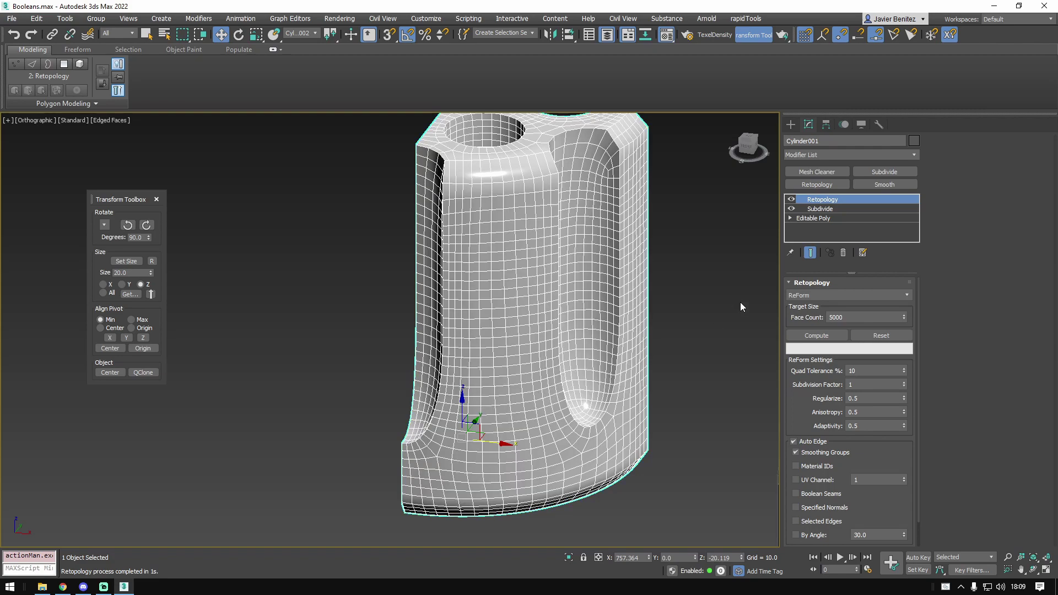
# - Recompute the Retopology at a face count of 1500, and again at 1000
pyautogui.doubleClick(852, 317)
pyautogui.write('1500')
pyautogui.click(814, 336)
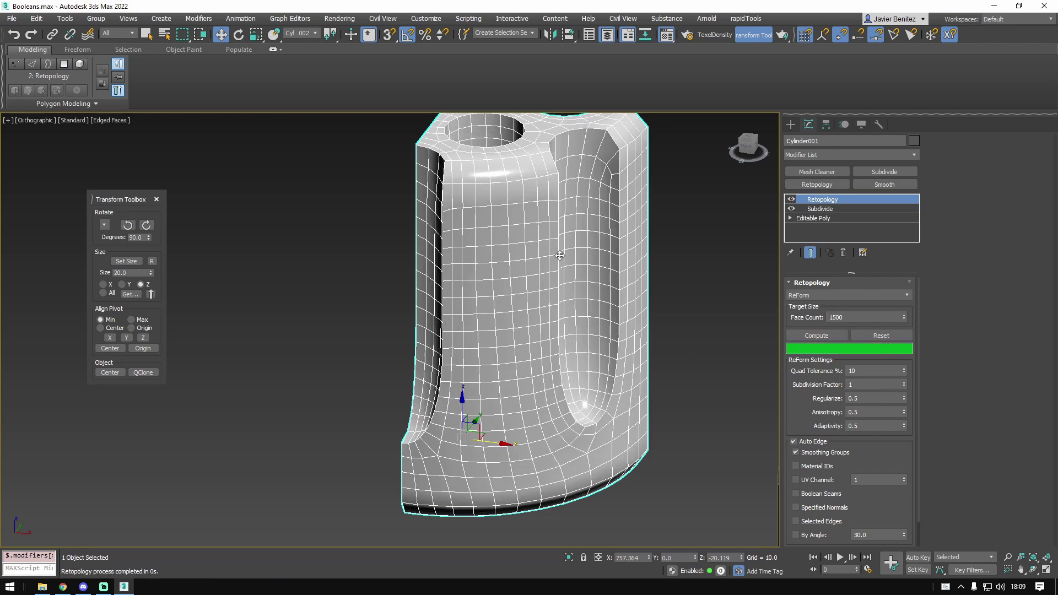
pyautogui.moveTo(573, 275); pyautogui.dragTo(543, 336, button='middle')
pyautogui.moveTo(543, 336)
pyautogui.keyDown('alt'); pyautogui.mouseDown(button='middle')
pyautogui.moveTo(538, 345)
pyautogui.moveTo(529, 333)
pyautogui.moveTo(572, 331)
pyautogui.moveTo(537, 344)
pyautogui.mouseUp(button='middle'); pyautogui.keyUp('alt')
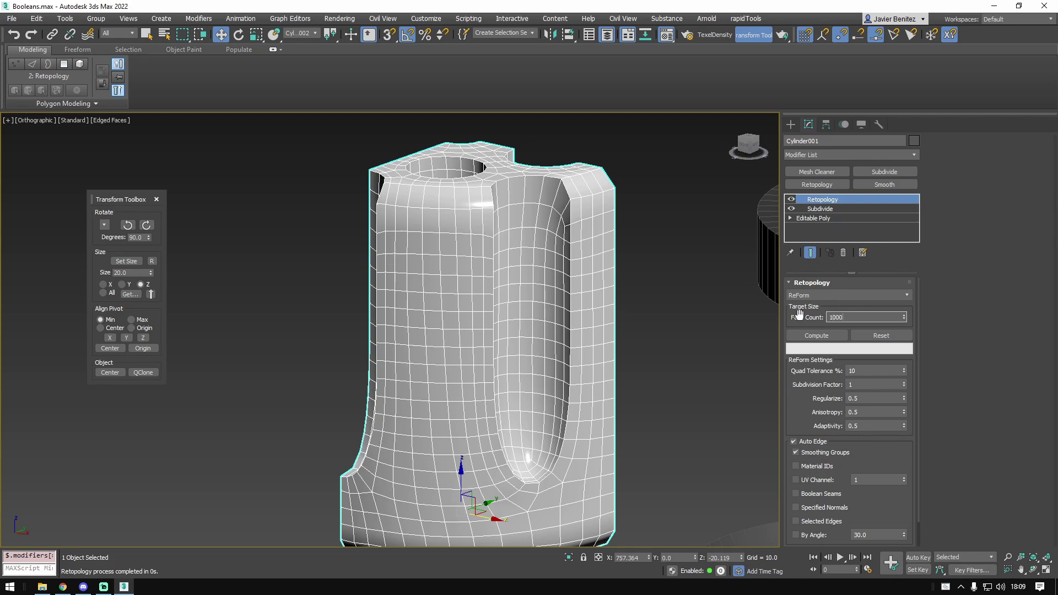
pyautogui.click(788, 335)
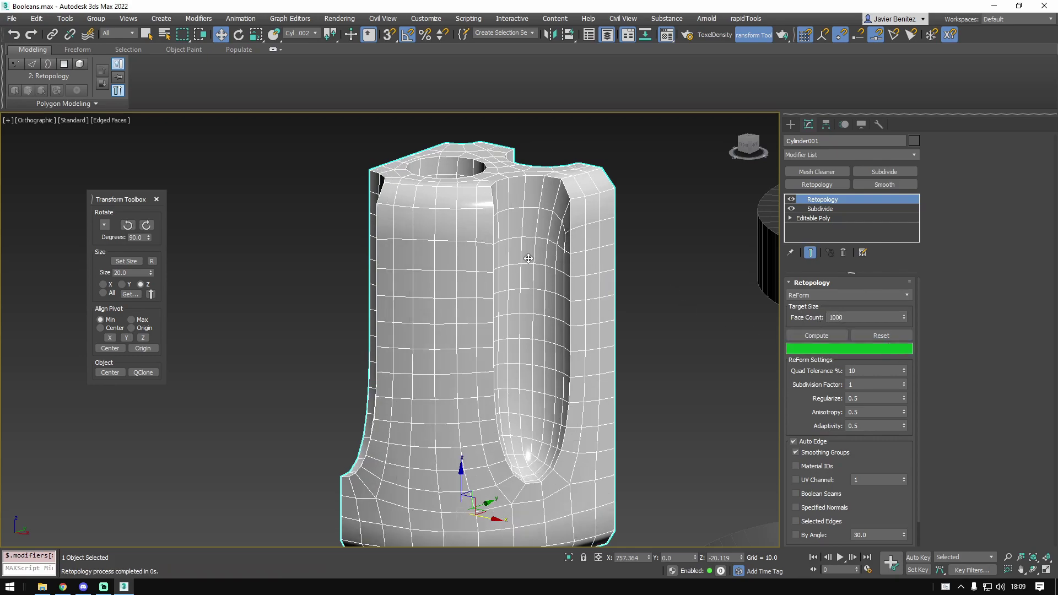
pyautogui.keyDown('alt'); pyautogui.moveTo(607, 280); pyautogui.dragTo(419, 365, button='middle'); pyautogui.keyUp('alt')
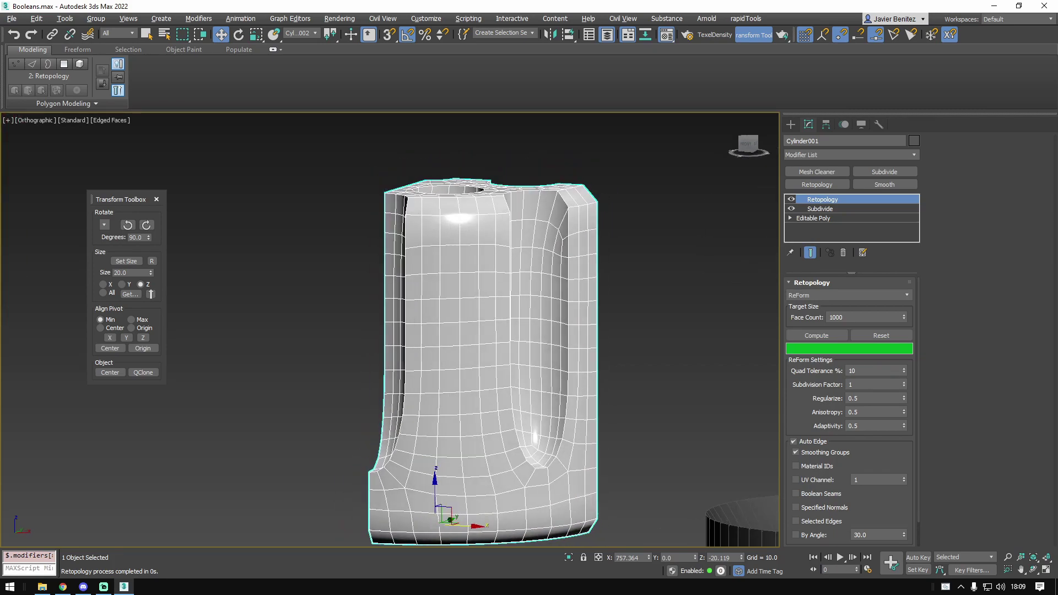
# - Stack a second Retopology modifier on the segment and compute it at 500 faces
pyautogui.click(828, 157)
pyautogui.write('ret')
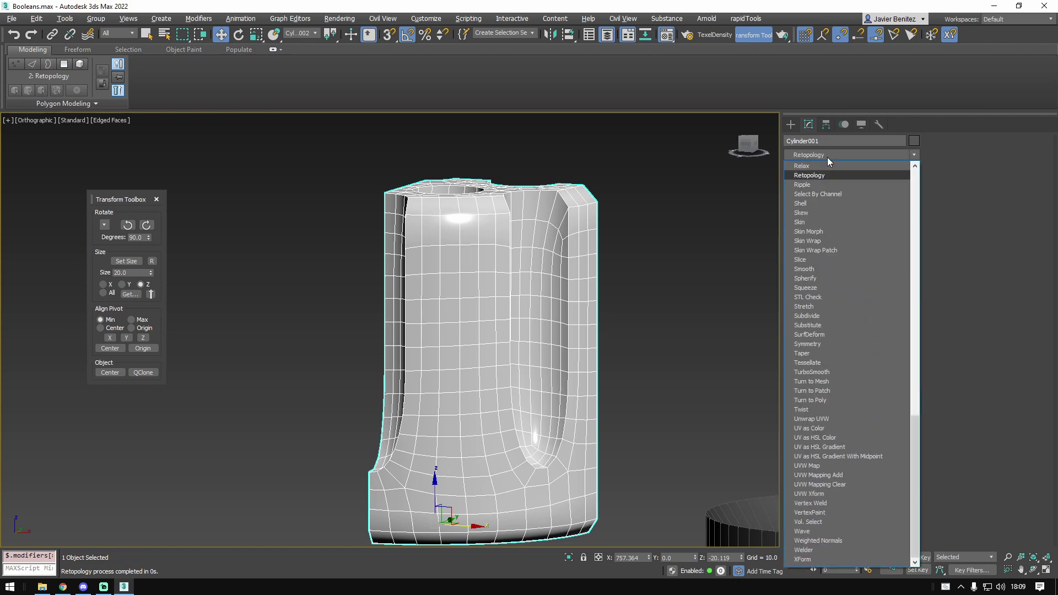
pyautogui.press('Return')
pyautogui.keyDown('alt'); pyautogui.moveTo(574, 289); pyautogui.dragTo(578, 289, button='middle'); pyautogui.keyUp('alt')
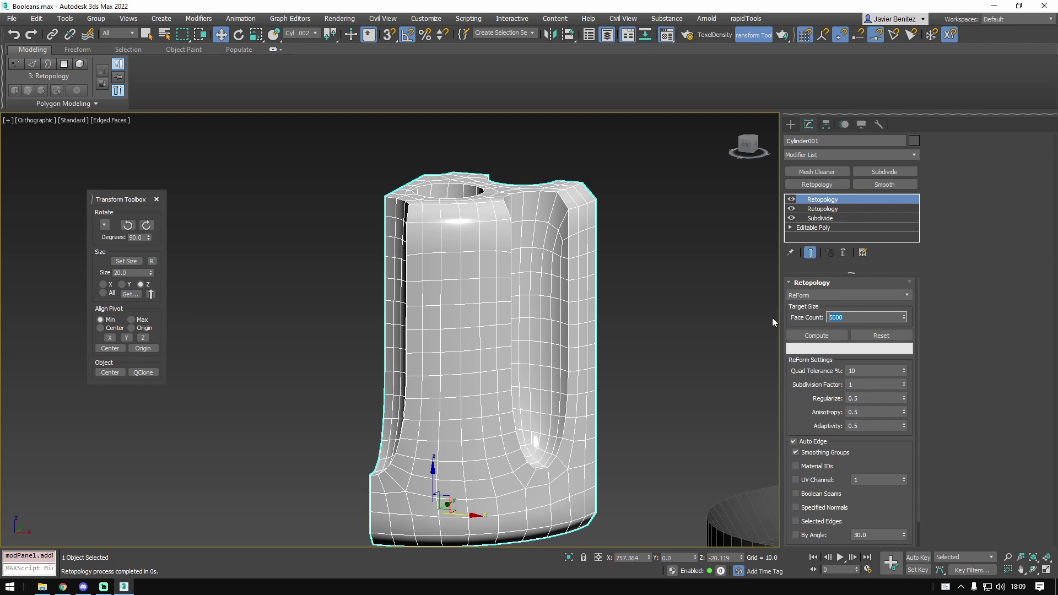
pyautogui.write('500')
pyautogui.press('Return')
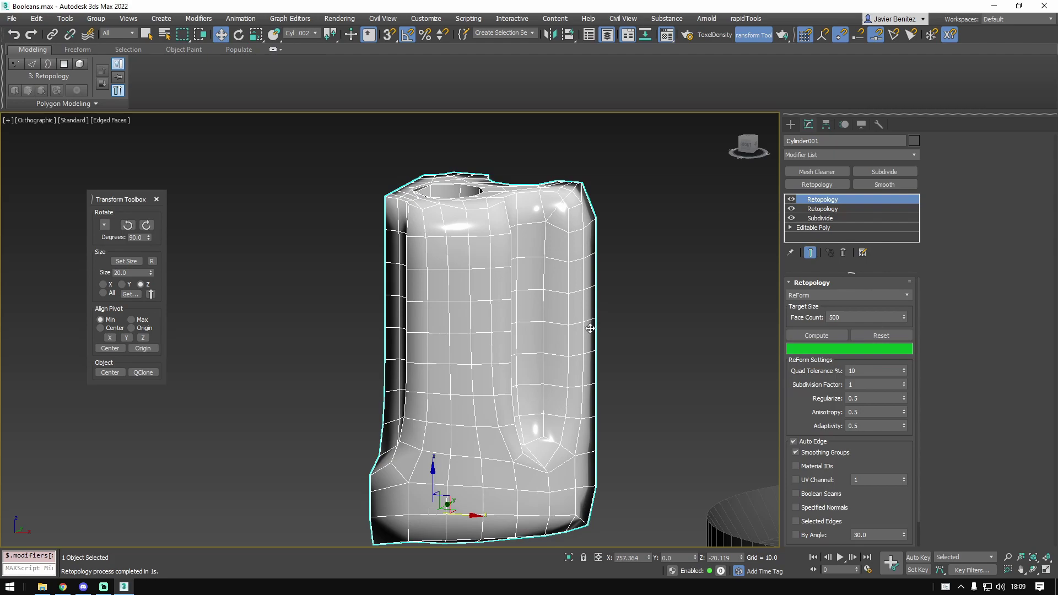
pyautogui.keyDown('alt'); pyautogui.moveTo(591, 329); pyautogui.dragTo(585, 354, button='middle'); pyautogui.keyUp('alt')
# - Undo the 500-face setting, delete the second Retopology modifier and review the remaining mesh
pyautogui.hotkey('ctrl', 'z')
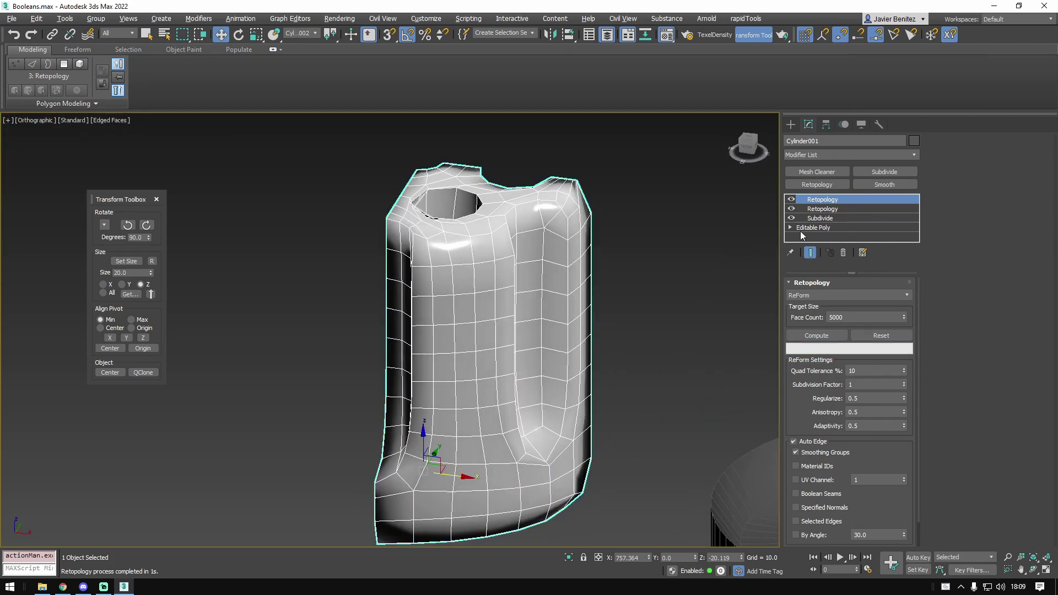
pyautogui.rightClick(851, 198)
pyautogui.click(871, 216)
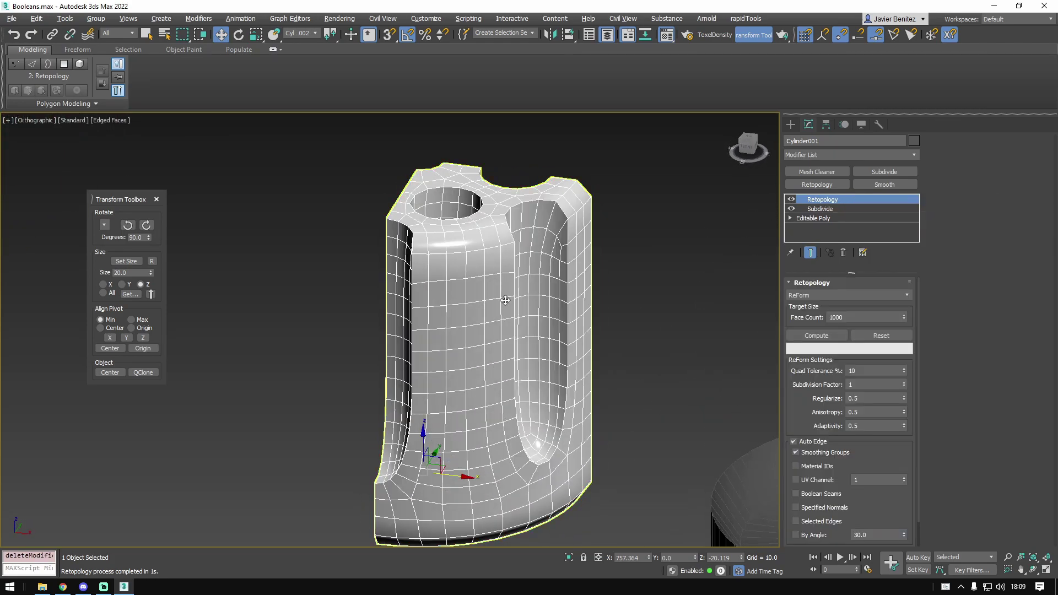
pyautogui.moveTo(506, 300)
pyautogui.keyDown('alt'); pyautogui.mouseDown(button='middle')
pyautogui.moveTo(555, 267)
pyautogui.moveTo(532, 311)
pyautogui.moveTo(518, 295)
pyautogui.mouseUp(button='middle'); pyautogui.keyUp('alt')
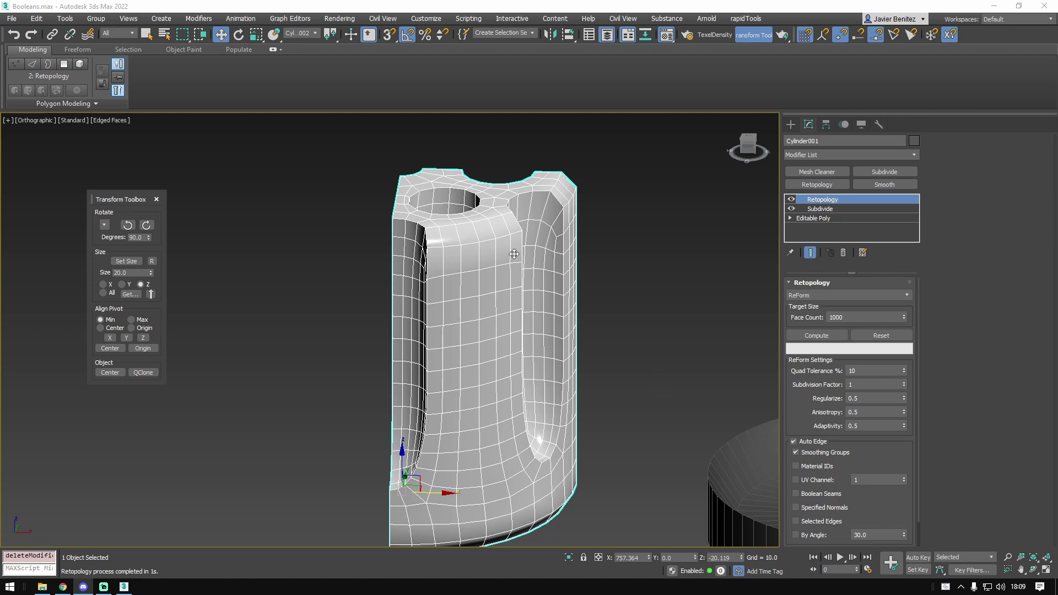
pyautogui.keyDown('alt'); pyautogui.moveTo(508, 257); pyautogui.dragTo(511, 366, button='middle'); pyautogui.keyUp('alt')
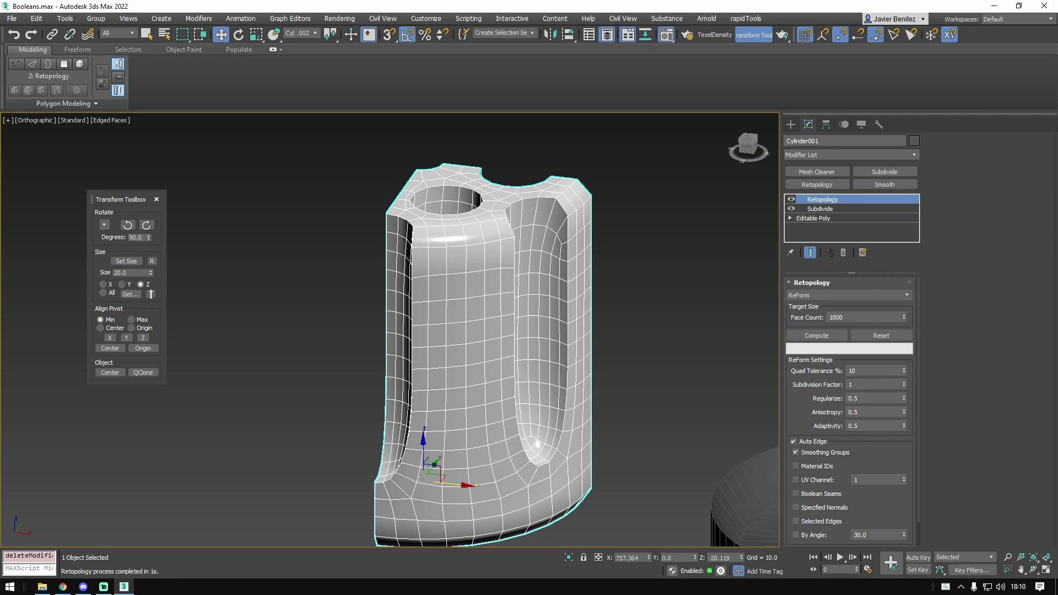
# - Compute the full revolver cylinder's Retopology at 10000 faces and inspect the quad mesh with edged faces off and on
pyautogui.scroll(-6, 426, 260)
pyautogui.moveTo(478, 311); pyautogui.dragTo(497, 325, button='middle')
pyautogui.scroll(-3, 583, 319)
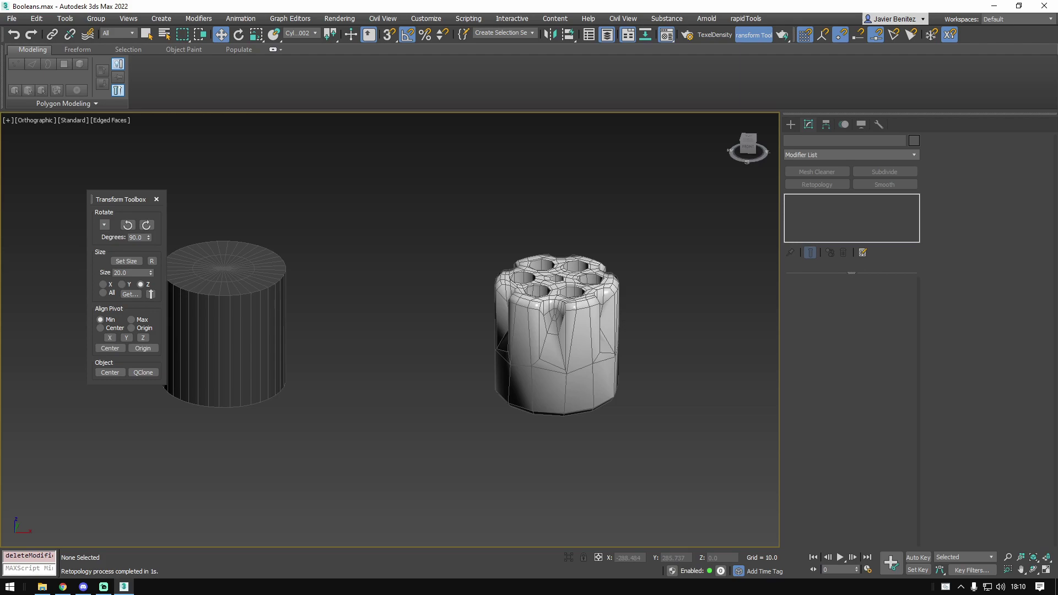
pyautogui.click(560, 377)
pyautogui.press('z')
pyautogui.moveTo(600, 280); pyautogui.dragTo(557, 323, button='middle')
pyautogui.scroll(-2, 557, 309)
pyautogui.click(826, 210)
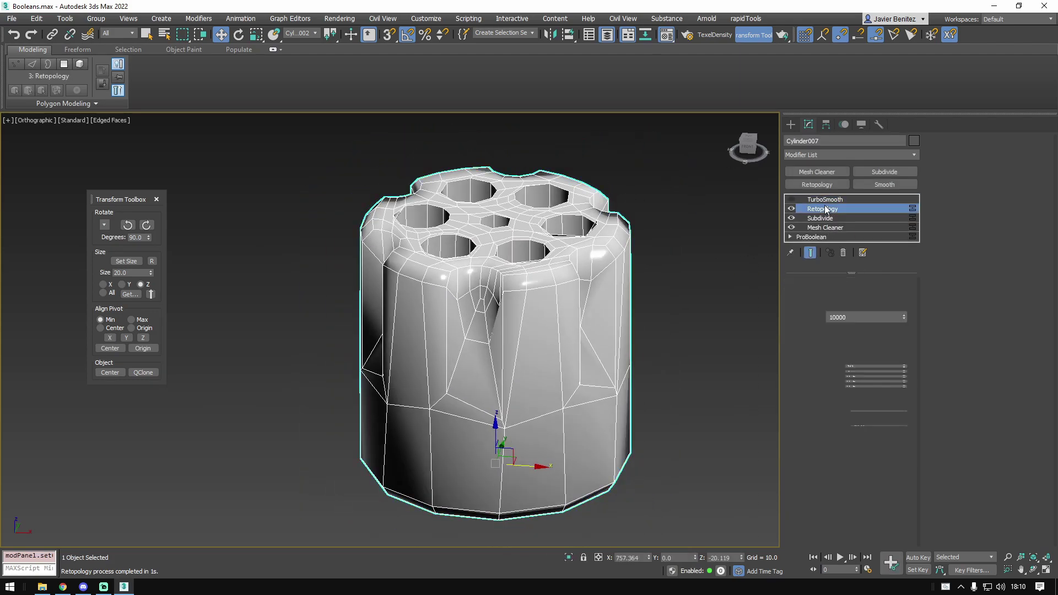
pyautogui.doubleClick(851, 317)
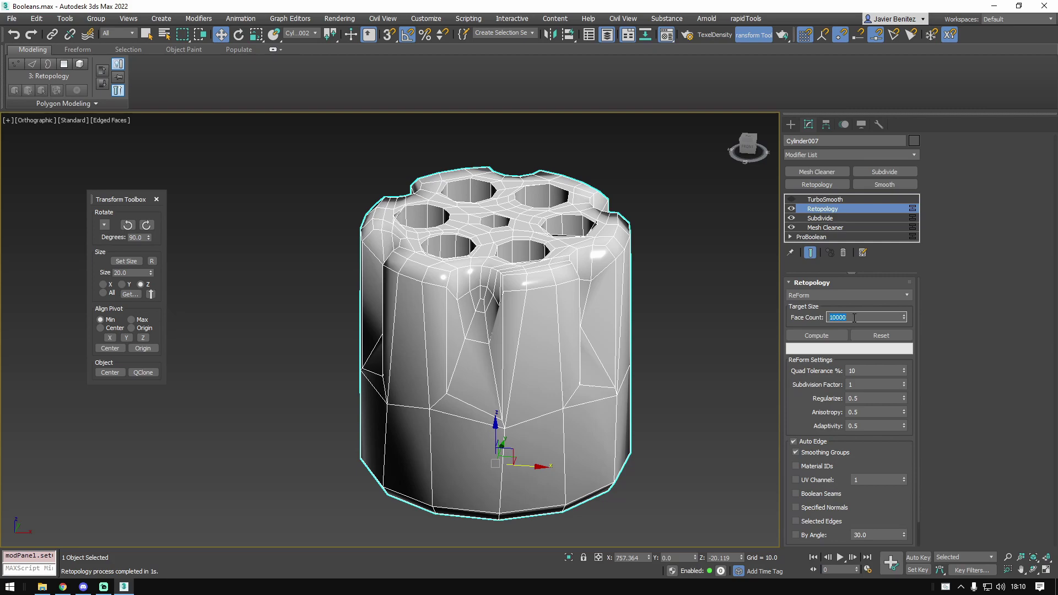
pyautogui.click(828, 333)
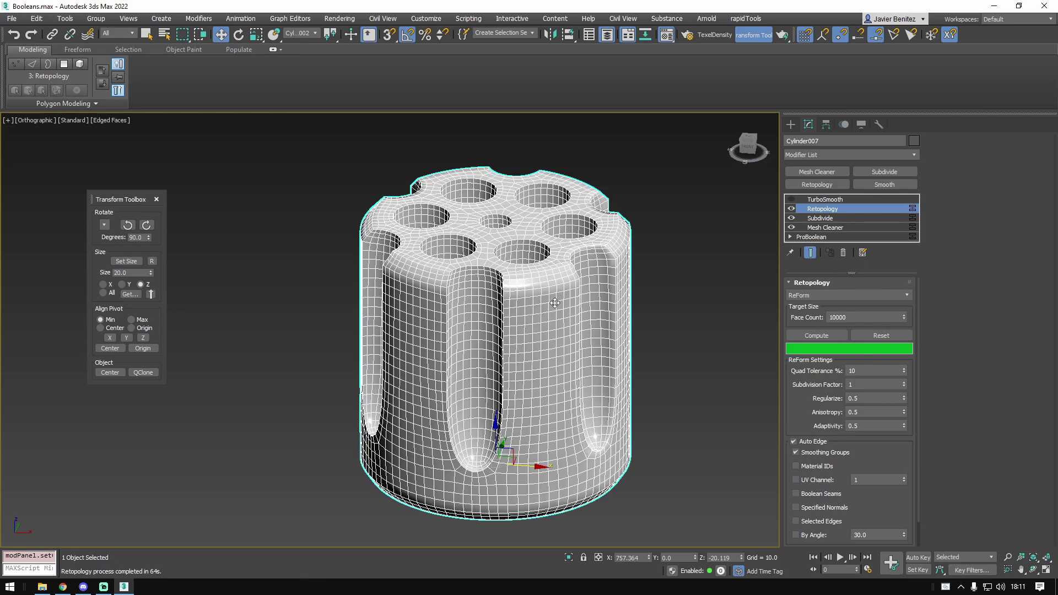
pyautogui.scroll(3, 500, 253)
pyautogui.moveTo(499, 252)
pyautogui.keyDown('alt'); pyautogui.mouseDown(button='middle')
pyautogui.moveTo(493, 232)
pyautogui.moveTo(468, 263)
pyautogui.moveTo(518, 292)
pyautogui.moveTo(535, 320)
pyautogui.mouseUp(button='middle'); pyautogui.keyUp('alt')
pyautogui.scroll(-3, 518, 292)
pyautogui.scroll(2, 535, 320)
pyautogui.press('F4')
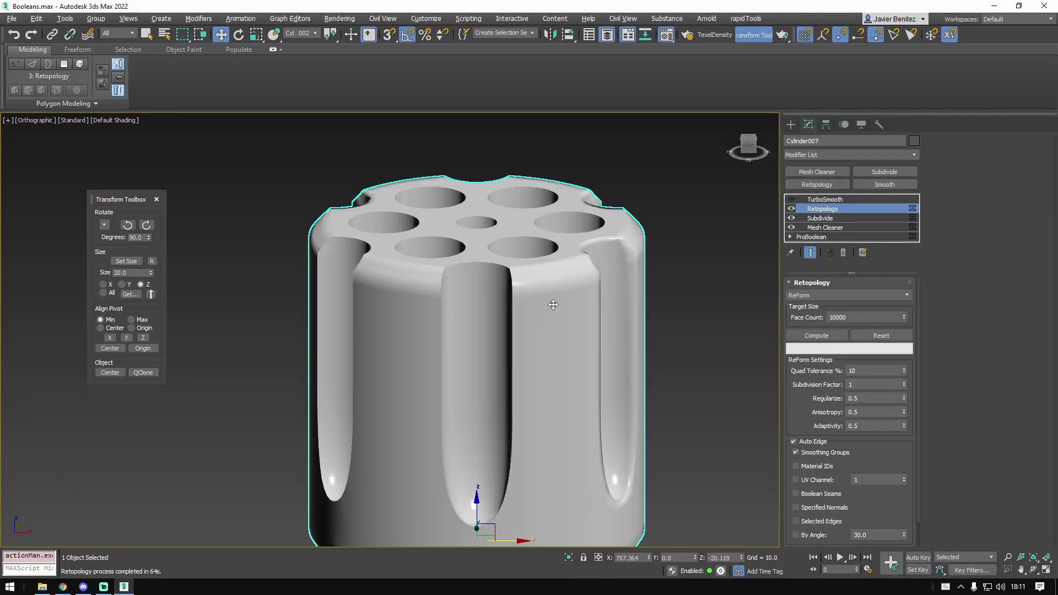
pyautogui.press('F4')
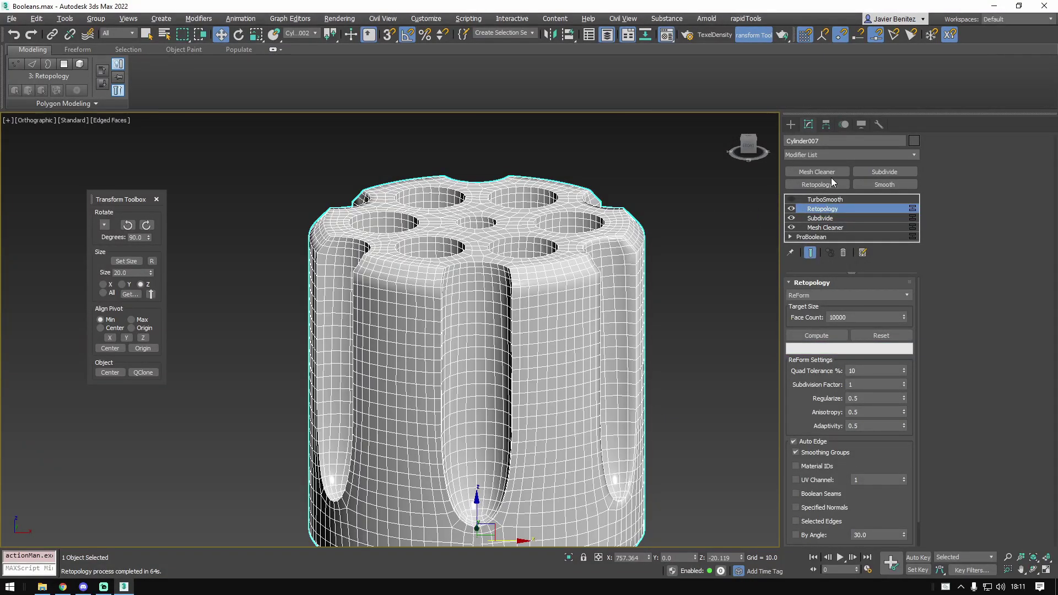
# - Stack a second Retopology modifier on the full cylinder and compute it at 7500 faces
pyautogui.click(817, 185)
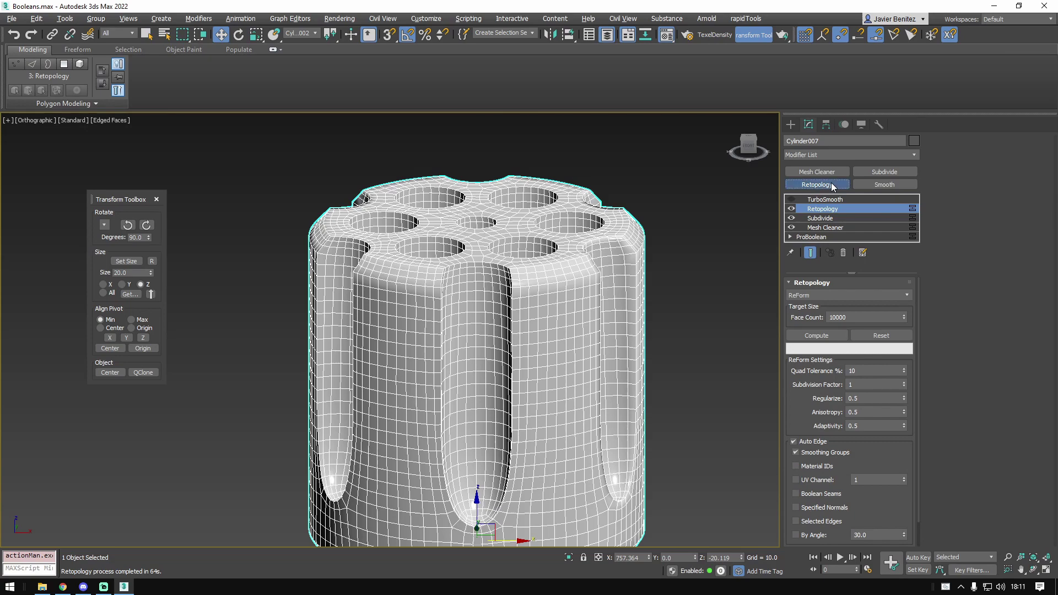
pyautogui.doubleClick(877, 317)
pyautogui.write('5000')
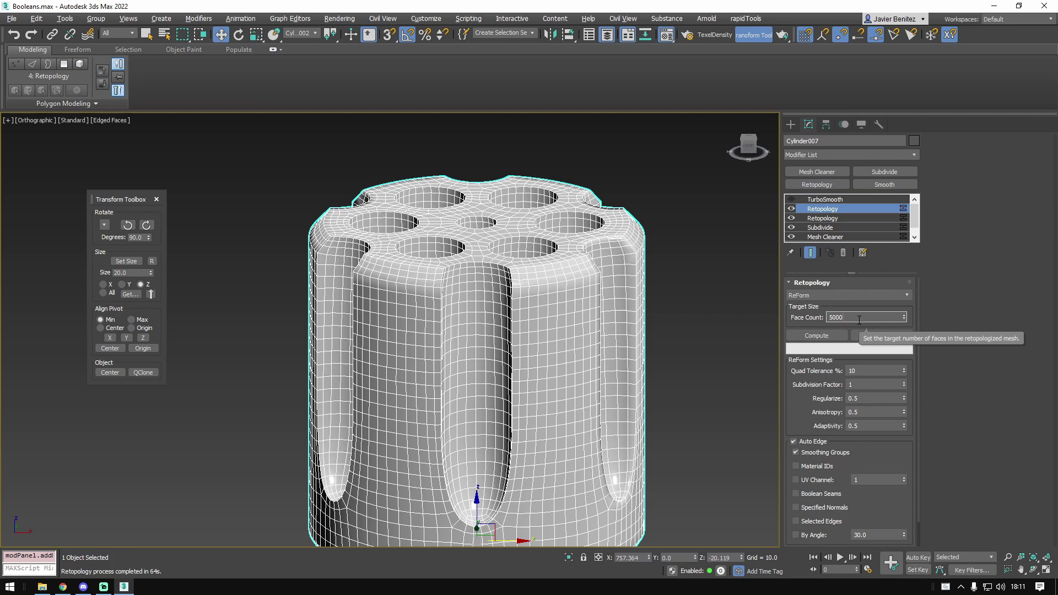
pyautogui.moveTo(859, 320); pyautogui.dragTo(791, 316)
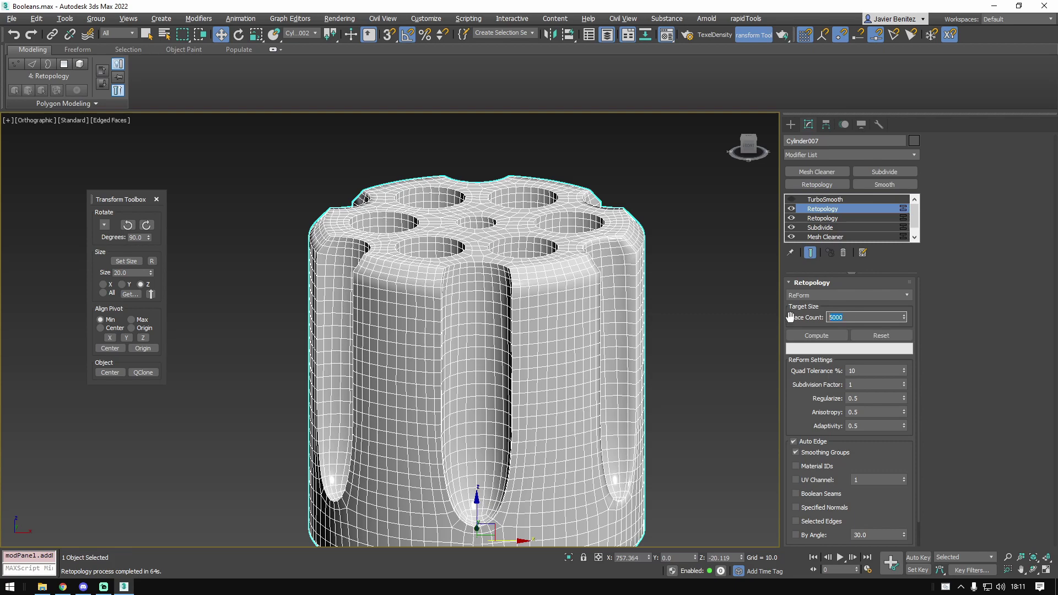
pyautogui.write('7')
pyautogui.click(816, 335)
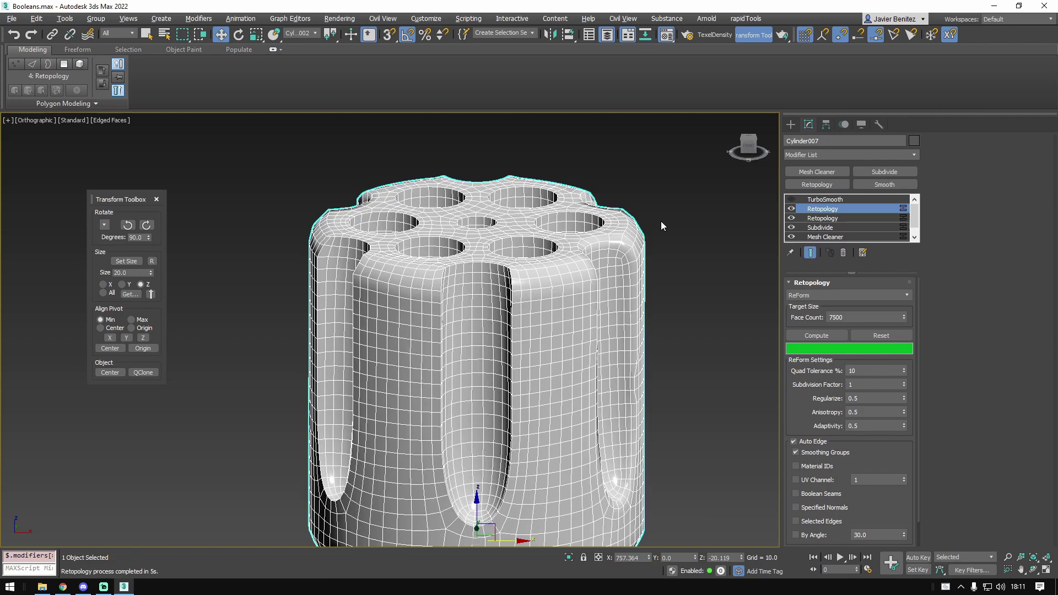
# - Compare the cylinder's mesh with the second Retopology modifier on and off, checking the grooves from several sides and reviewing its settings
pyautogui.keyDown('alt'); pyautogui.moveTo(692, 286); pyautogui.dragTo(671, 274, button='middle'); pyautogui.keyUp('alt')
pyautogui.click(792, 209)
pyautogui.click(792, 209)
pyautogui.click(791, 210)
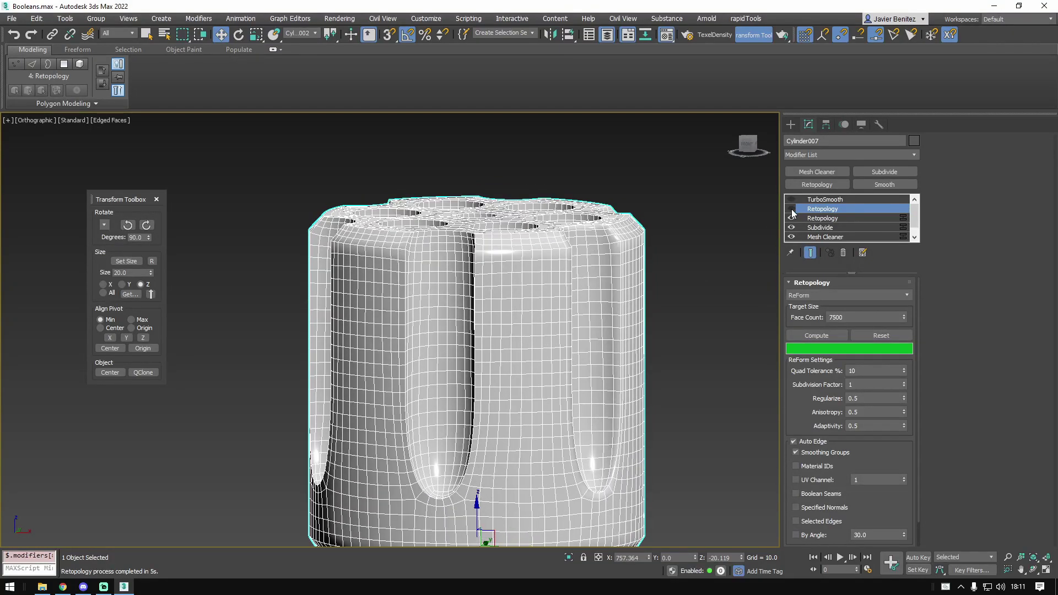
pyautogui.click(792, 209)
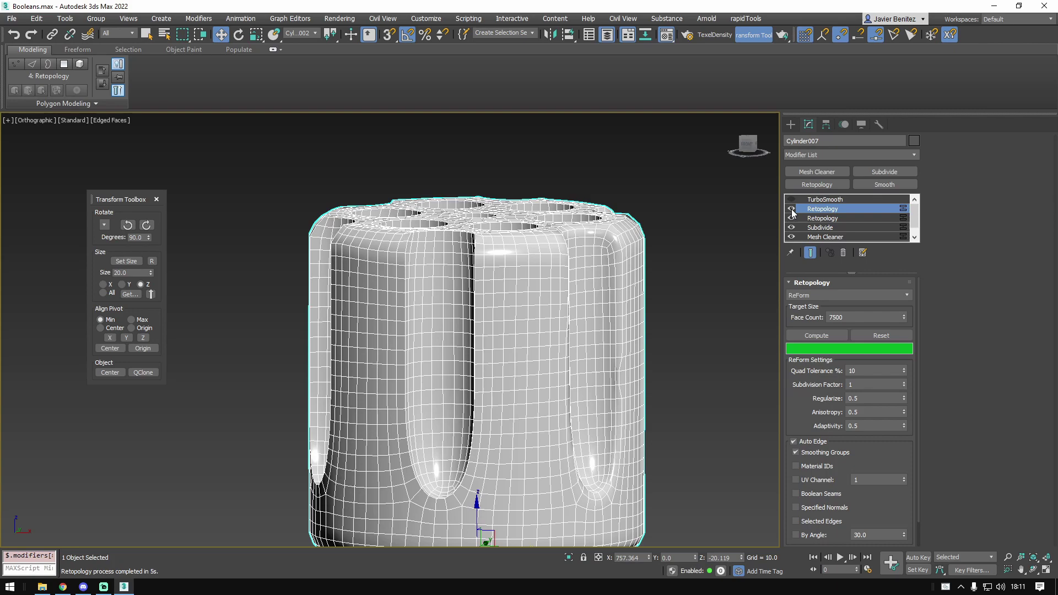
pyautogui.click(791, 209)
pyautogui.click(791, 209)
pyautogui.click(791, 209)
pyautogui.click(791, 210)
pyautogui.click(791, 209)
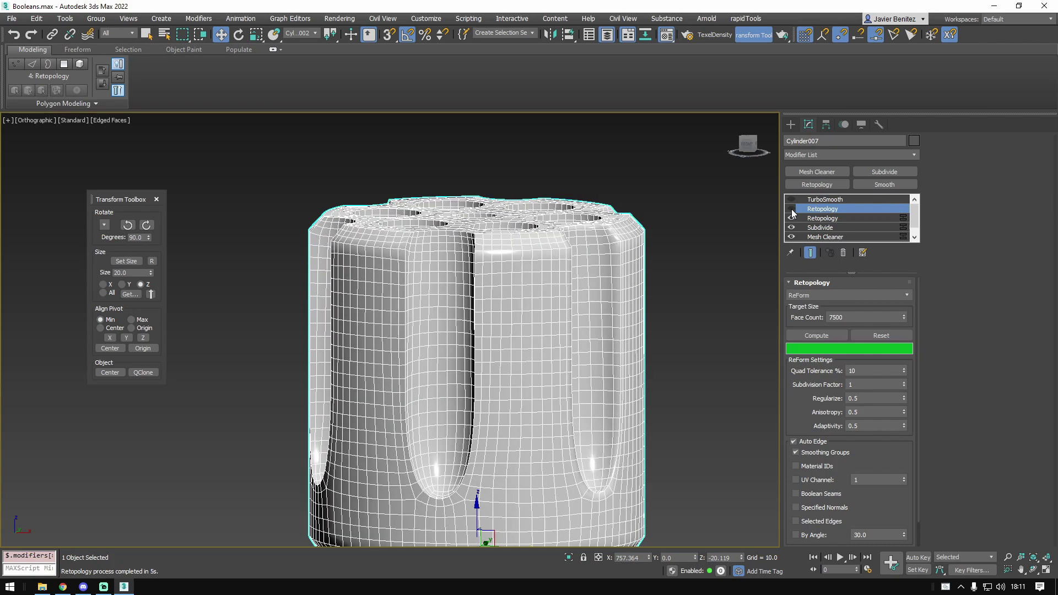
pyautogui.click(791, 209)
pyautogui.keyDown('alt'); pyautogui.moveTo(612, 260); pyautogui.dragTo(546, 282, button='middle'); pyautogui.keyUp('alt')
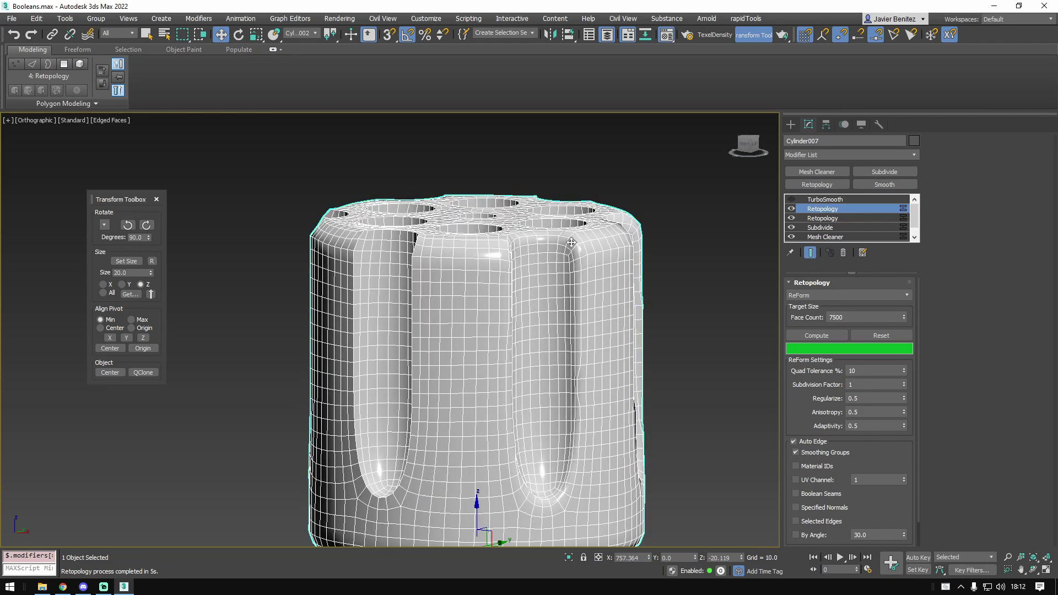
pyautogui.keyDown('alt'); pyautogui.moveTo(634, 404); pyautogui.dragTo(554, 284, button='middle'); pyautogui.keyUp('alt')
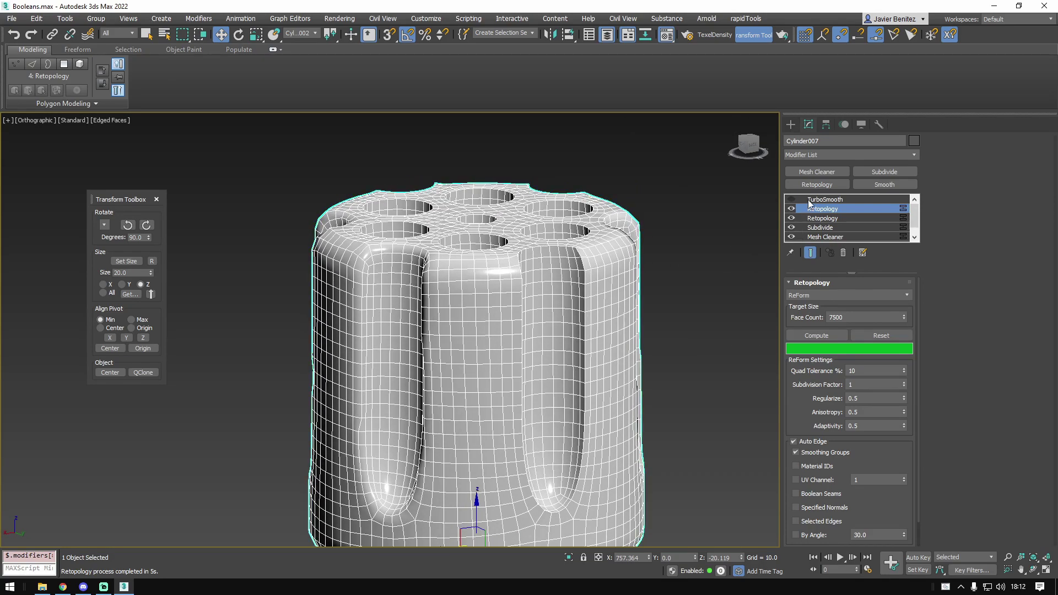
pyautogui.click(792, 209)
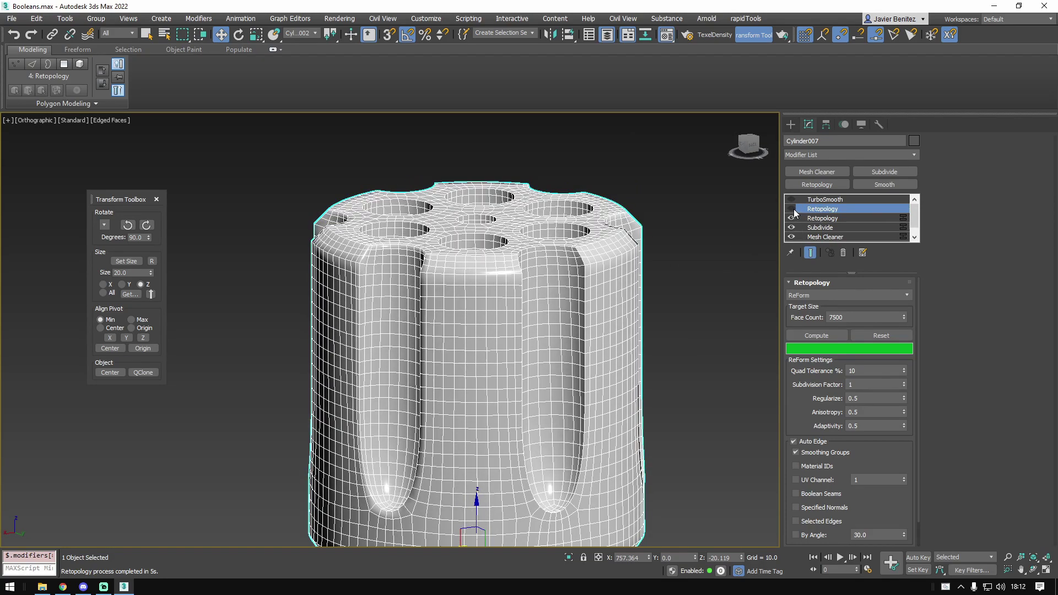
pyautogui.scroll(-2, 865, 434)
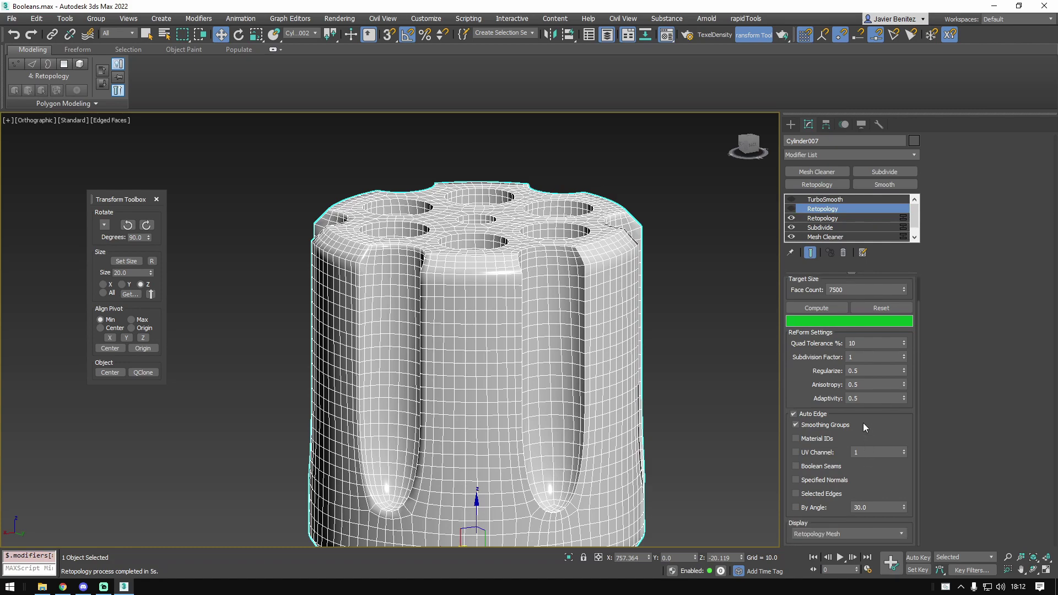
pyautogui.scroll(2, 861, 422)
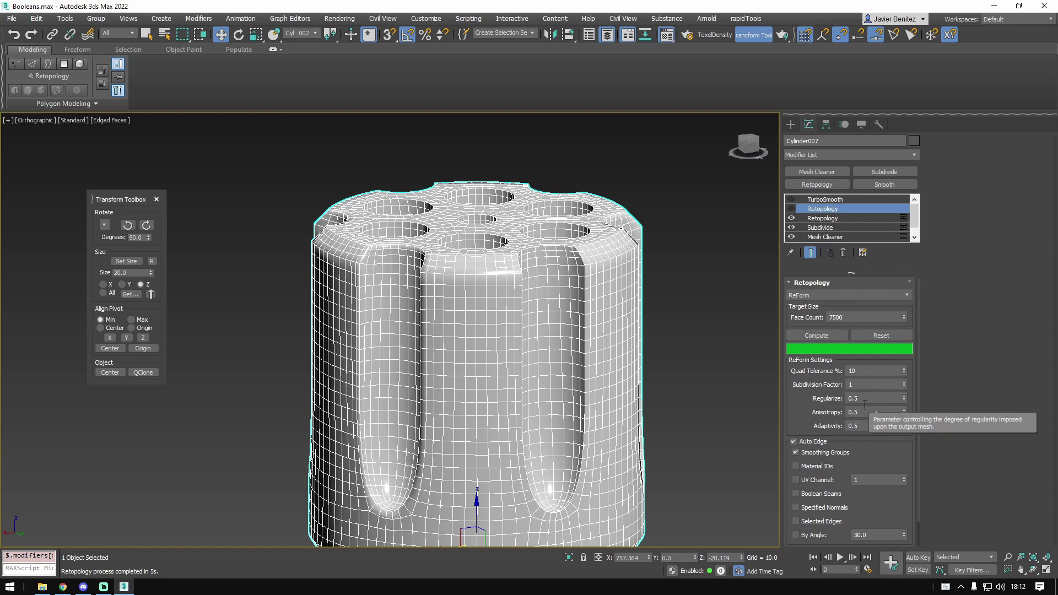
# - Delete the upper Retopology modifier and compare the mesh with the remaining one off and on
pyautogui.rightClick(814, 211)
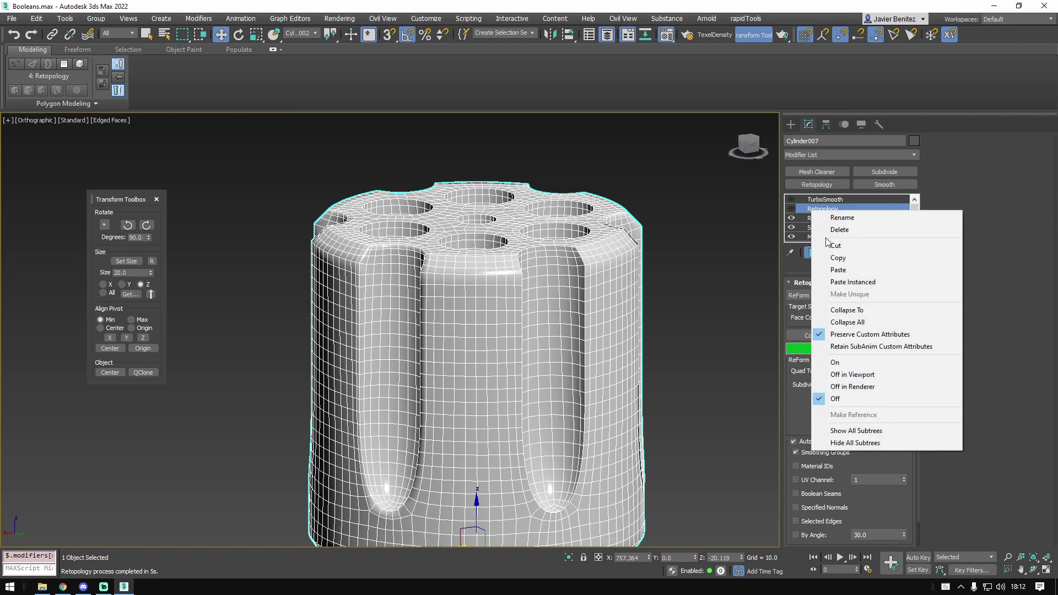
pyautogui.click(852, 231)
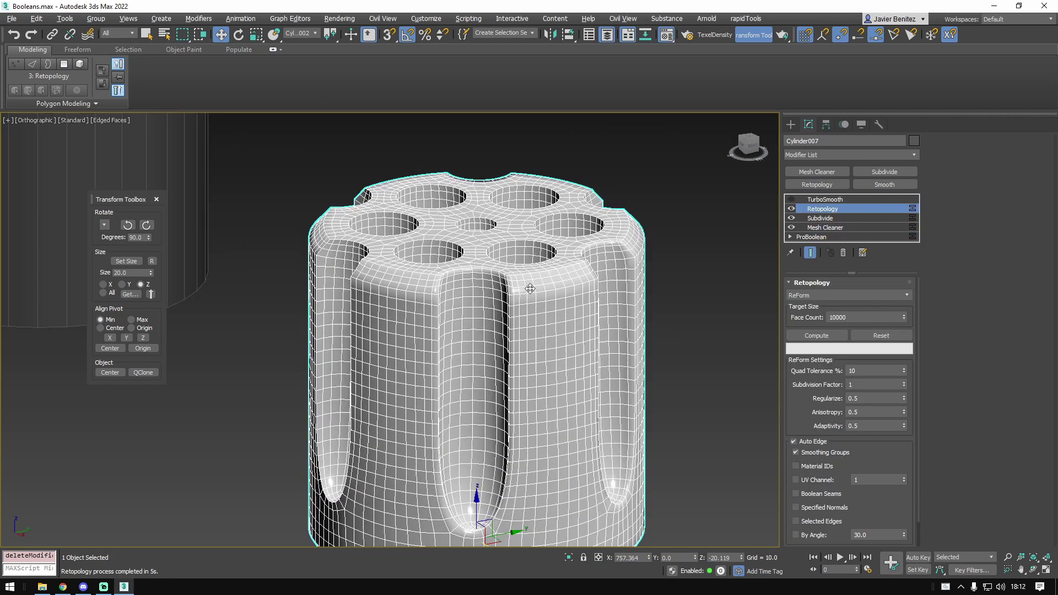
pyautogui.click(793, 210)
pyautogui.click(793, 210)
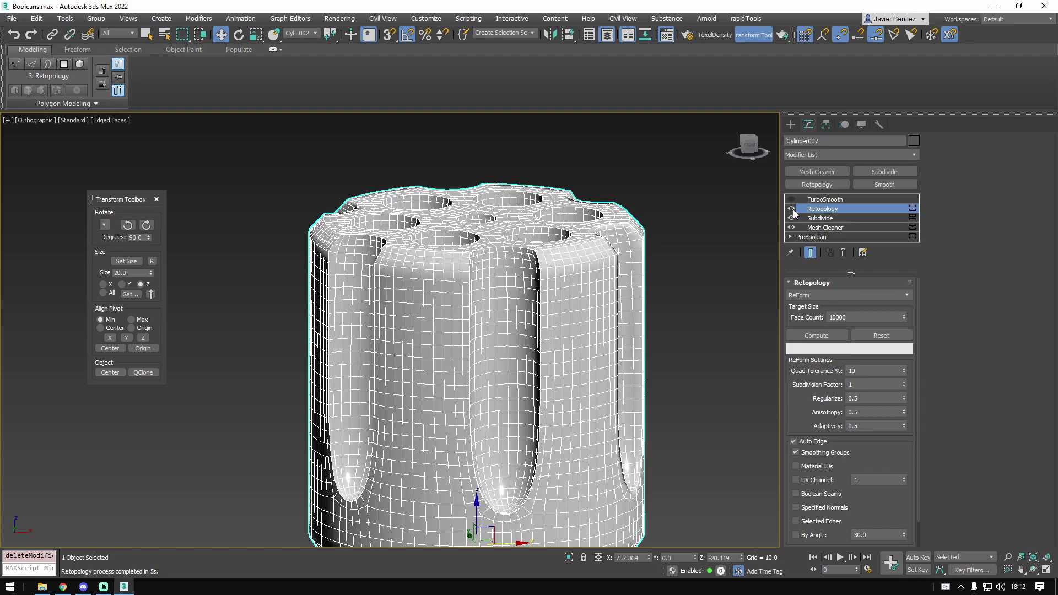
# - Enable the full cylinder's TurboSmooth with 3 iterations and inspect the smoothed surface from above and below with edged faces off
pyautogui.moveTo(574, 293)
pyautogui.keyDown('alt'); pyautogui.mouseDown(button='middle')
pyautogui.moveTo(544, 344)
pyautogui.moveTo(546, 309)
pyautogui.mouseUp(button='middle'); pyautogui.keyUp('alt')
pyautogui.press('F4')
pyautogui.click(791, 199)
pyautogui.press('F4')
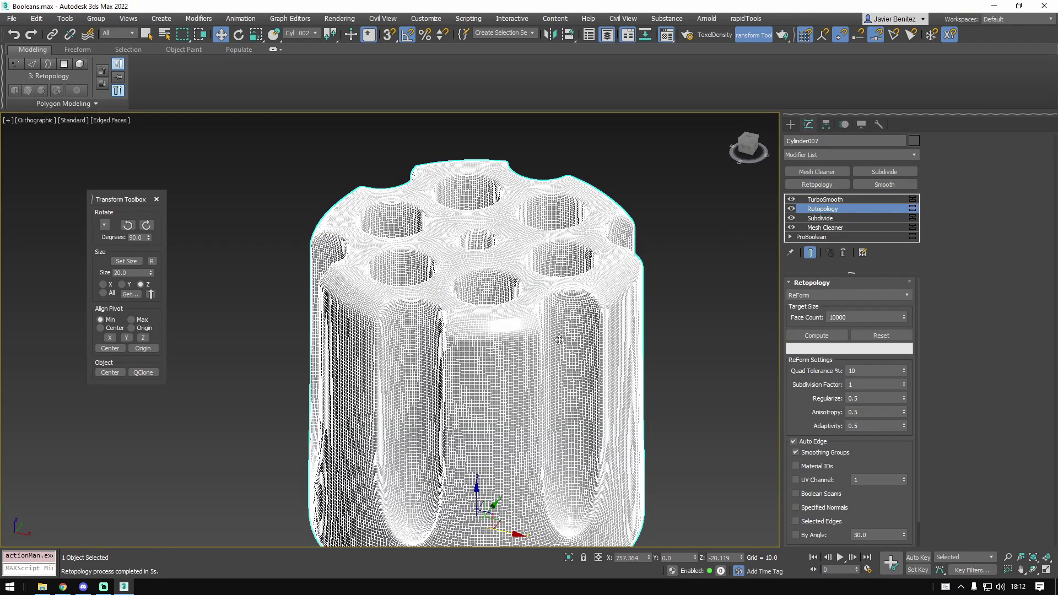
pyautogui.click(848, 199)
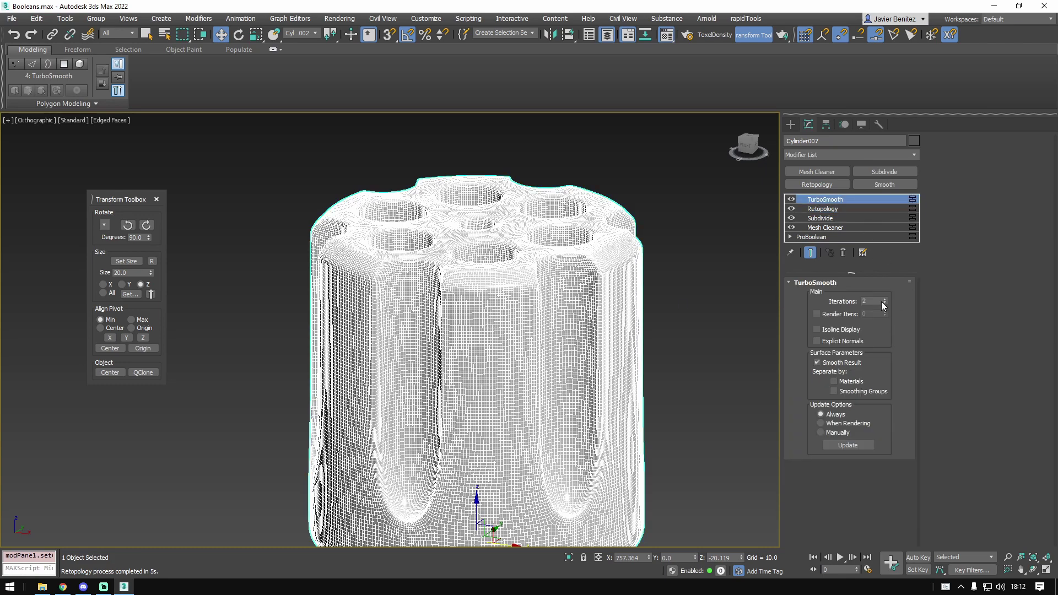
pyautogui.press('F4')
pyautogui.scroll(2, 544, 298)
pyautogui.moveTo(545, 297)
pyautogui.keyDown('alt'); pyautogui.mouseDown(button='middle')
pyautogui.moveTo(656, 291)
pyautogui.moveTo(683, 246)
pyautogui.moveTo(603, 256)
pyautogui.moveTo(560, 293)
pyautogui.moveTo(555, 454)
pyautogui.moveTo(597, 439)
pyautogui.moveTo(628, 314)
pyautogui.mouseUp(button='middle'); pyautogui.keyUp('alt')
pyautogui.scroll(-5, 559, 295)
pyautogui.scroll(5, 545, 330)
pyautogui.keyDown('alt'); pyautogui.moveTo(486, 321); pyautogui.dragTo(526, 386, button='middle'); pyautogui.keyUp('alt')
pyautogui.scroll(-3, 518, 336)
pyautogui.moveTo(407, 321); pyautogui.dragTo(489, 344, button='middle')
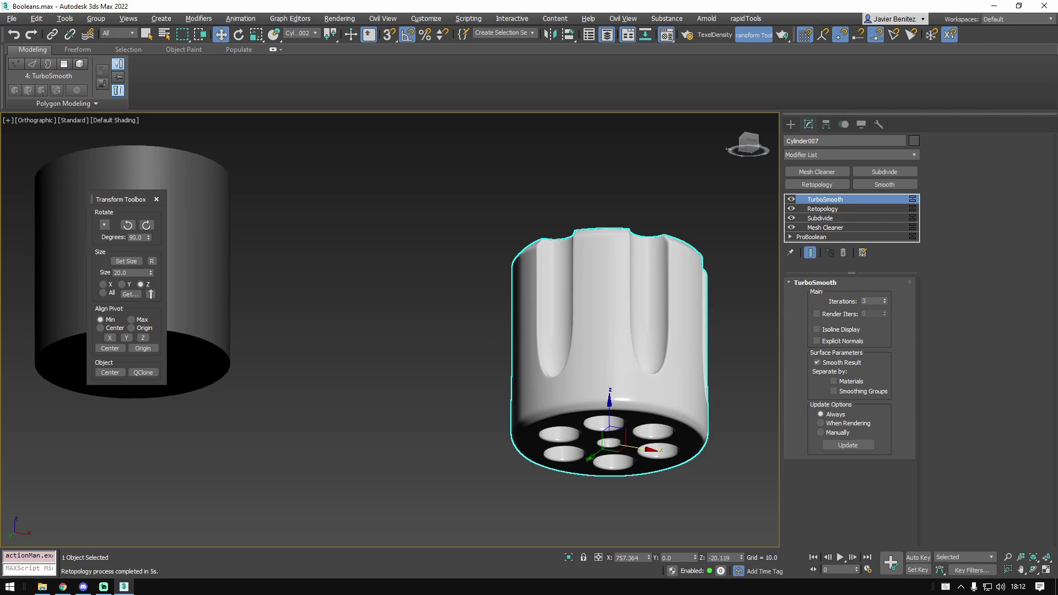
# - Select the retopologized quarter segment, display its edged faces and convert it to Editable Poly
pyautogui.click(380, 309)
pyautogui.moveTo(380, 308); pyautogui.dragTo(716, 331, button='middle')
pyautogui.moveTo(276, 325); pyautogui.dragTo(562, 326, button='middle')
pyautogui.scroll(4, 562, 325)
pyautogui.click(723, 340)
pyautogui.moveTo(723, 340); pyautogui.dragTo(440, 303, button='middle')
pyautogui.moveTo(441, 303)
pyautogui.keyDown('alt'); pyautogui.mouseDown(button='middle')
pyautogui.moveTo(450, 336)
pyautogui.moveTo(468, 294)
pyautogui.moveTo(523, 263)
pyautogui.mouseUp(button='middle'); pyautogui.keyUp('alt')
pyautogui.press('F4')
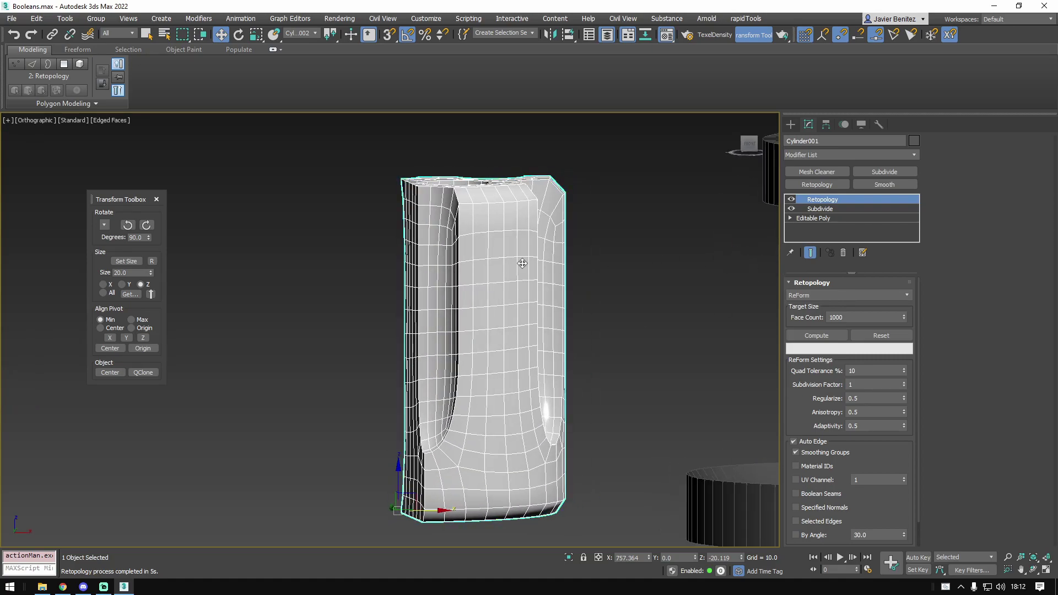
pyautogui.rightClick(522, 264)
pyautogui.moveTo(495, 371)
pyautogui.click(620, 375)
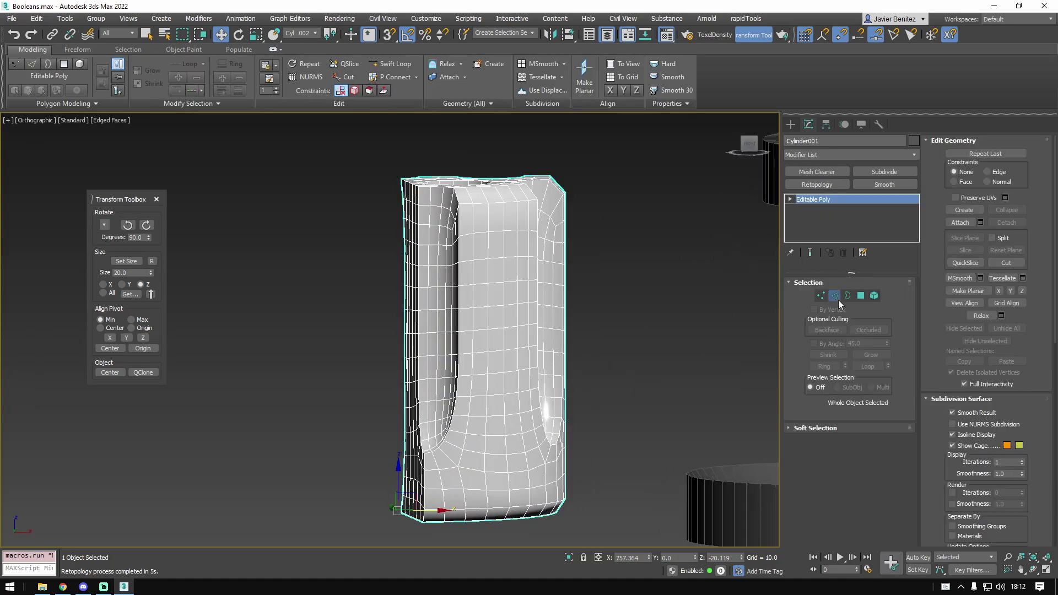
# - Select horizontal edge loops down the segment's body, undo the last few loop selections and remove the remaining selected edges with their vertices
pyautogui.click(834, 295)
pyautogui.doubleClick(513, 236)
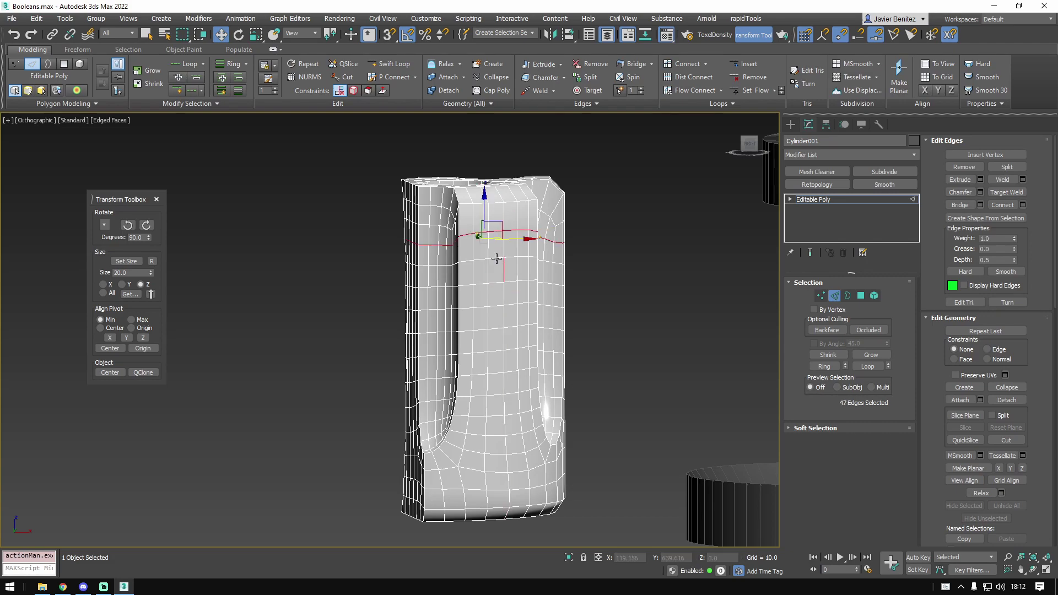
pyautogui.keyDown('ctrl'); pyautogui.doubleClick(496, 258); pyautogui.keyUp('ctrl')
pyautogui.keyDown('ctrl'); pyautogui.doubleClick(495, 284); pyautogui.keyUp('ctrl')
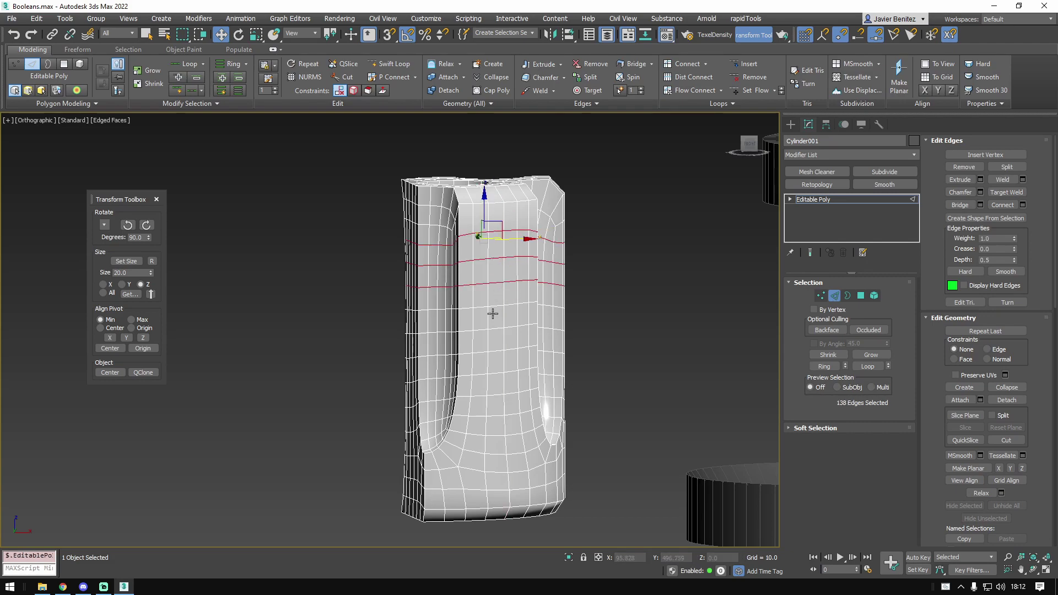
pyautogui.keyDown('ctrl'); pyautogui.doubleClick(493, 308); pyautogui.keyUp('ctrl')
pyautogui.keyDown('ctrl'); pyautogui.doubleClick(495, 330); pyautogui.keyUp('ctrl')
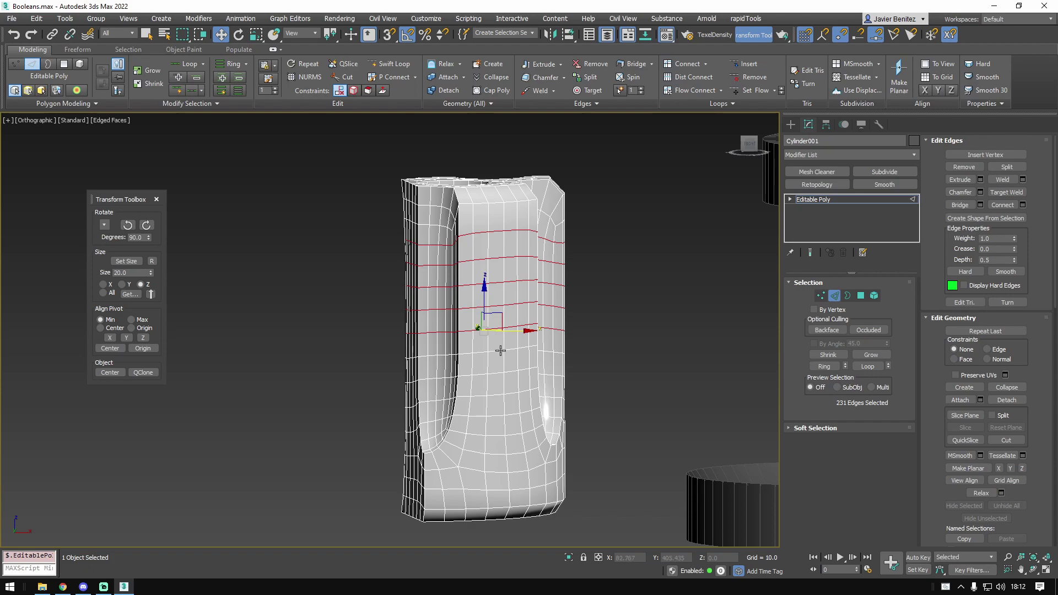
pyautogui.keyDown('ctrl'); pyautogui.doubleClick(501, 351); pyautogui.keyUp('ctrl')
pyautogui.keyDown('ctrl'); pyautogui.doubleClick(495, 372); pyautogui.keyUp('ctrl')
pyautogui.keyDown('ctrl'); pyautogui.doubleClick(498, 394); pyautogui.keyUp('ctrl')
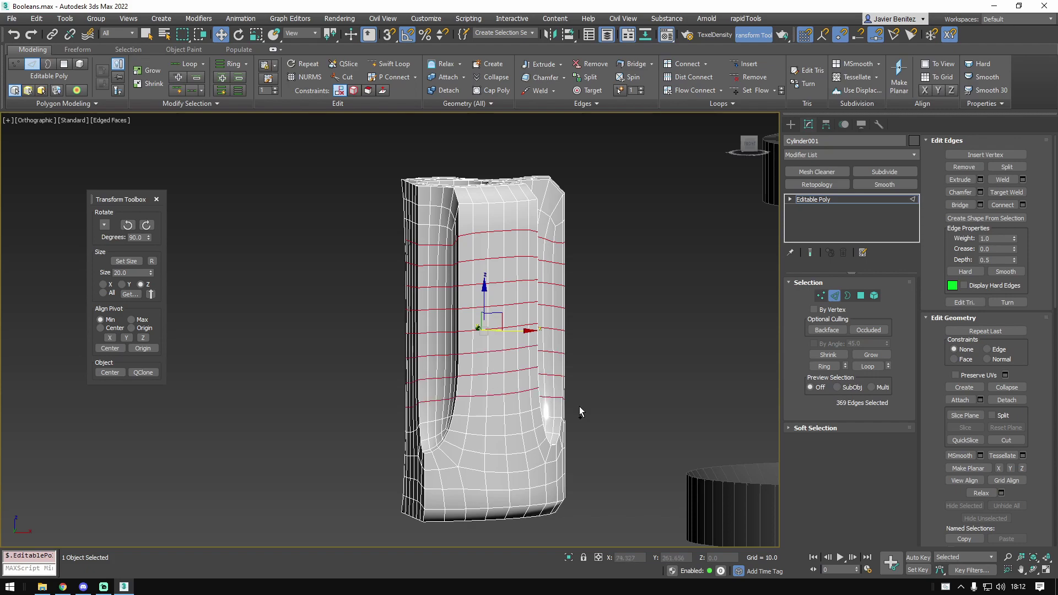
pyautogui.keyDown('alt'); pyautogui.moveTo(580, 411); pyautogui.dragTo(538, 392, button='middle'); pyautogui.keyUp('alt')
pyautogui.hotkey('ctrl', 'z')
pyautogui.hotkey('ctrl', 'z')
pyautogui.hotkey('ctrl', 'z')
pyautogui.hotkey('ctrl', 'z')
pyautogui.hotkey('ctrl', 'BackSpace')
# - Try removing another edge loop and selecting the loops near the segment's top groove, and undo these changes
pyautogui.moveTo(487, 352); pyautogui.dragTo(504, 397, button='middle')
pyautogui.keyDown('alt'); pyautogui.moveTo(510, 319); pyautogui.dragTo(628, 239, button='middle'); pyautogui.keyUp('alt')
pyautogui.scroll(3, 565, 272)
pyautogui.doubleClick(572, 255)
pyautogui.hotkey('ctrl', 'BackSpace')
pyautogui.doubleClick(628, 241)
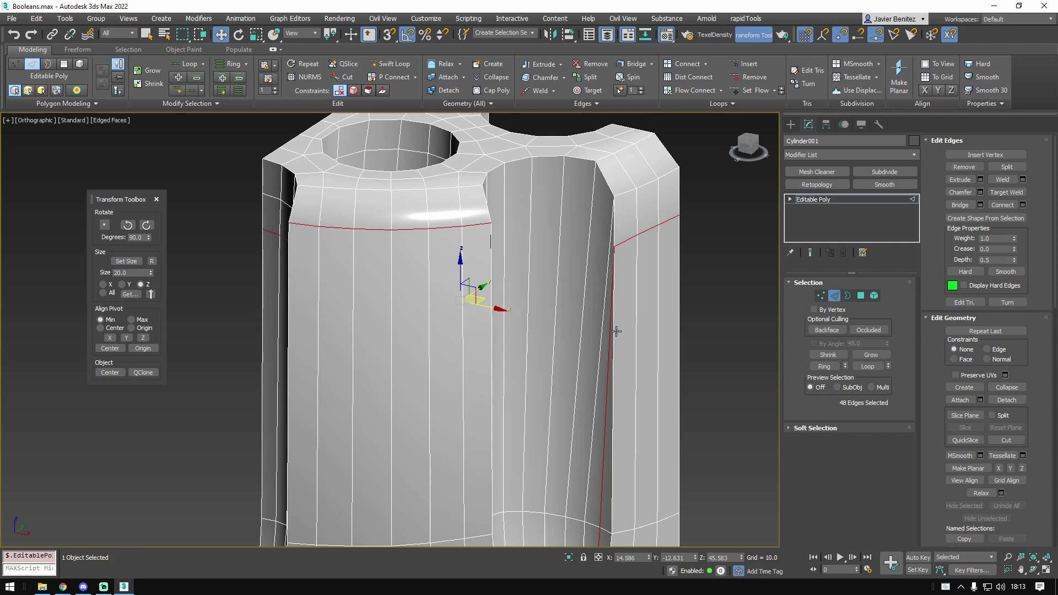
pyautogui.scroll(-3, 616, 331)
pyautogui.keyDown('alt'); pyautogui.moveTo(543, 276); pyautogui.dragTo(582, 297, button='middle'); pyautogui.keyUp('alt')
pyautogui.keyDown('ctrl'); pyautogui.doubleClick(538, 278); pyautogui.keyUp('ctrl')
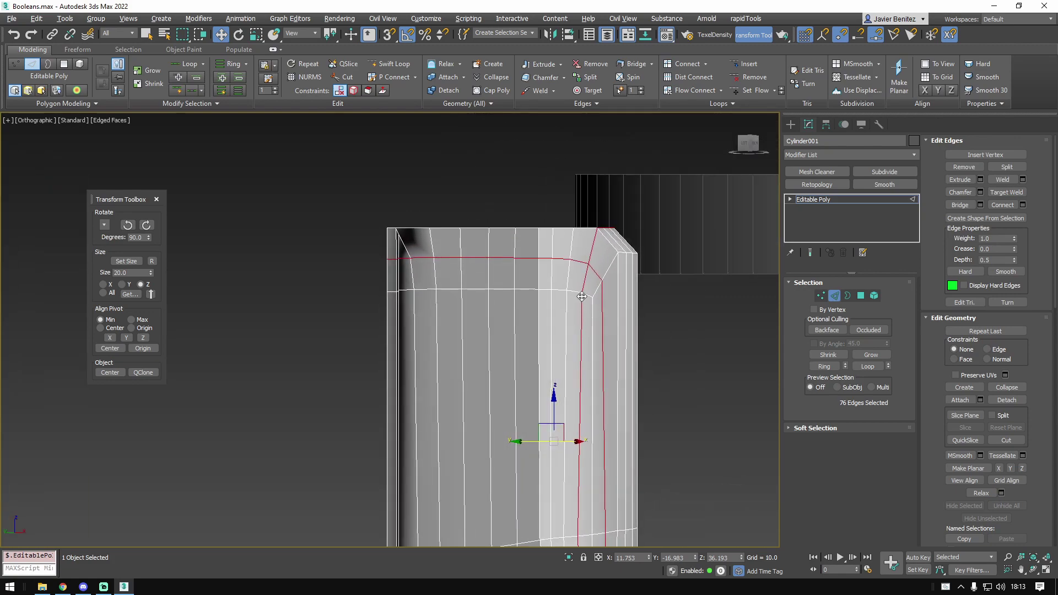
pyautogui.hotkey('ctrl', 'z')
pyautogui.hotkey('ctrl', 'z')
pyautogui.hotkey('ctrl', 'z')
pyautogui.hotkey('ctrl', 'z')
pyautogui.hotkey('ctrl', 'z')
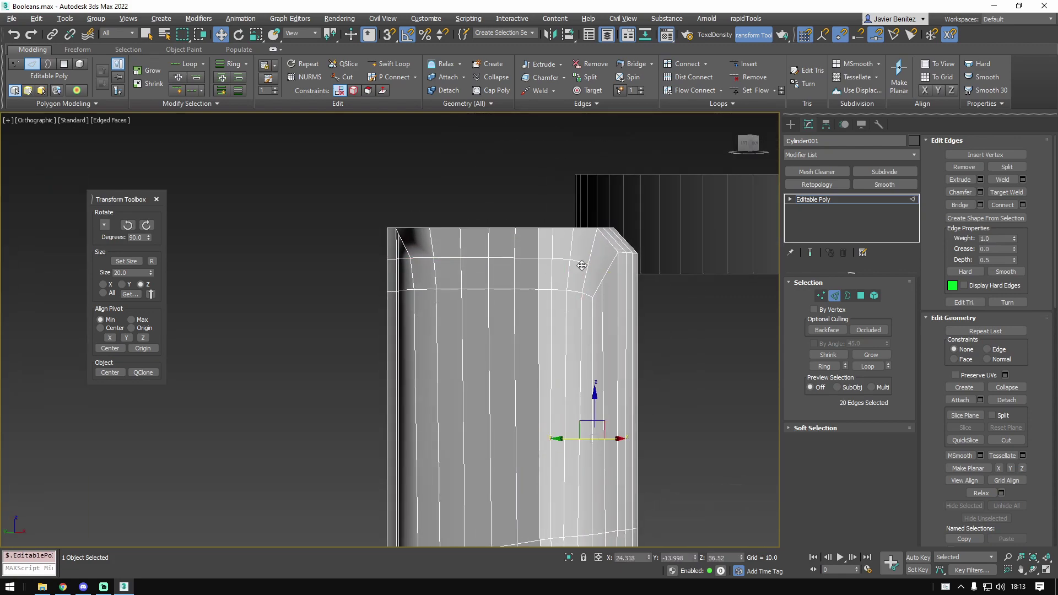
# - Add the edge loop below the segment's top rim to the selection, and delete the polygons capping the segment's two flat cut sides
pyautogui.keyDown('ctrl'); pyautogui.doubleClick(568, 259); pyautogui.keyUp('ctrl')
pyautogui.keyDown('alt'); pyautogui.moveTo(452, 345); pyautogui.dragTo(458, 351, button='middle'); pyautogui.keyUp('alt')
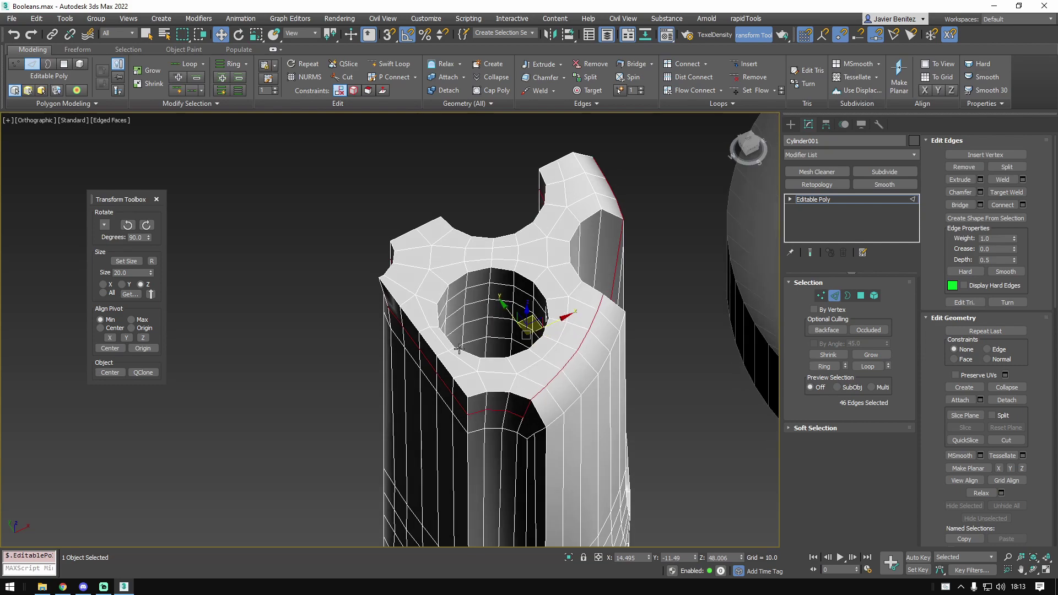
pyautogui.press('t')
pyautogui.press('z')
pyautogui.scroll(-2, 540, 233)
pyautogui.moveTo(541, 234); pyautogui.dragTo(587, 301, button='middle')
pyautogui.click(860, 297)
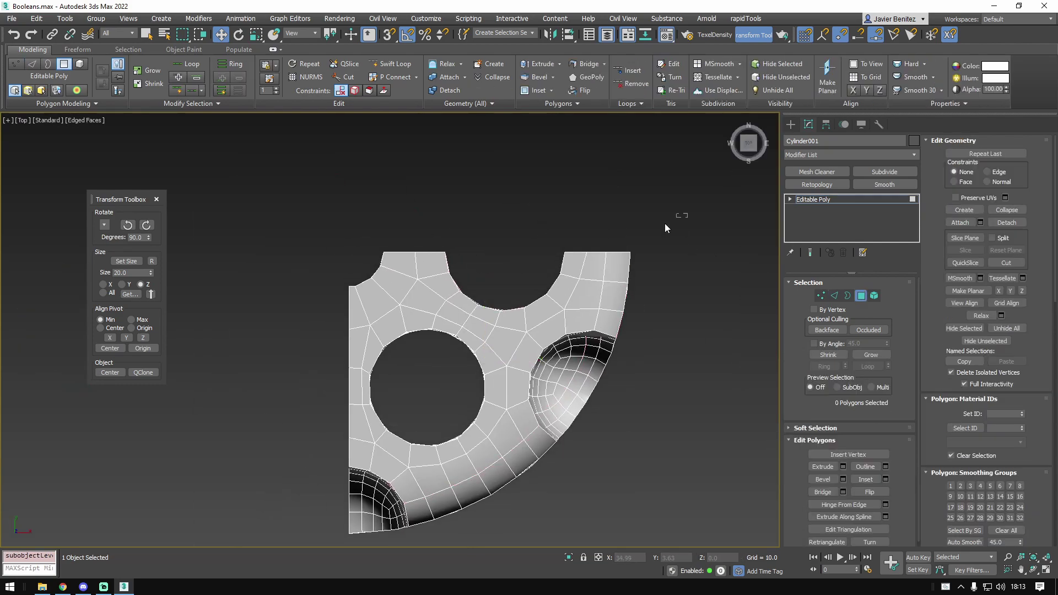
pyautogui.moveTo(690, 217); pyautogui.dragTo(365, 252)
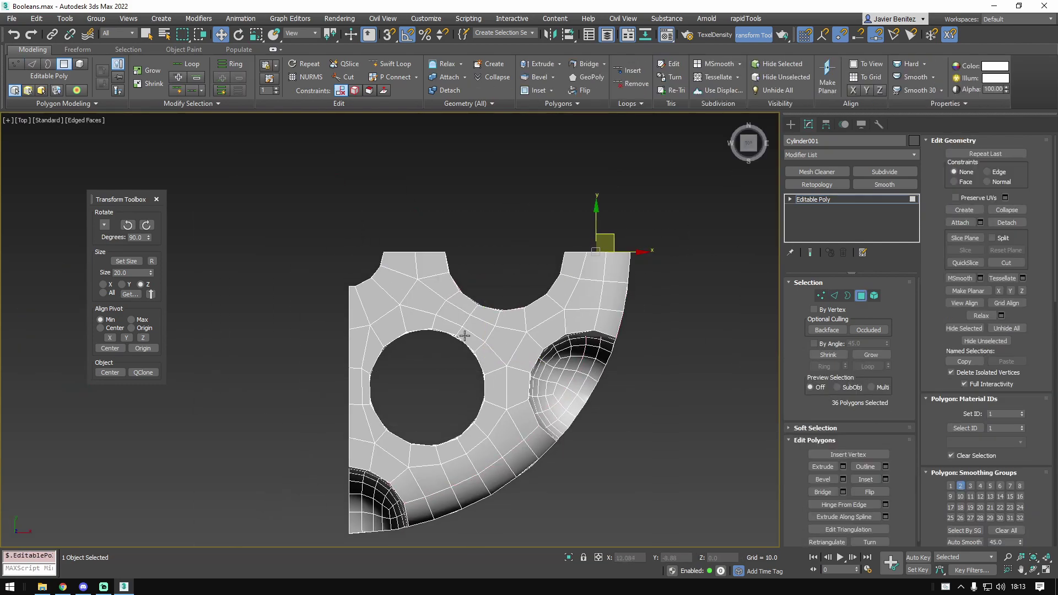
pyautogui.click(338, 288)
pyautogui.moveTo(339, 287); pyautogui.dragTo(371, 232, button='middle')
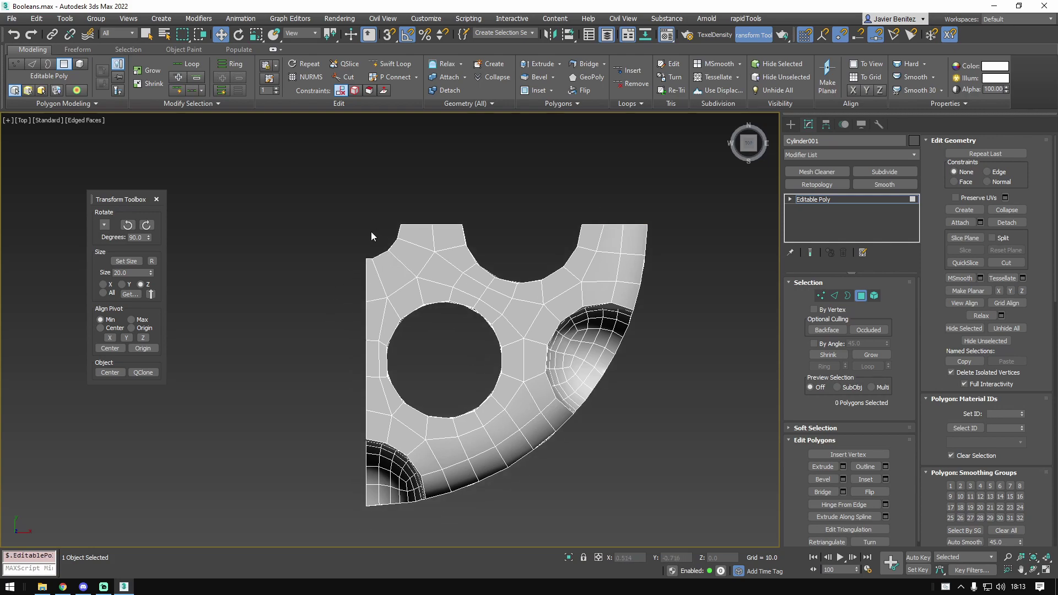
pyautogui.moveTo(324, 504); pyautogui.dragTo(324, 503)
pyautogui.keyDown('alt'); pyautogui.moveTo(550, 160); pyautogui.dragTo(379, 543); pyautogui.keyUp('alt')
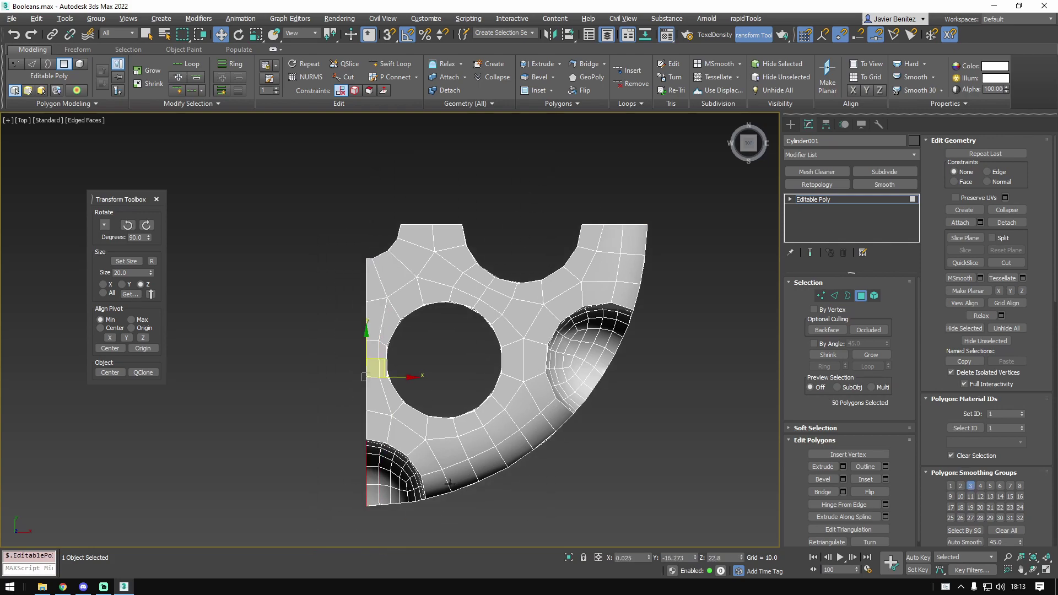
pyautogui.press('Delete')
# - Deselect the unwanted vertical edges in the groove and remove the remaining selected loop near the segment's top with its vertices
pyautogui.keyDown('alt'); pyautogui.moveTo(543, 419); pyautogui.dragTo(484, 372, button='middle'); pyautogui.keyUp('alt')
pyautogui.scroll(-2, 529, 385)
pyautogui.press('2')
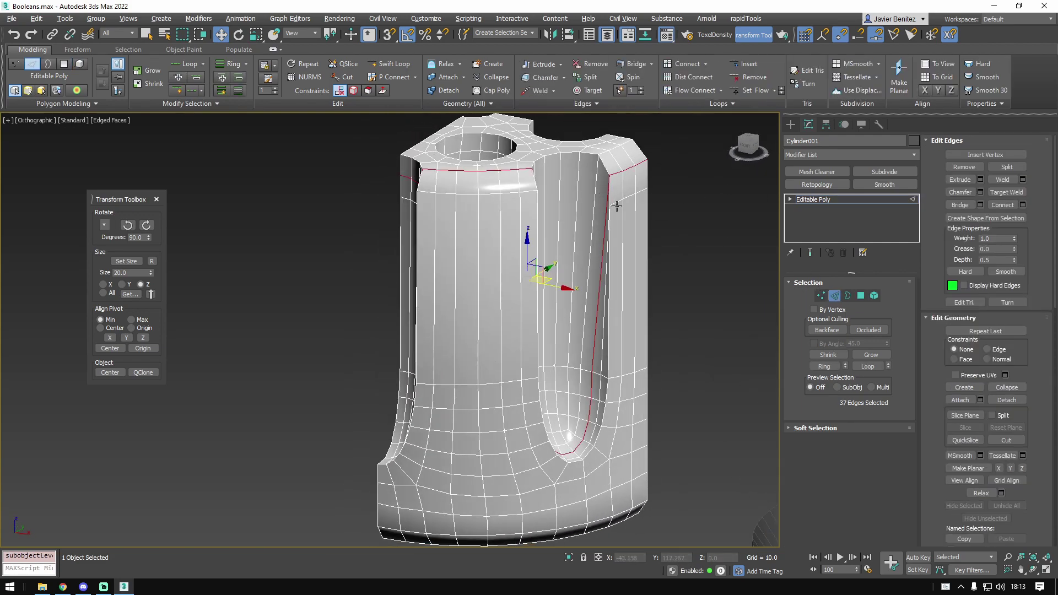
pyautogui.keyDown('alt'); pyautogui.moveTo(601, 267); pyautogui.dragTo(526, 143, button='middle'); pyautogui.keyUp('alt')
pyautogui.keyDown('alt'); pyautogui.moveTo(525, 140); pyautogui.dragTo(434, 205); pyautogui.keyUp('alt')
pyautogui.keyDown('alt'); pyautogui.moveTo(453, 232); pyautogui.dragTo(536, 255, button='middle'); pyautogui.keyUp('alt')
pyautogui.keyDown('alt'); pyautogui.click(470, 197); pyautogui.keyUp('alt')
pyautogui.hotkey('ctrl', 'BackSpace')
# - Remove the two short horizontal edge loops near the top of the groove together with their vertices
pyautogui.scroll(2, 536, 255)
pyautogui.click(531, 351)
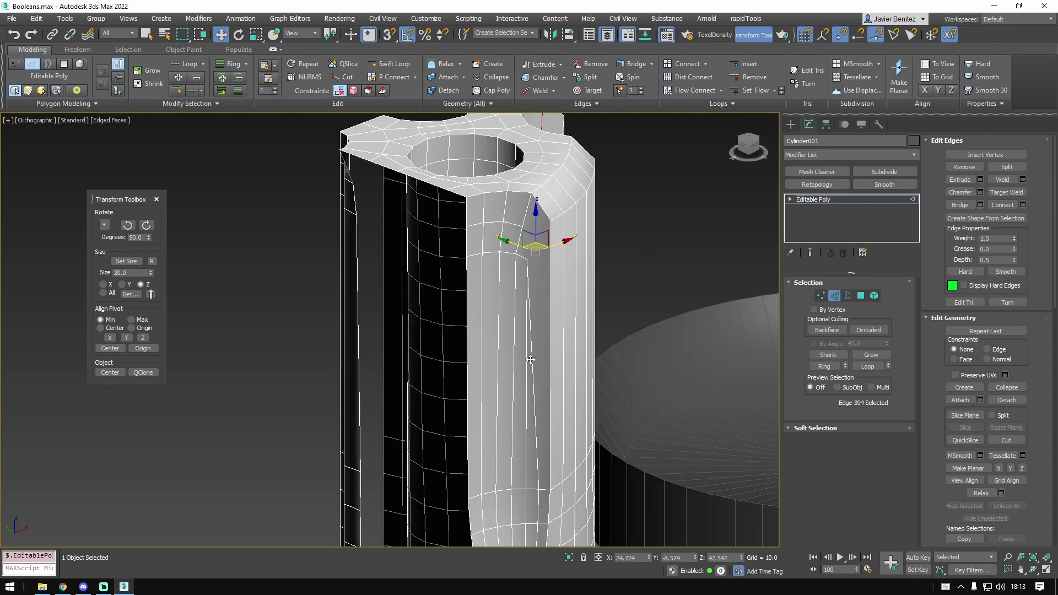
pyautogui.click(534, 360)
pyautogui.press('1')
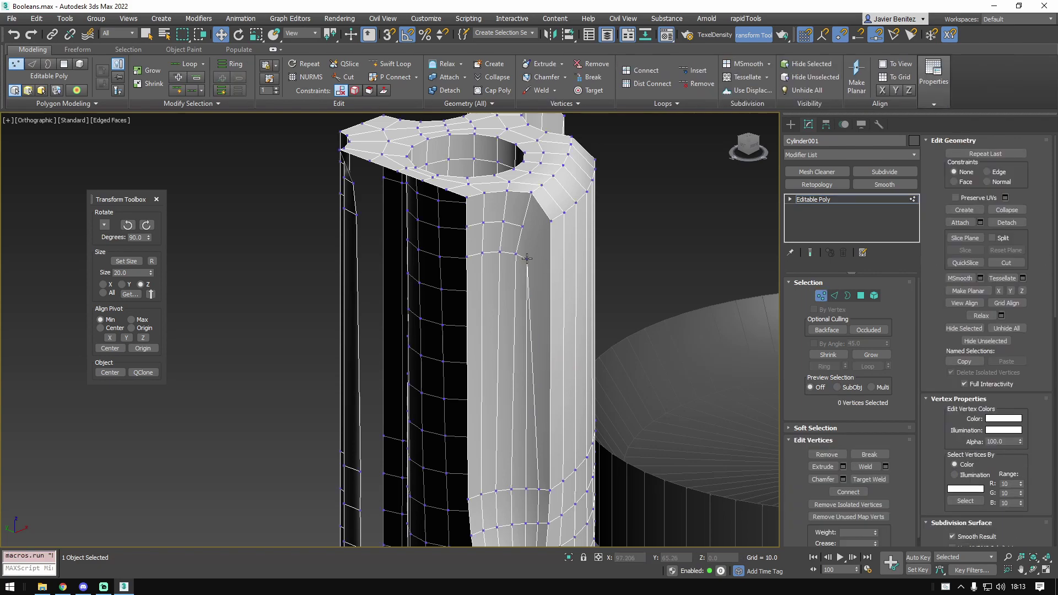
pyautogui.press('2')
pyautogui.click(517, 226)
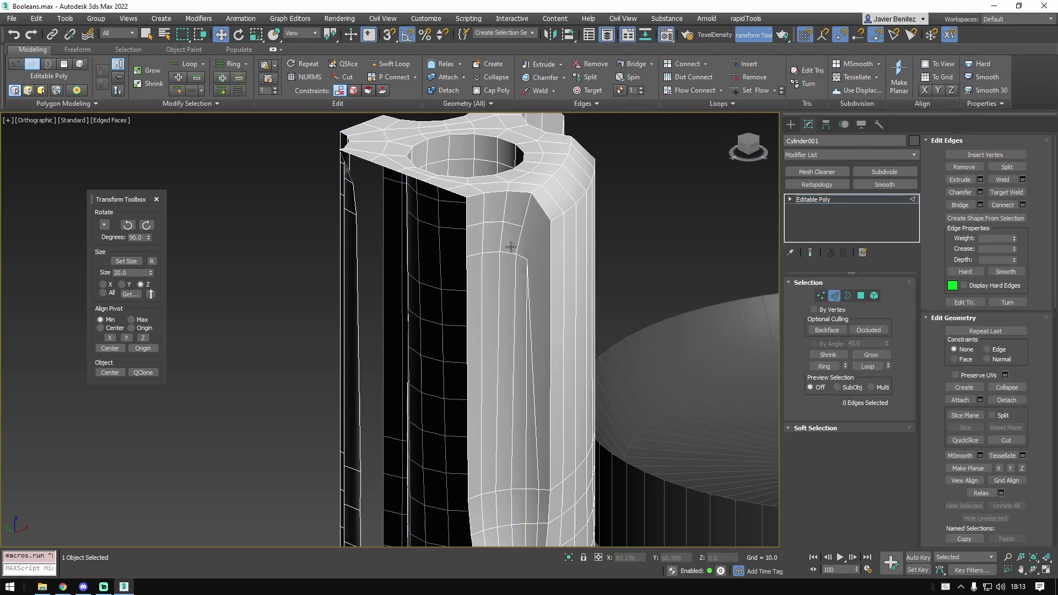
pyautogui.doubleClick(517, 224)
pyautogui.hotkey('ctrl', 'BackSpace')
pyautogui.doubleClick(509, 255)
pyautogui.hotkey('ctrl', 'BackSpace')
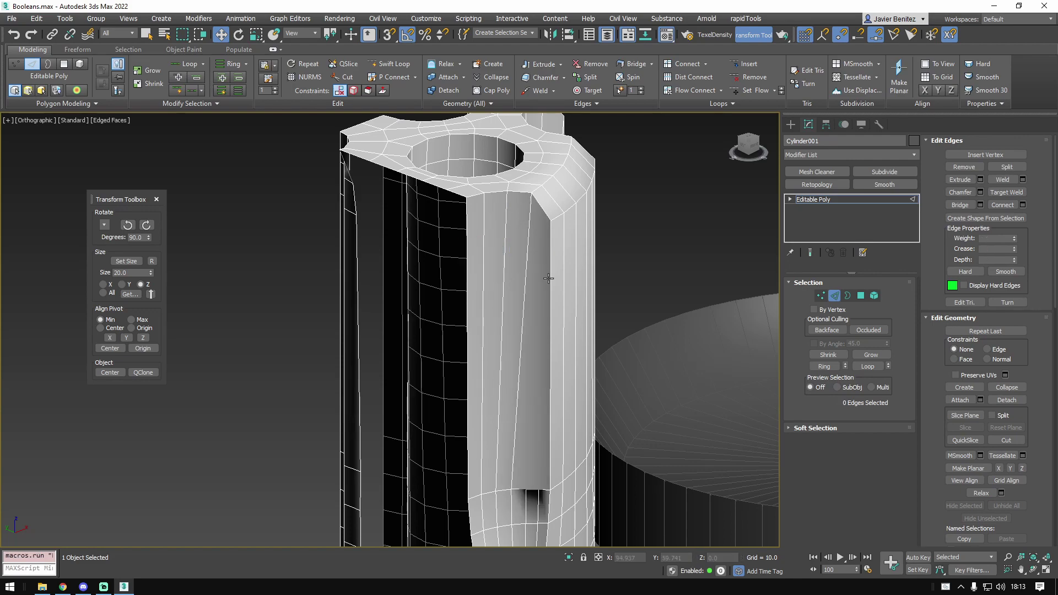
# - Connect the vertices at the groove's top rim with the matching lower vertices to rebuild the missing vertical edges
pyautogui.moveTo(524, 407); pyautogui.dragTo(496, 288, button='middle')
pyautogui.moveTo(519, 206); pyautogui.dragTo(520, 288, button='middle')
pyautogui.press('1')
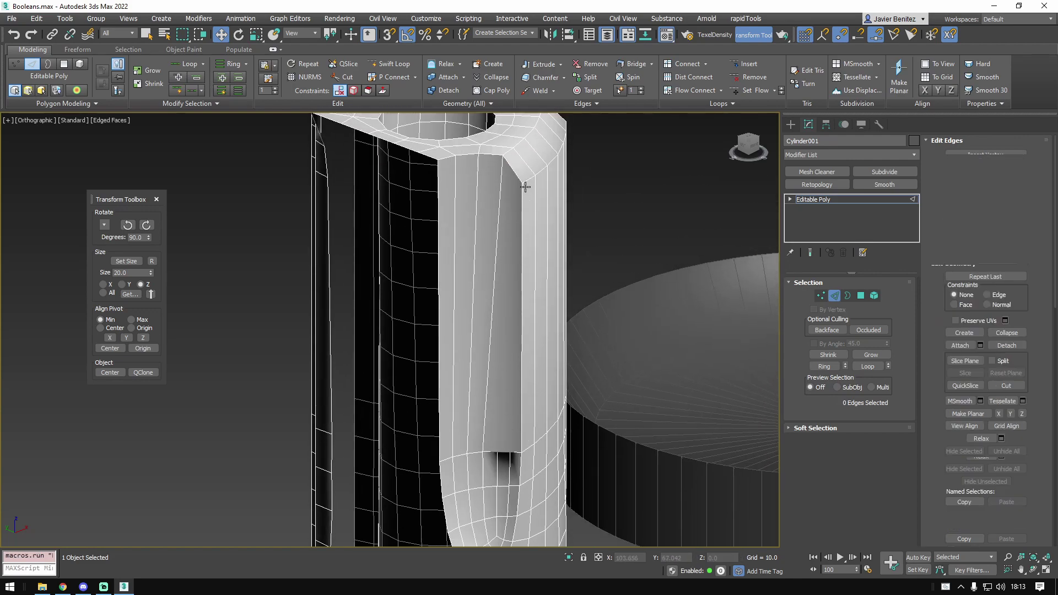
pyautogui.click(522, 184)
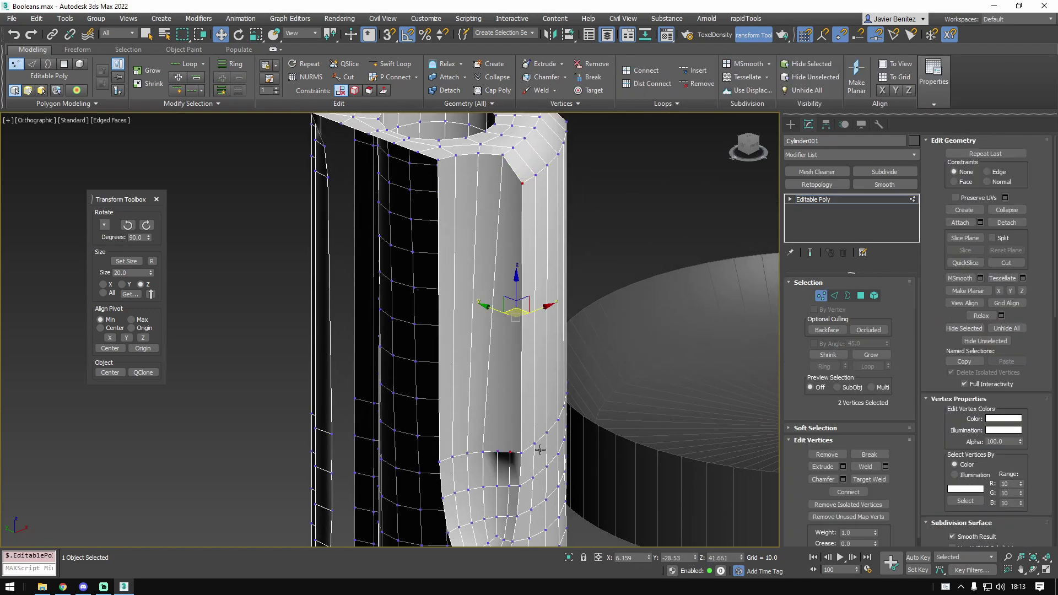
pyautogui.click(498, 452)
pyautogui.keyDown('ctrl'); pyautogui.click(502, 155); pyautogui.keyUp('ctrl')
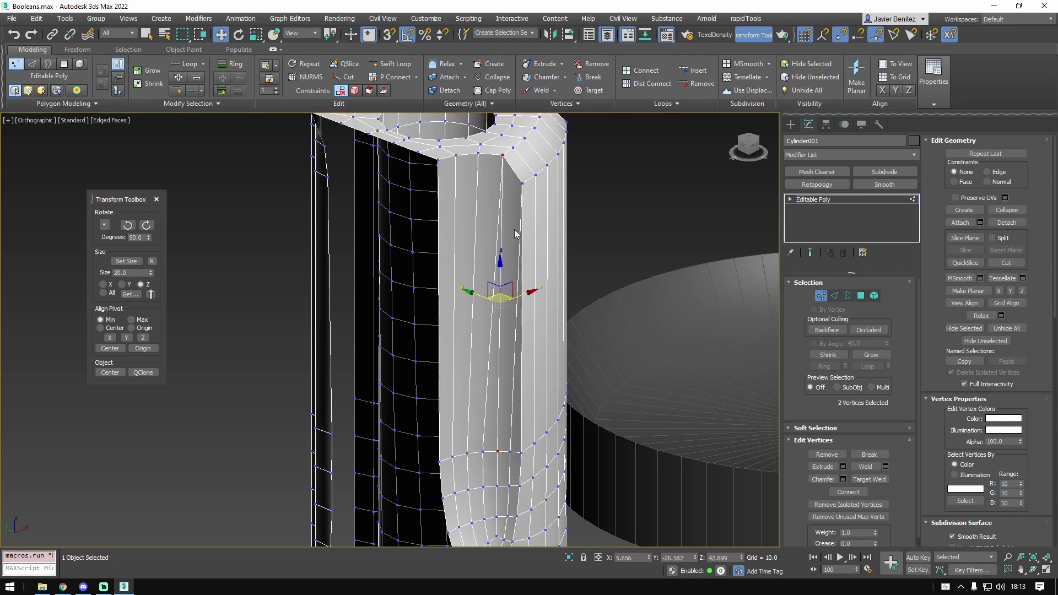
# - Leave vertex editing and examine the cleaned segment's topology from several angles
pyautogui.press('1')
pyautogui.scroll(-5, 491, 369)
pyautogui.keyDown('alt'); pyautogui.moveTo(488, 319); pyautogui.dragTo(338, 281, button='middle'); pyautogui.keyUp('alt')
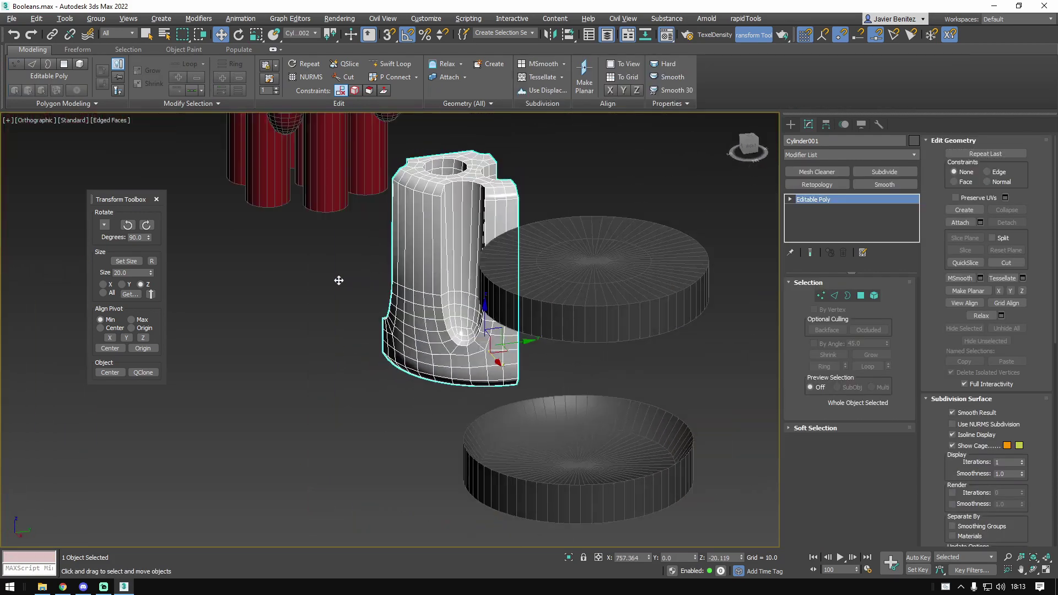
pyautogui.scroll(2, 446, 220)
pyautogui.scroll(-3, 446, 220)
pyautogui.keyDown('alt'); pyautogui.moveTo(446, 226); pyautogui.dragTo(550, 404, button='middle'); pyautogui.keyUp('alt')
pyautogui.scroll(1, 549, 404)
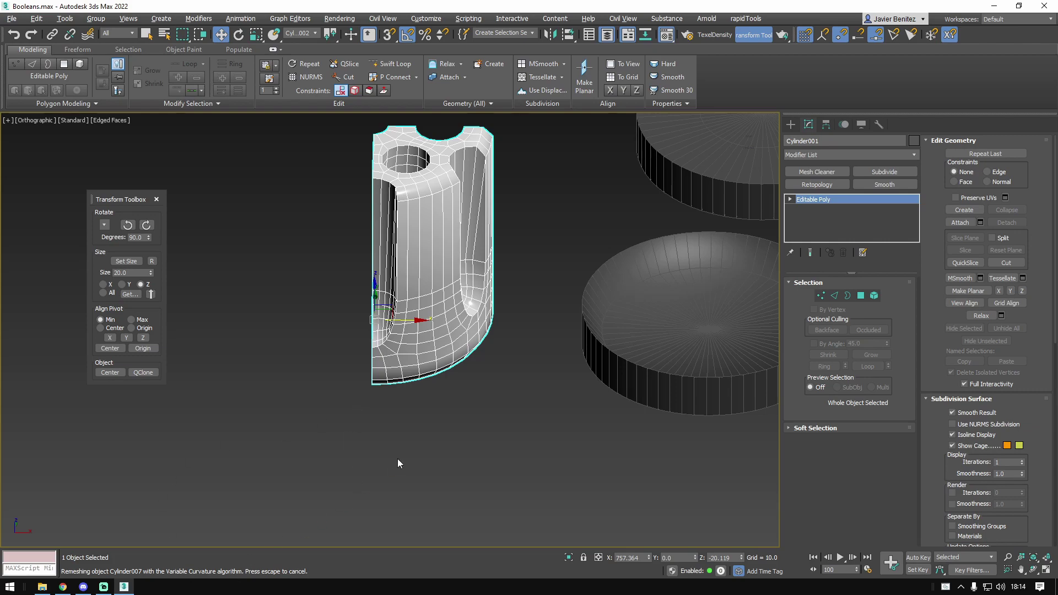
# - Force-quit 3ds Max 2022 during the remeshing using Task Manager, and close Task Manager
pyautogui.hotkey('ctrl', 'shift', 'Escape')
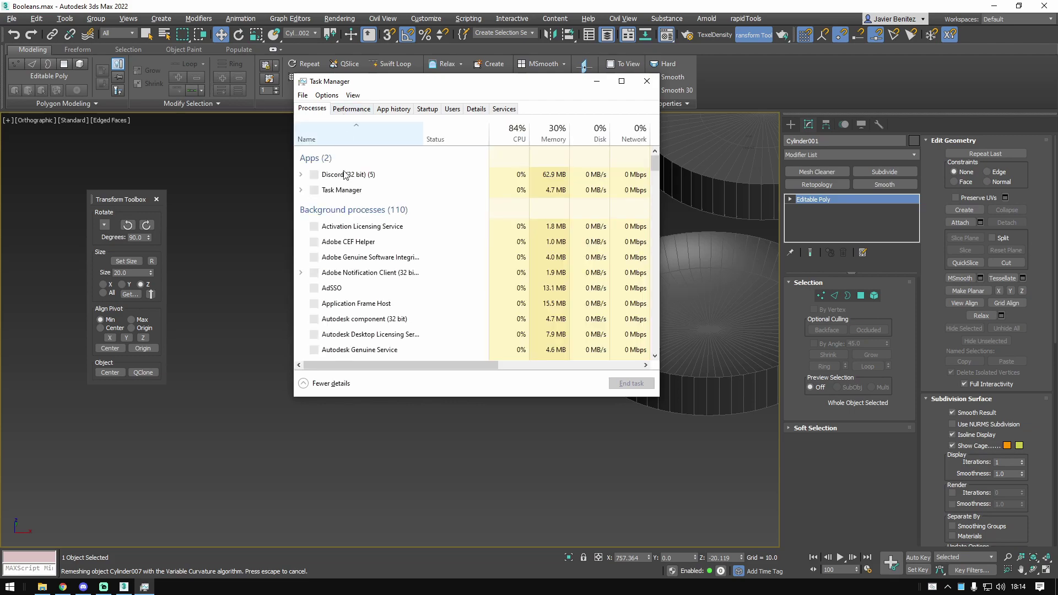
pyautogui.click(342, 174)
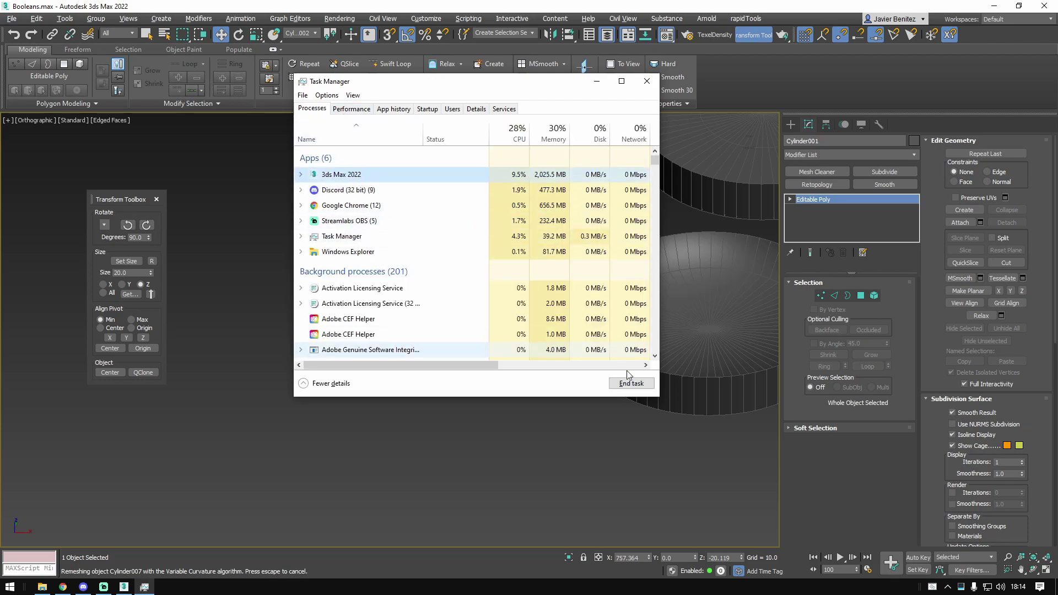
pyautogui.click(626, 387)
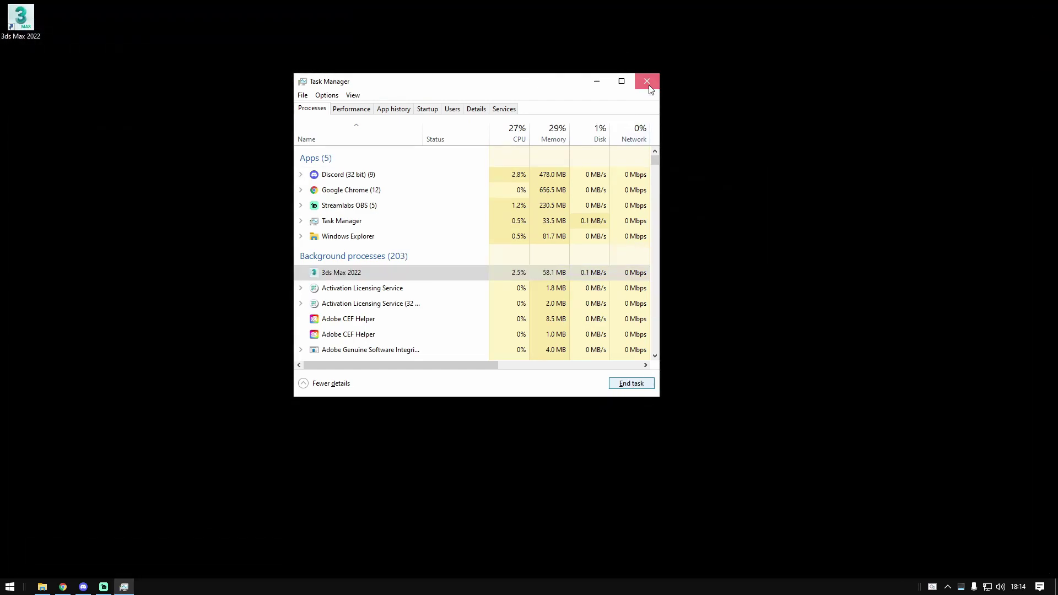
pyautogui.click(647, 81)
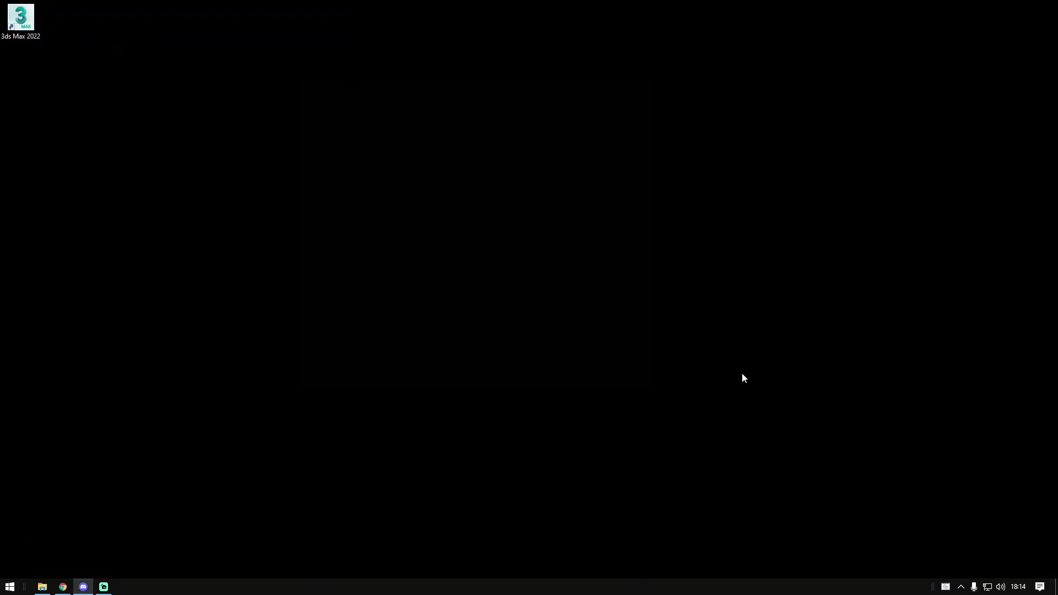
# - Switch to Discord and stop the screen share in the General-Voice channel
pyautogui.moveTo(0, 5); pyautogui.dragTo(402, 0)
pyautogui.moveTo(912, 104)
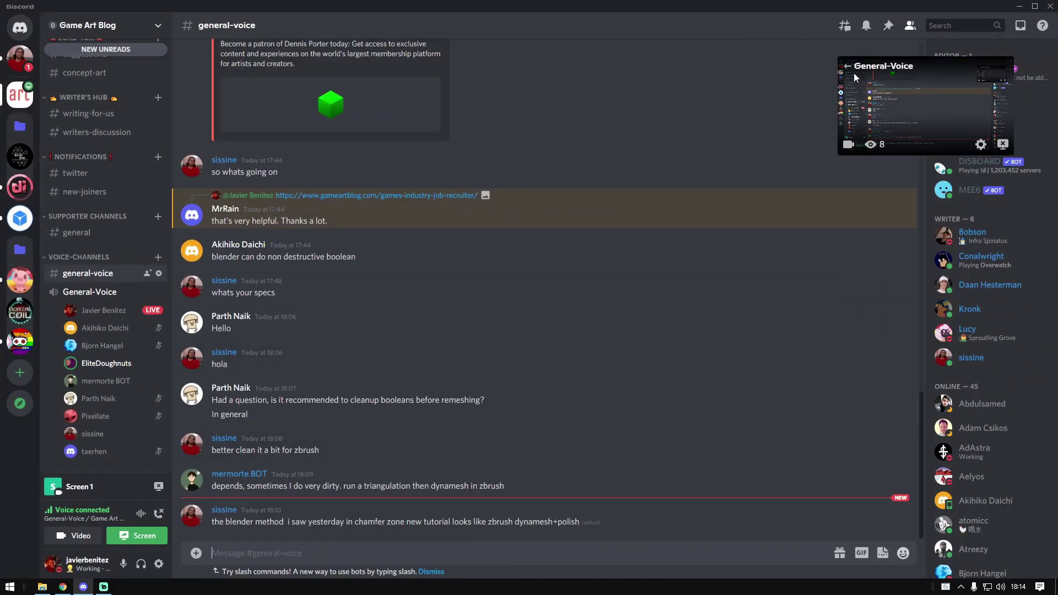
pyautogui.click(1003, 144)
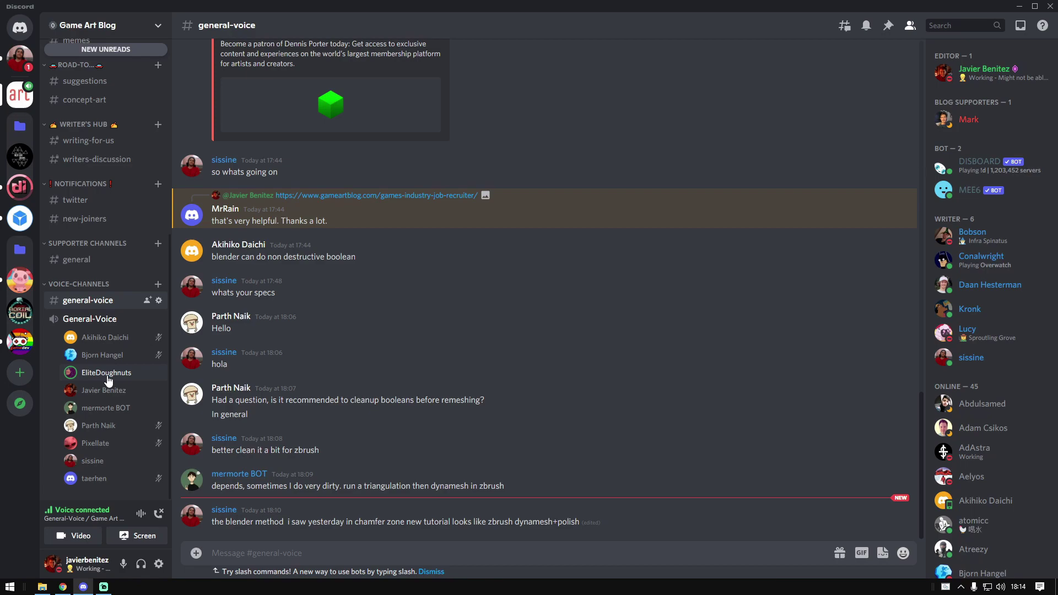
pyautogui.click(108, 381)
pyautogui.click(108, 381)
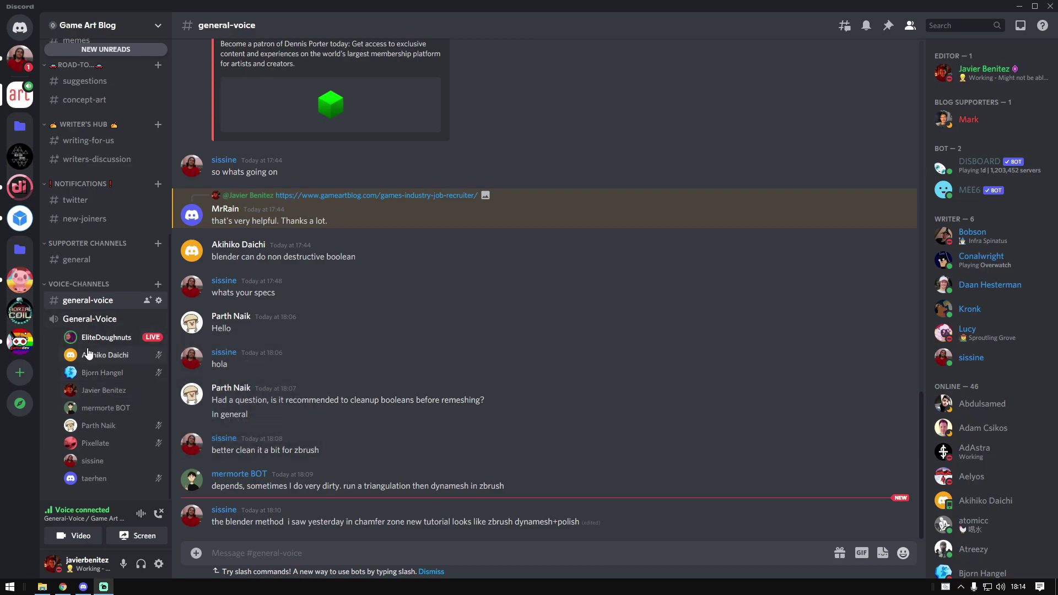
pyautogui.moveTo(90, 346)
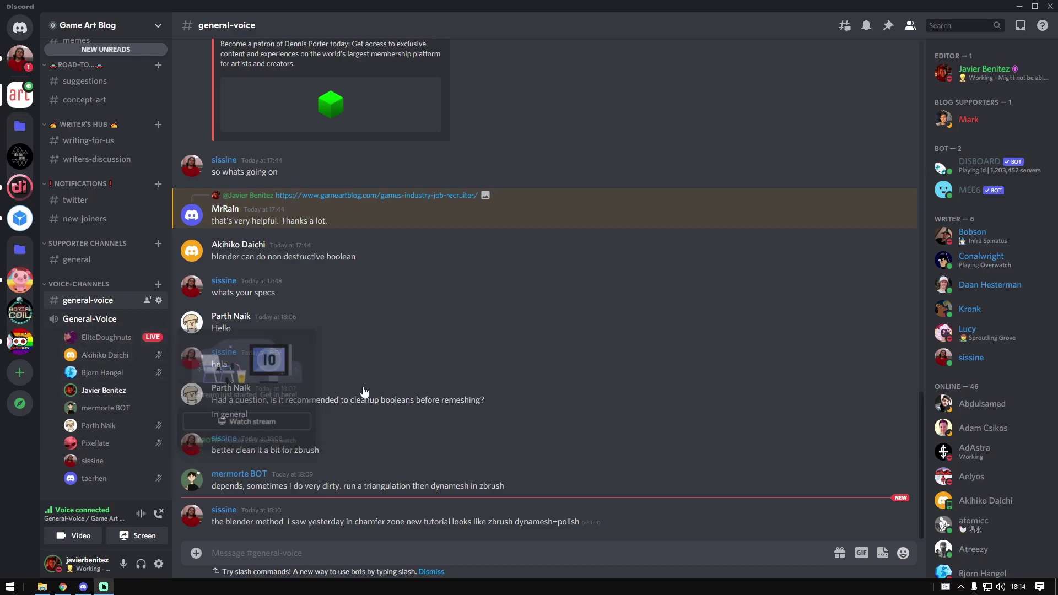
pyautogui.click(642, 559)
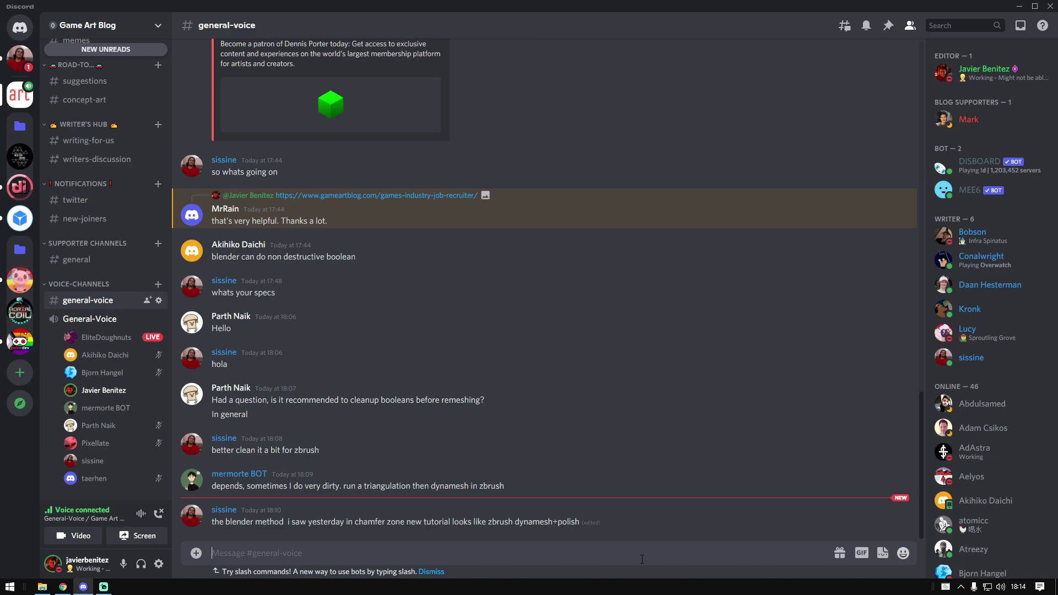